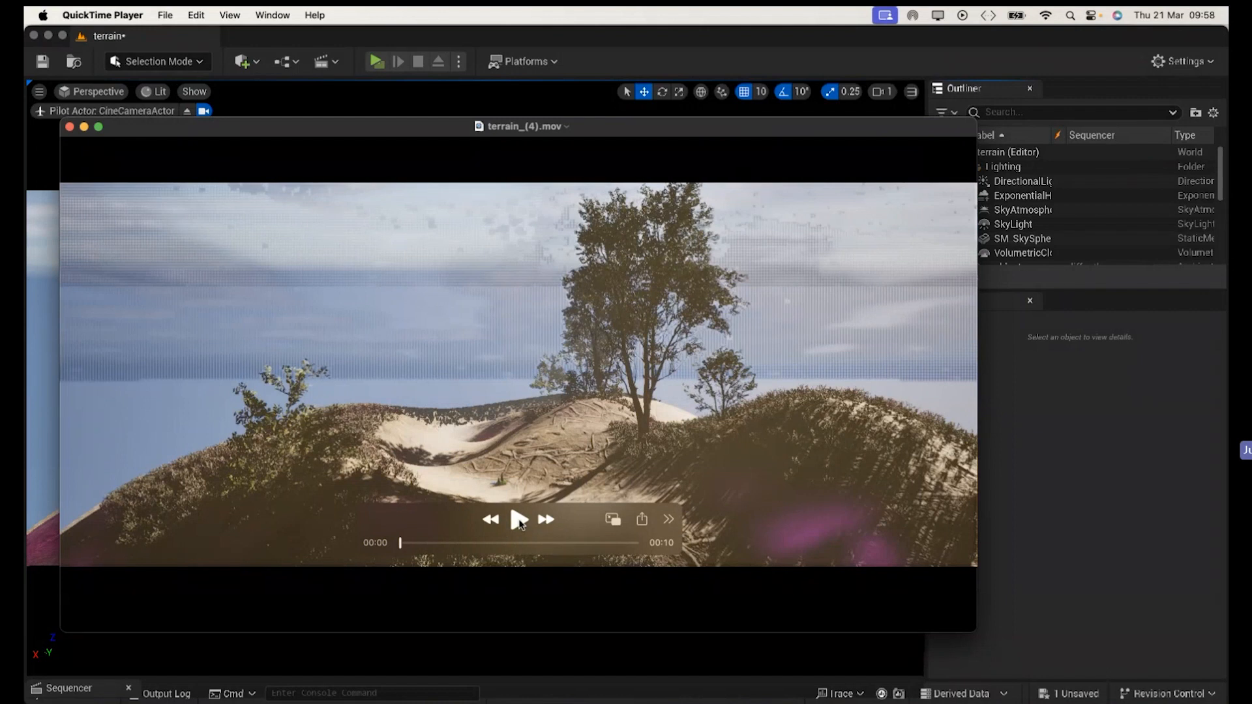
Step: Play the terrain_(4).mov preview clip of the finished terrain and close it
left_click(518, 519)
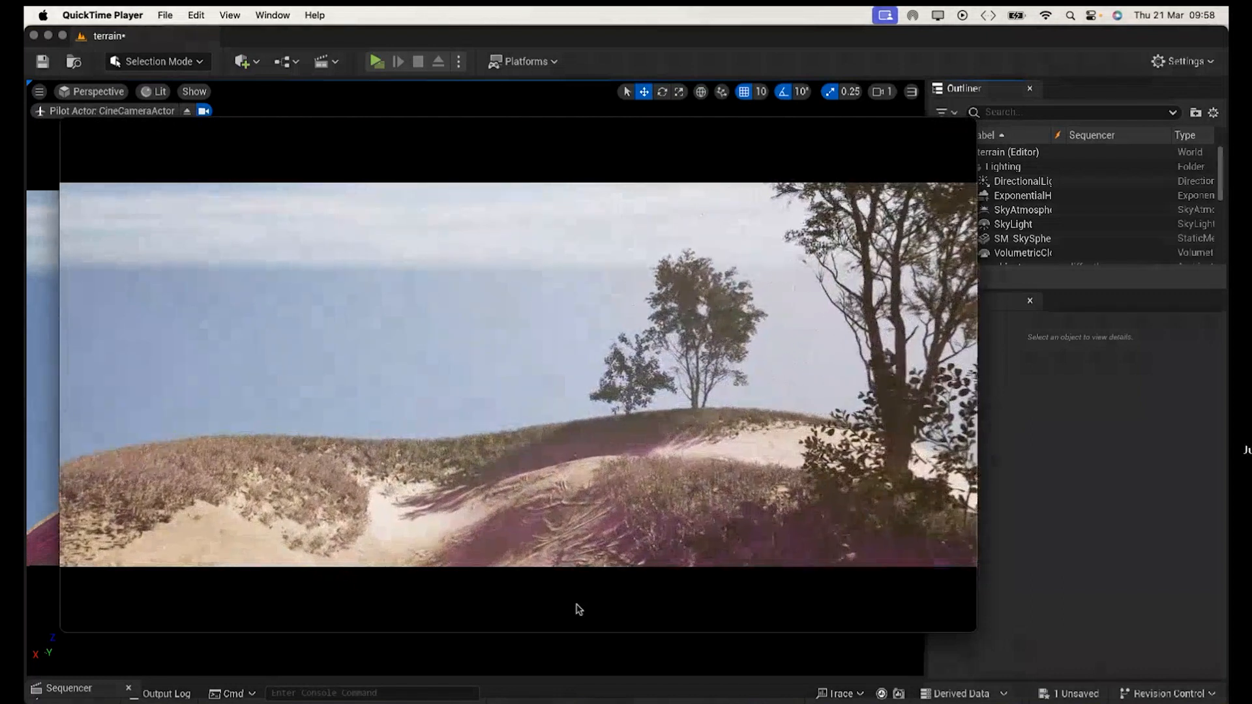
left_click(69, 128)
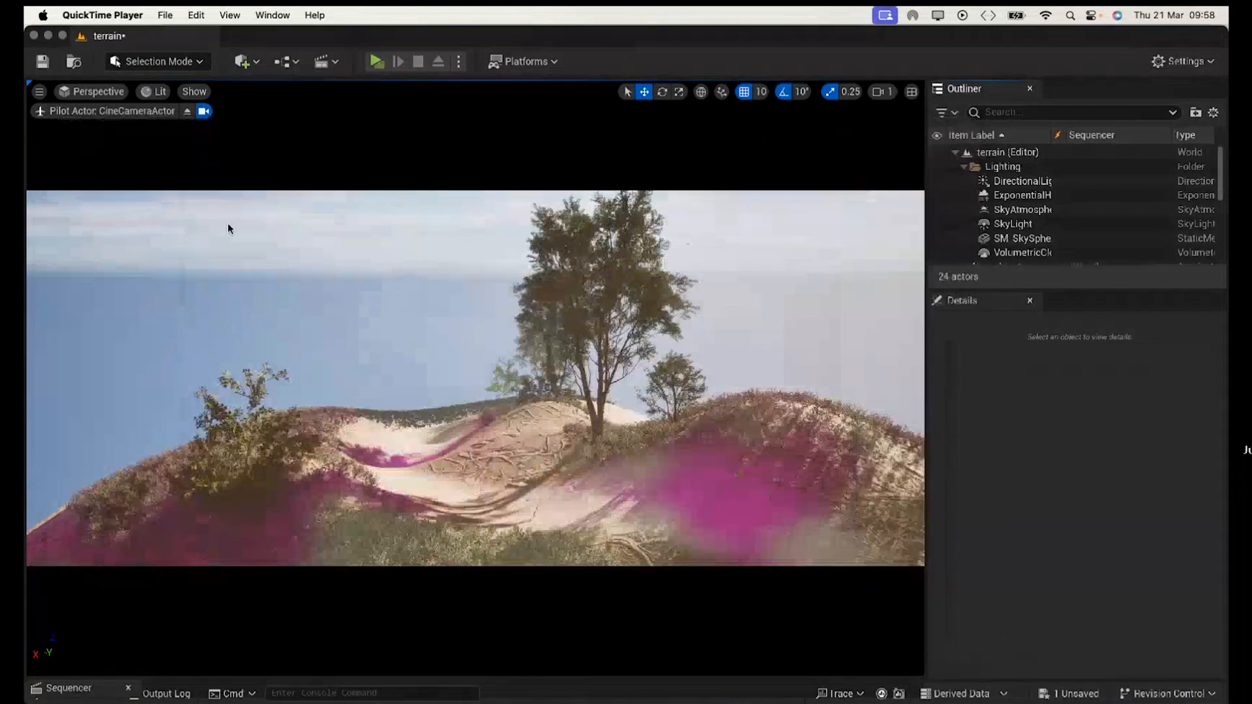
left_click(657, 601)
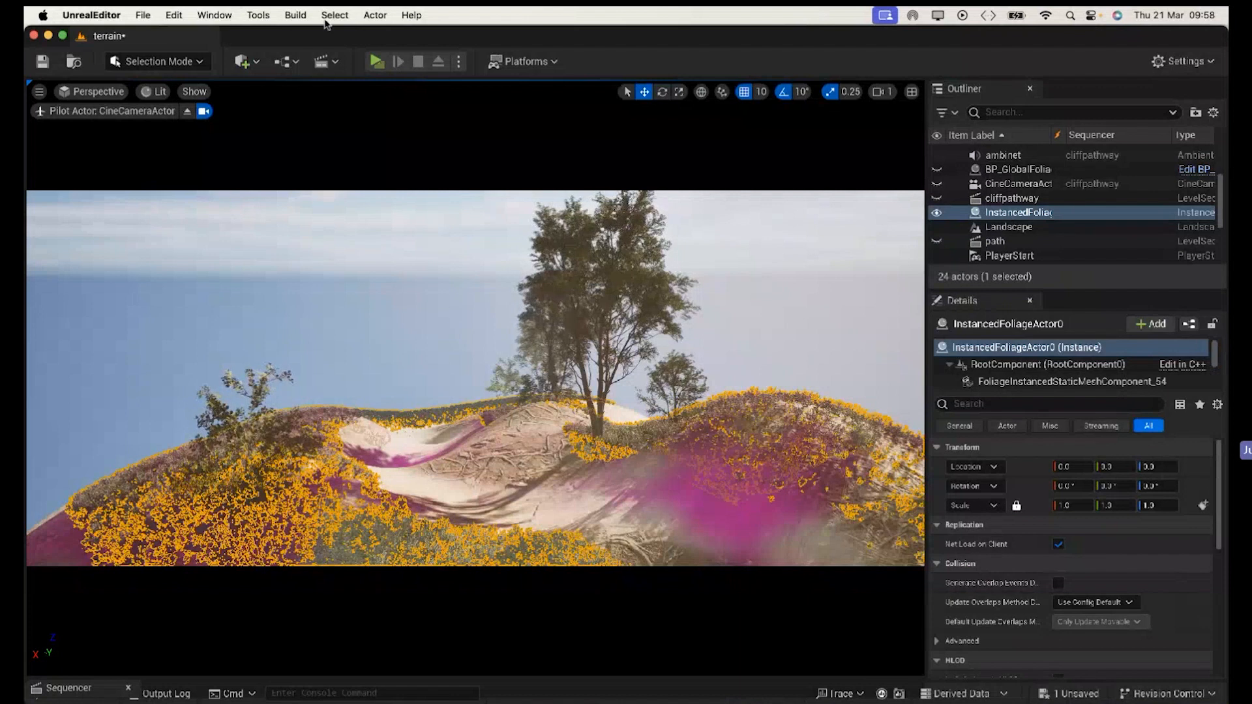
left_click(401, 147)
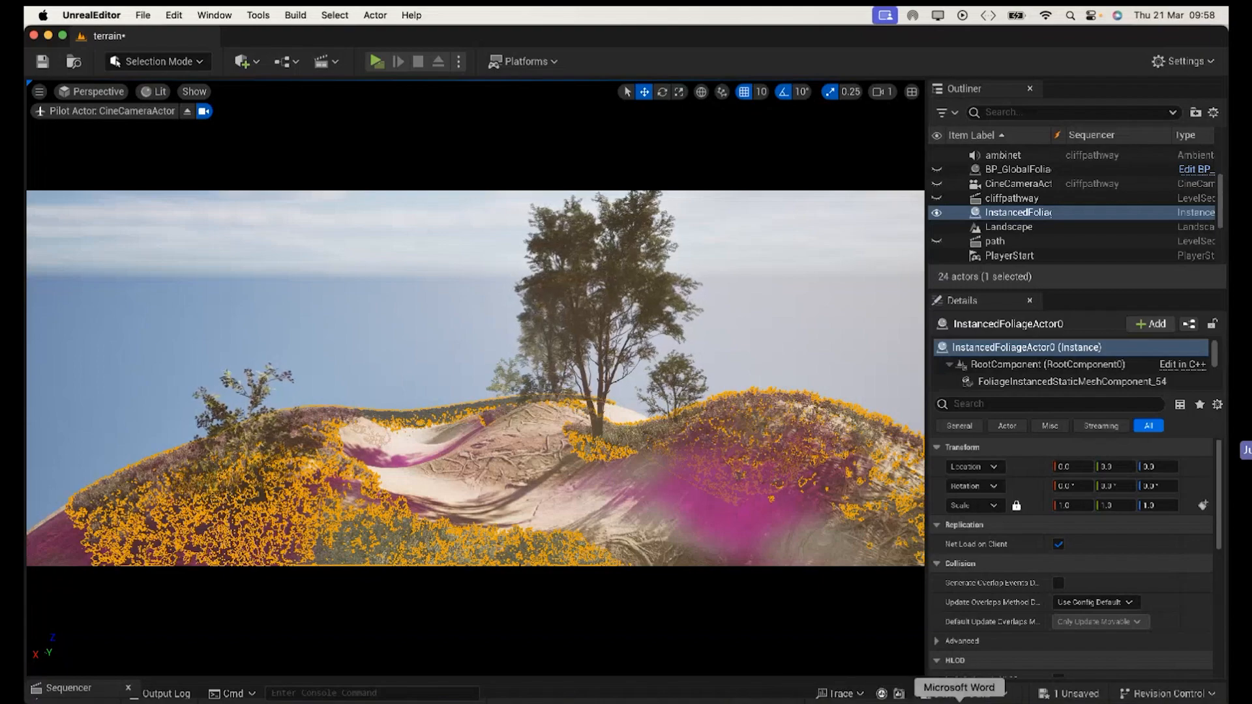
Step: Switch to the Epic Games Launcher, launch Unreal Engine 5.3.2 and choose the Blank template from the Games category
left_click(866, 698)
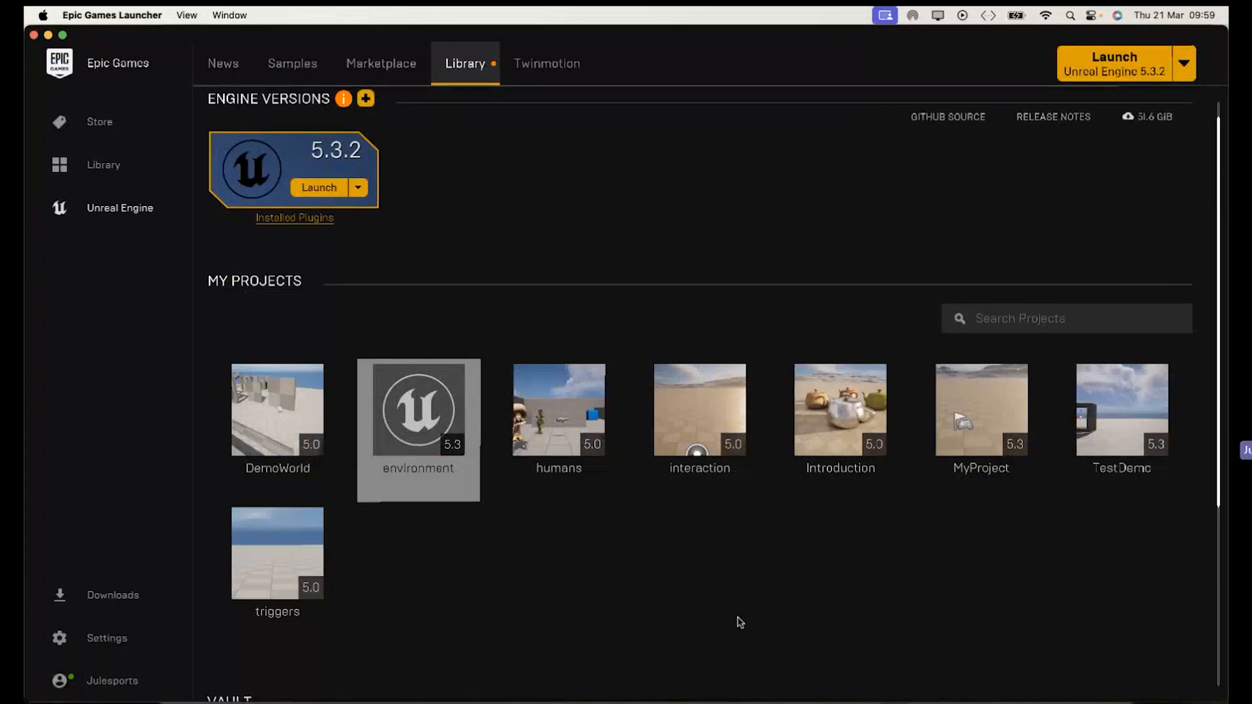
left_click(318, 188)
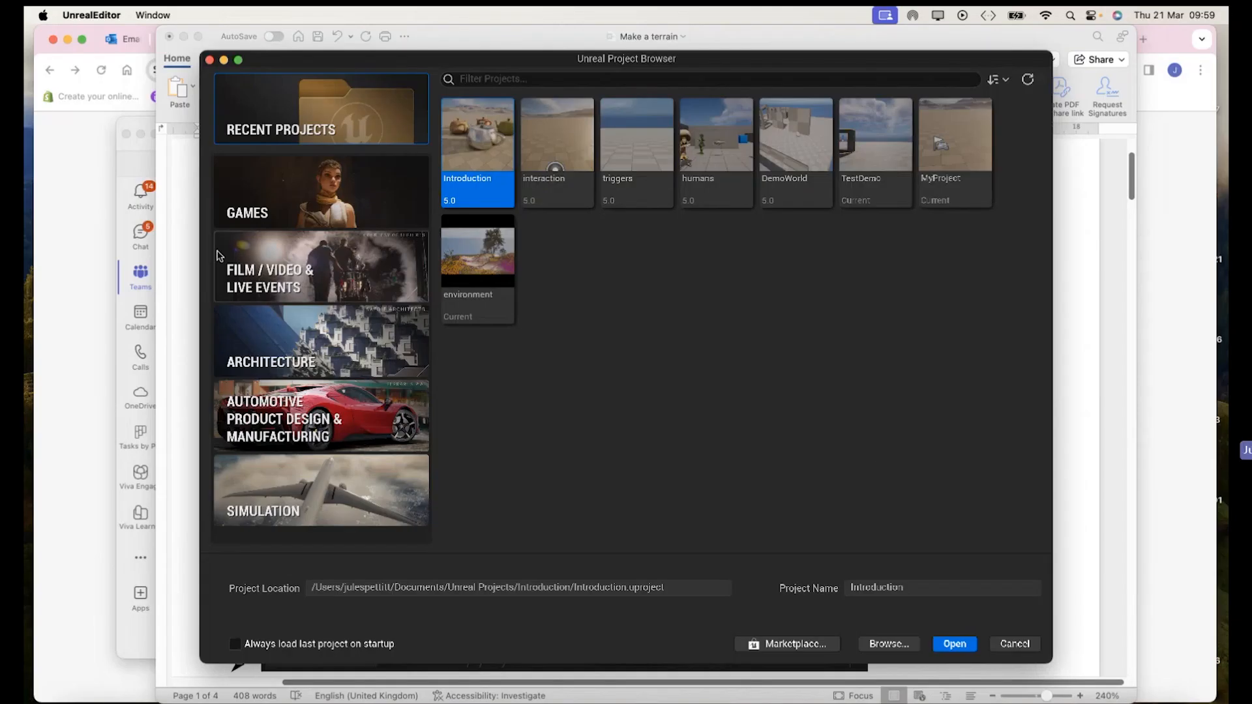
left_click(285, 210)
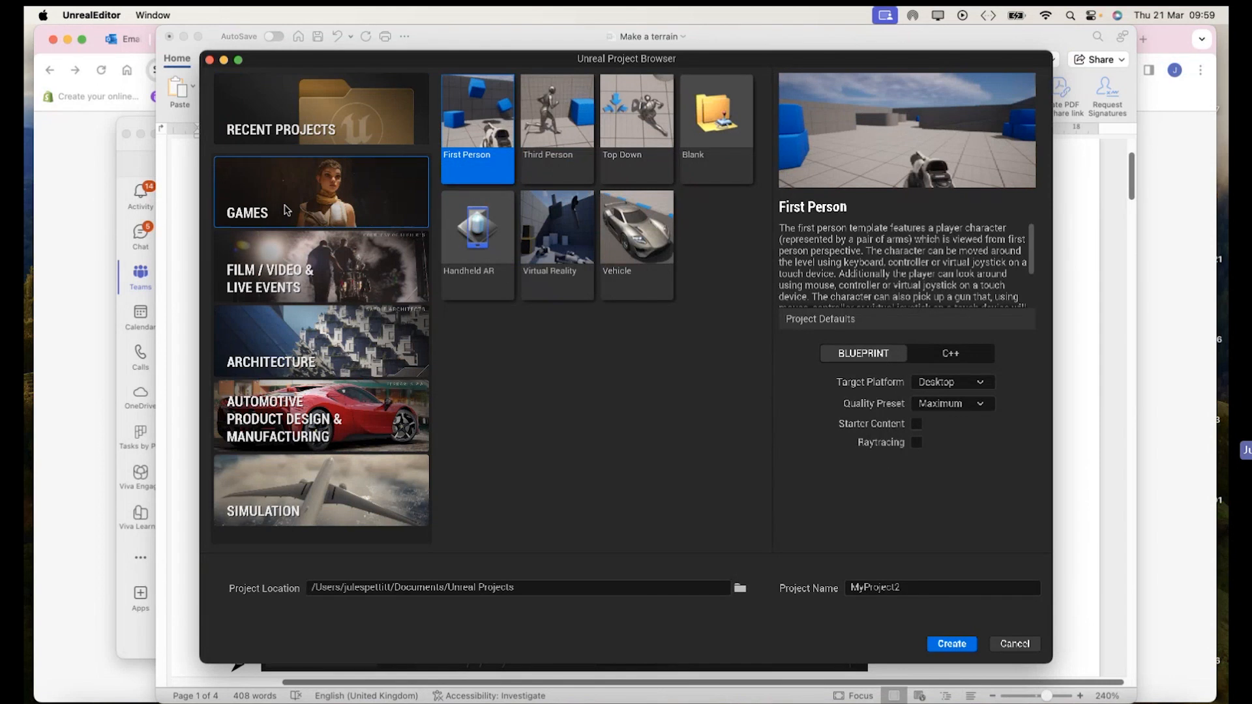
left_click(694, 149)
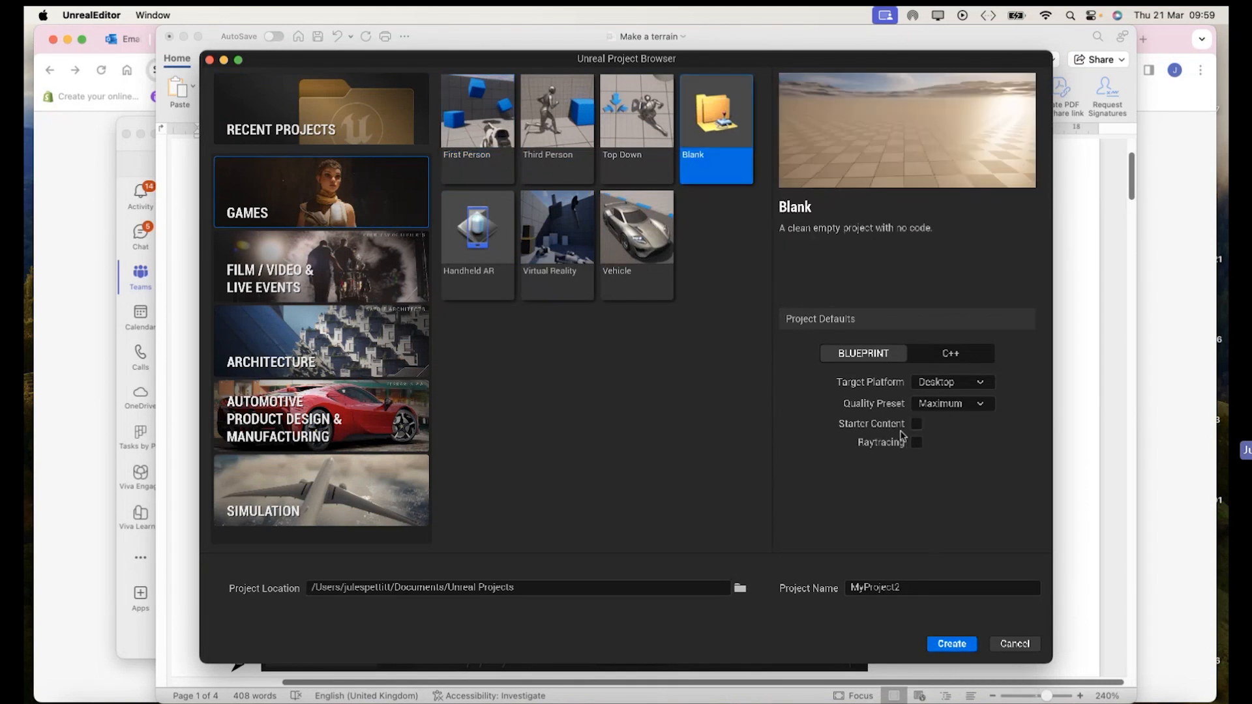
Step: Replace the default project name and create the blank Blueprint project for Desktop with Maximum quality and no starter content
left_click_drag(914, 588, 852, 584)
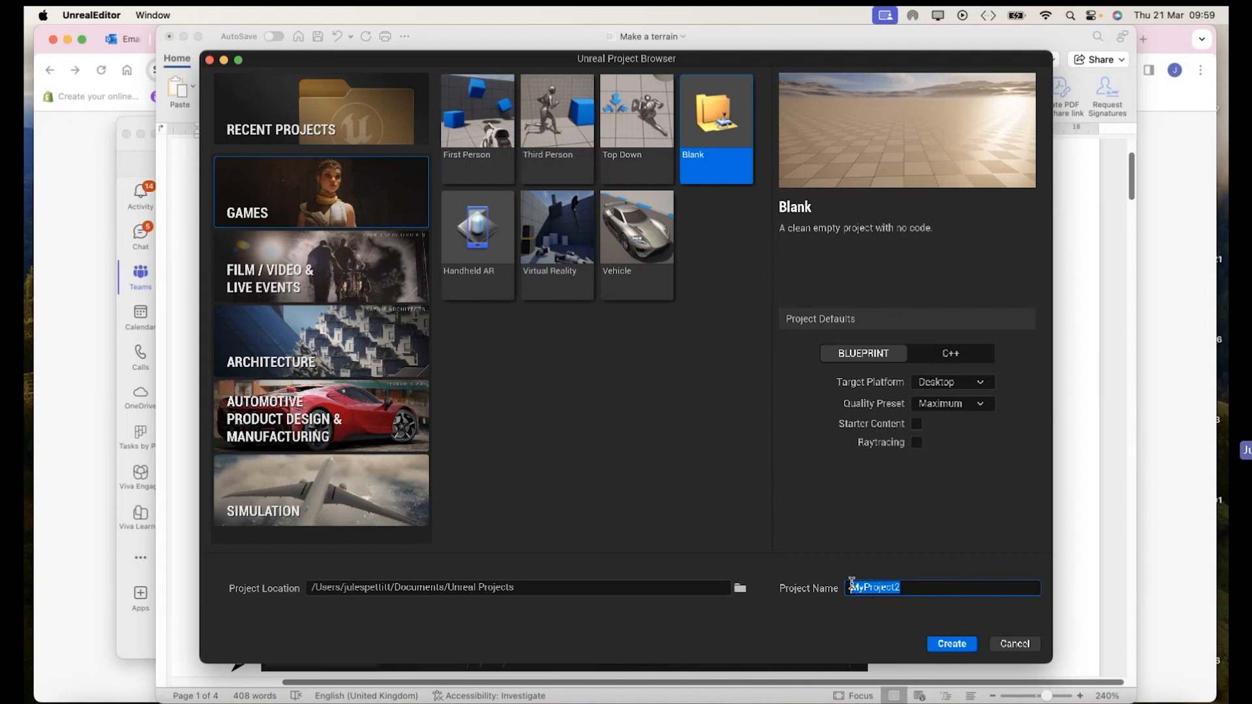
type("e")
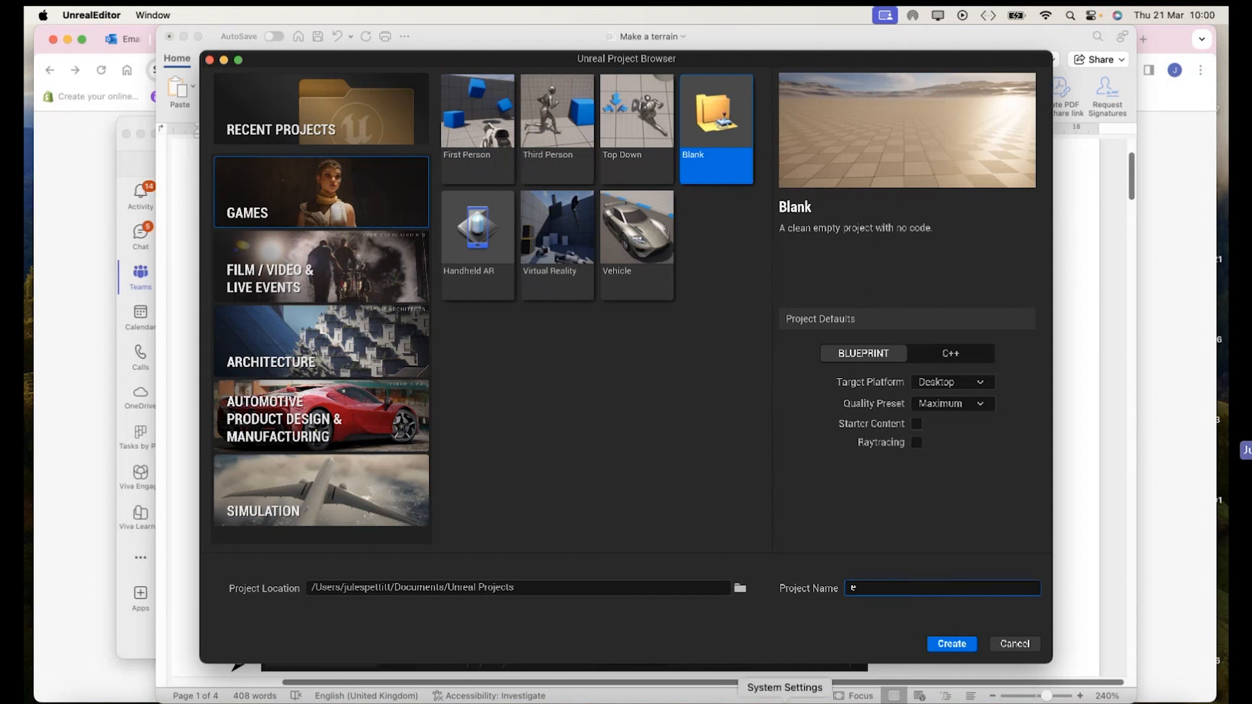
key("BackSpace")
type("te")
key("BackSpace")
left_click(951, 644)
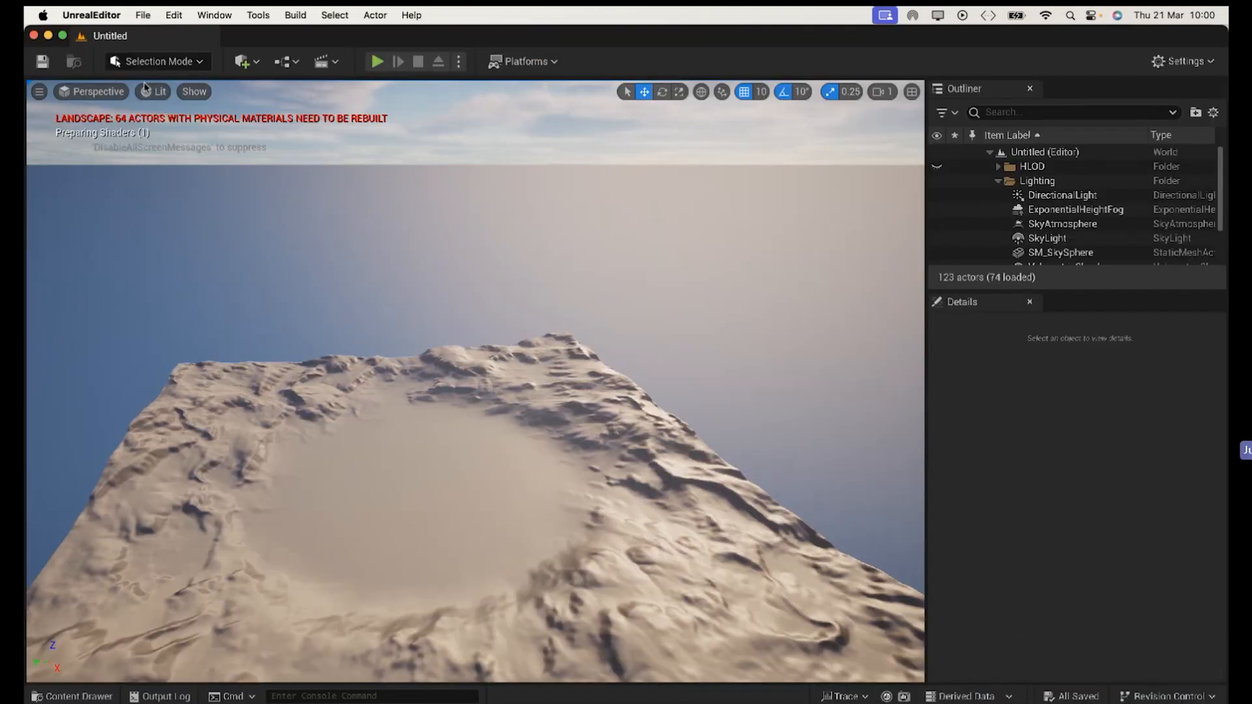
Step: Create a new level from the Basic template and delete its floor
left_click(173, 16)
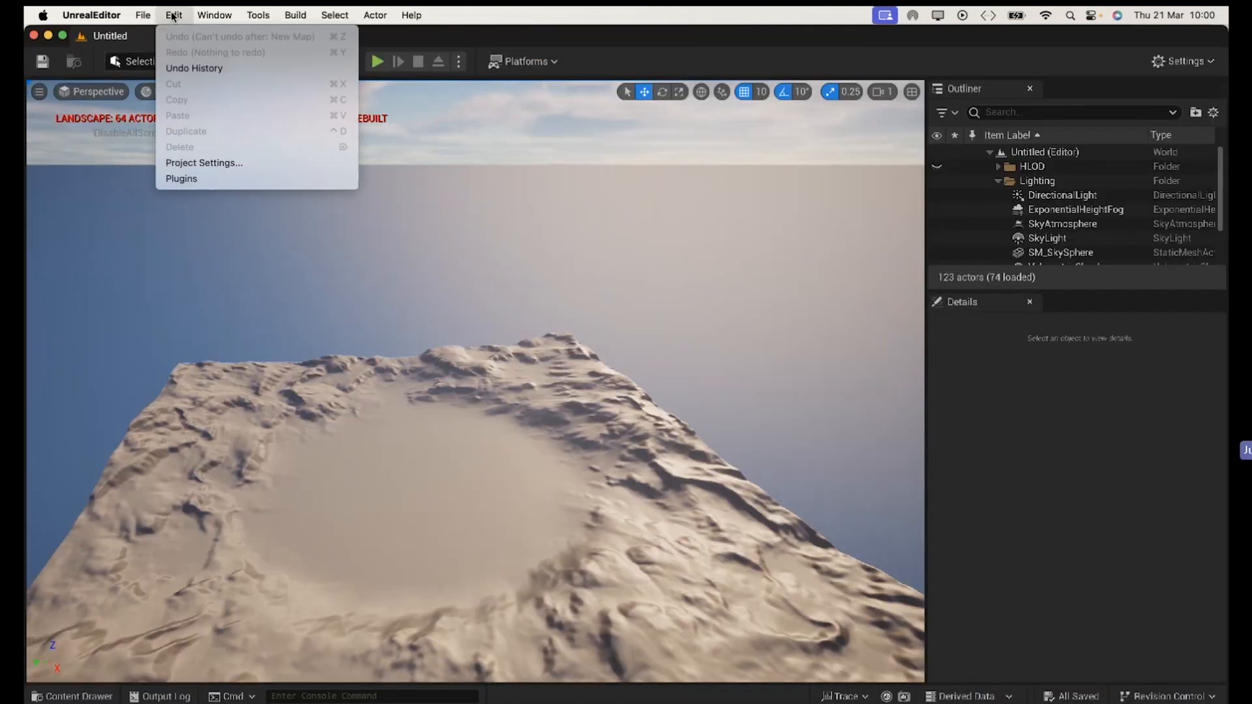
mouse_move(143, 15)
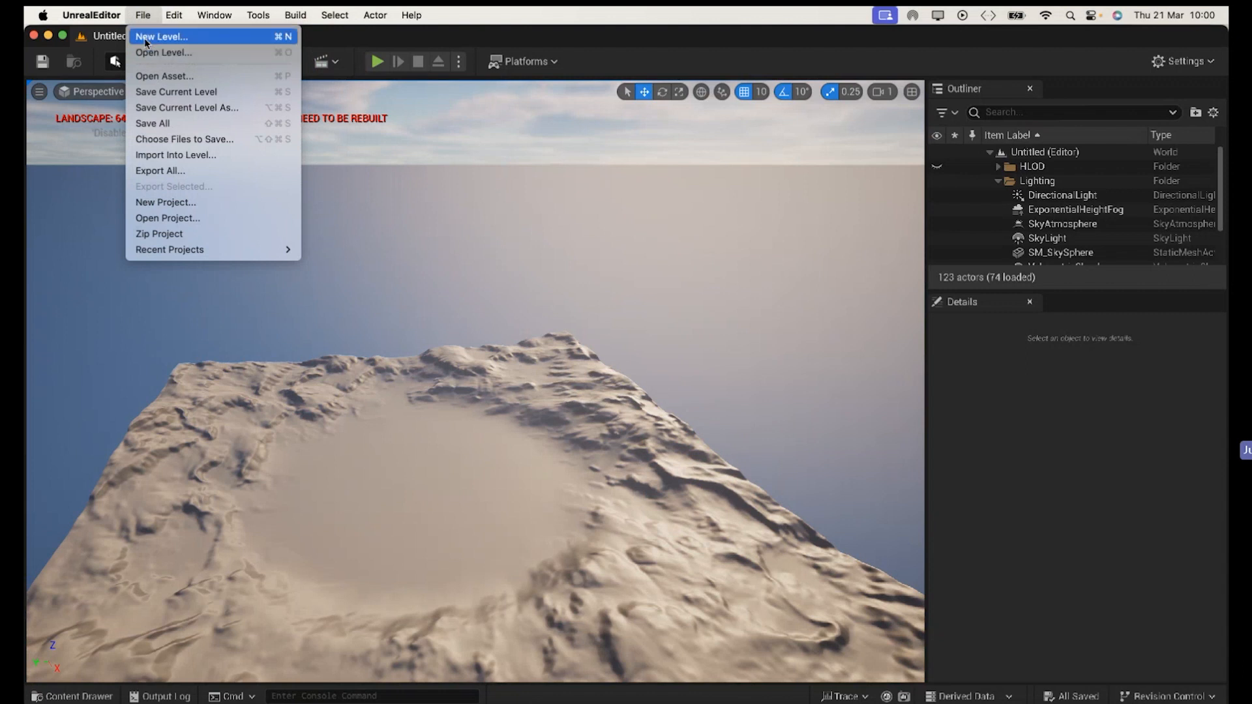
left_click(145, 39)
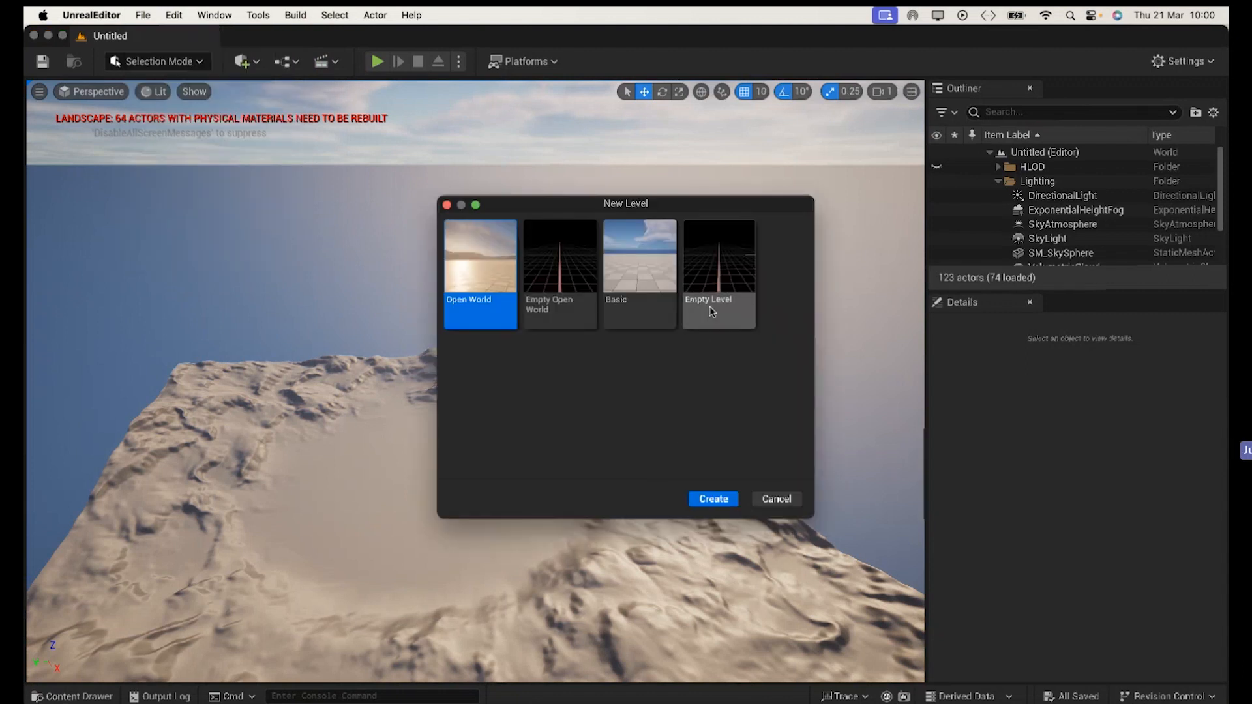
left_click(631, 306)
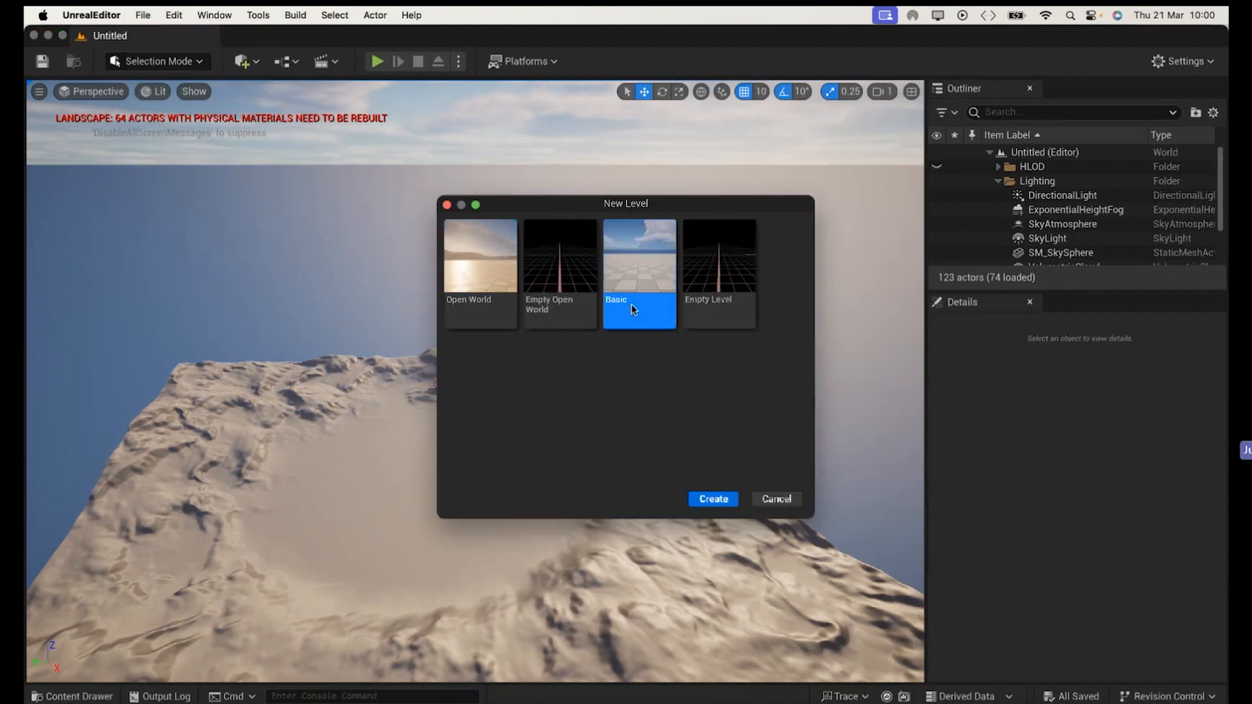
left_click(713, 498)
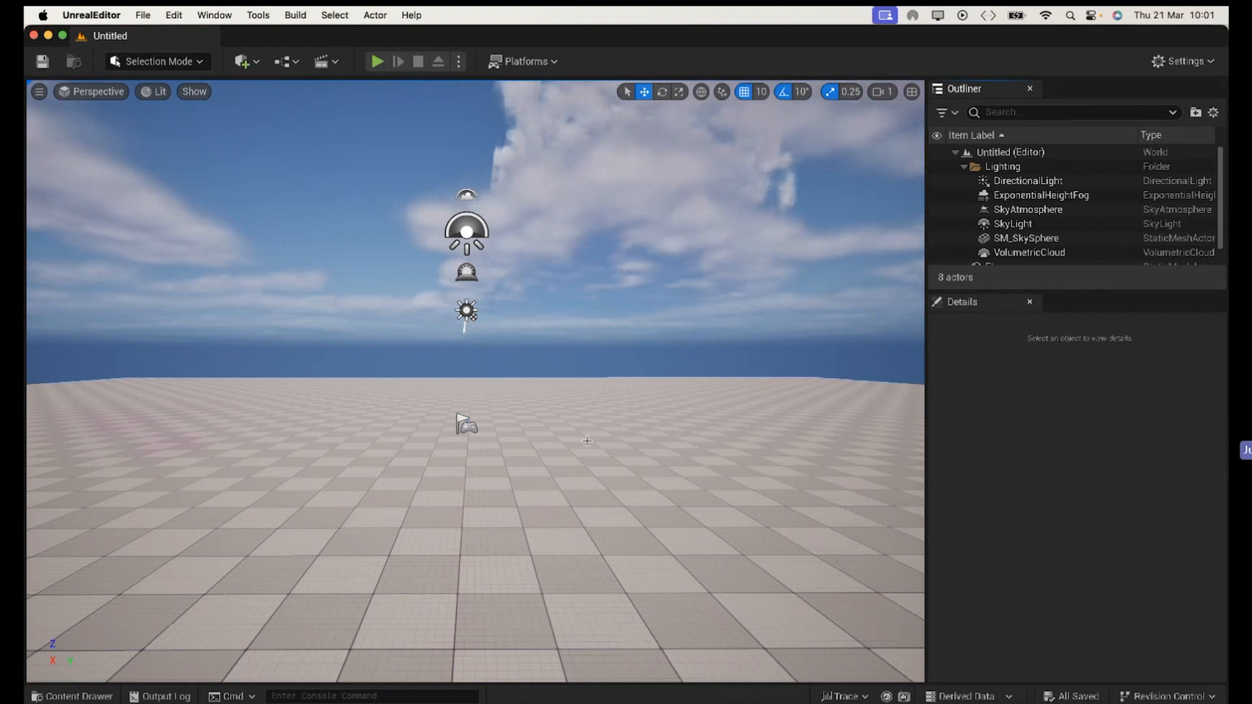
left_click(586, 441)
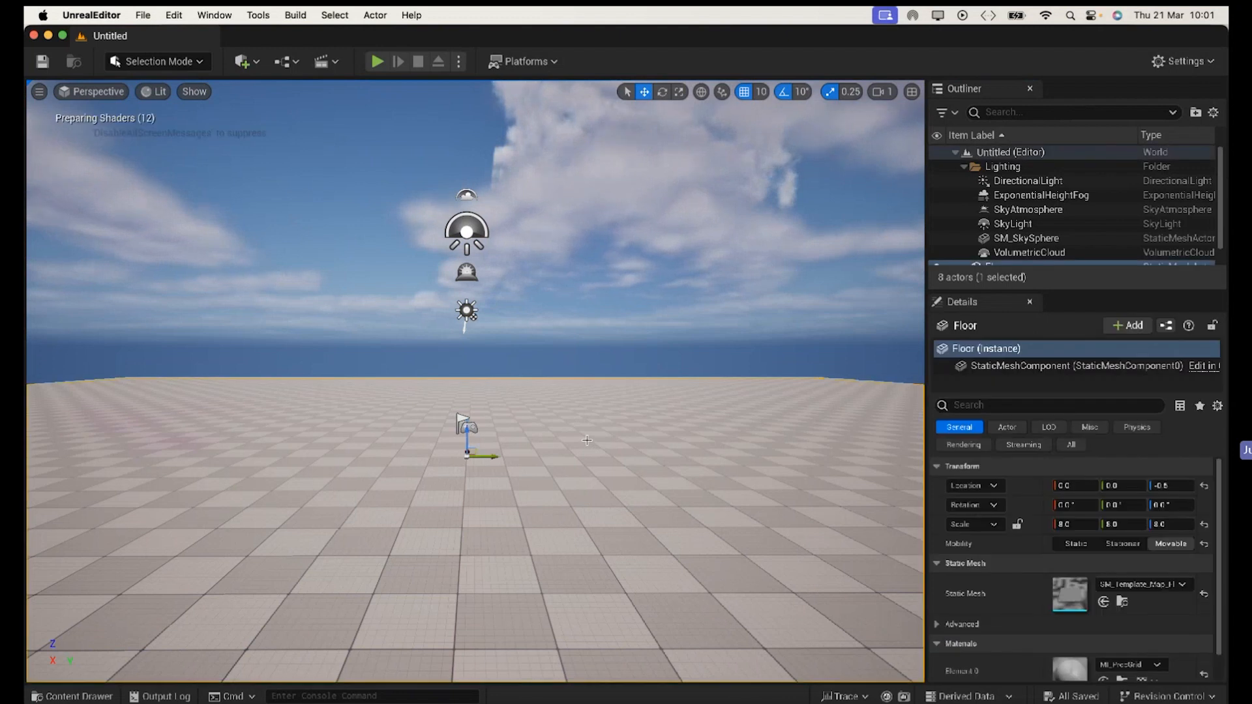
key("Delete")
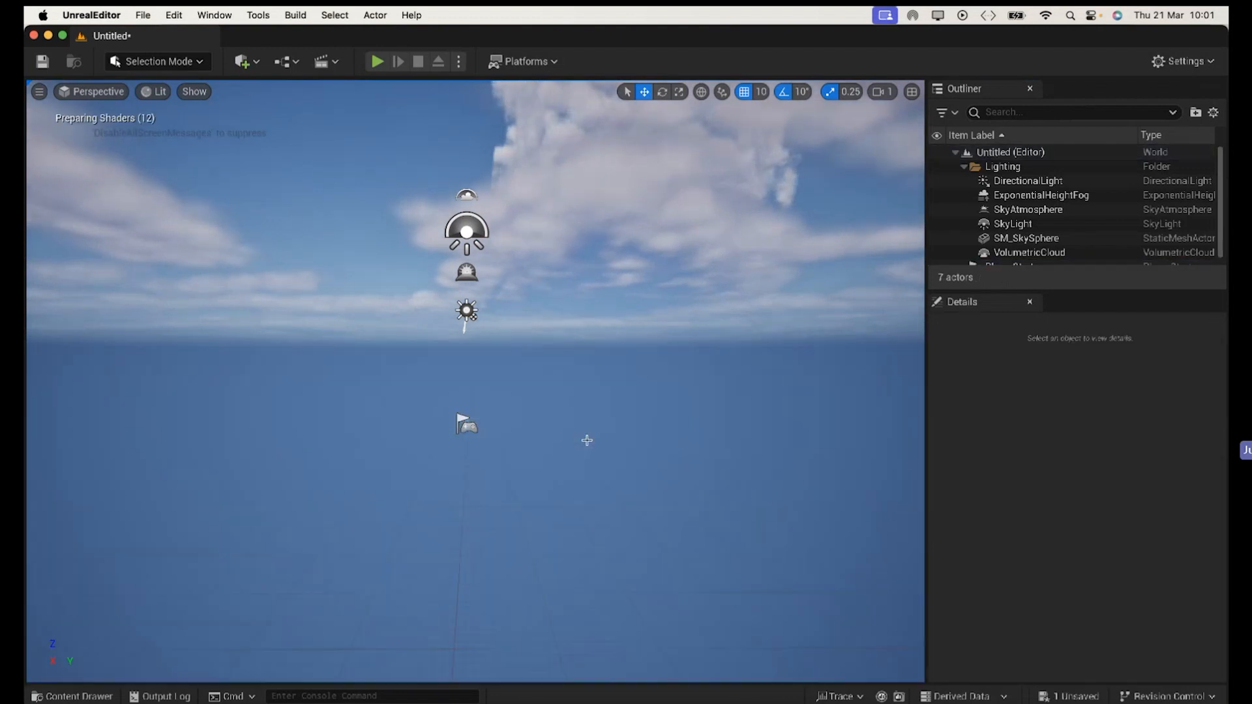
Step: Create a new landscape in Landscape mode with the number of components set to 3 × 3
left_click(163, 62)
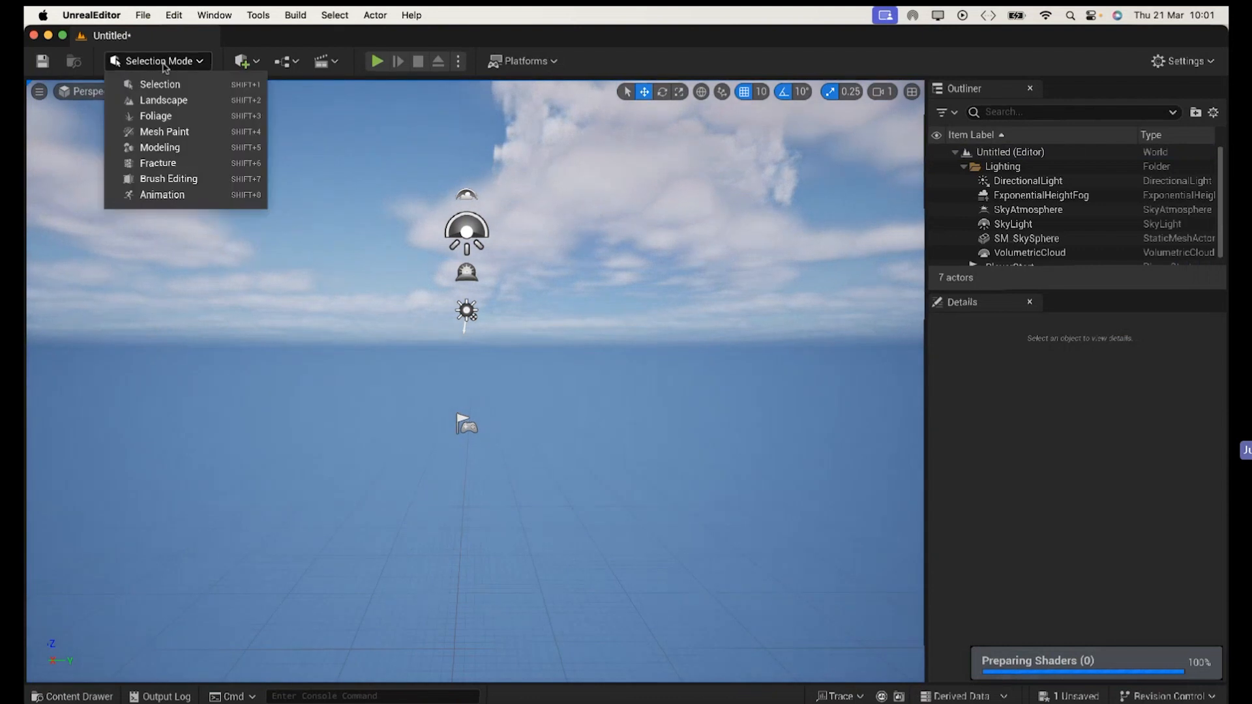
left_click(165, 100)
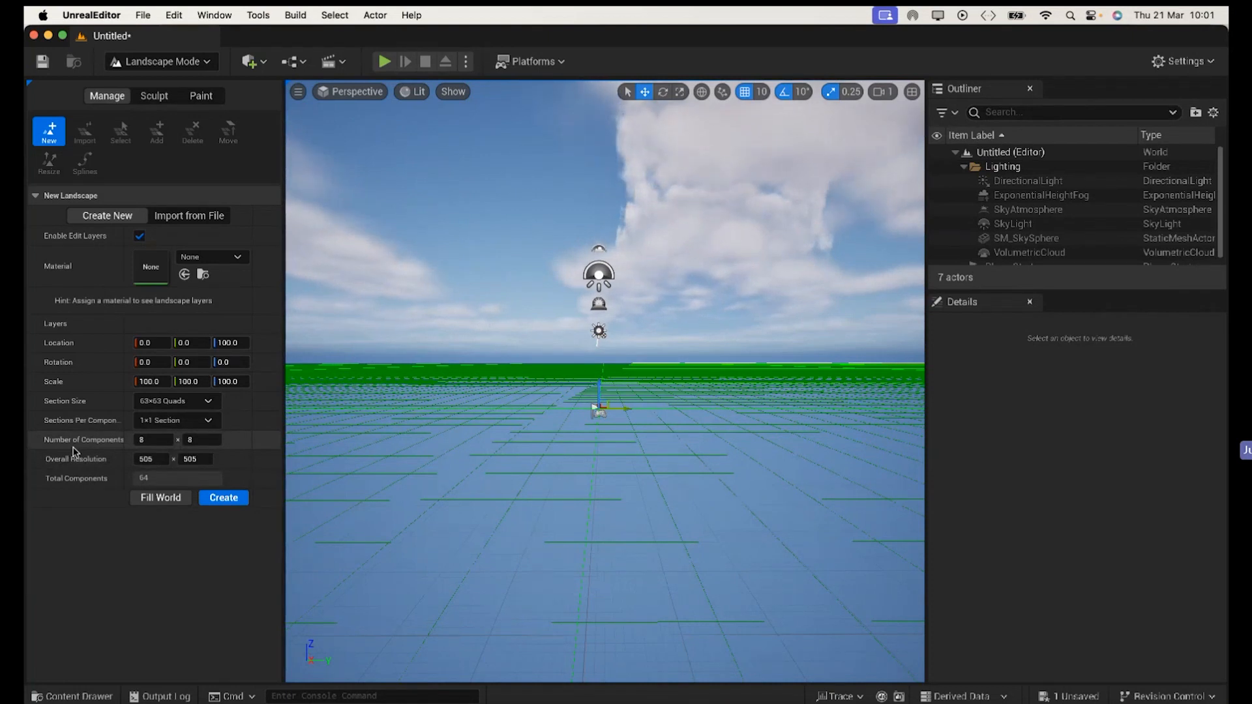
left_click(149, 440)
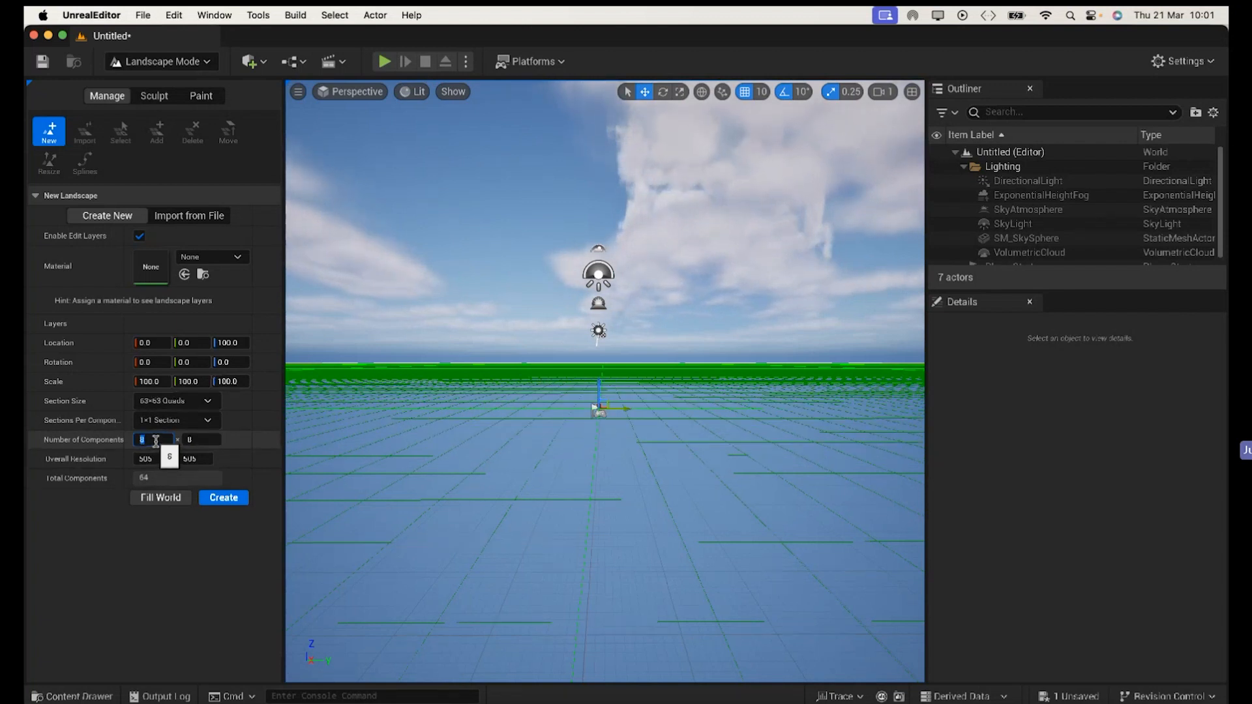
key("Tab")
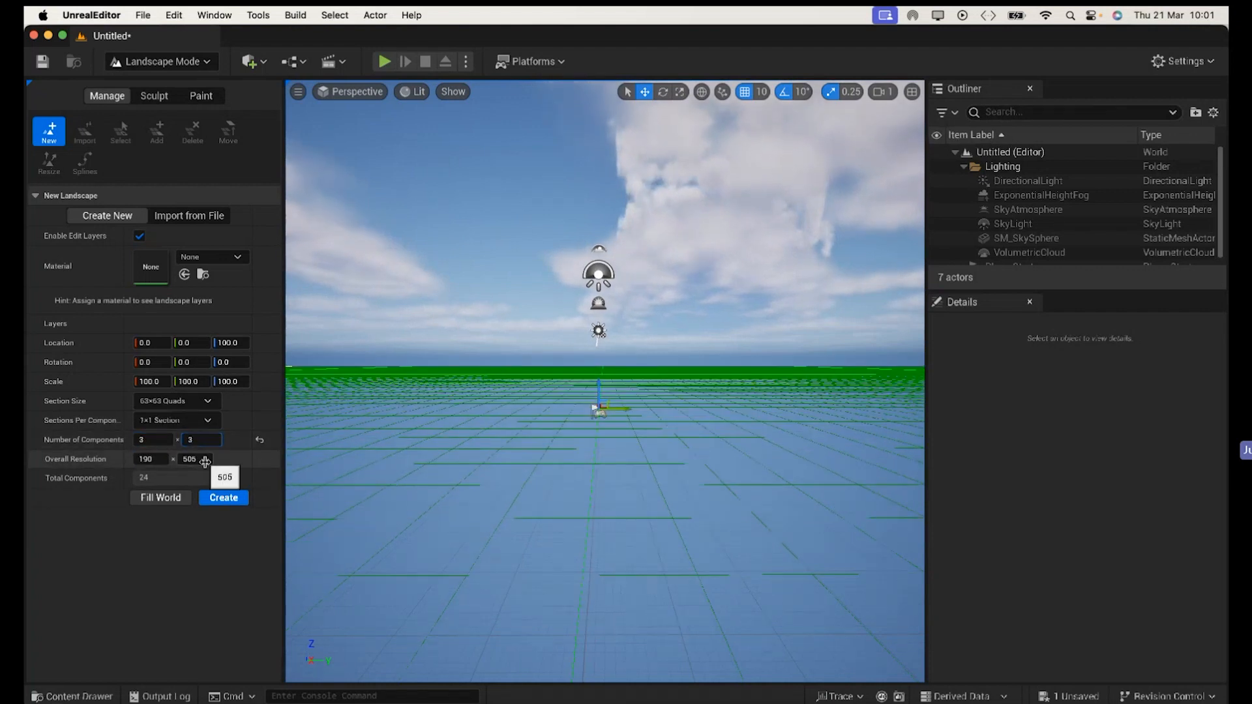
type("3")
left_click(219, 499)
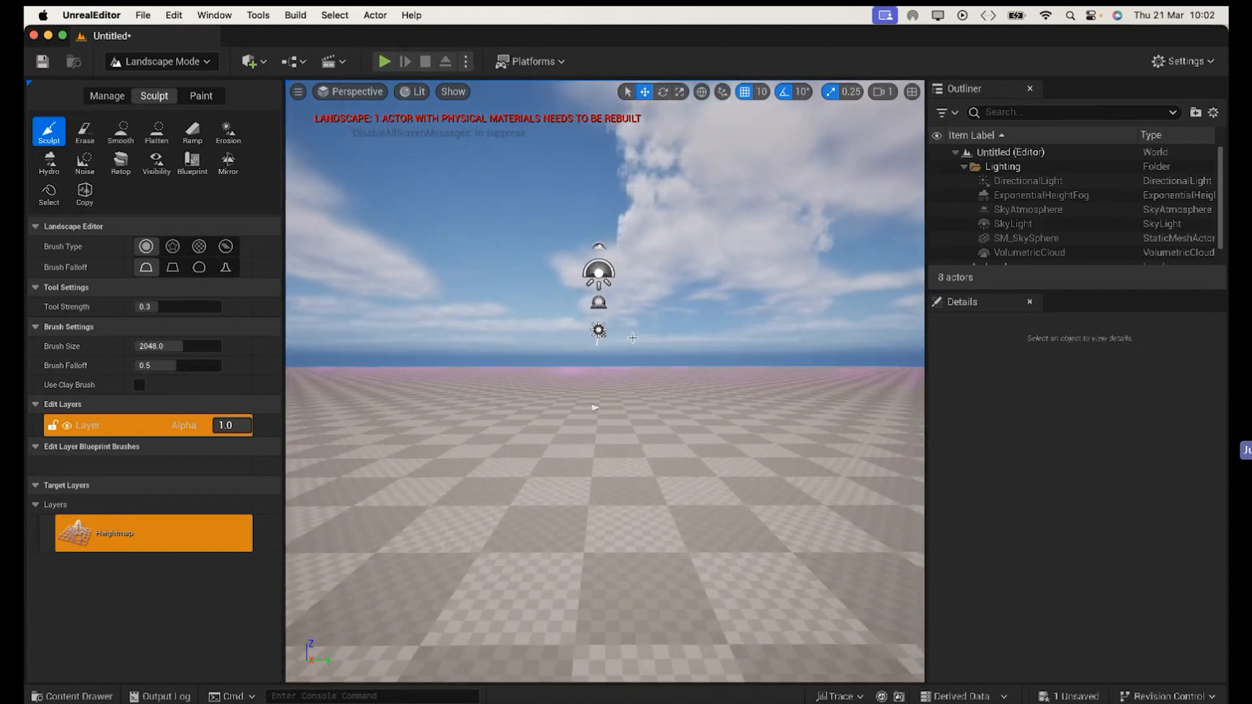
Step: Try sculpting a curved ridge across the far part of the landscape at tool strength 0.3, and undo the sculpting
scroll(632, 338, "up", 6)
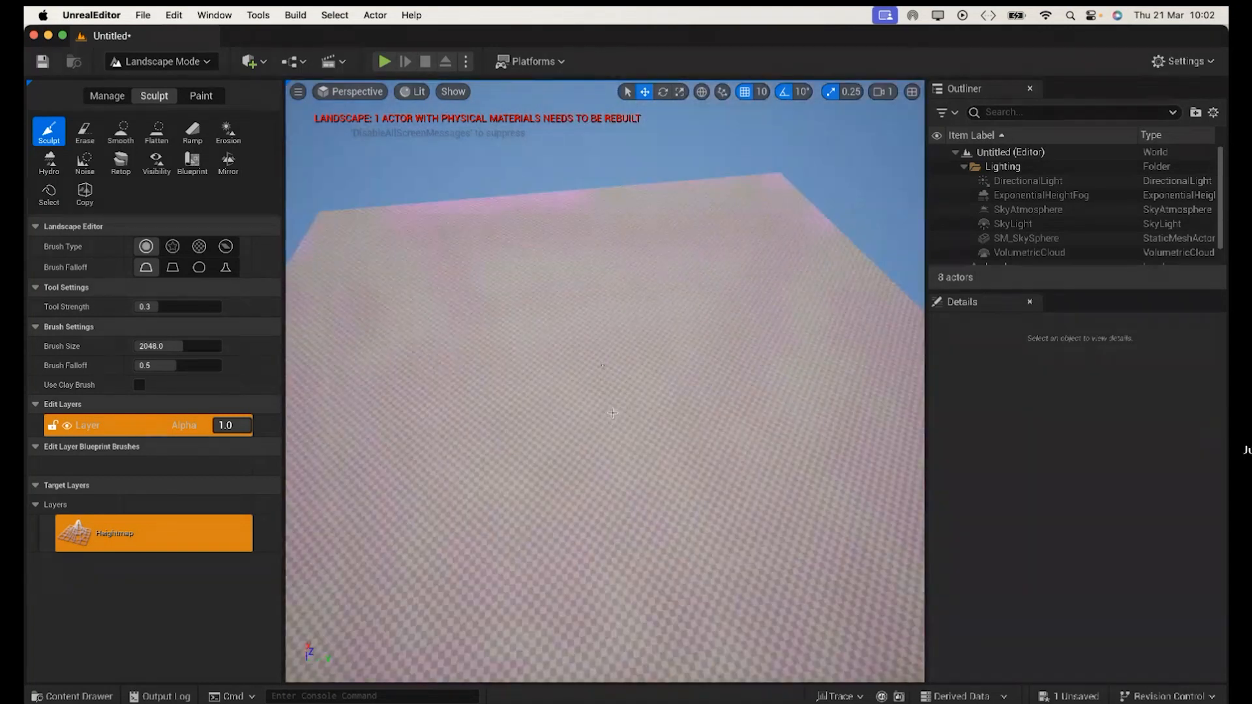
scroll(612, 412, "down", 8)
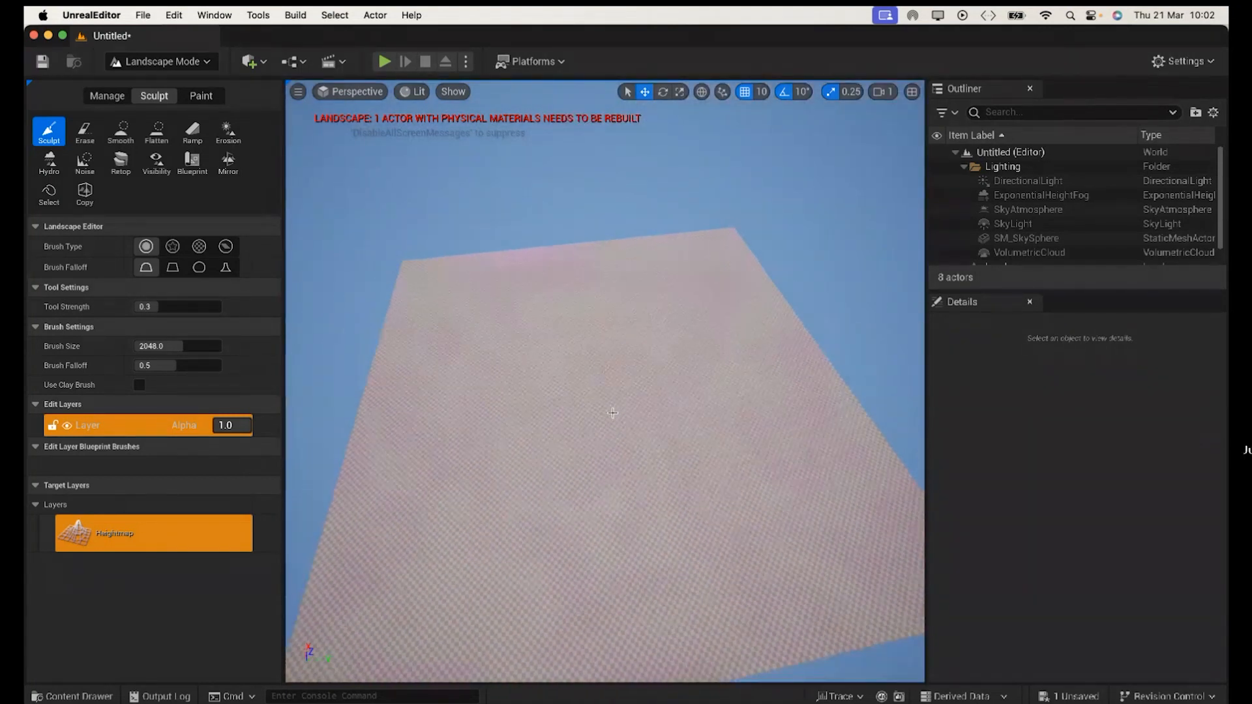
scroll(612, 413, "down", 4)
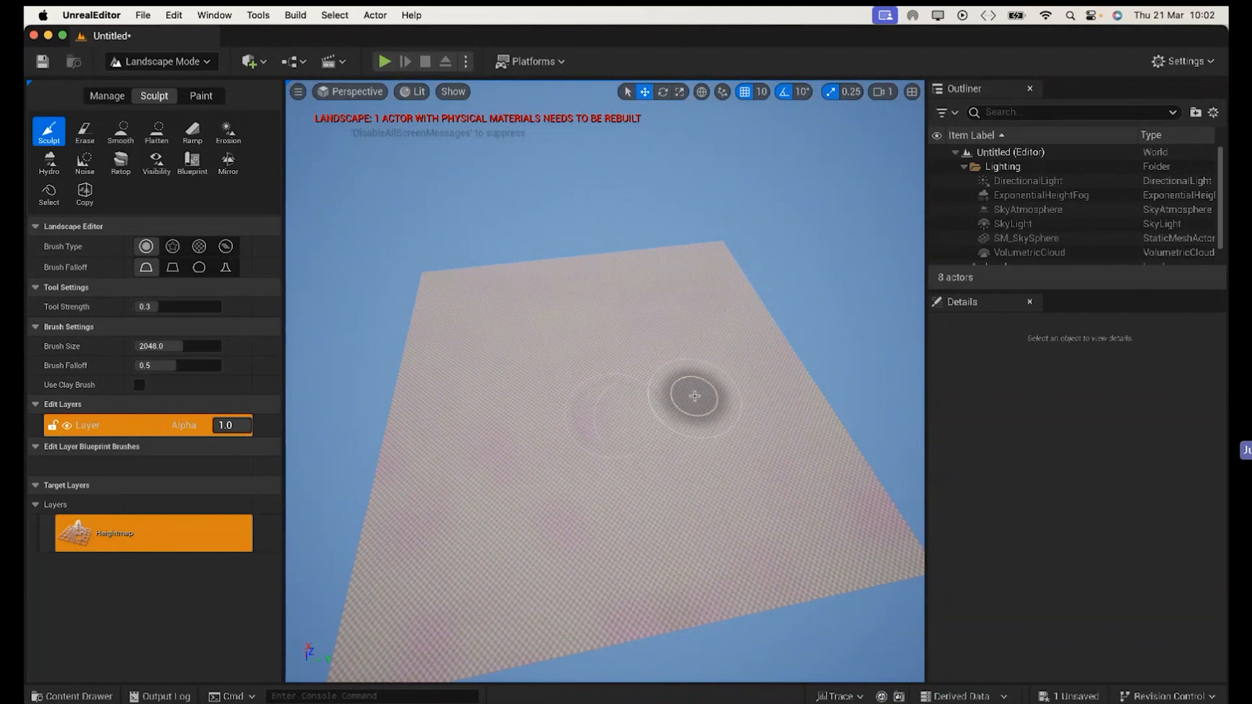
mouse_move(687, 396)
left_mouse_down()
mouse_move(601, 456)
mouse_move(571, 460)
mouse_move(594, 327)
mouse_move(559, 324)
left_mouse_up()
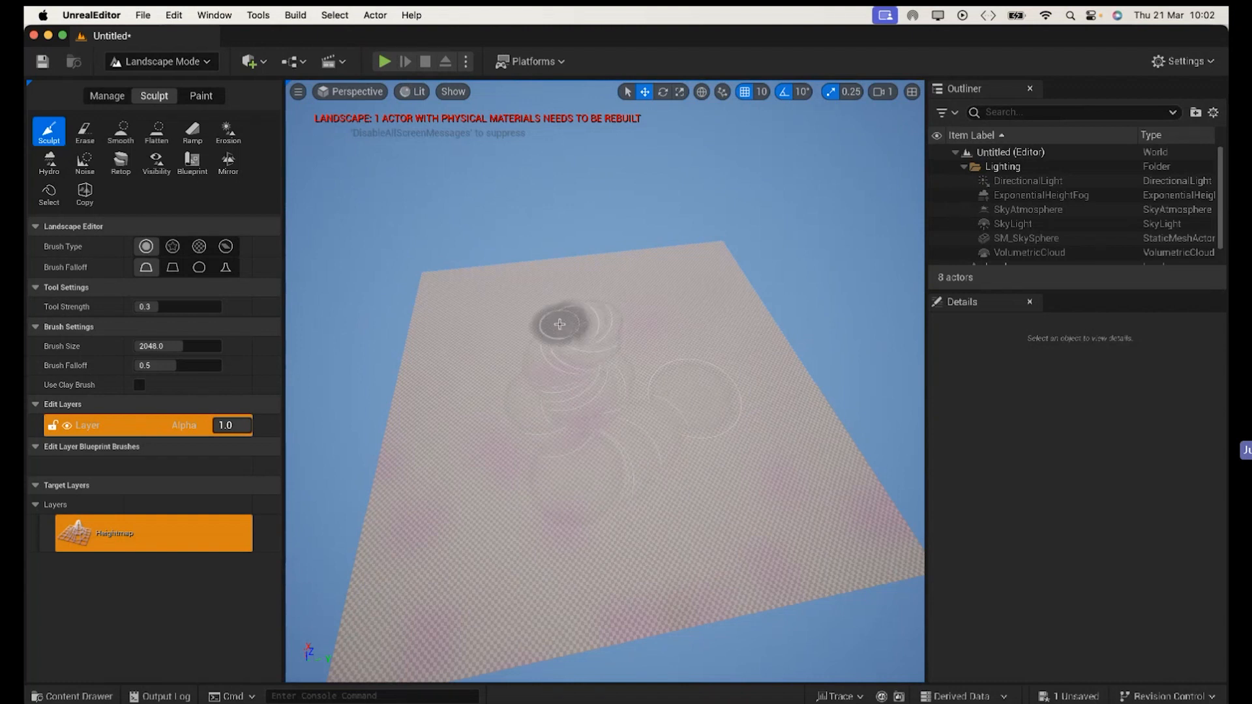
left_click_drag(569, 375, 571, 346)
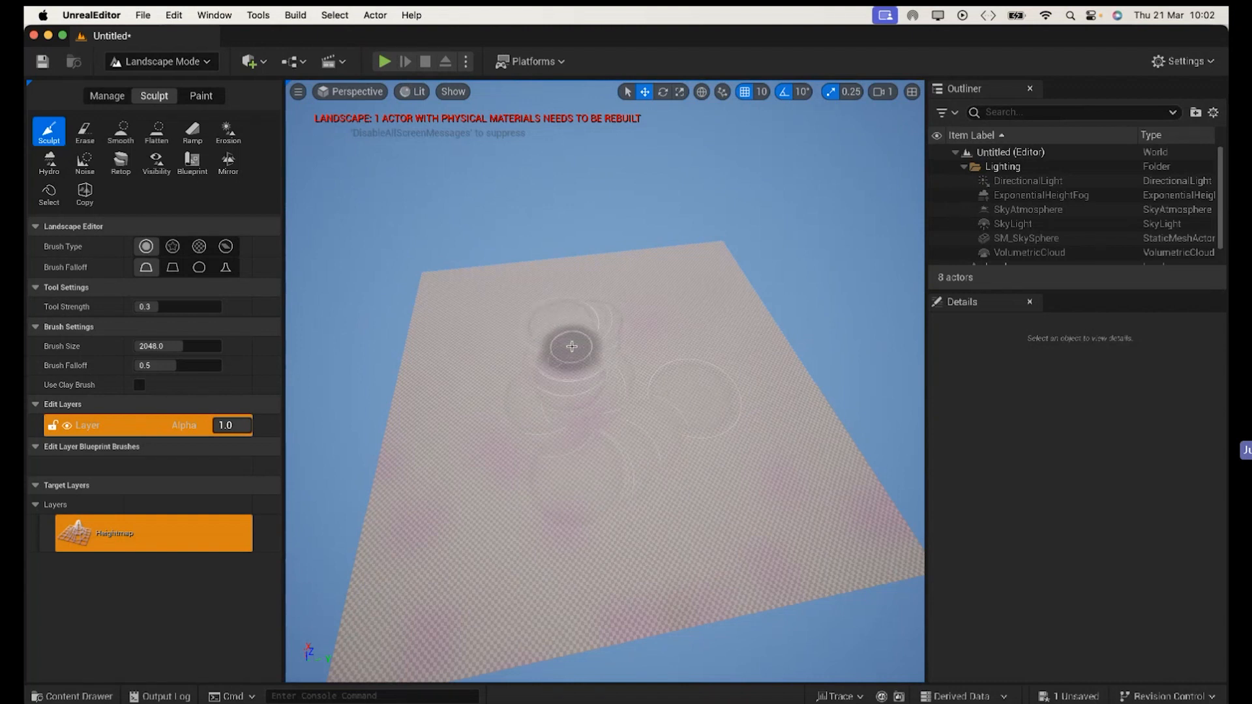
mouse_move(593, 394)
left_mouse_down()
mouse_move(608, 521)
mouse_move(597, 515)
left_mouse_up()
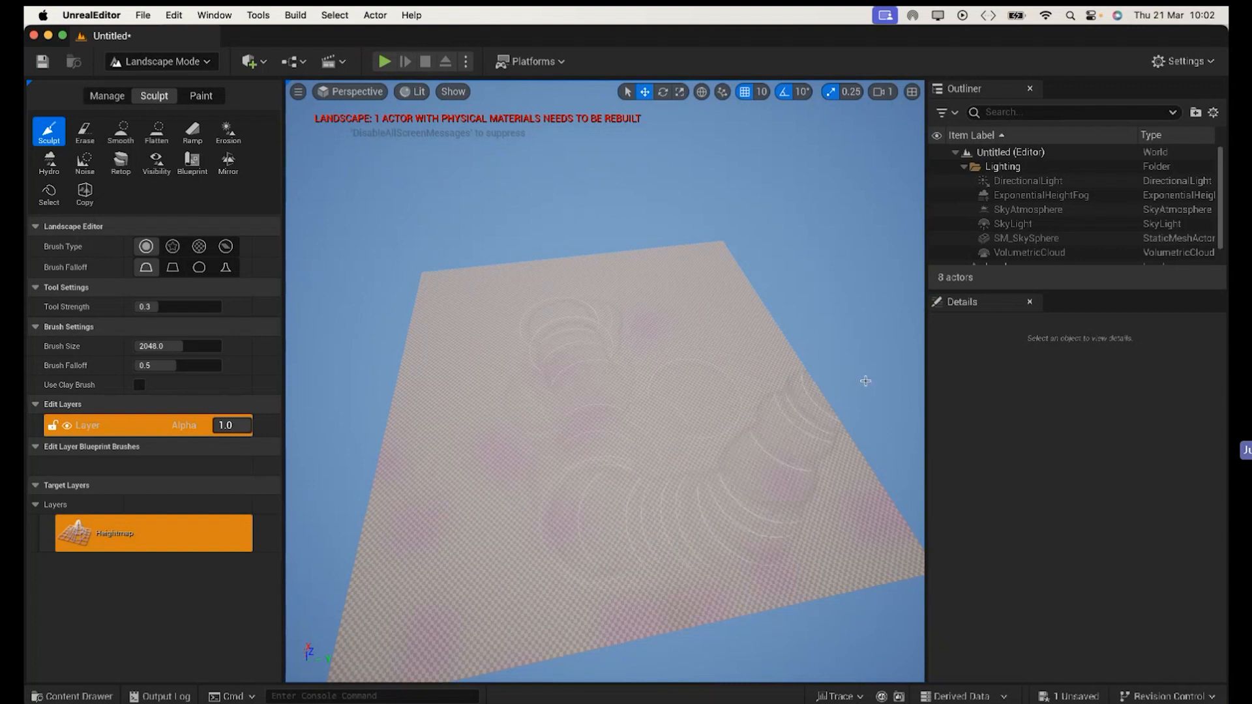
left_click_drag(865, 380, 865, 381, "alt")
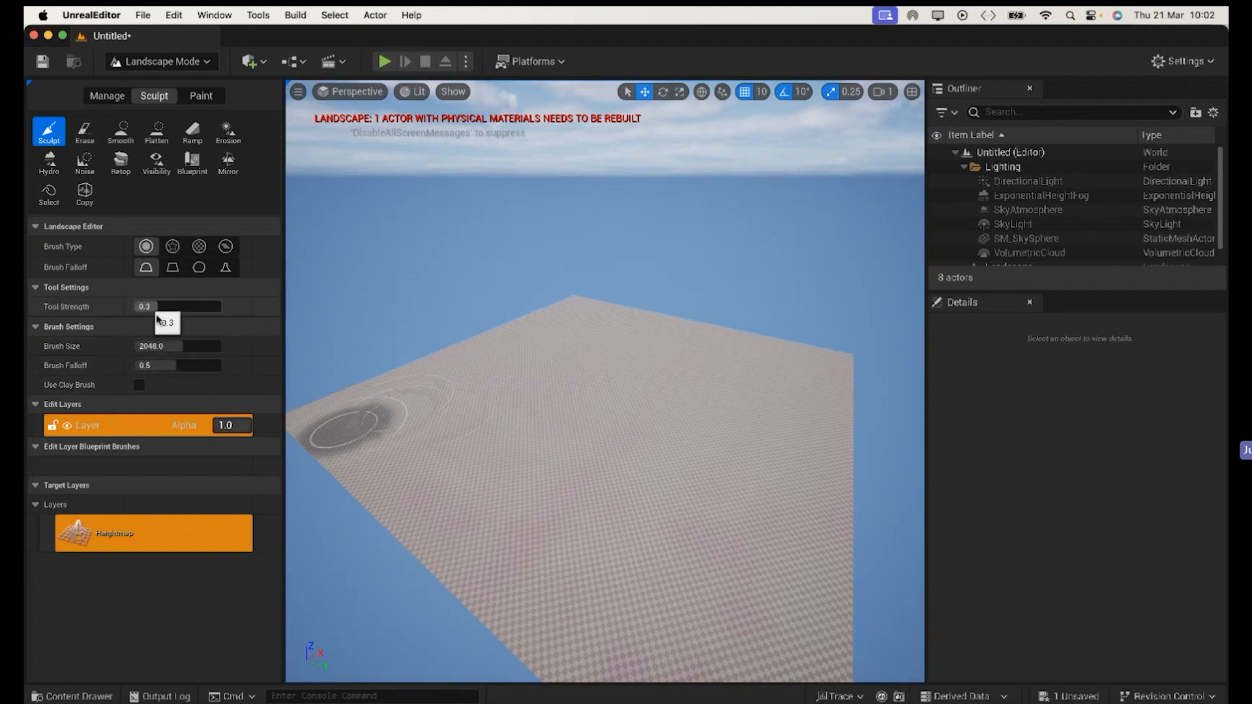
mouse_move(399, 435)
left_mouse_down()
mouse_move(462, 384)
mouse_move(596, 343)
mouse_move(688, 375)
mouse_move(727, 410)
left_mouse_up()
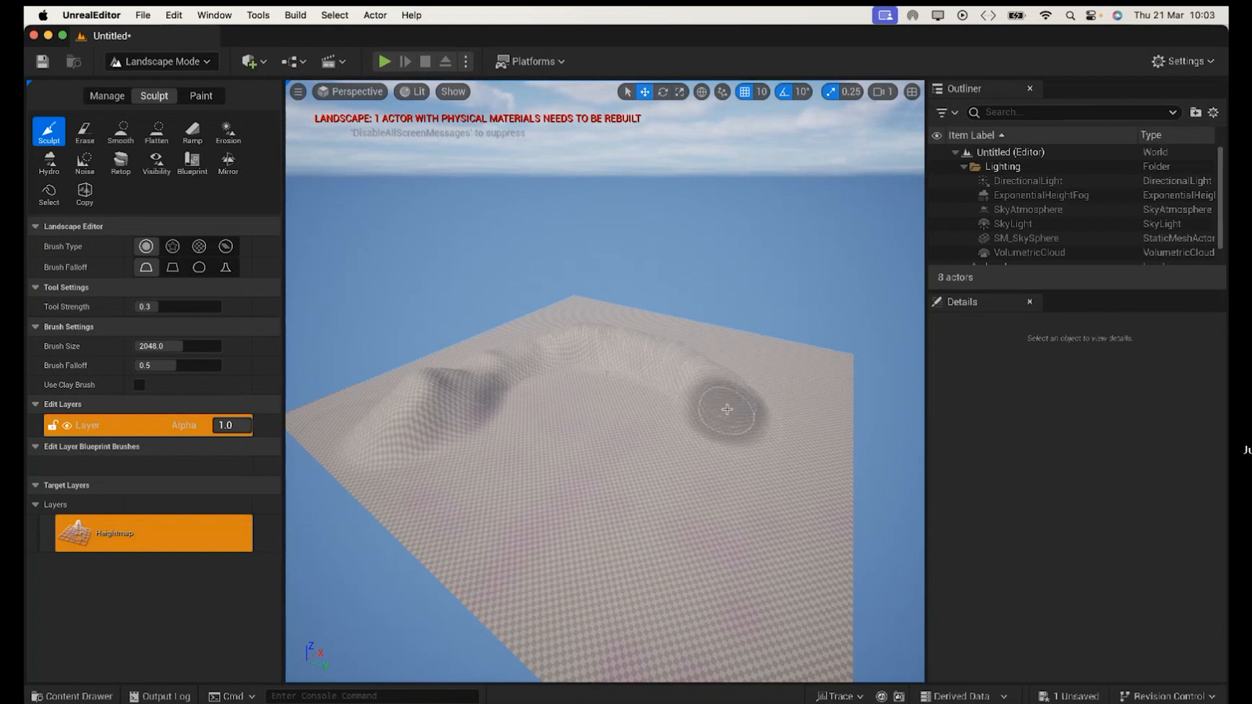
key("super+z")
key("super+z")
key("super+z")
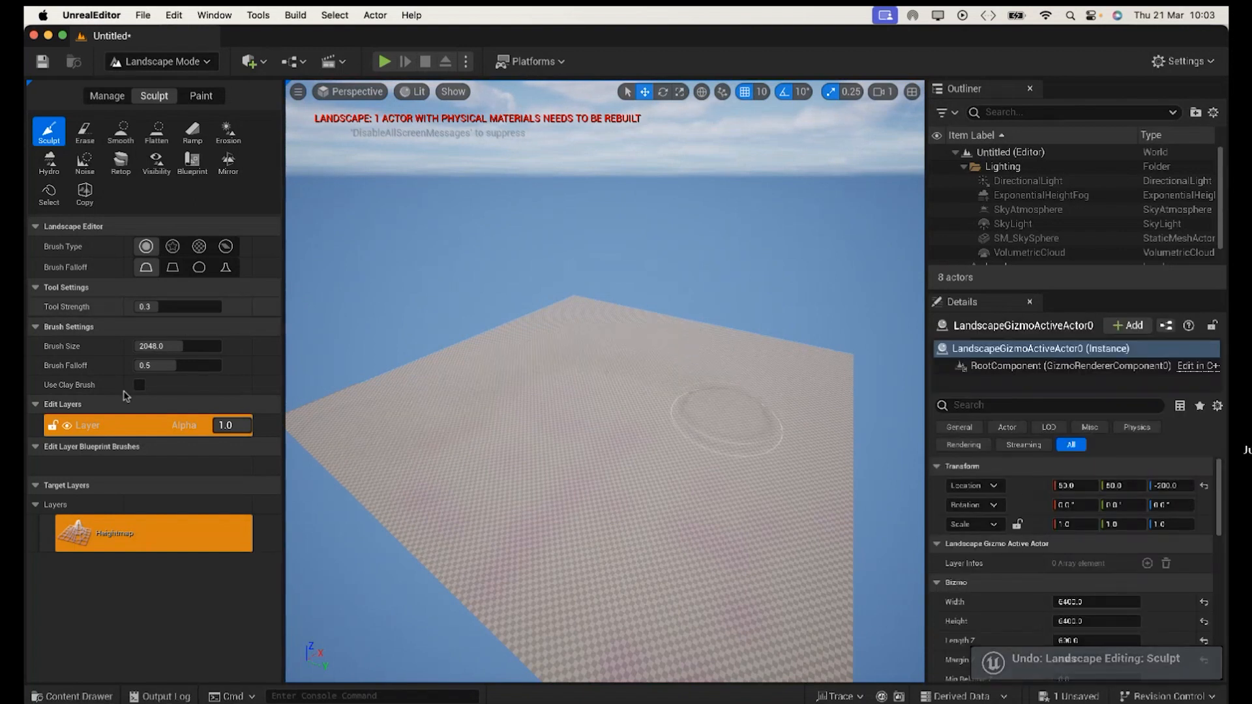
Step: Sculpt overlapping rounded hills in the middle of the landscape with the 2048 brush, undoing an unwanted stroke
mouse_move(522, 399)
left_mouse_down()
mouse_move(444, 432)
mouse_move(678, 391)
mouse_move(720, 417)
mouse_move(724, 457)
mouse_move(561, 457)
mouse_move(430, 425)
mouse_move(456, 431)
mouse_move(567, 384)
mouse_move(711, 397)
mouse_move(741, 447)
mouse_move(597, 405)
mouse_move(509, 425)
left_mouse_up()
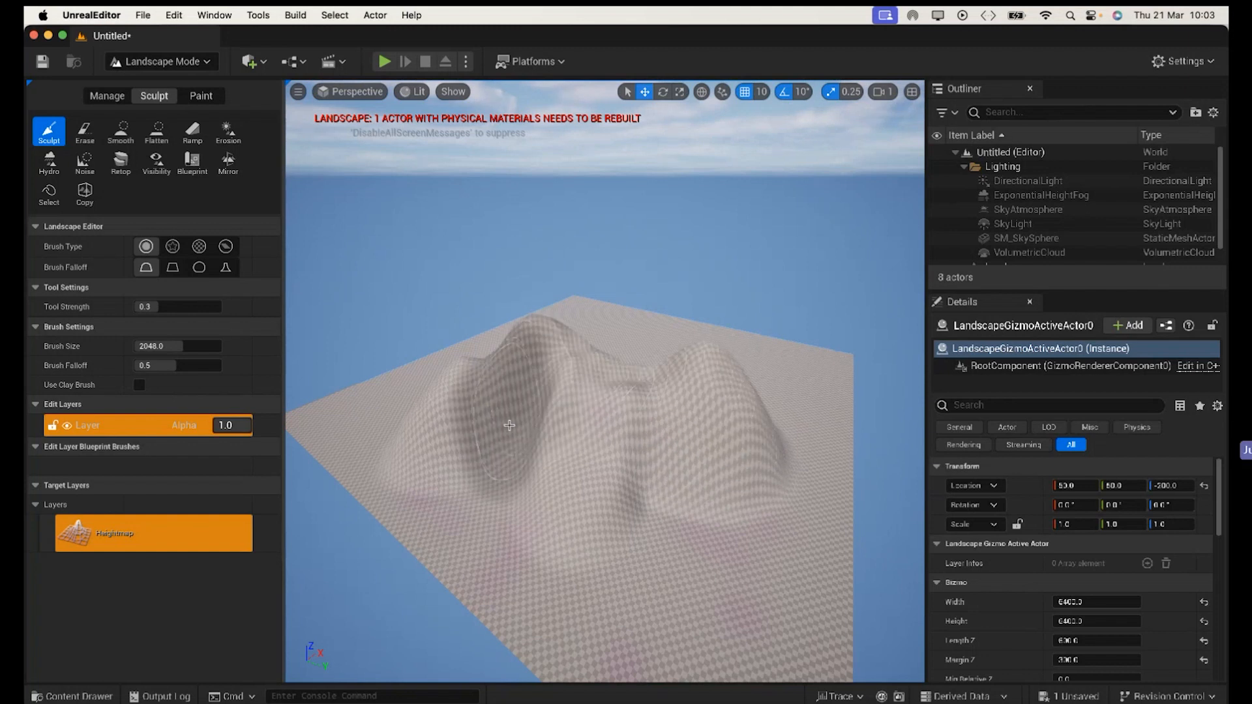
key("super+z")
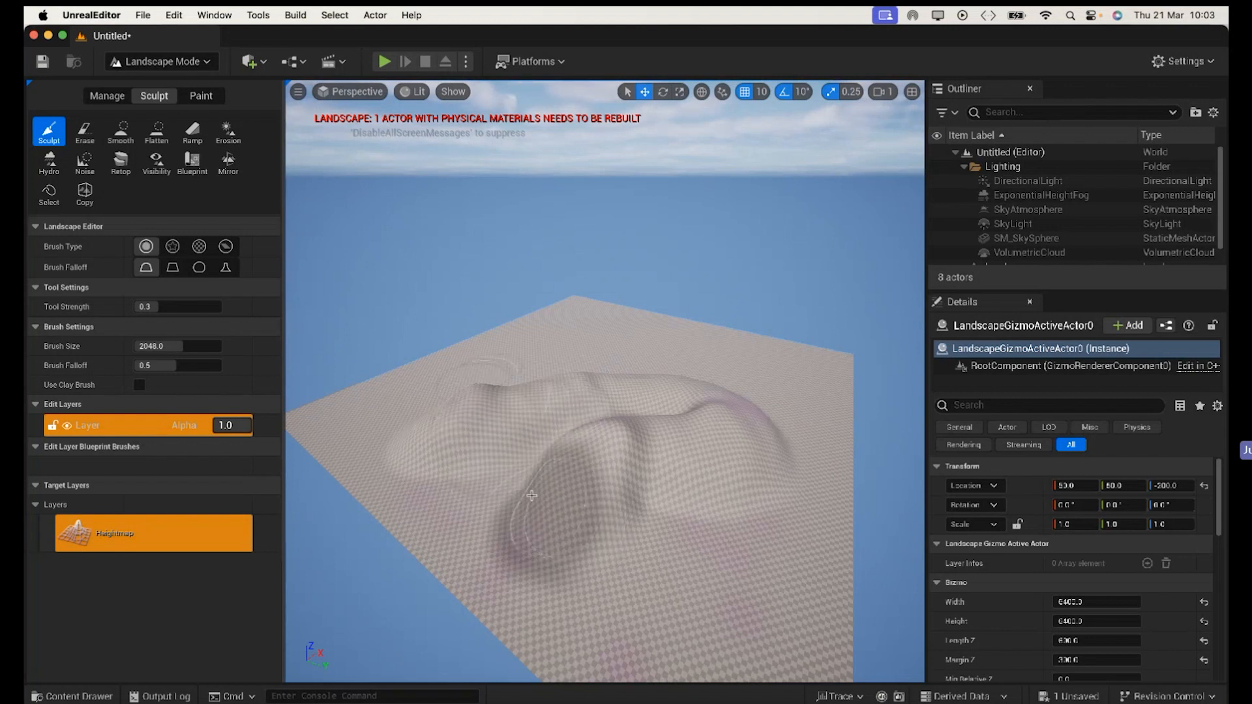
left_click_drag(531, 493, 531, 496, "alt")
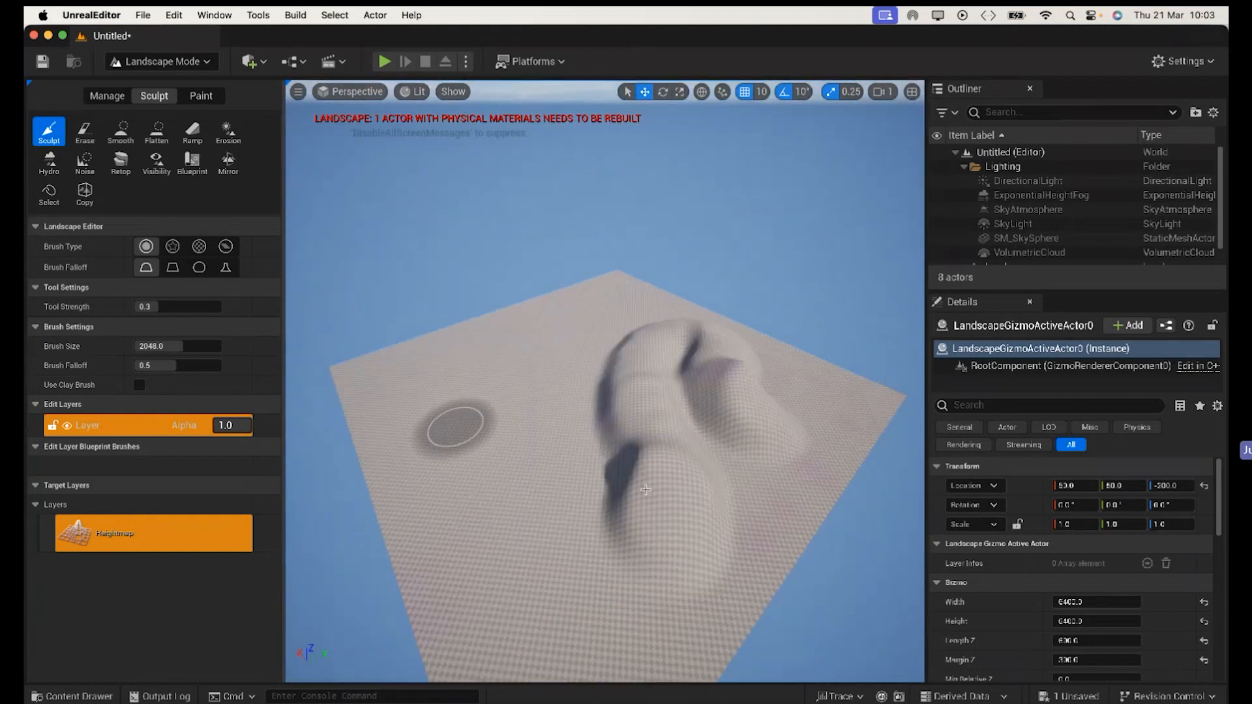
Step: Undo a stray sculpt stroke, set the sculpting strength to 0.1, and raise a ridge from the nearest hill towards the hill behind it
left_click_drag(628, 470, 599, 407)
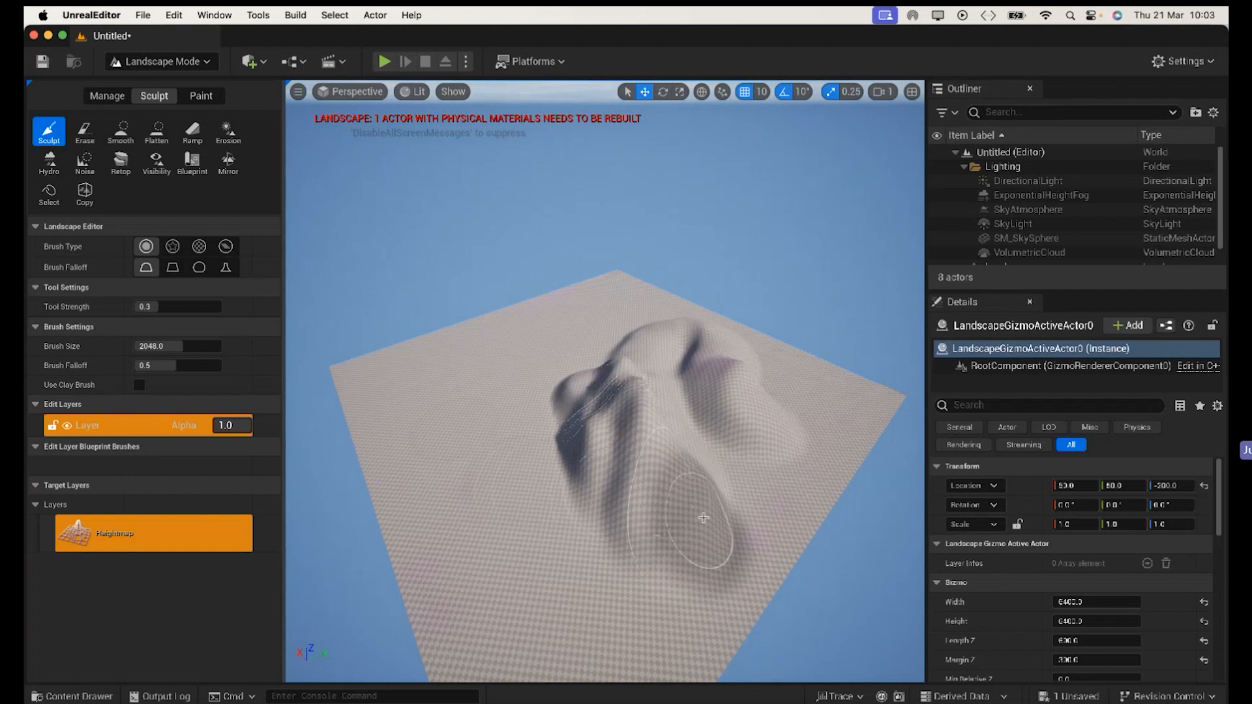
key("super+z")
left_click(158, 308)
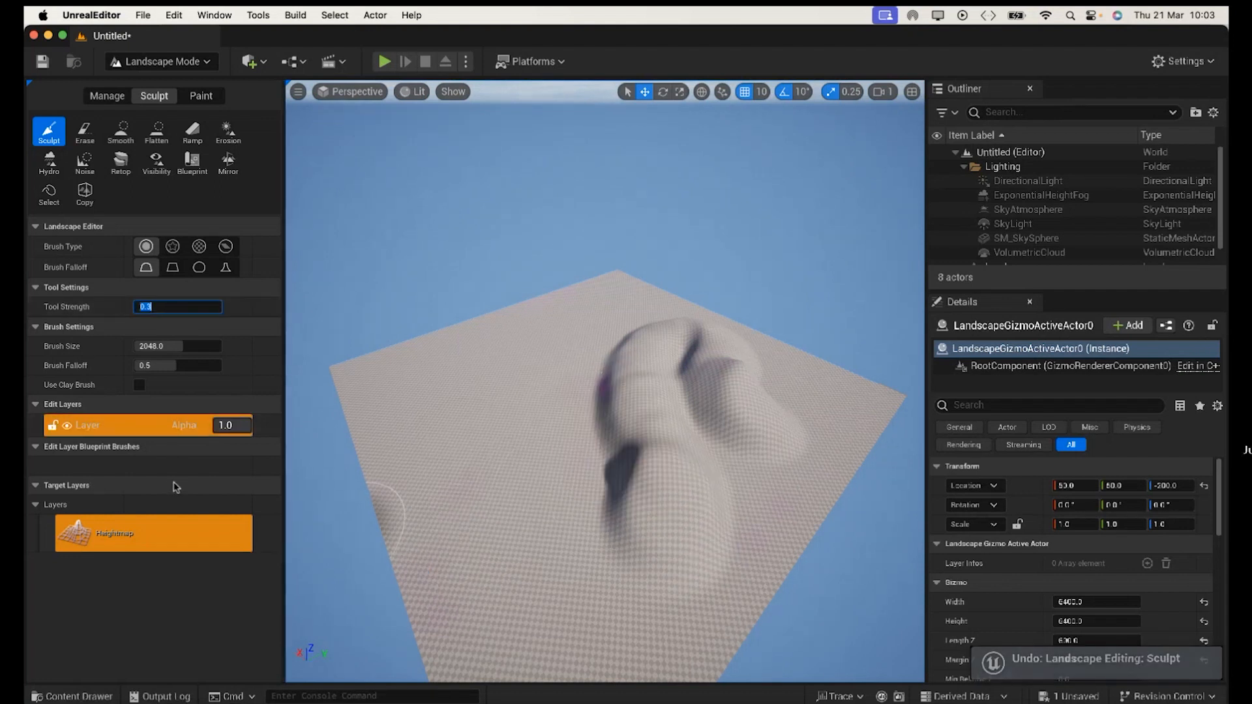
type("0.")
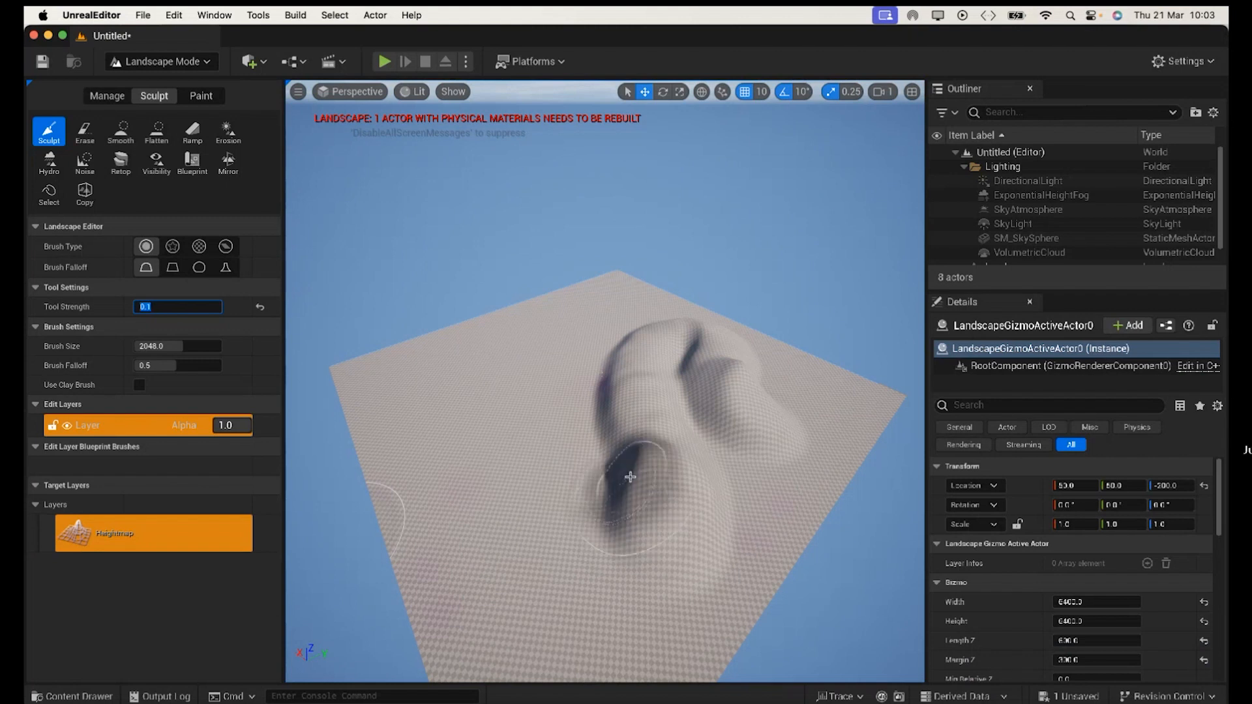
mouse_move(624, 469)
left_mouse_down()
mouse_move(608, 370)
mouse_move(592, 388)
mouse_move(629, 344)
mouse_move(600, 373)
mouse_move(614, 437)
mouse_move(606, 366)
mouse_move(612, 391)
left_mouse_up()
Step: Smooth the newly raised ridge at tool strength 0.2, and sculpt along the nearest hill's slope towards the flat ground
left_click(121, 131)
left_click(155, 308)
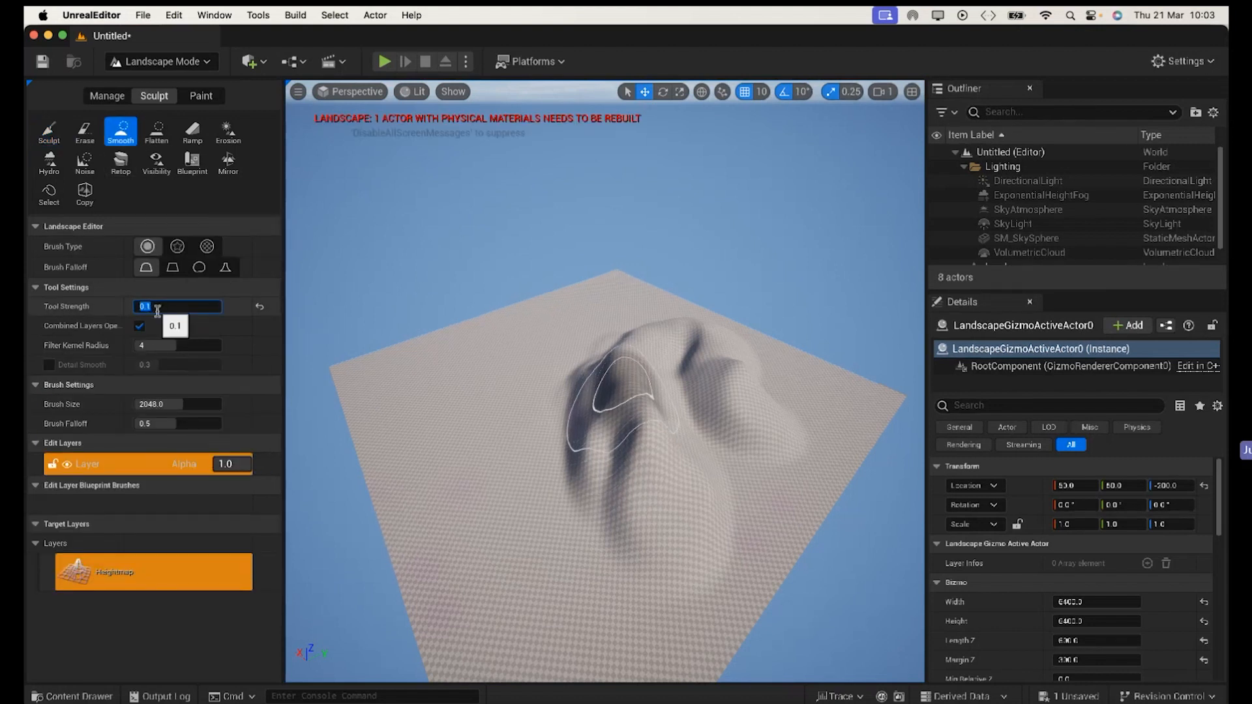
left_click(637, 419)
mouse_move(623, 374)
left_mouse_down()
mouse_move(628, 461)
mouse_move(606, 395)
left_mouse_up()
left_click(52, 134)
mouse_move(684, 437)
left_mouse_down()
mouse_move(655, 422)
mouse_move(627, 464)
mouse_move(586, 418)
mouse_move(574, 430)
mouse_move(607, 372)
mouse_move(672, 561)
mouse_move(759, 565)
left_mouse_up()
Step: Erase the tall peak at the end of the ridge, and smooth the surface around it
right_click_drag(756, 564, 743, 559)
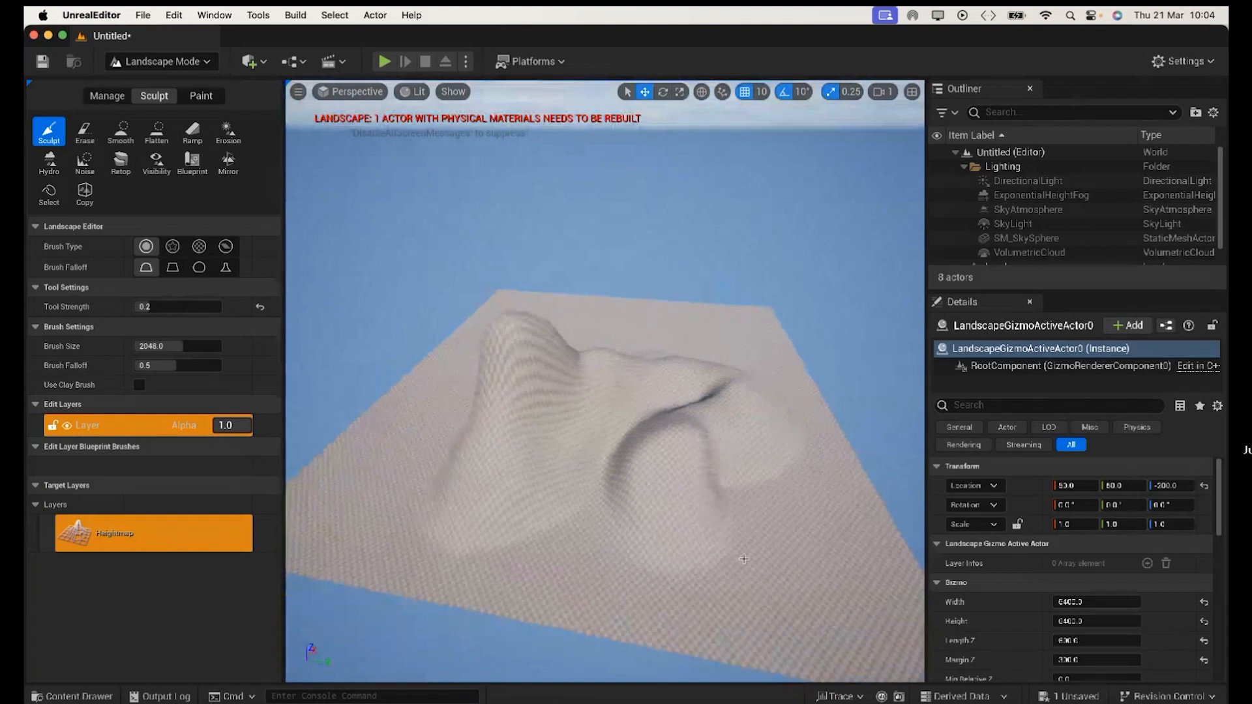
left_click(84, 132)
left_click_drag(539, 340, 490, 370)
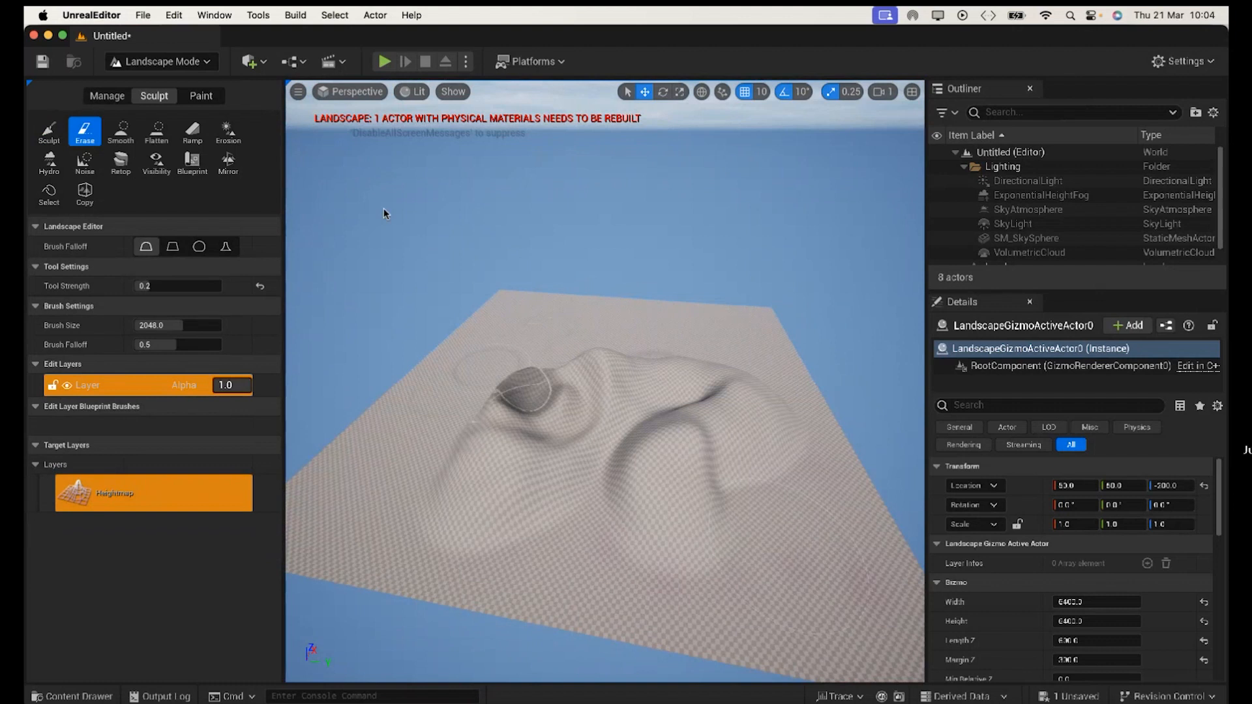
left_click(121, 133)
mouse_move(626, 385)
left_mouse_down()
mouse_move(635, 372)
mouse_move(538, 441)
mouse_move(513, 437)
mouse_move(571, 375)
mouse_move(515, 414)
mouse_move(554, 391)
mouse_move(523, 401)
mouse_move(515, 420)
mouse_move(626, 378)
mouse_move(522, 418)
left_mouse_up()
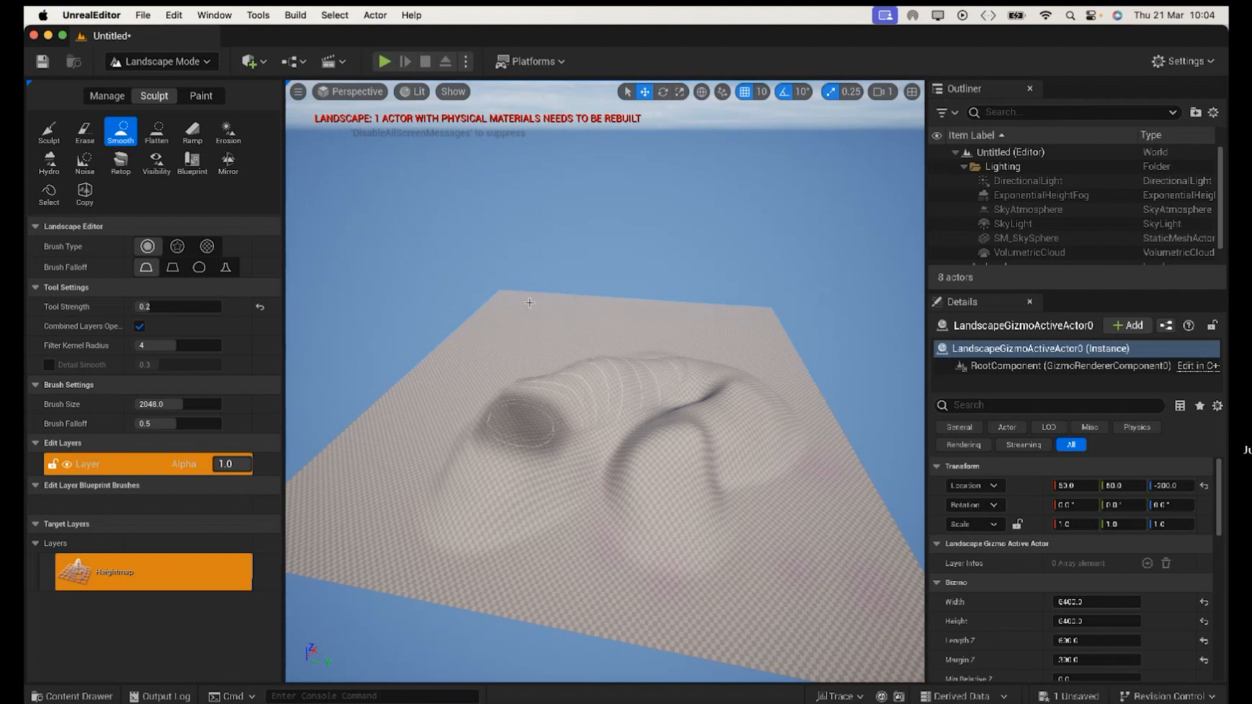
Step: Smooth the broad hill up close, and reduce the brush size to about 582
left_click_drag(515, 327, 653, 485, "alt")
scroll(653, 485, "down", 1)
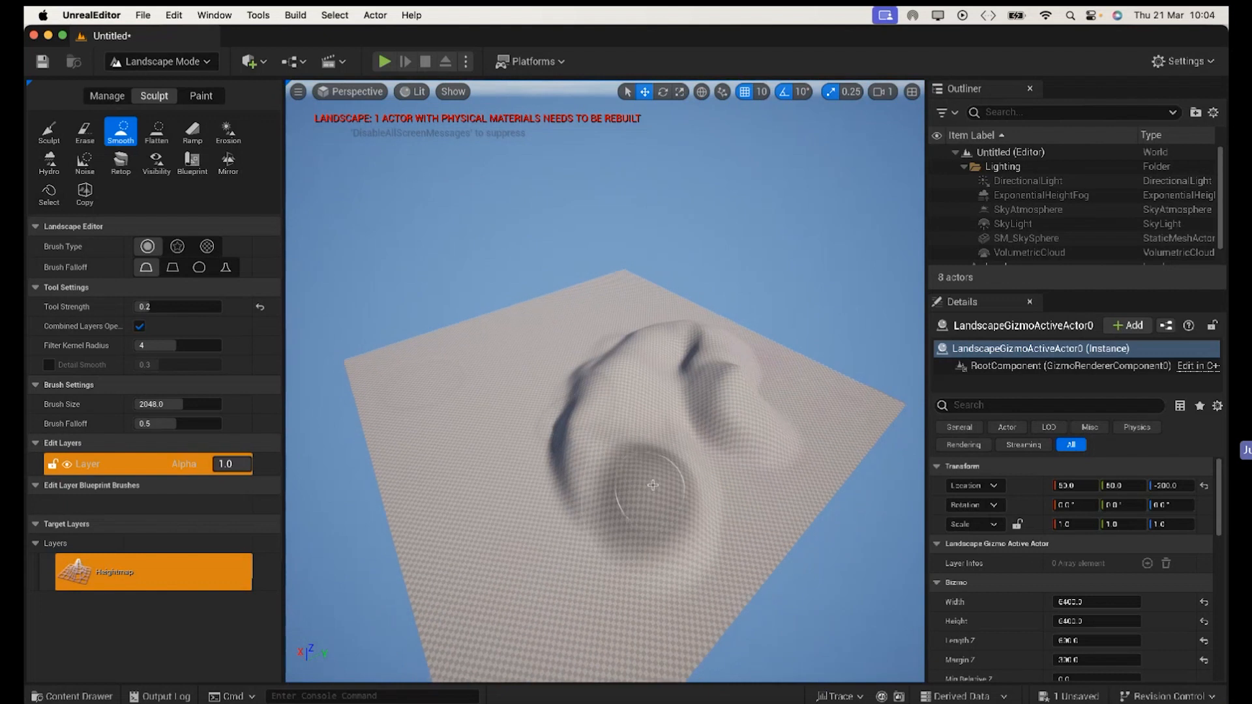
scroll(653, 485, "up", 4)
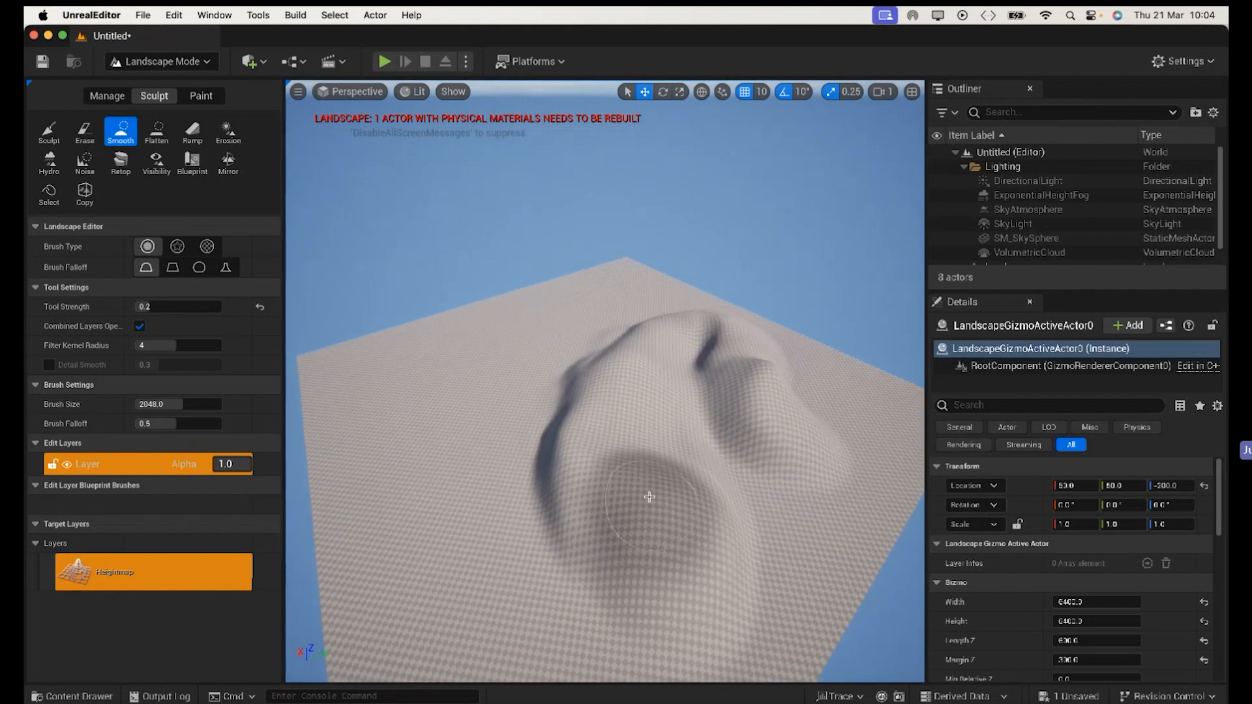
scroll(648, 499, "up", 4)
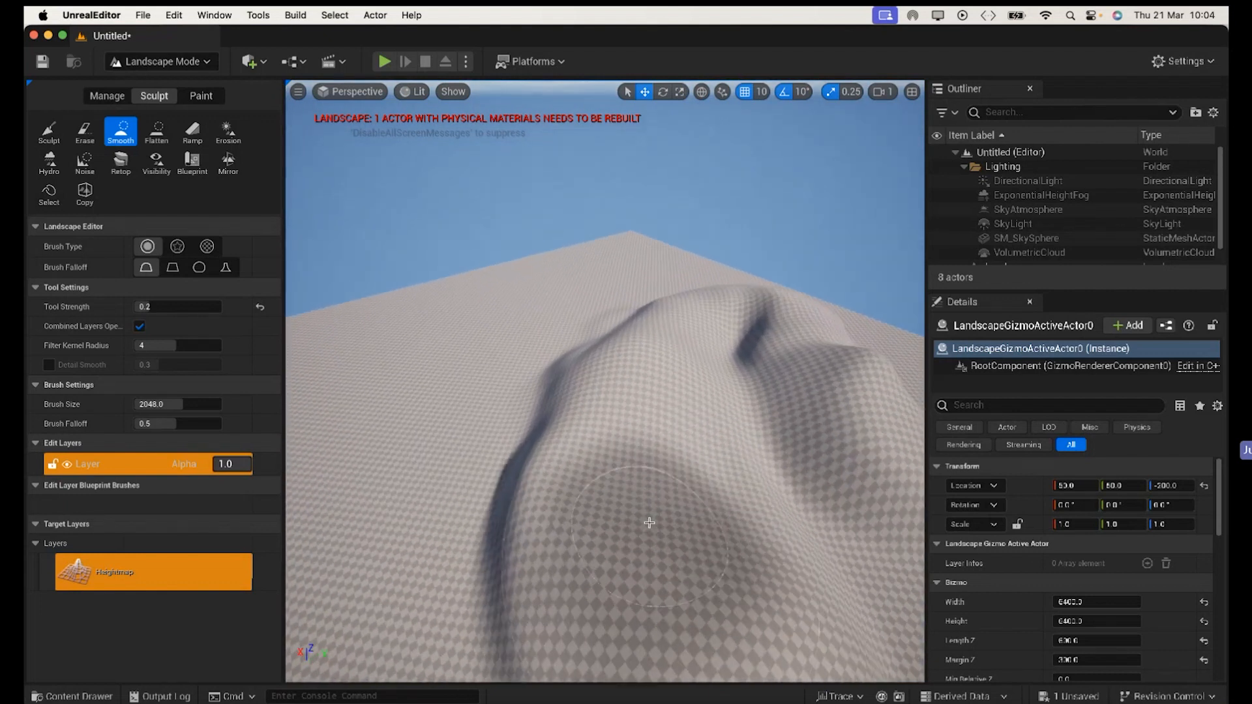
left_click(676, 362)
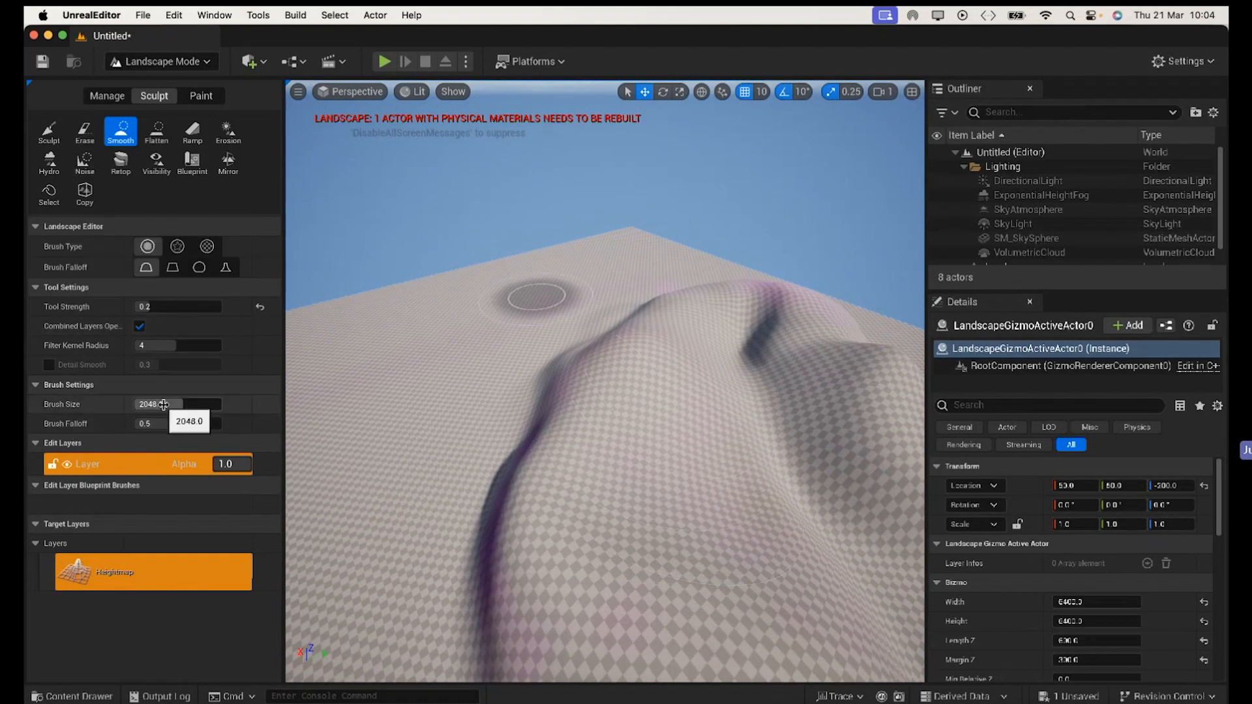
left_click_drag(161, 404, 161, 405)
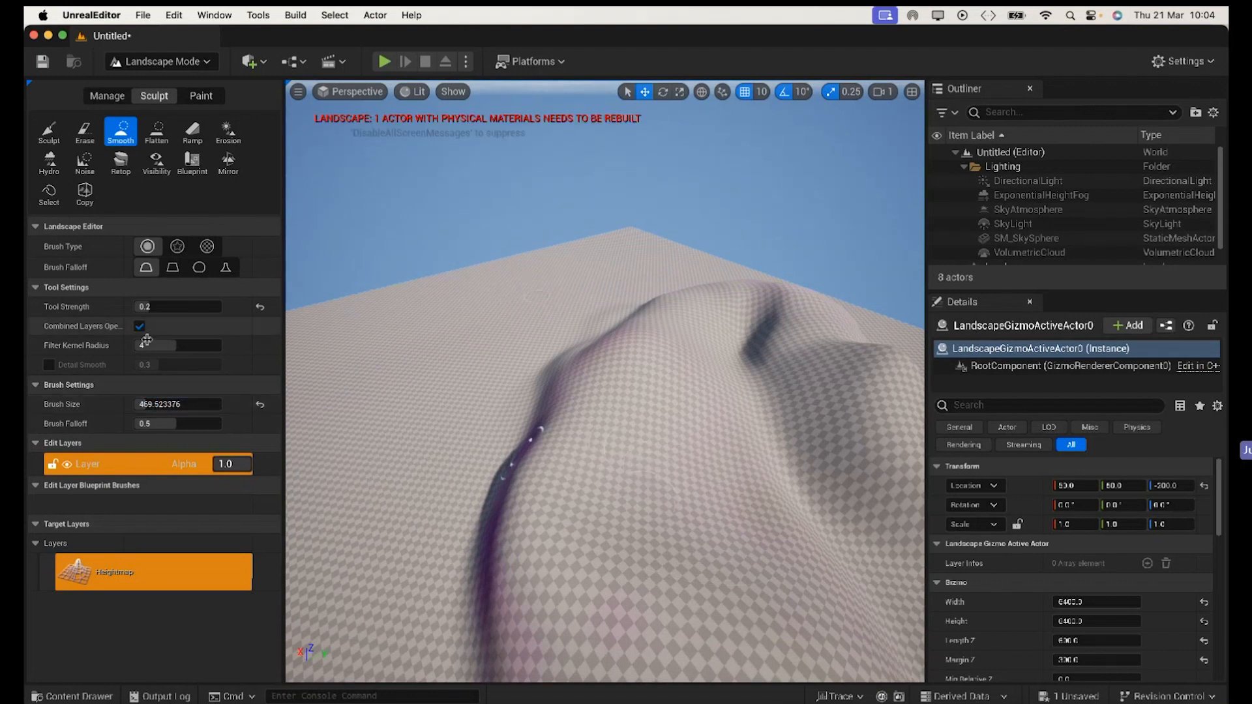
left_click_drag(162, 404, 165, 405)
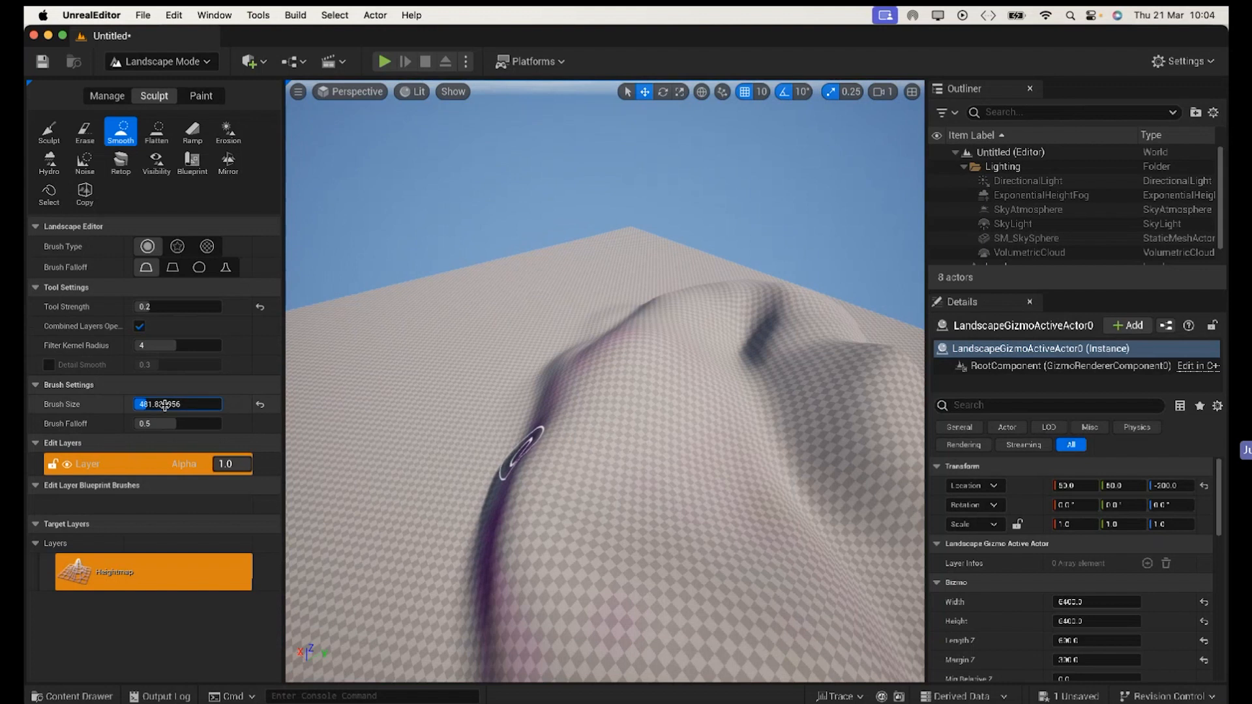
mouse_move(566, 450)
left_mouse_down()
mouse_move(626, 479)
mouse_move(626, 600)
left_mouse_up()
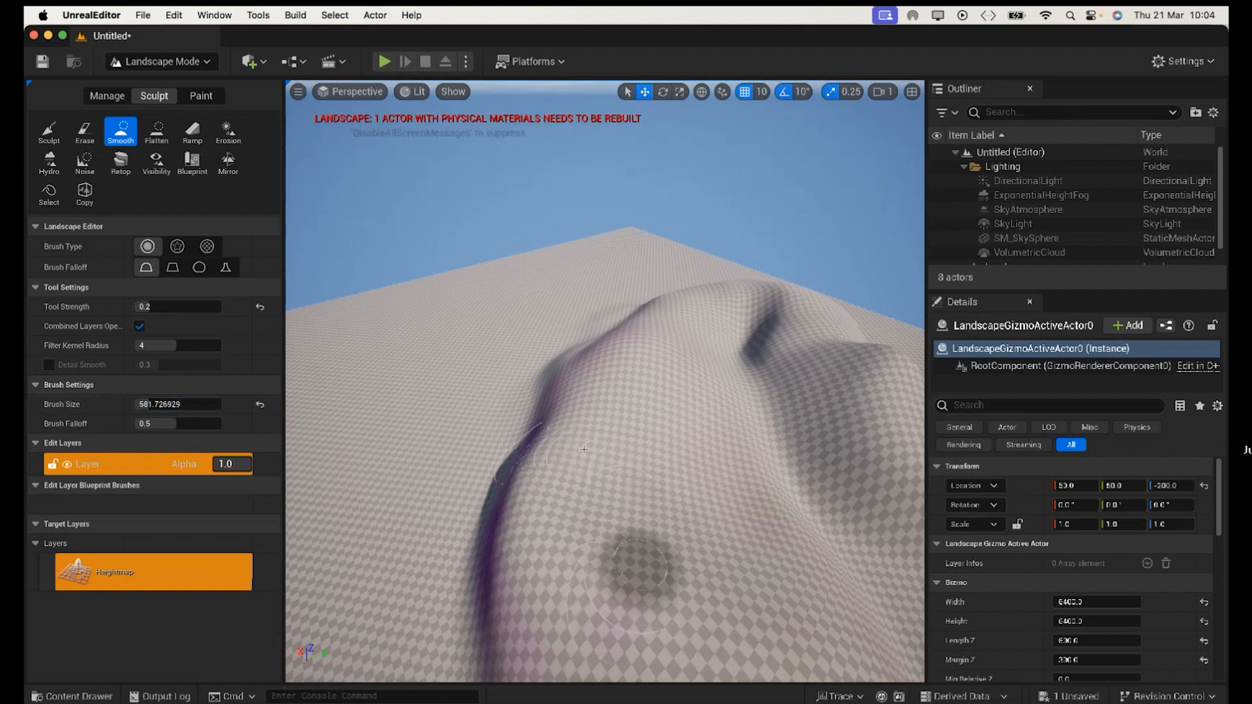
Step: Carve a shallow groove along the top of the hill with the Erase tool at strength 0.005
left_click(83, 133)
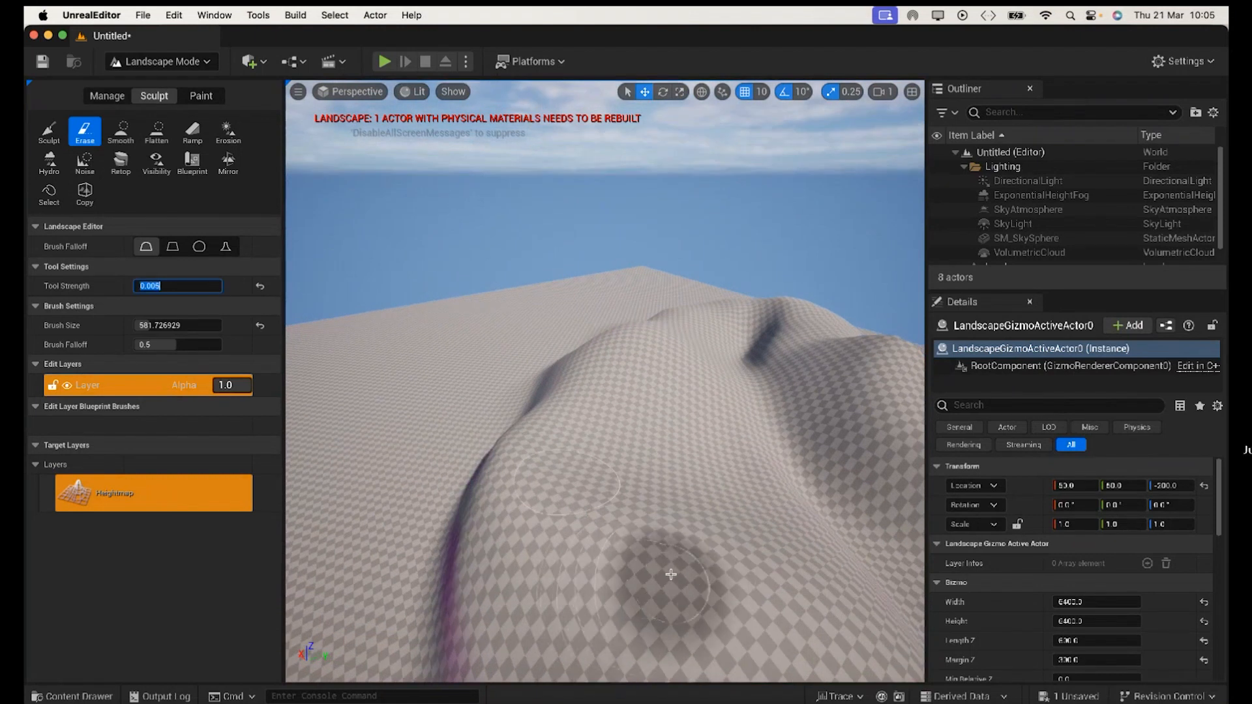
mouse_move(671, 575)
left_mouse_down()
mouse_move(644, 524)
mouse_move(672, 376)
left_mouse_up()
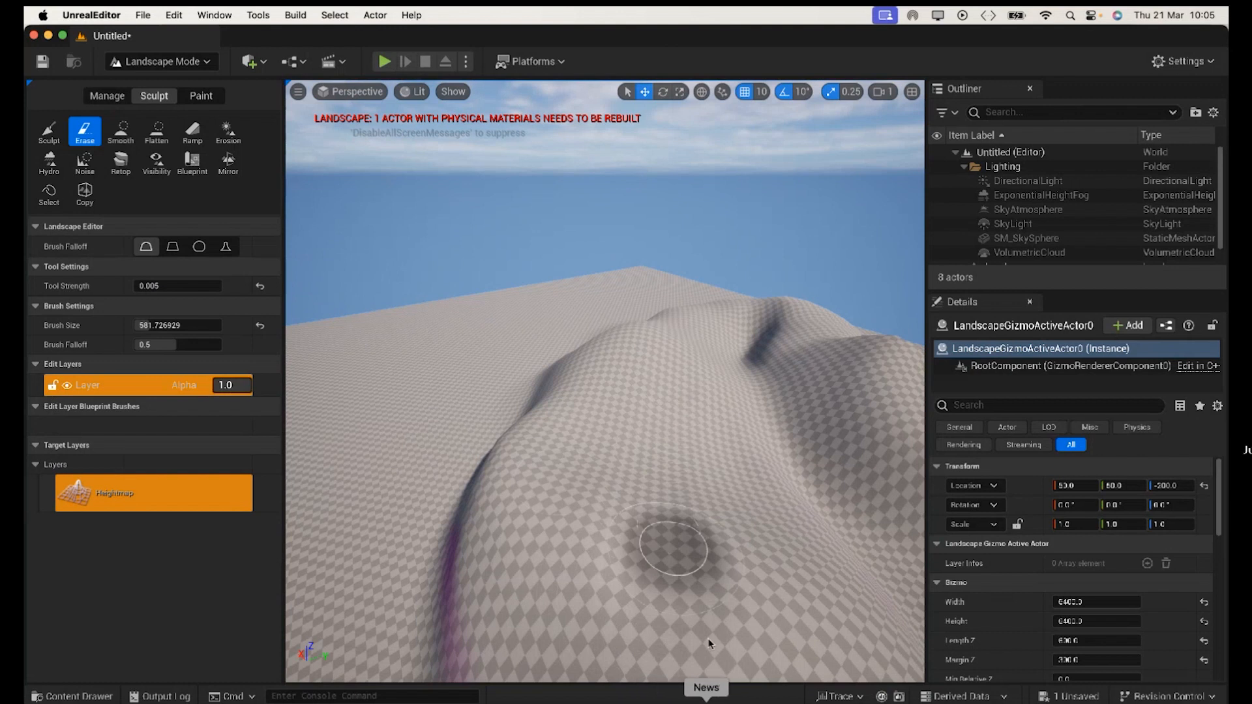
left_click_drag(656, 635, 630, 513)
mouse_move(651, 585)
left_mouse_down()
mouse_move(644, 578)
mouse_move(664, 582)
mouse_move(659, 424)
mouse_move(663, 461)
mouse_move(679, 347)
mouse_move(693, 330)
mouse_move(735, 328)
mouse_move(665, 348)
mouse_move(642, 371)
mouse_move(632, 430)
mouse_move(668, 468)
mouse_move(603, 485)
mouse_move(642, 492)
mouse_move(691, 625)
mouse_move(770, 625)
mouse_move(750, 554)
mouse_move(631, 397)
left_mouse_up()
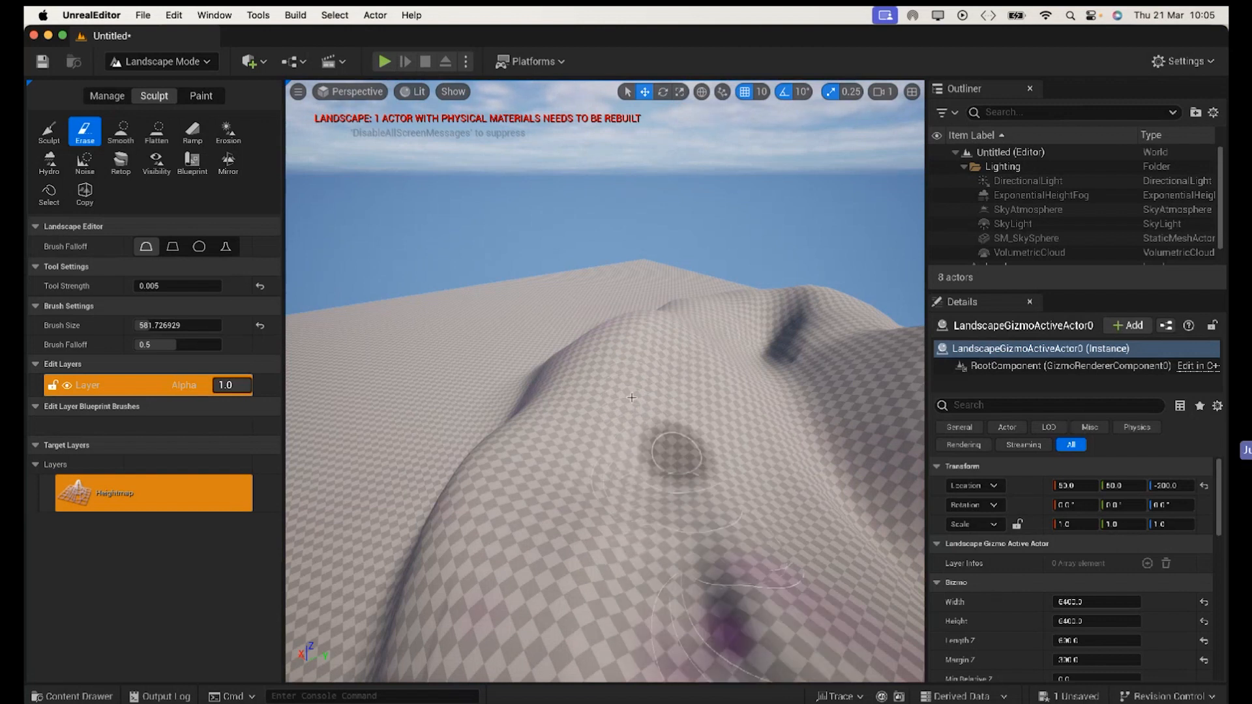
Step: Set the Erase tool strength to 0.008 and deepen the groove along the hill
left_click(169, 285)
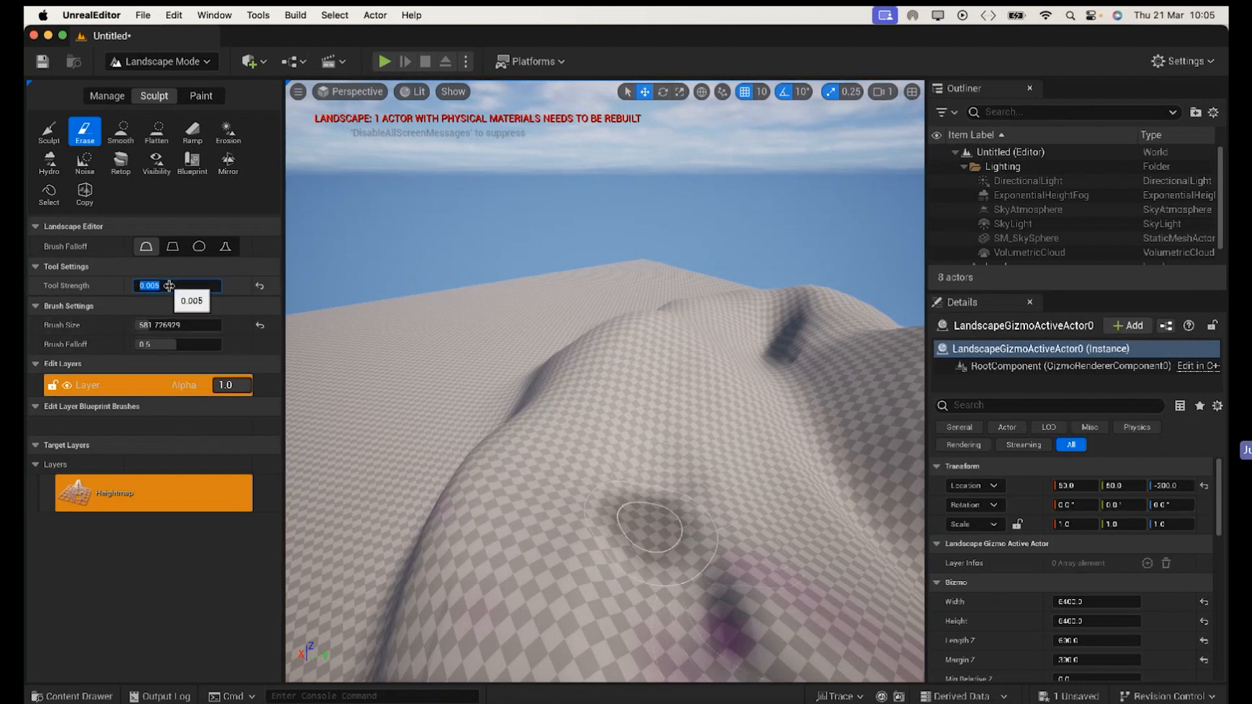
type("0.008")
key("Return")
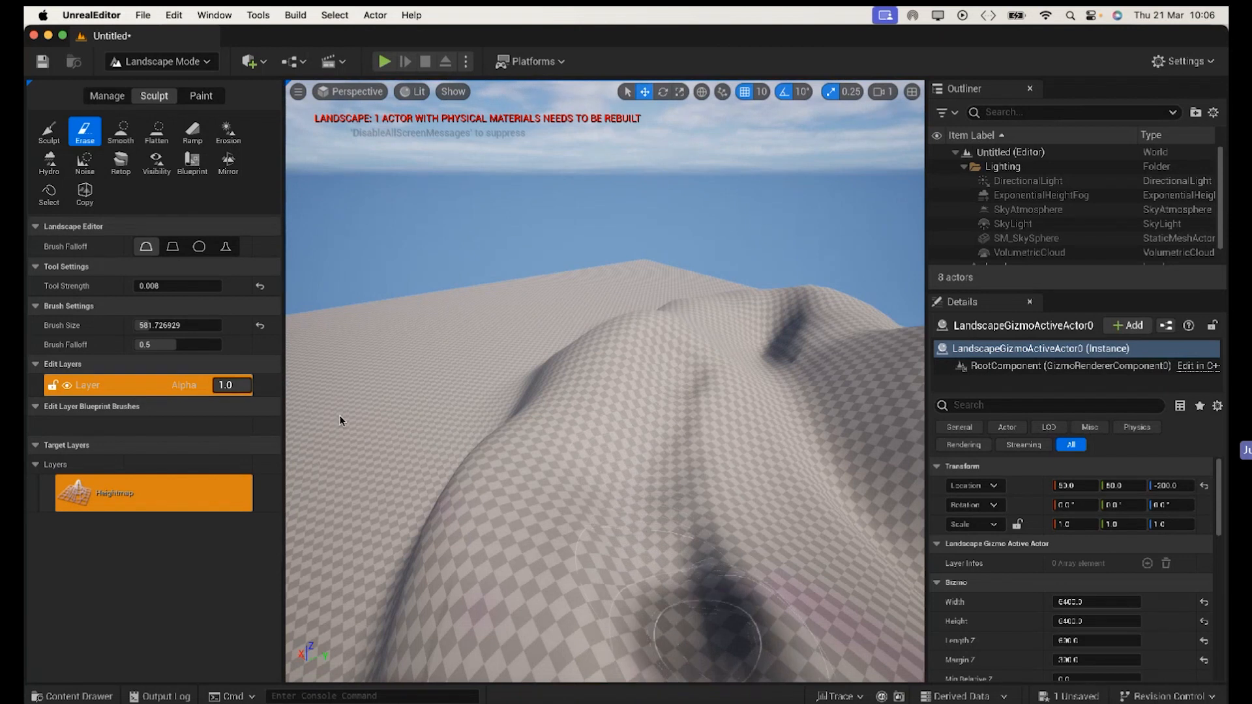
Step: Refine the groove along the hill into a narrower channel, erasing with brush sizes of 400 and about 340
left_click(177, 325)
type("400")
key("Return")
left_click_drag(685, 619, 662, 553)
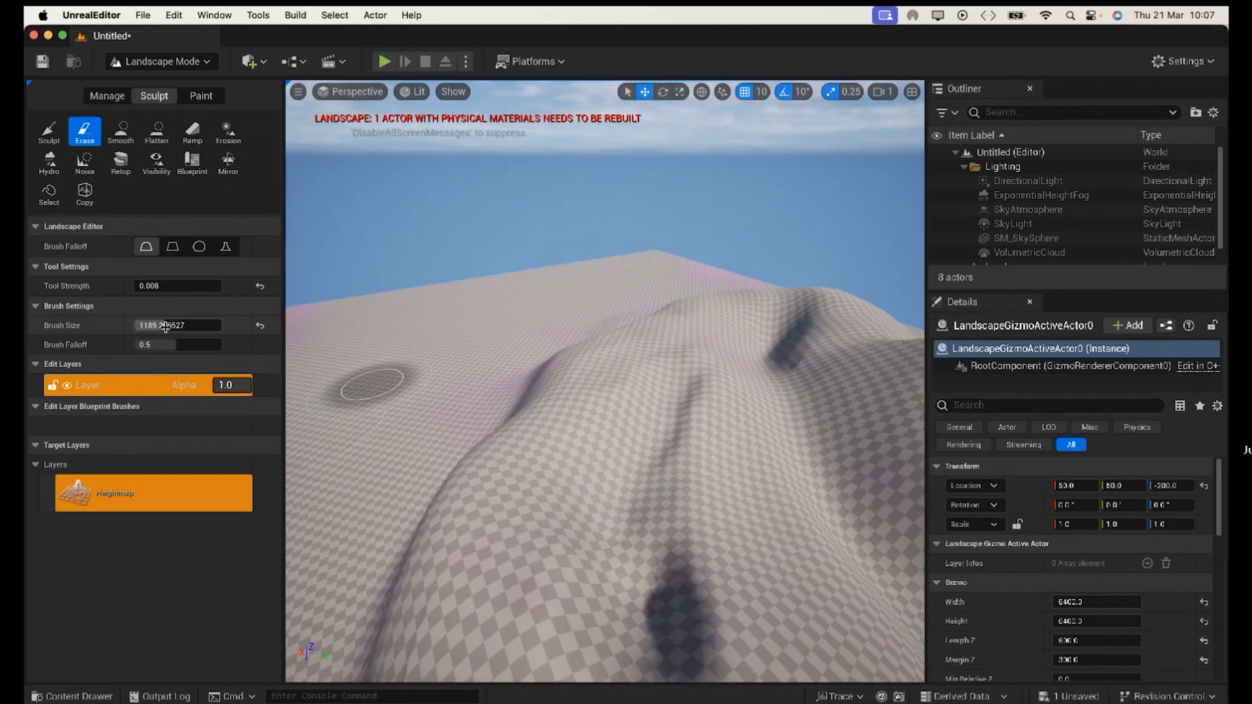
left_click_drag(167, 327, 159, 326)
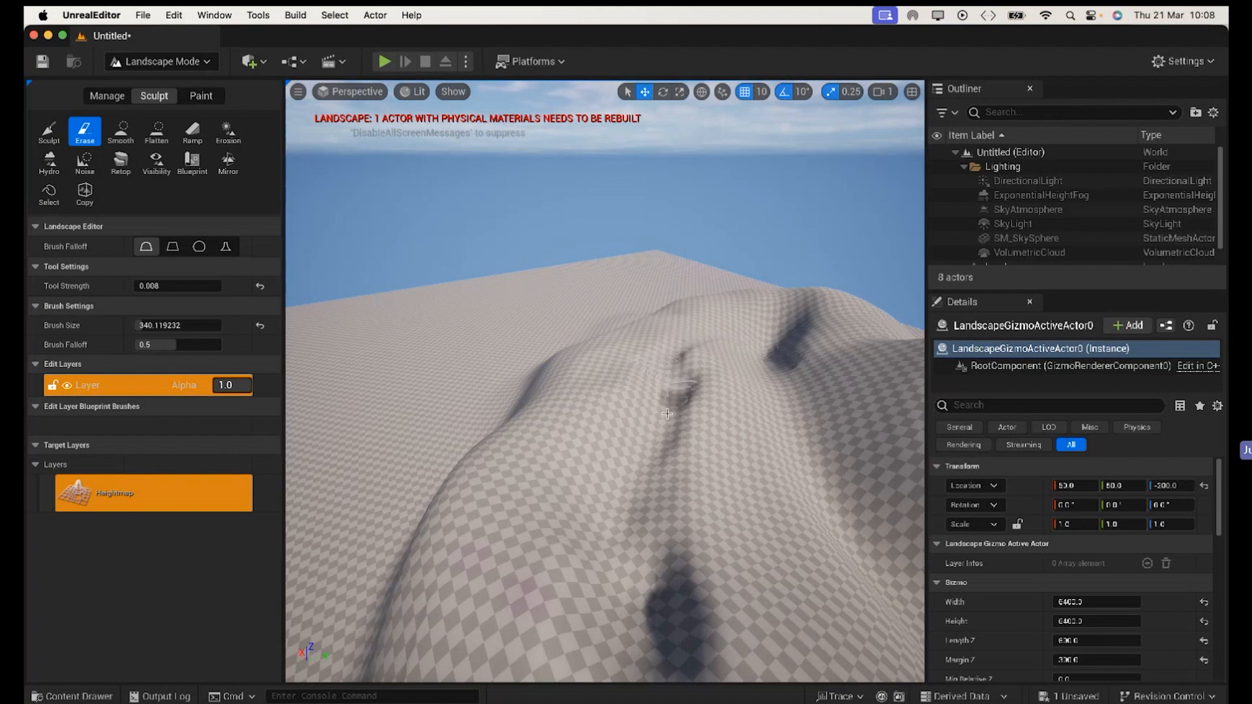
mouse_move(651, 451)
left_mouse_down()
mouse_move(650, 475)
mouse_move(627, 499)
mouse_move(665, 544)
mouse_move(670, 628)
left_mouse_up()
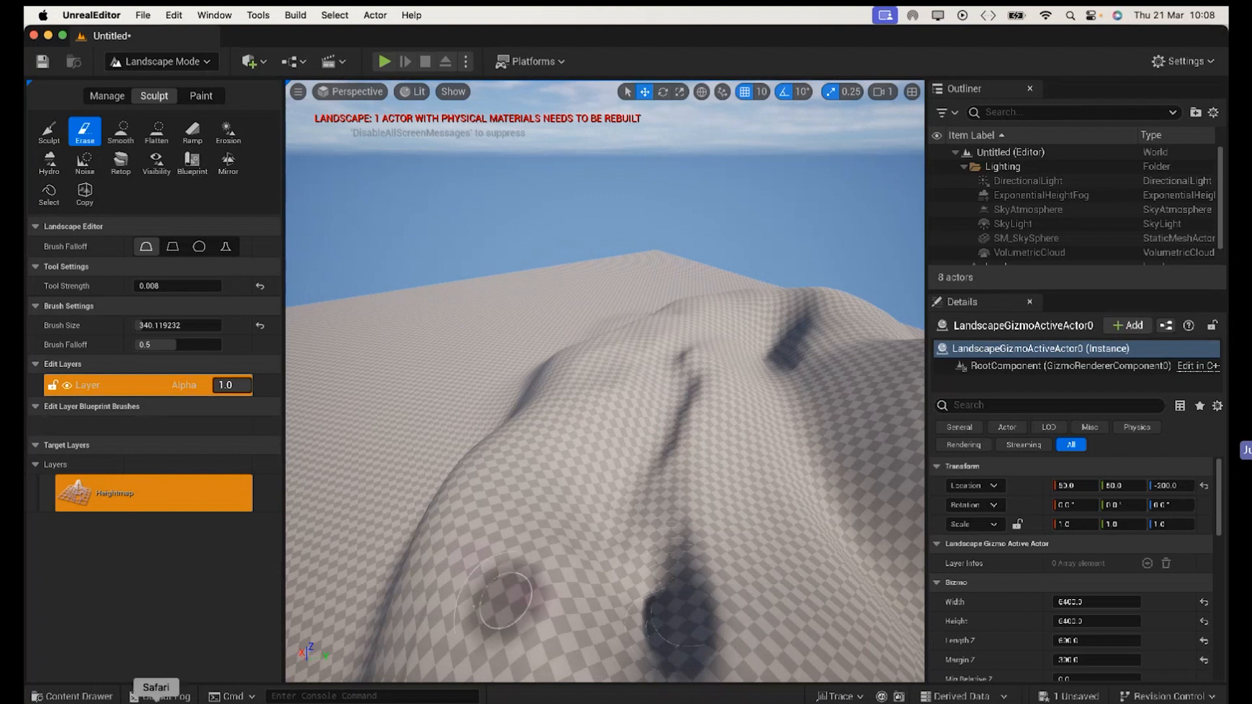
Step: Save all content, storing the untitled level as terrain in the Content folder
left_click(72, 695)
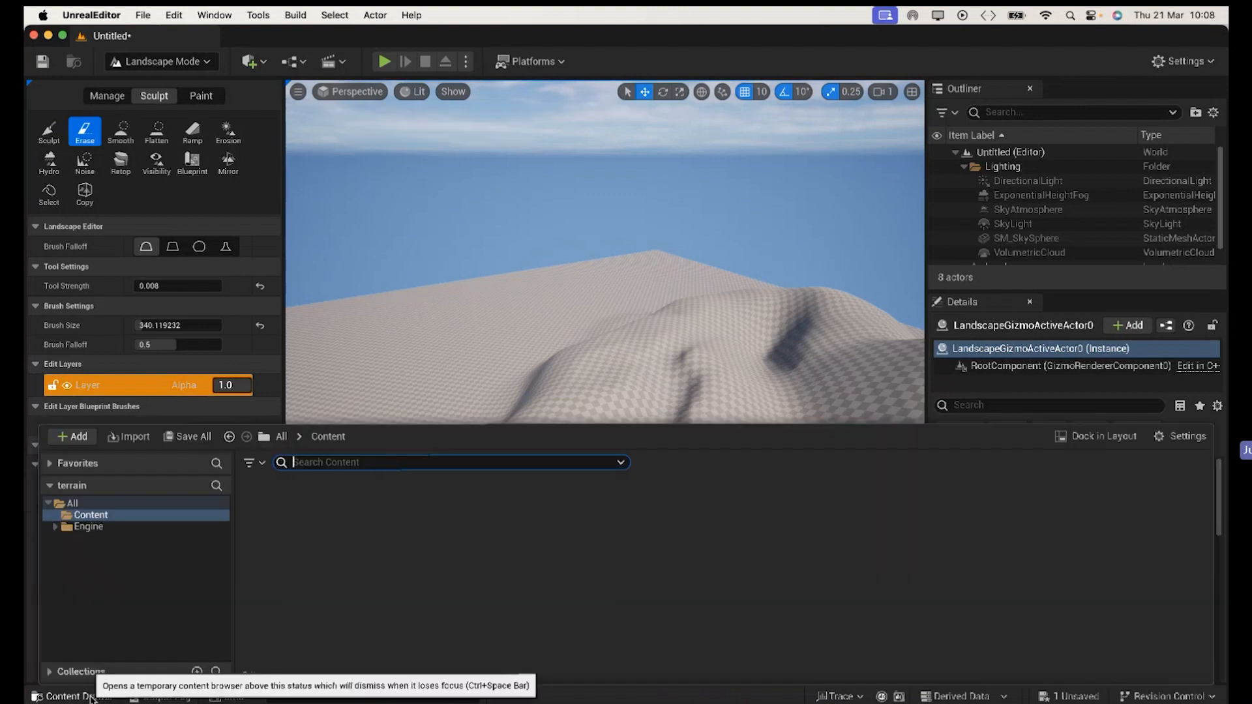
left_click(189, 438)
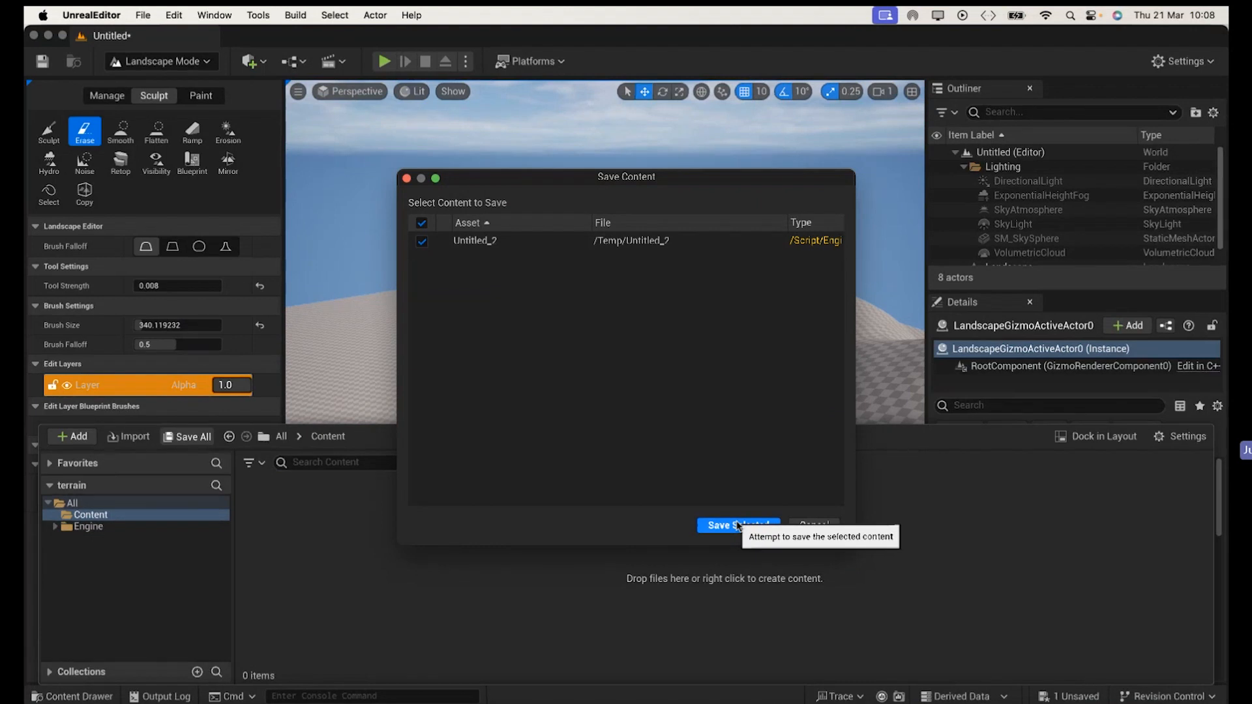
left_click(737, 525)
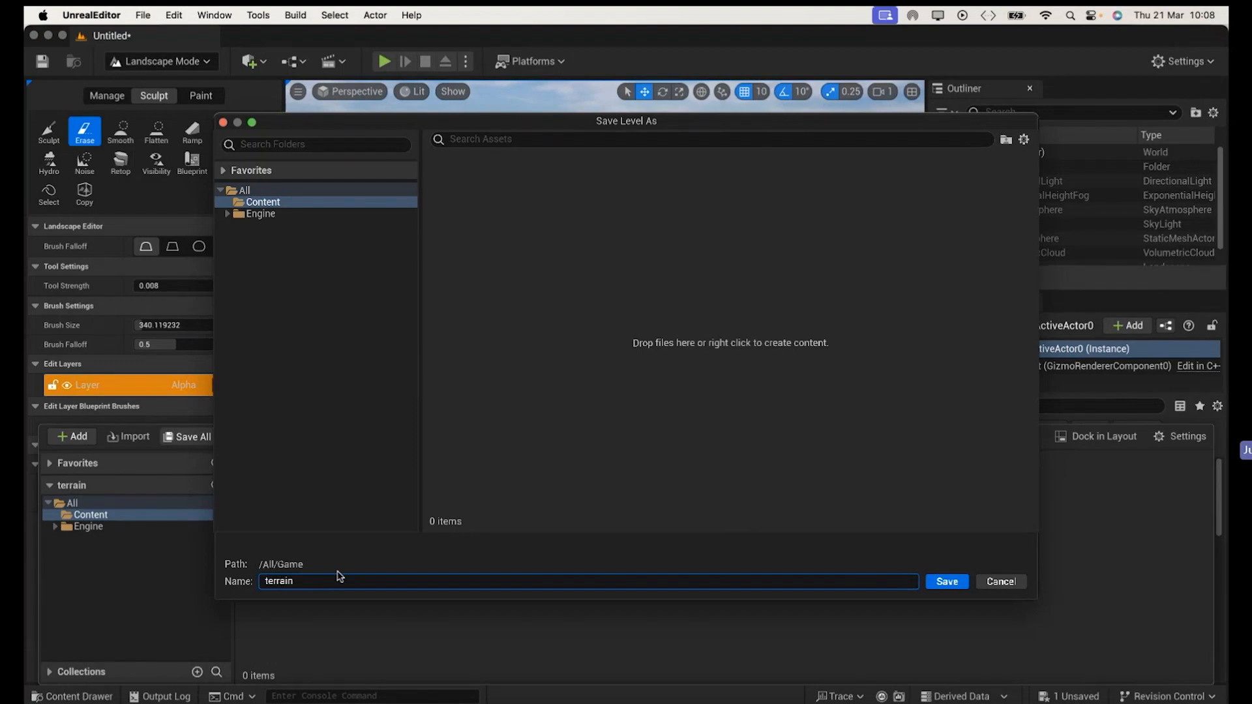
left_click(953, 587)
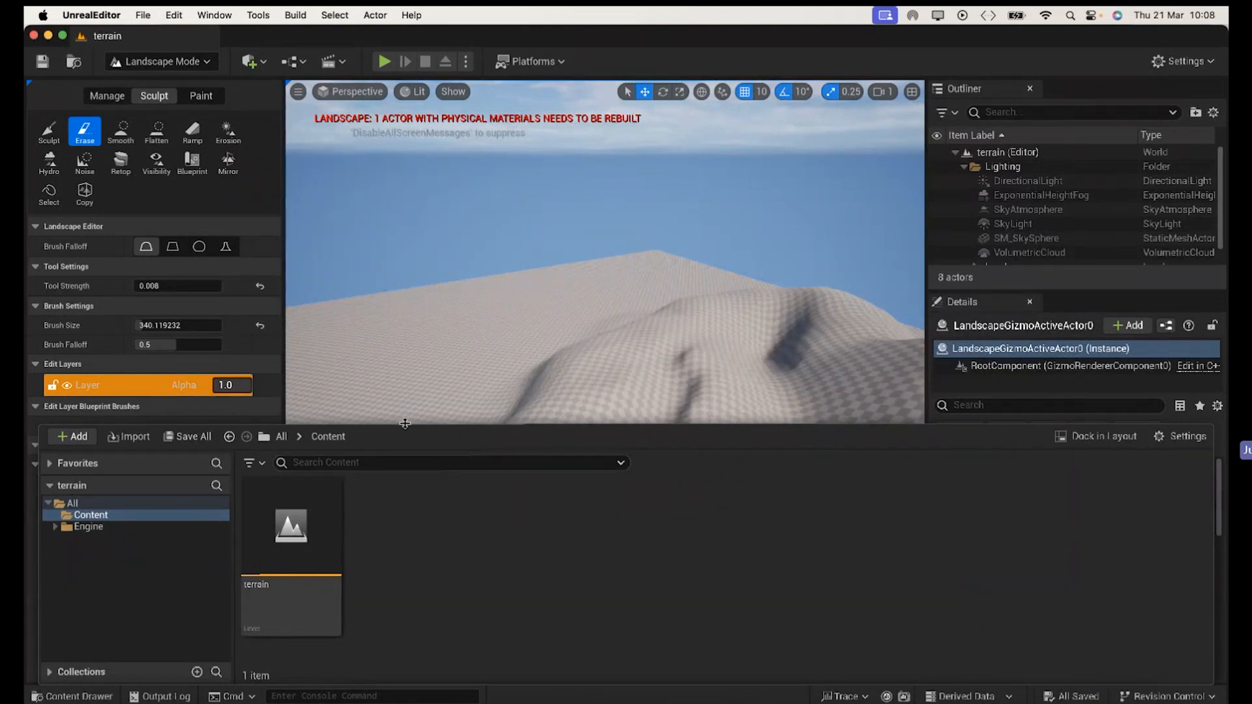
Step: Shrink the content browser, open Quixel Bridge to add Quixel content, and move its window clear of the landscape's foreground
left_click_drag(404, 424, 406, 606)
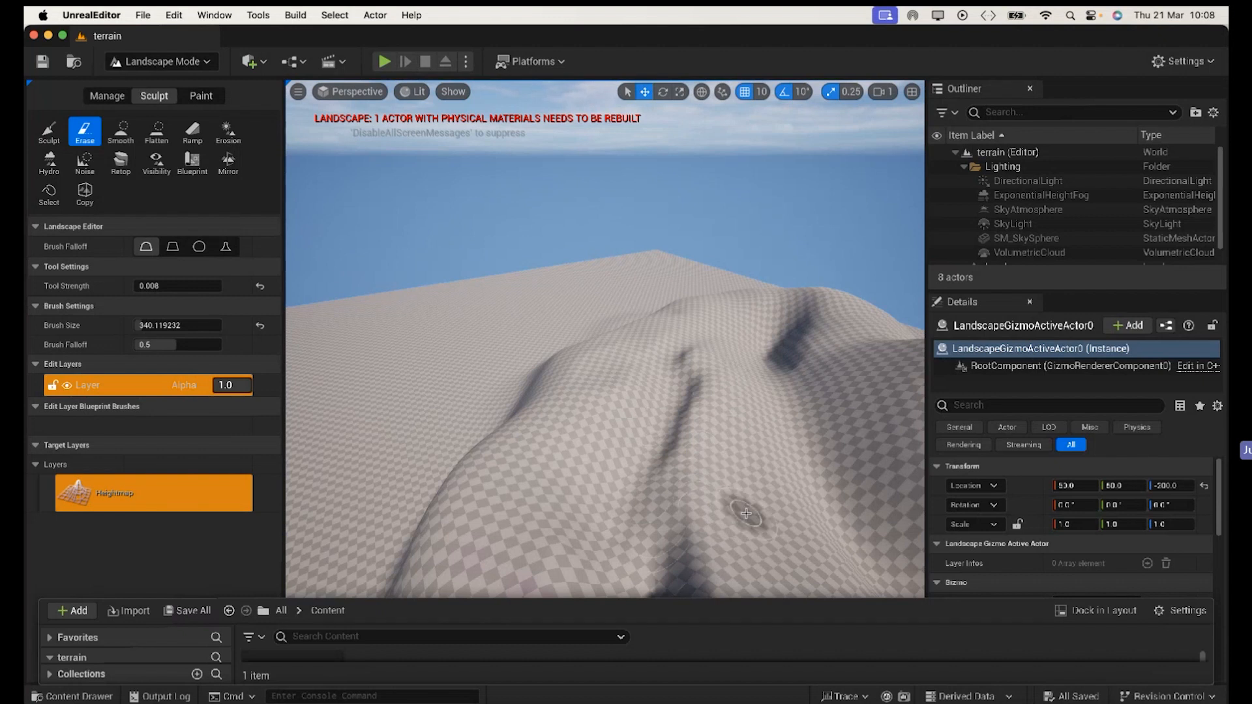
left_click(73, 610)
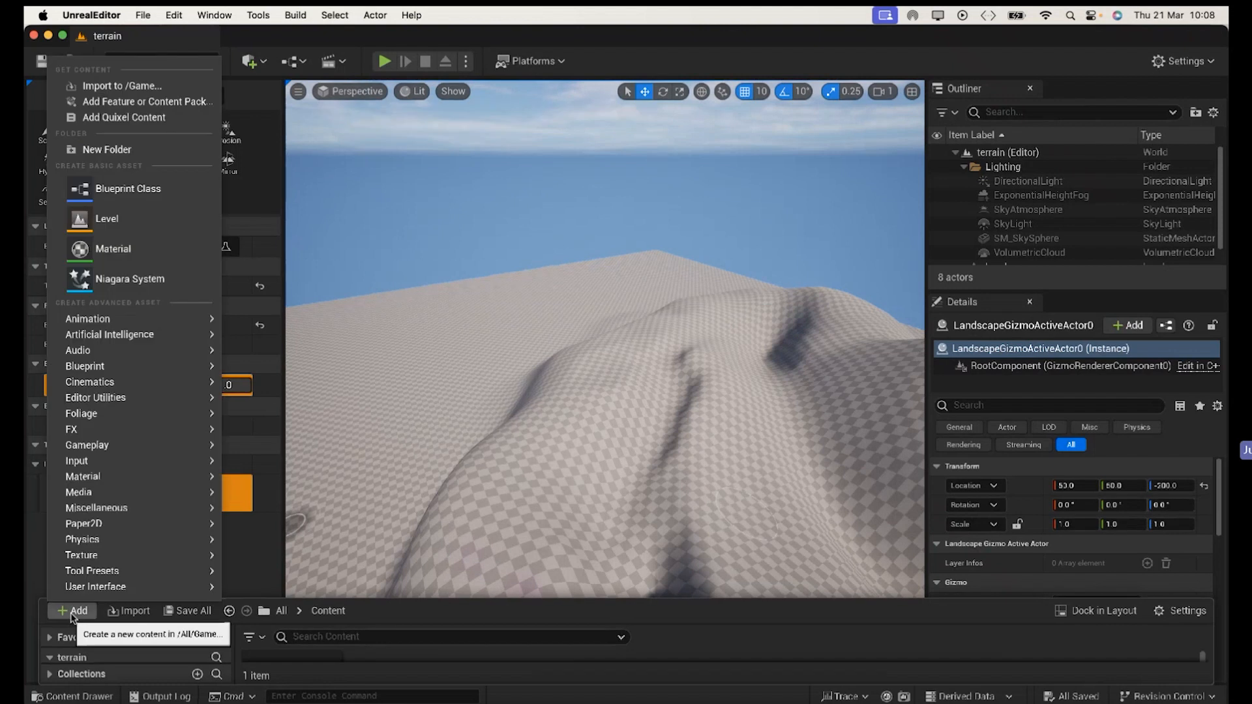
left_click(124, 118)
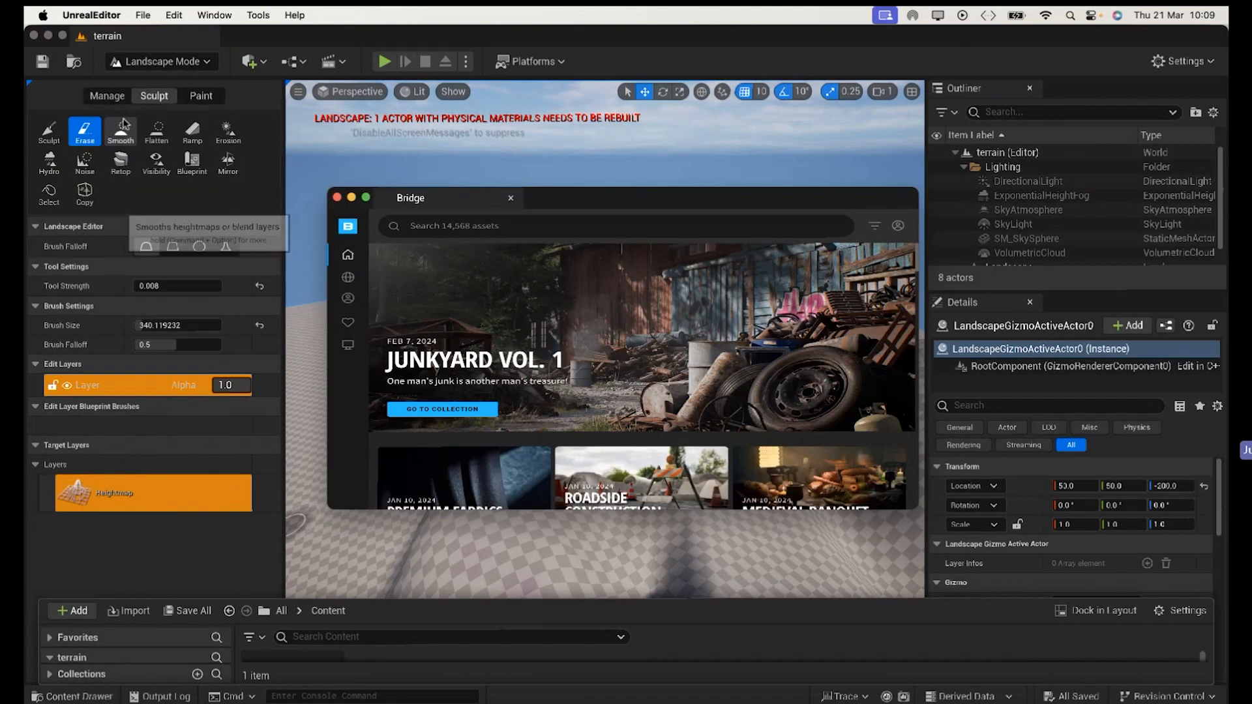
left_click_drag(668, 209, 596, 137)
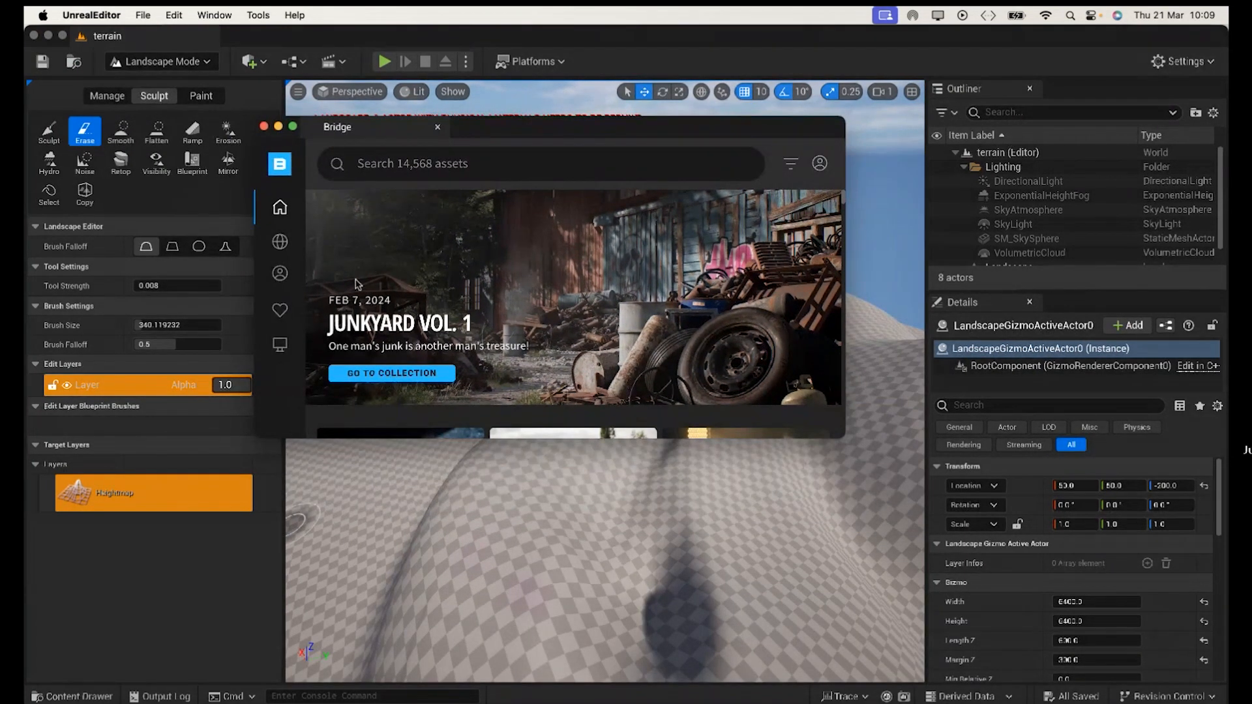
Step: Search the Bridge asset library for forest and choose the Forest Floor suggestion
left_click(376, 162)
type("fo")
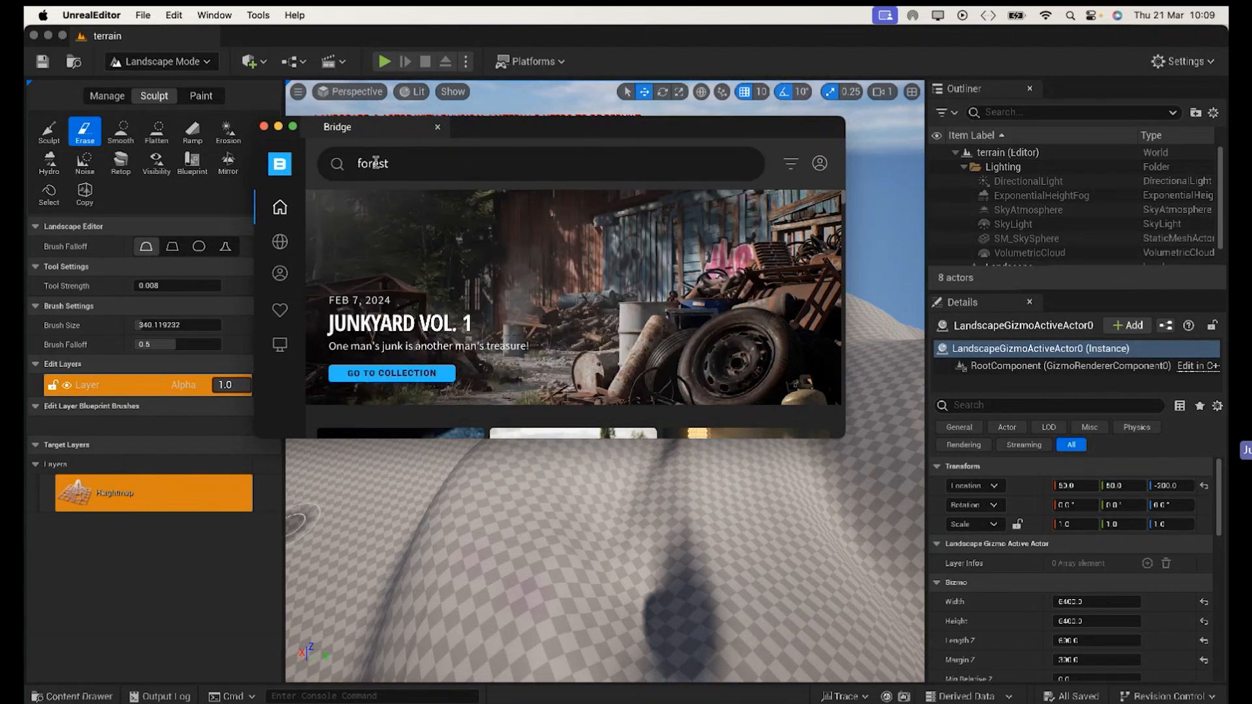
type("rest")
key("BackSpace")
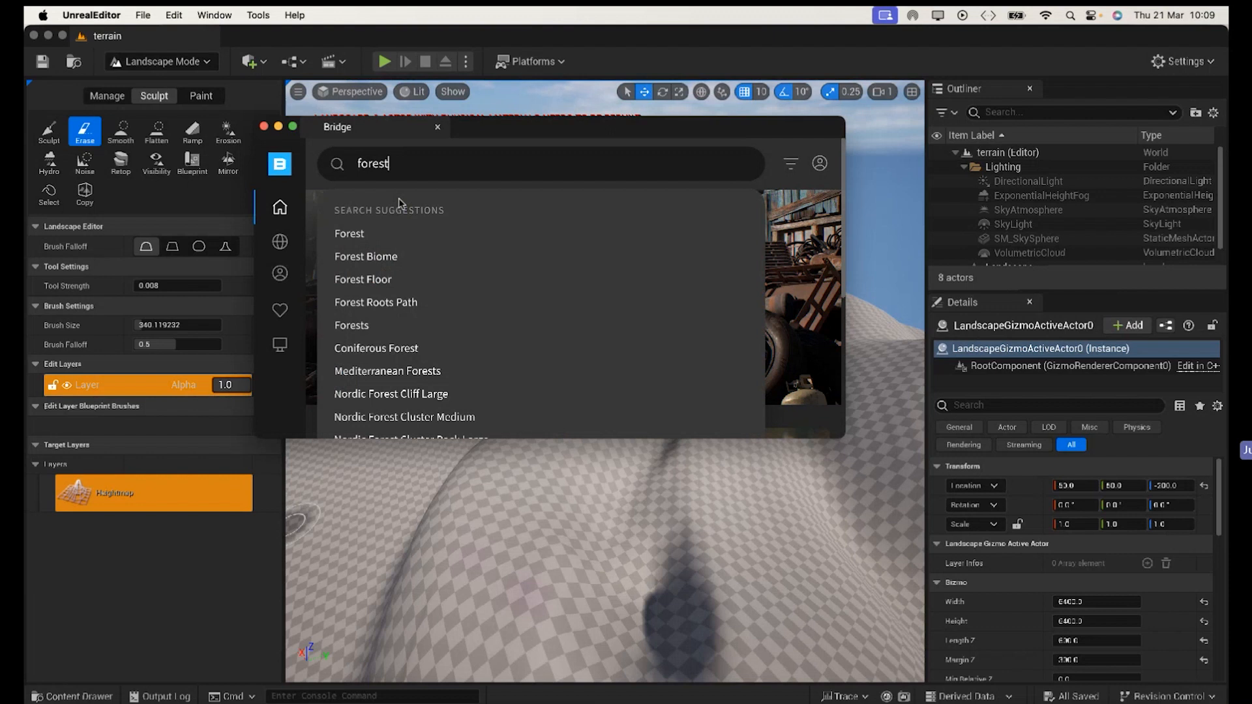
left_click(378, 280)
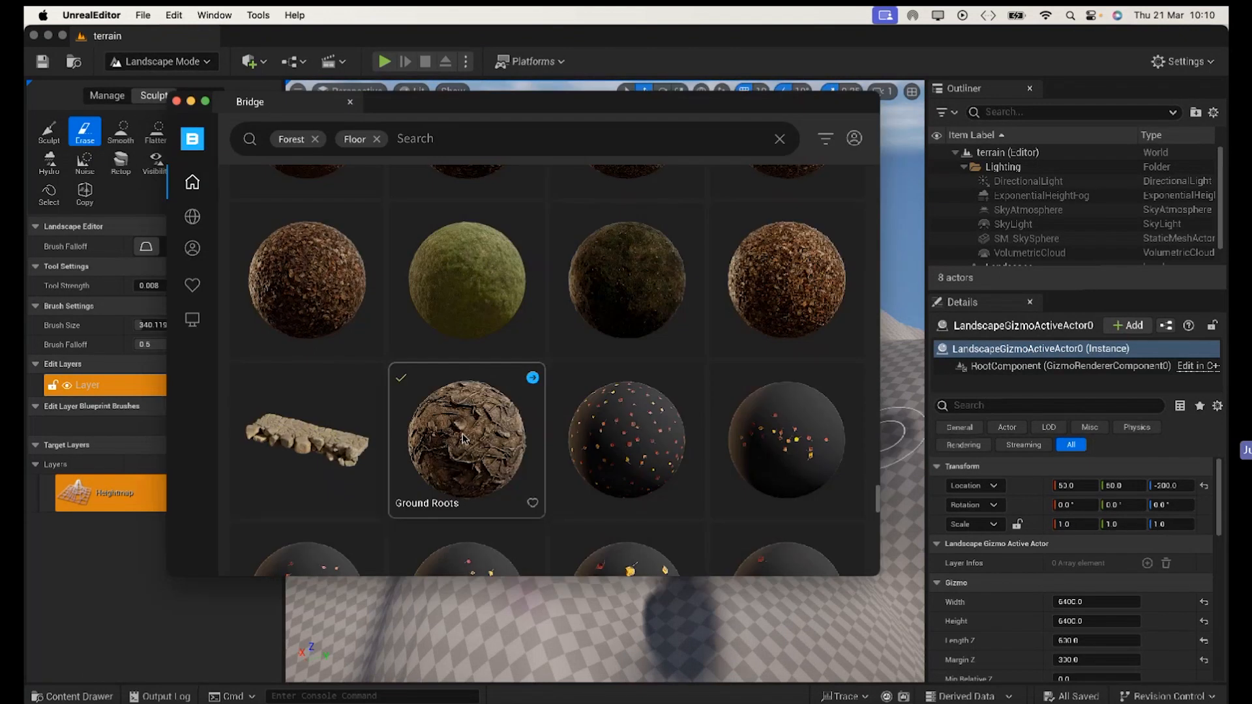
Step: Open the Ground Roots surface and download it at Medium Quality
left_click(534, 380)
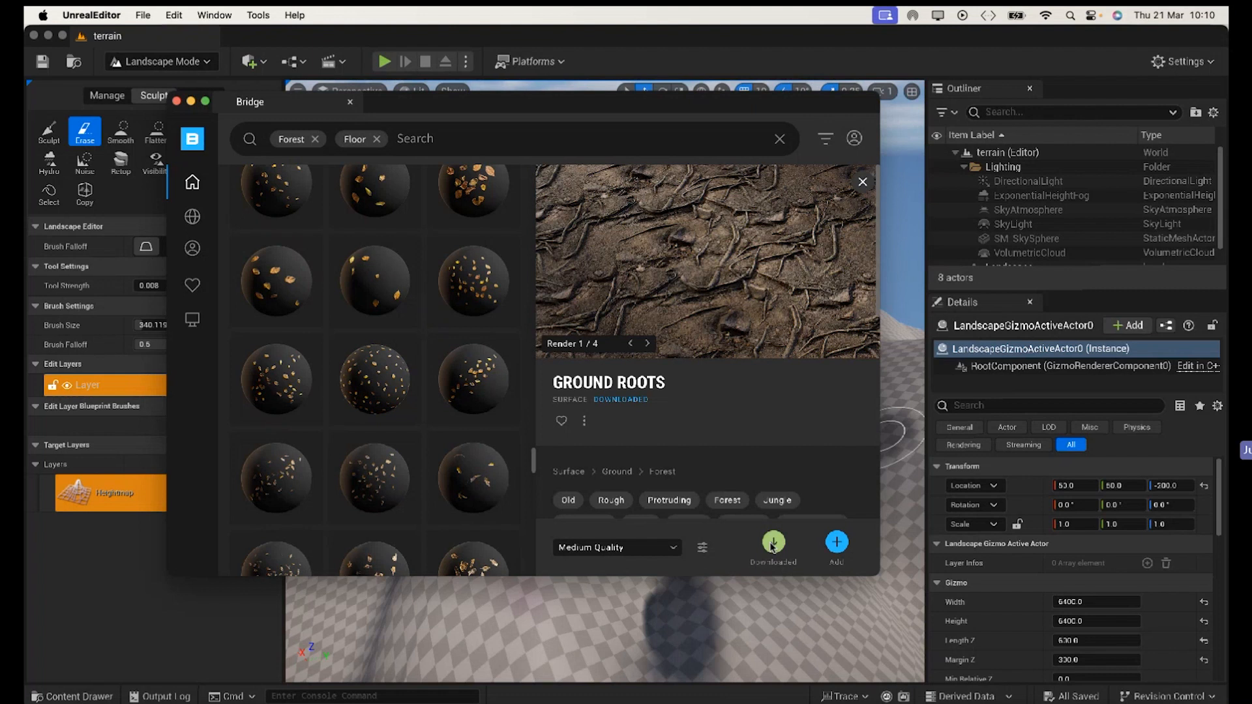
left_click(772, 544)
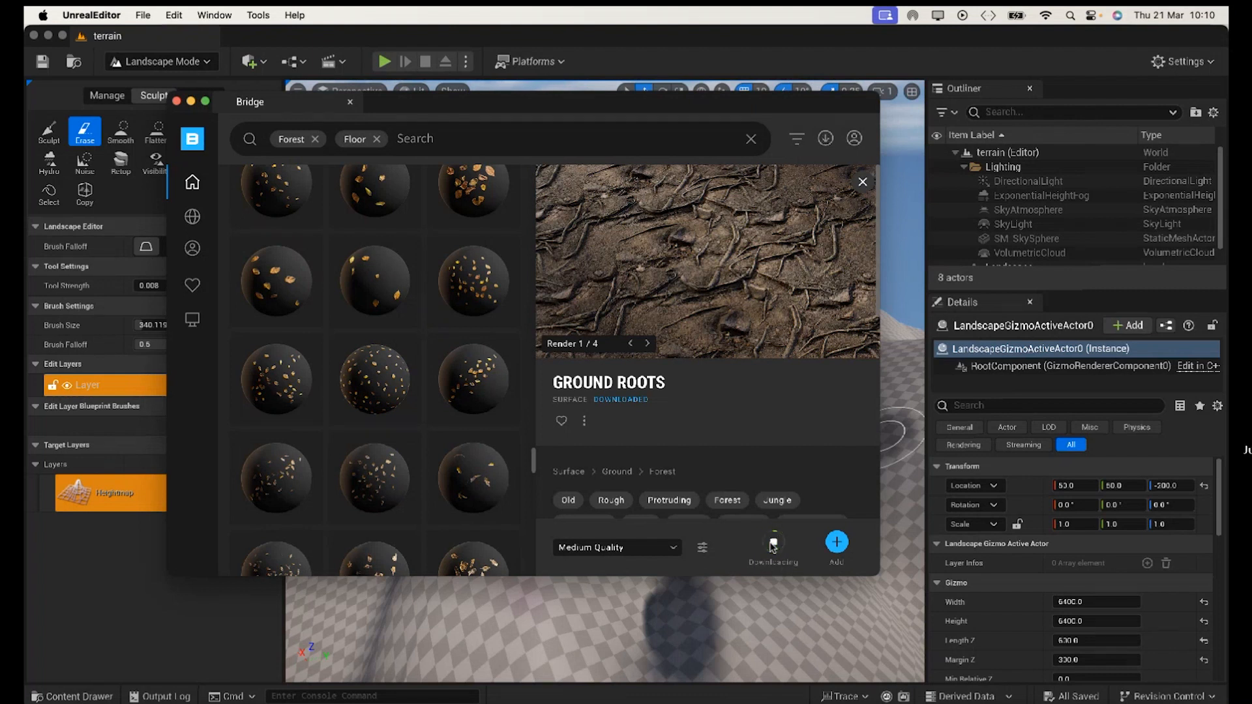
Step: Add the downloaded Ground Roots surface to the project and bring the Bridge window back to the front
left_click(837, 542)
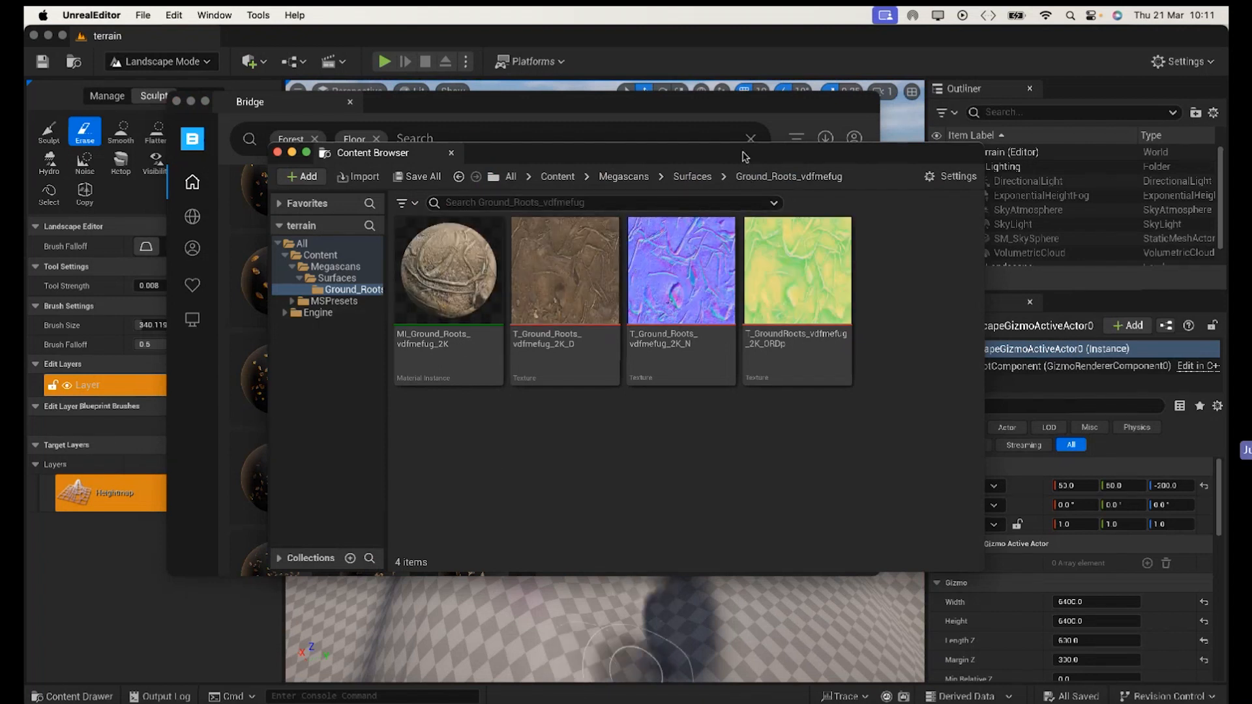
left_click(739, 111)
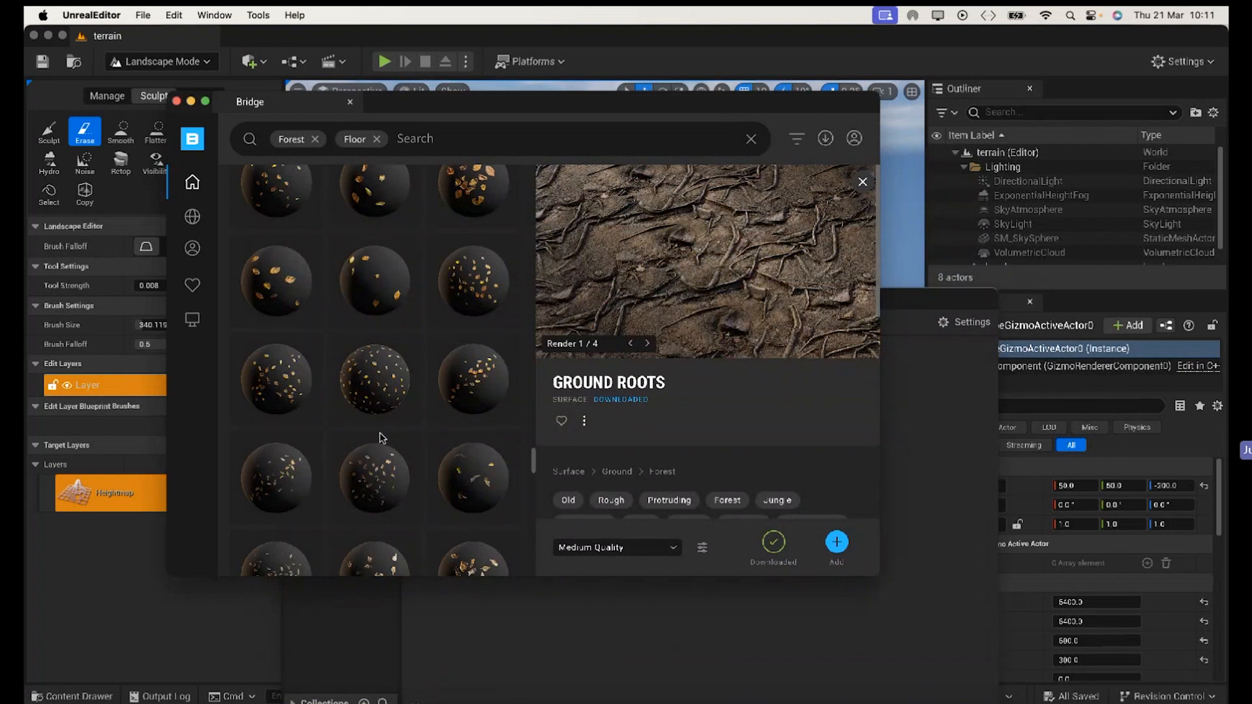
Step: Download the dark brown Forest Floor surface at Medium Quality and add it to the project
scroll(384, 438, "up", 5)
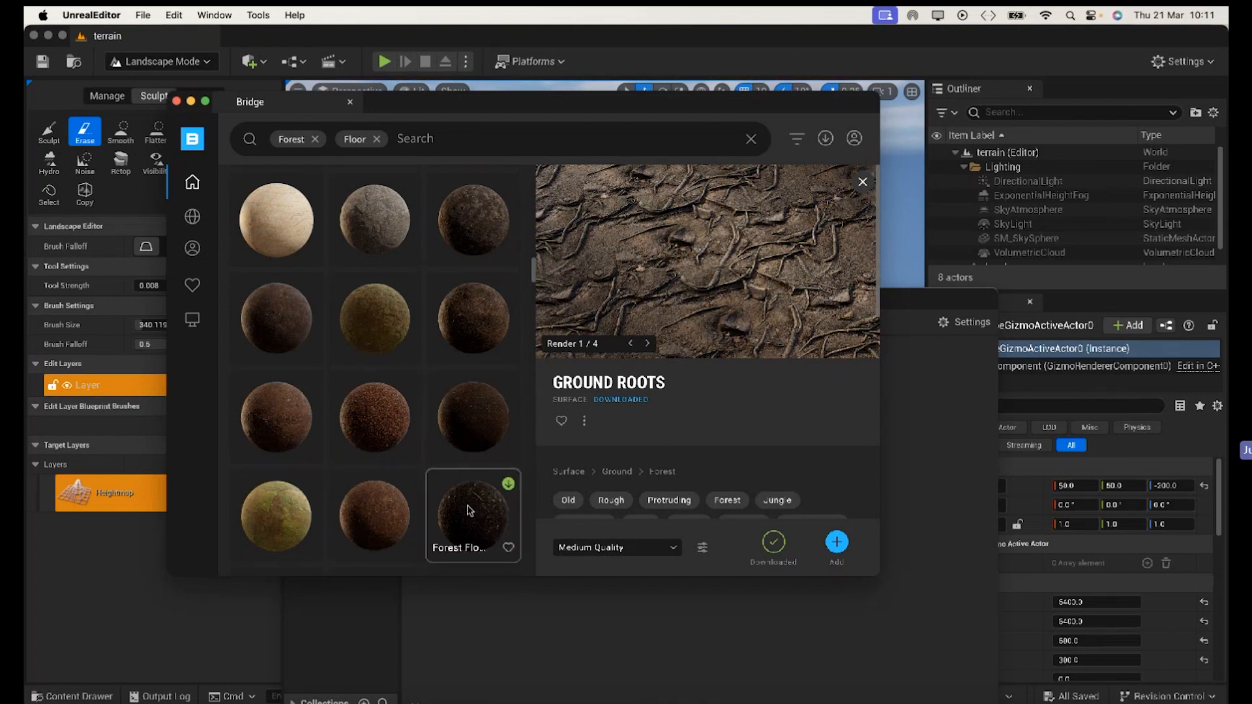
left_click(478, 403)
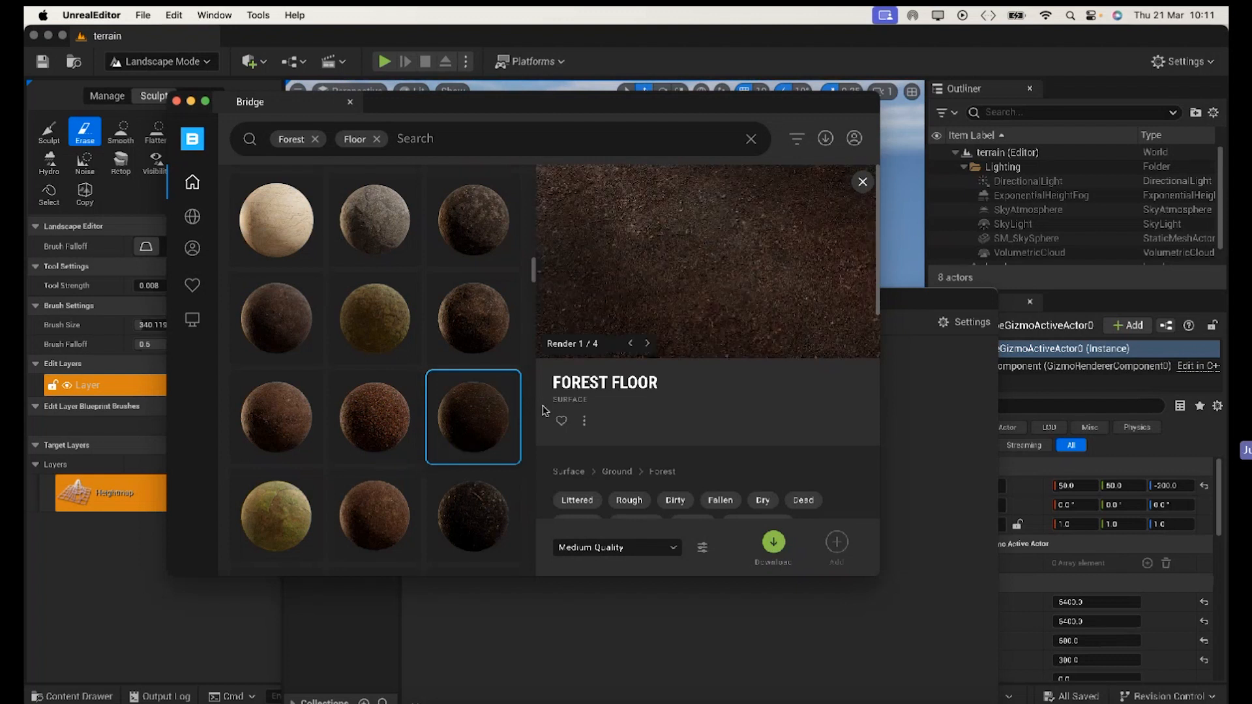
left_click(773, 543)
left_click(838, 542)
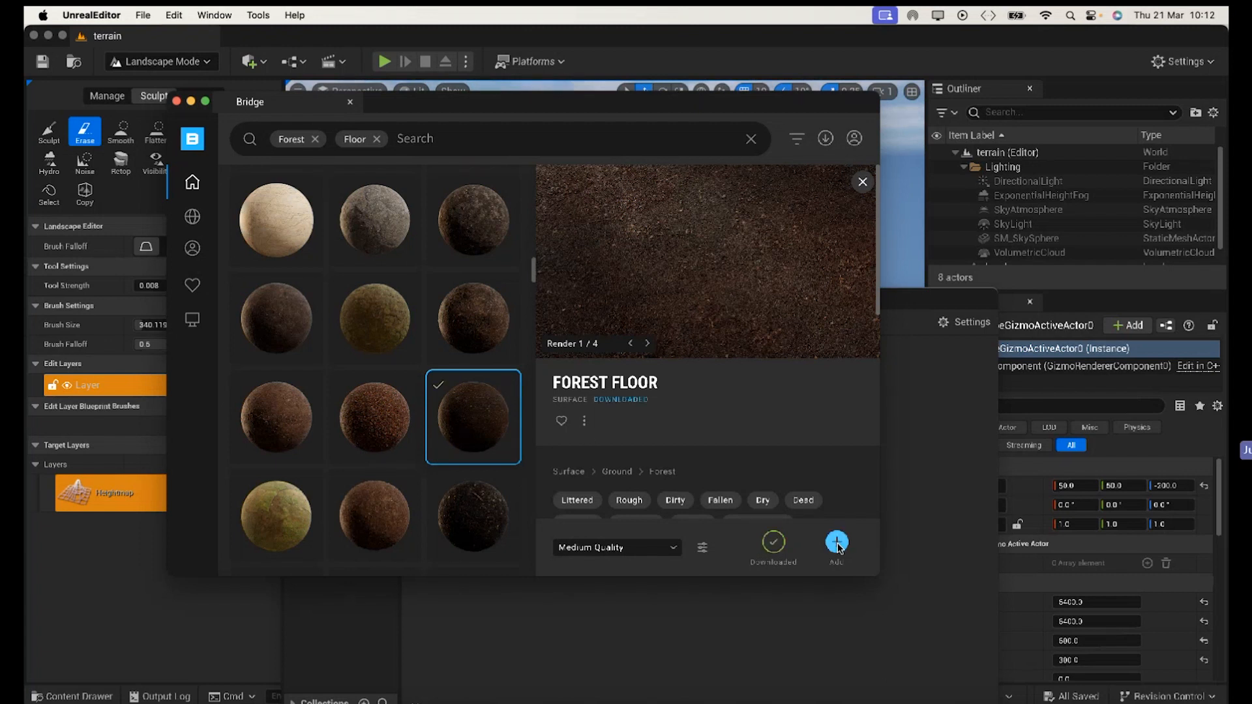
Step: Download the Rocky Forest Floor surface at Medium Quality and add it to the project
scroll(413, 398, "up", 5)
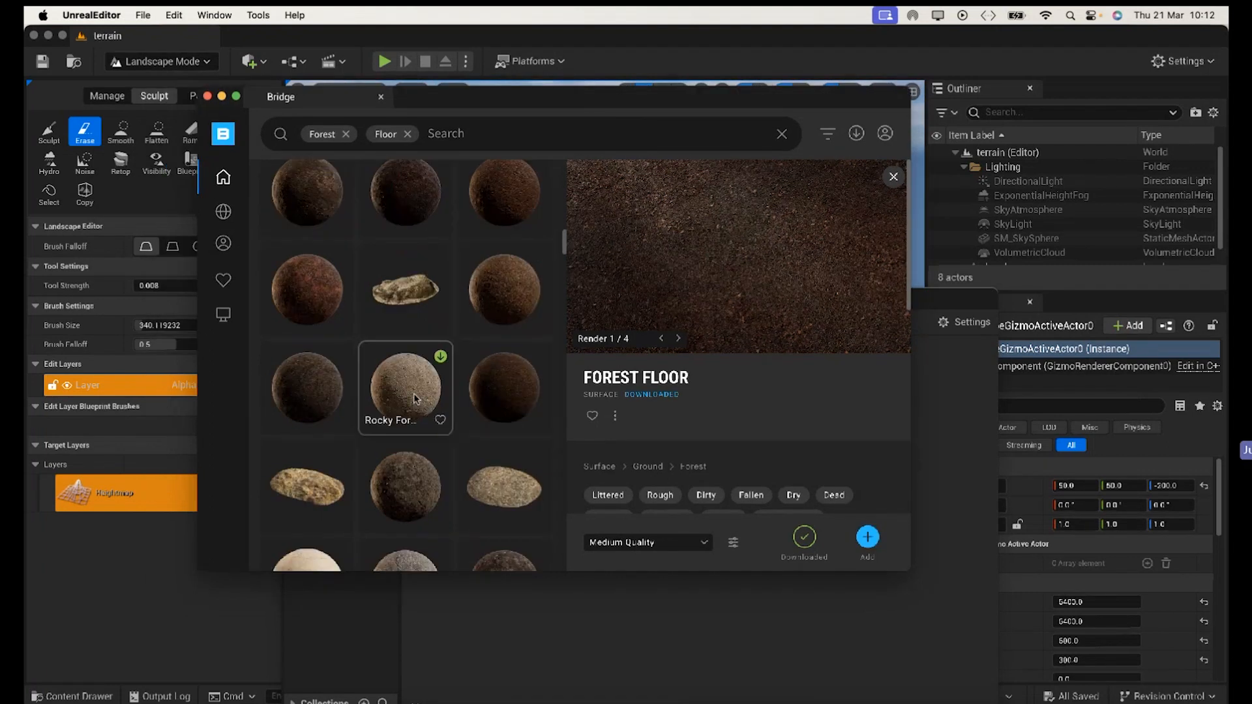
left_click(414, 398)
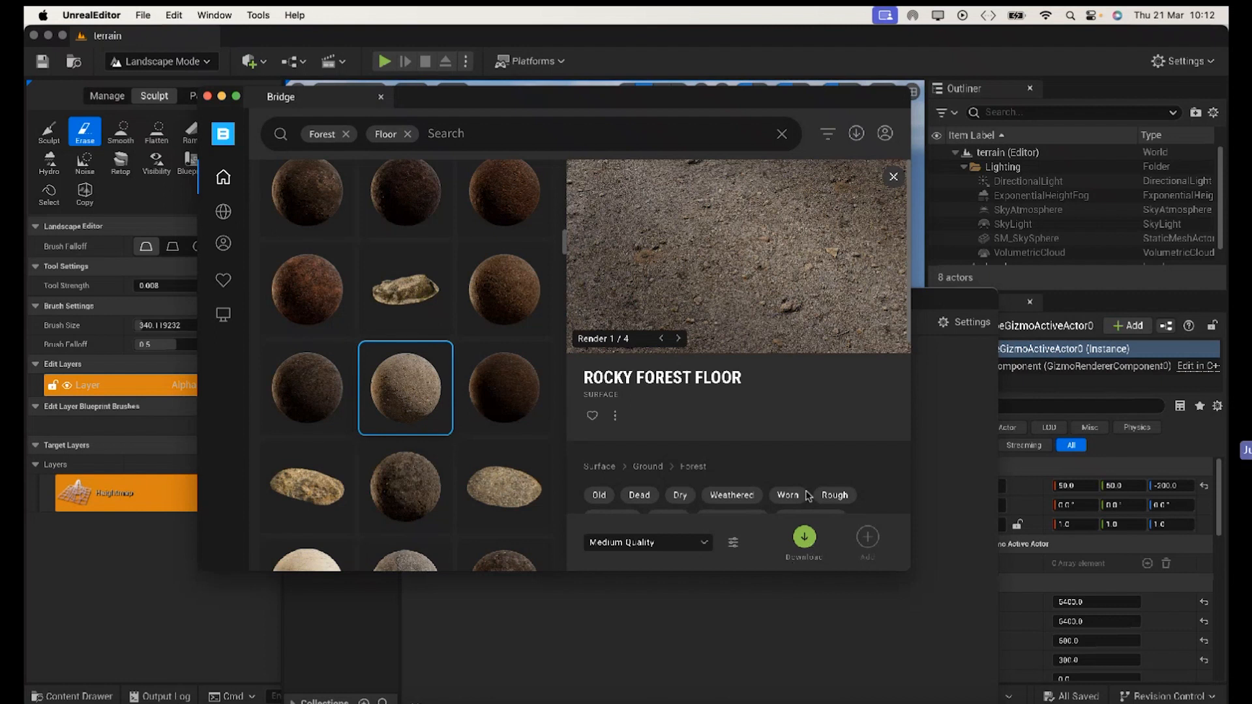
left_click(805, 537)
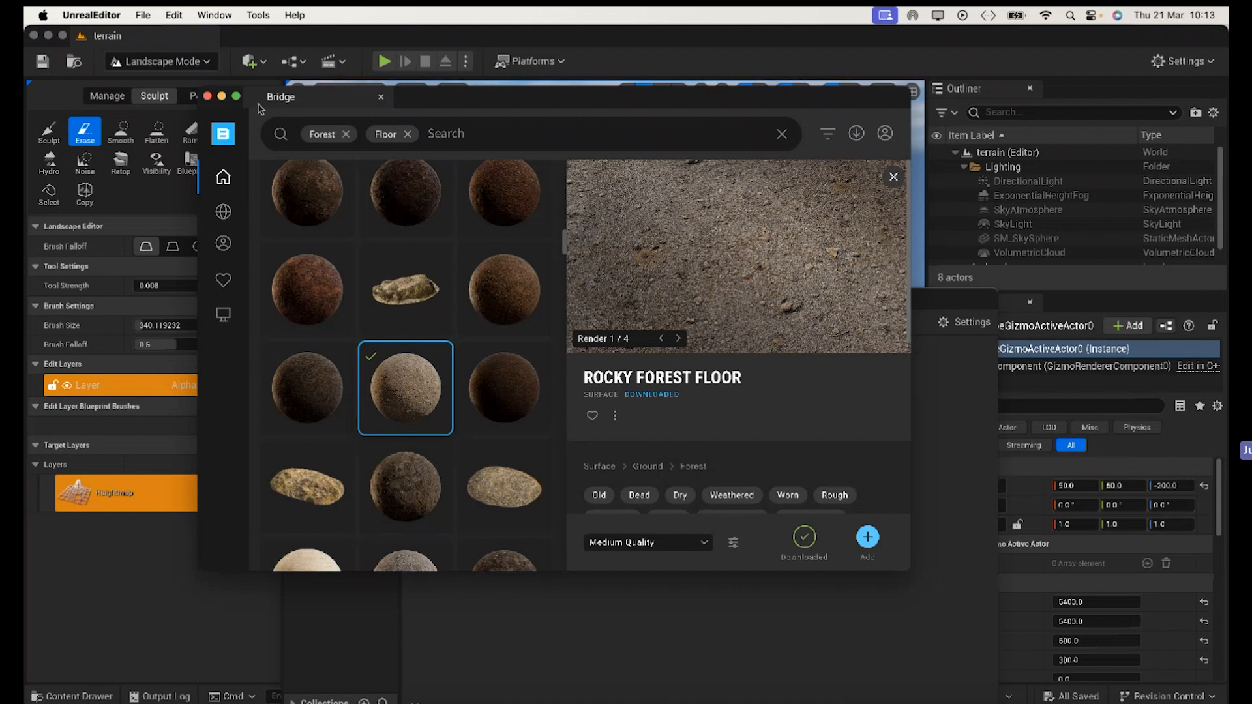
Step: Minimize Bridge and dock the floating Content Browser below the viewport
mouse_move(223, 103)
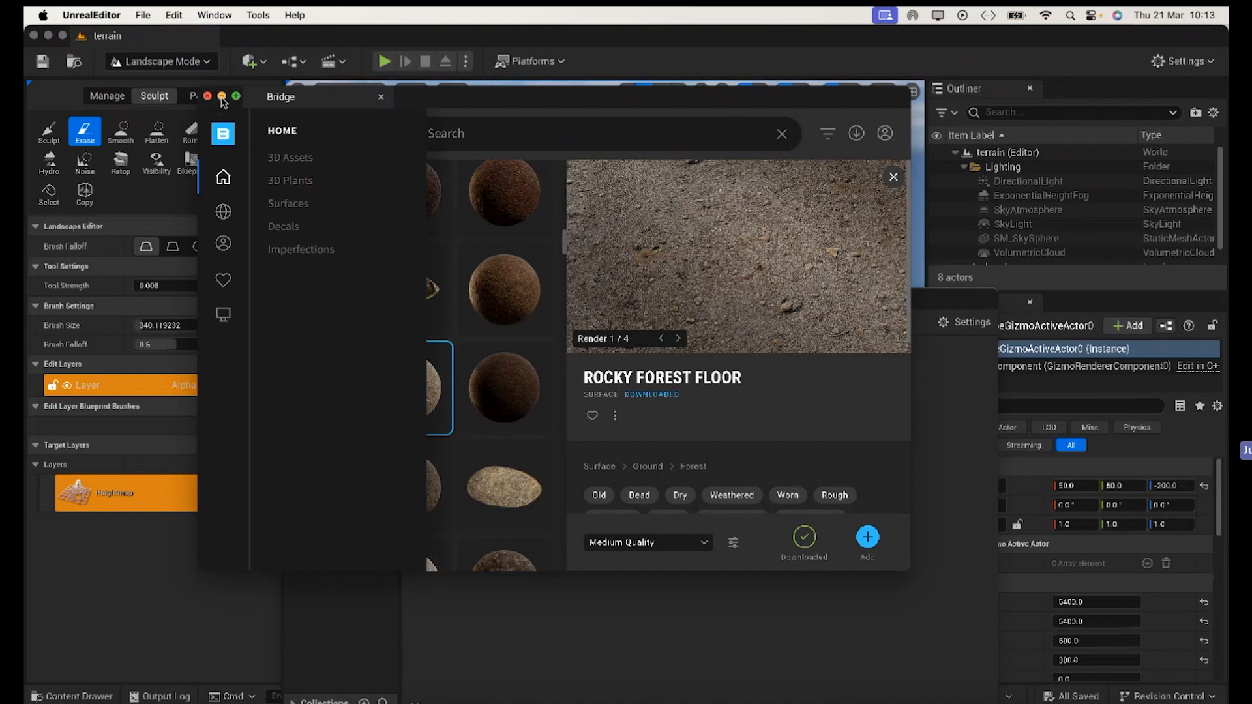
left_click(222, 97)
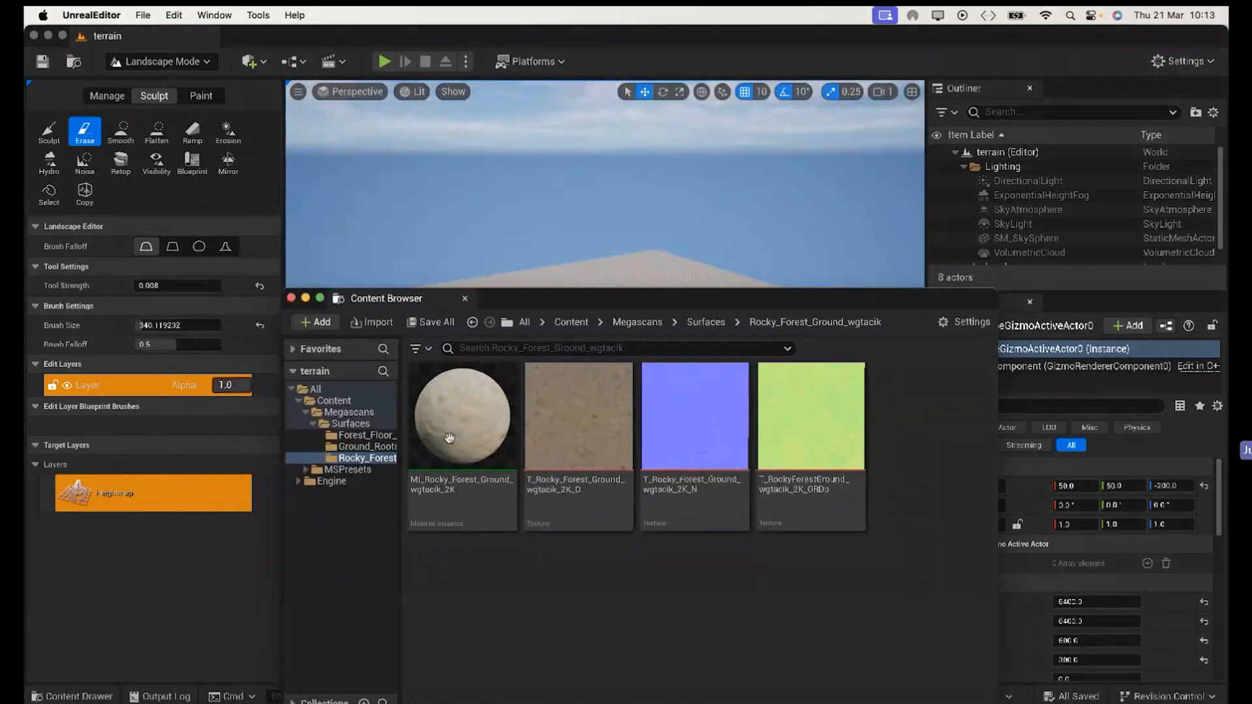
left_click_drag(539, 306, 519, 678)
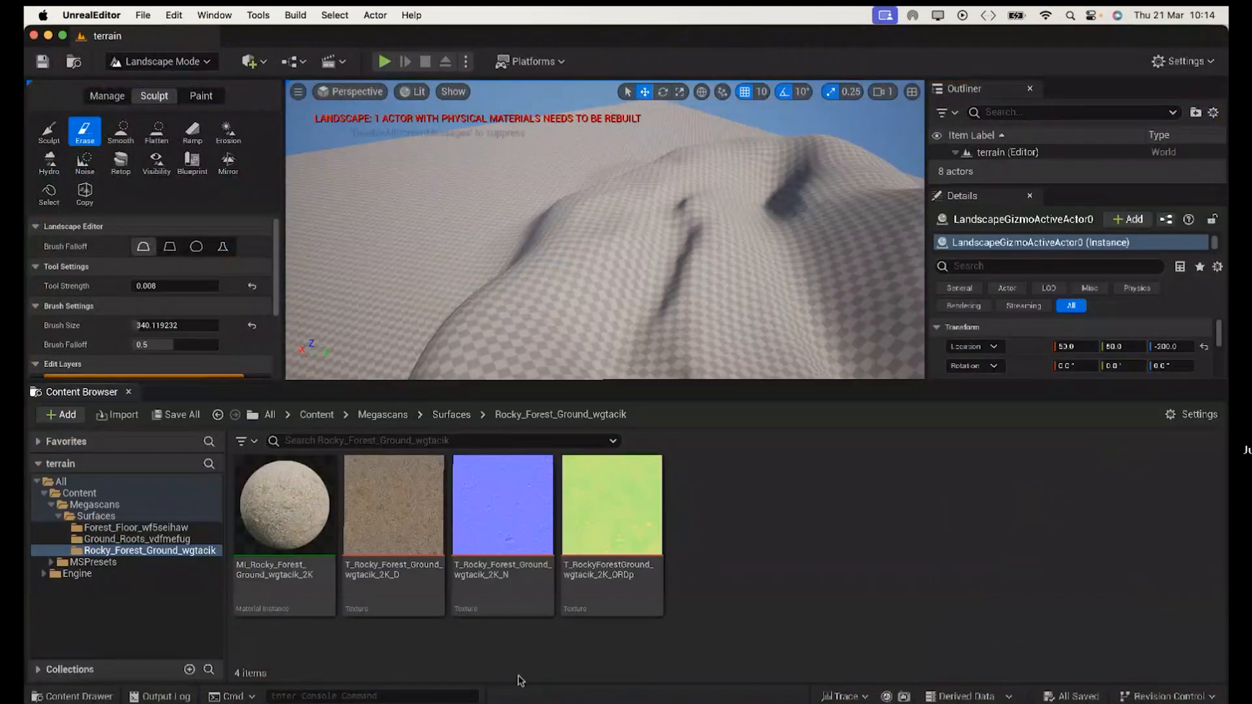
Step: Examine the imported Forest Floor, Ground Roots and Rocky Forest Ground assets in the Megascans Surfaces folder
left_click(95, 516)
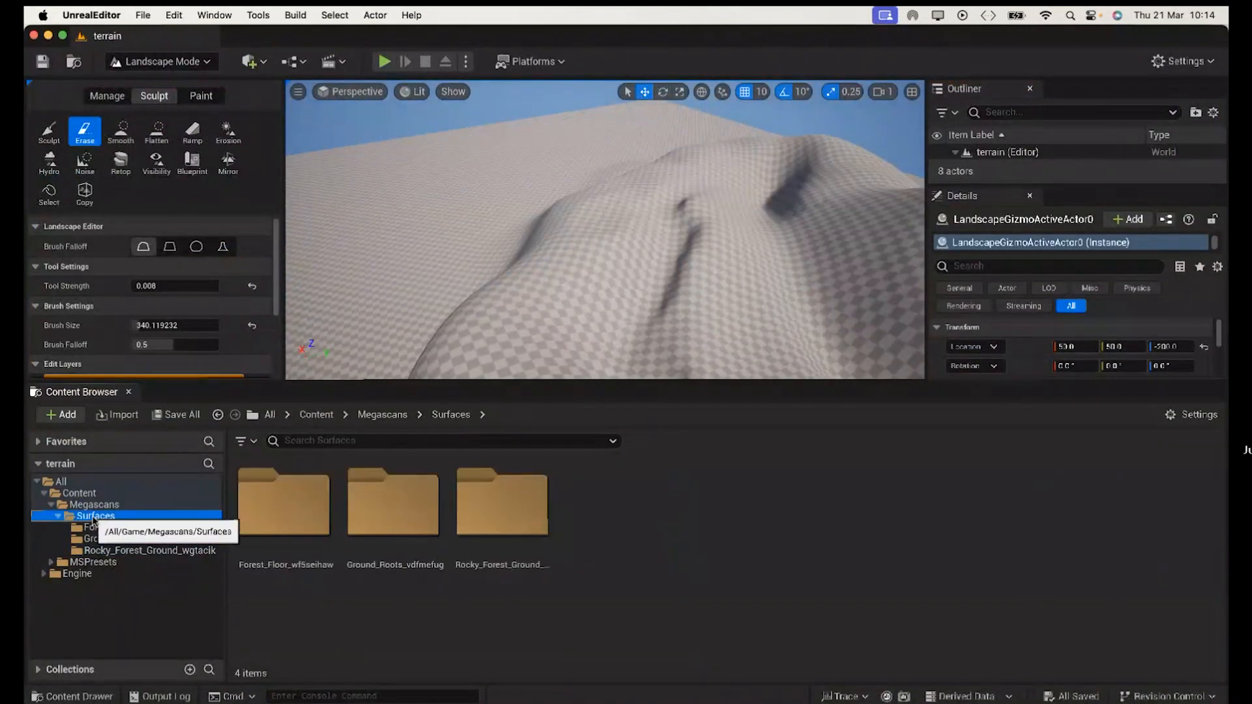
left_click(98, 528)
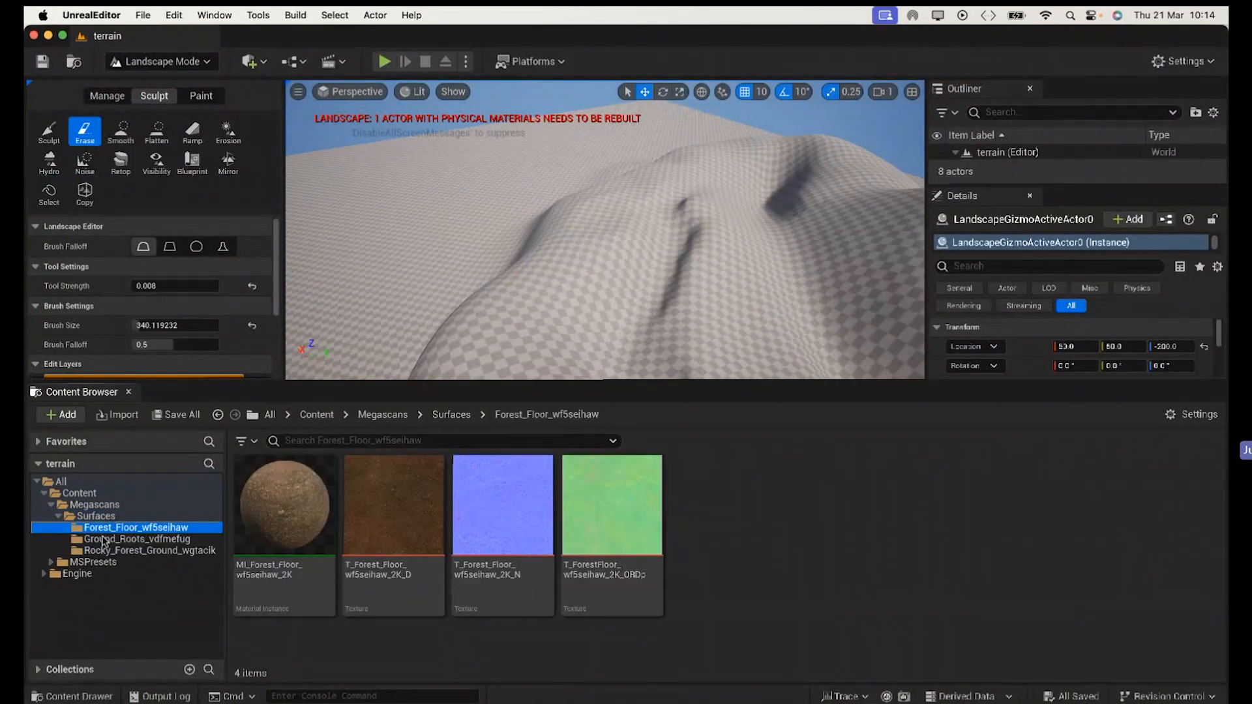
left_click(103, 539)
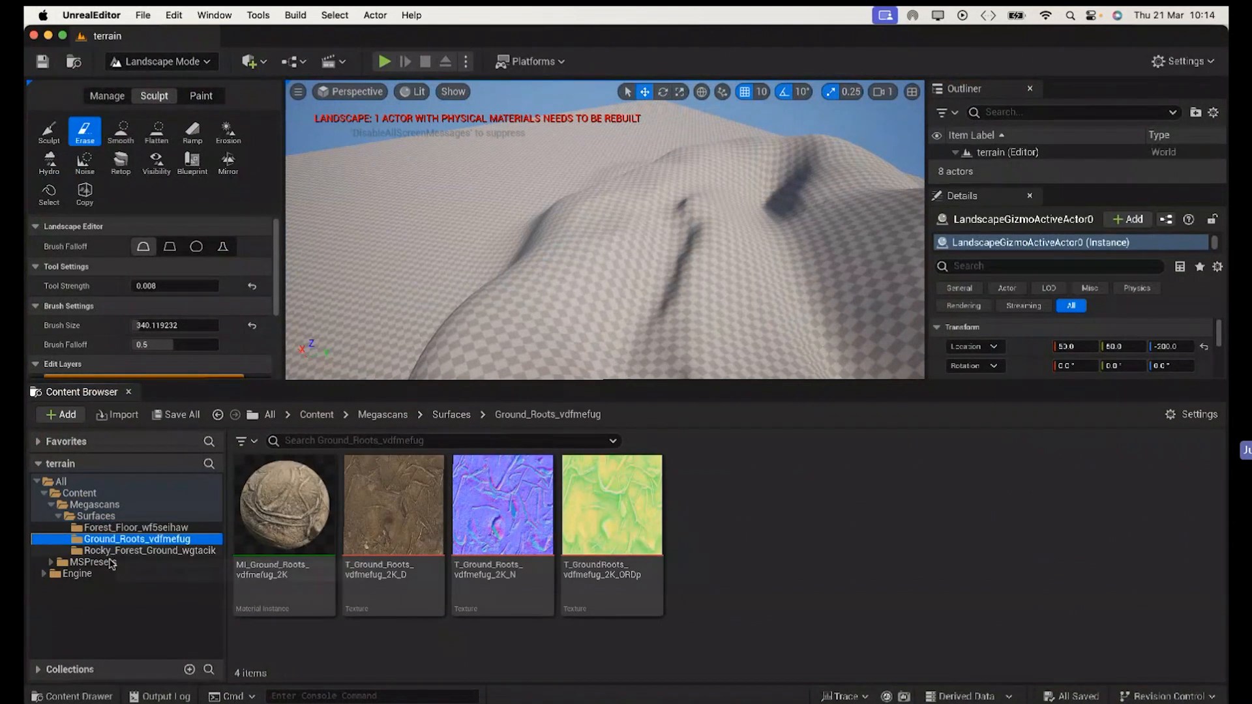
left_click(110, 561)
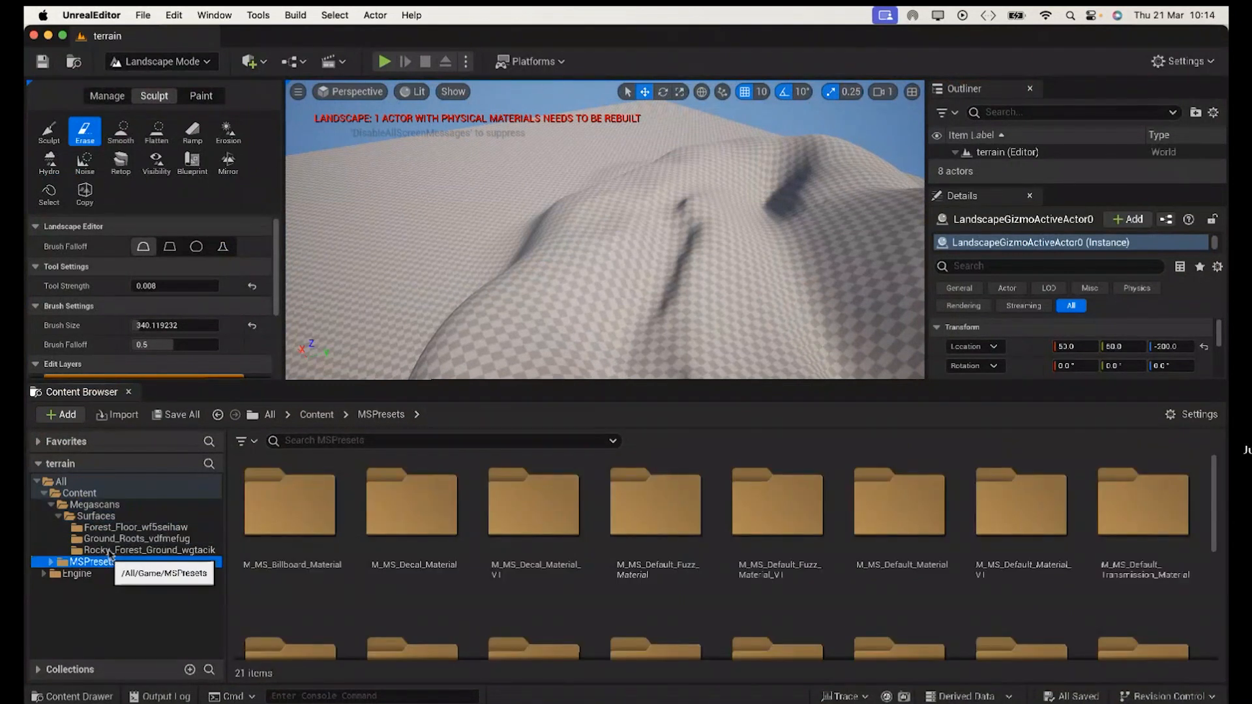
left_click(112, 550)
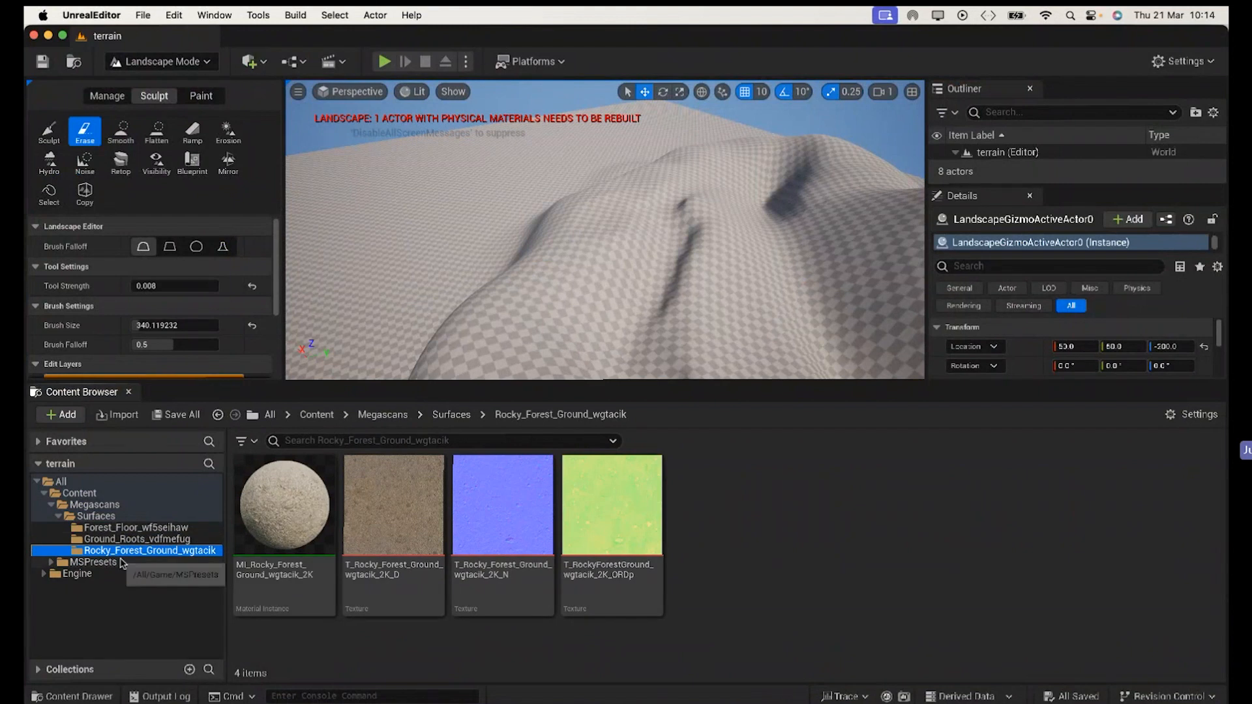
left_click(119, 541)
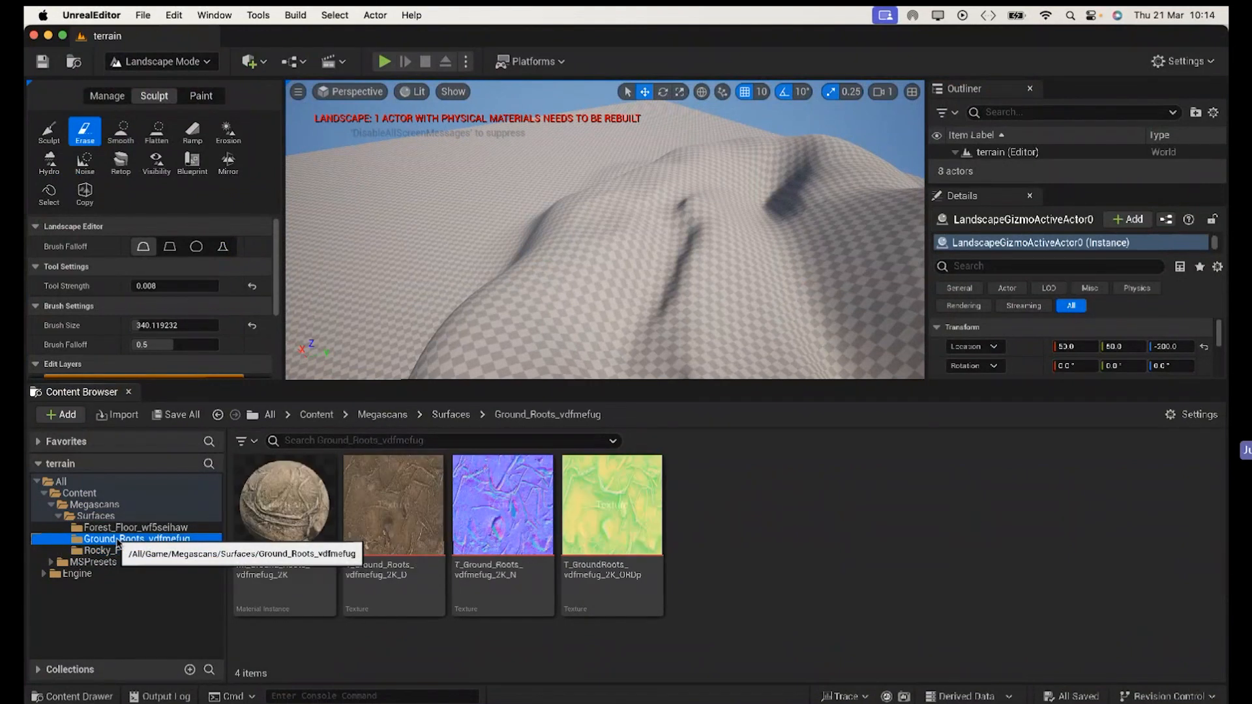
left_click(117, 527)
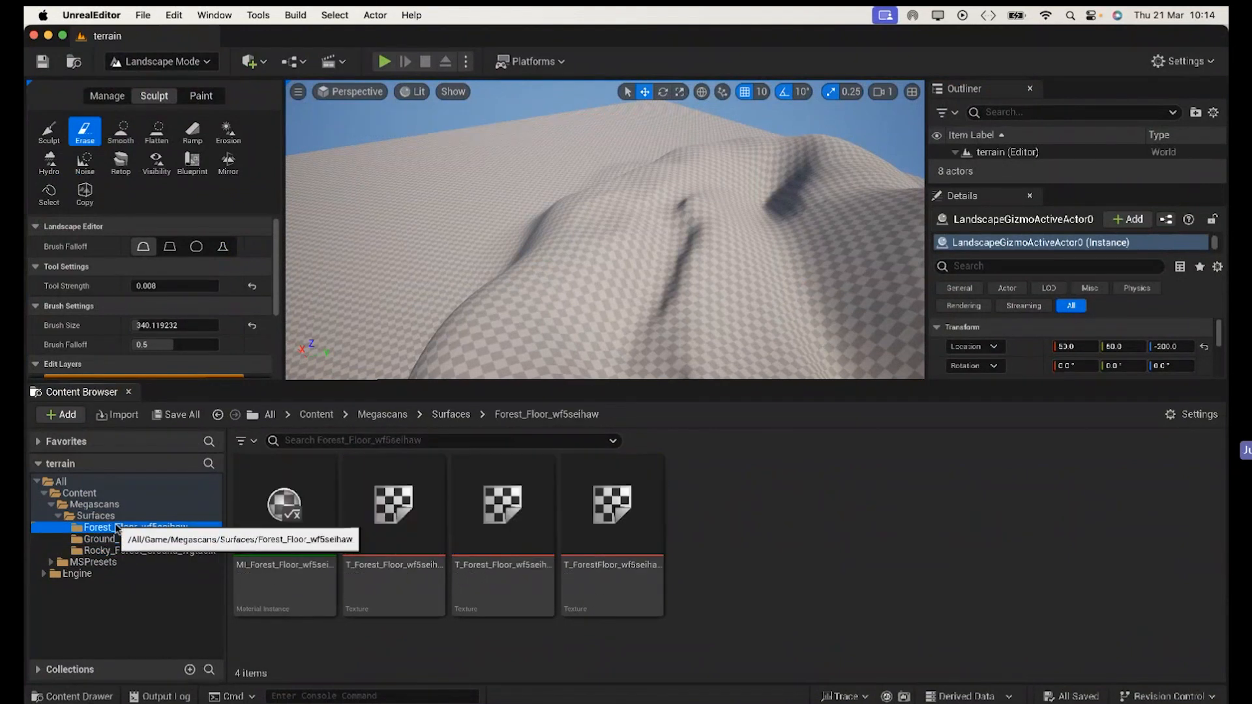
mouse_move(452, 522)
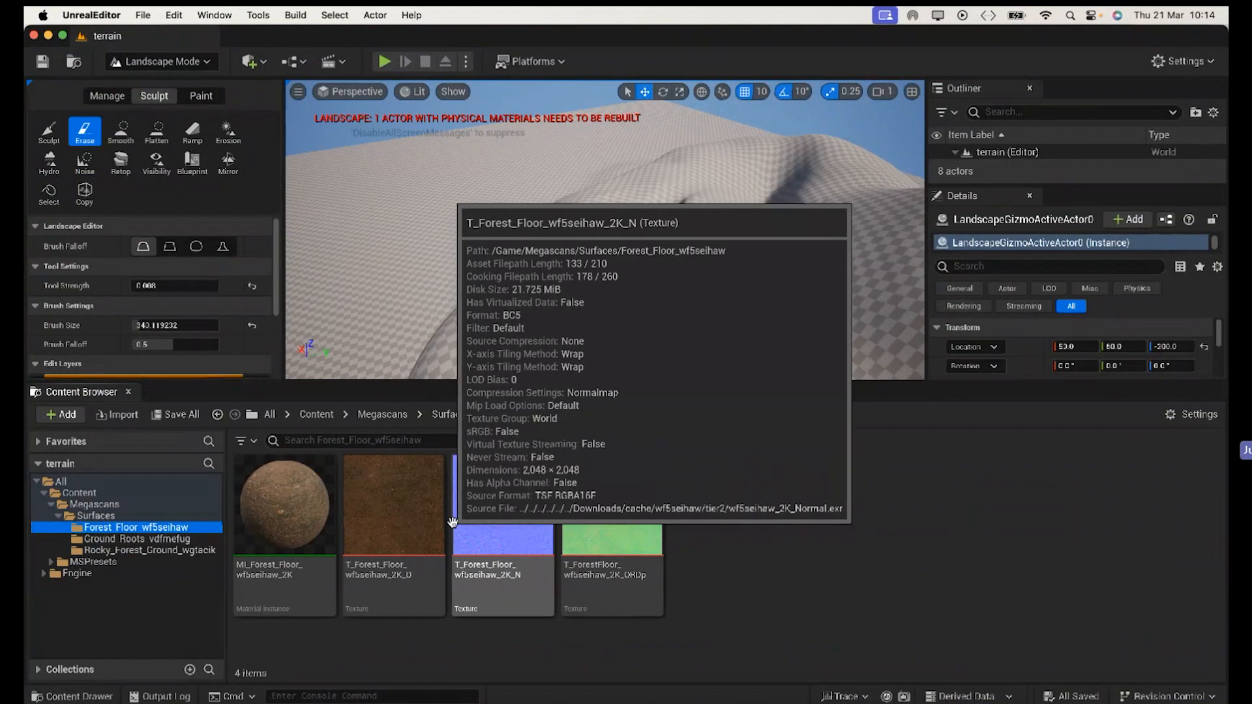
Step: Create a new material named M_landscape in the Content folder
left_click(80, 493)
left_click(688, 581)
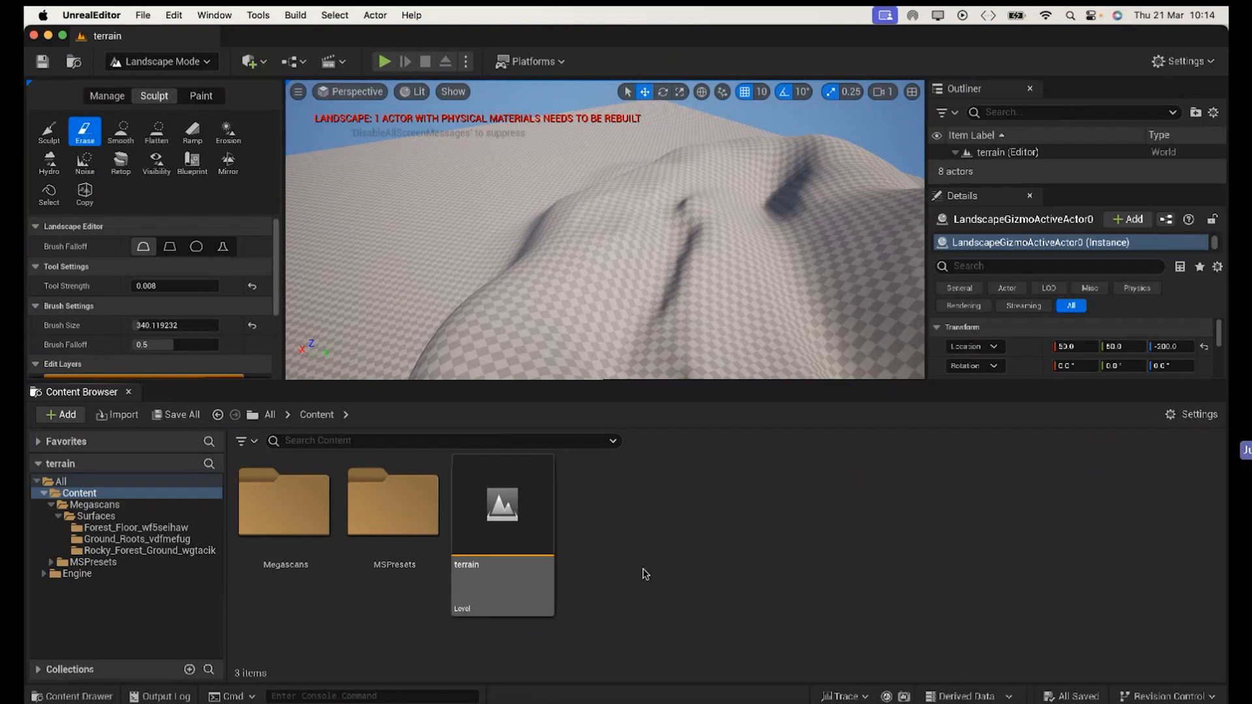
right_click(618, 566)
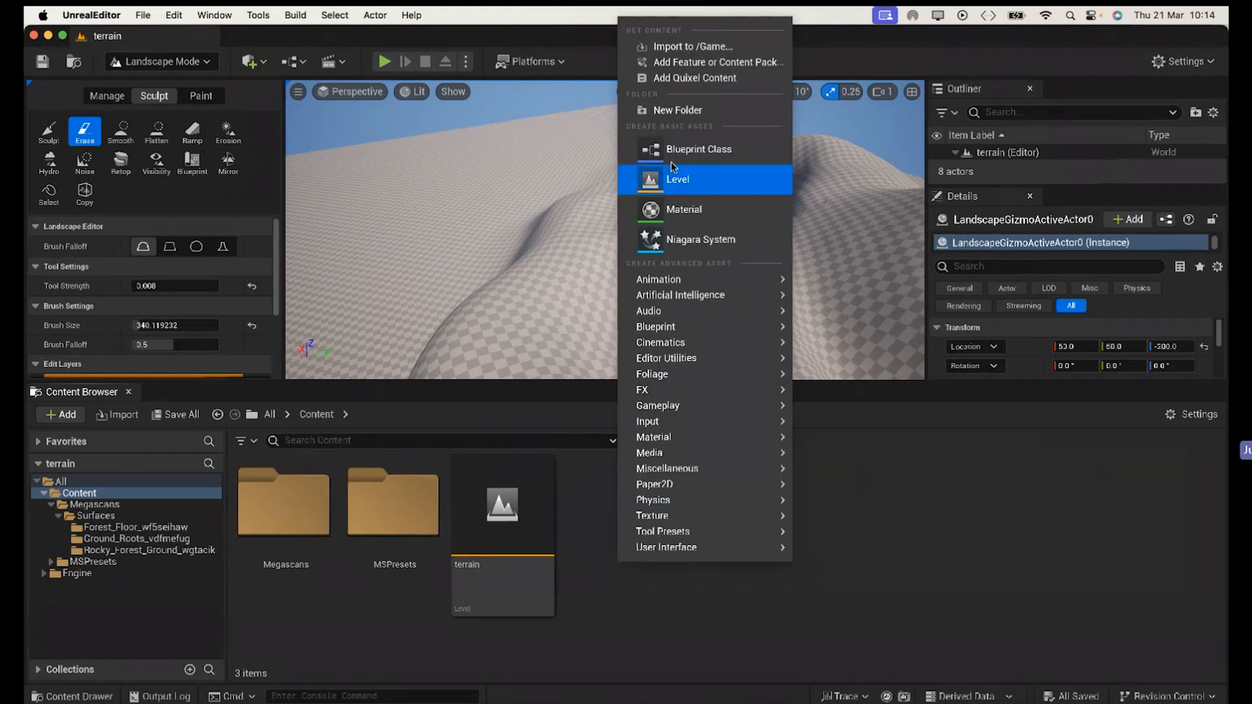
left_click(678, 210)
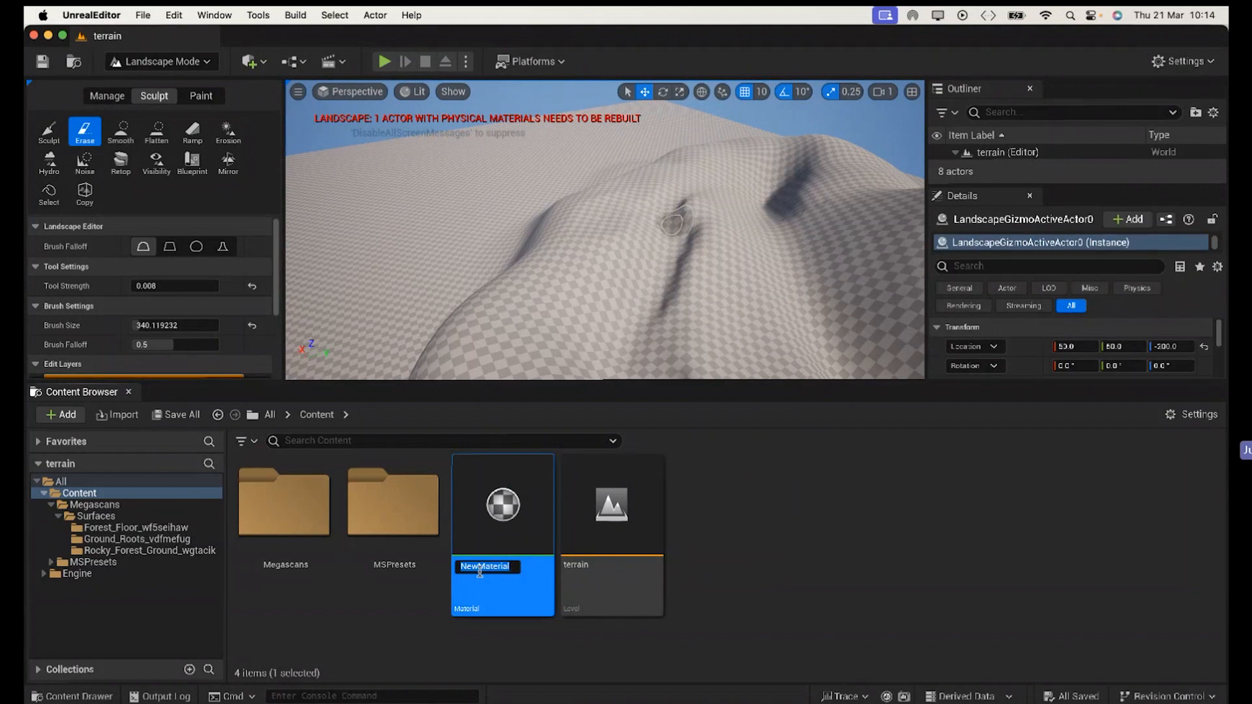
type("M_landscape")
key("Return")
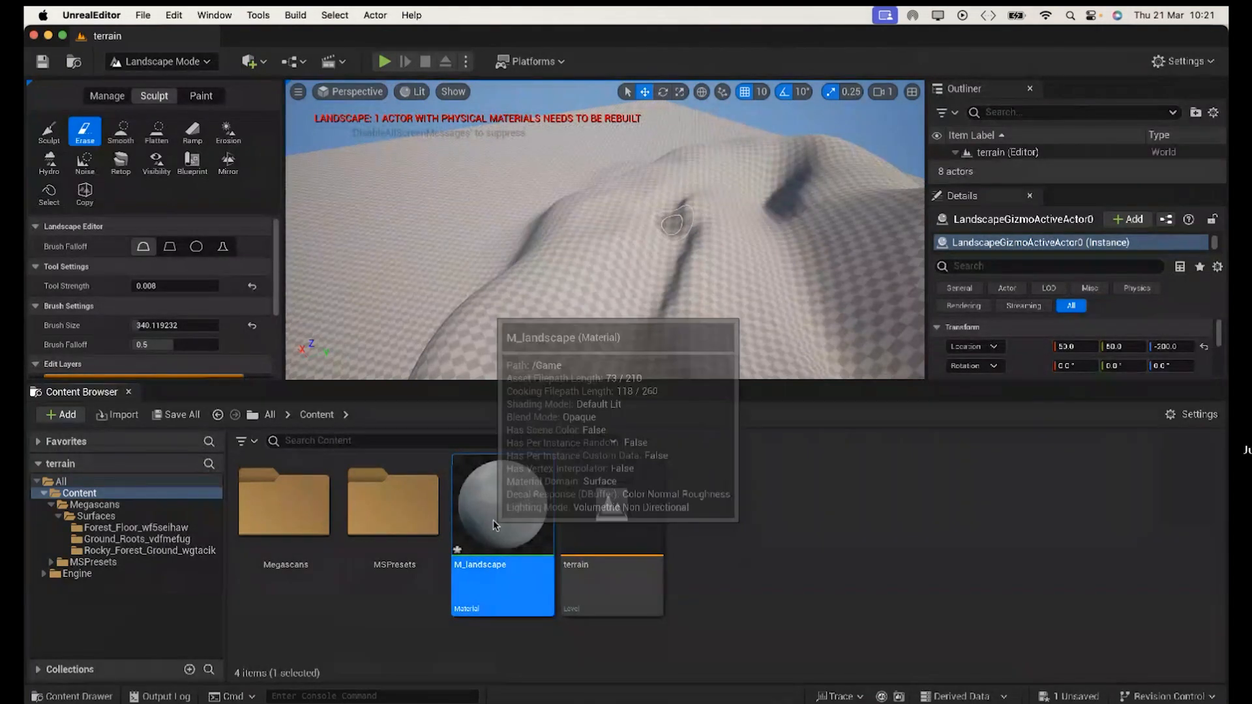
Step: Open the M_landscape material and move its result node up and to the right in the graph to free space for other nodes
double_click(498, 575)
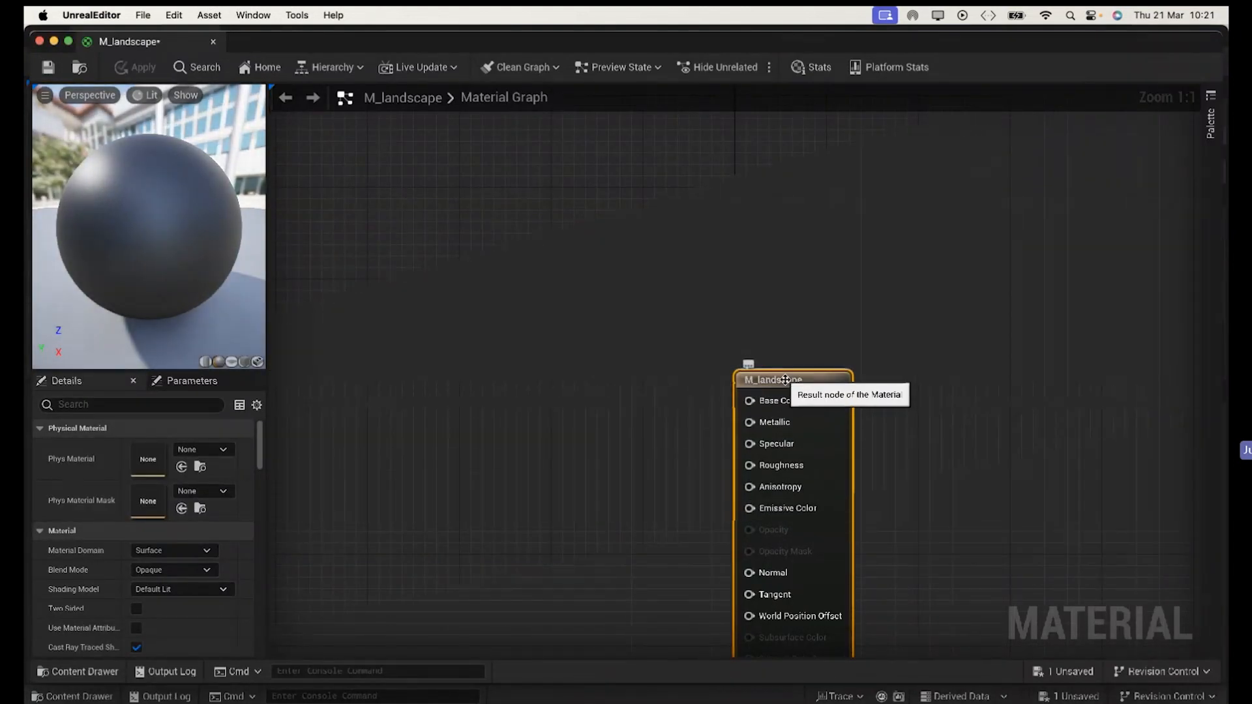
left_click_drag(785, 379, 1048, 269)
left_click(965, 334)
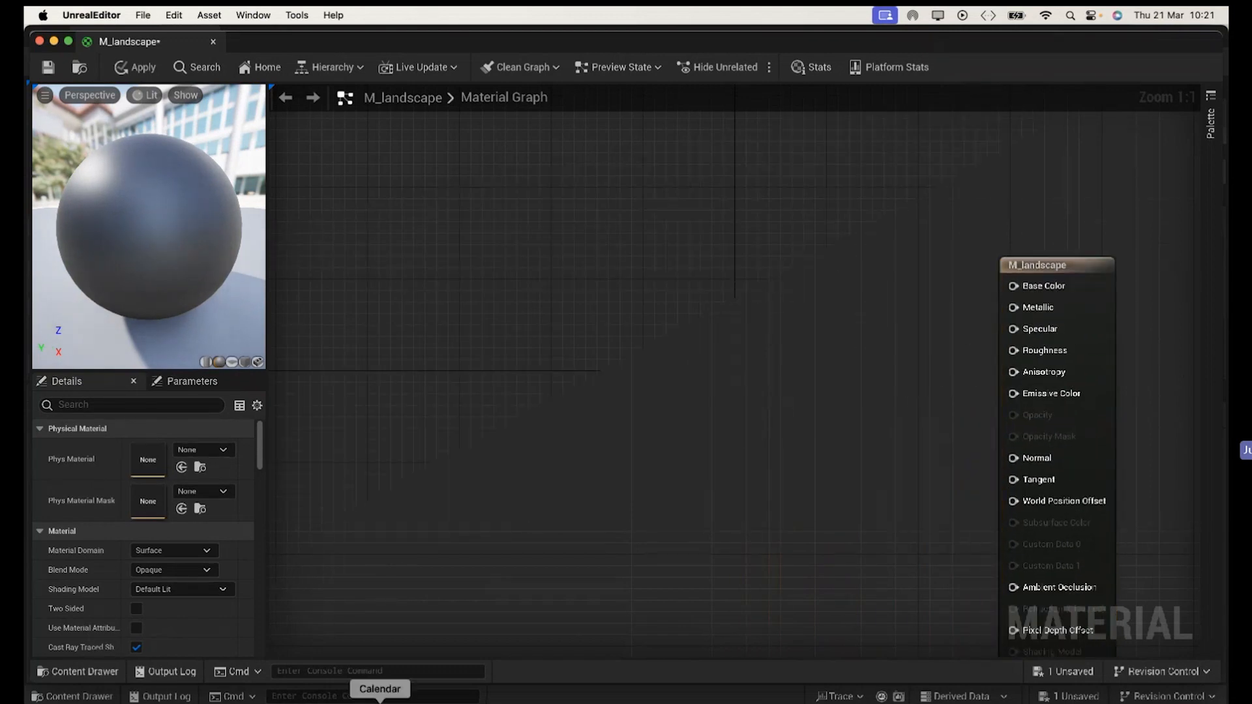
Step: Add a MakeMaterialAttributes node and place it to the left of the M_landscape result node
right_click(709, 281)
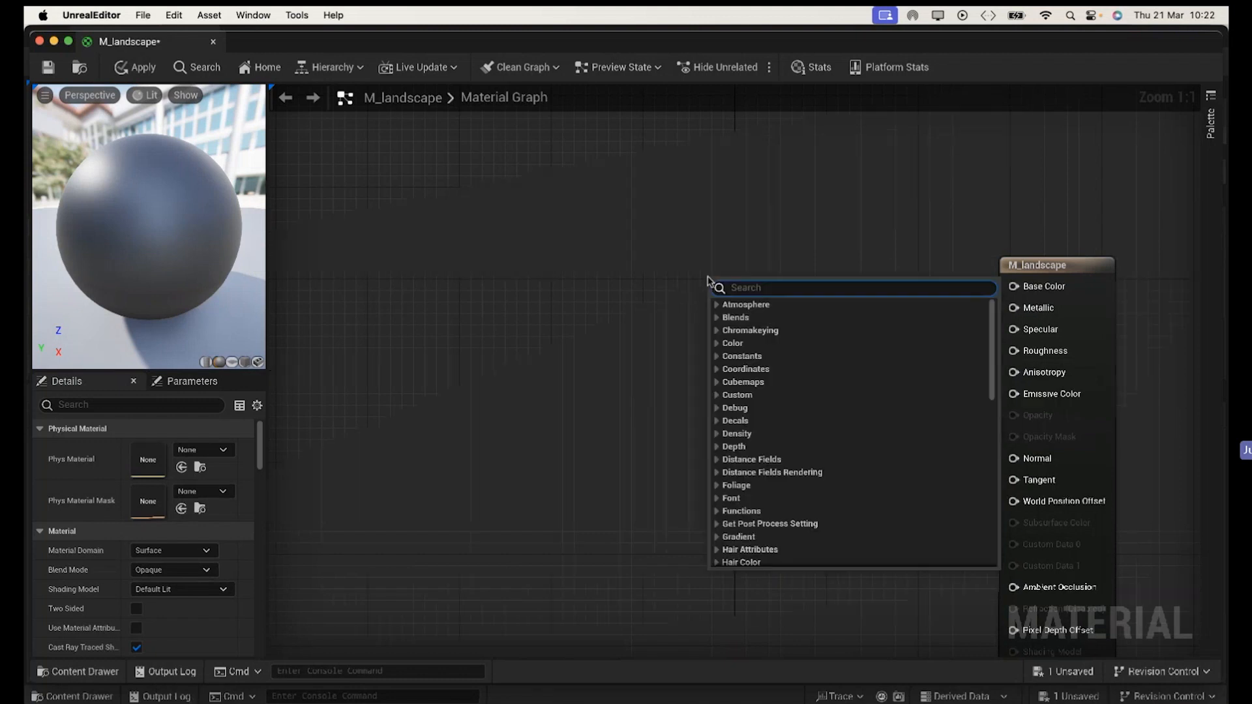
type("makema")
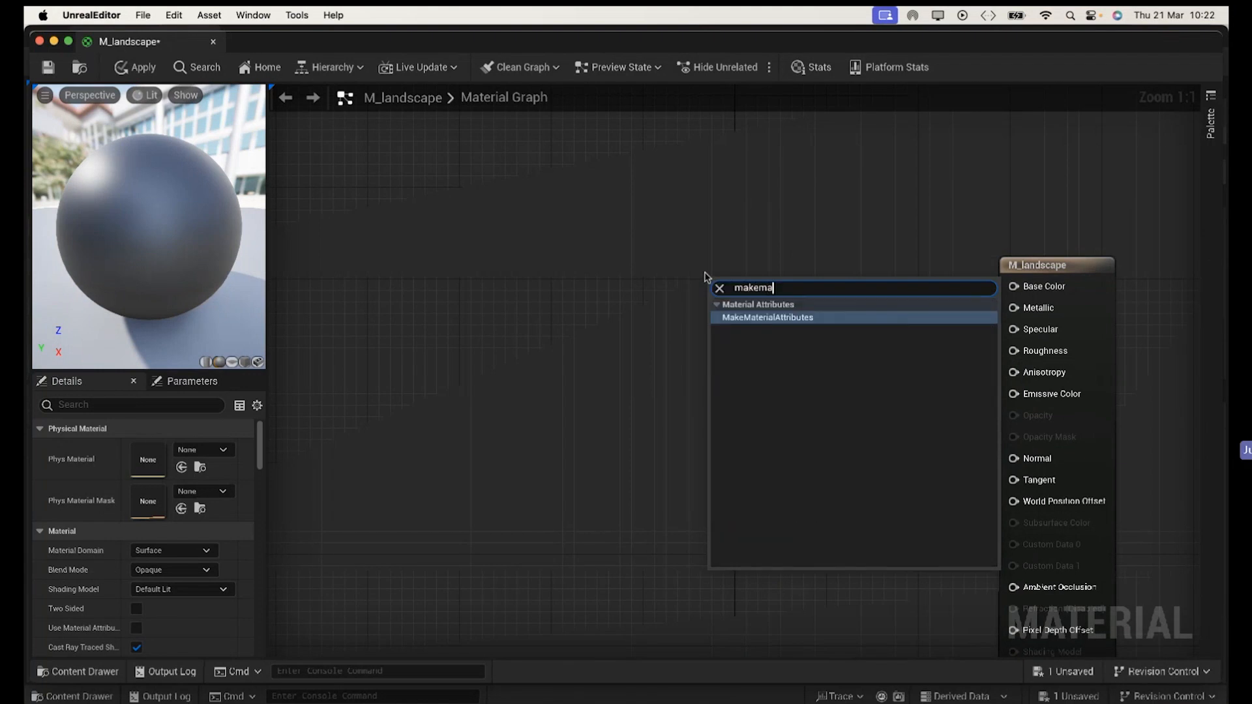
type("terial")
left_click(779, 316)
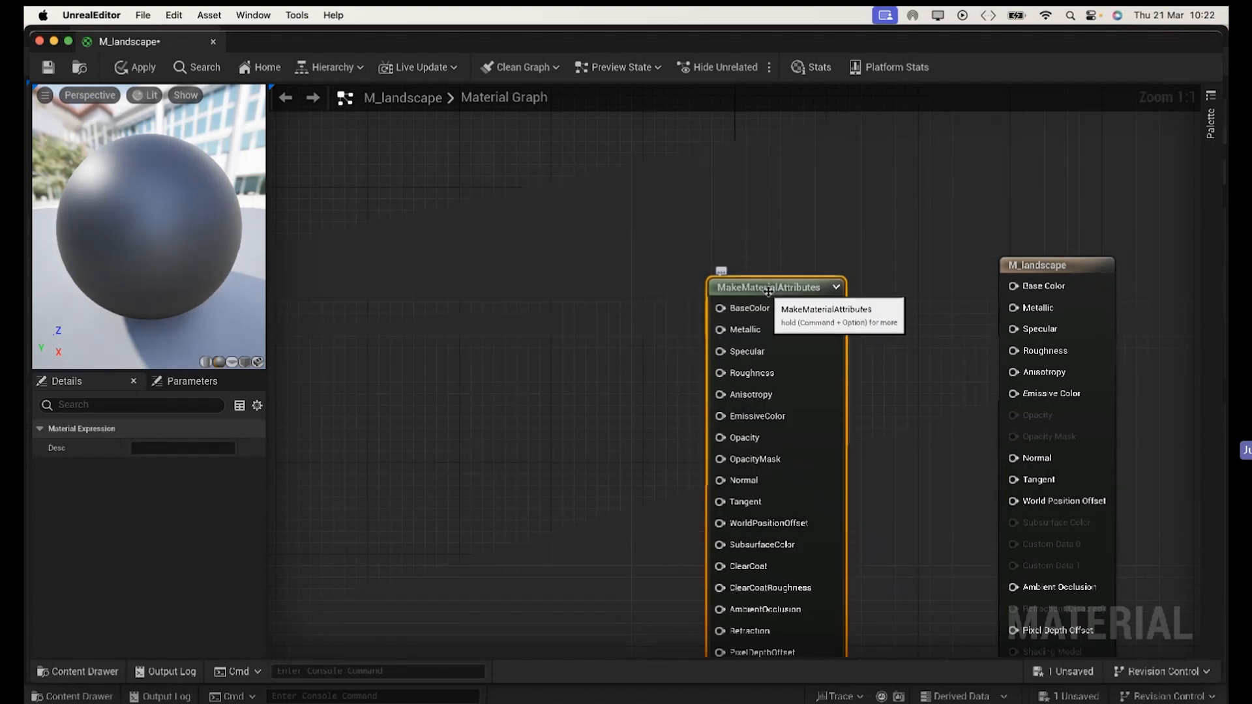
left_click_drag(768, 290, 711, 225)
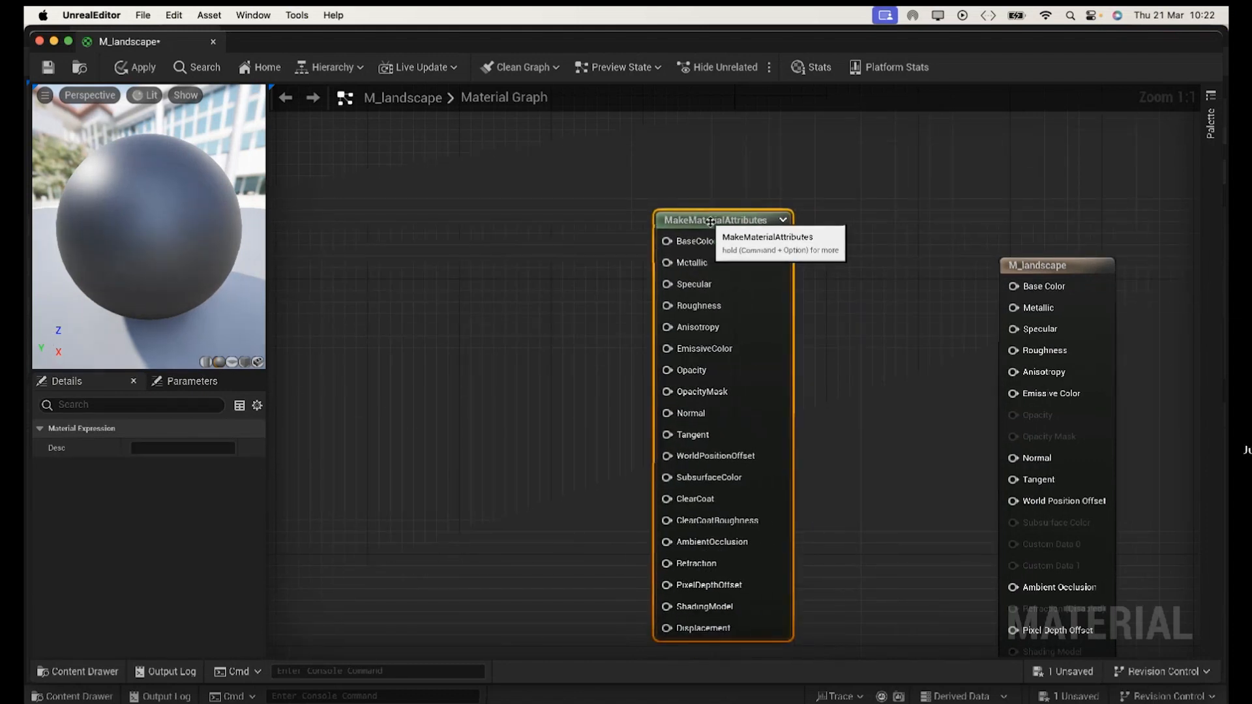
left_click(600, 271)
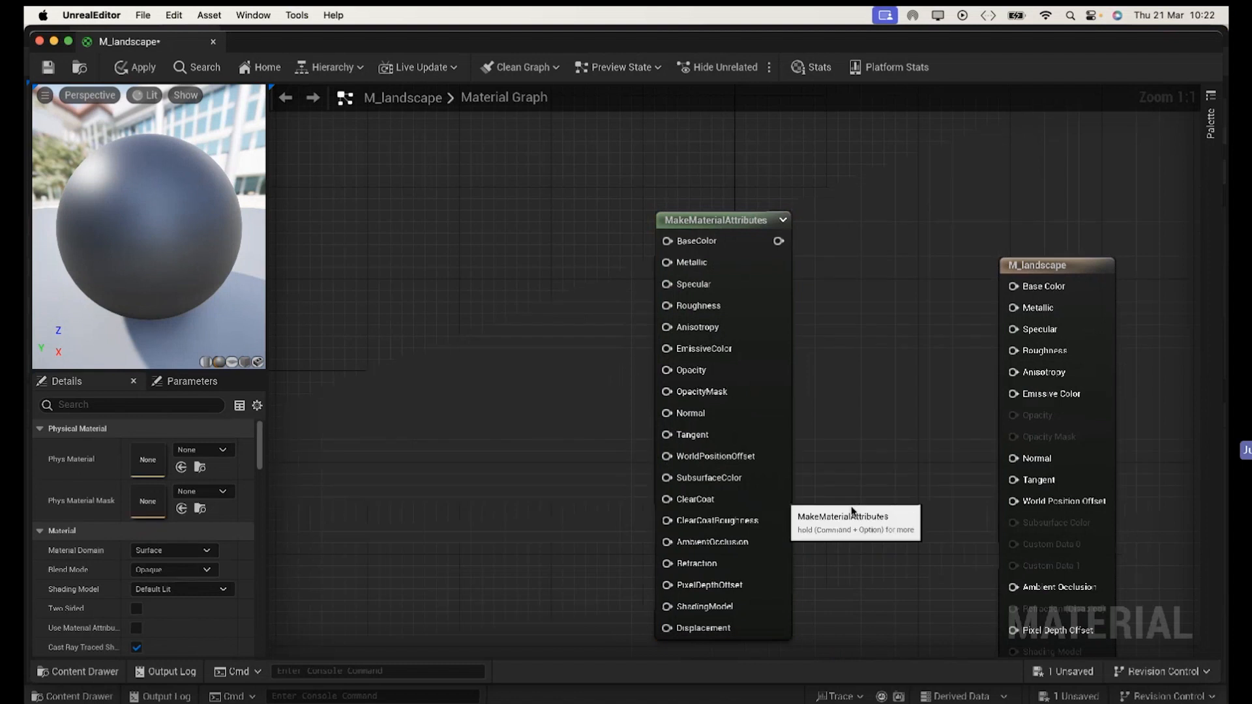
Step: Add the three Forest Floor textures (D, N and ORDp) to the graph as Texture Sample nodes left of MakeMaterialAttributes
right_click_drag(791, 410, 1028, 391)
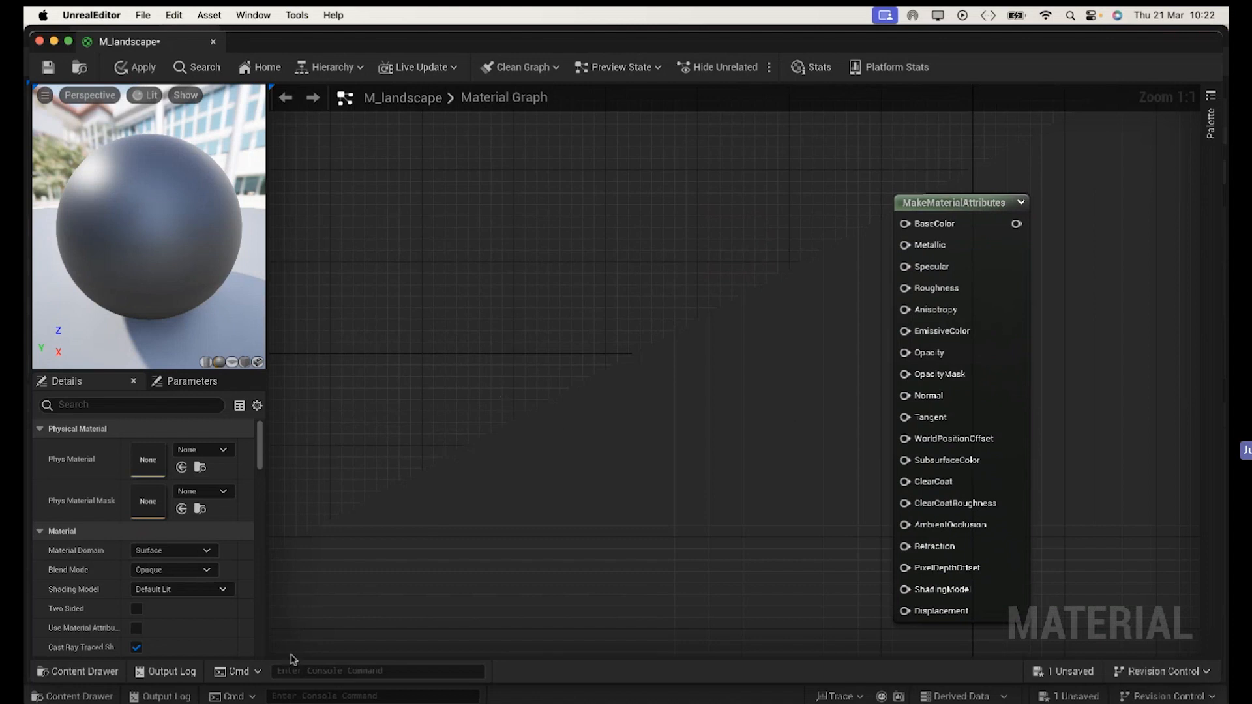
left_click(75, 673)
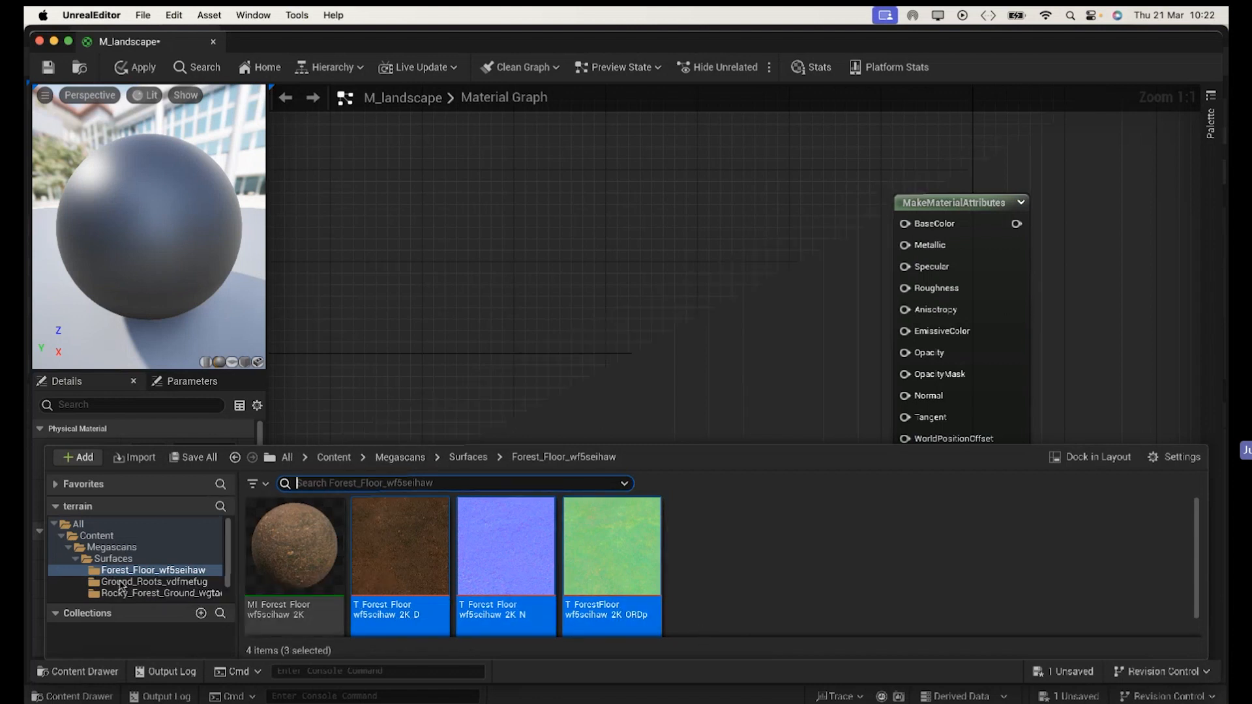
left_click(145, 582)
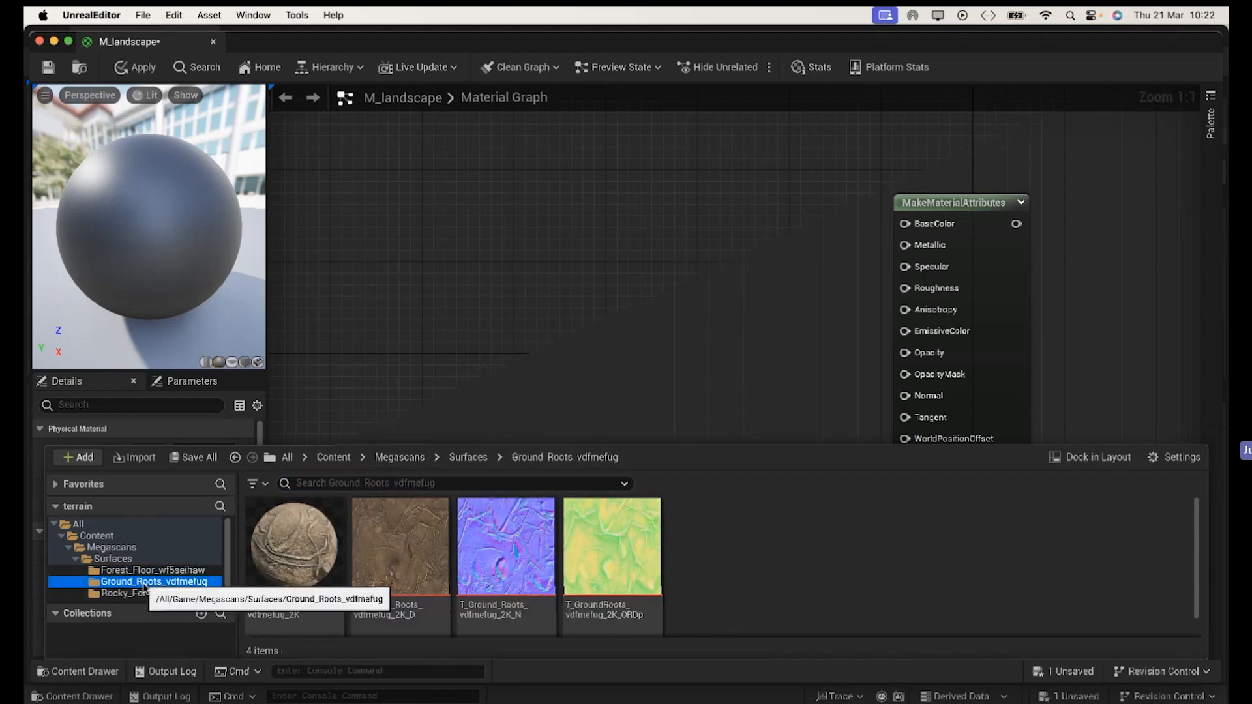
left_click(135, 593)
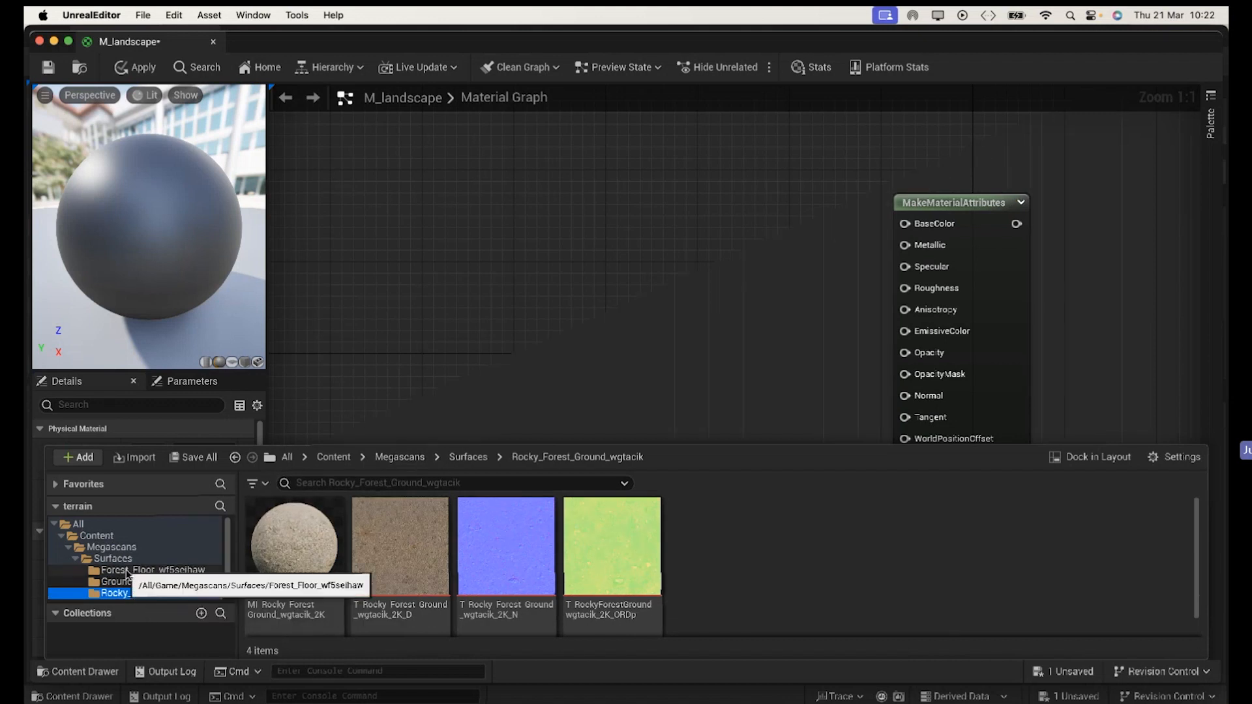
left_click(127, 571)
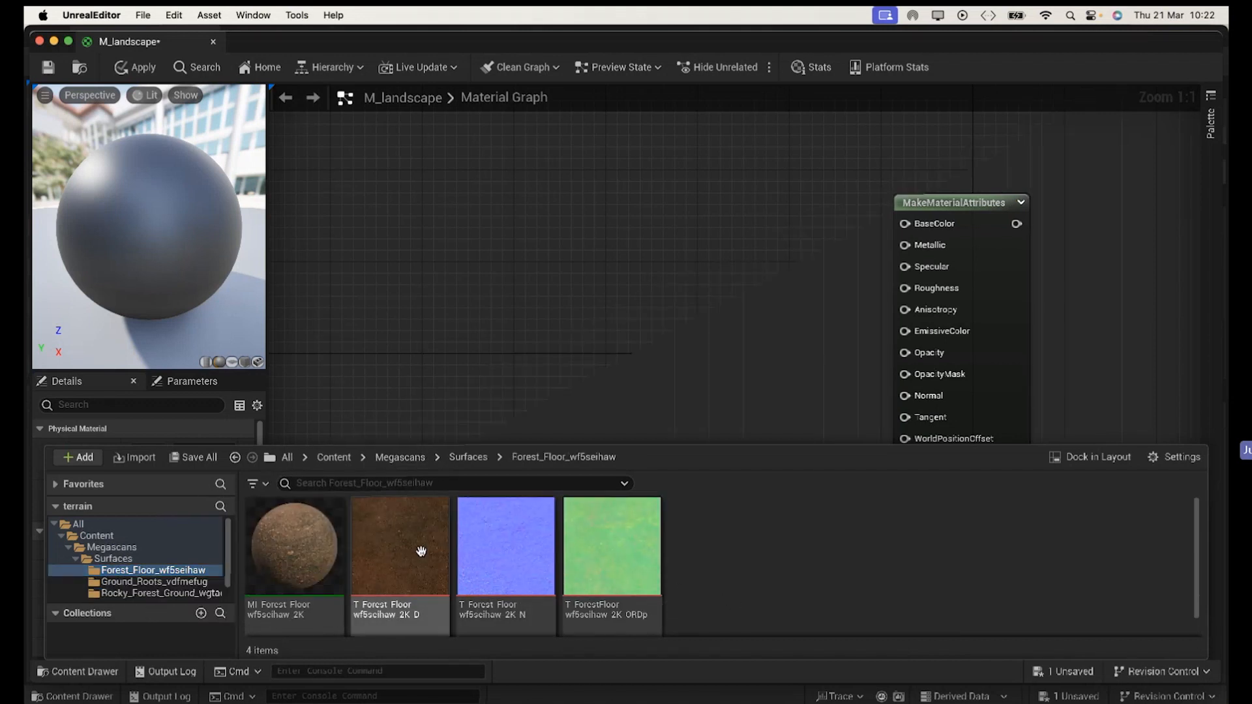
left_click(387, 573)
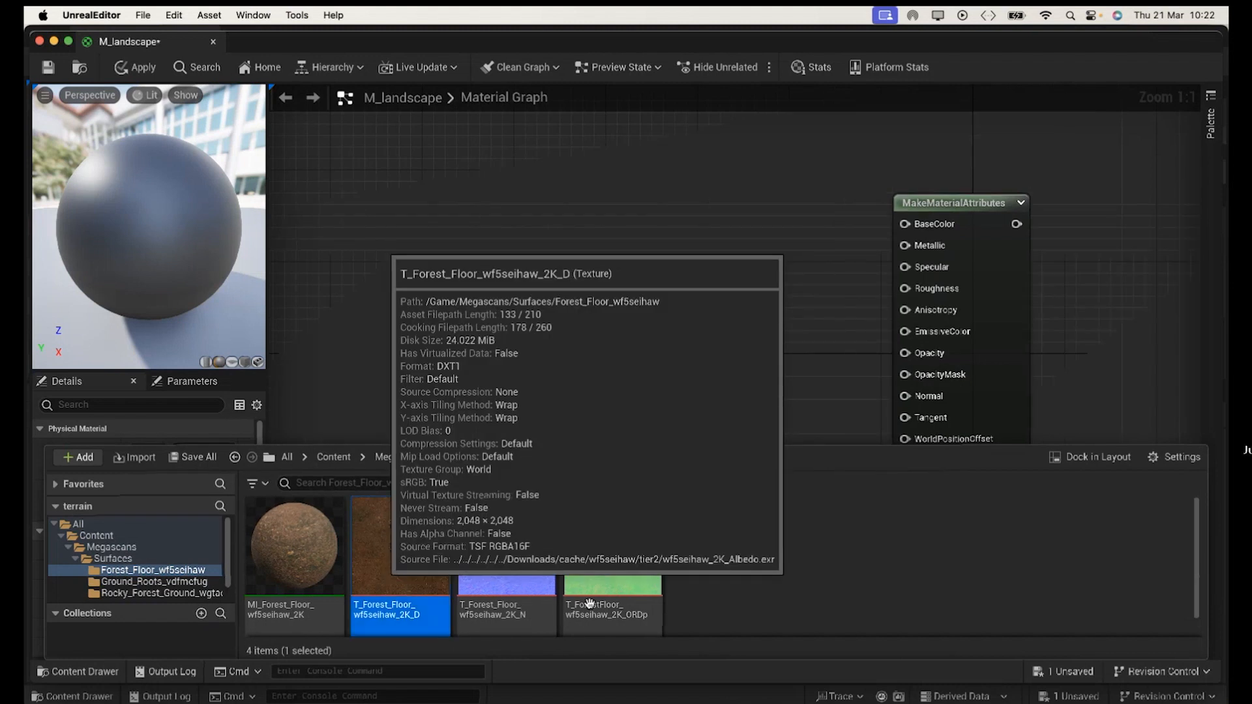
left_click(611, 574, "shift")
left_click_drag(526, 570, 576, 281)
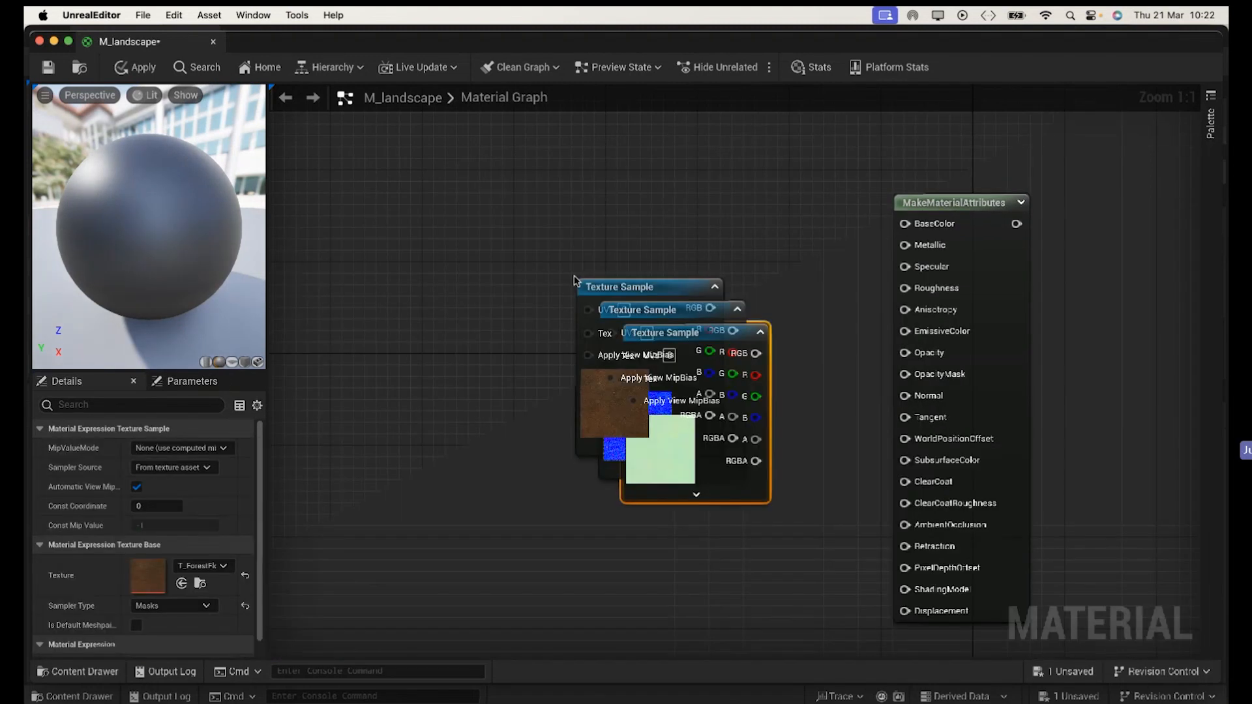
Step: Stack the three Texture Sample nodes in one column, with the base color uppermost, the normal below it and ORDp last
left_click_drag(642, 378, 638, 247)
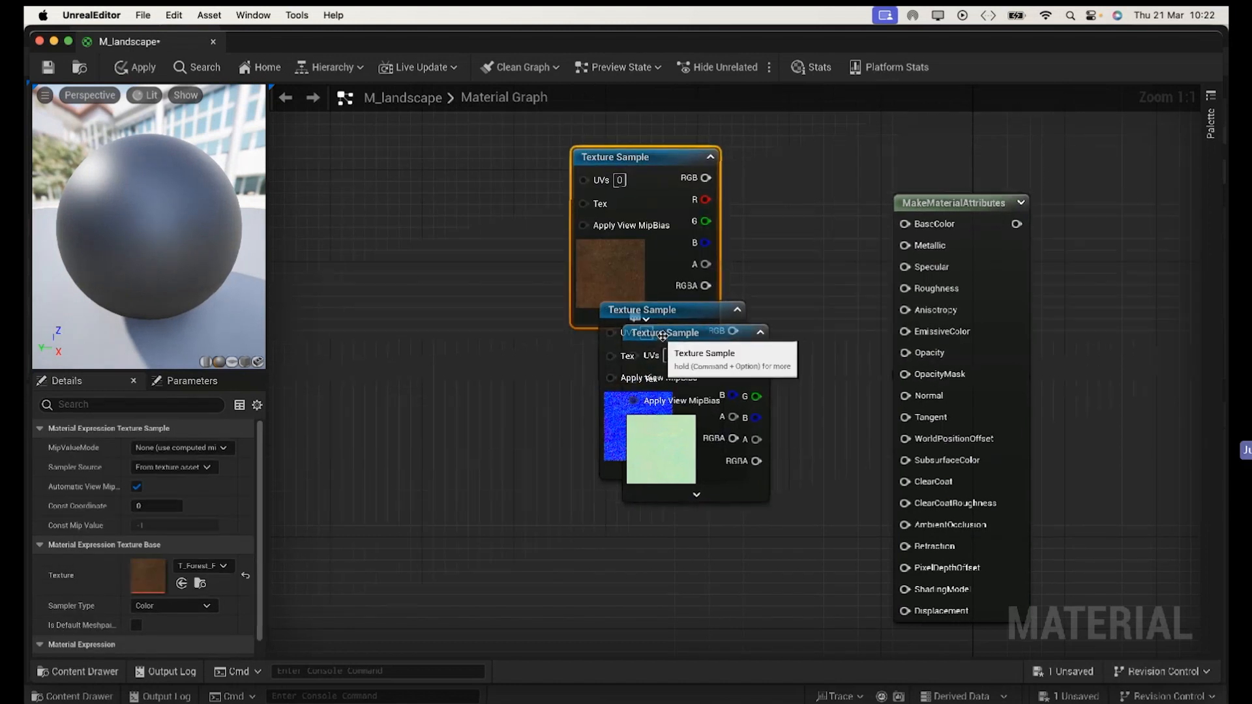
left_click_drag(665, 332, 466, 409)
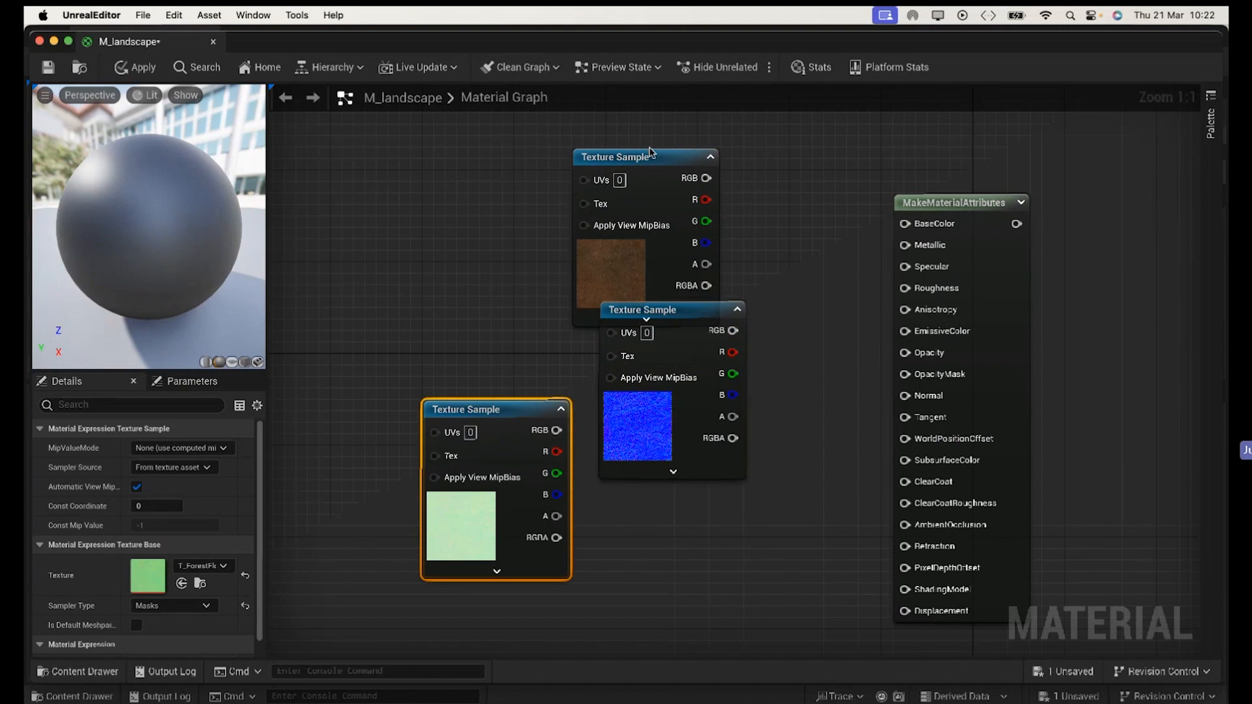
left_click_drag(648, 160, 660, 125)
left_click_drag(674, 317, 657, 315)
left_click_drag(493, 408, 652, 488)
Step: Set the Sampler Source of all three Texture Sample nodes to Shared: Wrap
left_click_drag(826, 574, 539, 204)
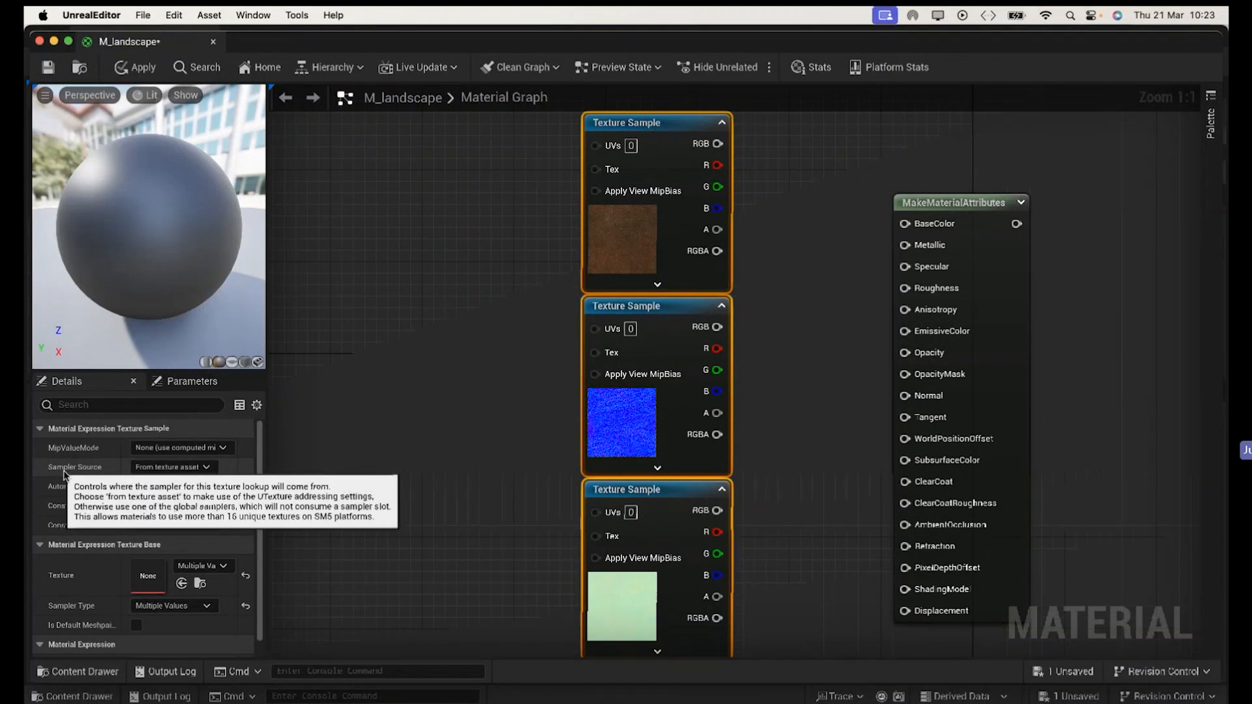
left_click(206, 468)
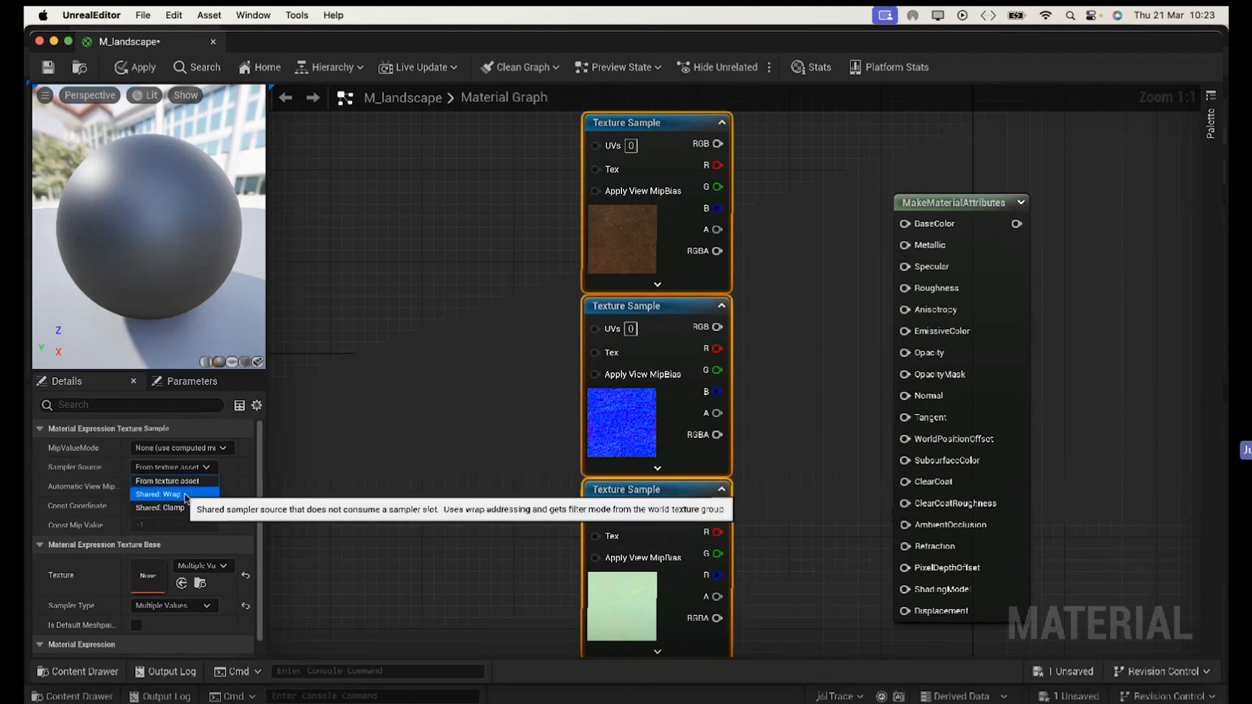
left_click(424, 294)
Step: Connect color RGB to BaseColor, normal RGB to Normal, and the ORDp texture's R to AmbientOcclusion and G to Roughness
left_click_drag(717, 143, 906, 224)
left_click_drag(716, 327, 906, 396)
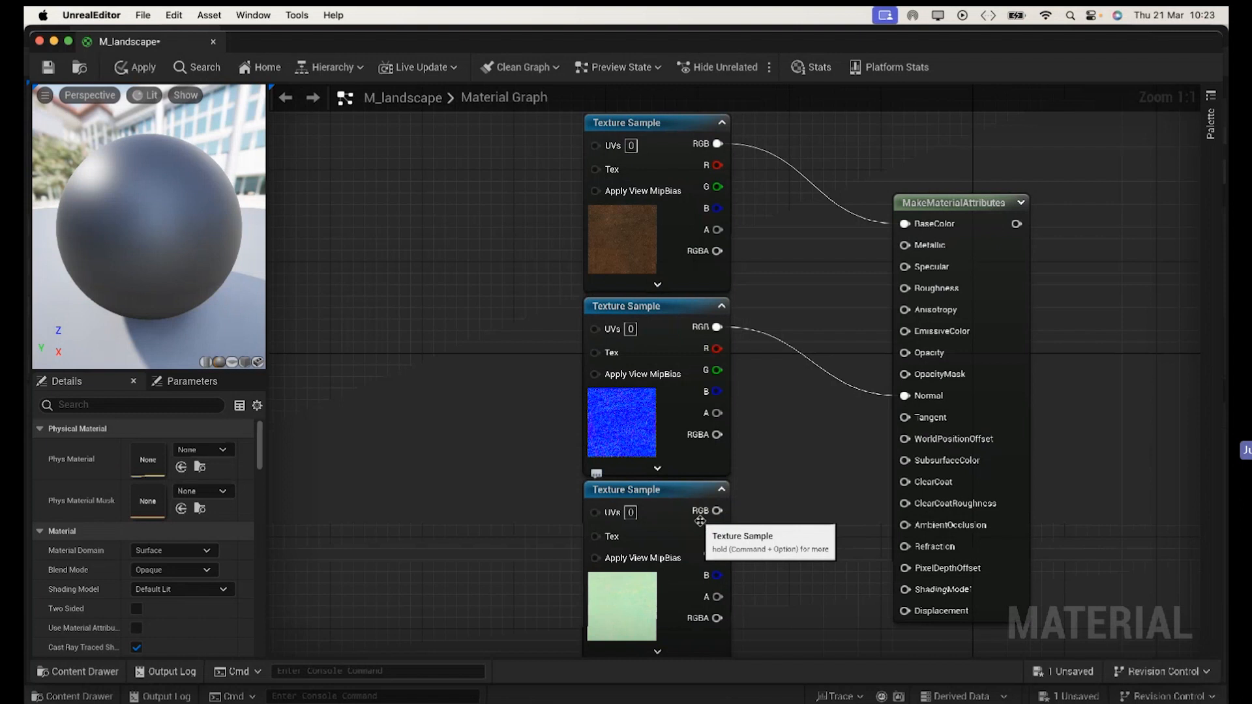
left_click_drag(717, 532, 908, 533)
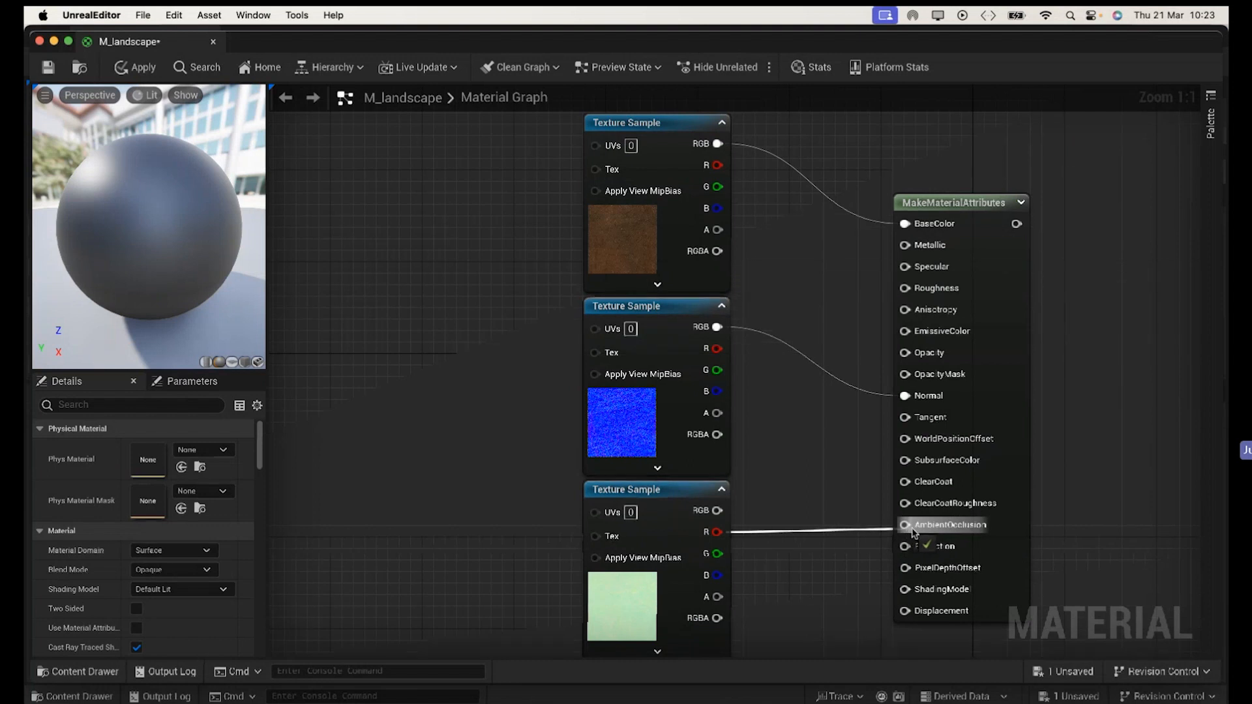
left_click_drag(718, 554, 906, 287)
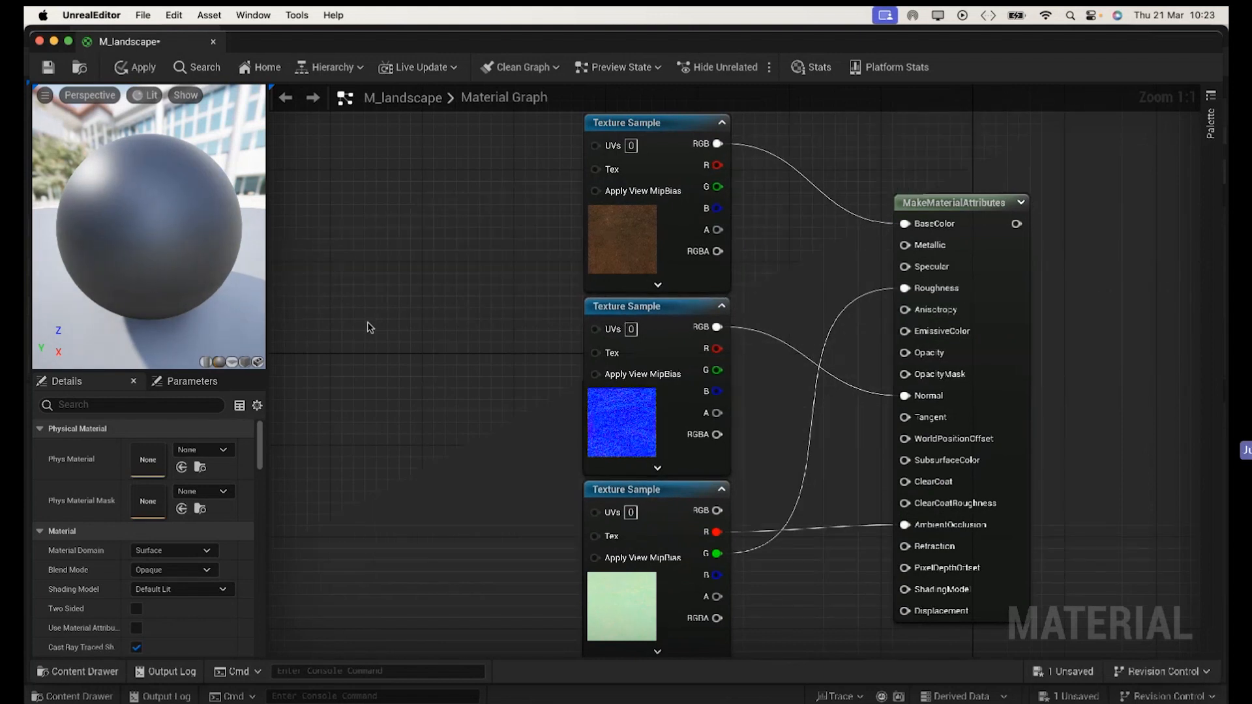
Step: Add a TextureCoordinate node and place it well to the left of the Texture Sample nodes
right_click(366, 264)
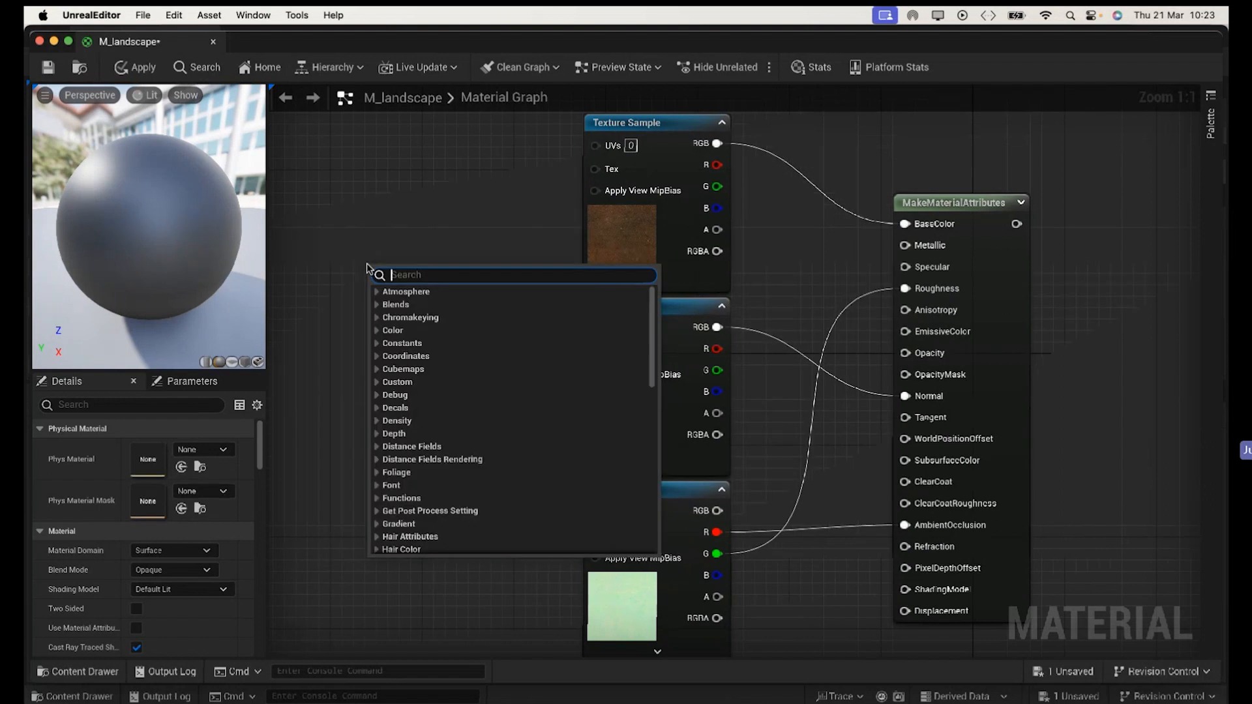
type("text")
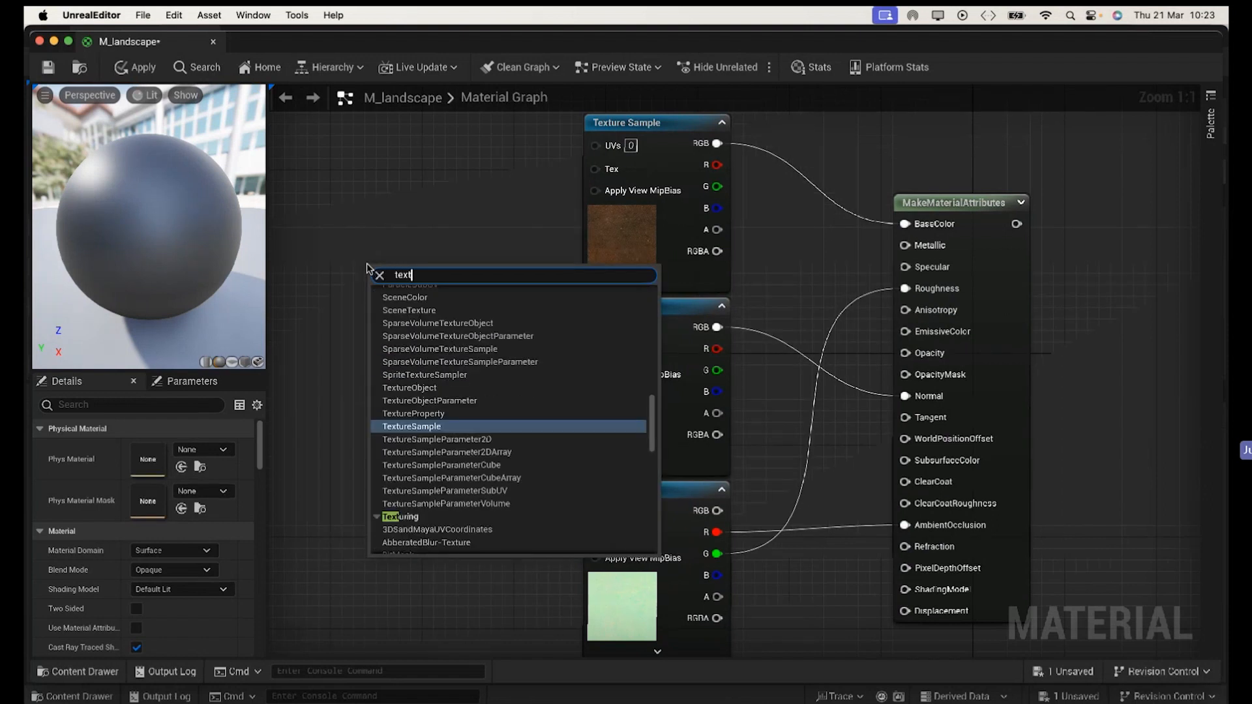
type("ure")
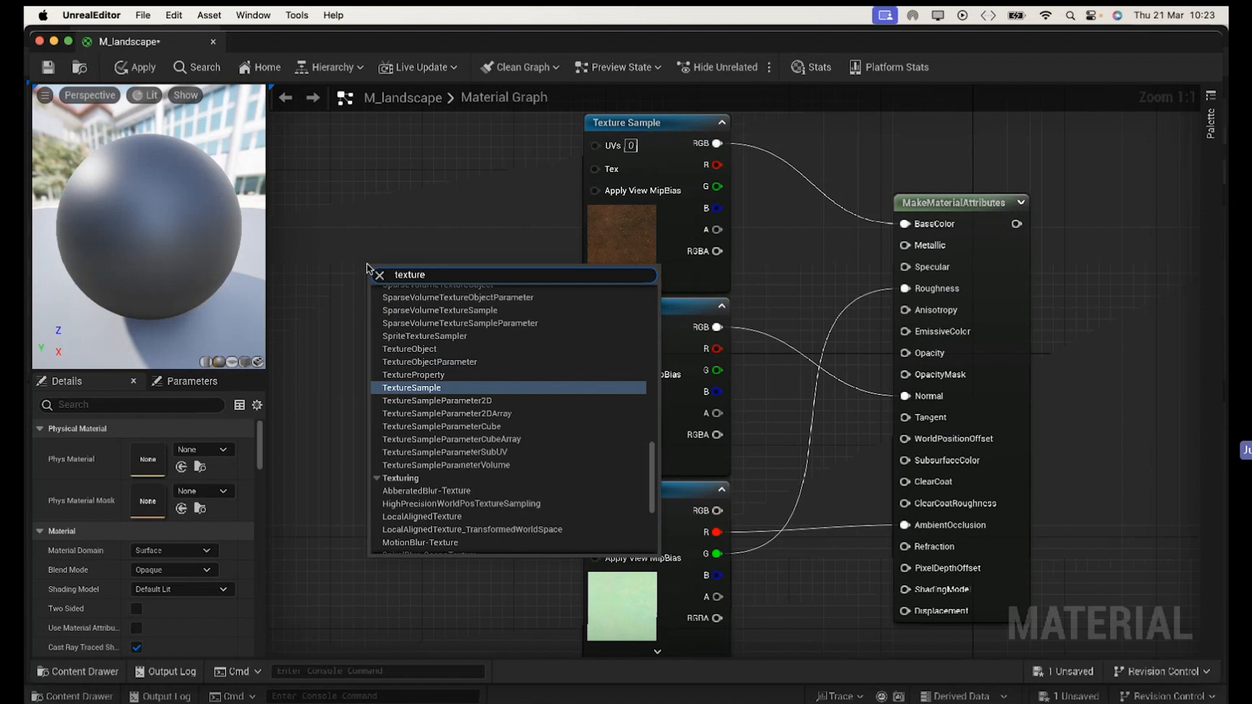
type("co")
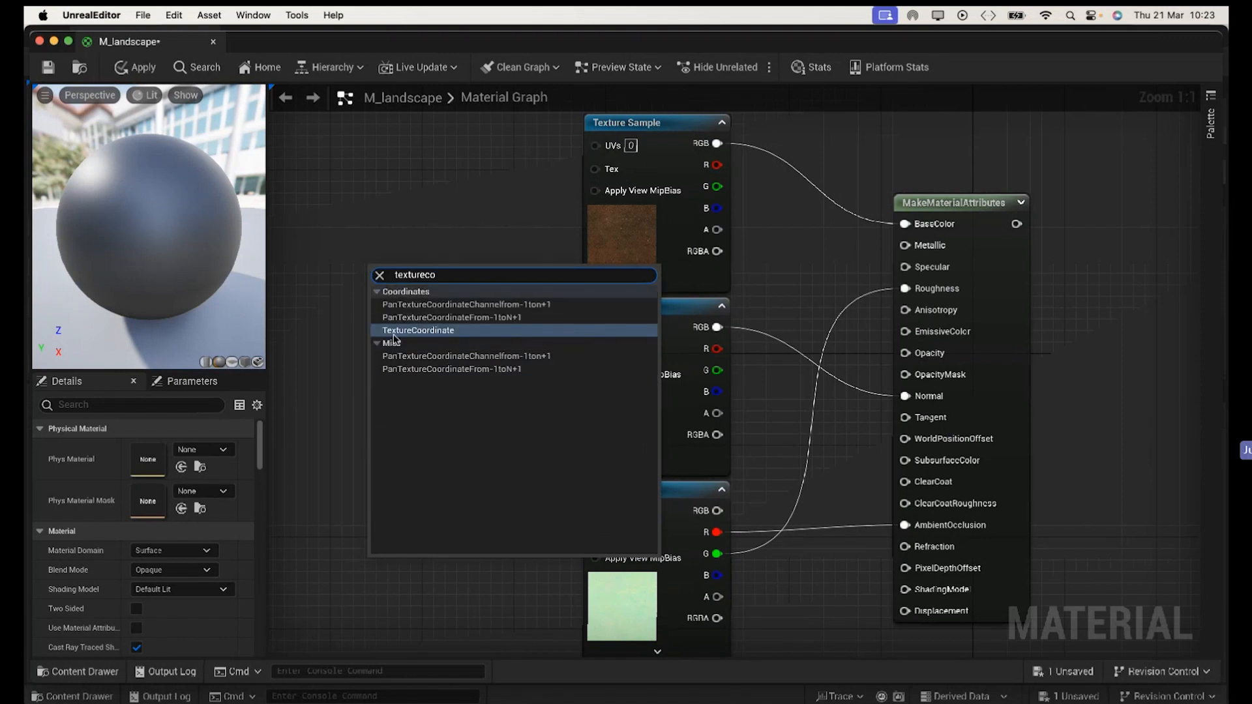
left_click(416, 330)
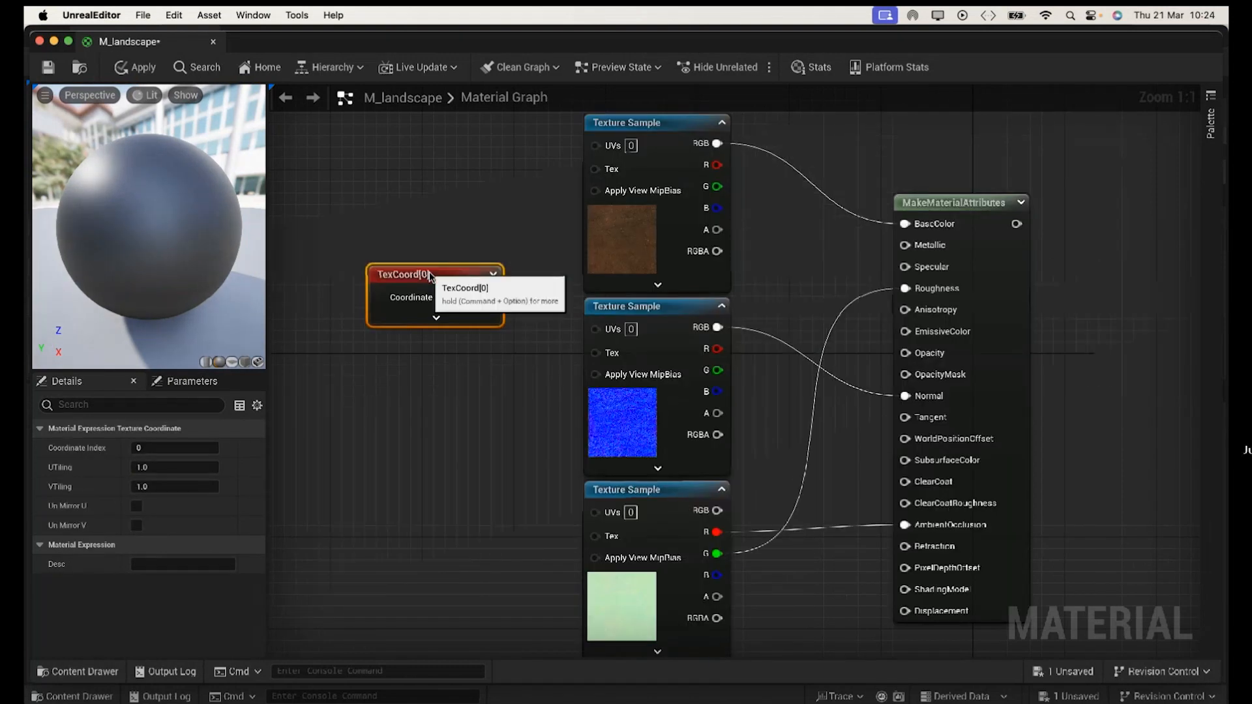
left_click_drag(427, 277, 353, 240)
right_click_drag(475, 542, 824, 530)
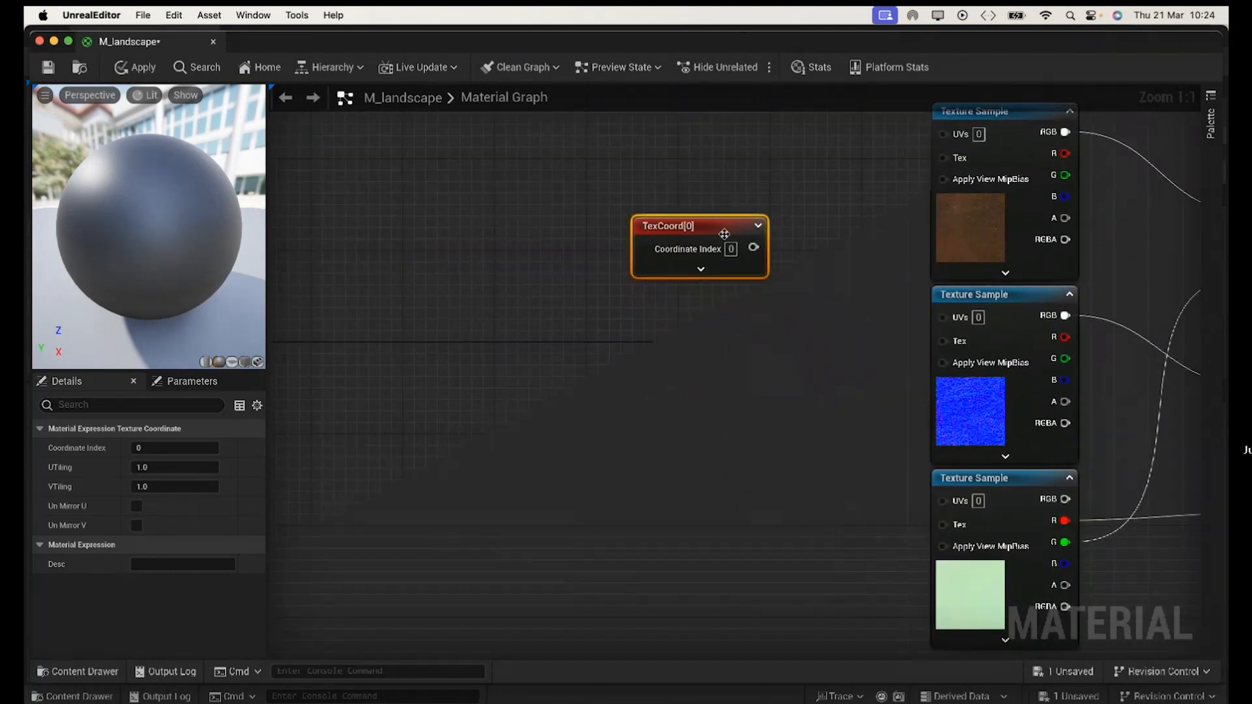
left_click_drag(734, 248, 549, 248)
left_click(674, 401)
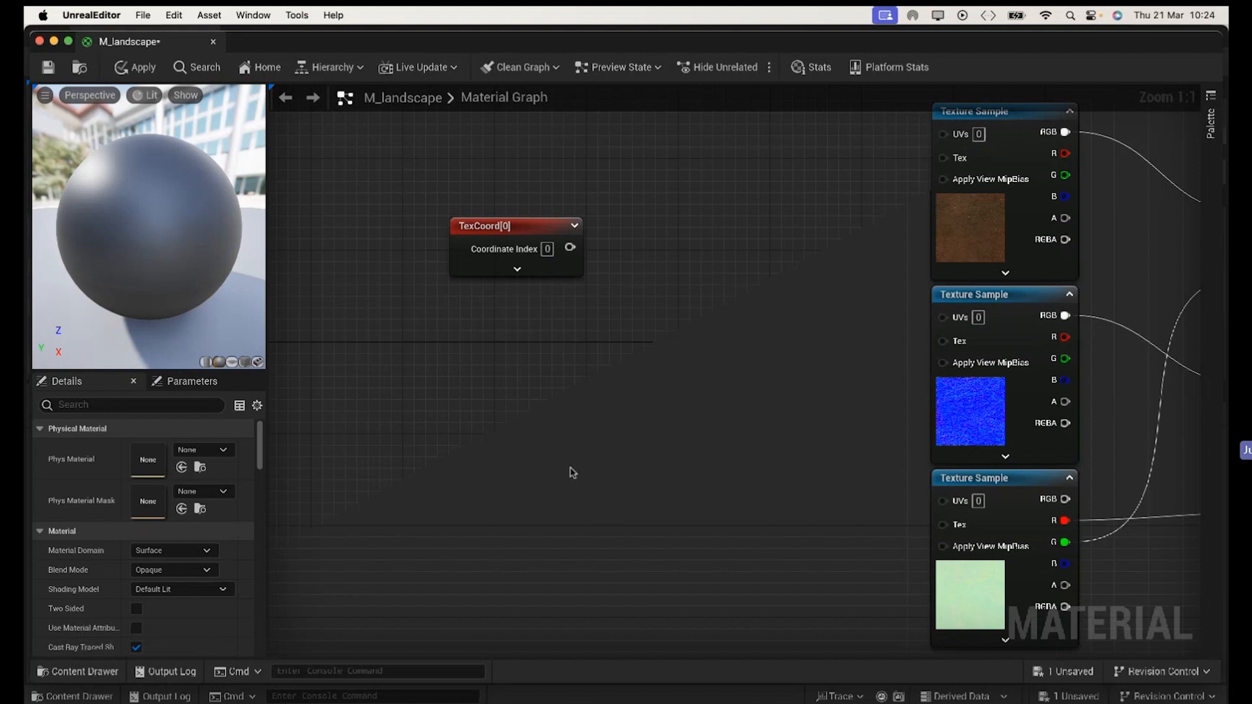
Step: Add a constant, convert it to a parameter named Tiling, and place it below the TexCoord node
left_click(530, 441)
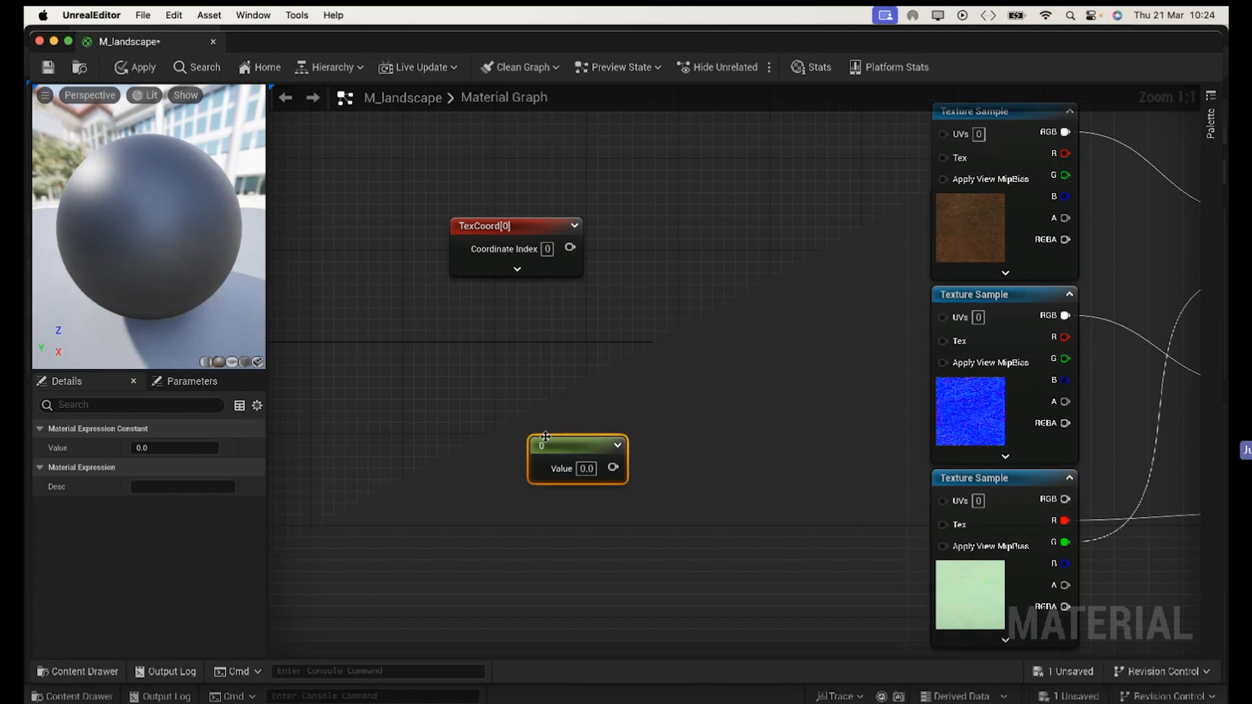
right_click(560, 442)
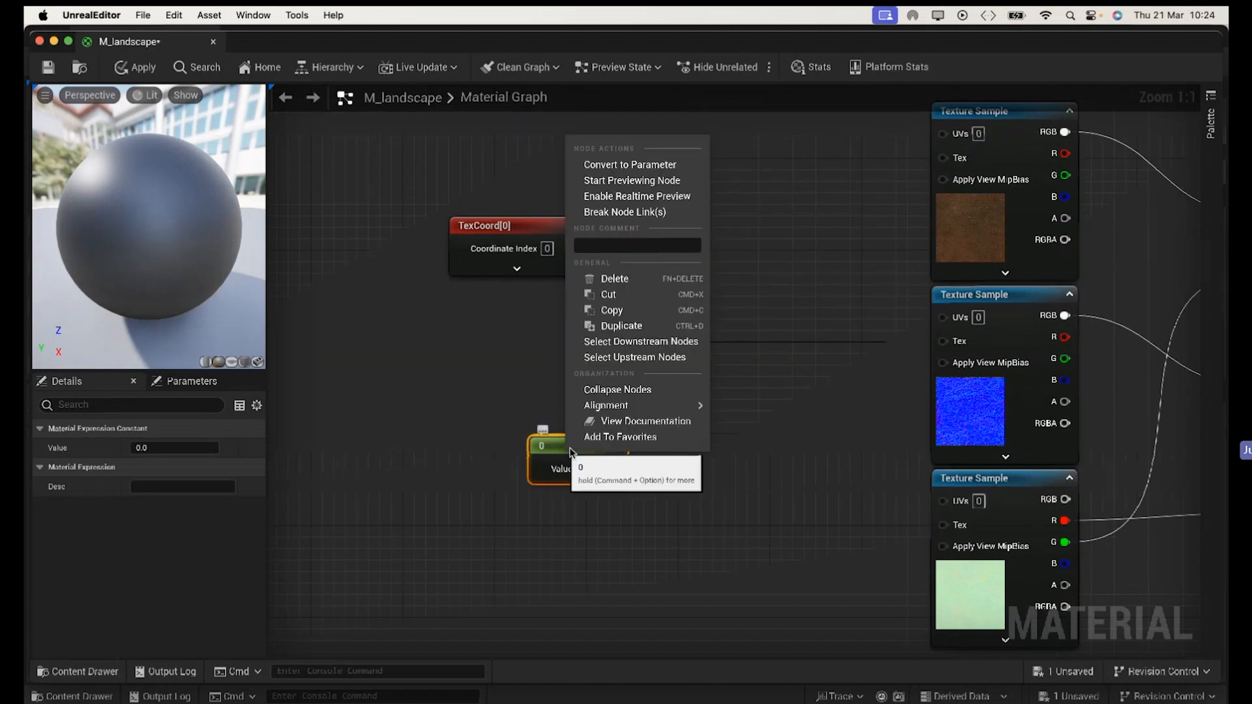
left_click(629, 164)
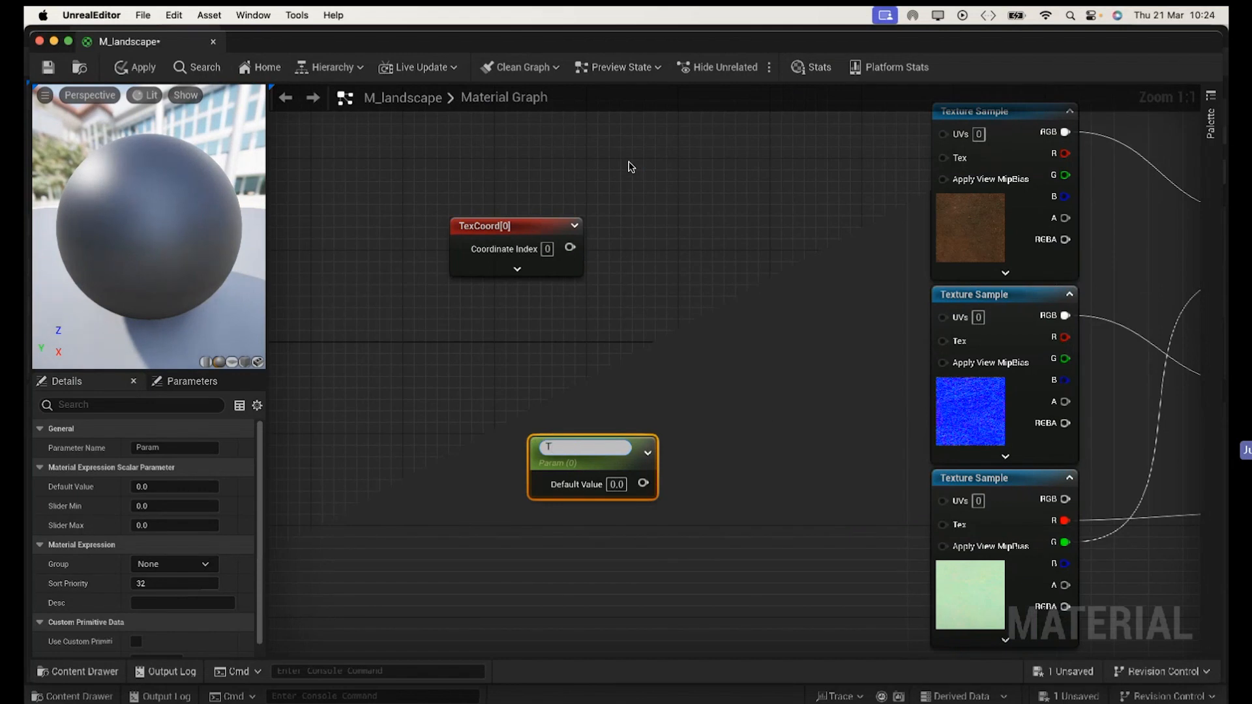
key("Return")
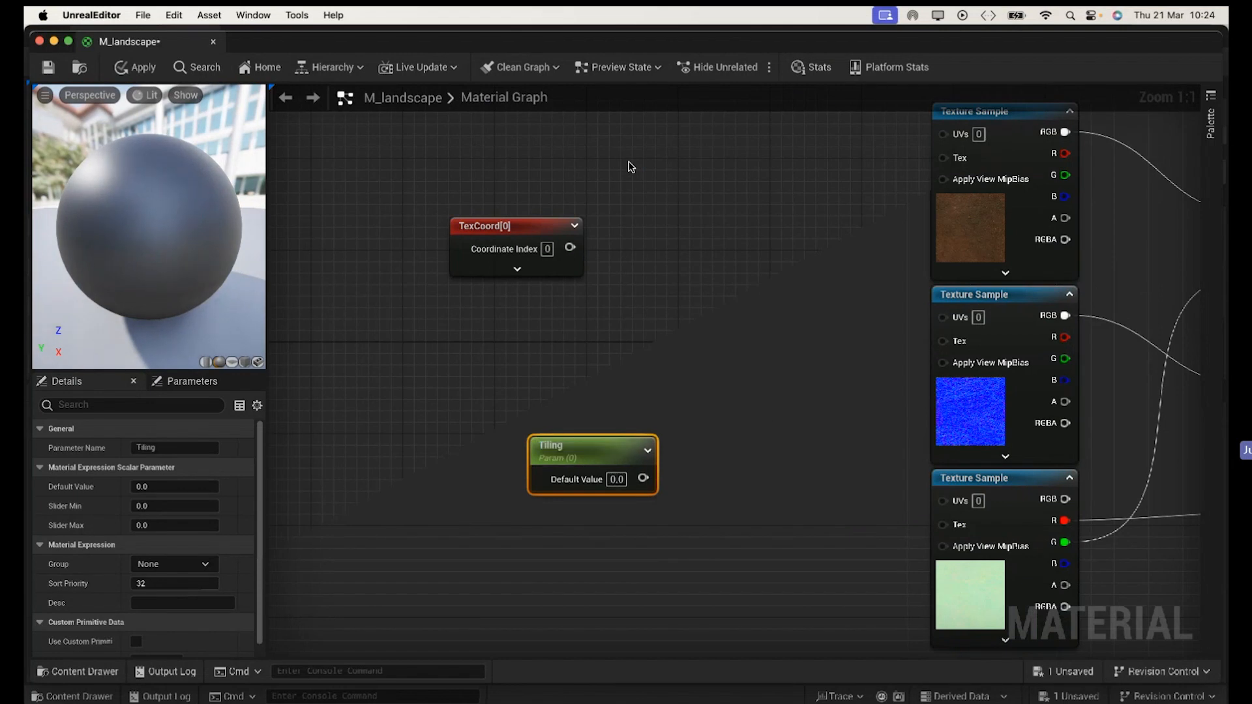
left_click_drag(583, 445, 503, 387)
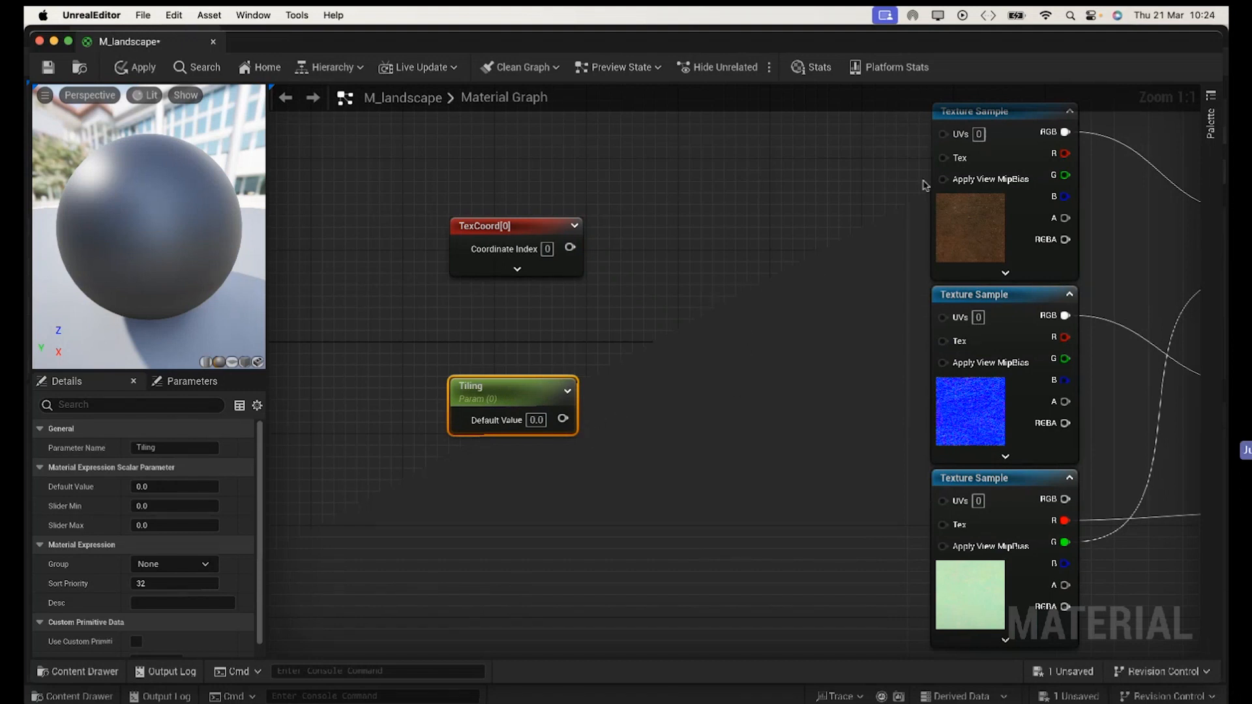
Step: Add a Multiply node between TexCoord and the Texture Samples, and connect TexCoord to its A input
right_click(731, 328)
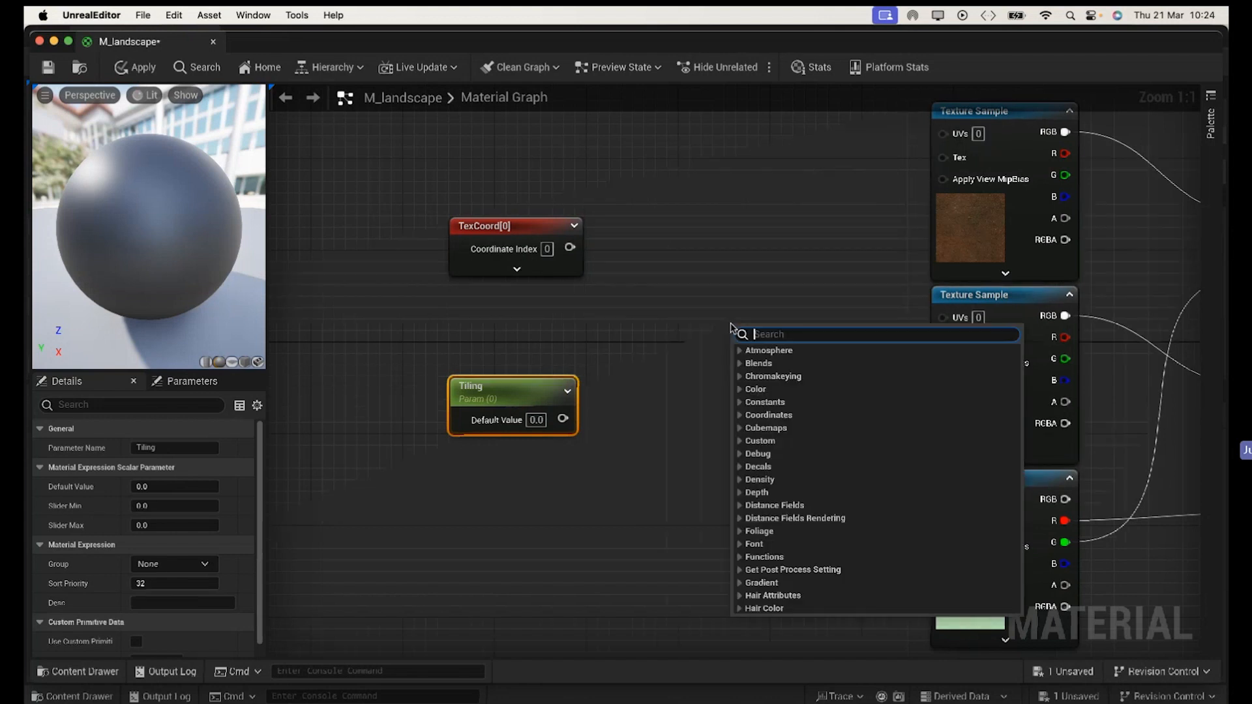
type("mul")
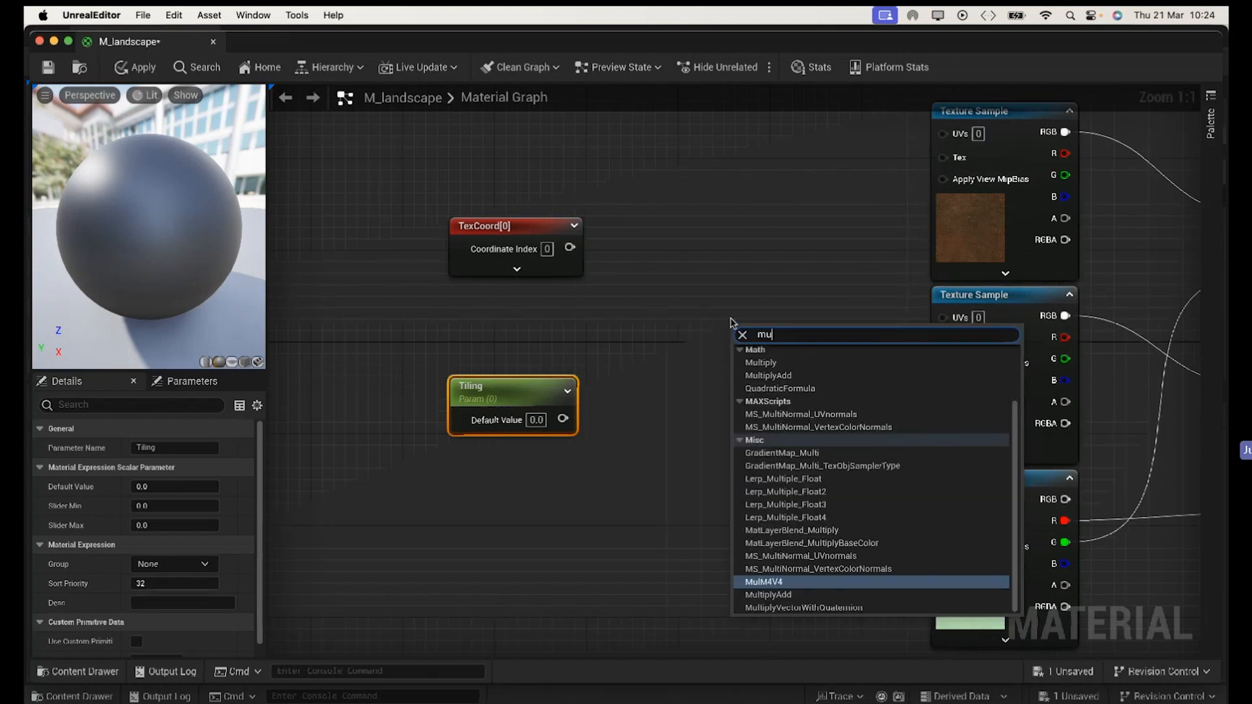
type("ti")
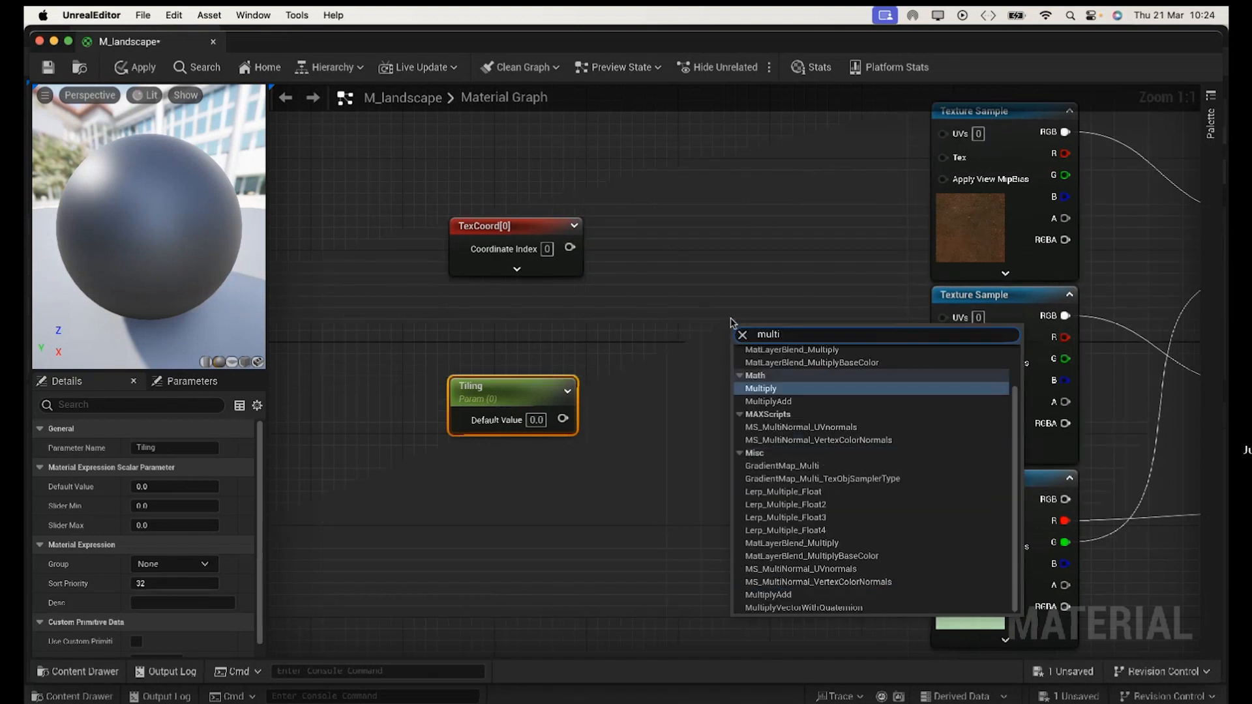
left_click(781, 390)
left_click_drag(571, 249, 753, 358)
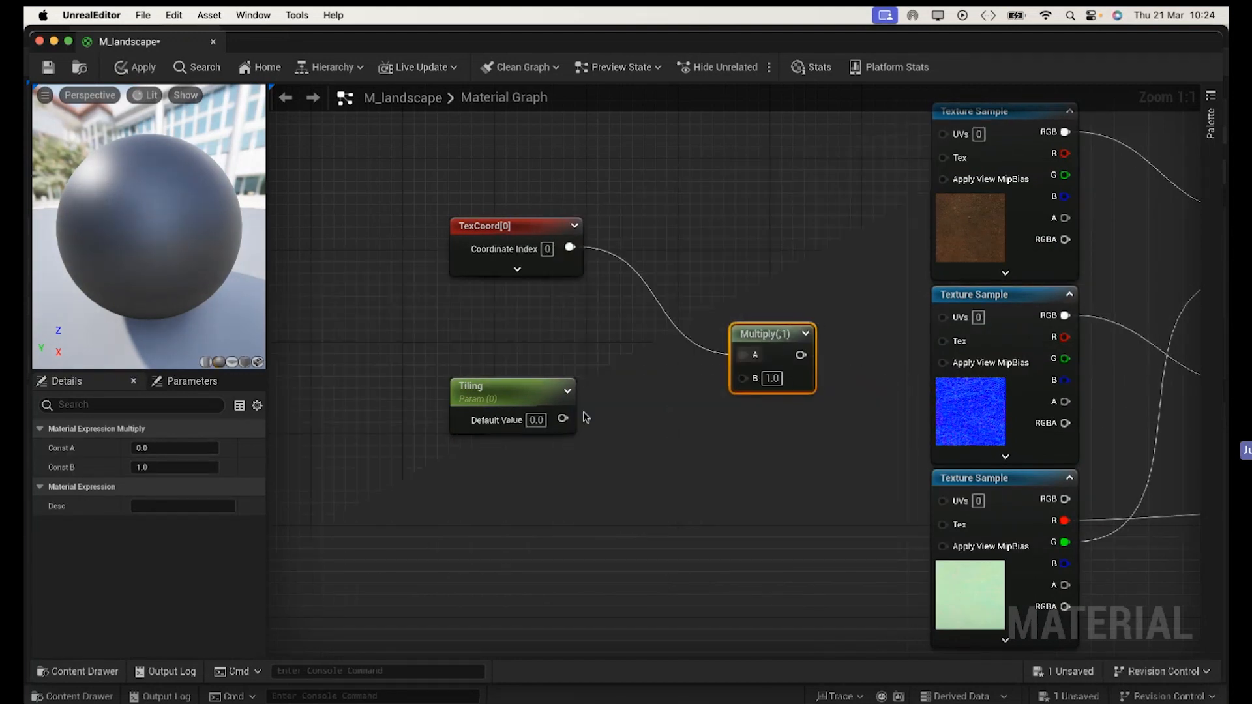
Step: Connect Tiling to Multiply's B input and the Multiply output to the UVs of all three Texture Sample nodes
left_click_drag(563, 420, 943, 135)
left_click_drag(786, 356, 943, 317)
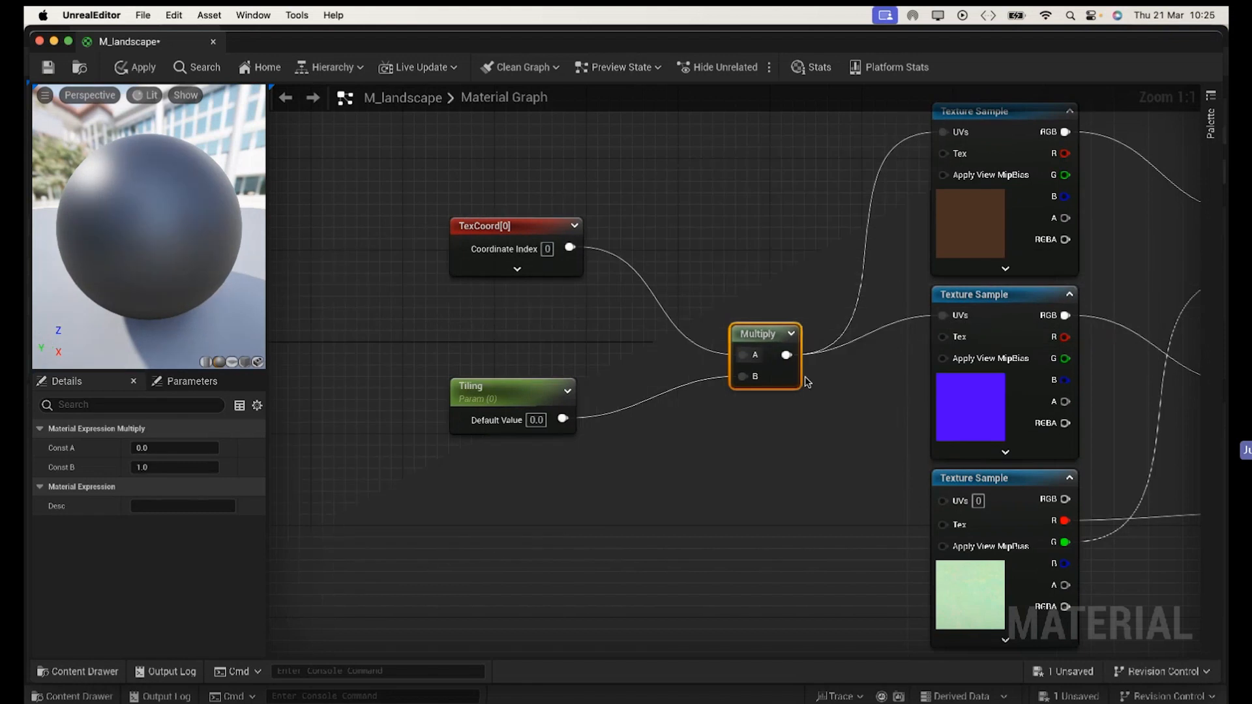
left_click_drag(787, 356, 950, 502)
Step: Duplicate the three Texture Samples with their MakeMaterialAttributes node and place the copies directly below the originals
scroll(863, 518, "down", 5)
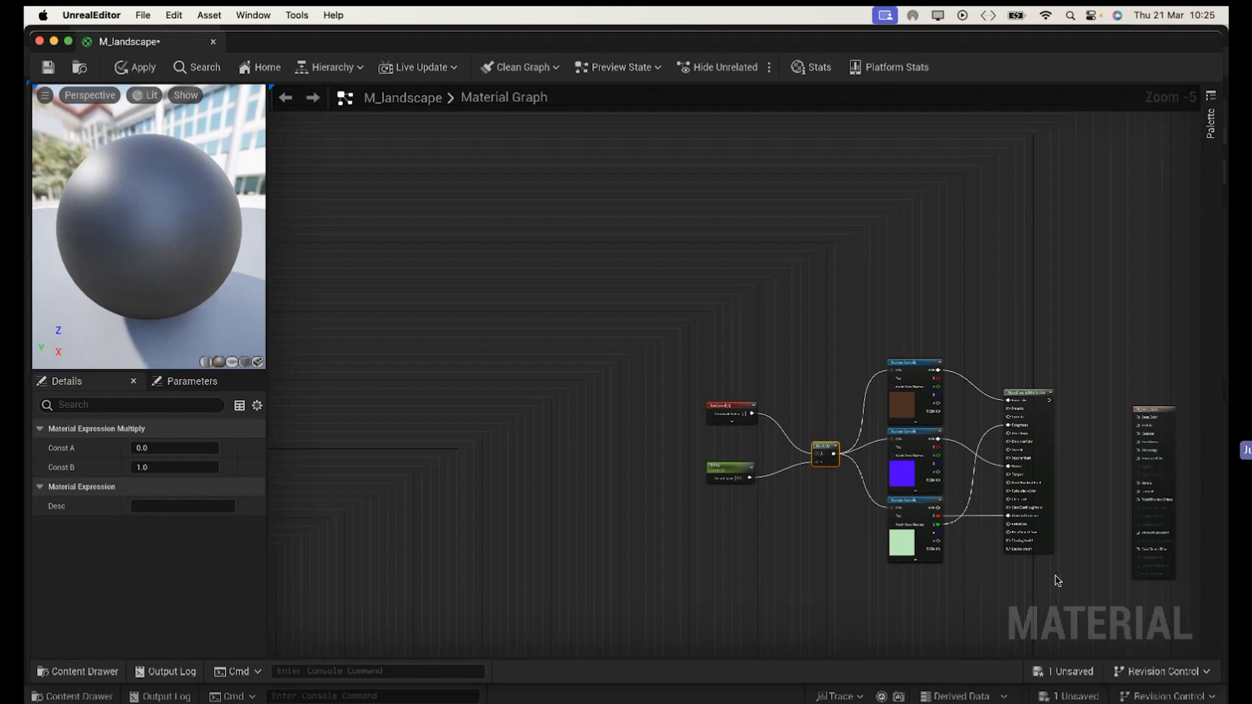
scroll(1058, 585, "down", 4)
scroll(1043, 580, "up", 10)
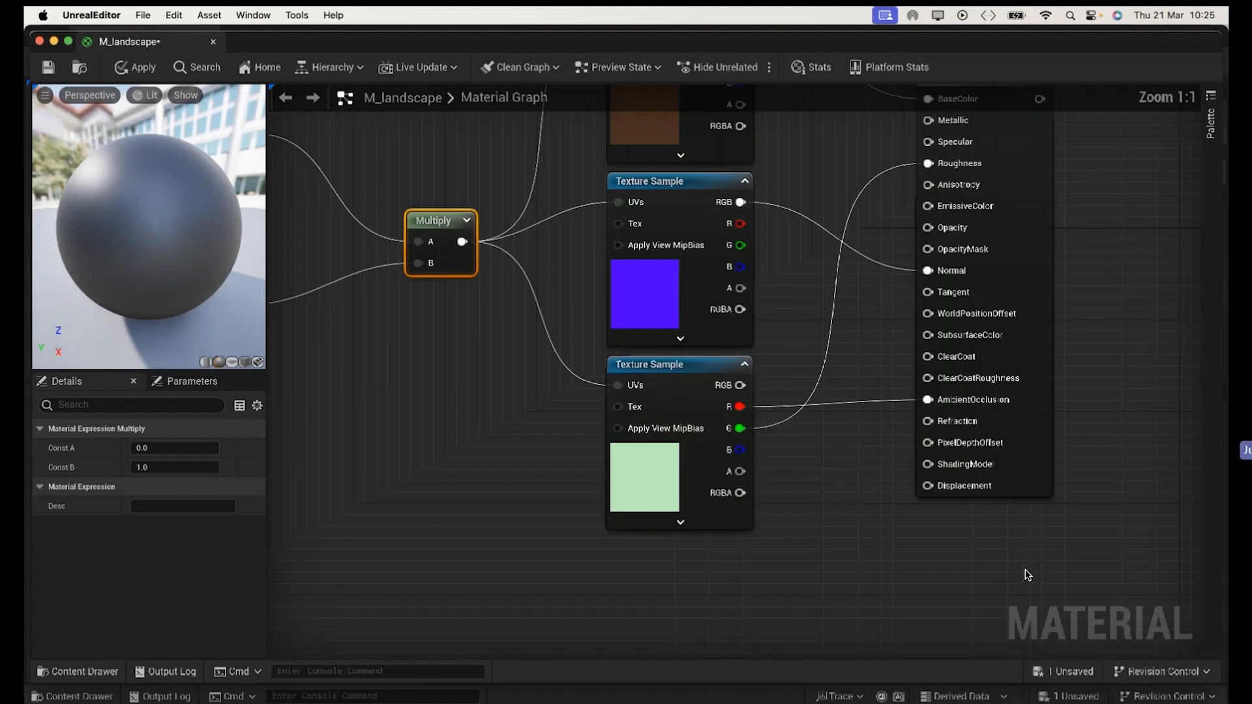
scroll(1026, 573, "down", 6)
scroll(1000, 564, "up", 1)
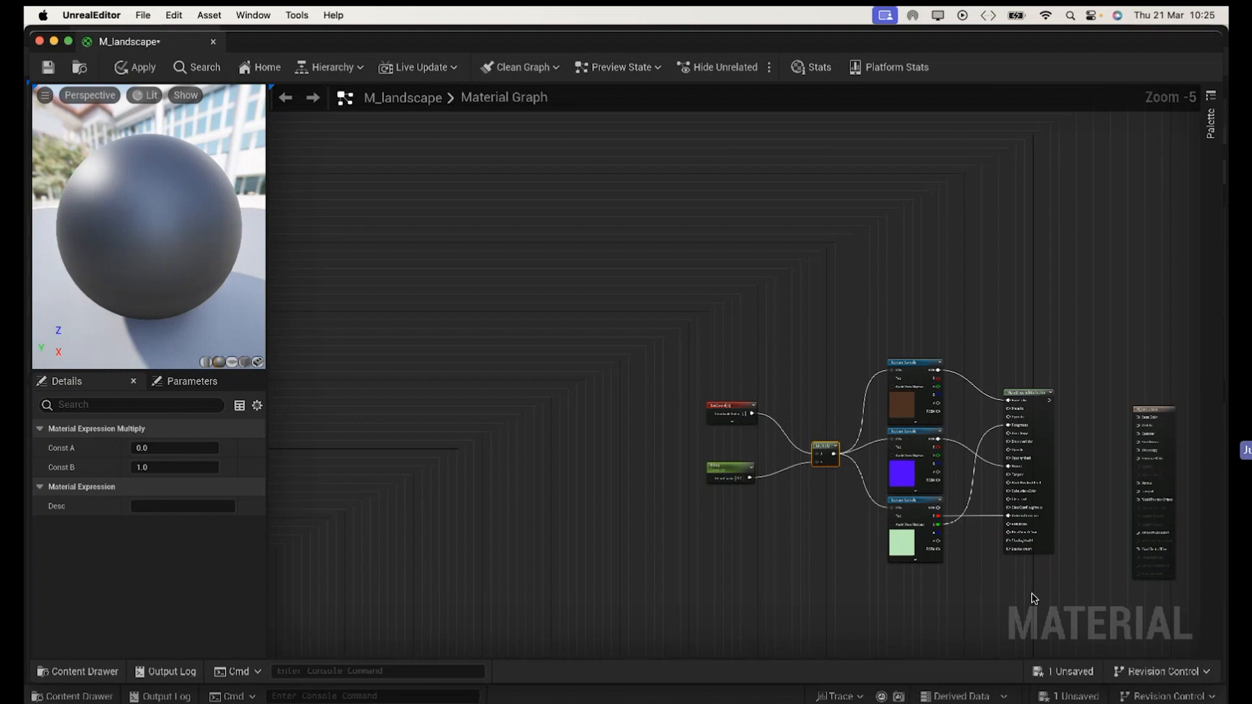
left_click_drag(942, 603, 736, 488)
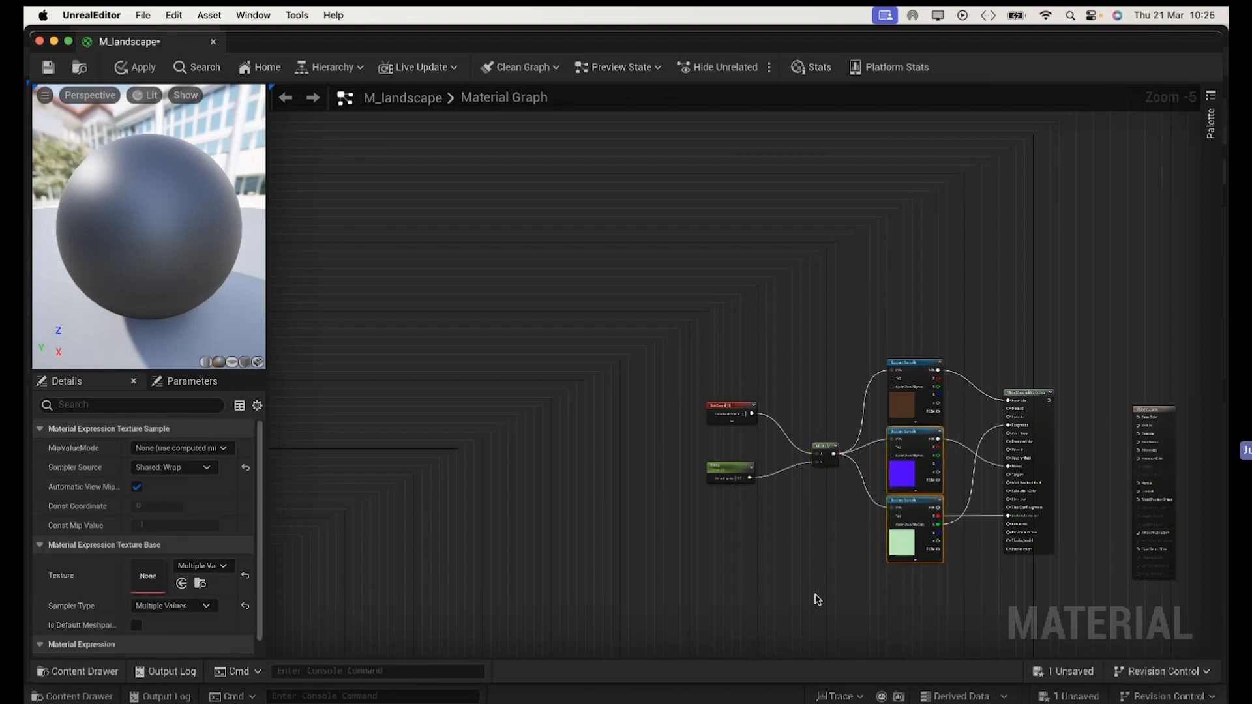
left_click(991, 618)
right_click_drag(991, 618, 671, 438)
left_click_drag(544, 146, 771, 417)
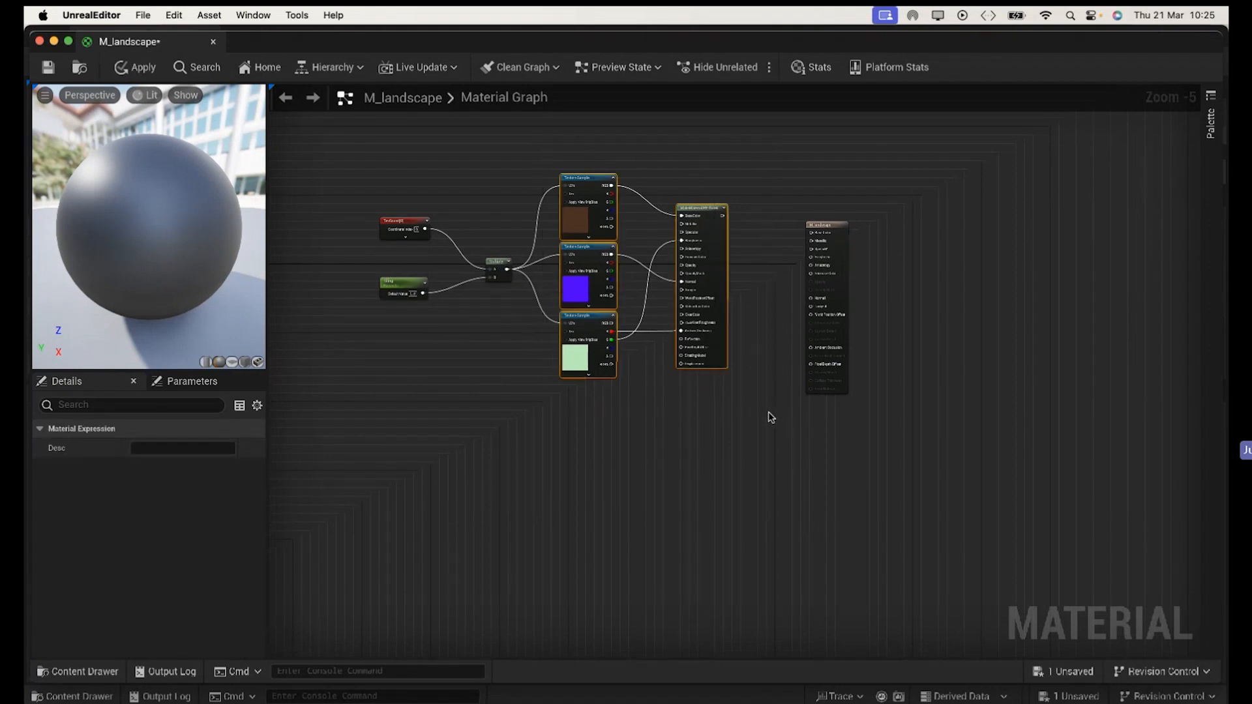
key("super+d")
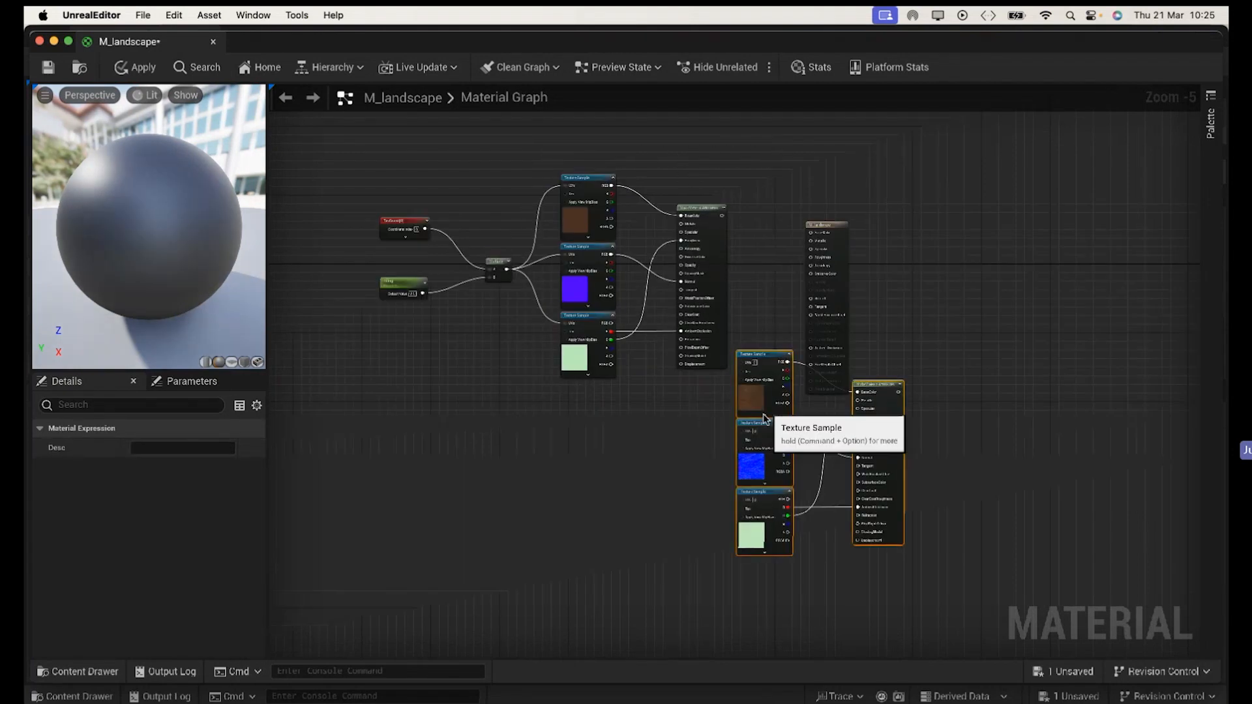
left_click_drag(763, 363, 587, 411)
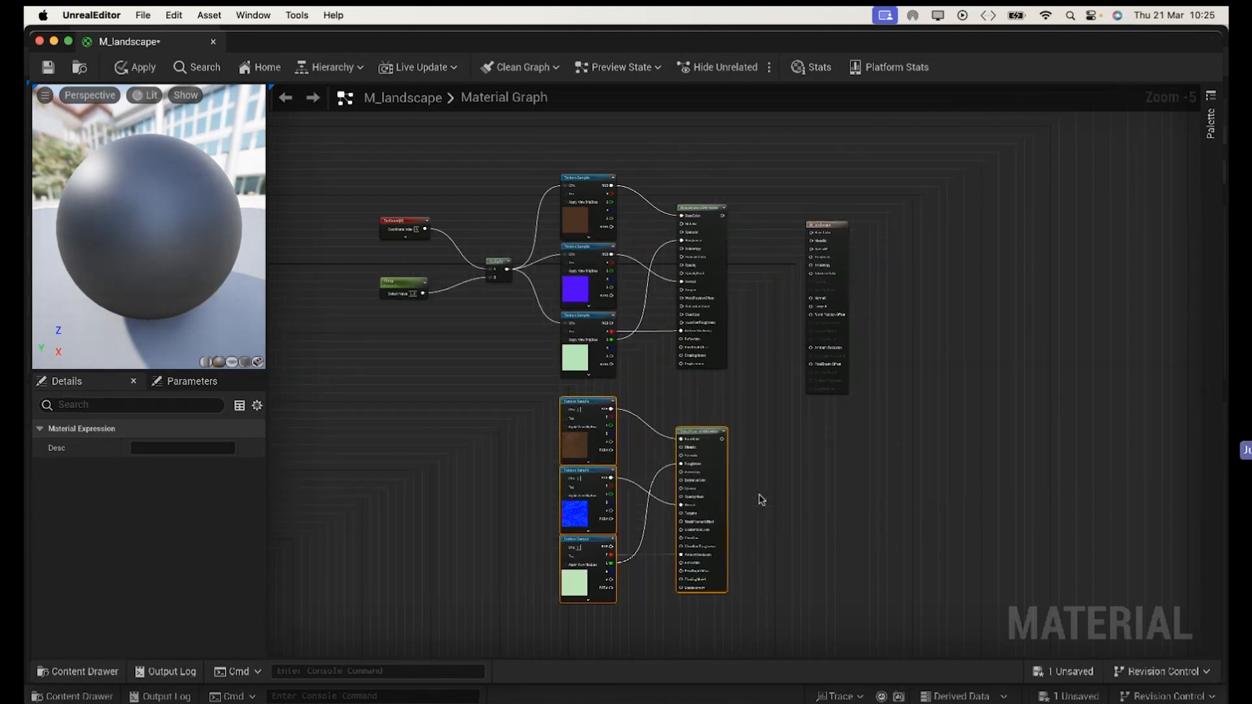
Step: Assign the T_Ground_Roots_vdfmefug_2K_D texture from the Ground_Roots folder to the duplicated base color Texture Sample
scroll(761, 500, "up", 5)
right_click_drag(758, 492, 998, 453)
left_click(715, 354)
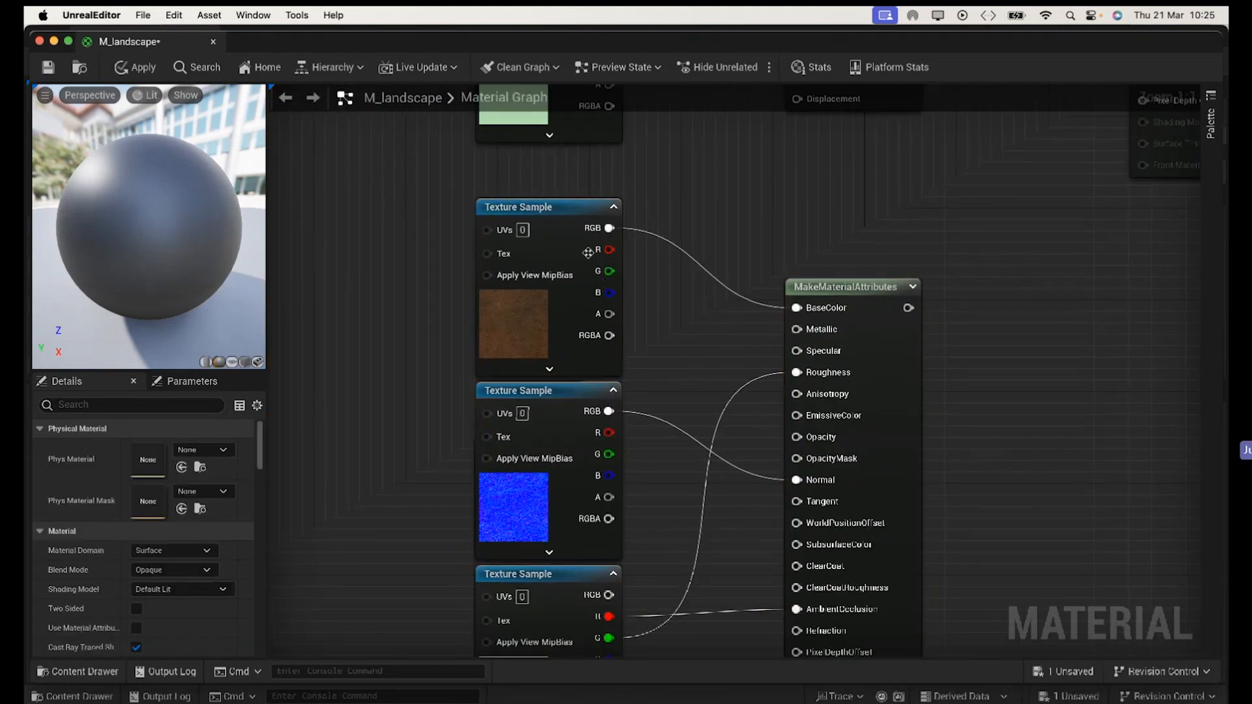
left_click(504, 334)
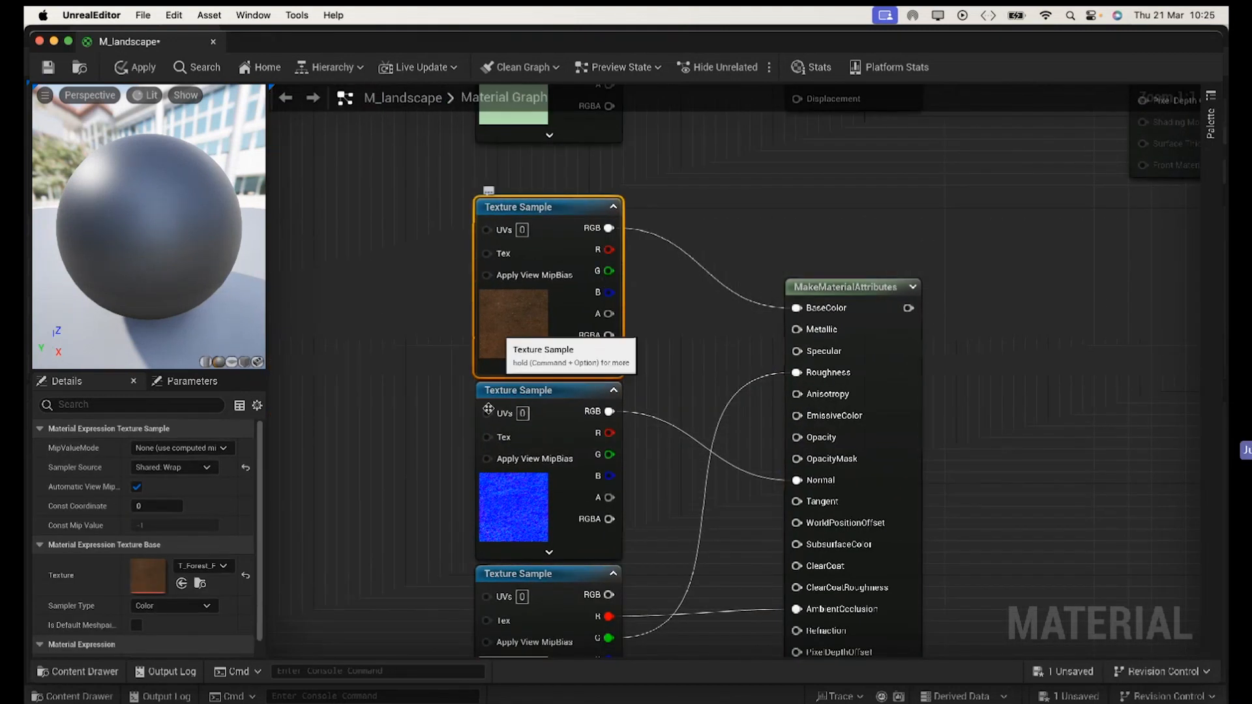
left_click(70, 672)
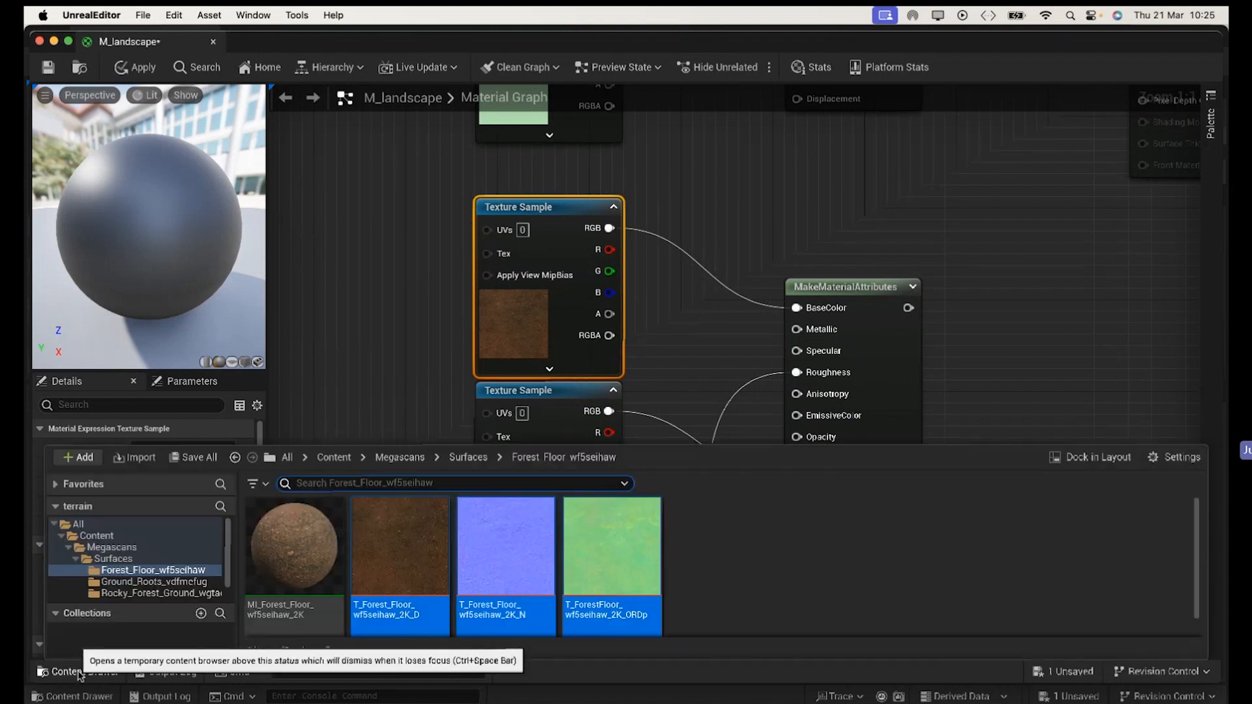
left_click(153, 582)
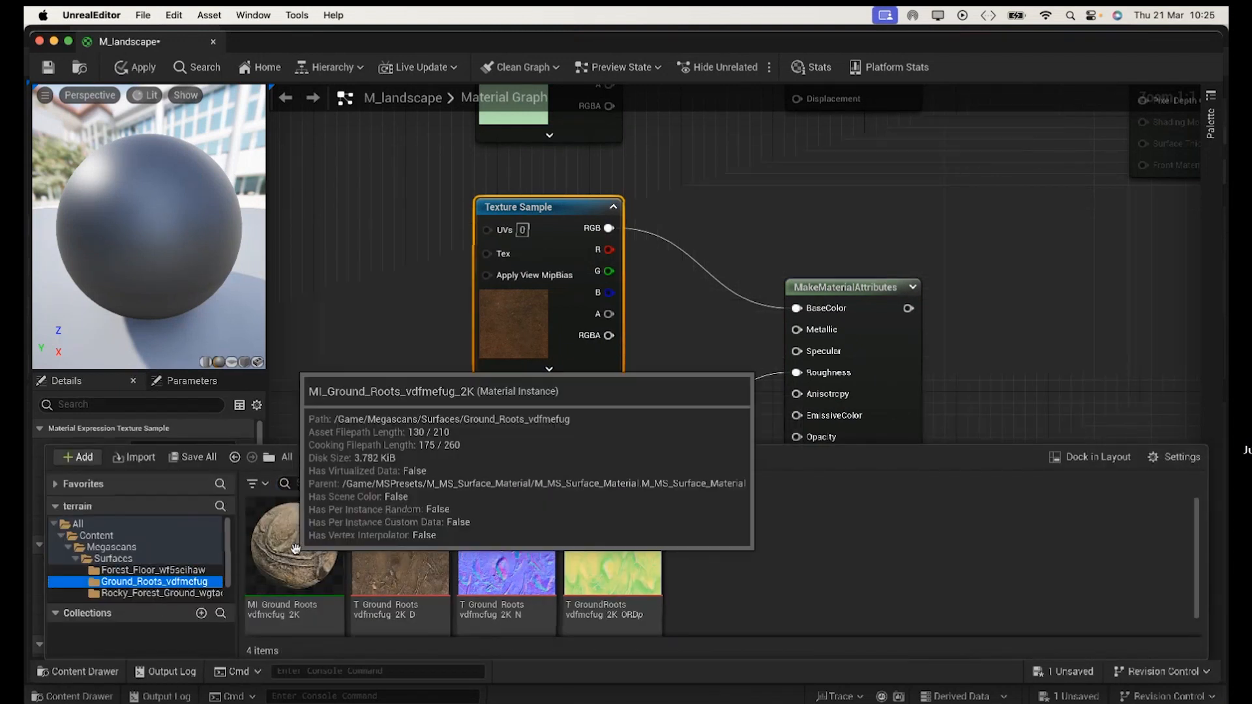
left_click(404, 566)
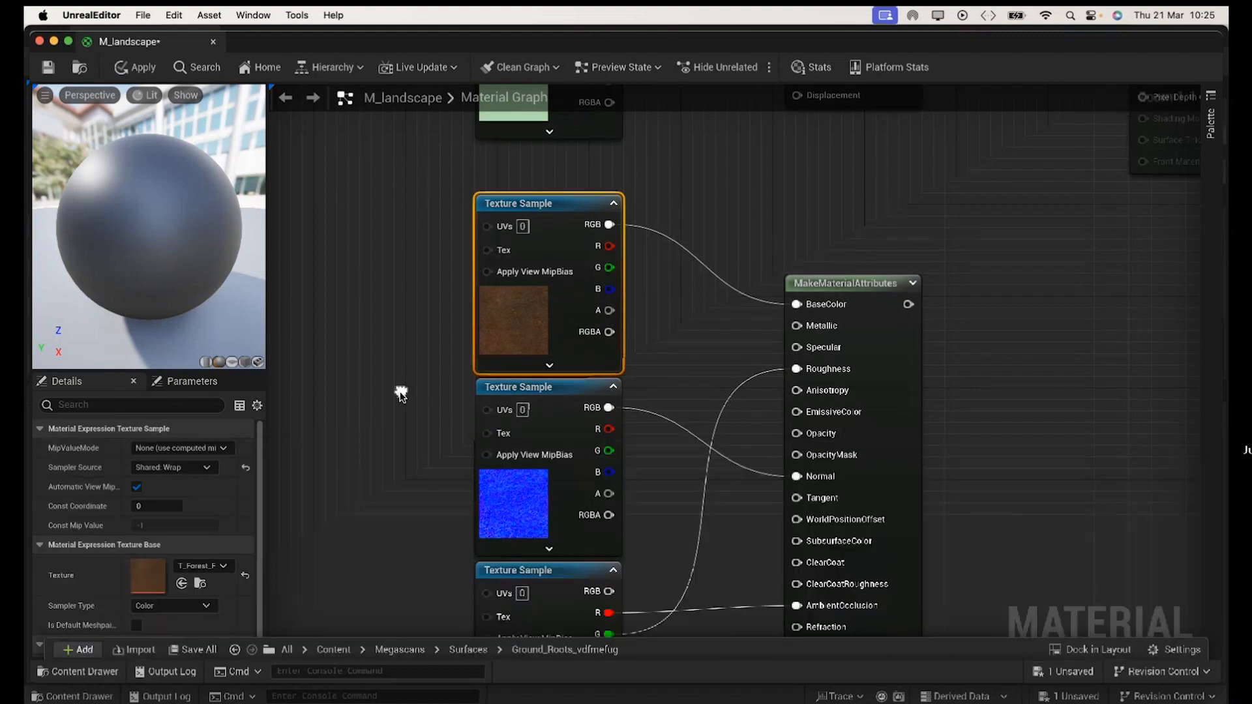
right_click_drag(400, 391, 452, 205)
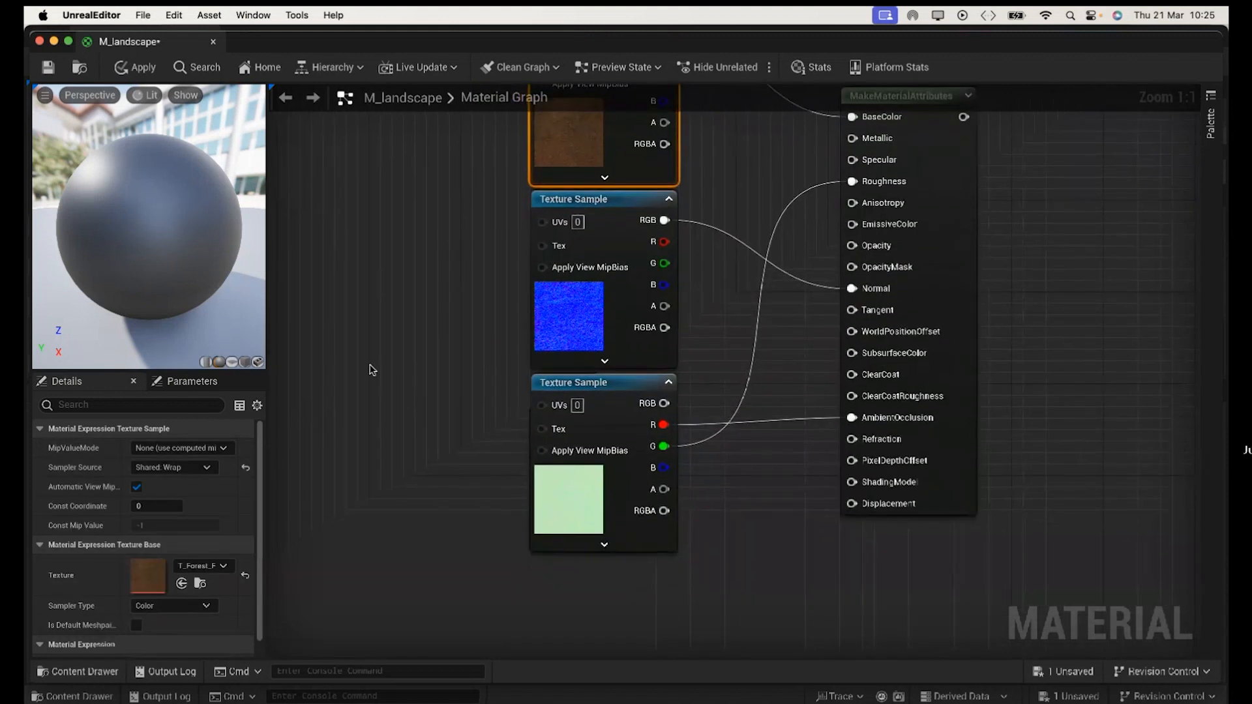
left_click(182, 584)
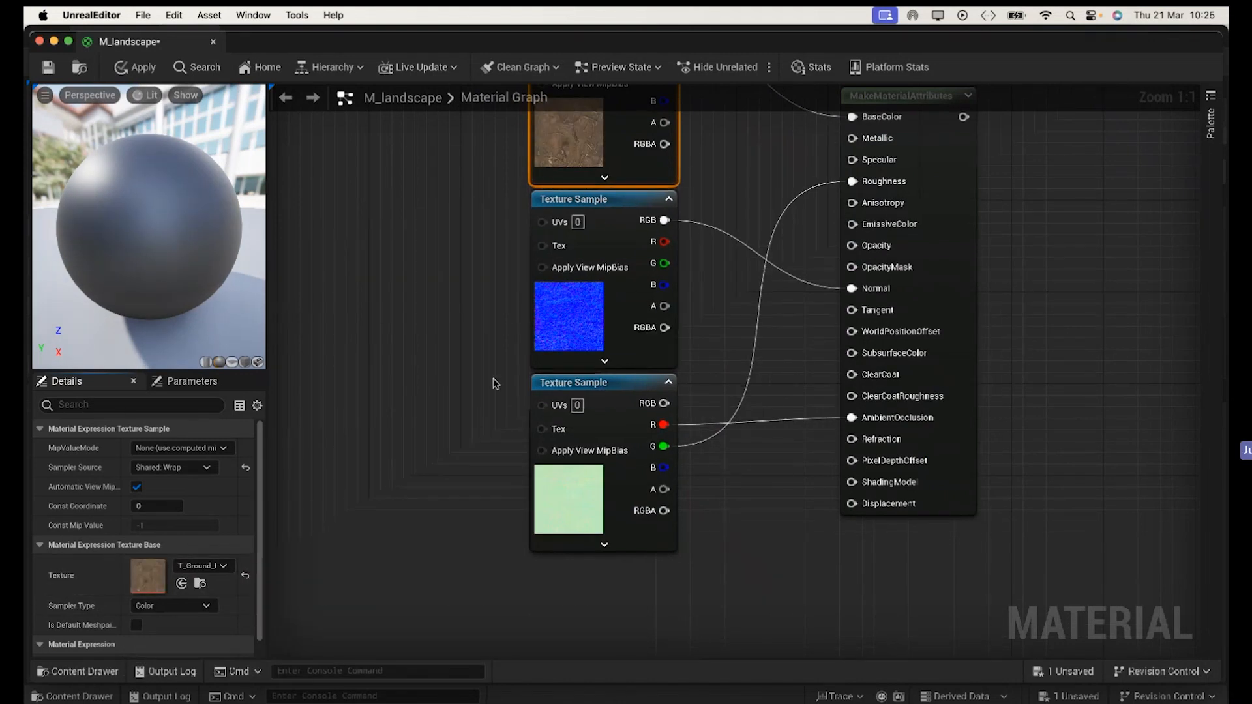
Step: Add the T_Ground_Roots_vdfmefug_2K_N texture as a Texture Sample and place it to the left of the duplicated normal sample
left_click(575, 317)
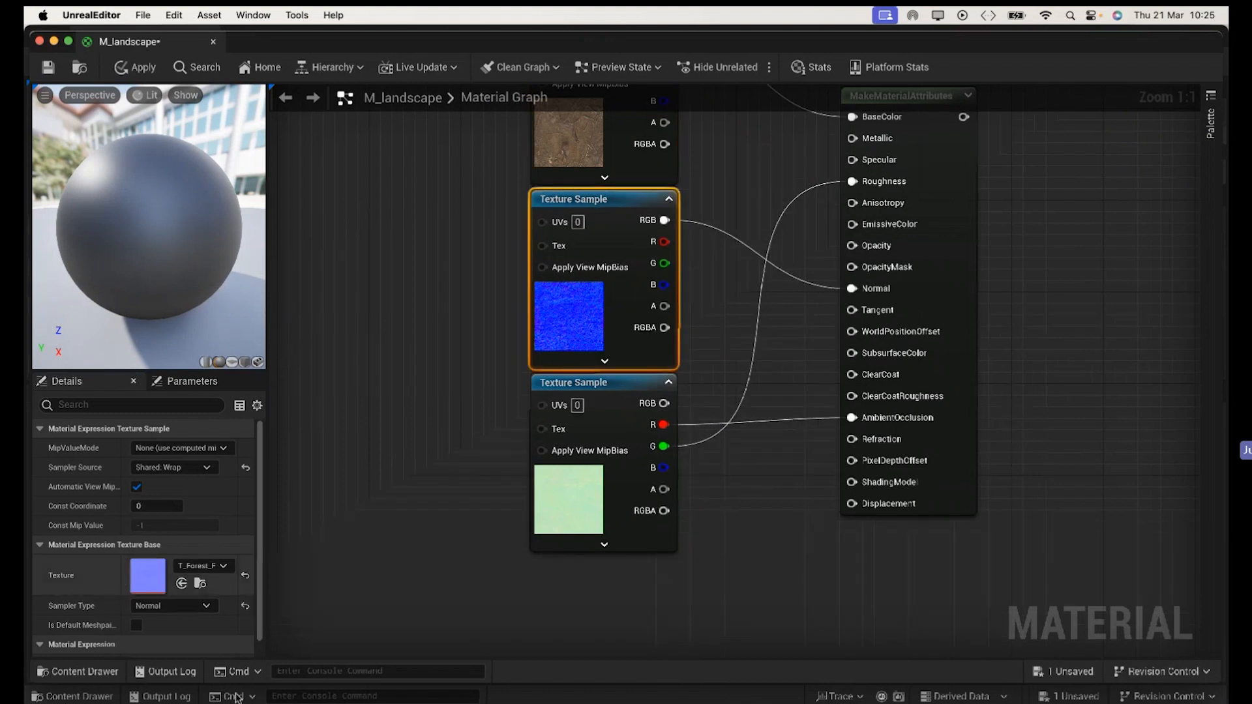
left_click(65, 672)
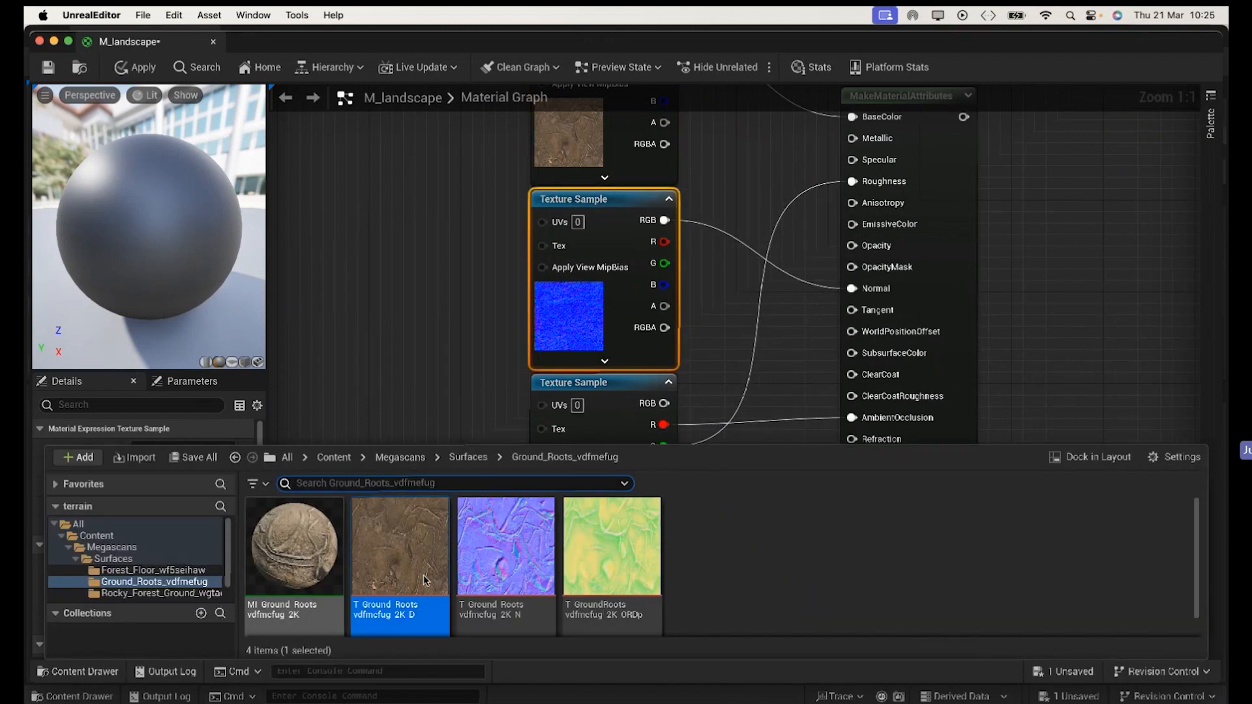
left_click(491, 555)
left_click(443, 409)
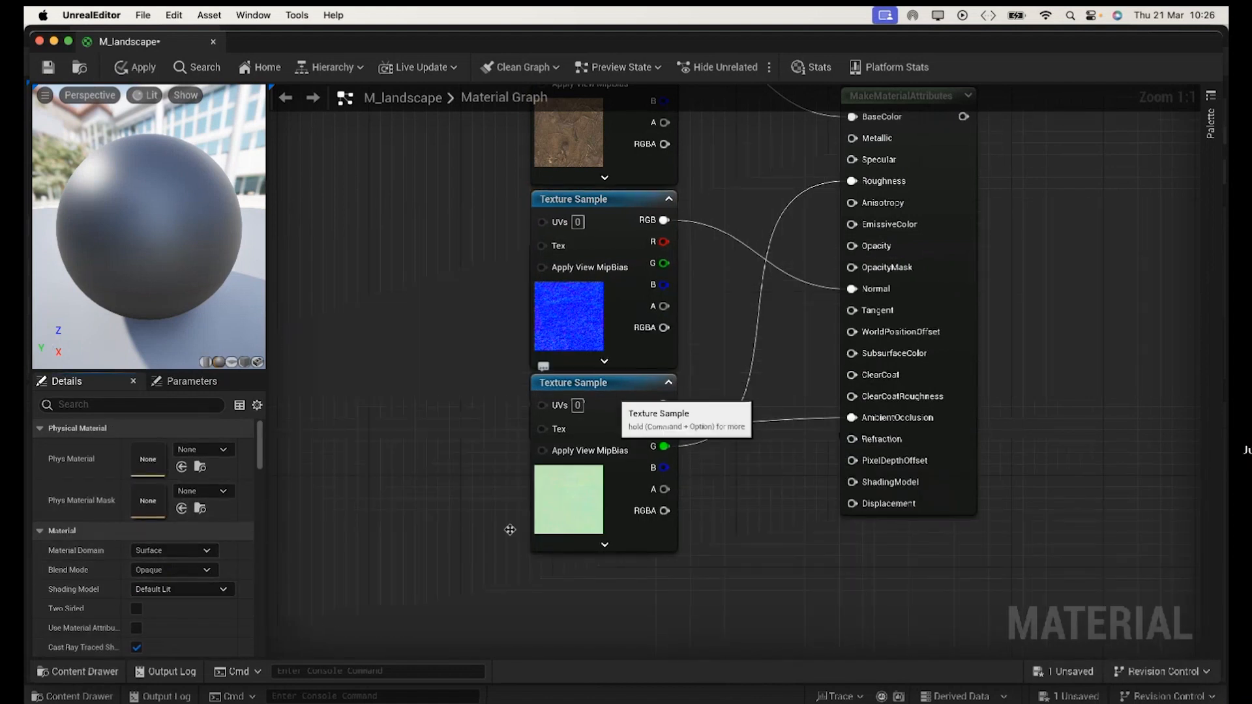
left_click(91, 672)
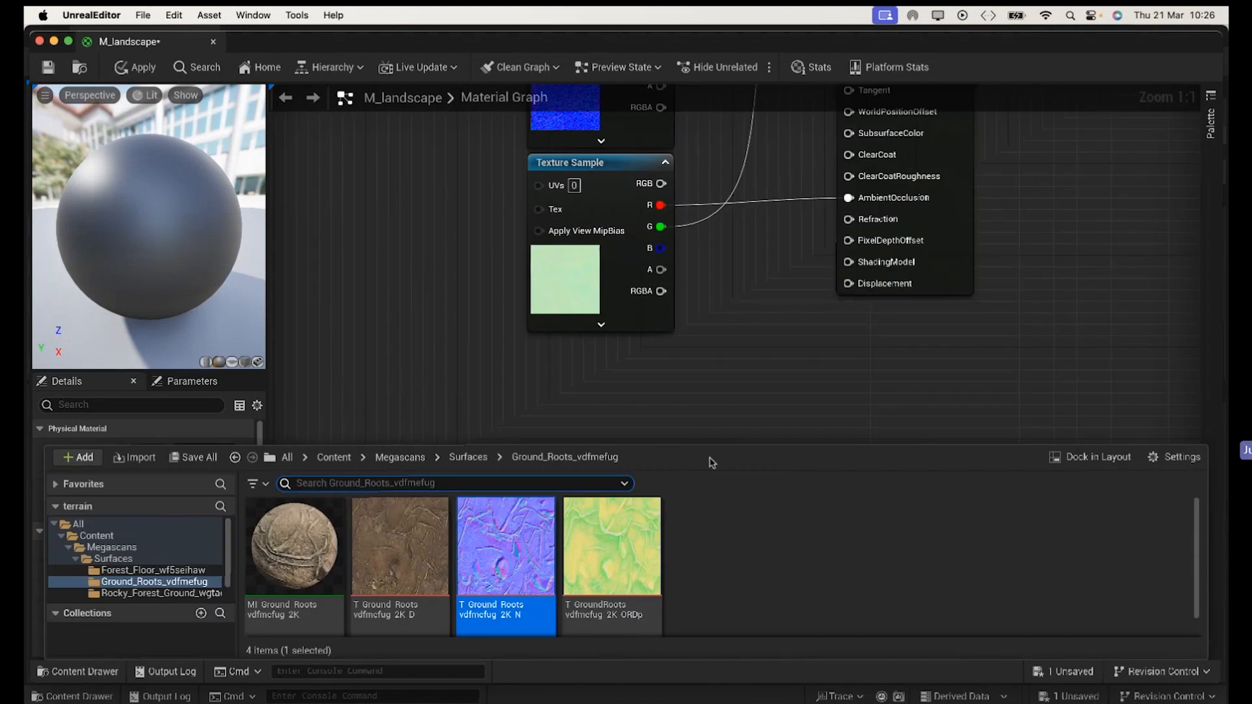
left_click_drag(505, 515, 431, 254)
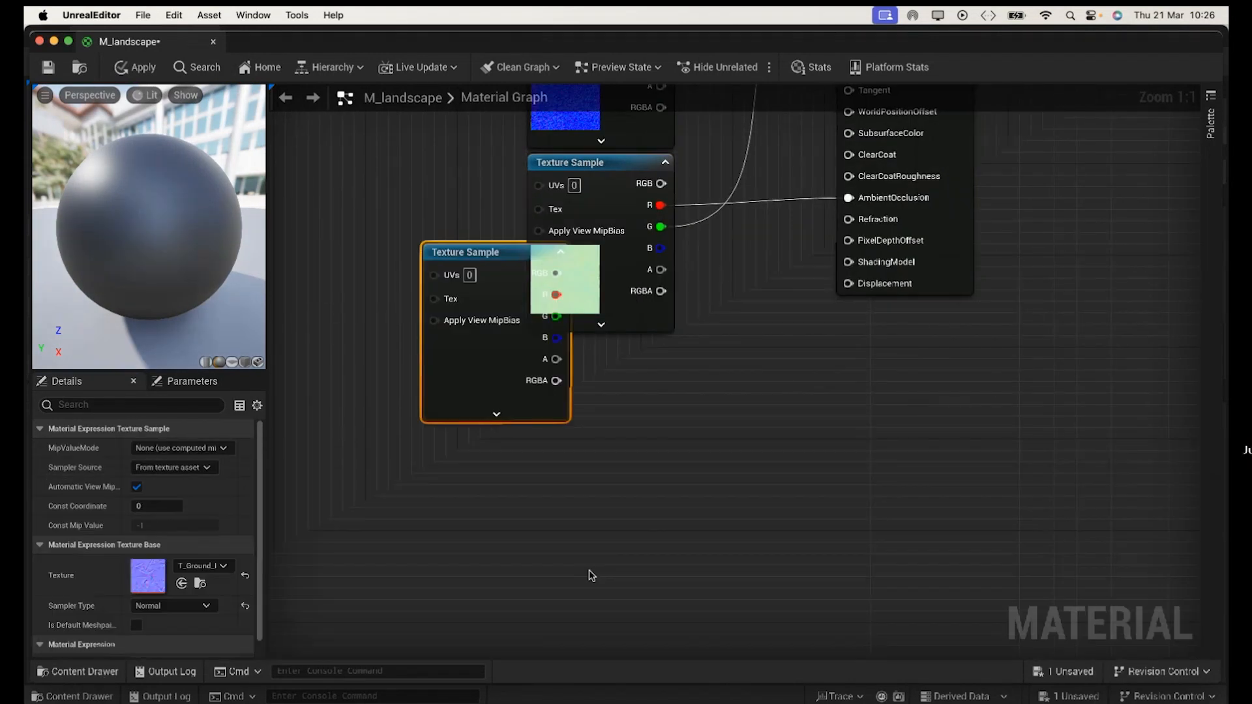
right_click_drag(684, 475, 706, 642)
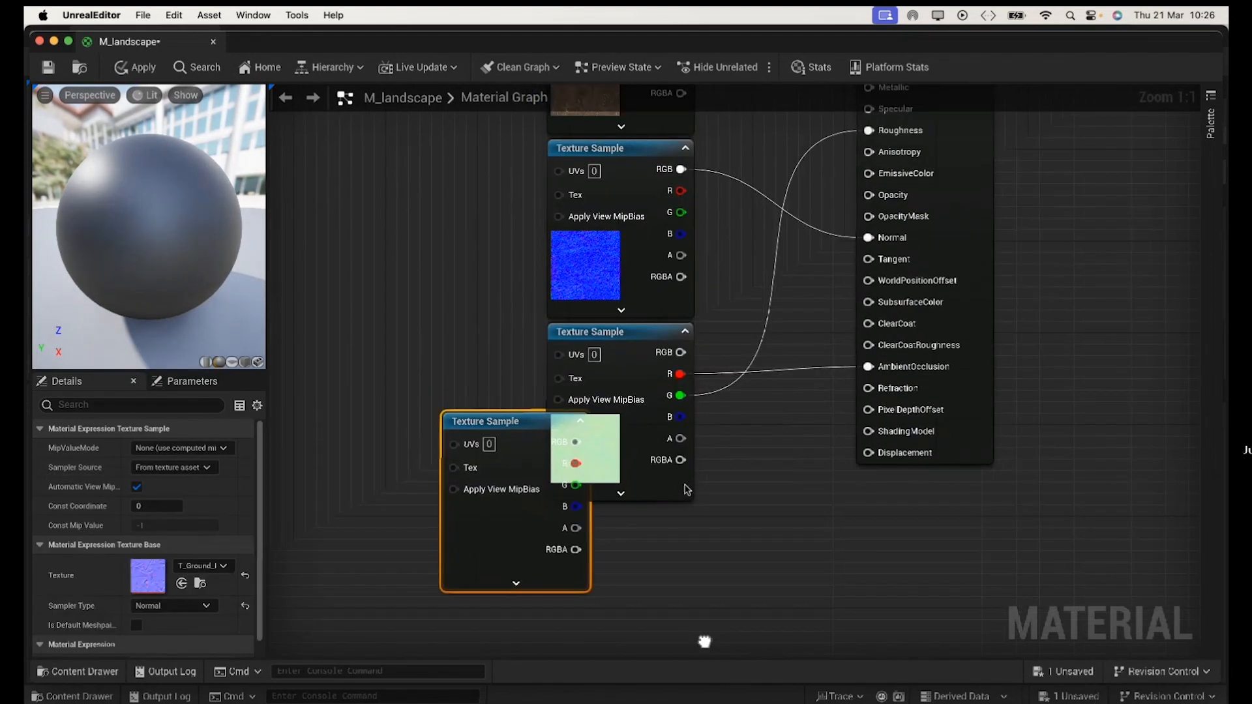
left_click_drag(482, 422, 405, 171)
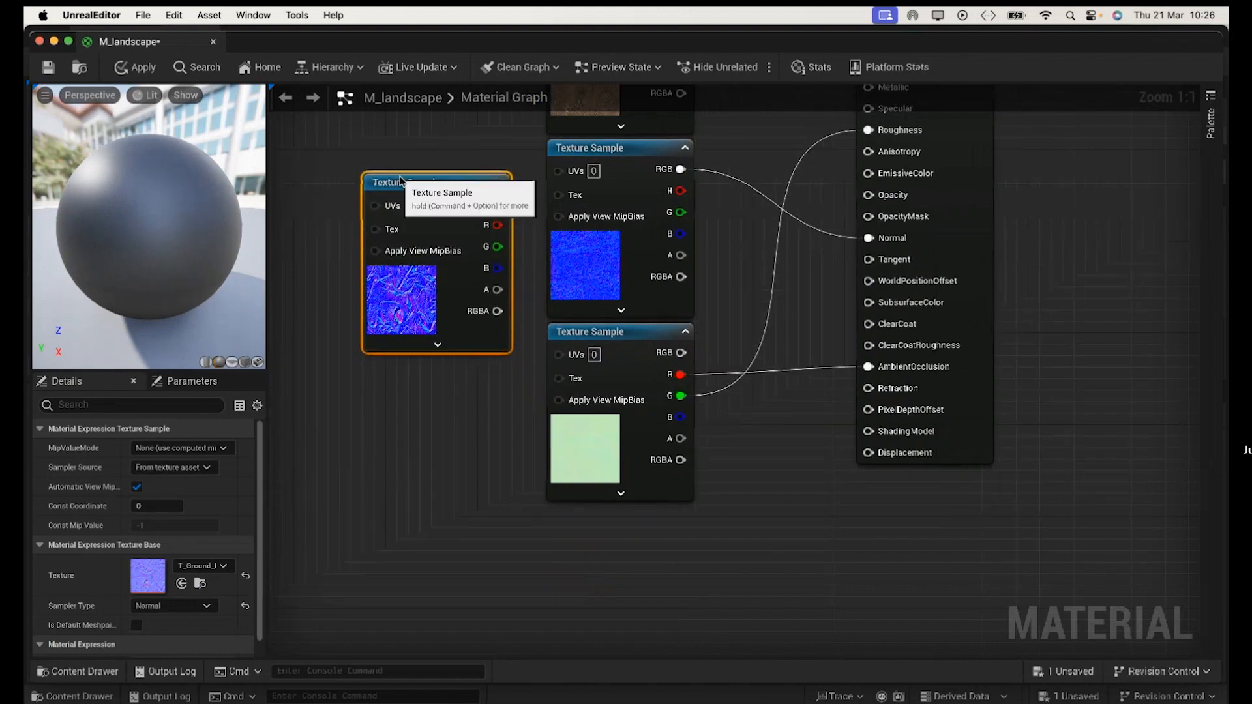
right_click_drag(764, 505, 776, 662)
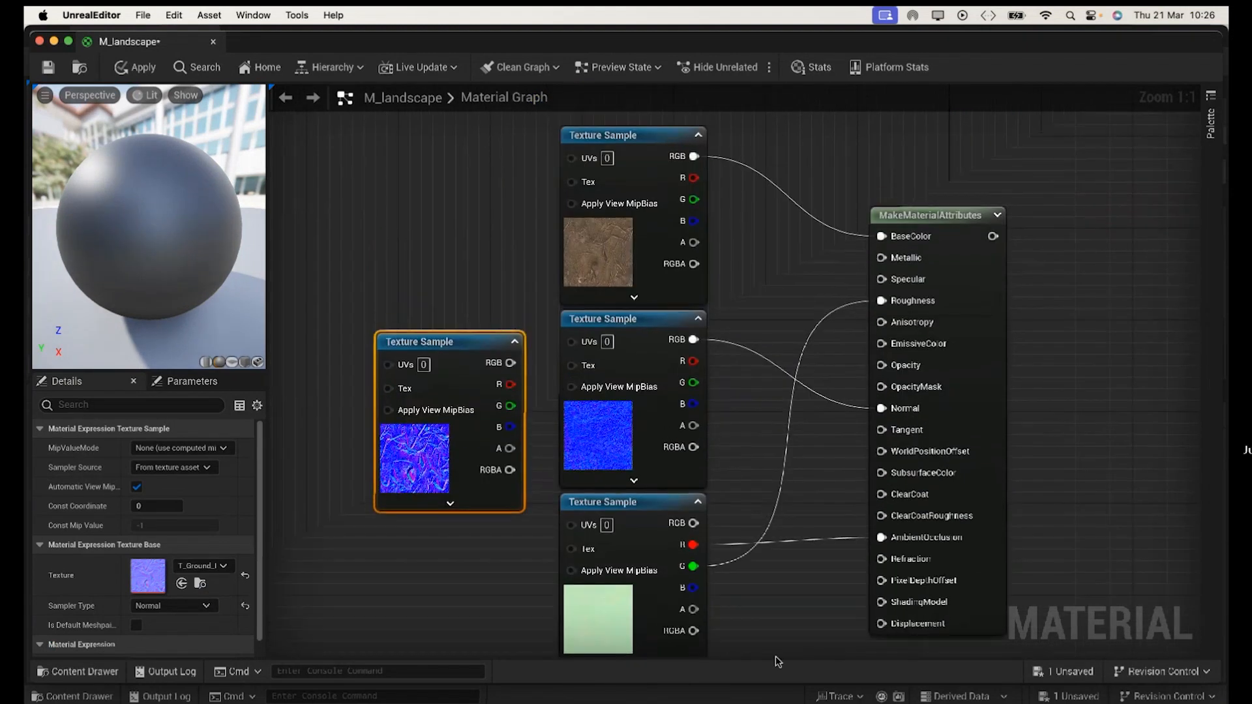
Step: Replace the duplicated forest normal sample with the Ground Roots normal sample and connect its RGB output to Normal
left_click(739, 350)
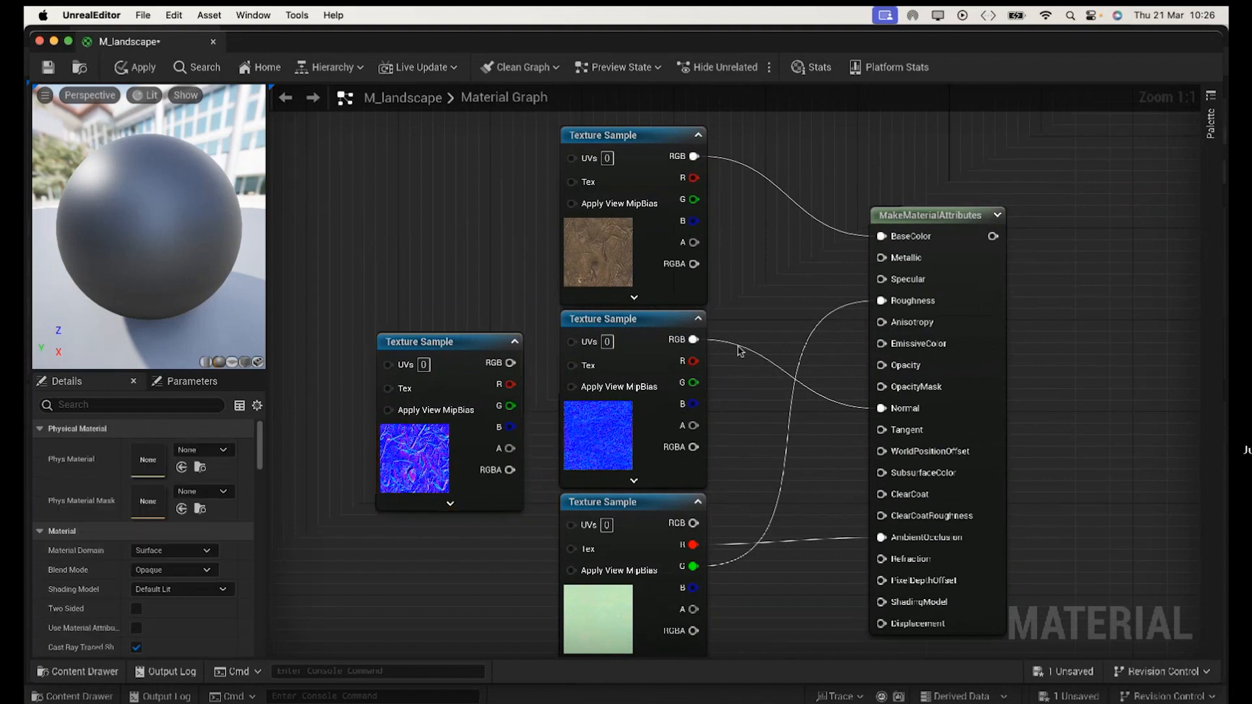
left_click(624, 321)
key("Delete")
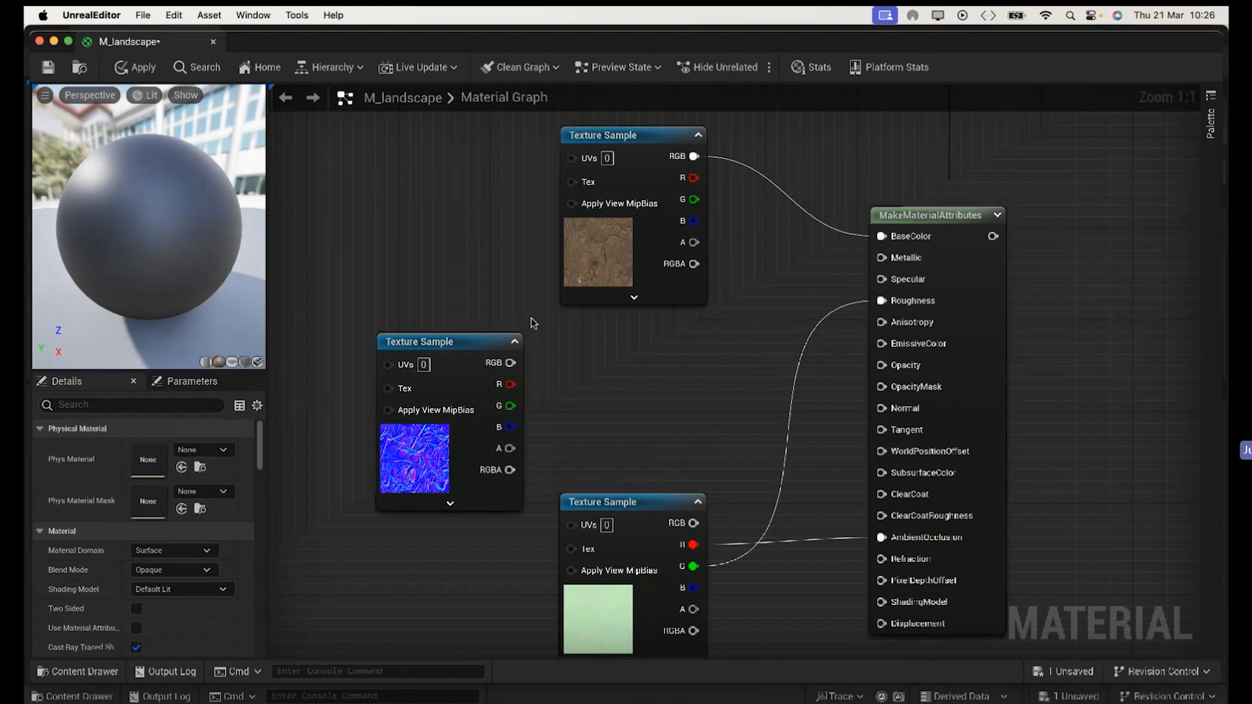
left_click_drag(443, 343, 623, 314)
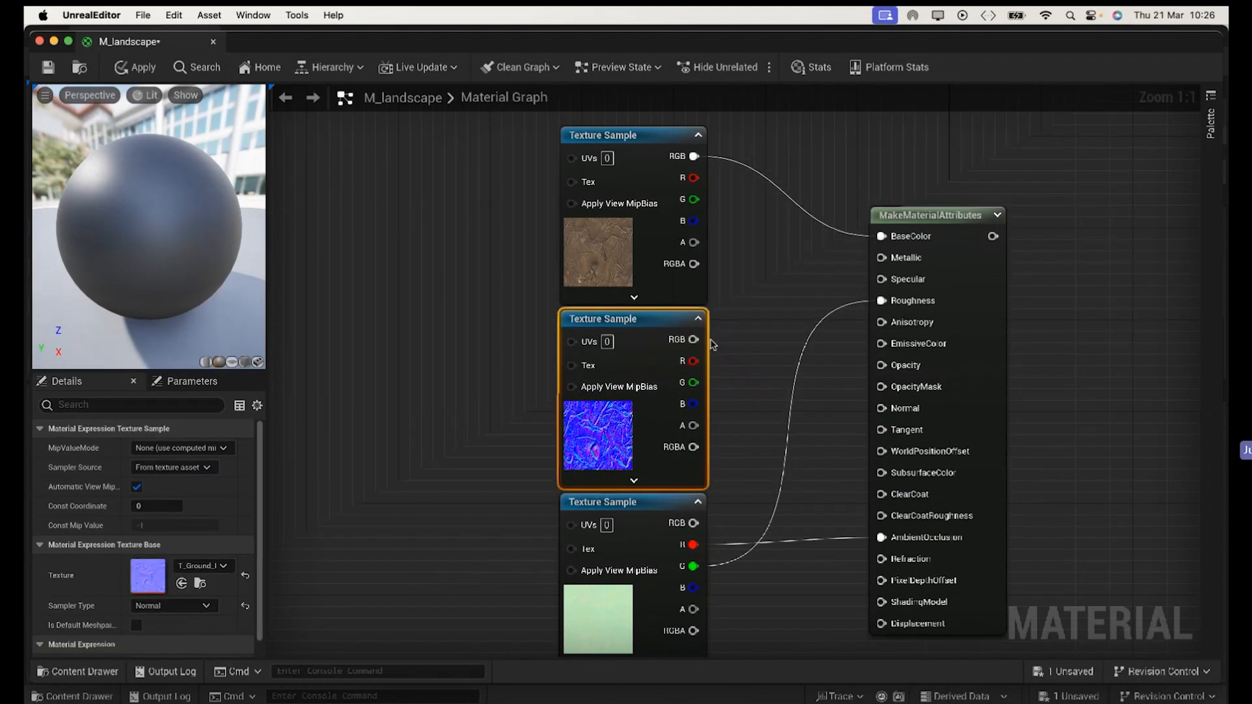
left_click_drag(695, 339, 880, 409)
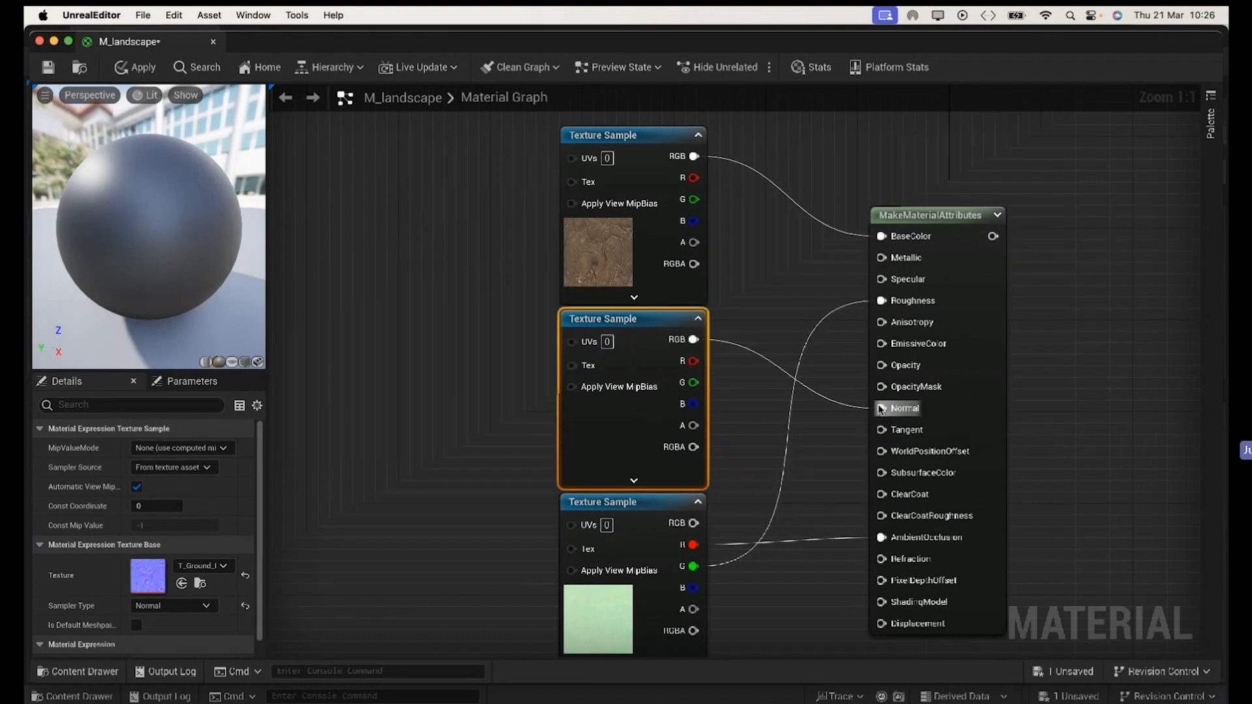
Step: Break the Roughness and AmbientOcclusion connections of the duplicated forest mask Texture Sample and delete that node
left_click(776, 517, "alt")
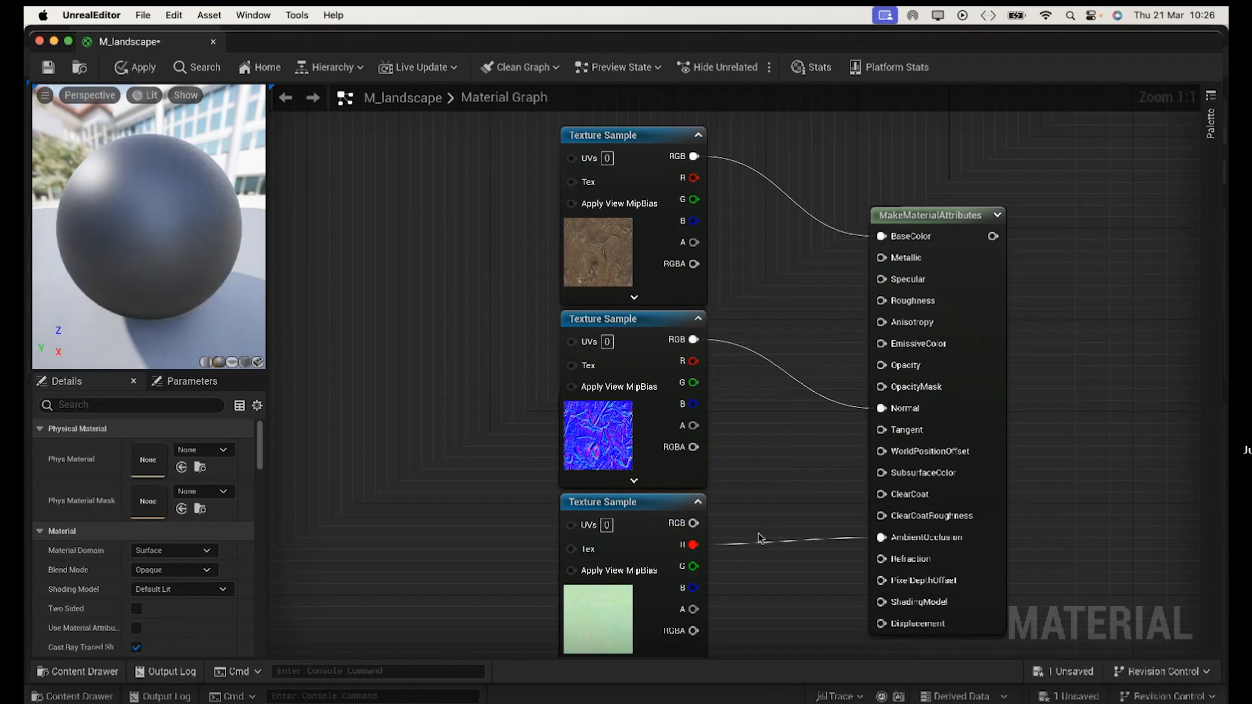
left_click(758, 543, "alt")
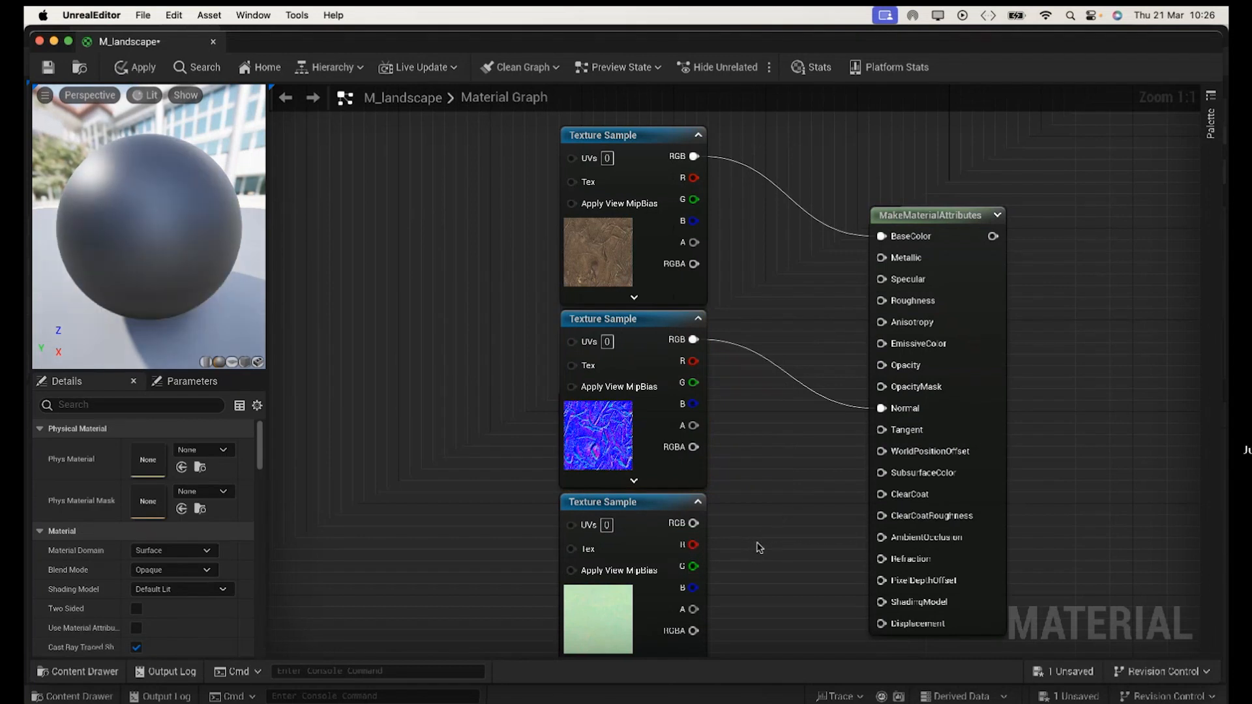
left_click(585, 504)
key("Delete")
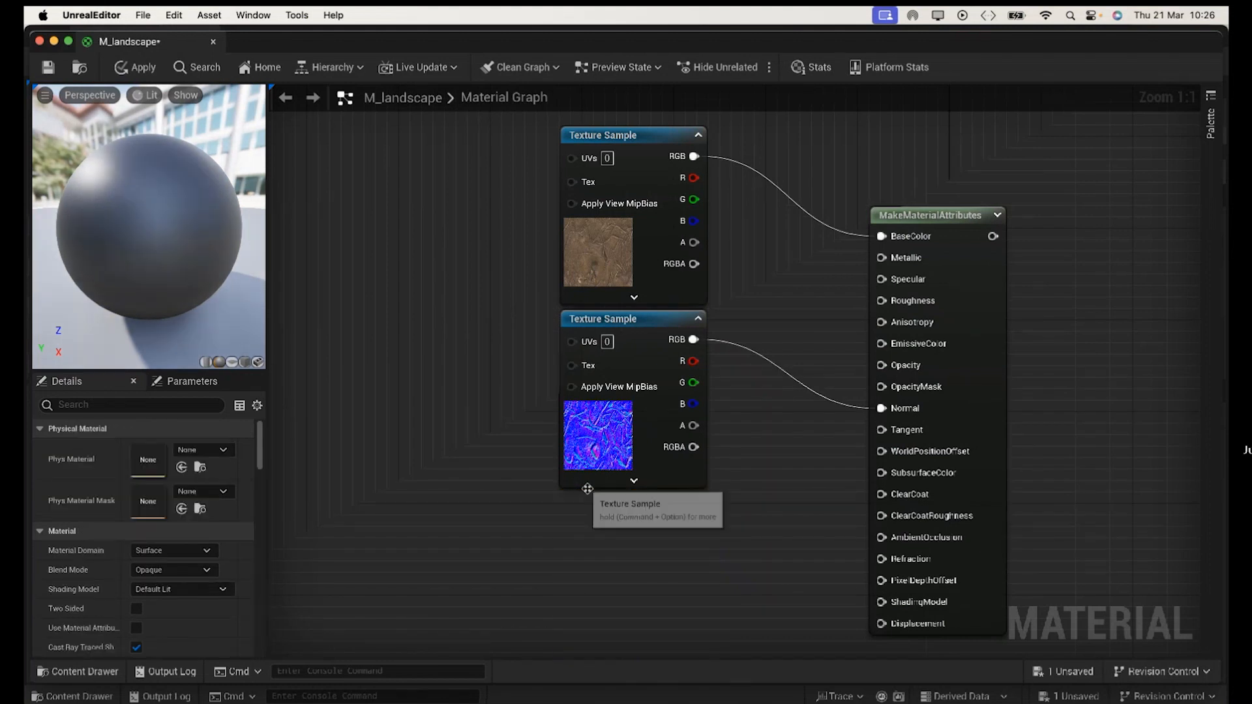
Step: Add the T_GroundRoots_vdfmefug_2K_ORDp texture below the normal sample, connecting R to AmbientOcclusion and G to Roughness
left_click(78, 671)
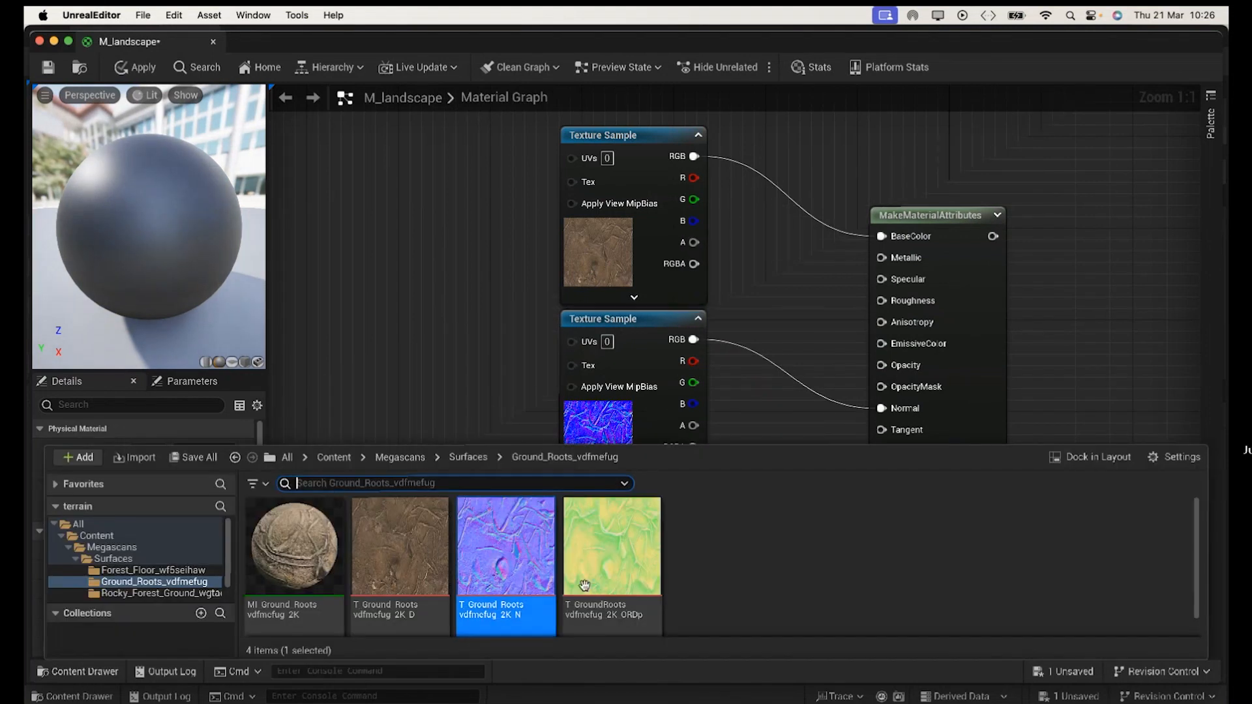
left_click_drag(613, 551, 636, 502)
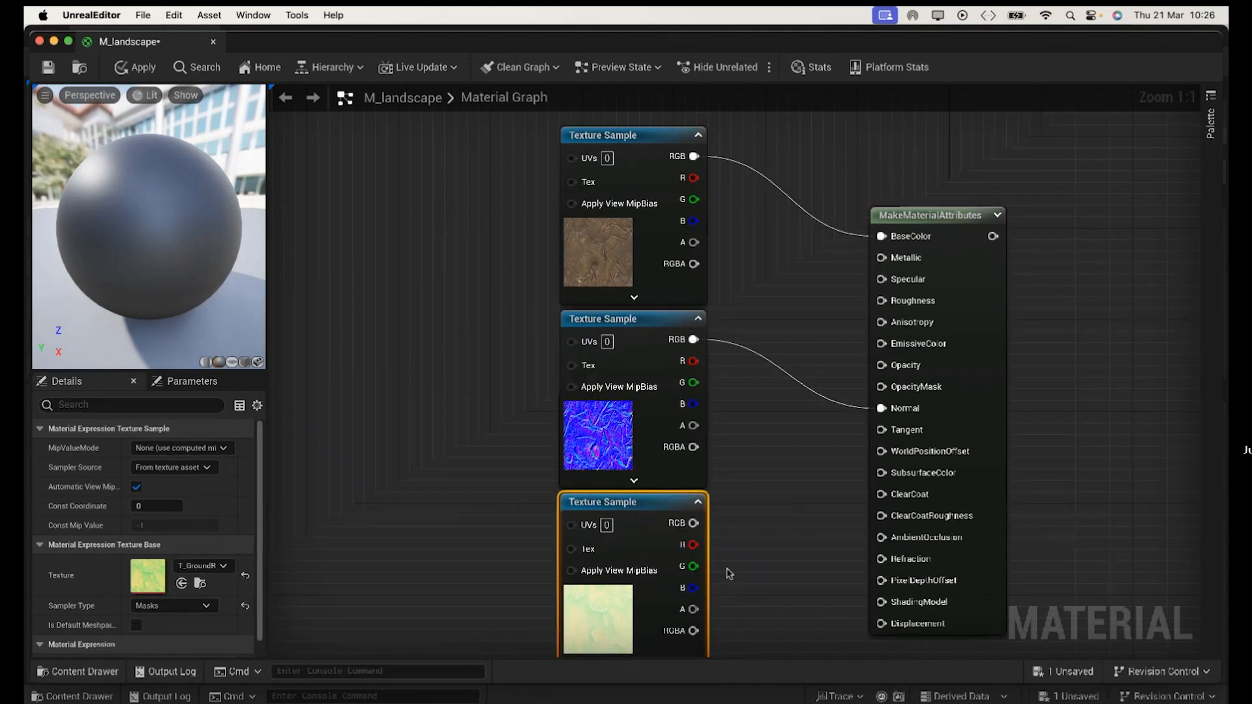
left_click_drag(693, 545, 881, 537)
left_click_drag(693, 566, 898, 303)
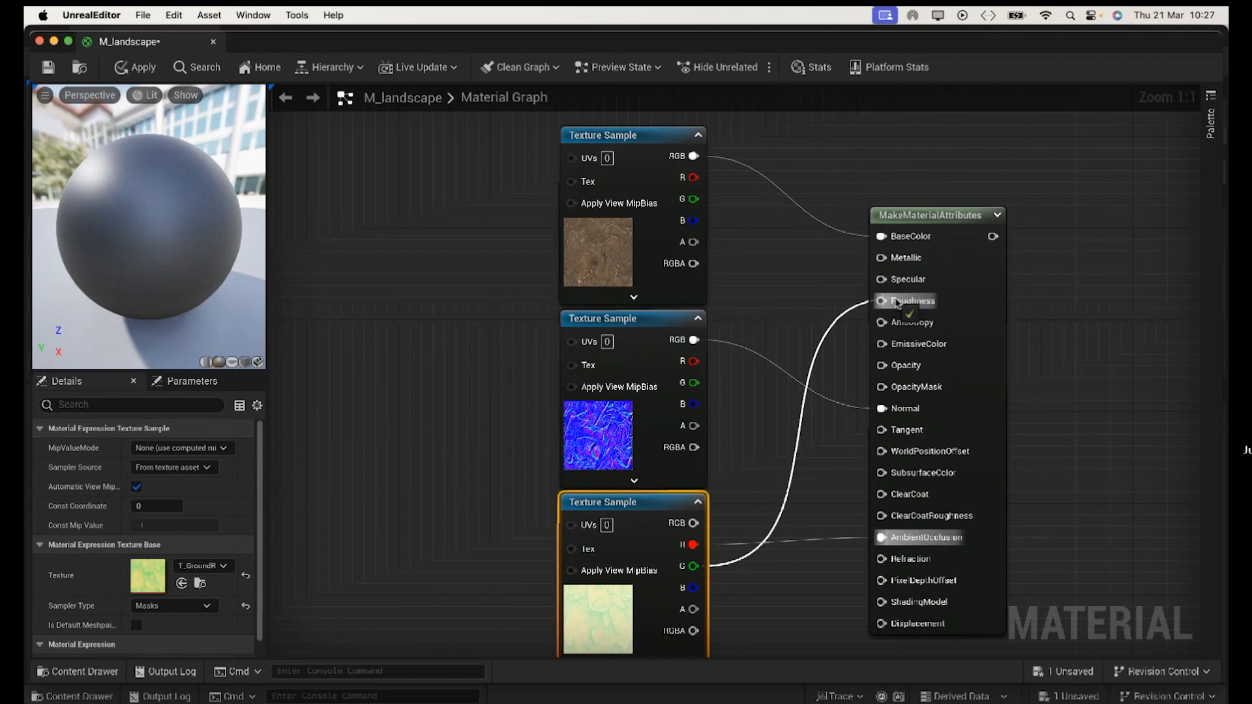
left_click(1049, 524)
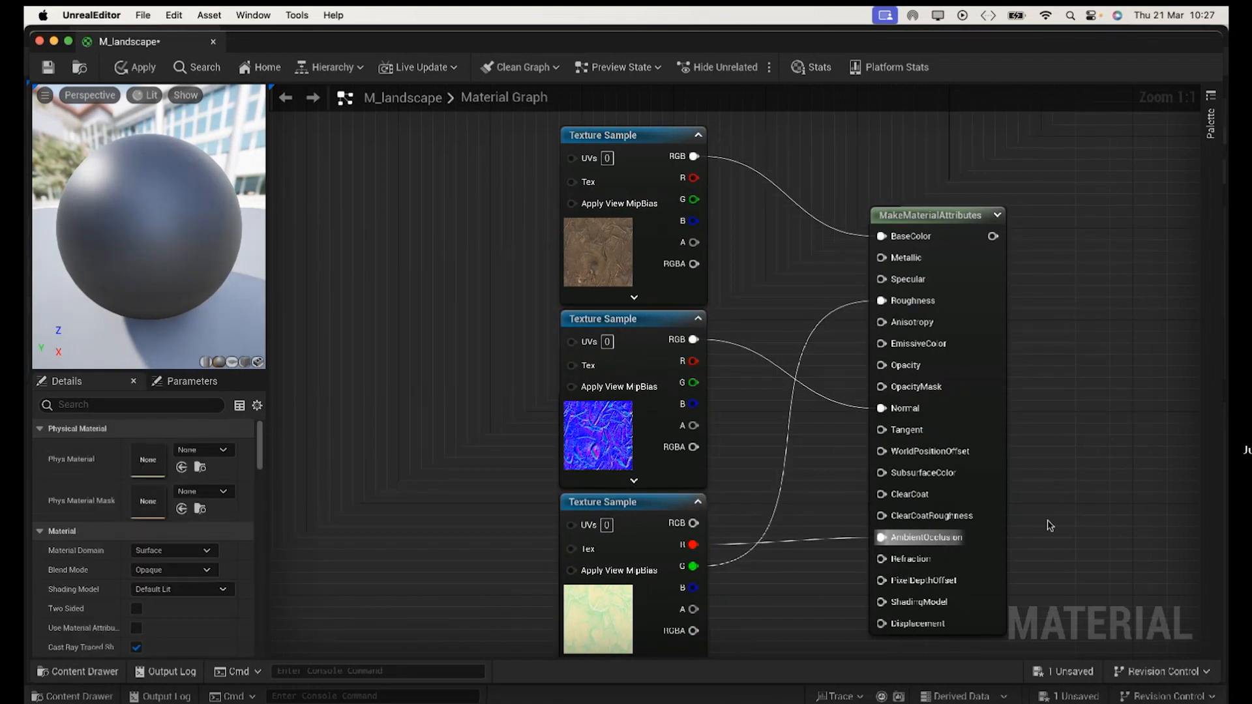
scroll(1049, 525, "down", 13)
scroll(1037, 587, "up", 6)
scroll(1076, 524, "down", 1)
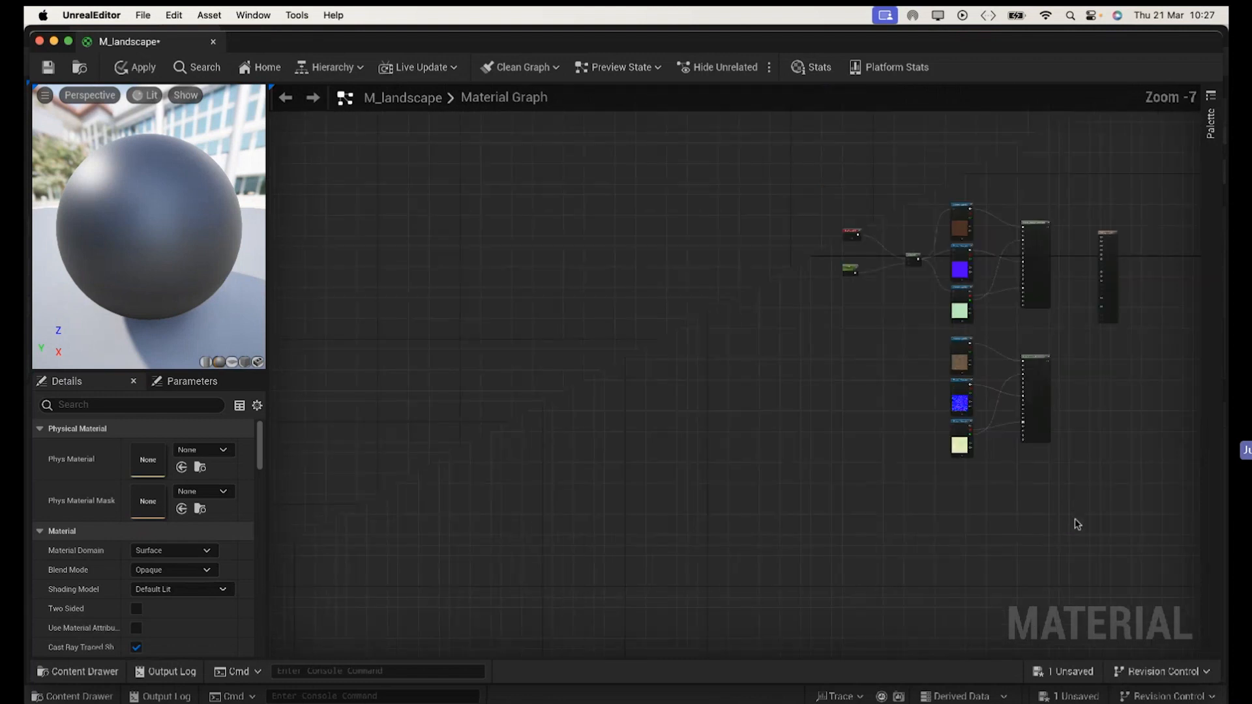
right_click_drag(1073, 508, 670, 485)
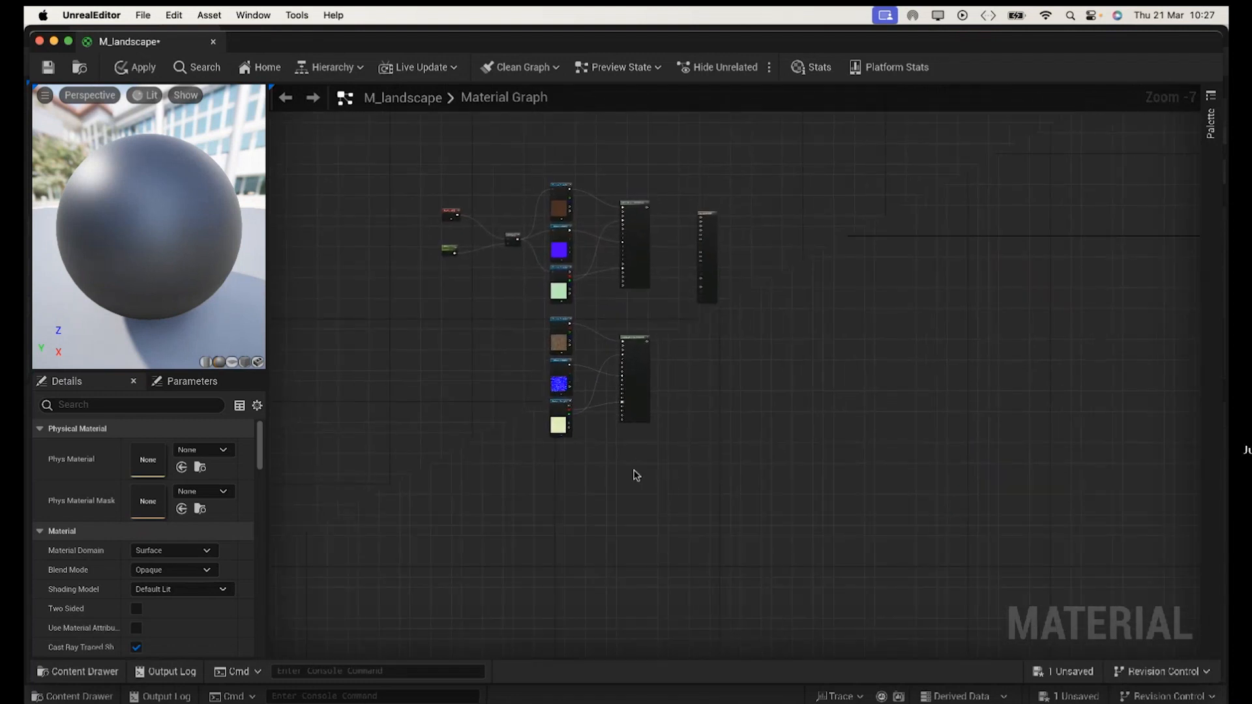
Step: Duplicate the Ground Roots texture samples with their MakeMaterialAttributes node, place the copy directly below the originals, and break the copy's BaseColor connection
left_click_drag(667, 475, 668, 478)
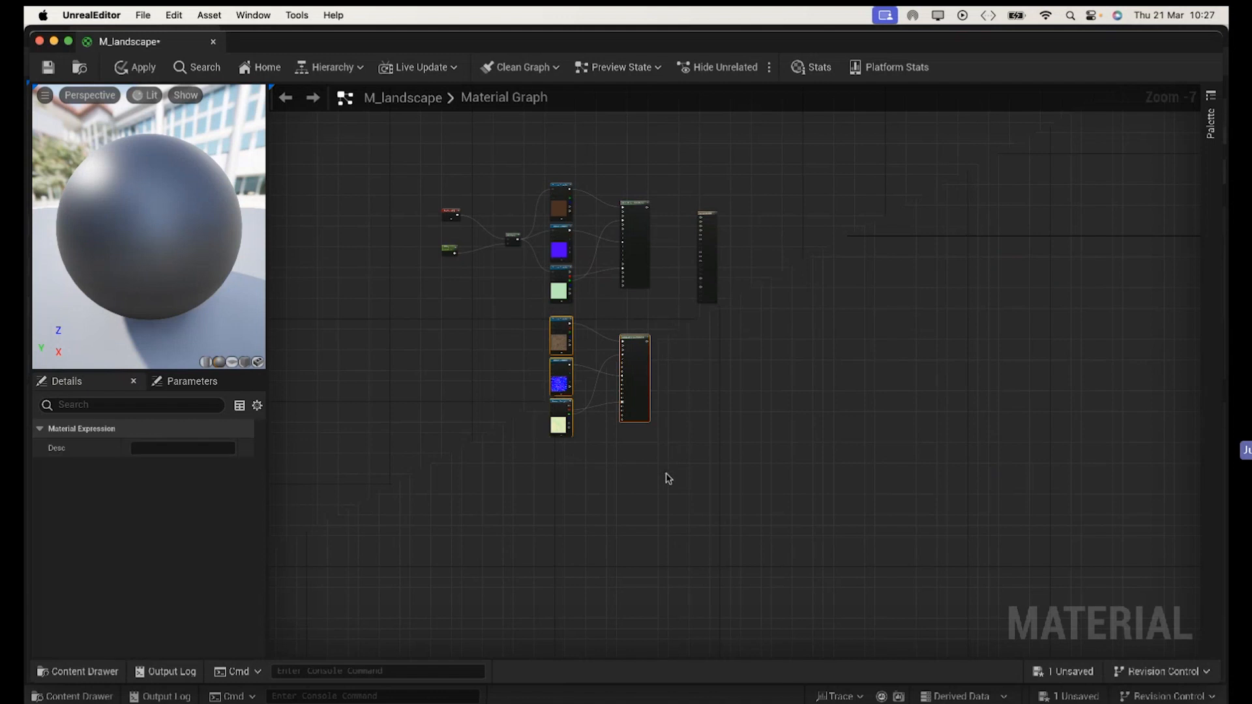
key("super+v")
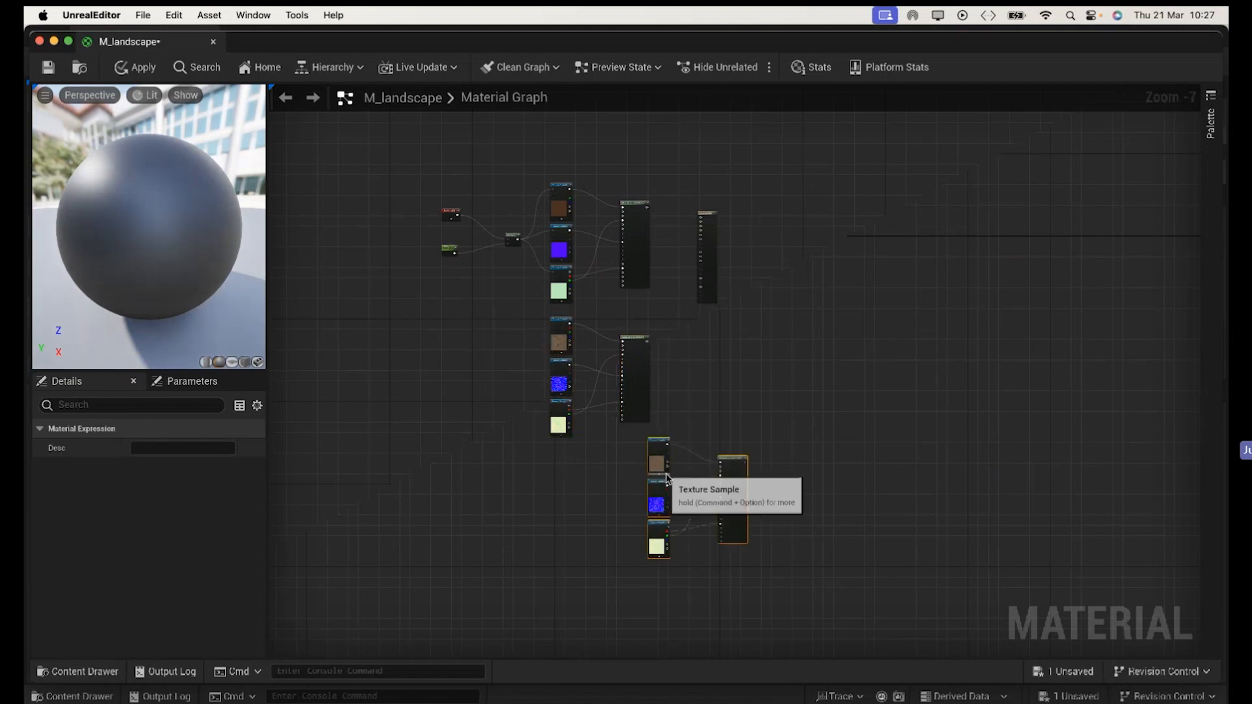
left_click_drag(739, 474, 641, 487)
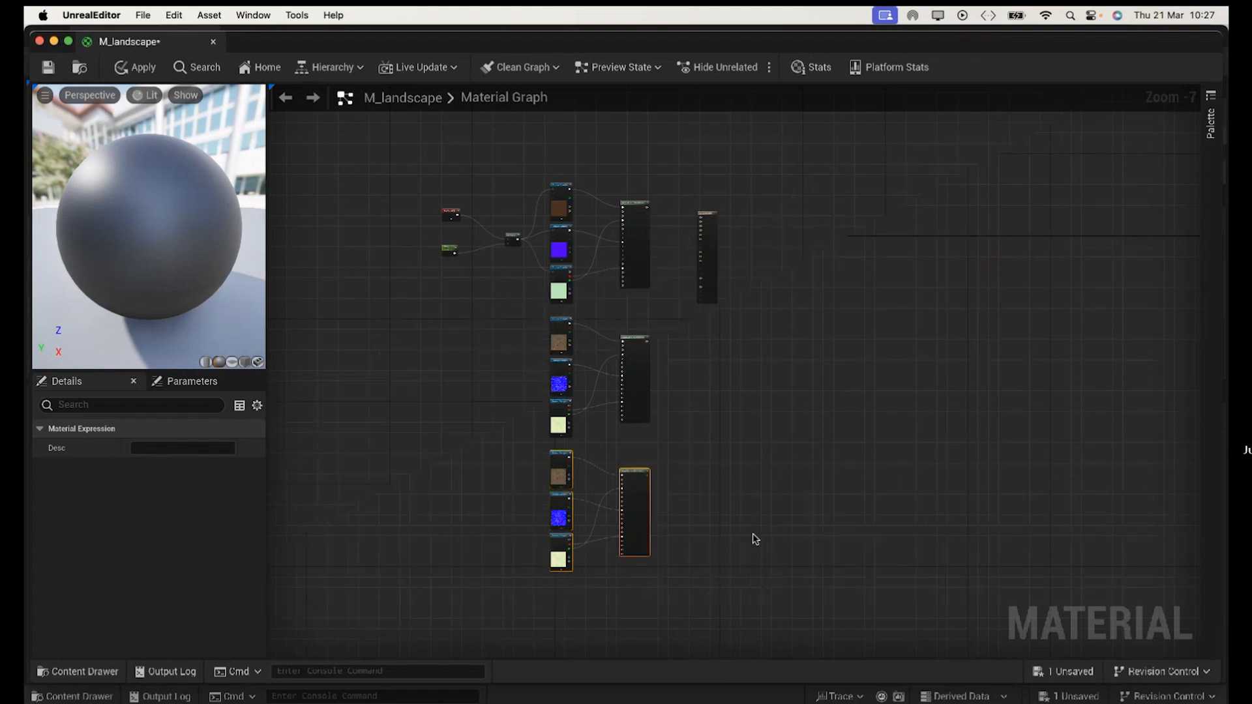
scroll(753, 537, "down", 5)
scroll(753, 573, "up", 8)
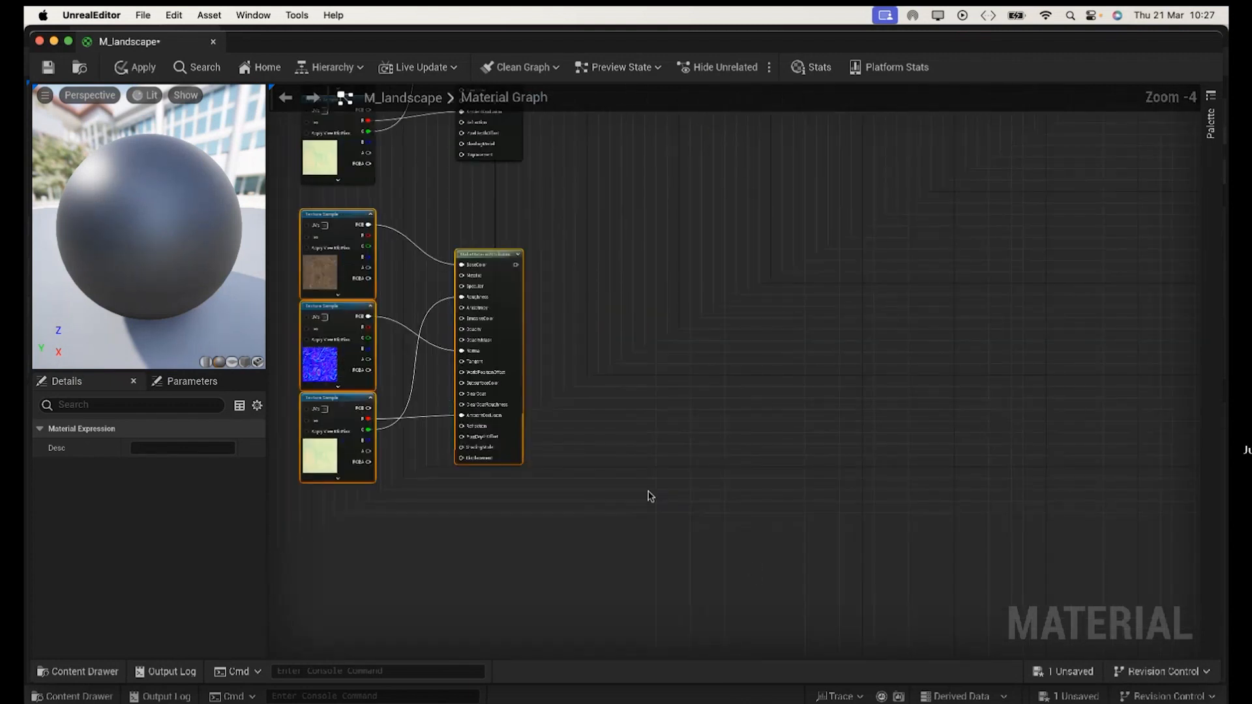
right_click_drag(659, 412, 767, 415)
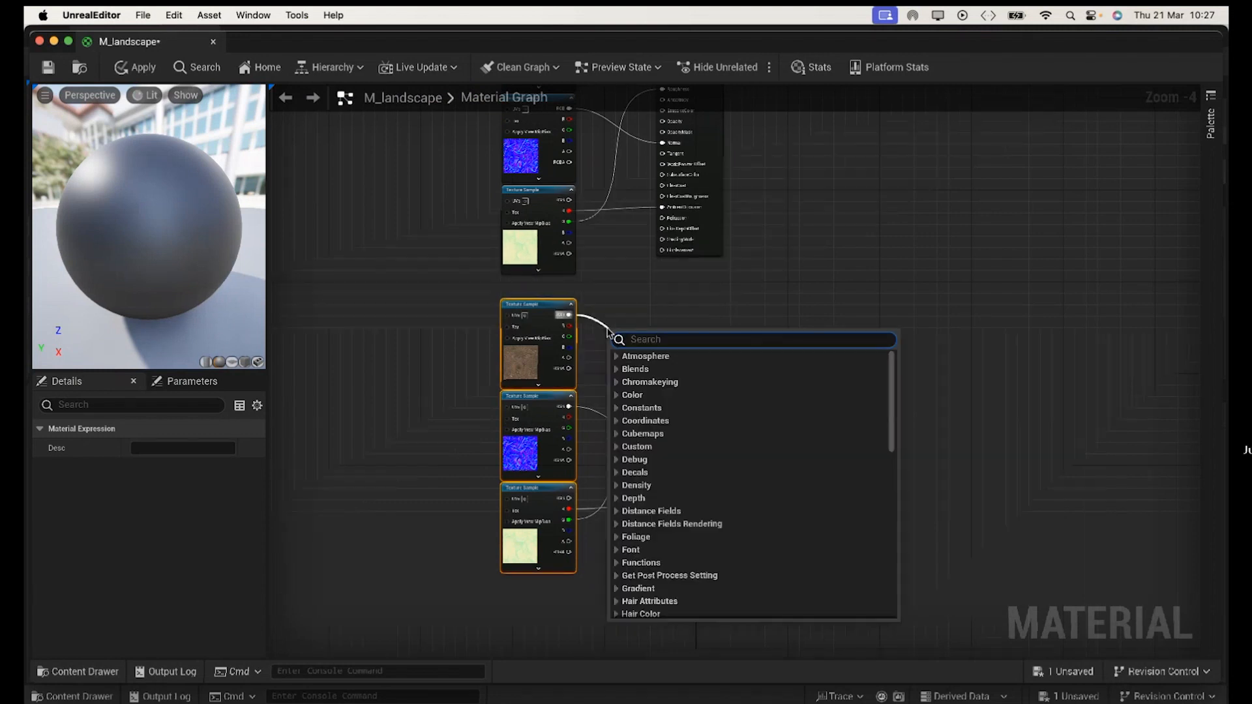
left_click(612, 336, "alt")
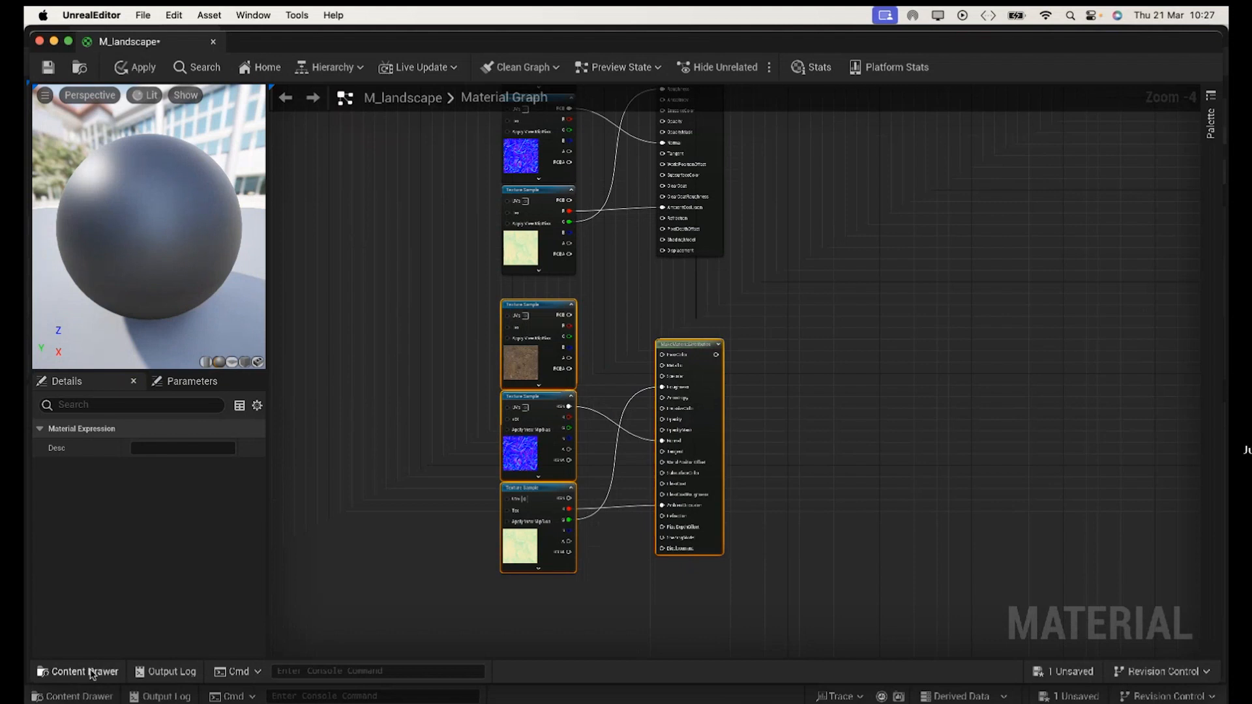
Step: Add the Rocky_Forest_Ground_wgtacik 2K D, N and ORDp textures as Texture Samples to the left of the duplicated samples
left_click(112, 678)
left_click(139, 593)
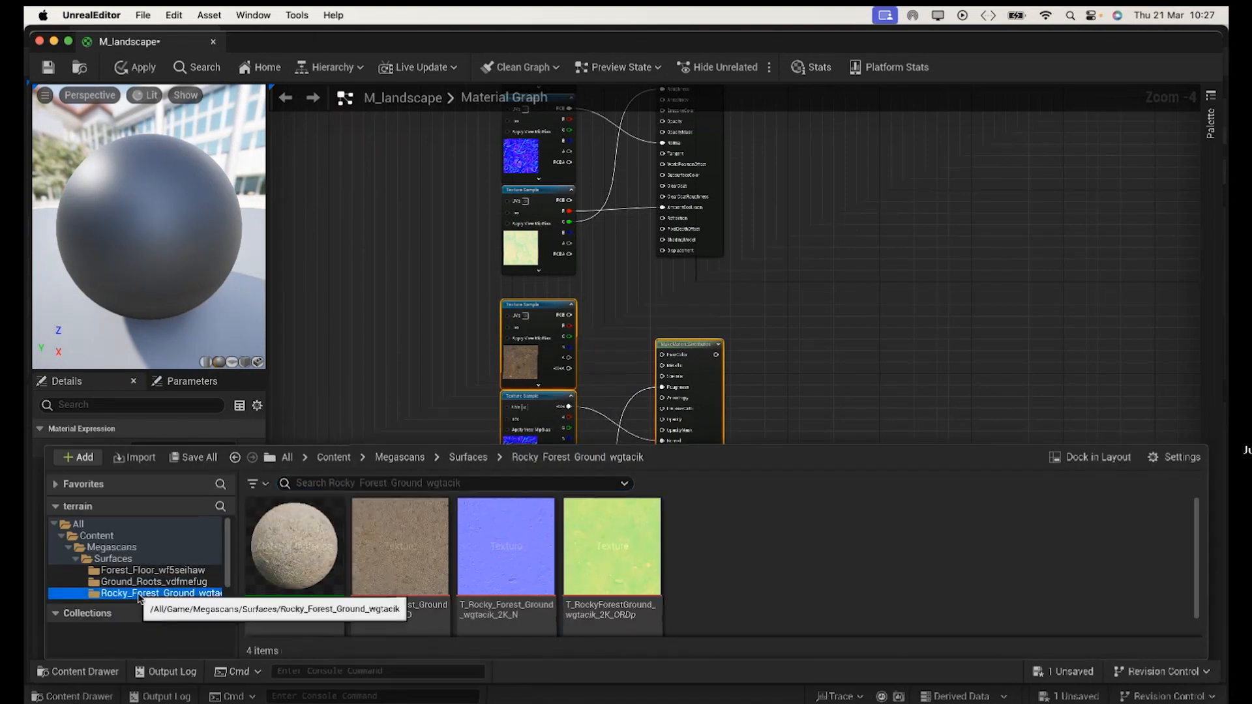
left_click_drag(400, 548, 376, 310)
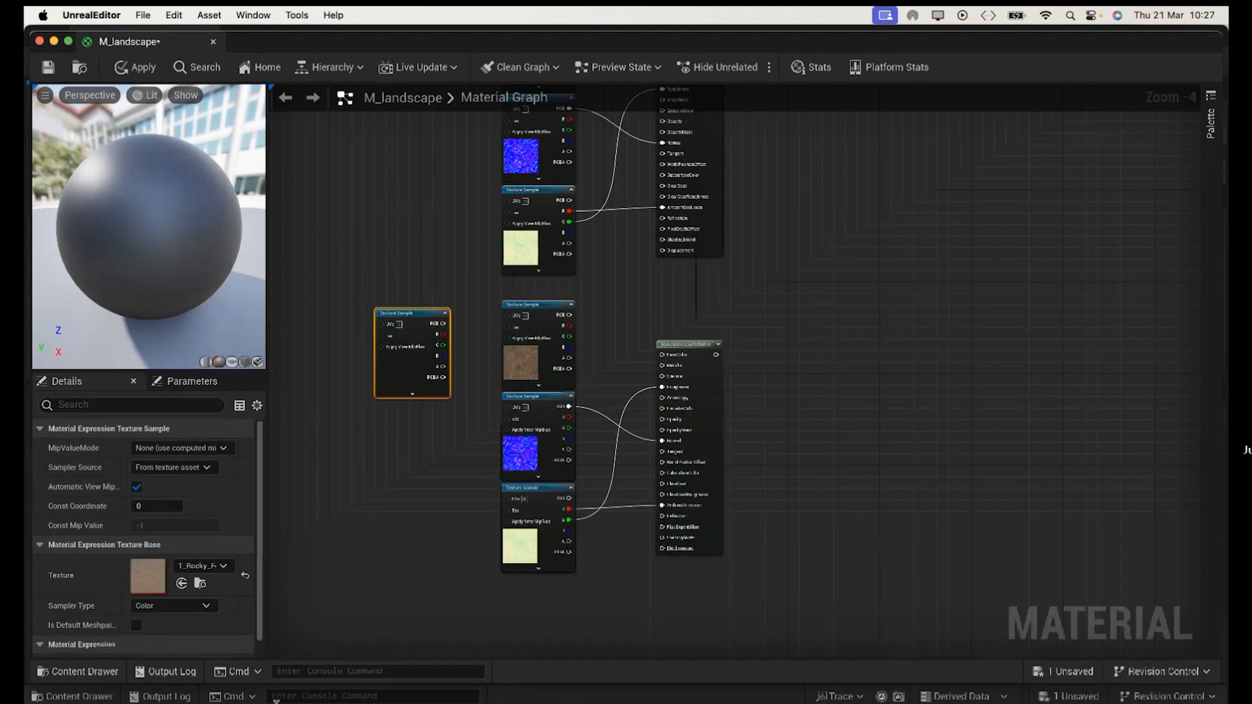
left_click(77, 671)
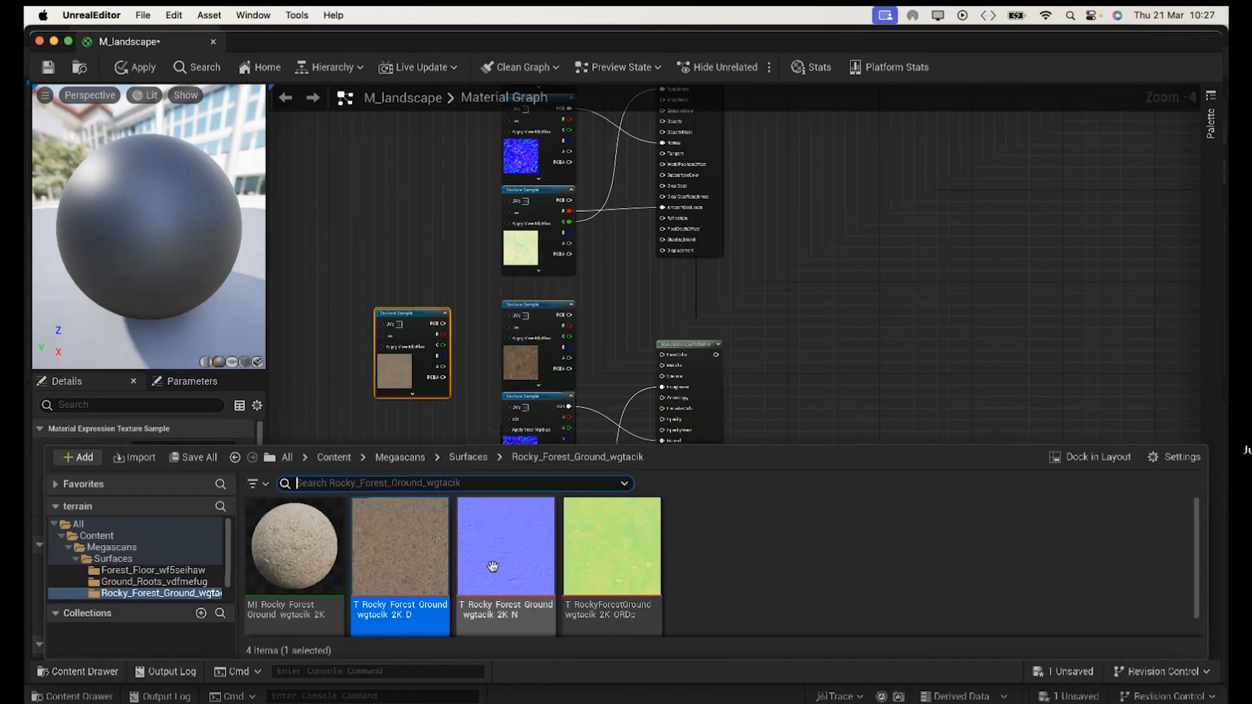
left_click_drag(488, 556, 318, 407)
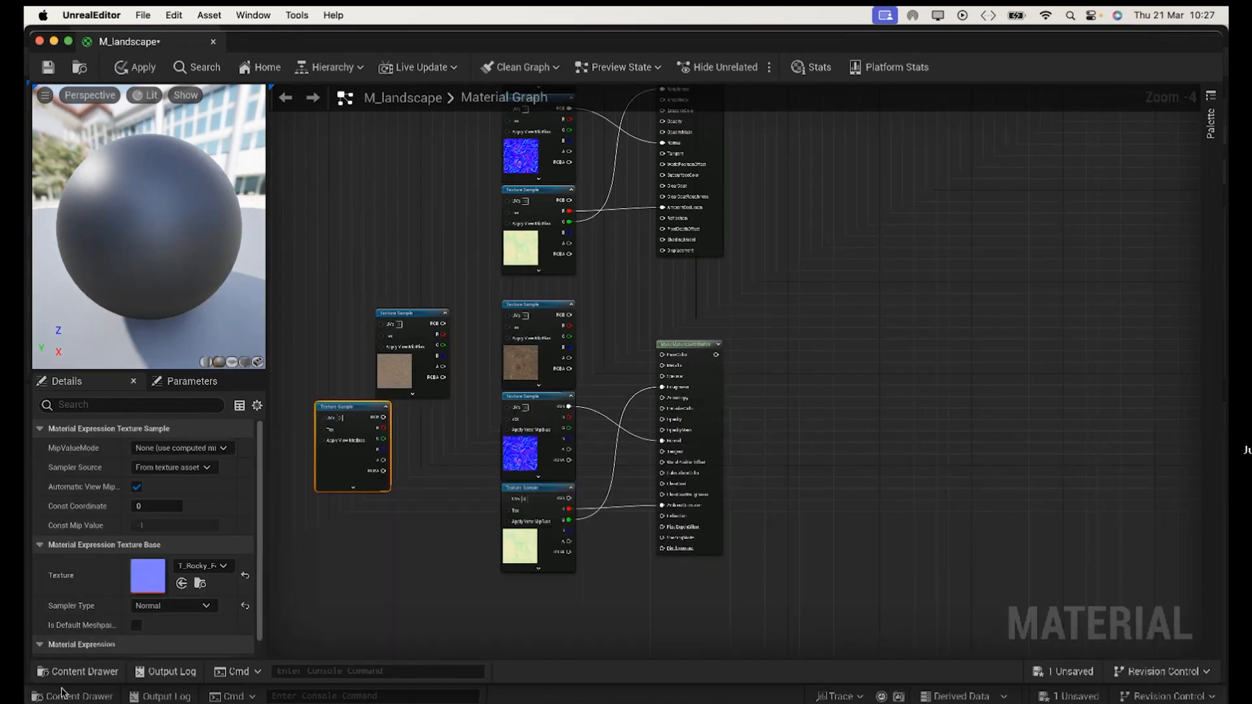
left_click(79, 672)
left_click_drag(613, 561, 425, 541)
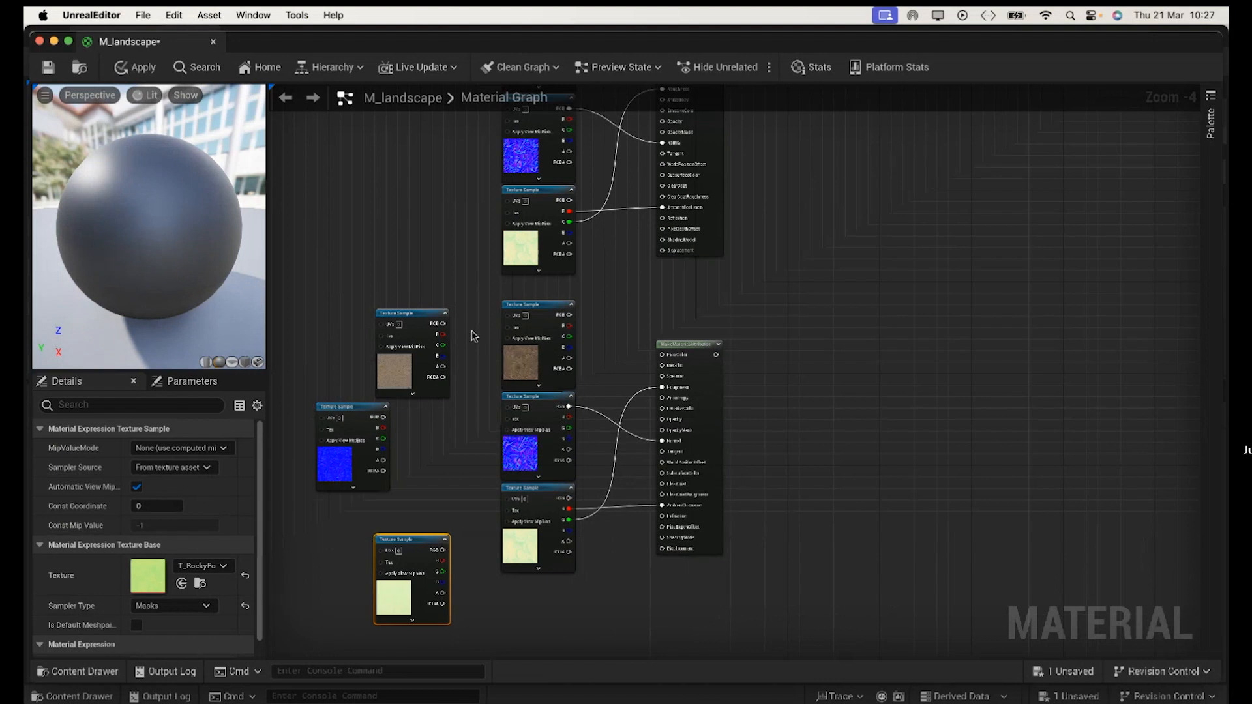
Step: Replace the duplicated Ground Roots color sample with the Rocky Forest Ground color sample and connect its RGB output to BaseColor
left_click(537, 307)
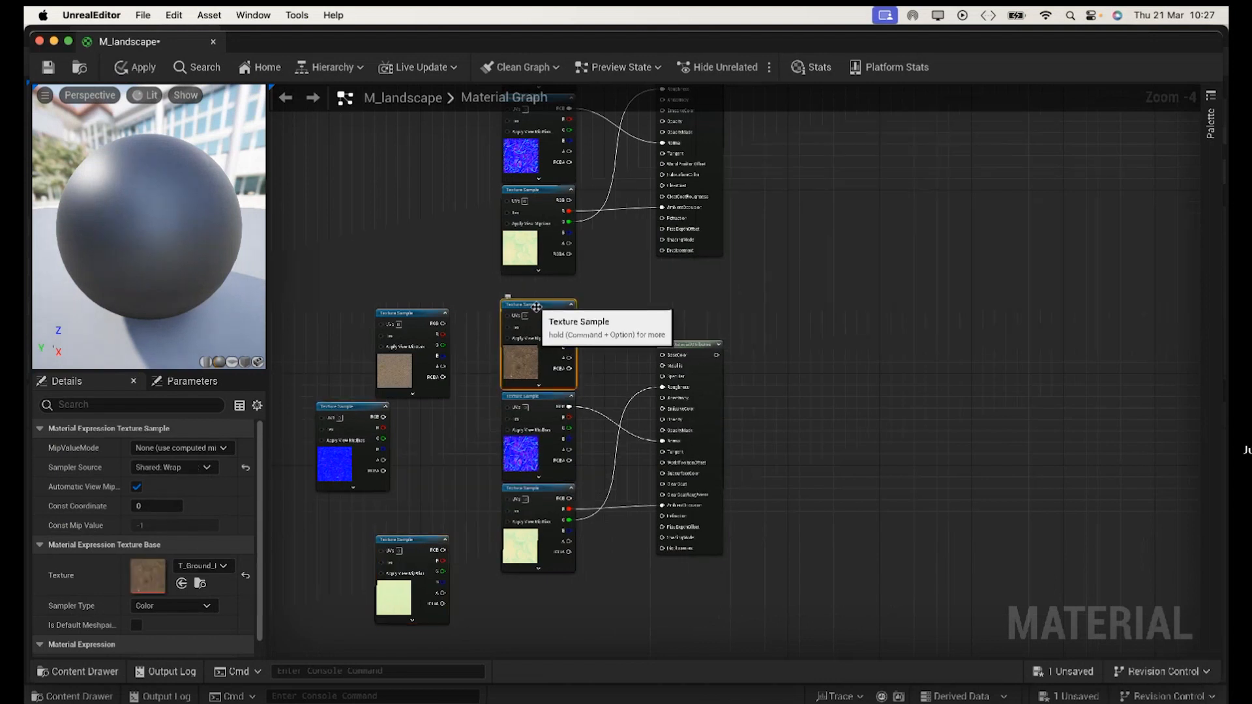
key("Delete")
left_click_drag(422, 315, 668, 358)
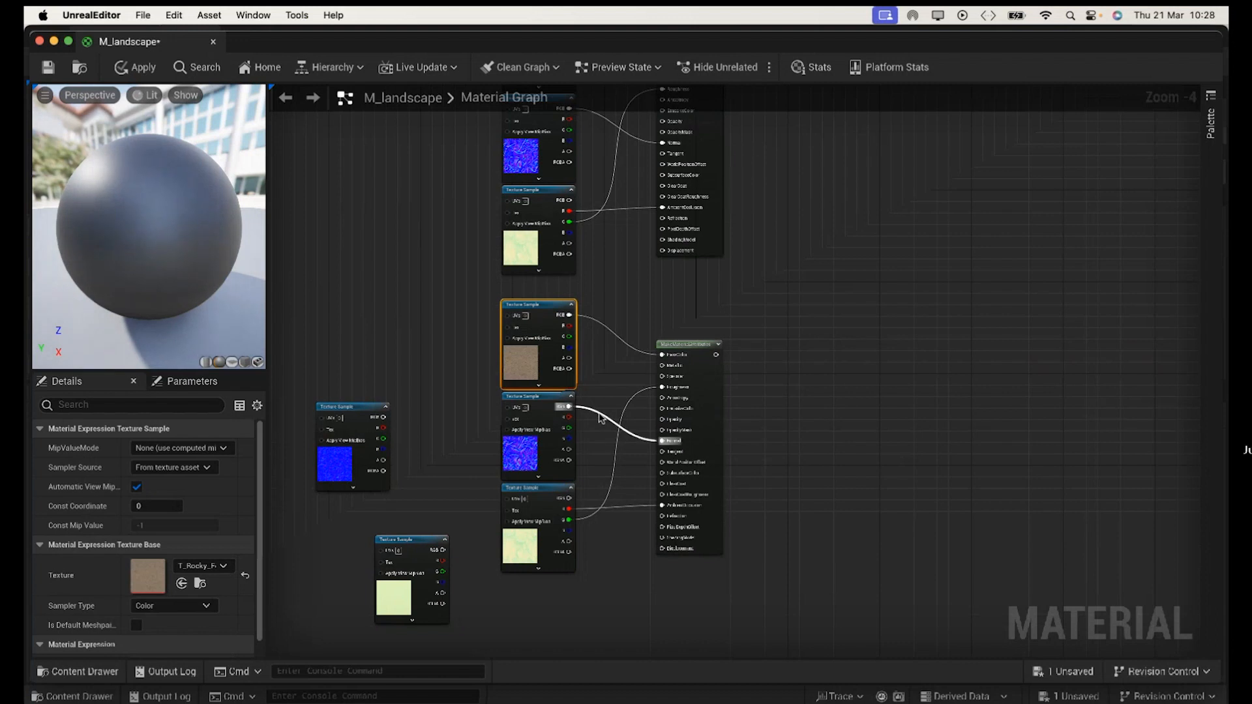
Step: Disconnect and delete the duplicated Ground Roots normal sample, and put the Rocky Forest Ground normal sample in its place
left_click(600, 418, "alt")
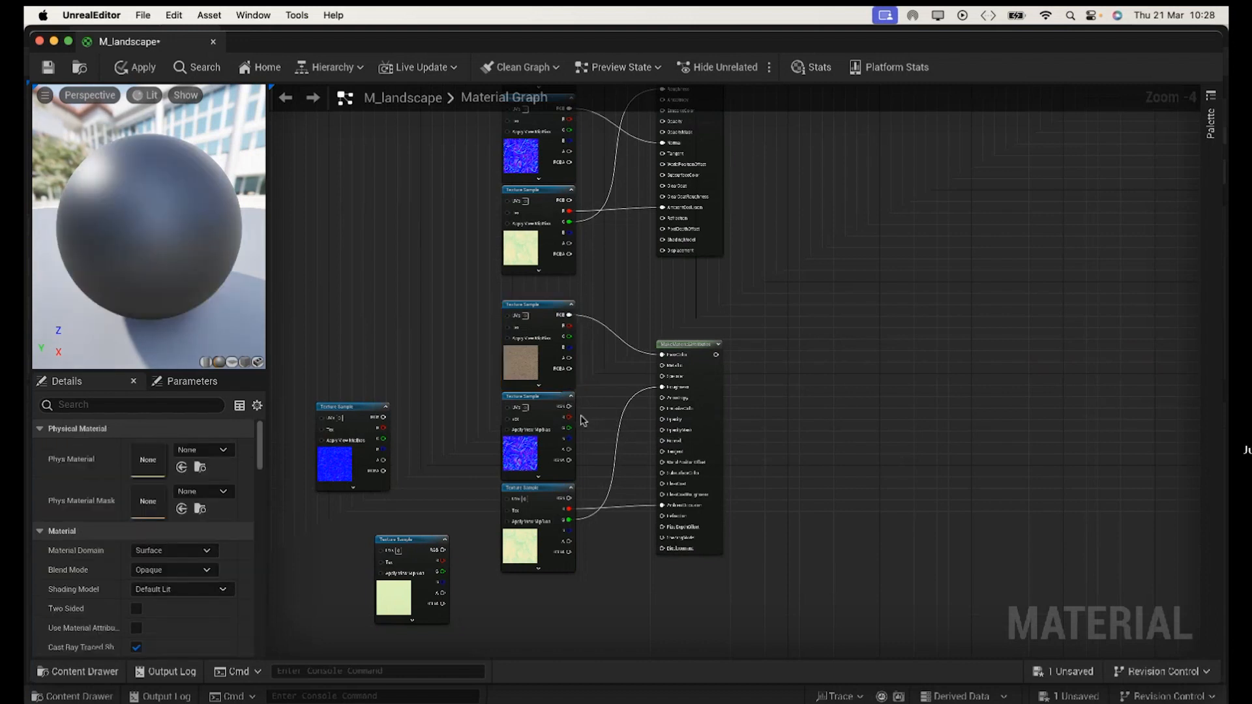
left_click(516, 400)
key("Delete")
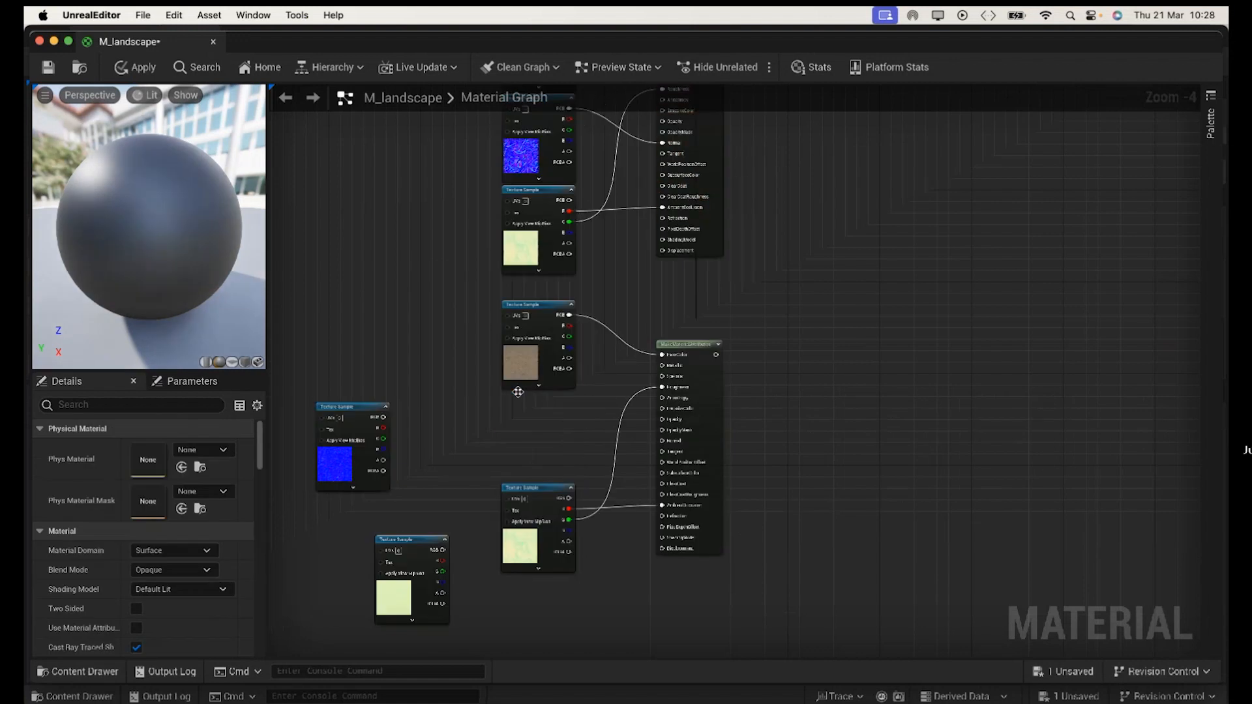
left_click_drag(377, 405, 555, 400)
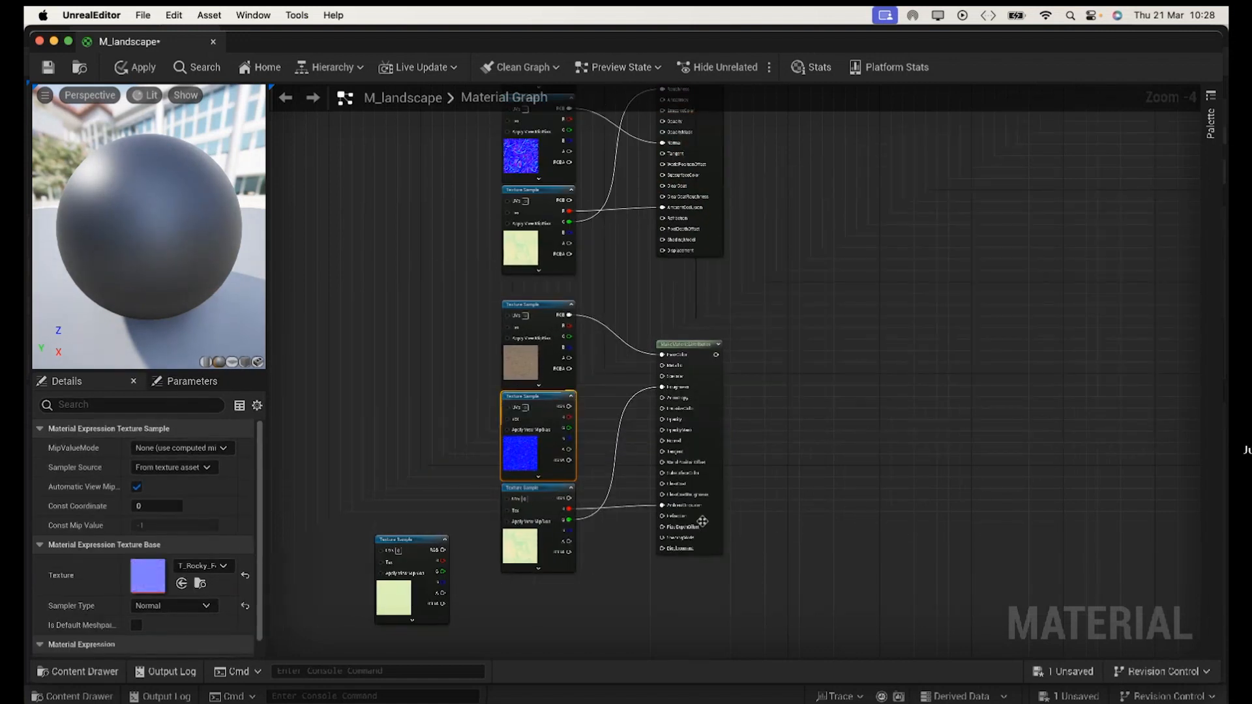
Step: Disconnect and delete the duplicated Ground Roots mask sample, and put the Rocky Forest Ground ORDp sample in its place
right_click(612, 490)
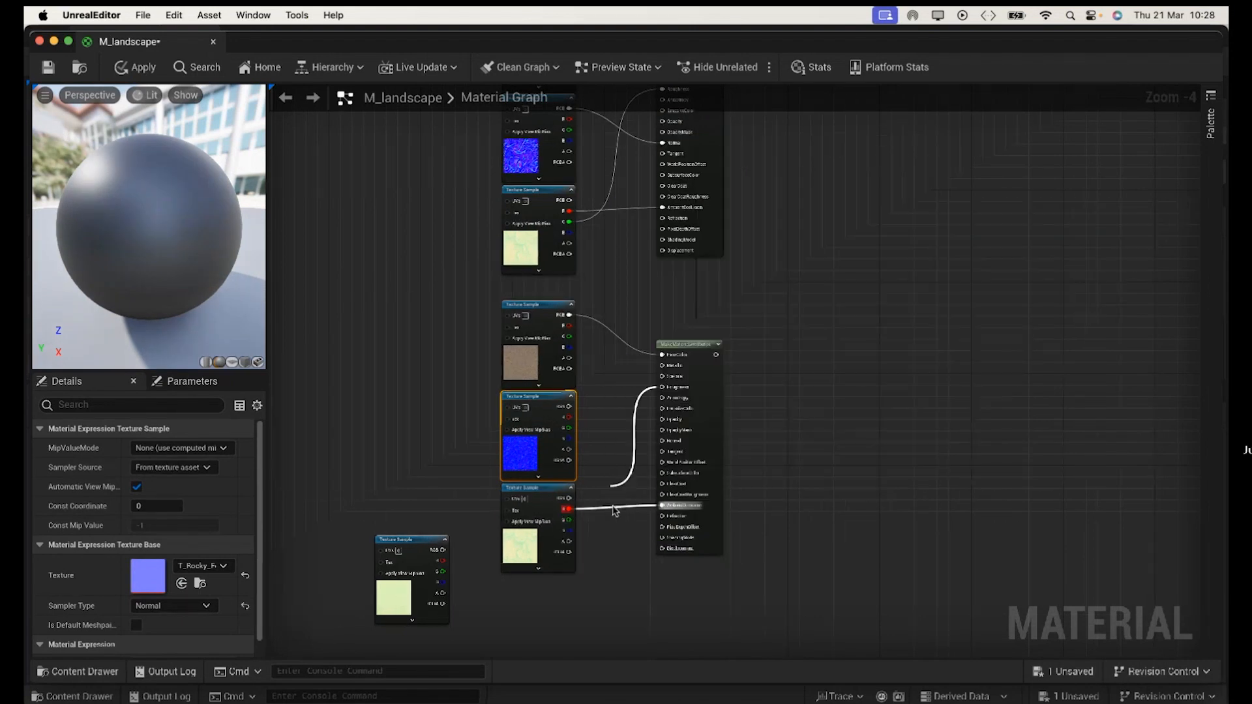
left_click(537, 490)
key("Delete")
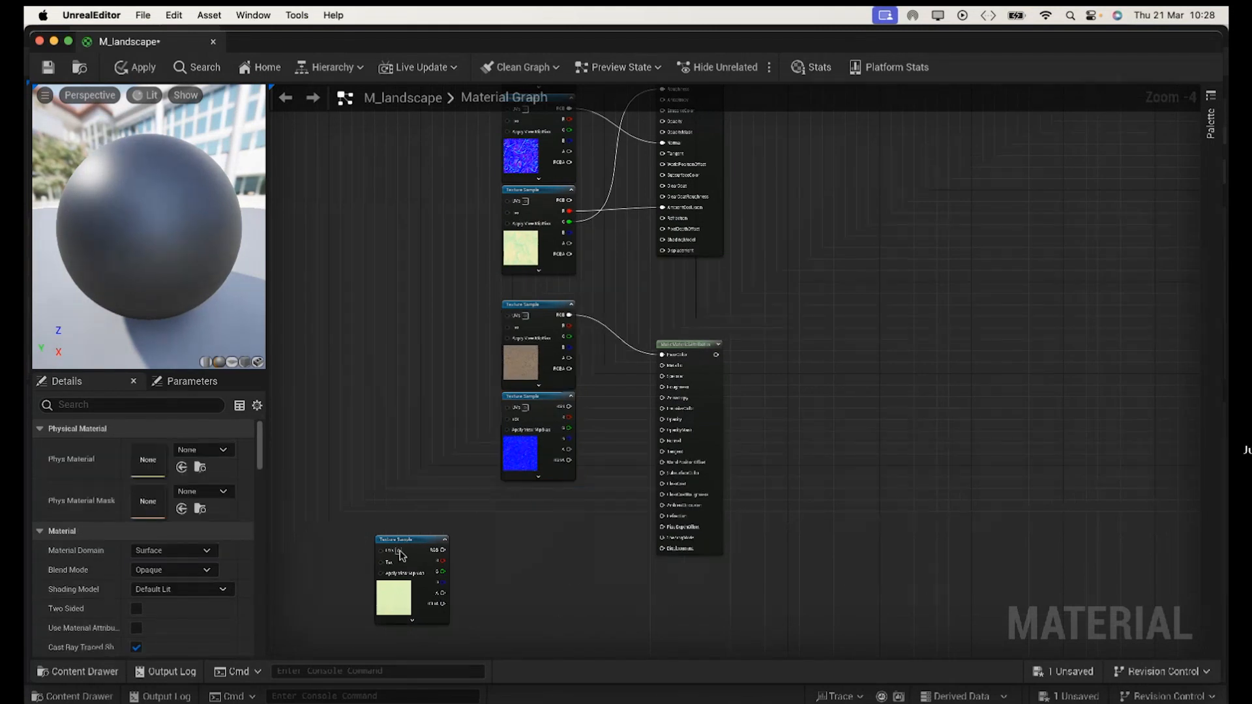
left_click_drag(432, 537, 544, 495)
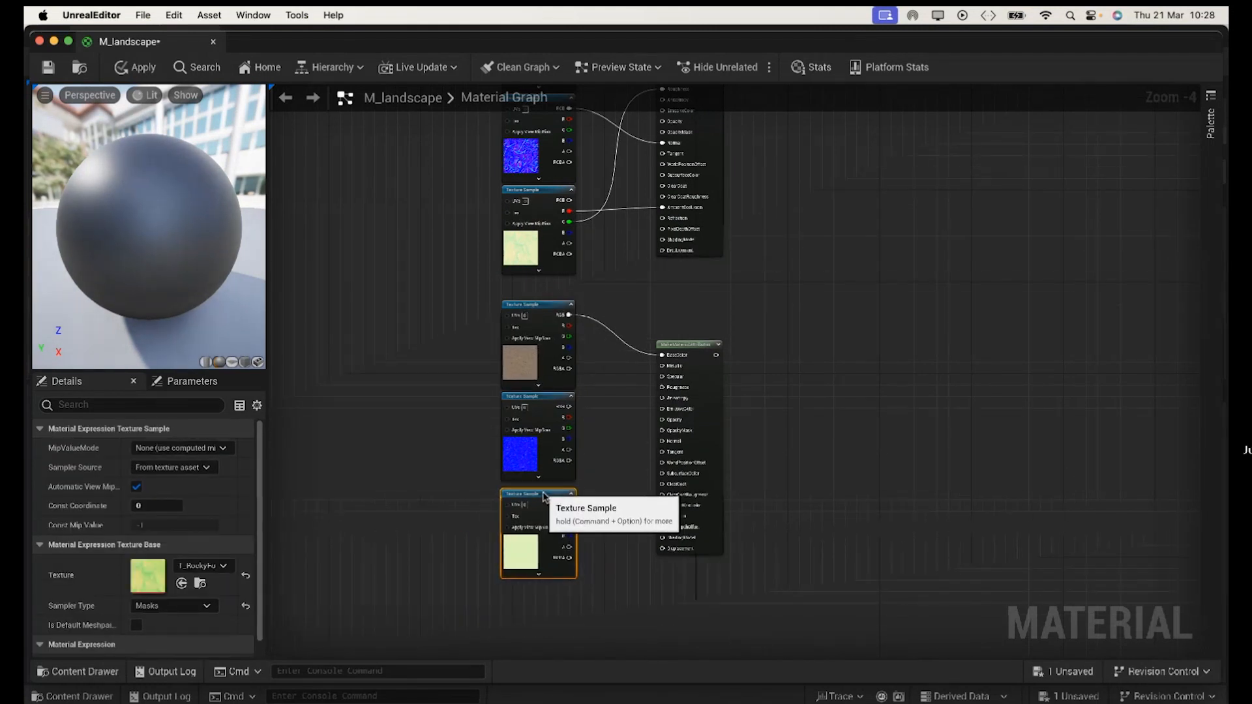
Step: Connect the Rocky Forest Ground normal sample's RGB to Normal, and the mask sample's R to AmbientOcclusion and G to Roughness
scroll(764, 516, "up", 4)
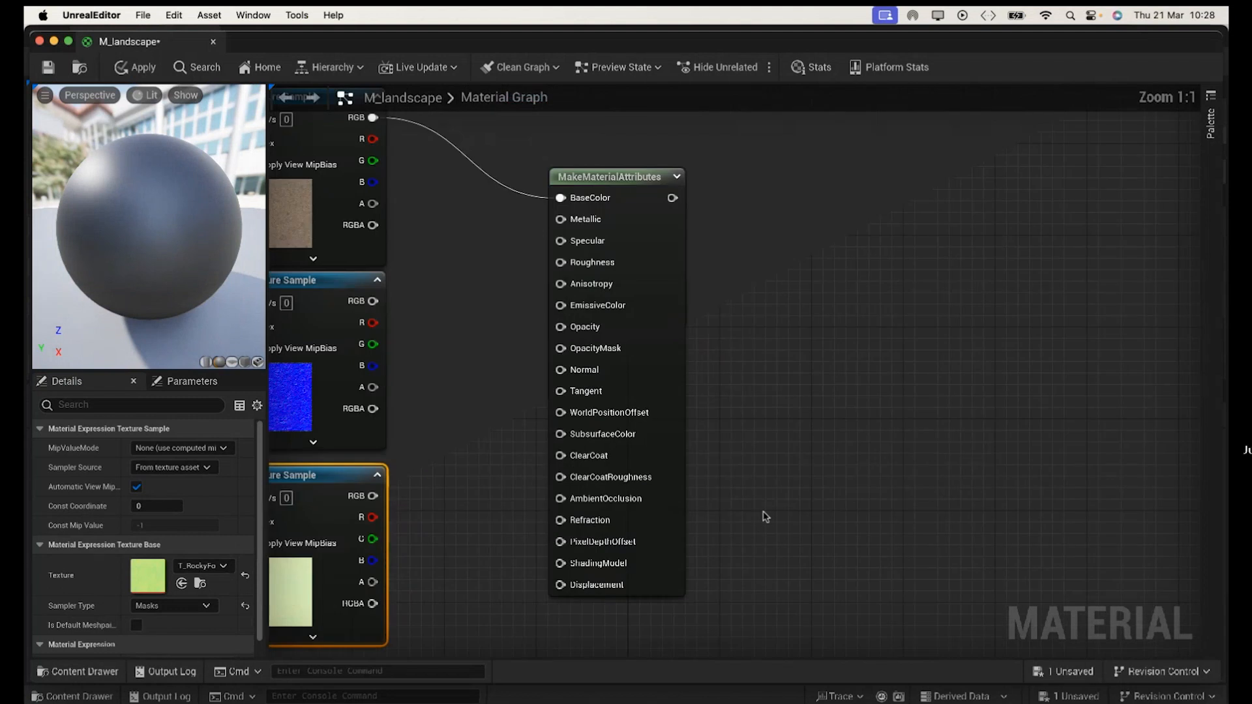
right_click_drag(803, 522, 986, 519)
left_click_drag(594, 298, 778, 367)
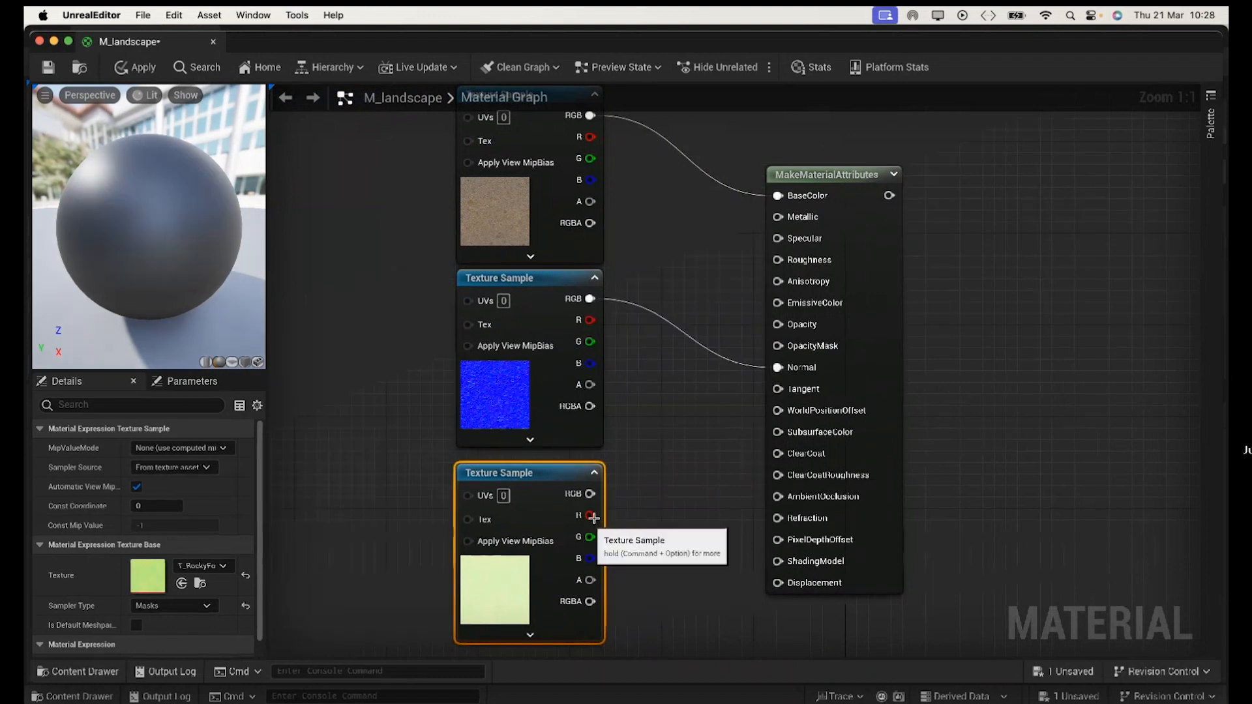
left_click_drag(590, 515, 788, 499)
left_click_drag(590, 537, 778, 259)
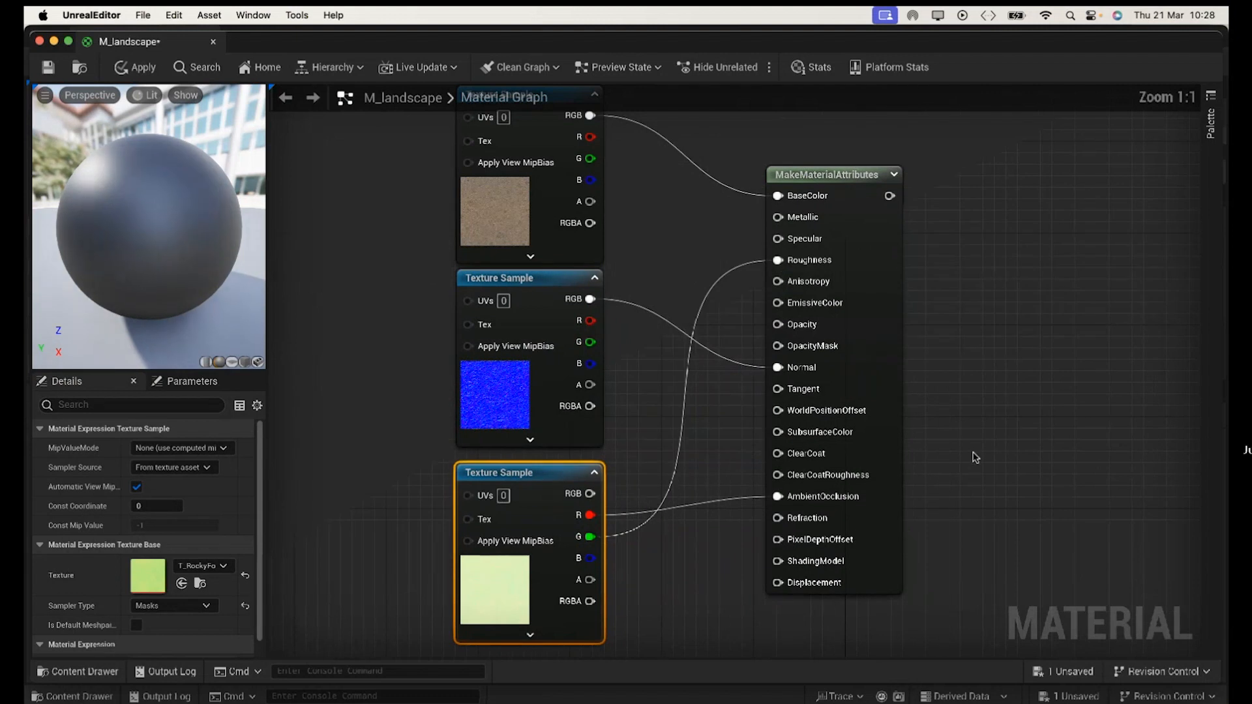
Step: Move the TexCoord, Tiling and Multiply nodes together down beside the Ground Roots texture samples
scroll(974, 457, "down", 5)
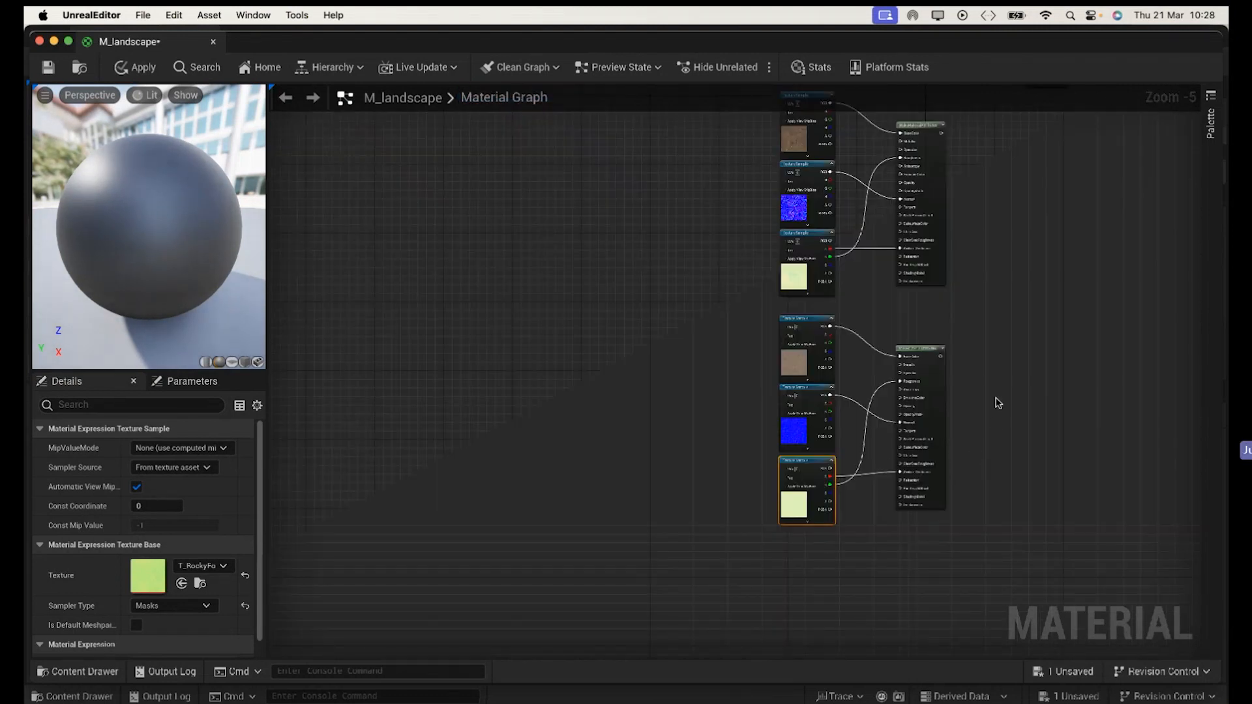
scroll(999, 363, "up", 3)
scroll(981, 407, "down", 2)
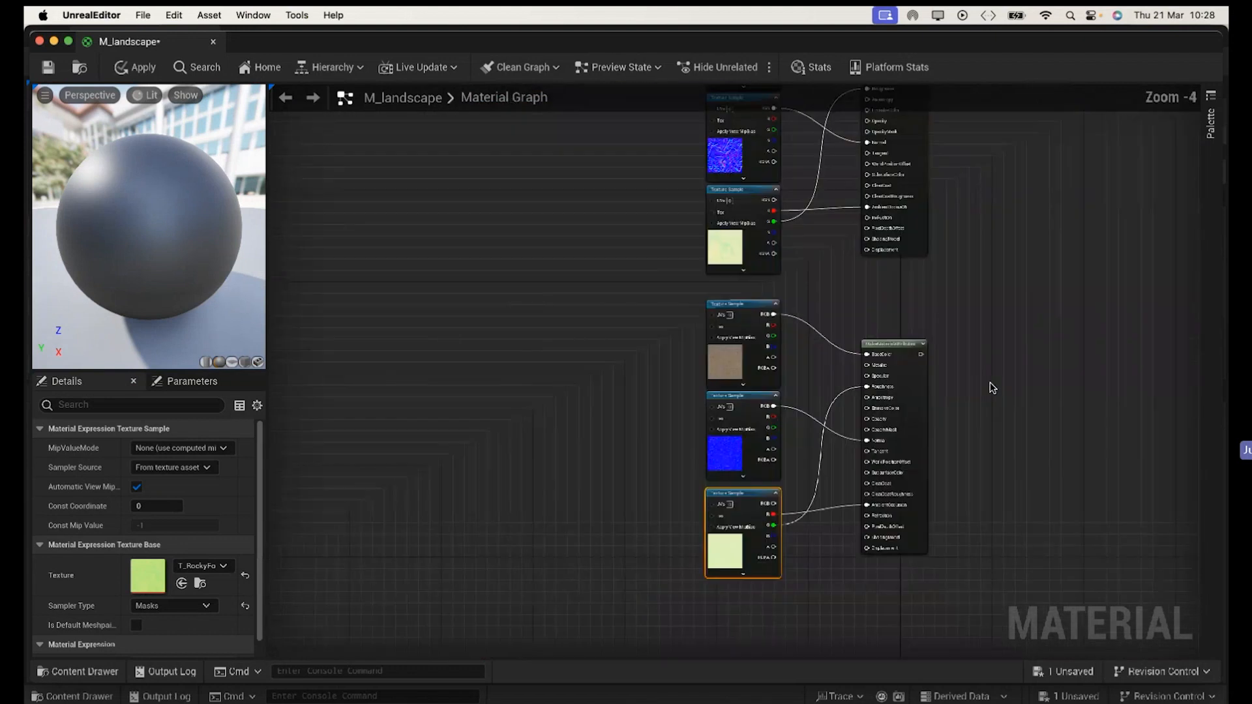
right_click_drag(1022, 347, 948, 653)
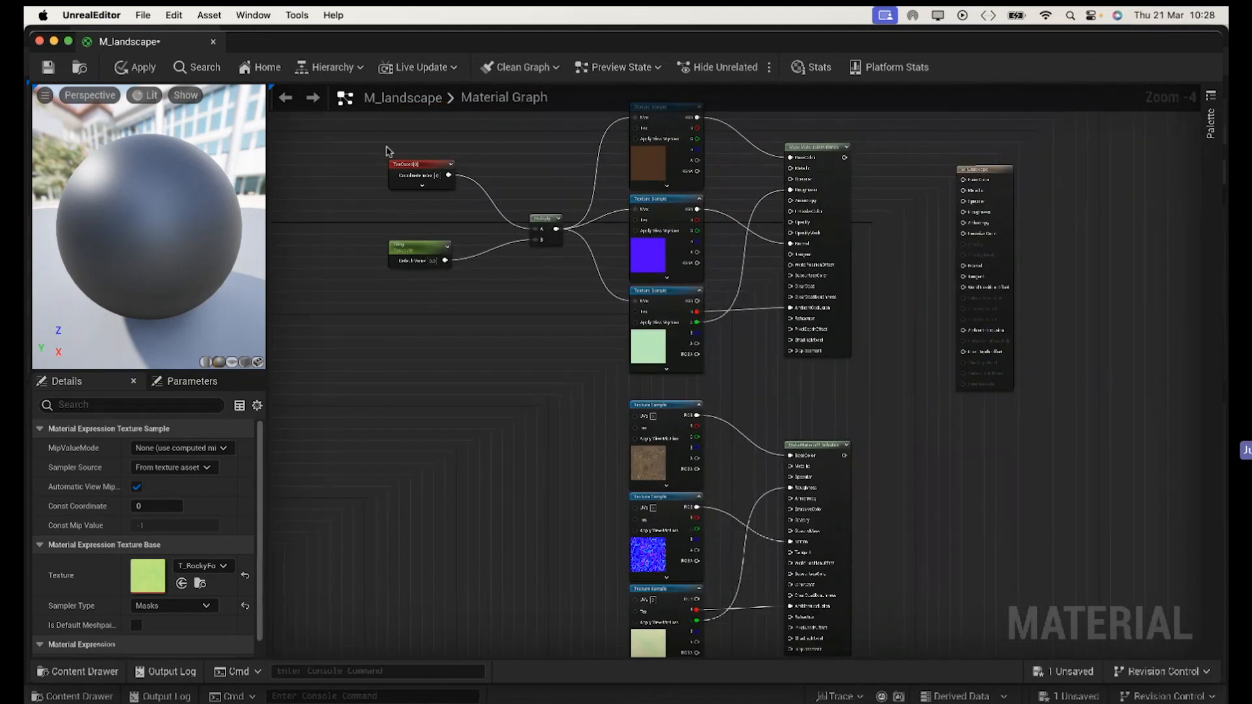
left_click_drag(366, 142, 589, 306)
left_click_drag(539, 241, 545, 286)
left_click(470, 347)
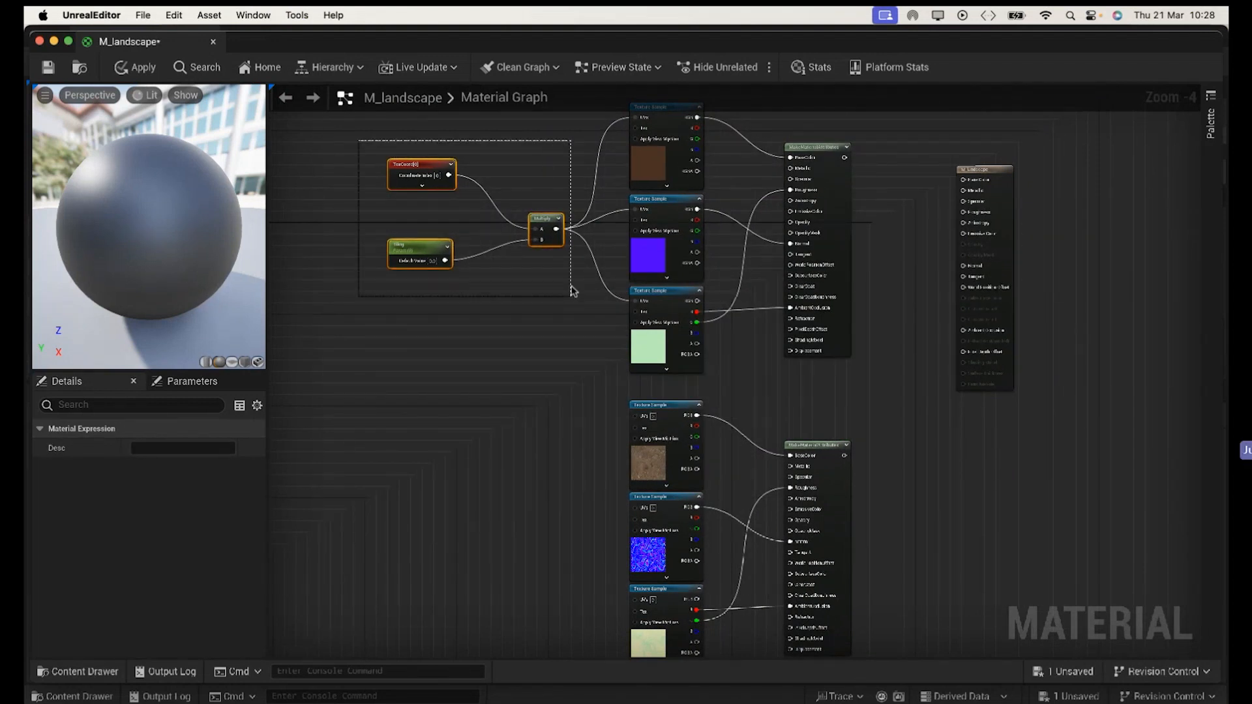
left_click_drag(541, 217, 486, 474)
Step: Connect the Multiply output to the UVs inputs of all three Ground Roots texture samples
scroll(893, 551, "up", 3)
right_click_drag(893, 551, 1058, 360)
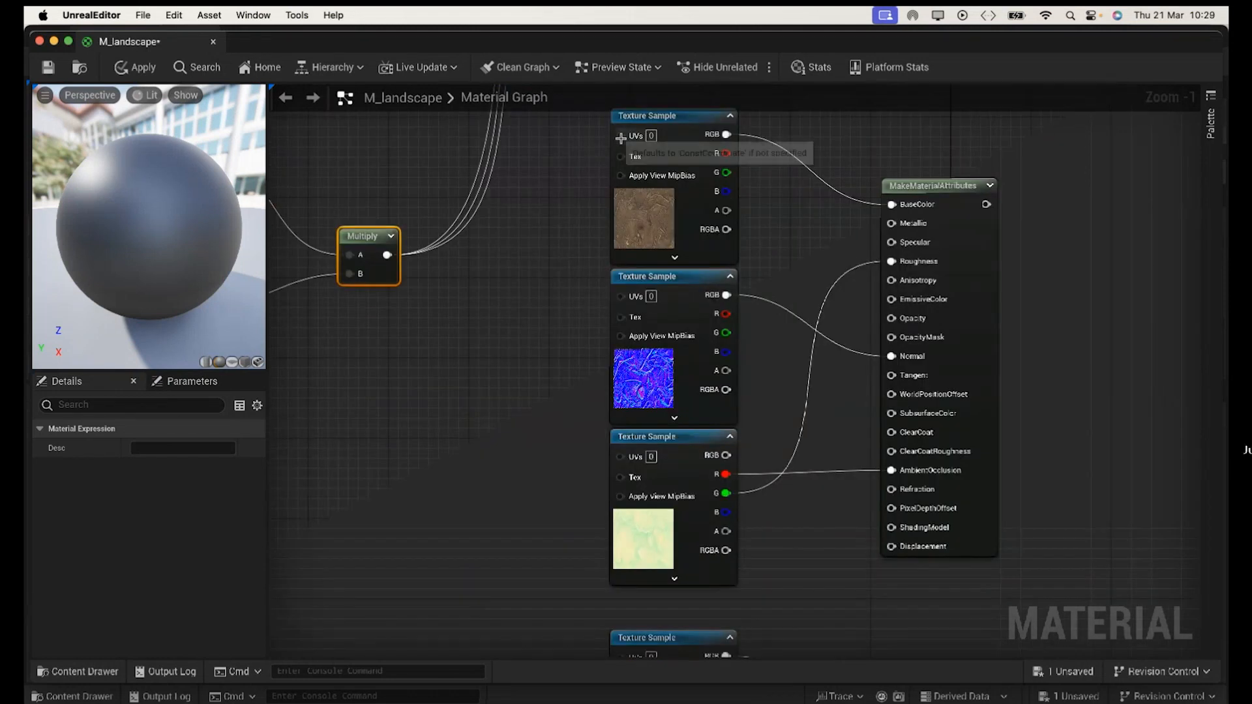
left_click_drag(388, 255, 618, 136)
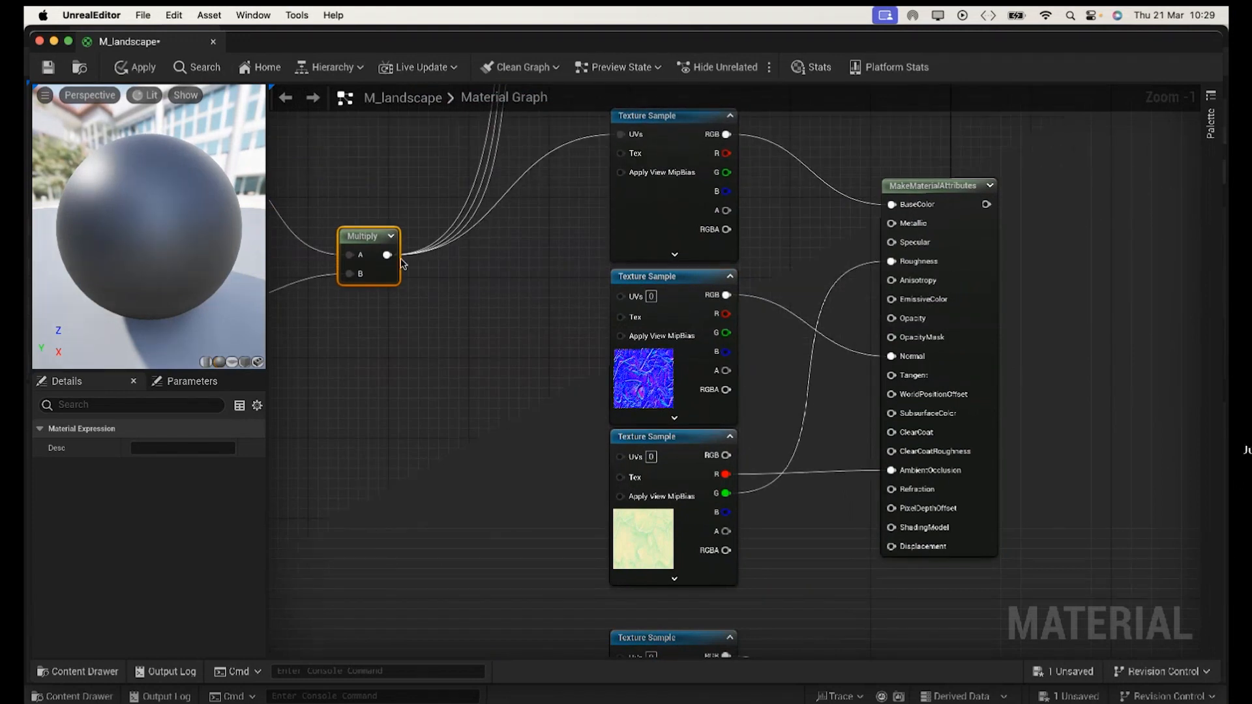
left_click_drag(388, 255, 618, 294)
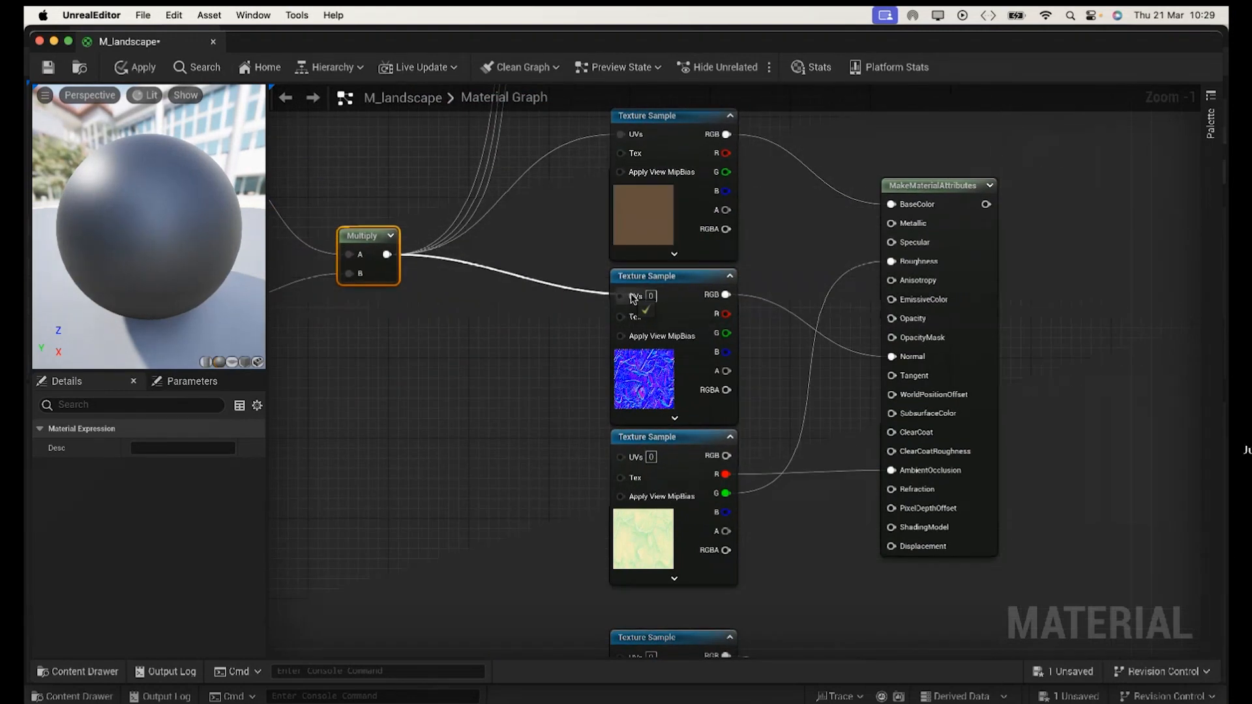
left_click_drag(388, 255, 637, 458)
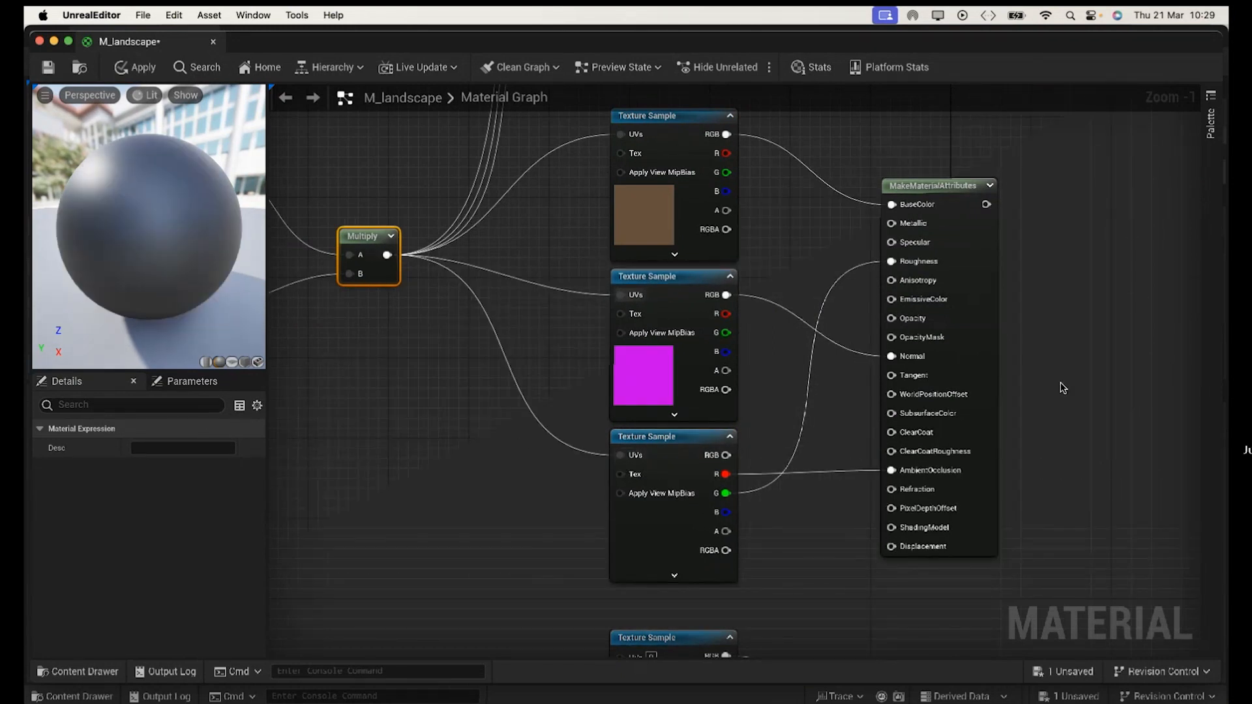
Step: Move the TexCoord, Tiling and Multiply nodes together down beside the Rocky Forest Ground texture samples
scroll(1062, 387, "up", 1)
scroll(1062, 387, "down", 7)
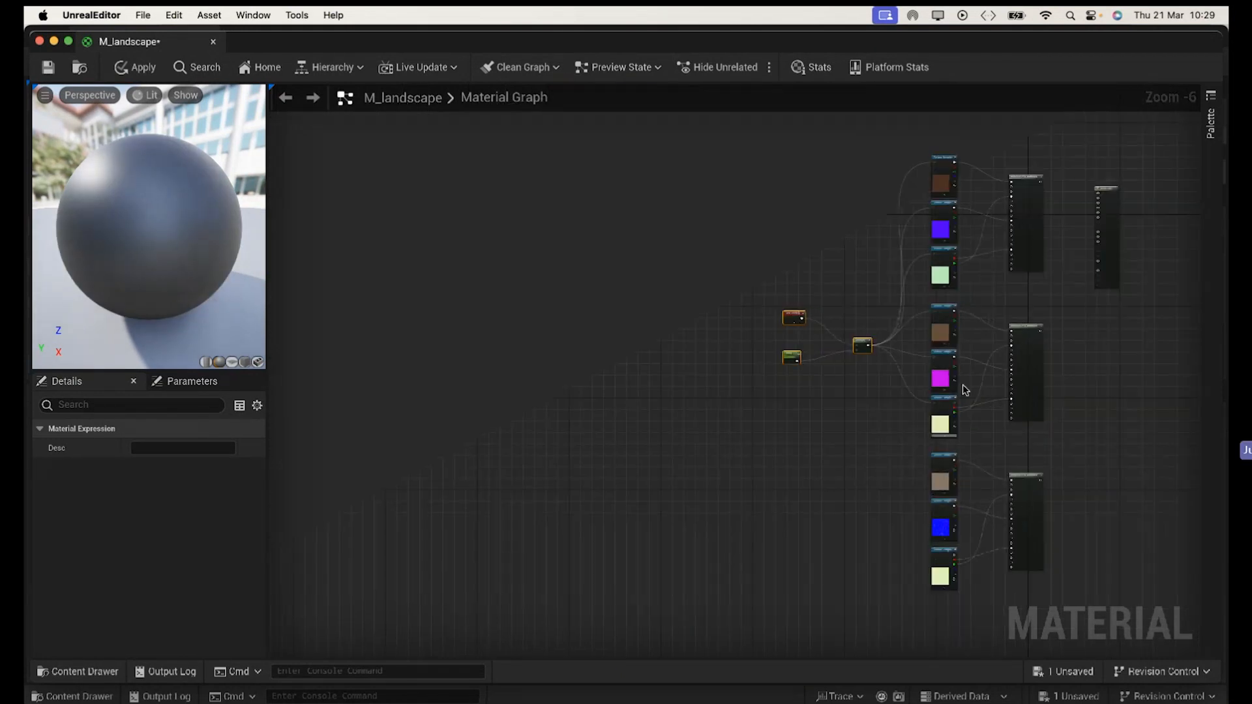
scroll(965, 387, "up", 5)
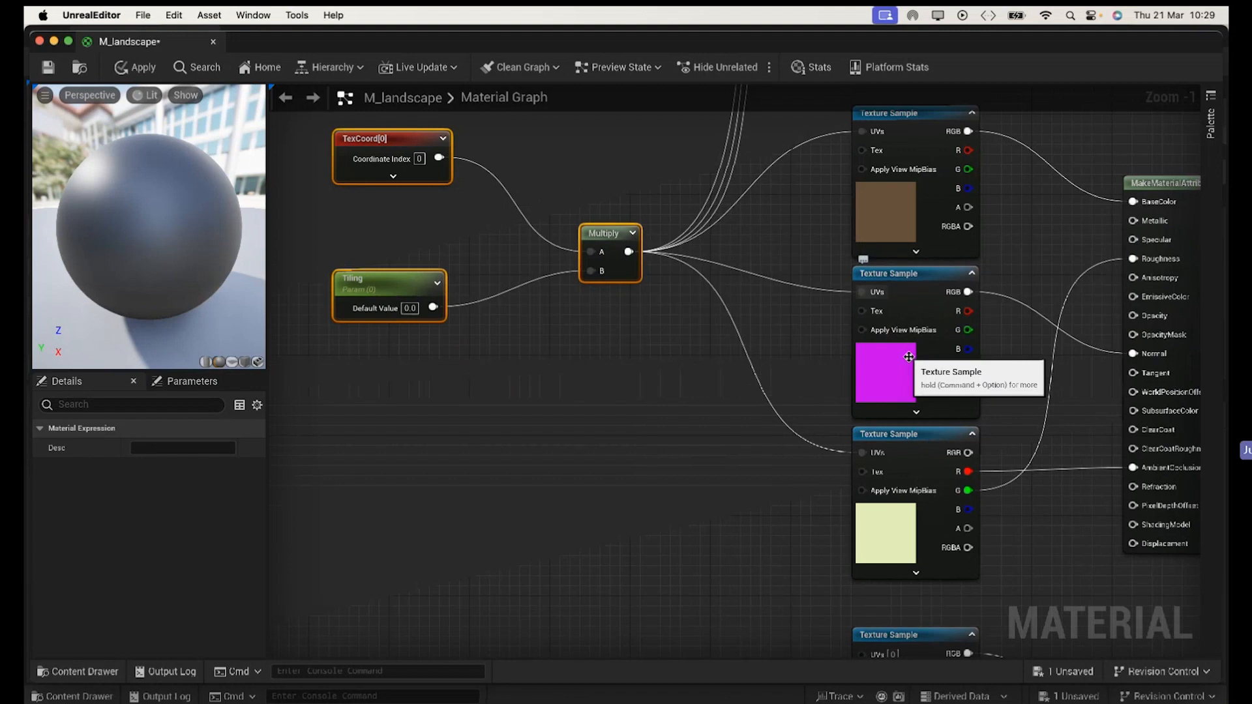
right_click_drag(690, 512, 616, 321)
left_click_drag(540, 191, 531, 621)
Step: Connect the Multiply output to the UVs inputs of all three Rocky Forest Ground texture samples
right_click_drag(704, 609, 752, 144)
left_click_drag(562, 122, 851, 117)
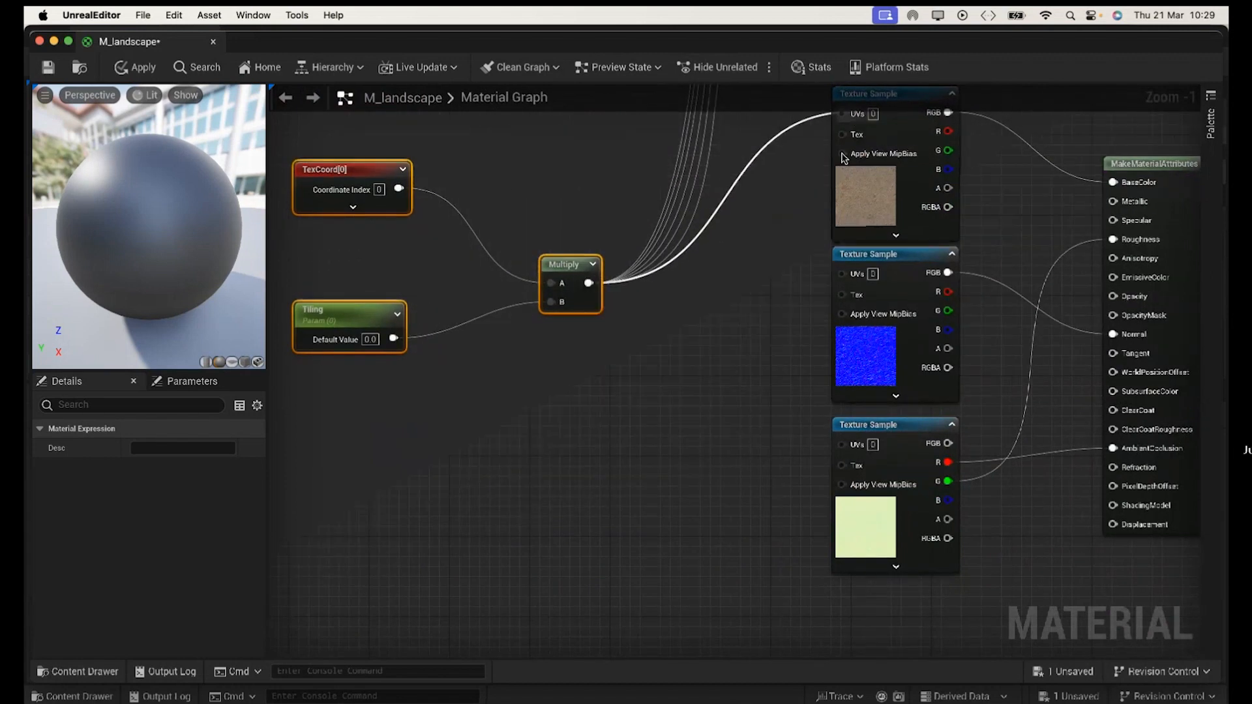
left_click_drag(589, 282, 842, 274)
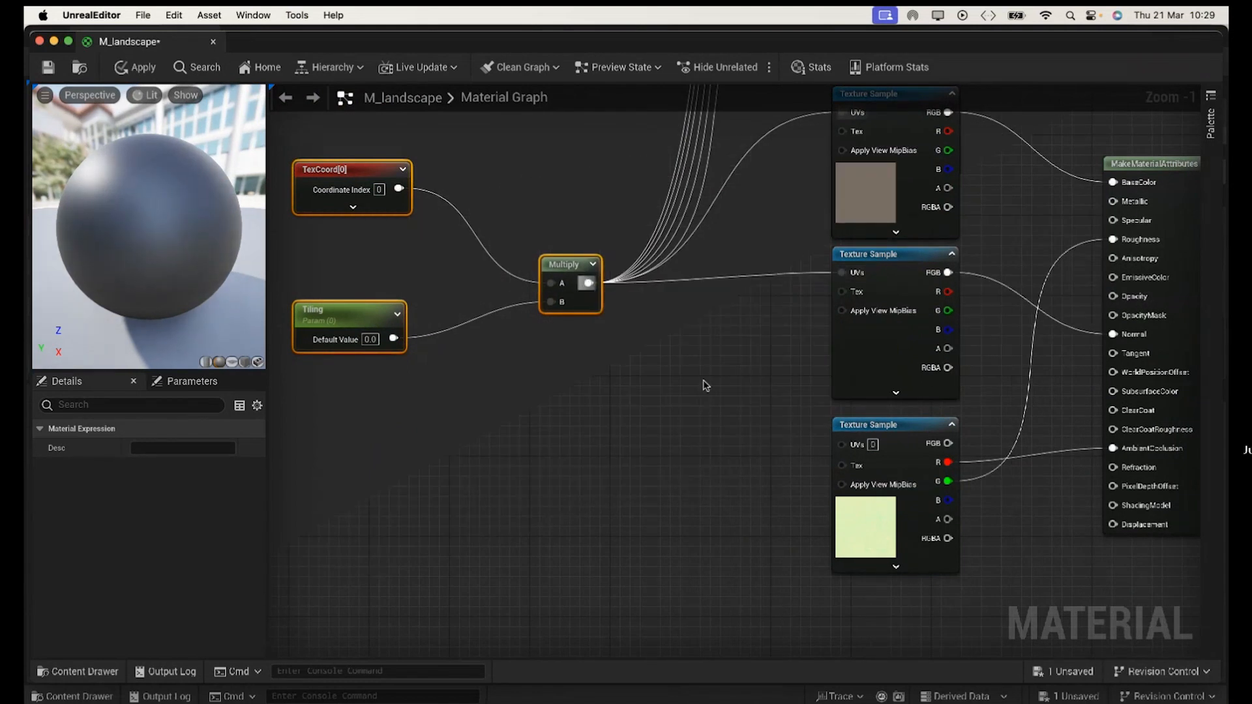
left_click_drag(589, 282, 849, 450)
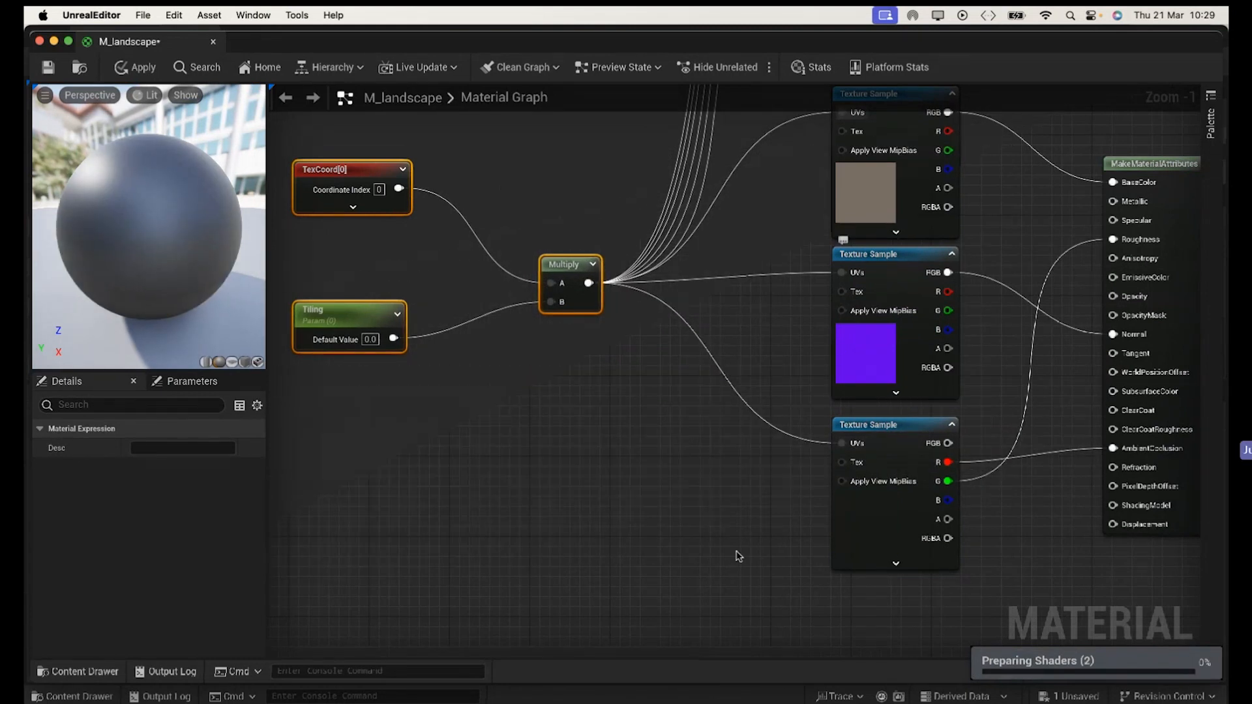
Step: Move the TexCoord, Tiling and Multiply nodes together up and away from the texture samples, level with the Ground Roots group
right_click_drag(754, 506, 378, 558)
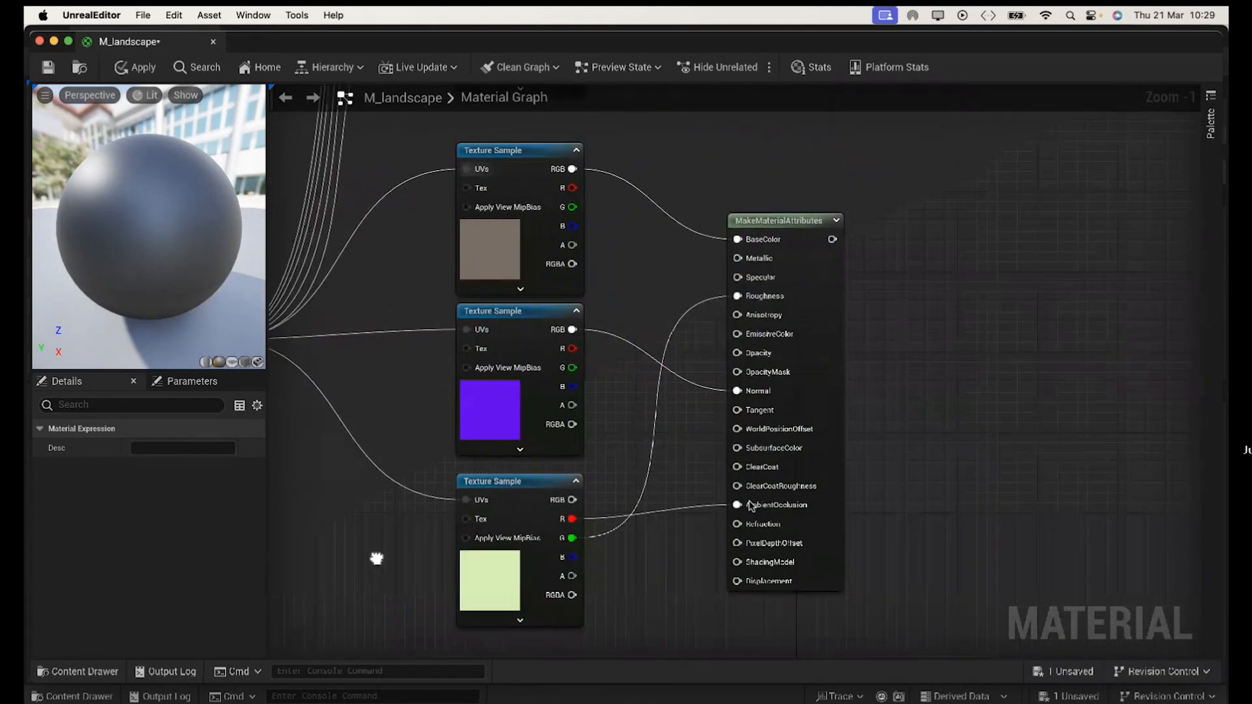
scroll(874, 427, "down", 11)
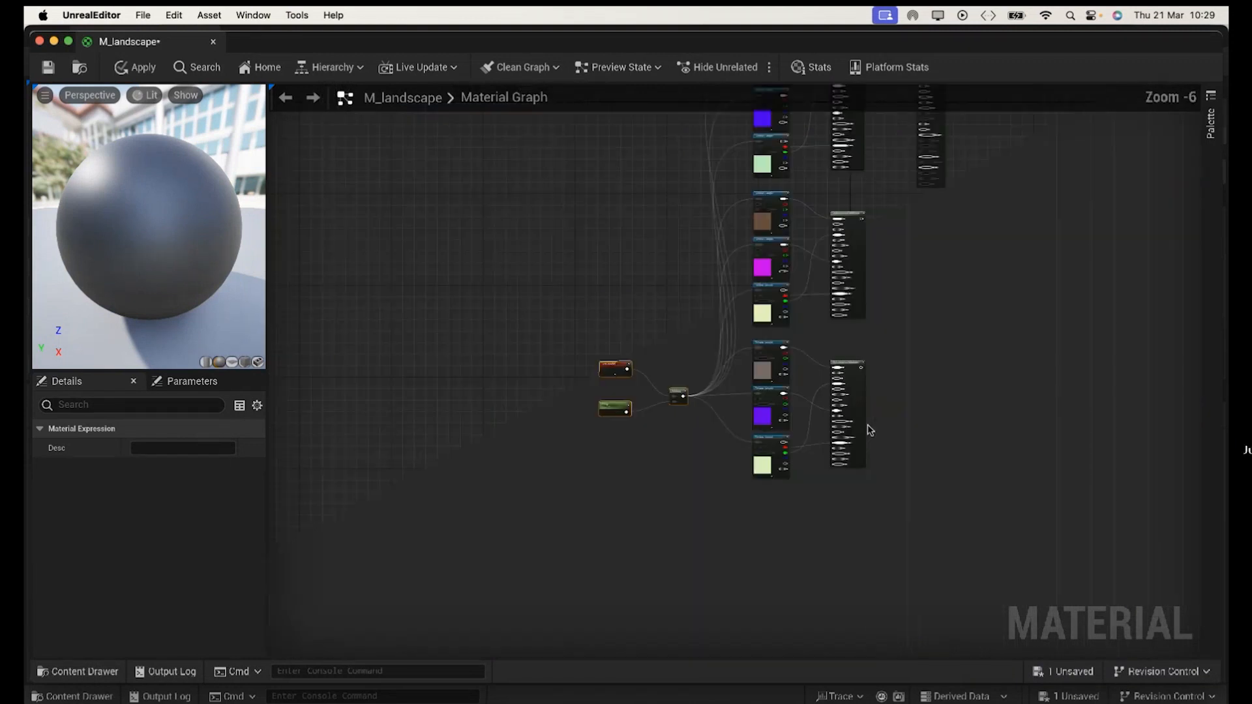
scroll(874, 433, "up", 2)
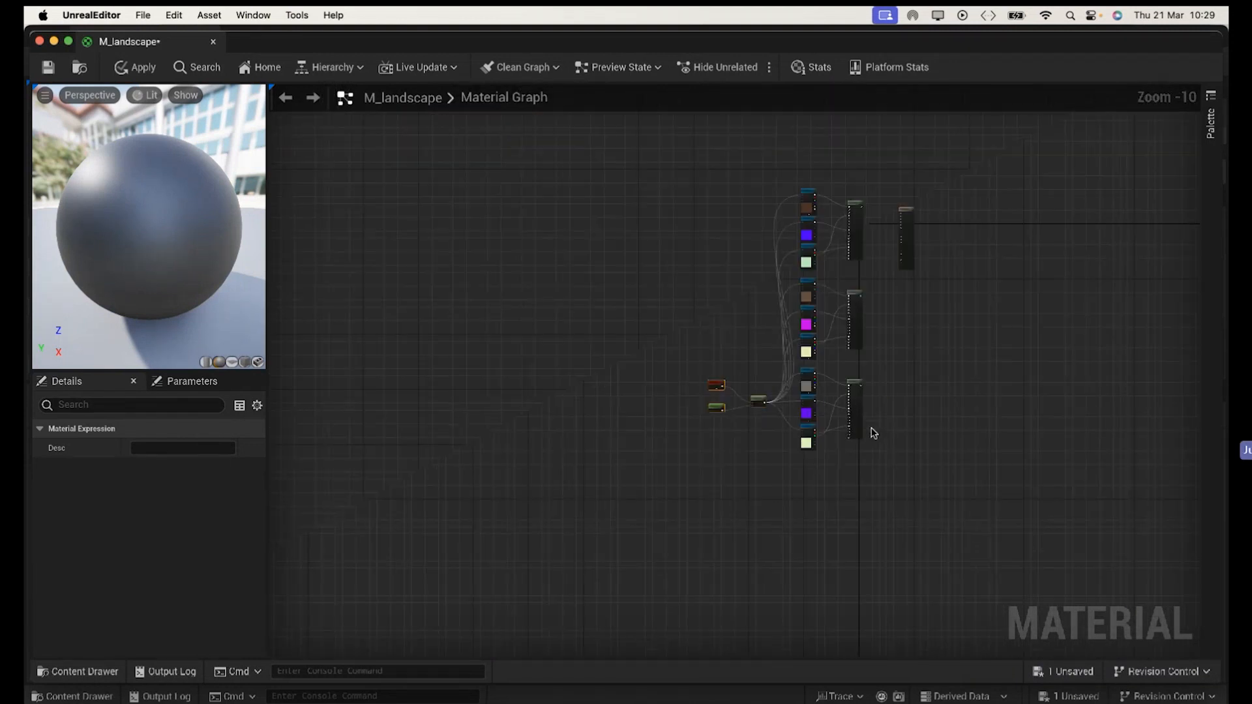
scroll(873, 433, "up", 2)
scroll(873, 433, "up", 2)
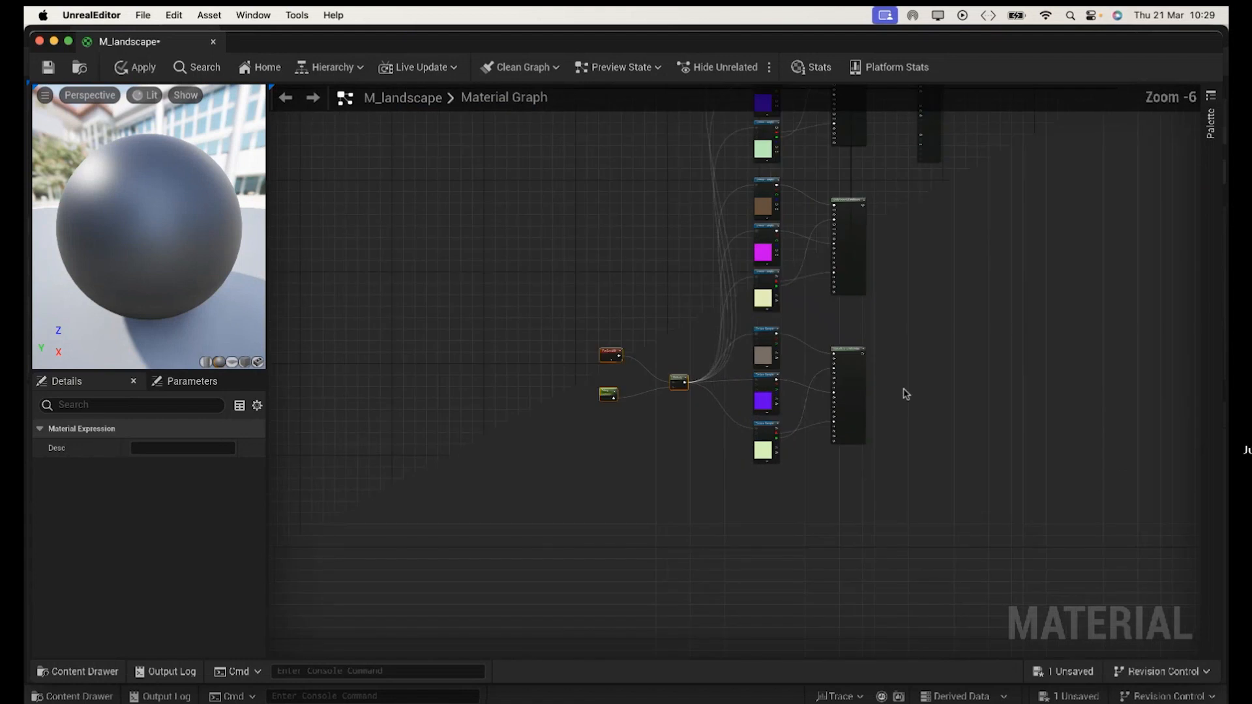
left_click_drag(680, 378, 590, 217)
right_click_drag(947, 340, 805, 468)
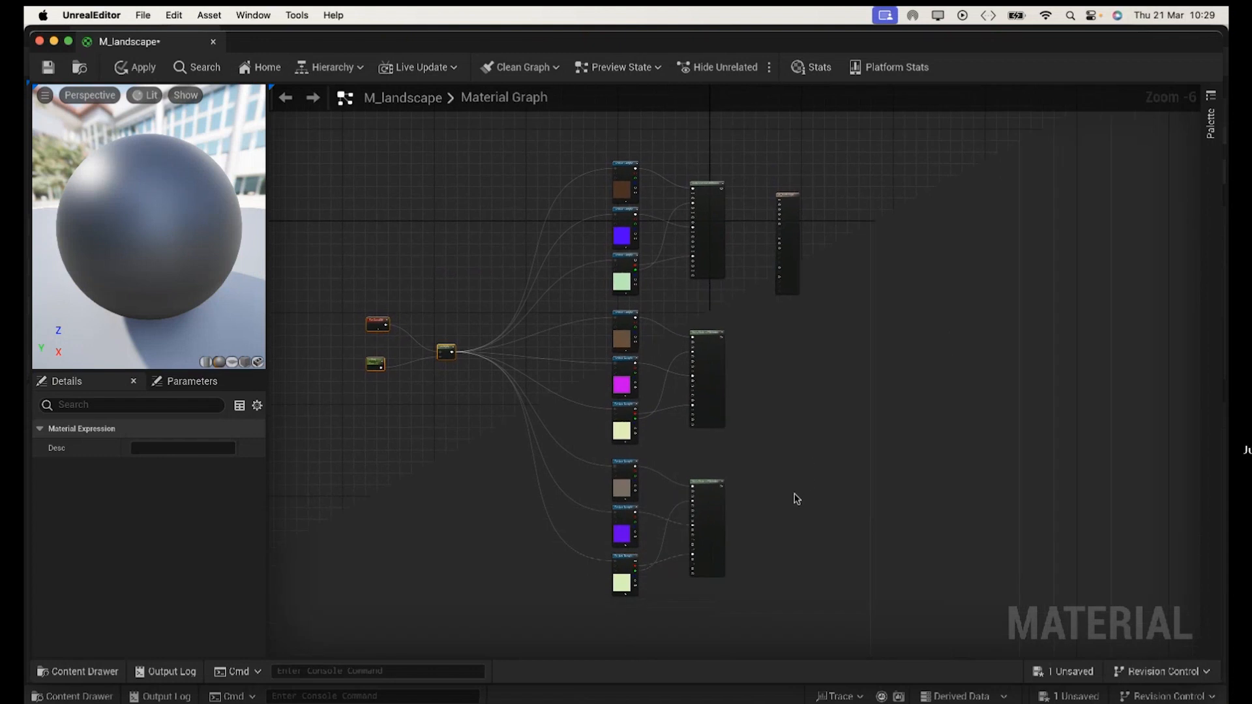
Step: Add a LandscapeLayerBlend node beside the Ground Roots MakeMaterialAttributes node
scroll(797, 498, "down", 2)
scroll(797, 499, "up", 4)
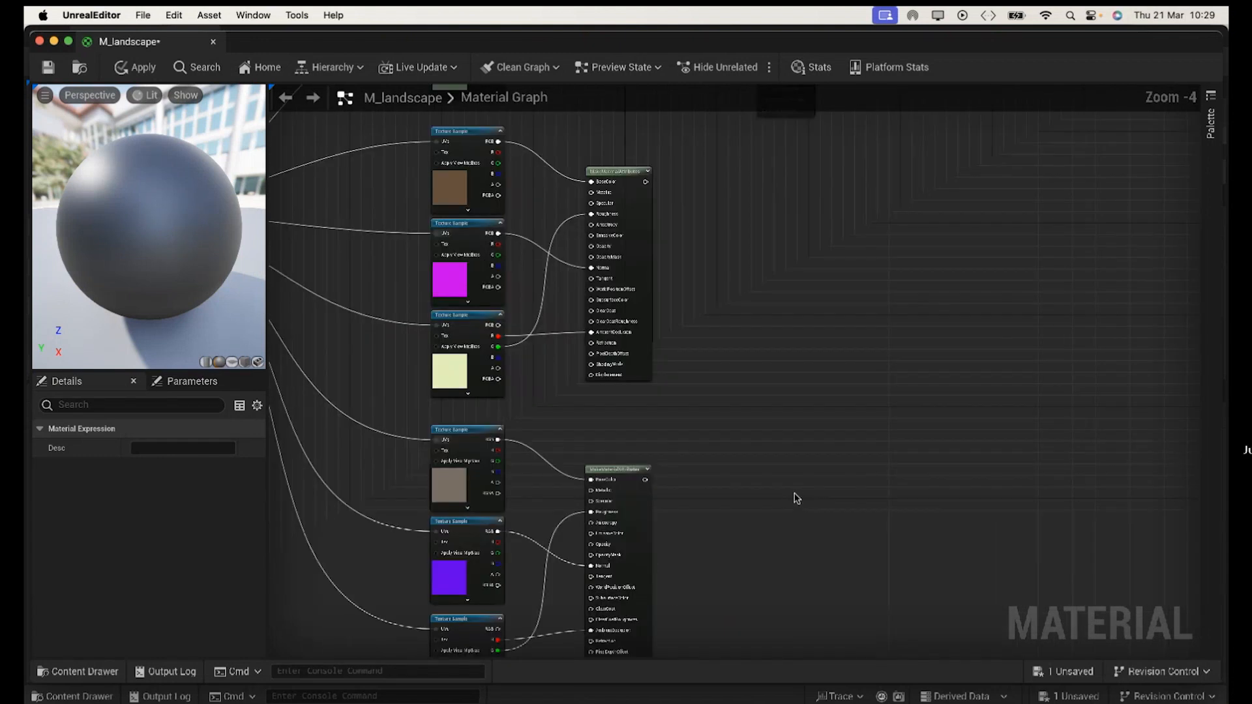
scroll(797, 499, "down", 1)
right_click_drag(796, 499, 902, 559)
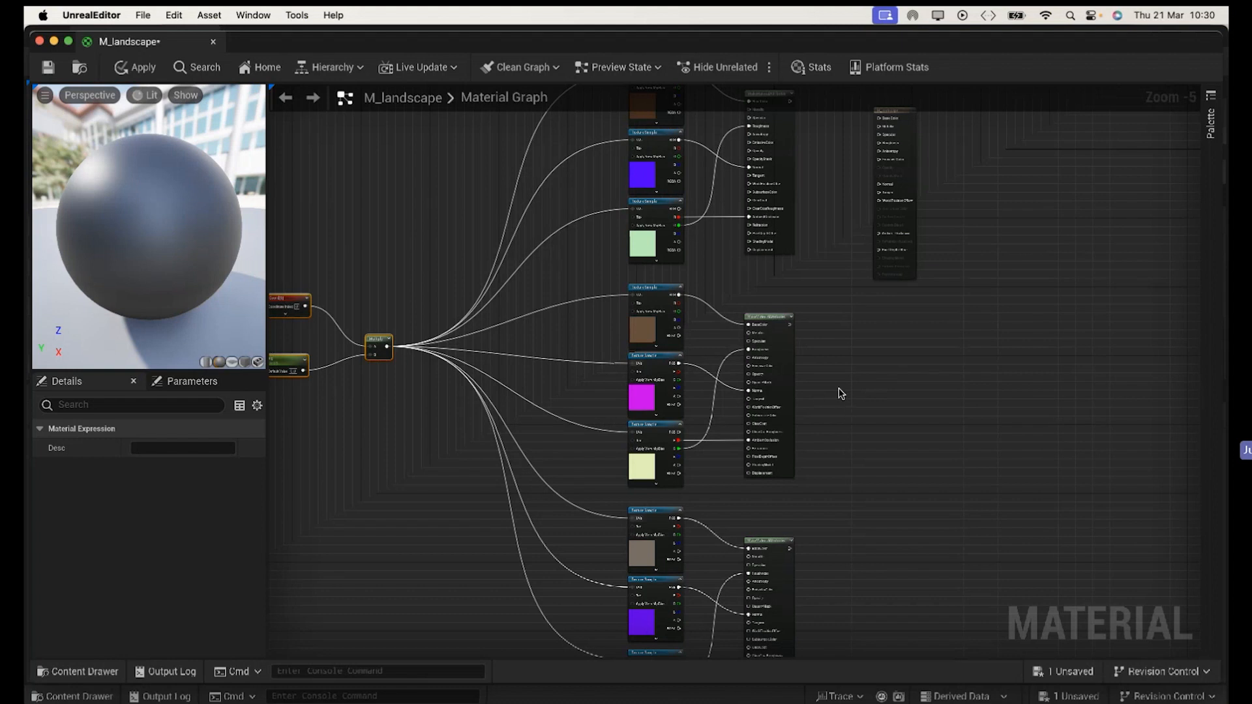
right_click(841, 394)
type("landscape")
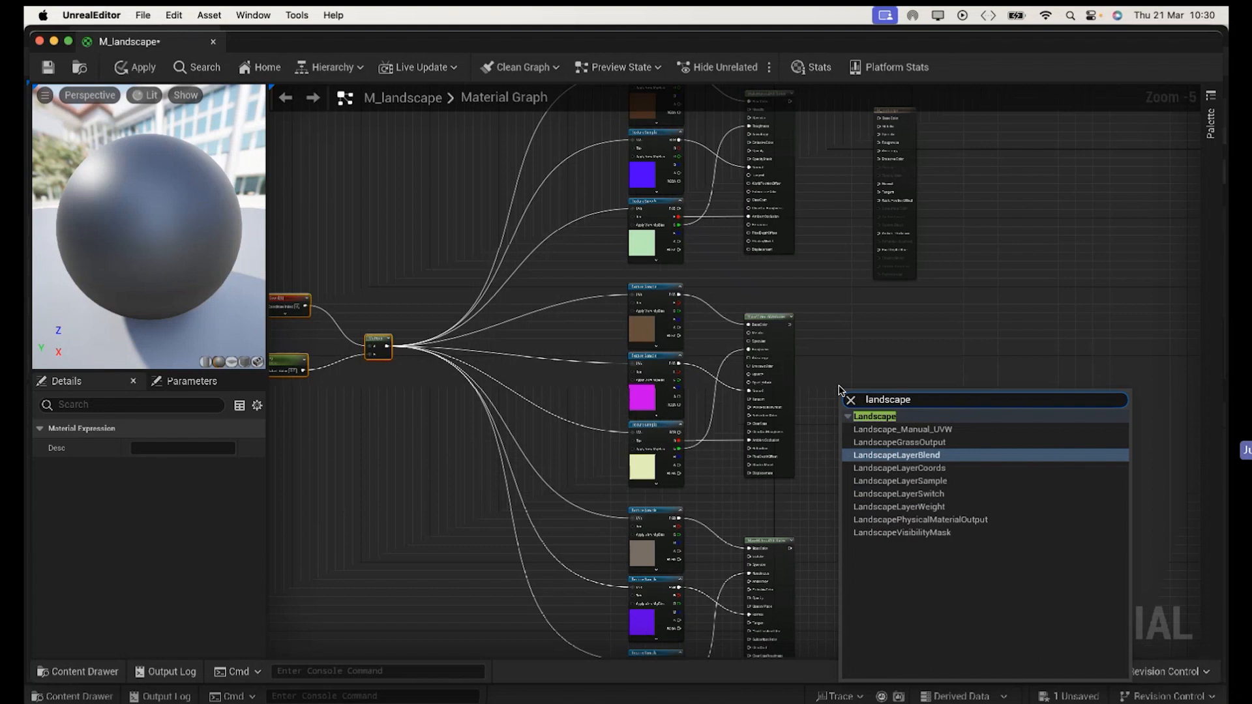
left_click(888, 455)
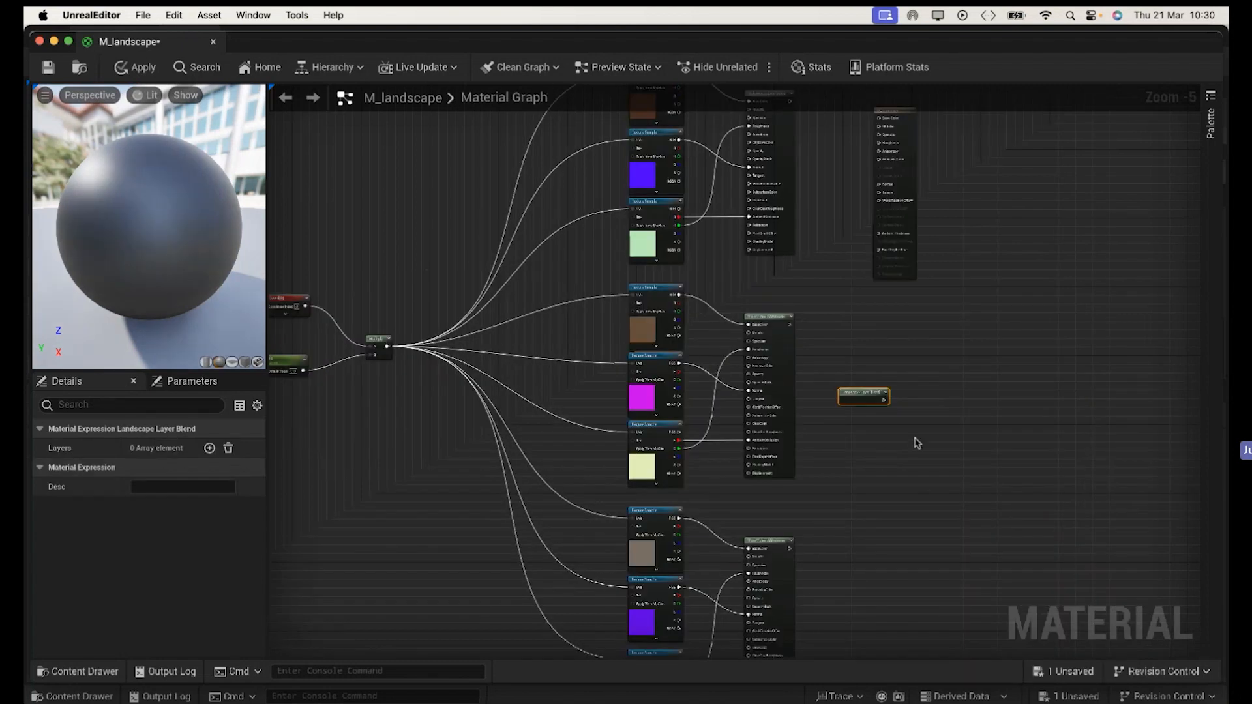
Step: Add three layer elements to the Landscape Layer Blend node
scroll(868, 423, "down", 6)
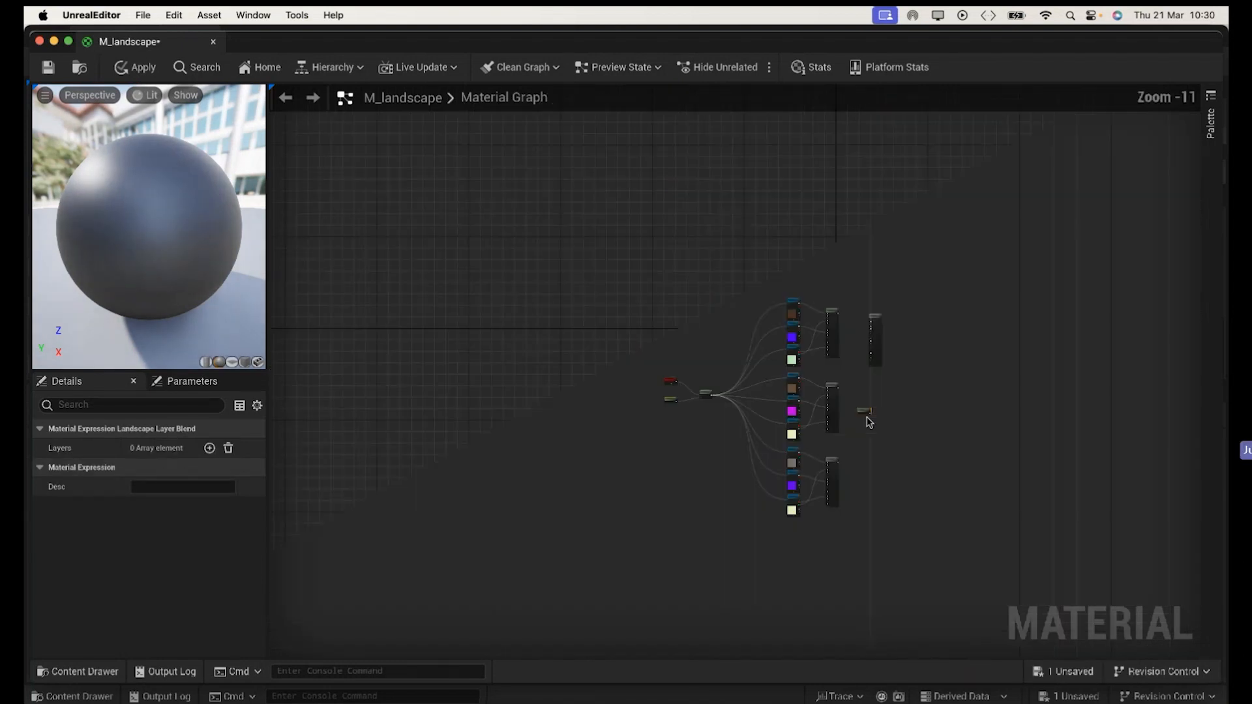
scroll(869, 429, "up", 12)
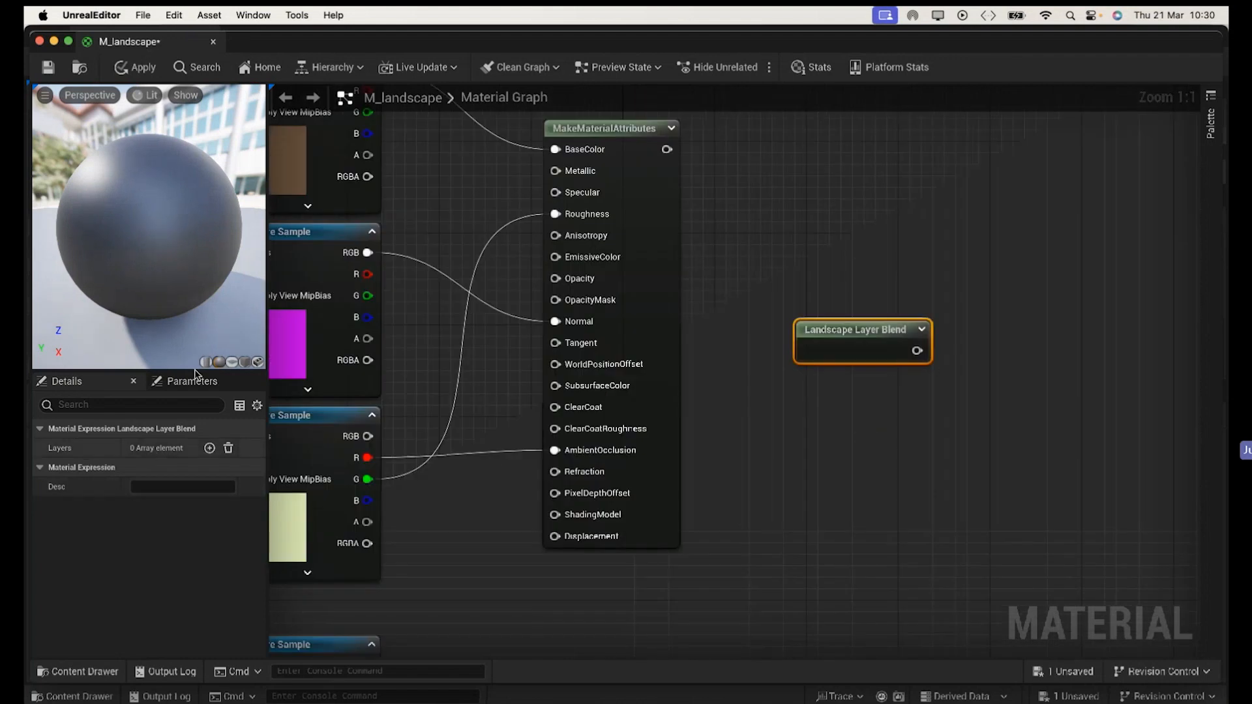
left_click(210, 449)
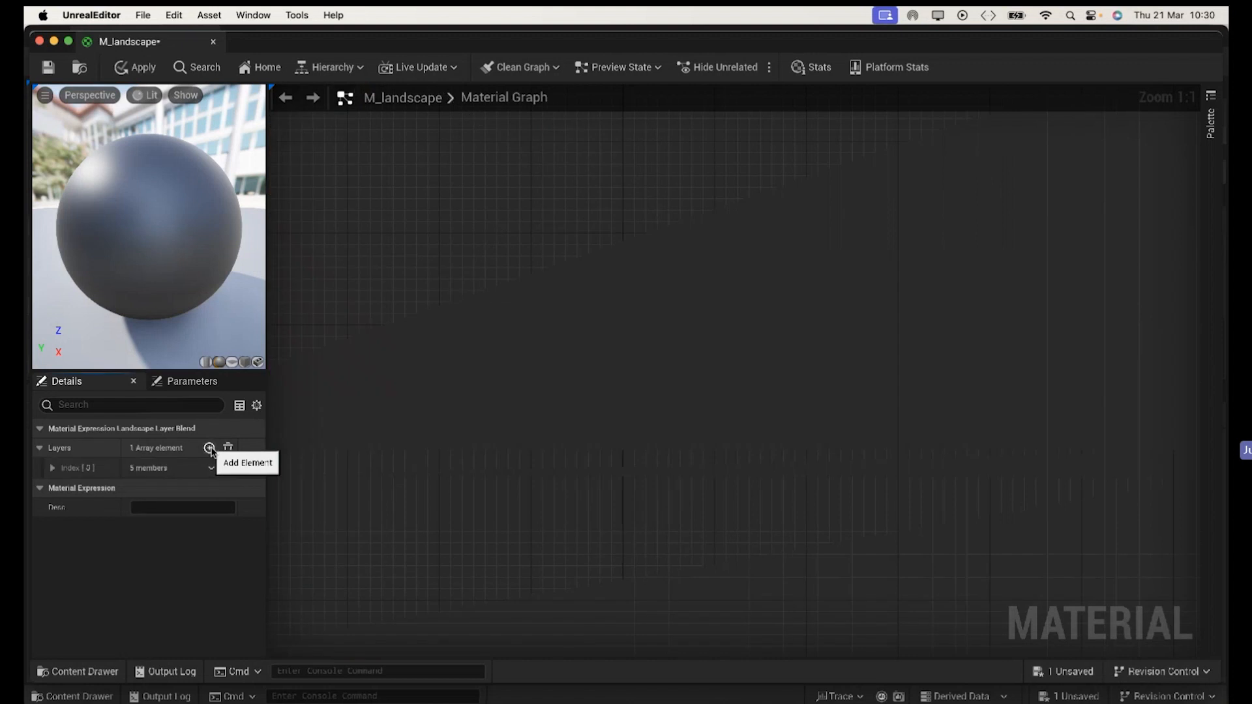
left_click(210, 448)
left_click(209, 448)
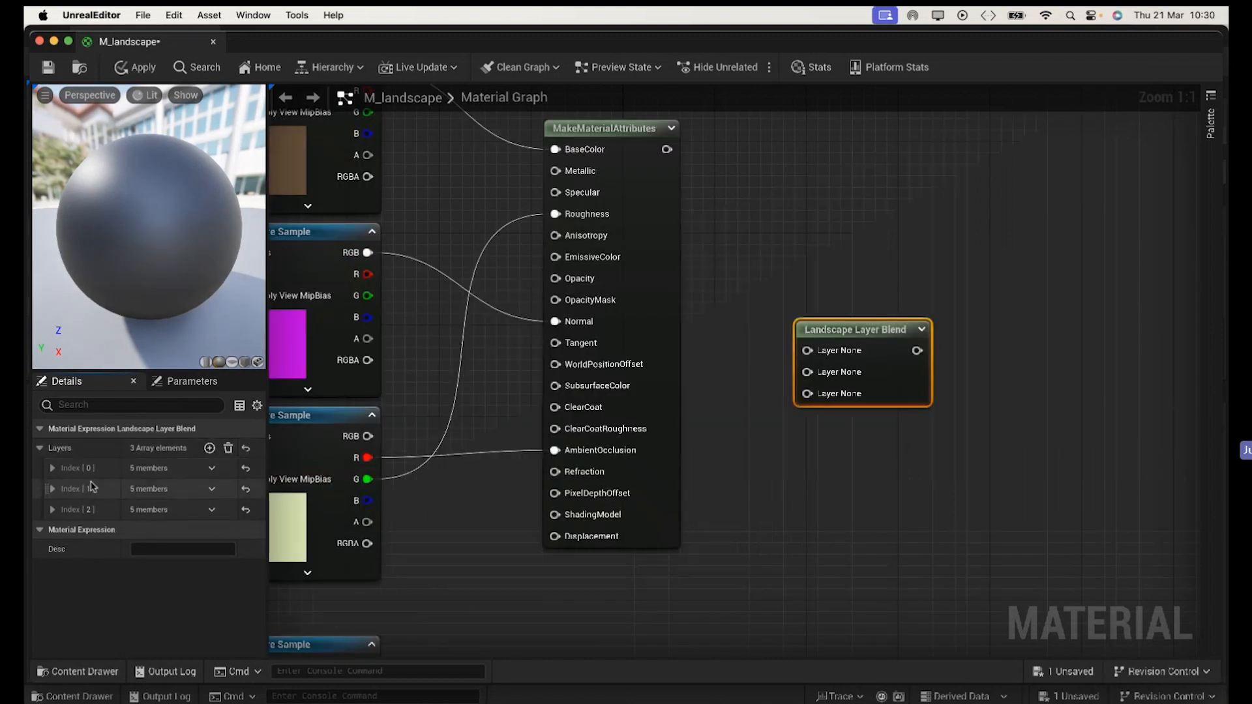
Step: Name the three Landscape Layer Blend layers 1, 2 and 3 in index order
left_click(52, 468)
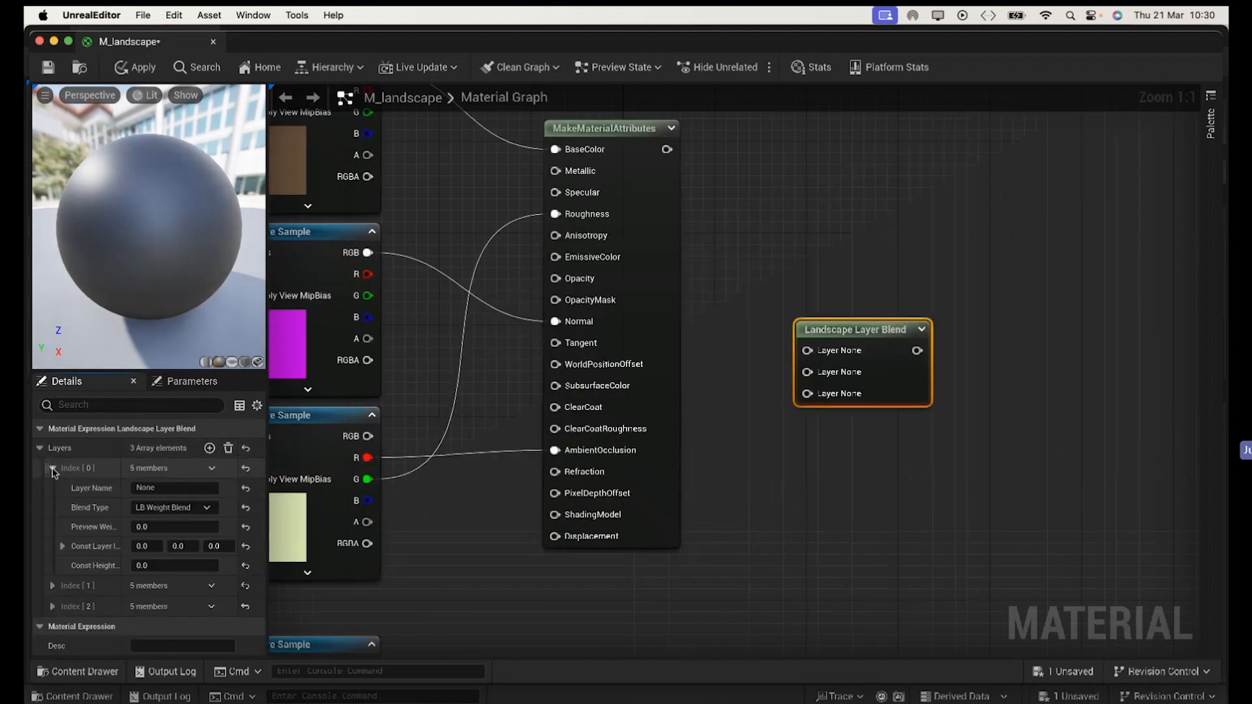
left_click(146, 488)
type("Layer 1")
key("Return")
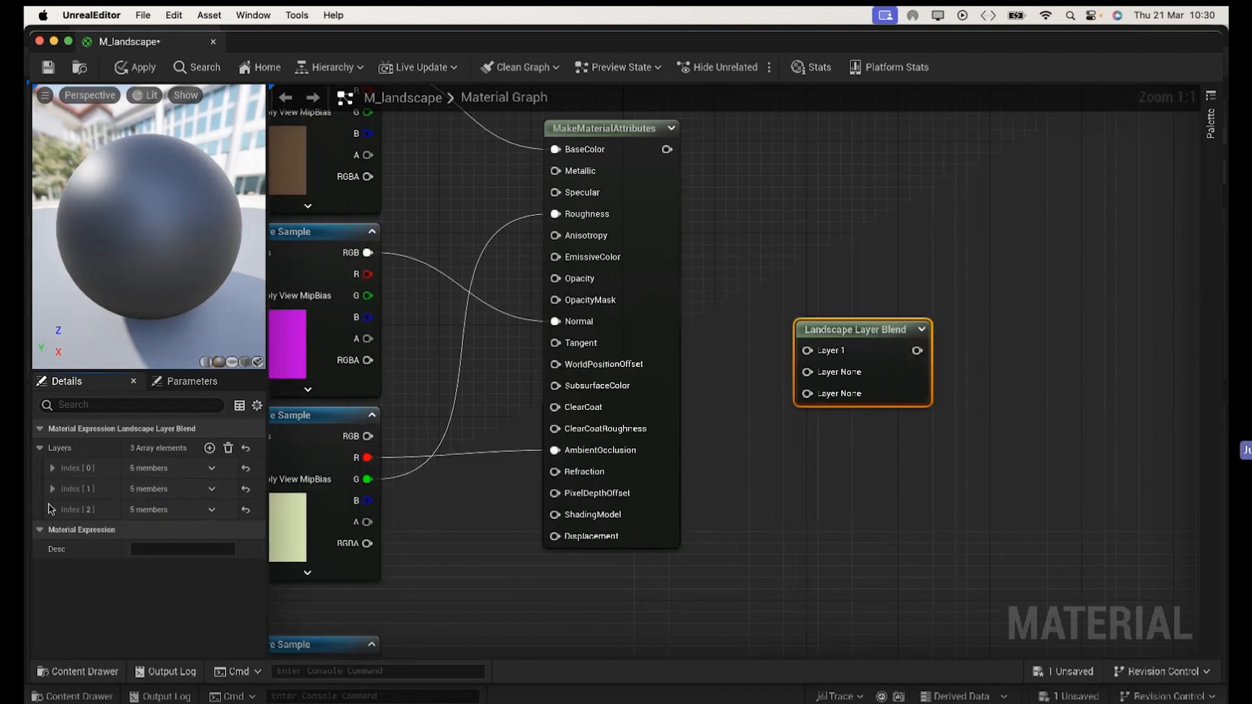
left_click(52, 488)
left_click(177, 509)
type("2")
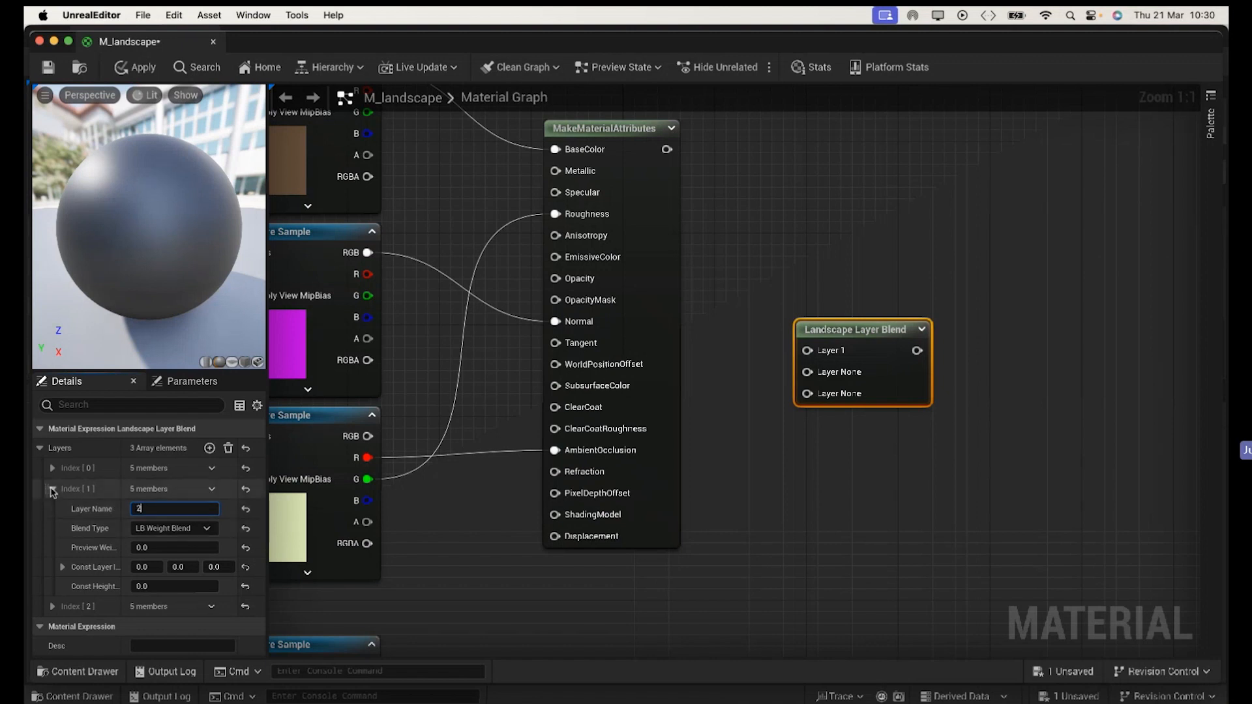
key("Return")
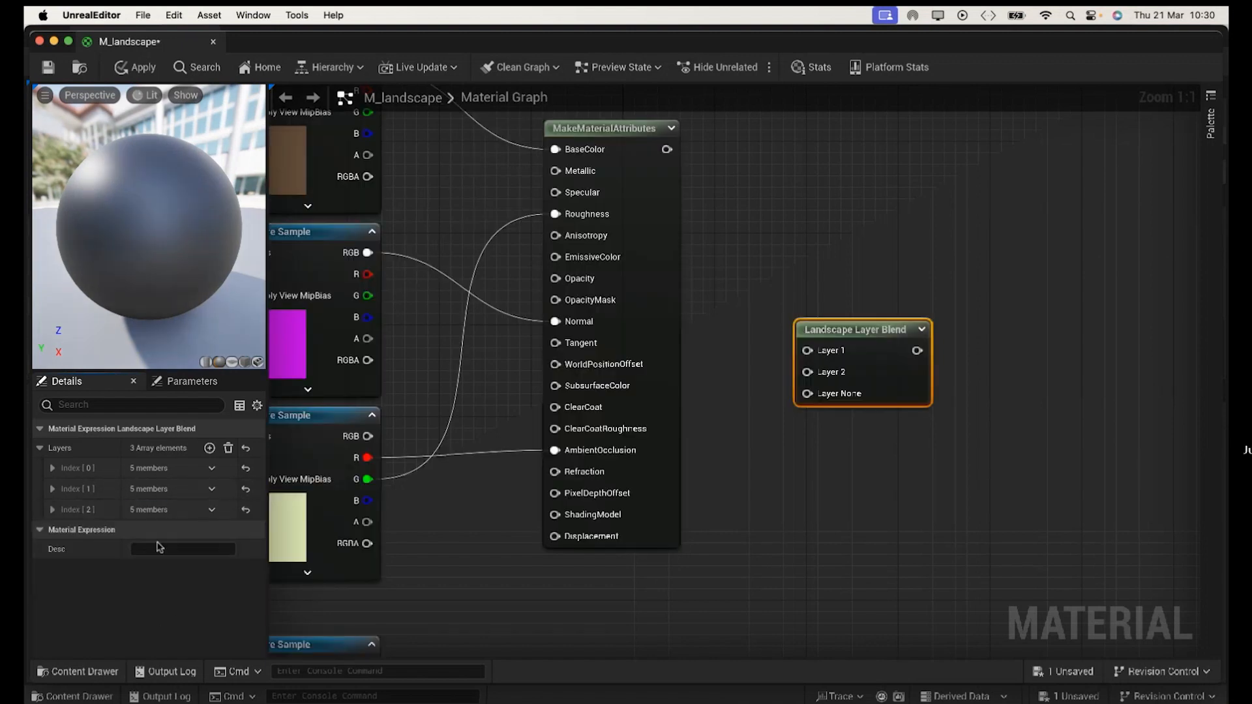
left_click(54, 510)
left_click(173, 530)
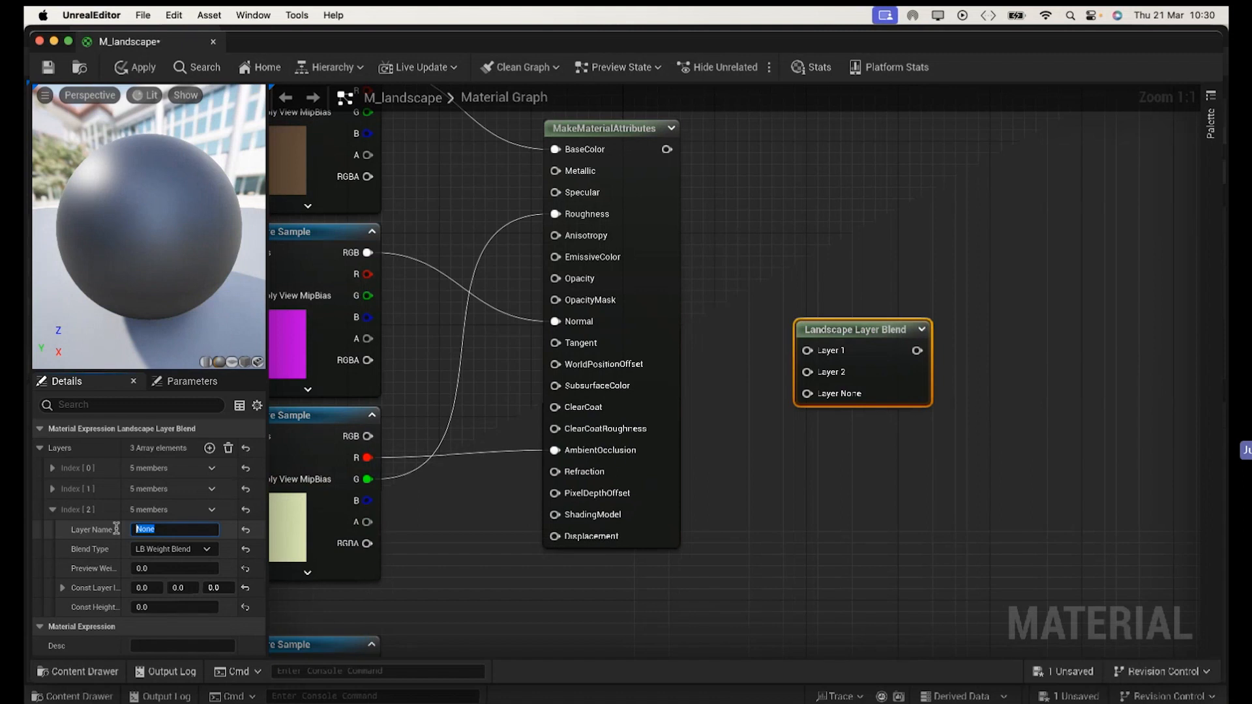
type("3")
key("Return")
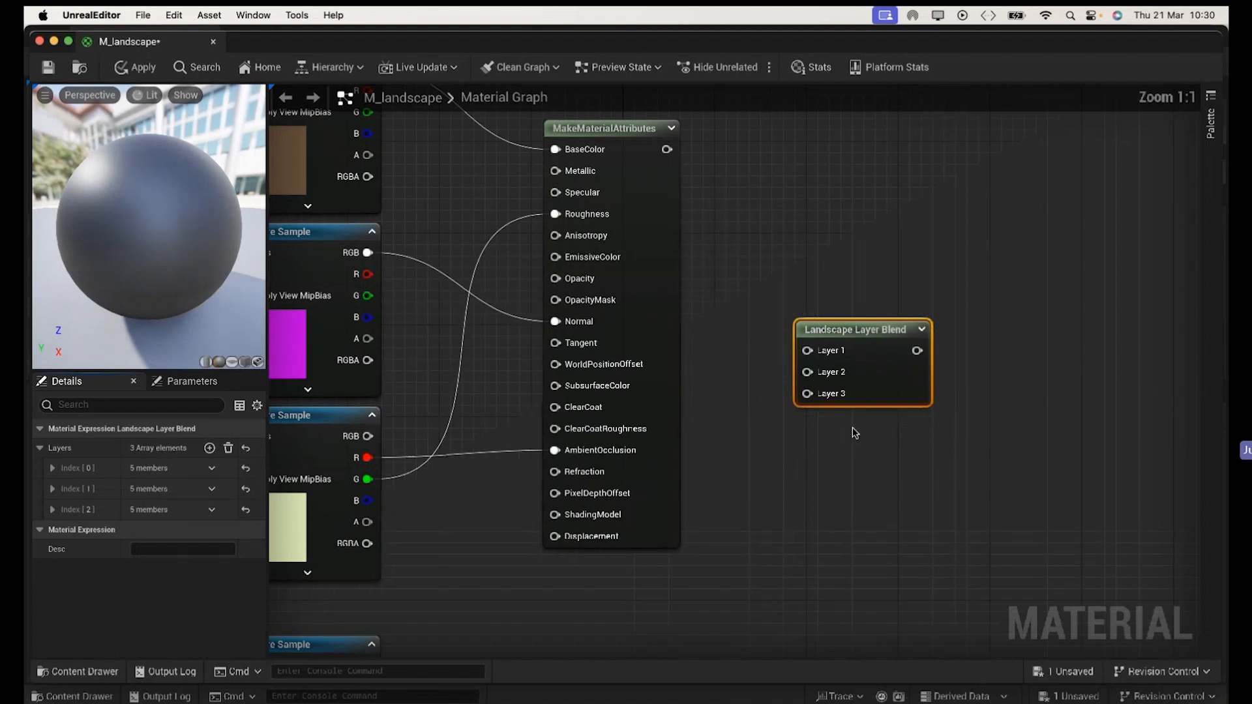
Step: Move the Landscape Layer Blend node up beside the forest floor MakeMaterialAttributes node and connect that node's output to Layer 1
scroll(854, 433, "down", 11)
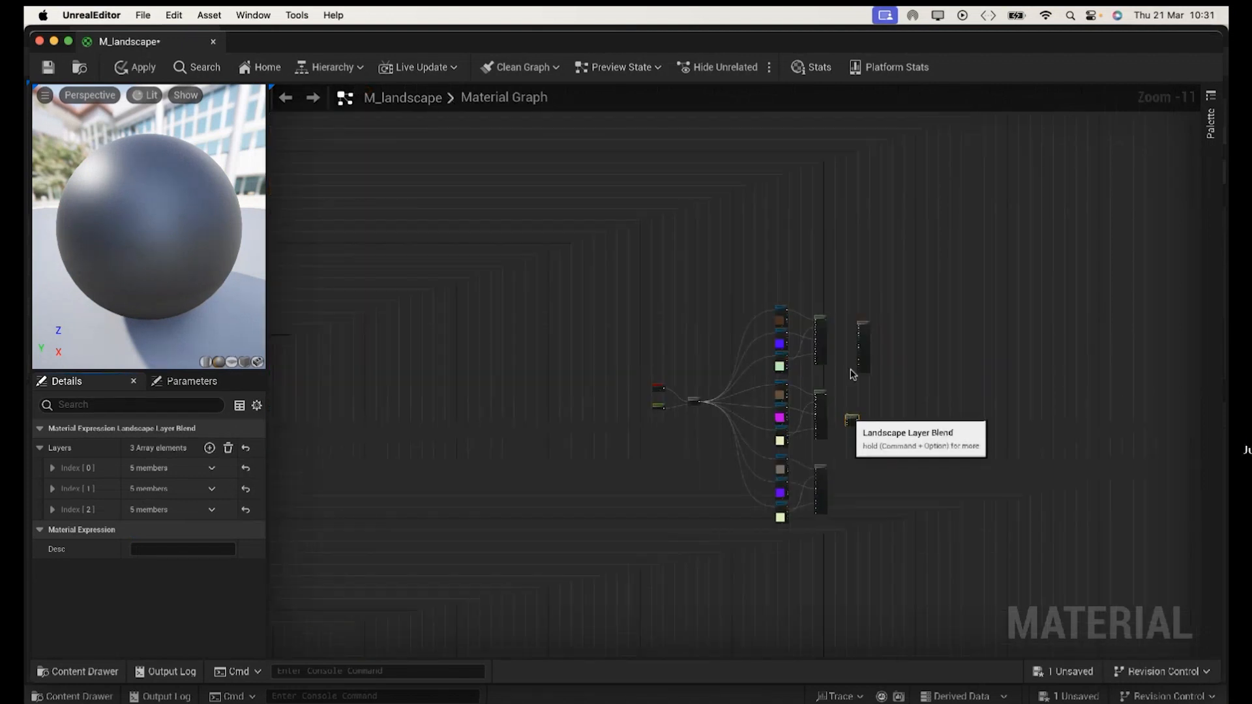
scroll(842, 367, "up", 11)
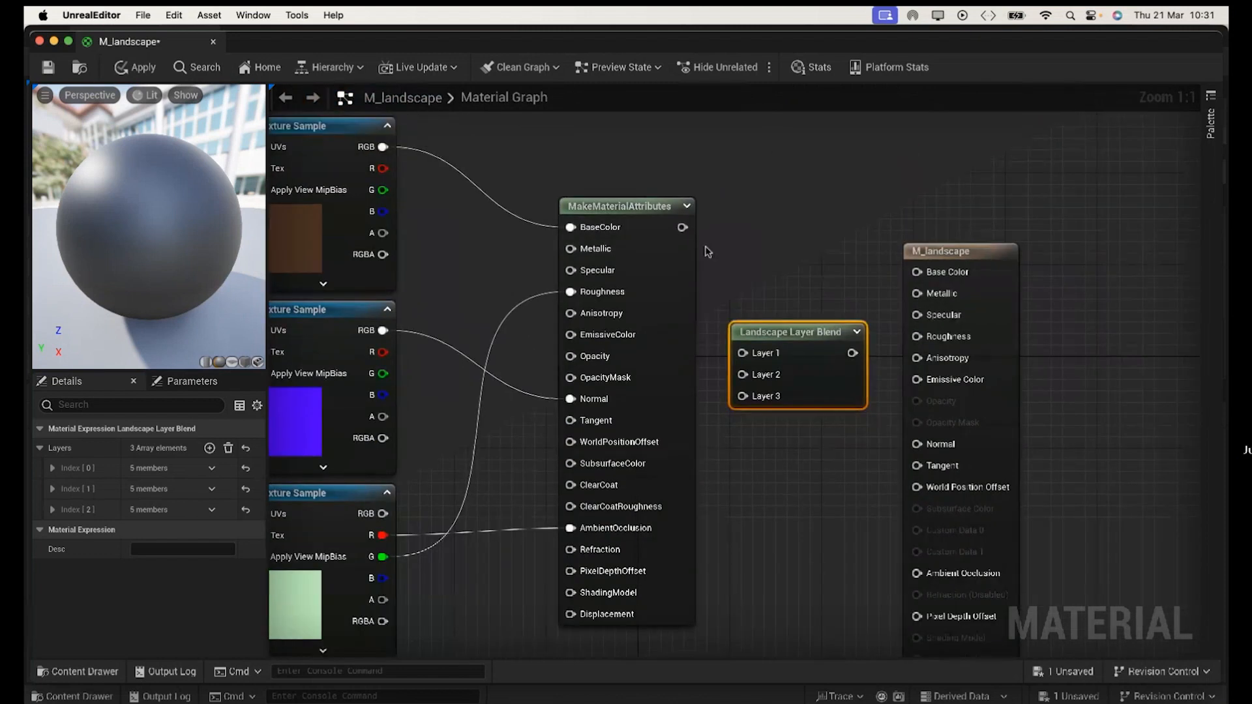
left_click_drag(681, 226, 744, 357)
Step: Move the Landscape Layer Blend node down beside the Ground Roots MakeMaterialAttributes node and connect that node's output to Layer 2
scroll(810, 459, "down", 10)
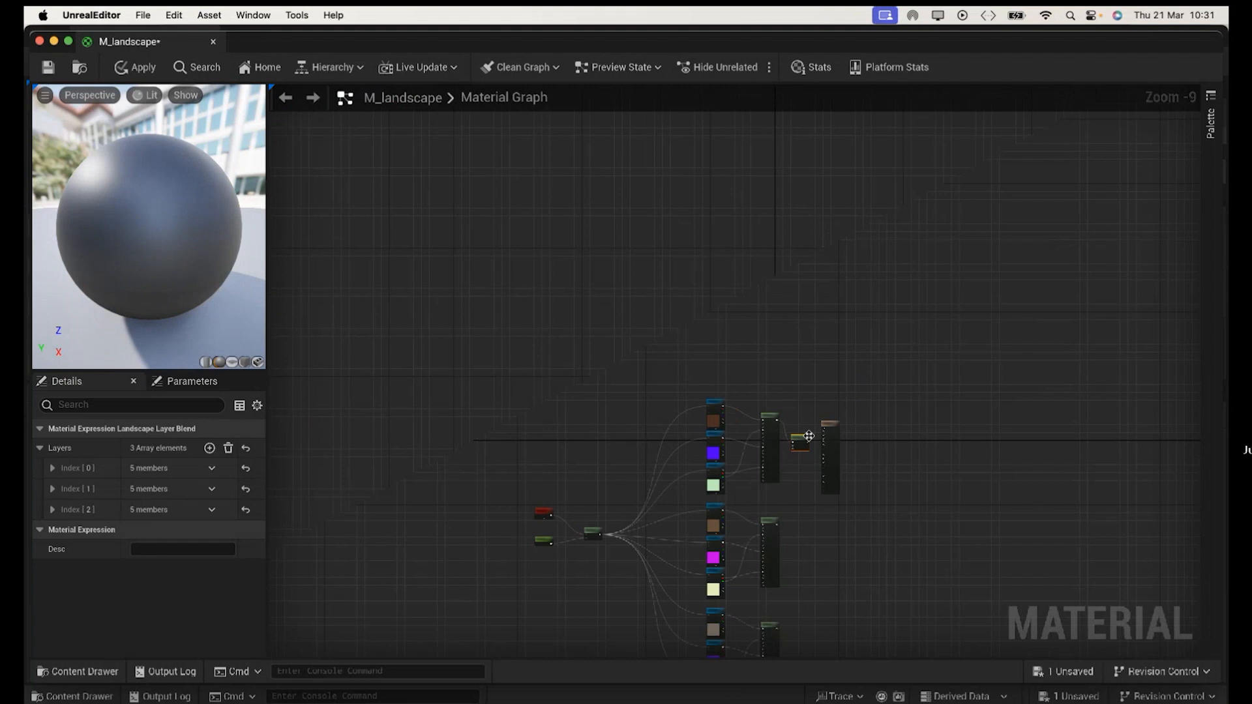
left_click_drag(809, 436, 816, 531)
scroll(929, 547, "down", 3)
scroll(928, 539, "up", 12)
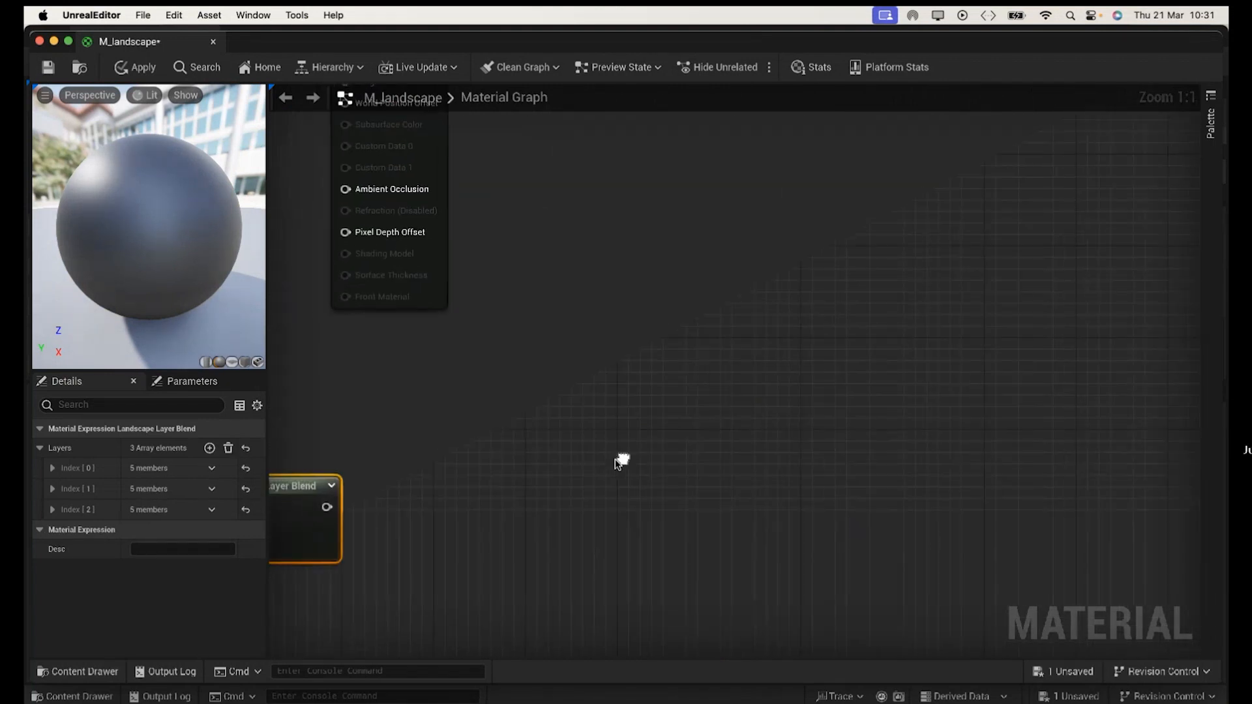
right_click_drag(619, 461, 1023, 399)
left_click_drag(514, 374, 622, 465)
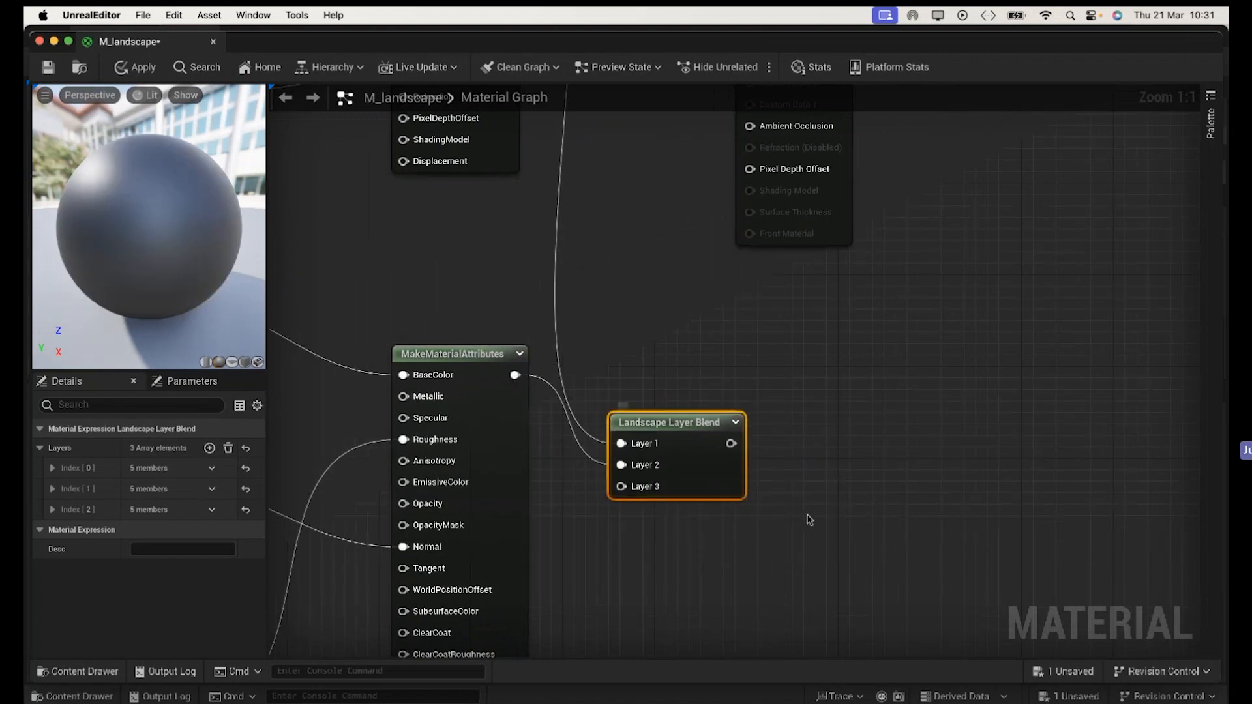
Step: Move the Landscape Layer Blend node down beside the Rocky Forest Ground MakeMaterialAttributes node and connect that node's output to Layer 3
scroll(808, 519, "down", 3)
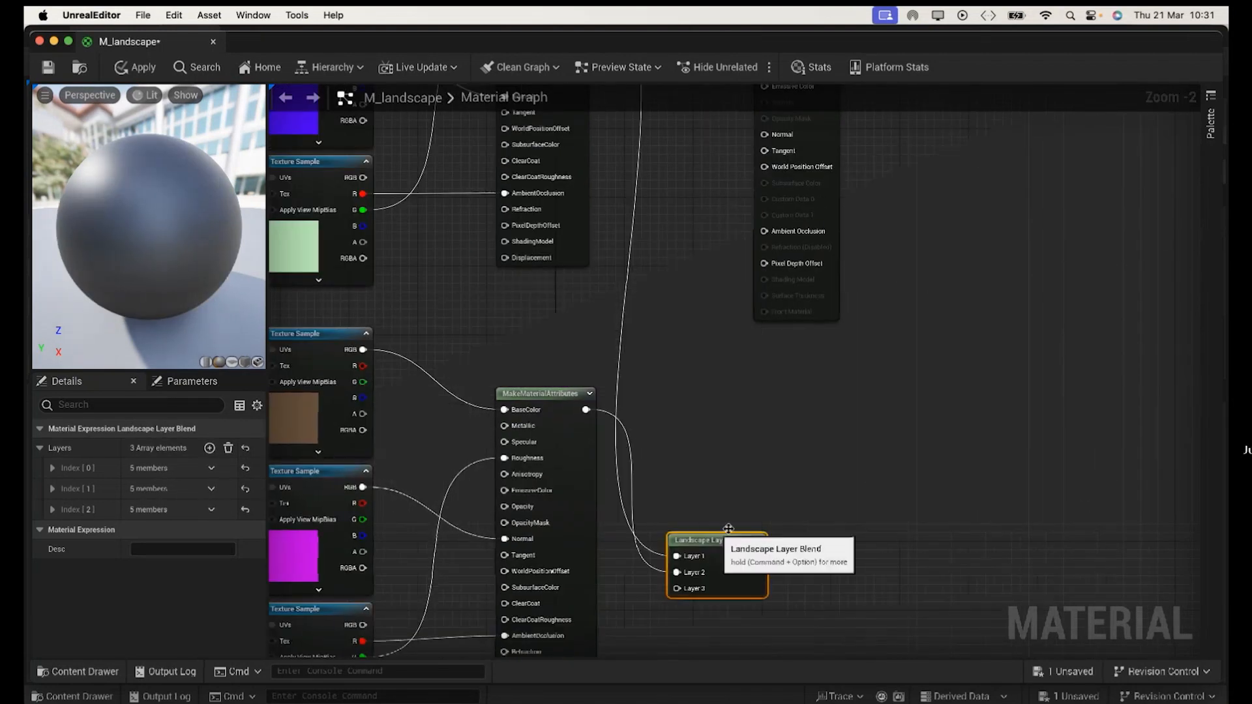
scroll(815, 519, "down", 5)
left_click_drag(784, 526, 812, 614)
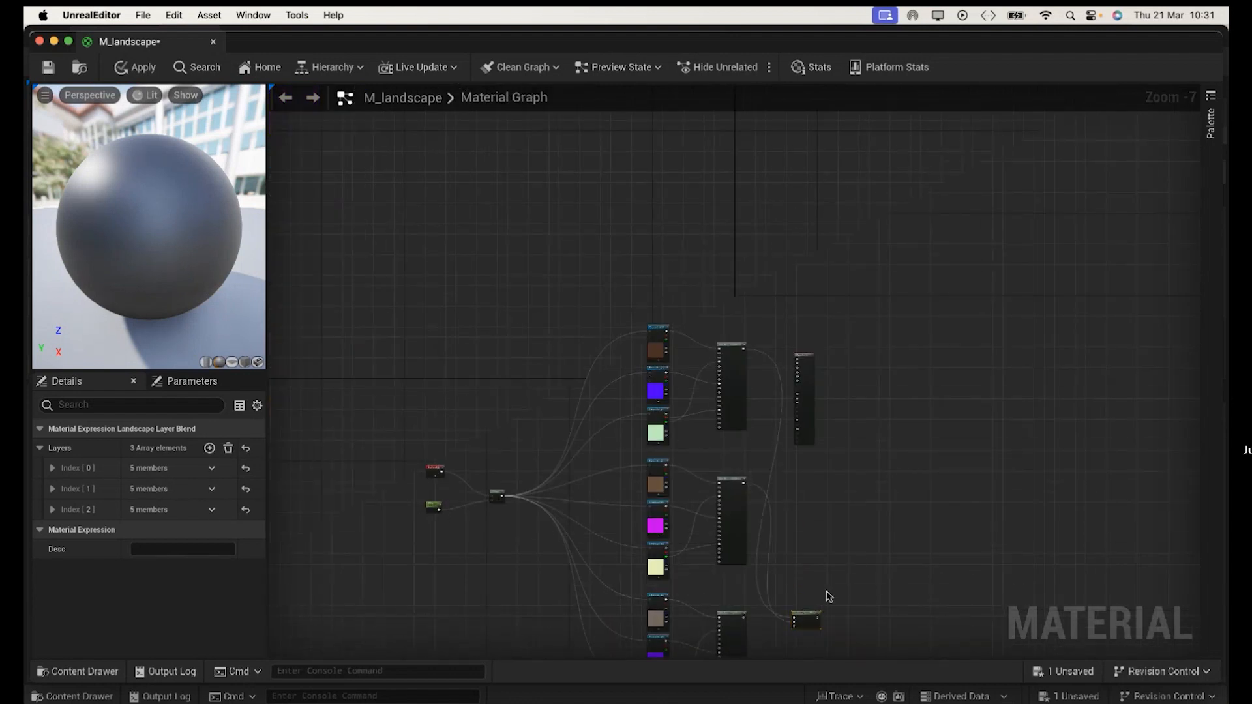
scroll(854, 554, "down", 5)
scroll(856, 557, "up", 12)
right_click_drag(804, 556, 980, 173)
left_click_drag(536, 458, 761, 501)
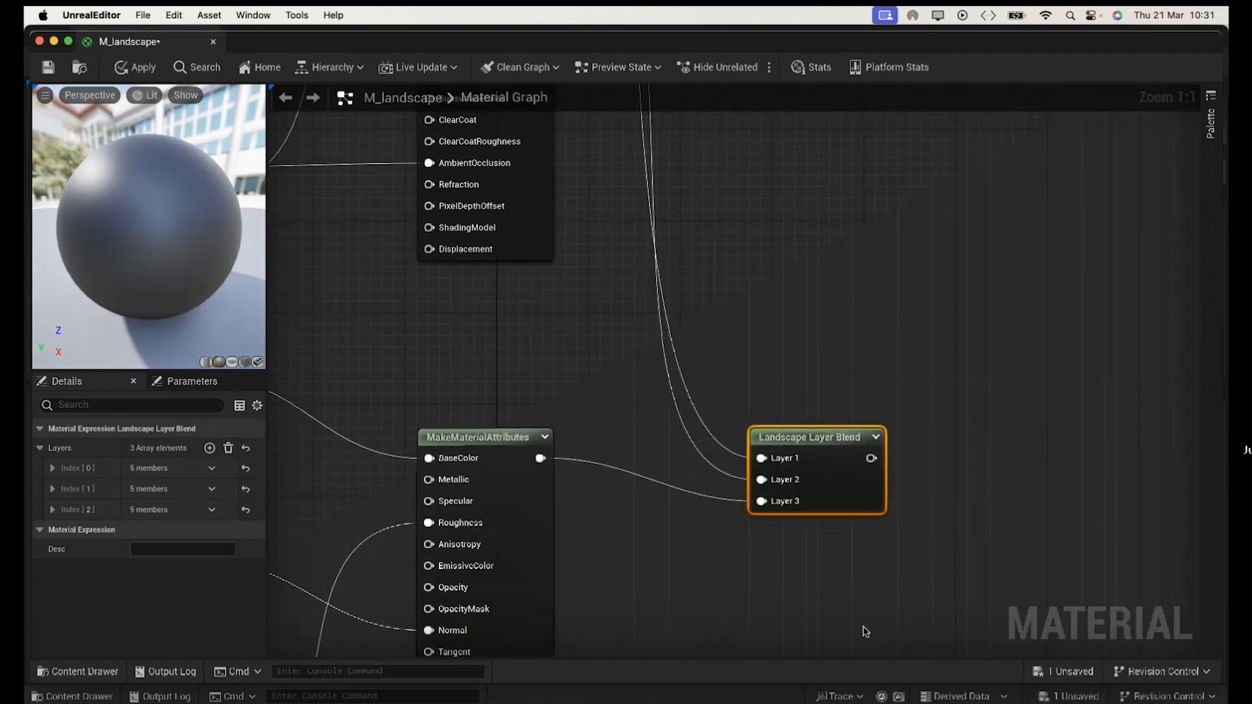
Step: Move the Landscape Layer Blend node back up beside the Ground Roots group and place the M_landscape result node just after it
scroll(898, 553, "down", 10)
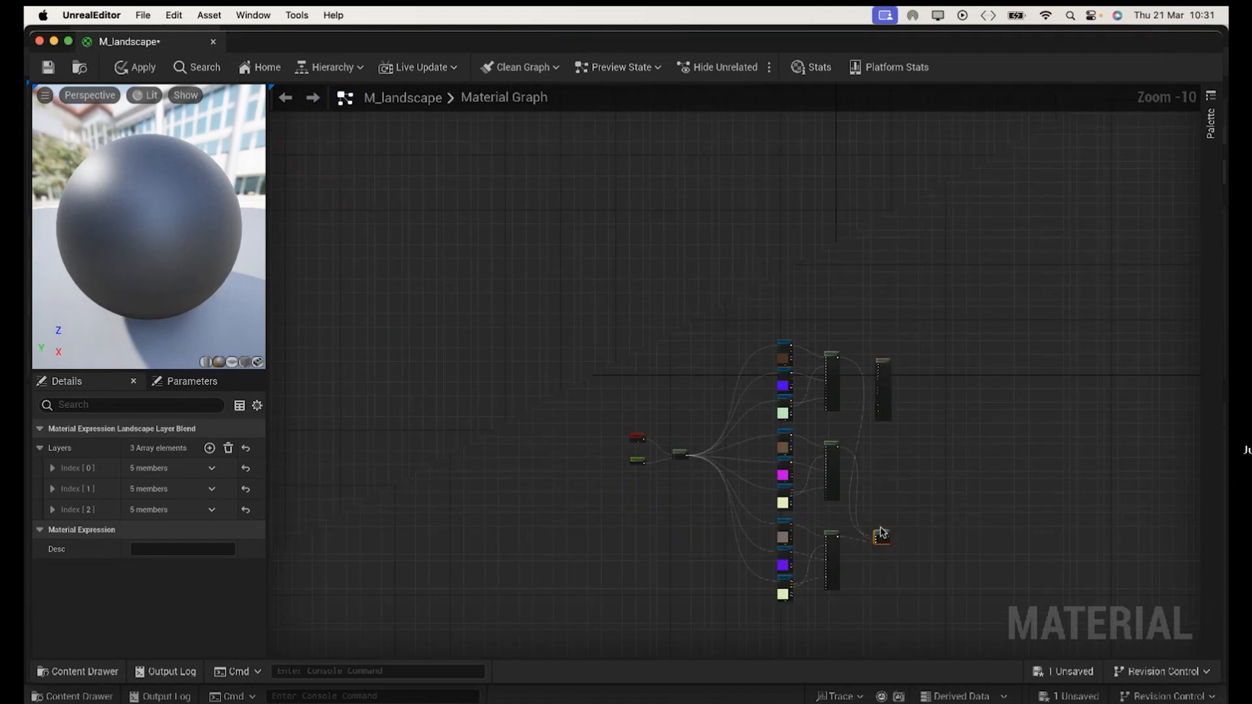
left_click_drag(880, 535, 879, 456)
left_click_drag(882, 361, 911, 432)
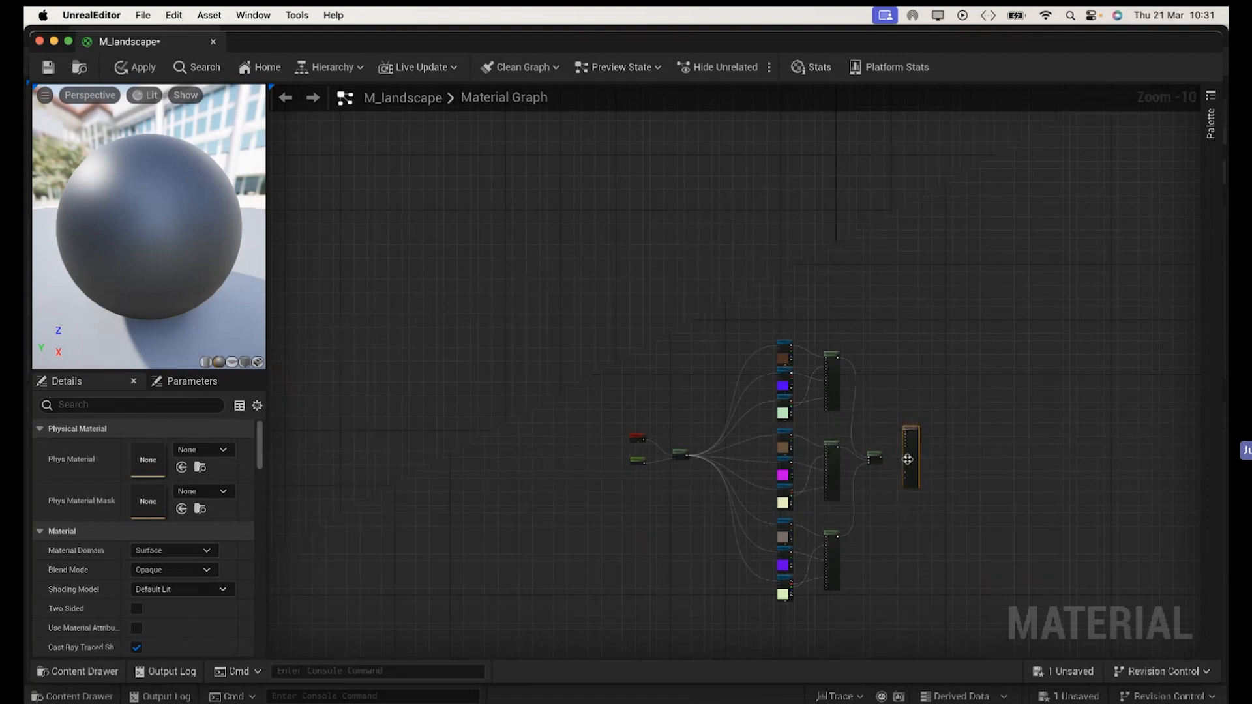
Step: Enable Use Material Attributes for the material and align the M_landscape result node with the Landscape Layer Blend node
scroll(924, 456, "up", 5)
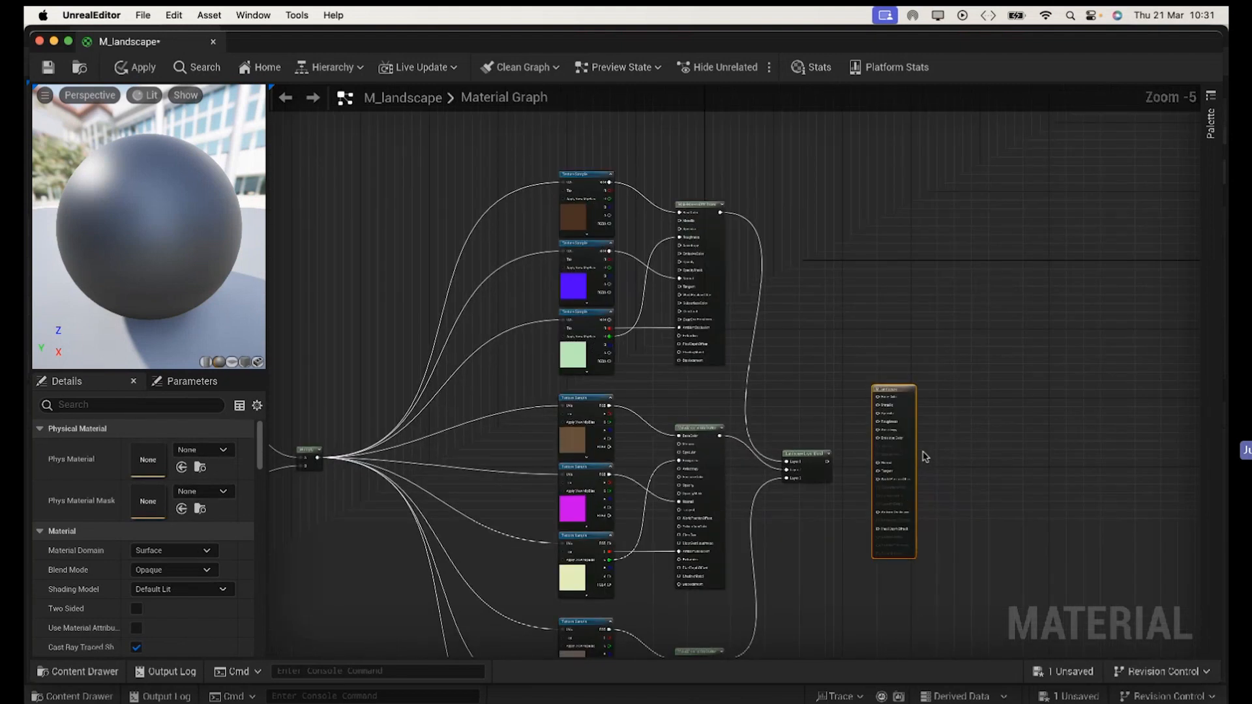
scroll(924, 457, "up", 4)
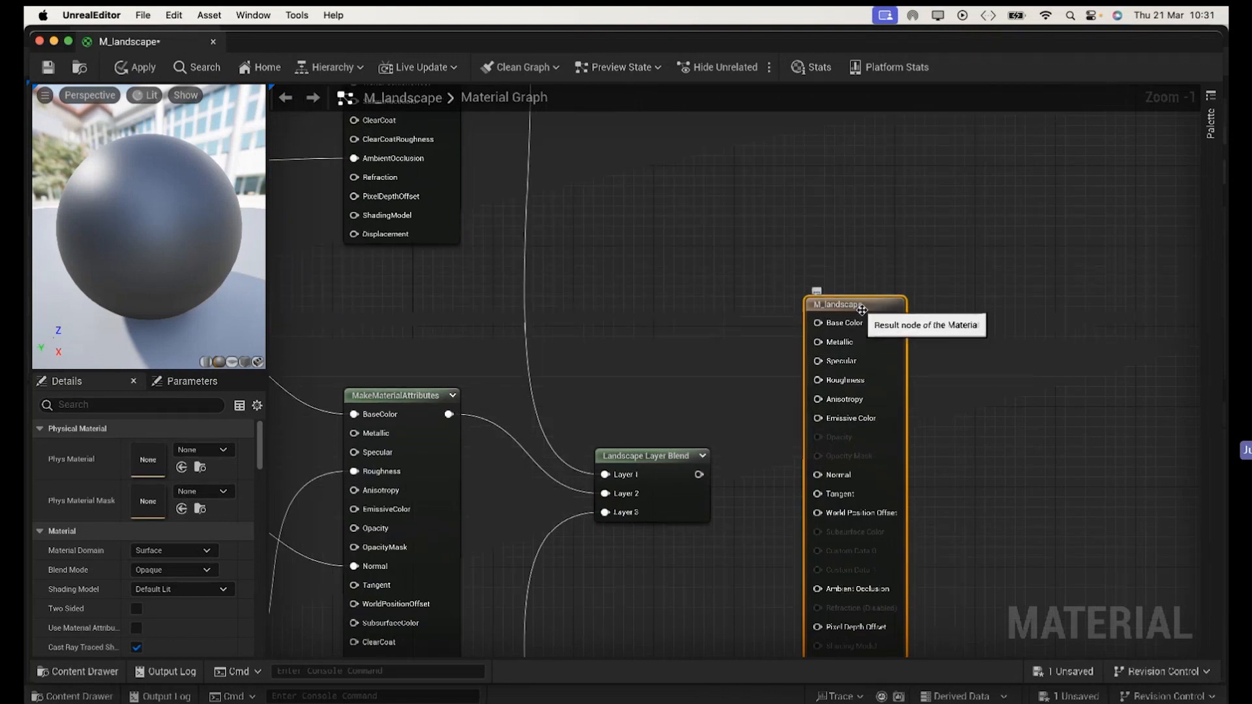
left_click(758, 429)
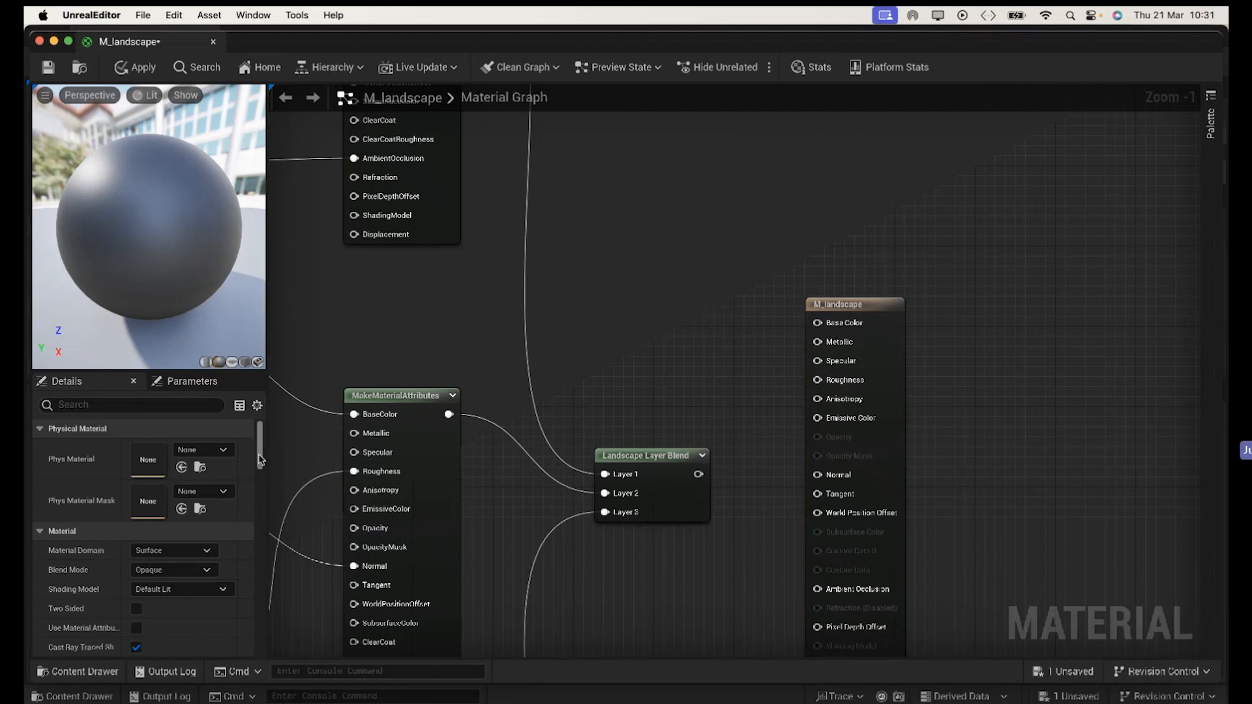
scroll(261, 456, "down", 5)
scroll(262, 443, "up", 5)
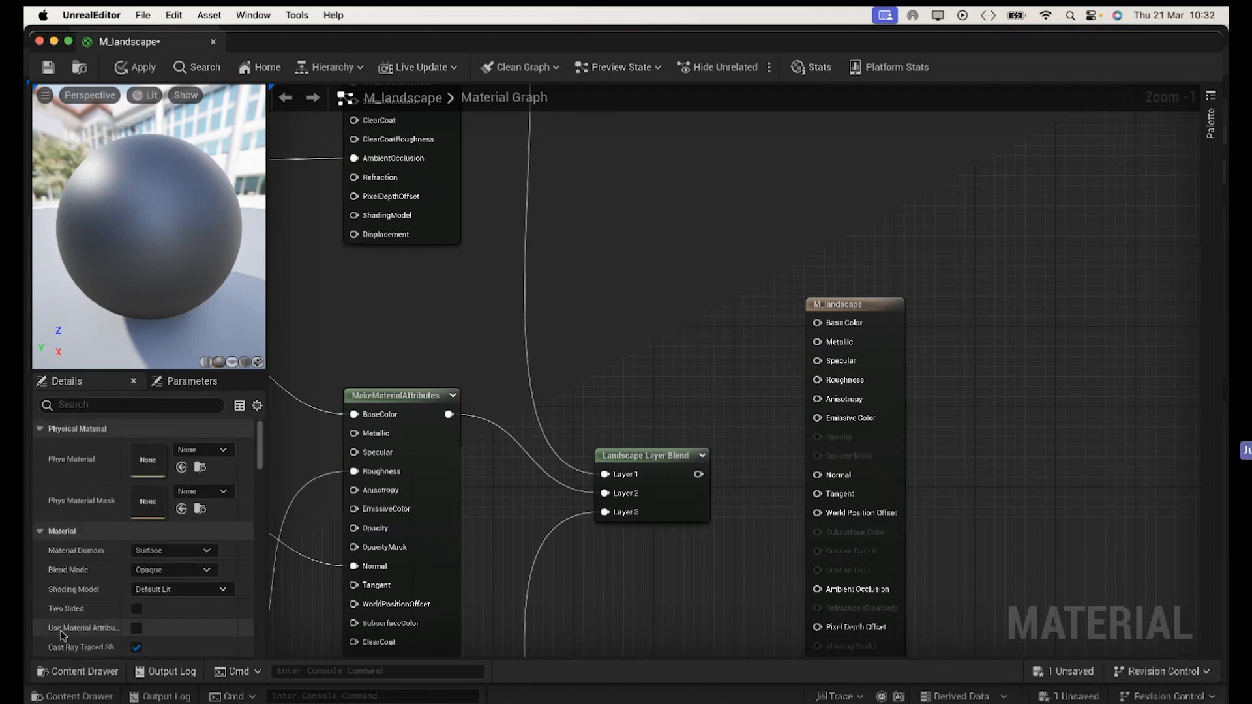
left_click(136, 629)
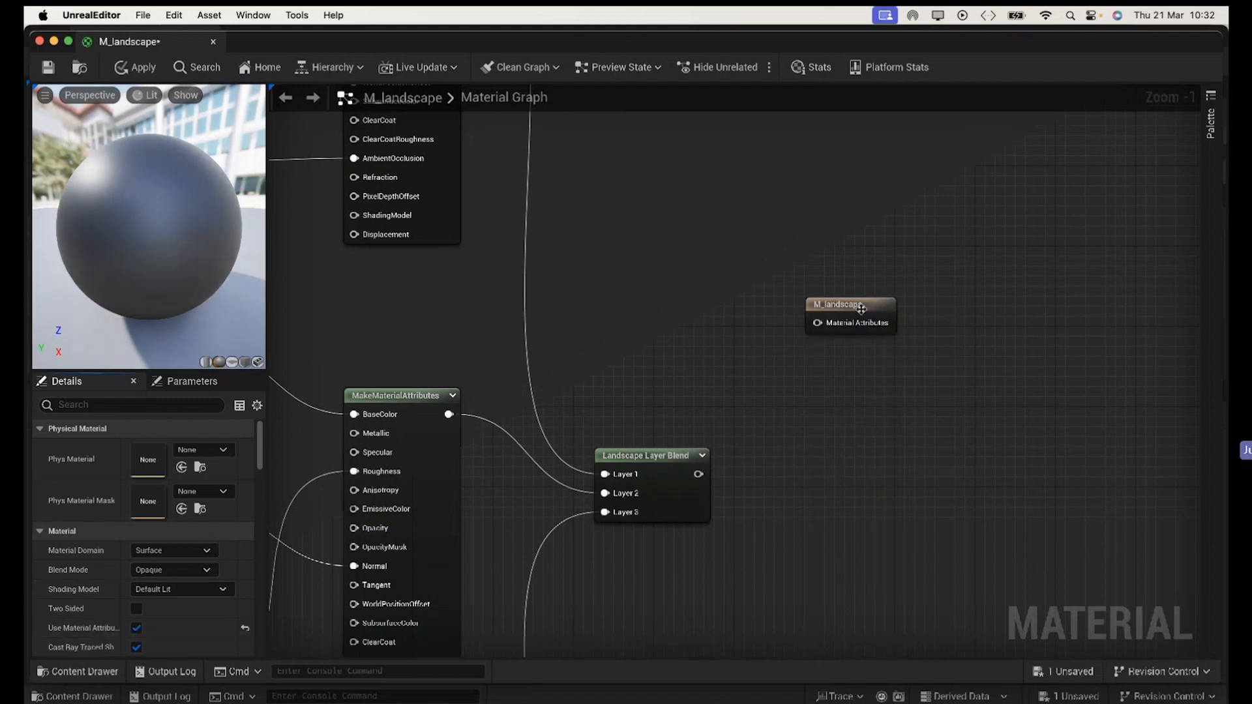
left_click_drag(862, 311, 839, 460)
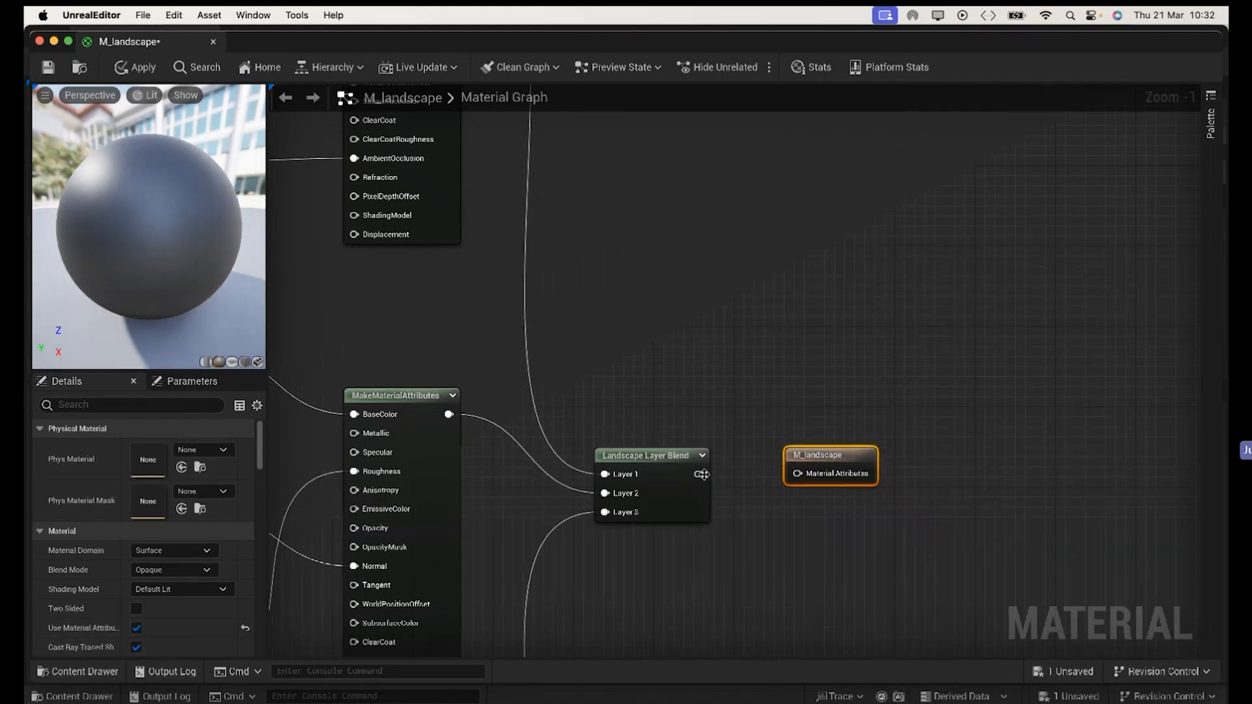
Step: Connect the Landscape Layer Blend output to the Material Attributes input of M_landscape, then save and close the material
left_click_drag(701, 474, 802, 476)
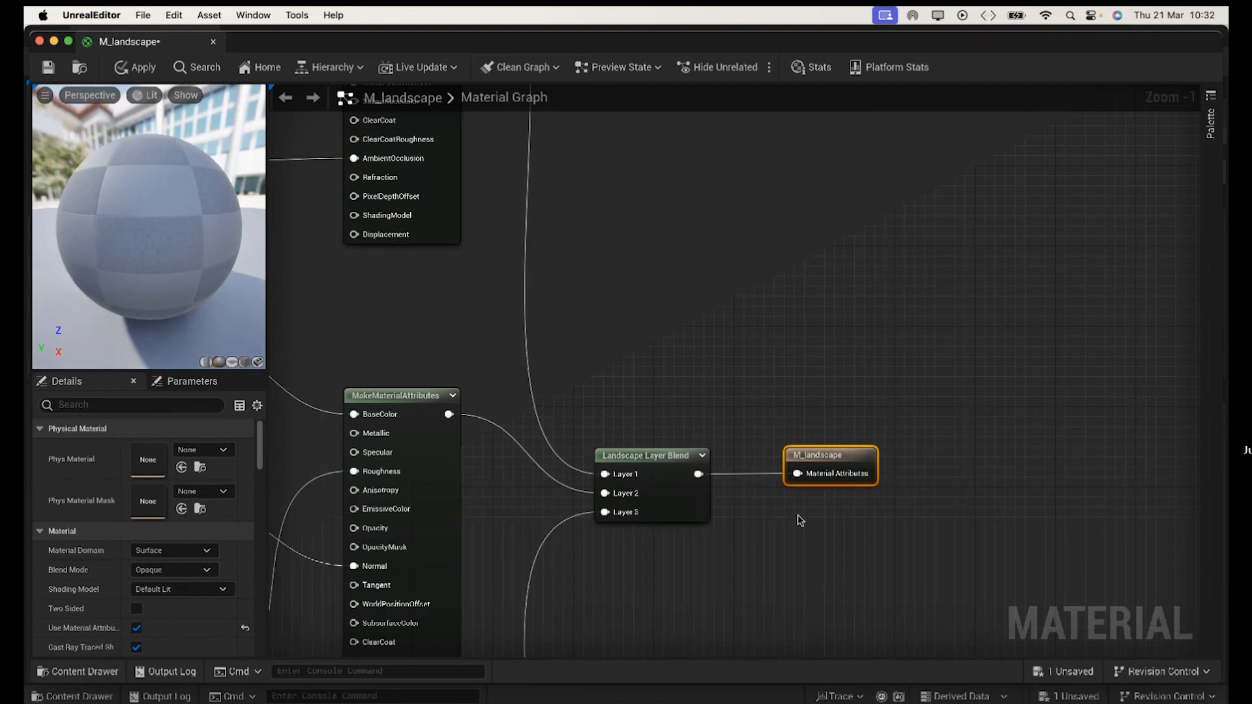
key("super+s")
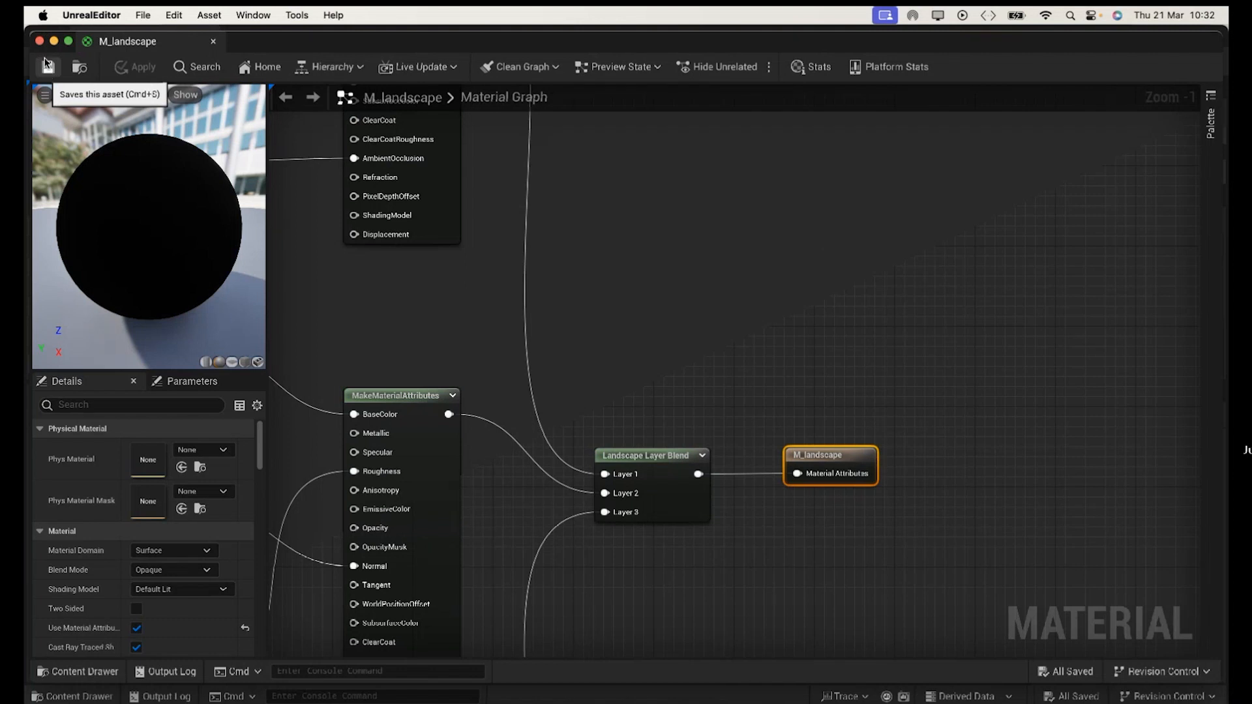
left_click(40, 43)
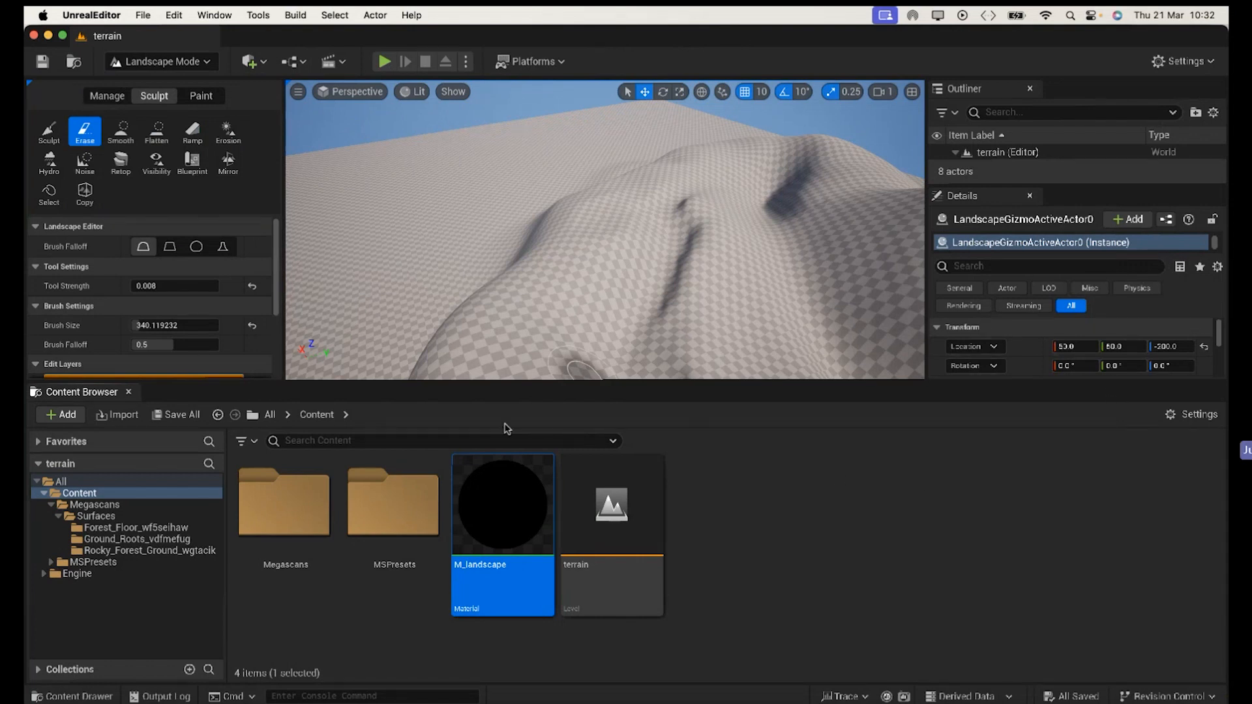
Step: Create a material instance from the M_landscape material in the Content folder, keeping its default name
right_click(507, 523)
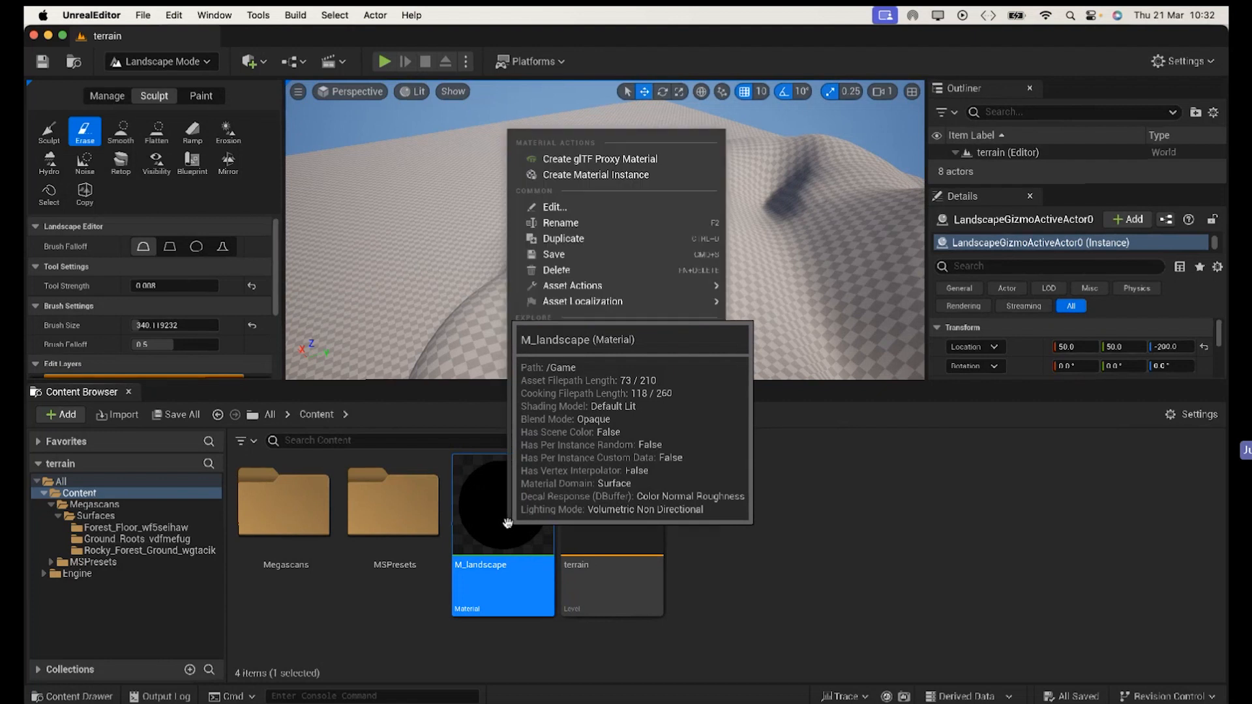
left_click(591, 175)
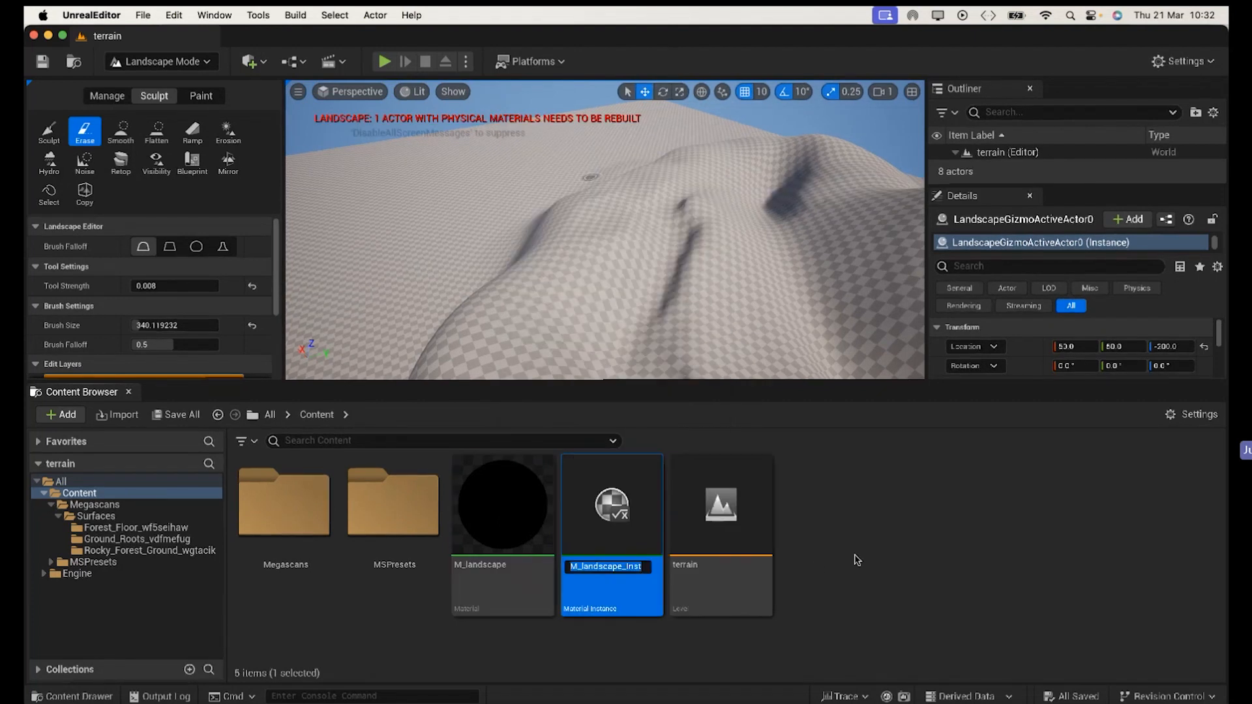
key("Return")
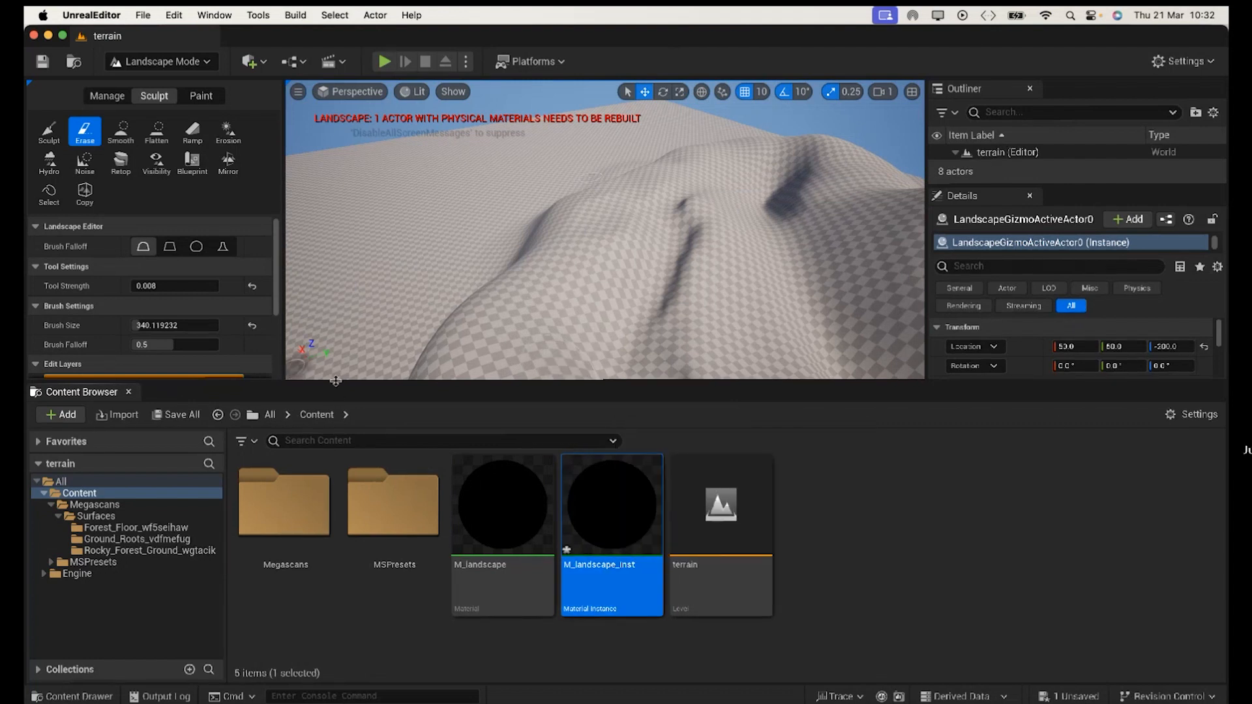
Step: Shrink the content browser to enlarge the viewport and assign M_landscape_Inst as the Landscape actor's Landscape Material
left_click_drag(337, 382, 343, 675)
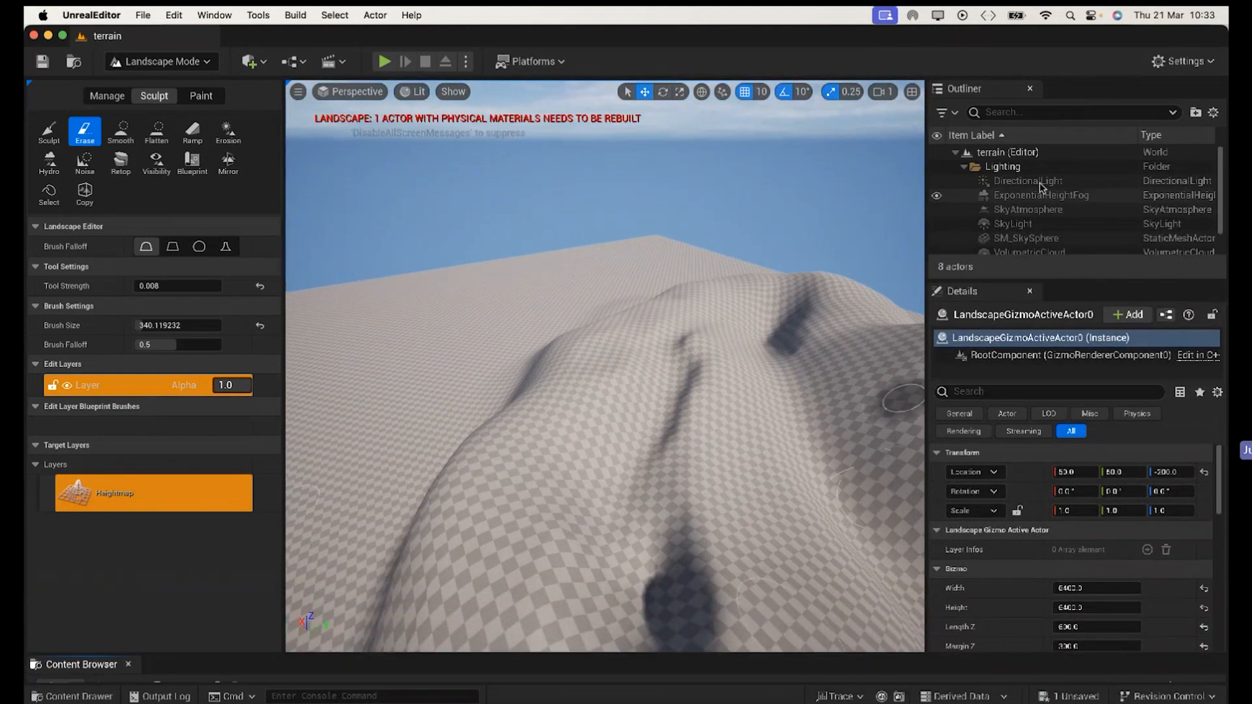
scroll(1219, 202, "down", 2)
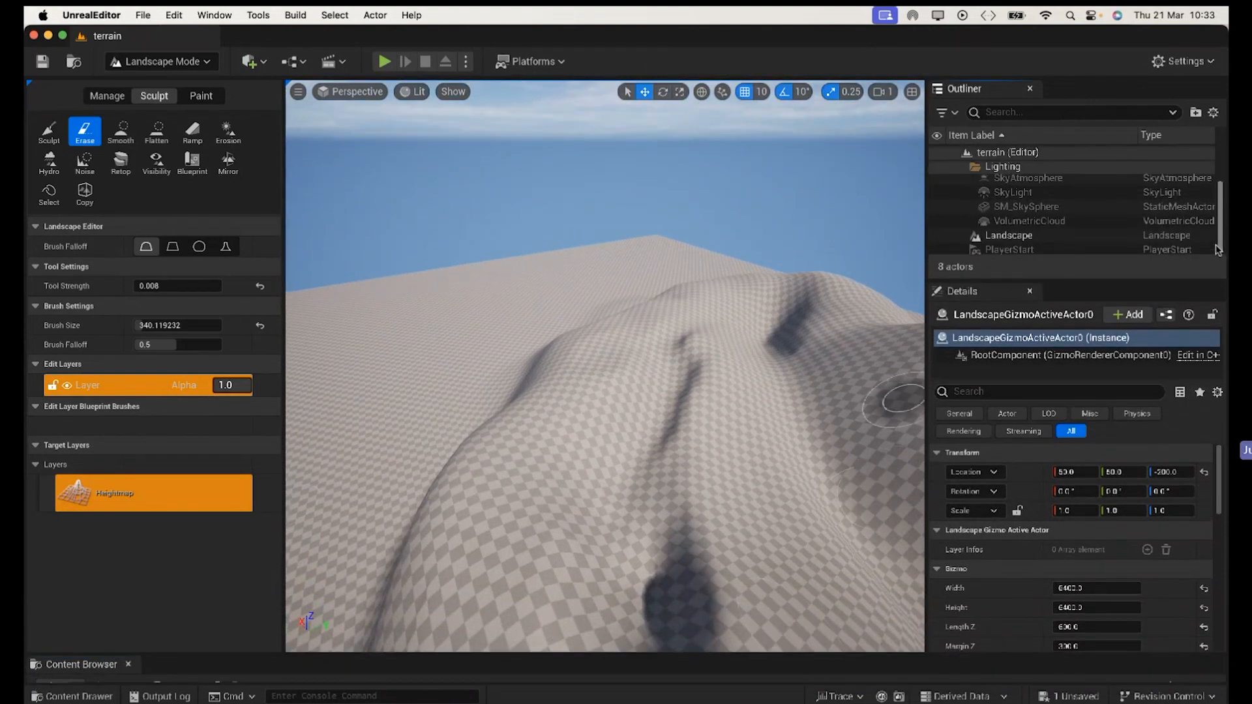
left_click(1029, 236)
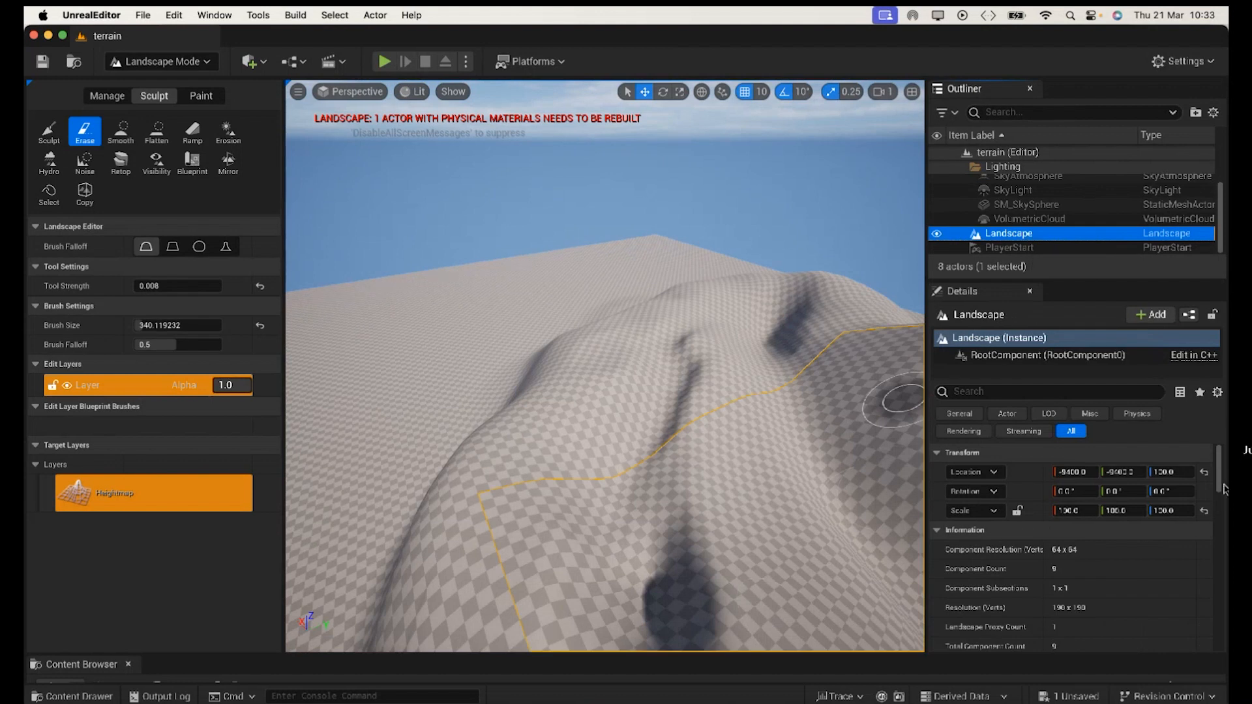
left_click_drag(1220, 471, 1216, 491)
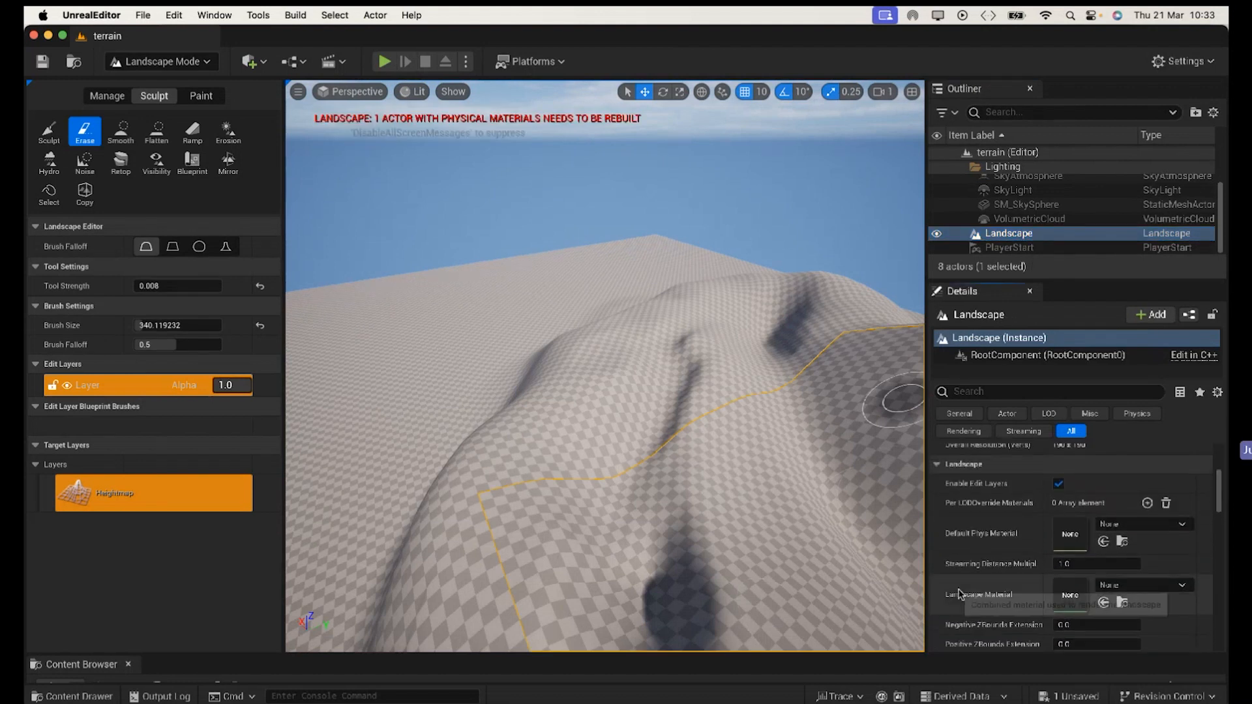
left_click(1183, 586)
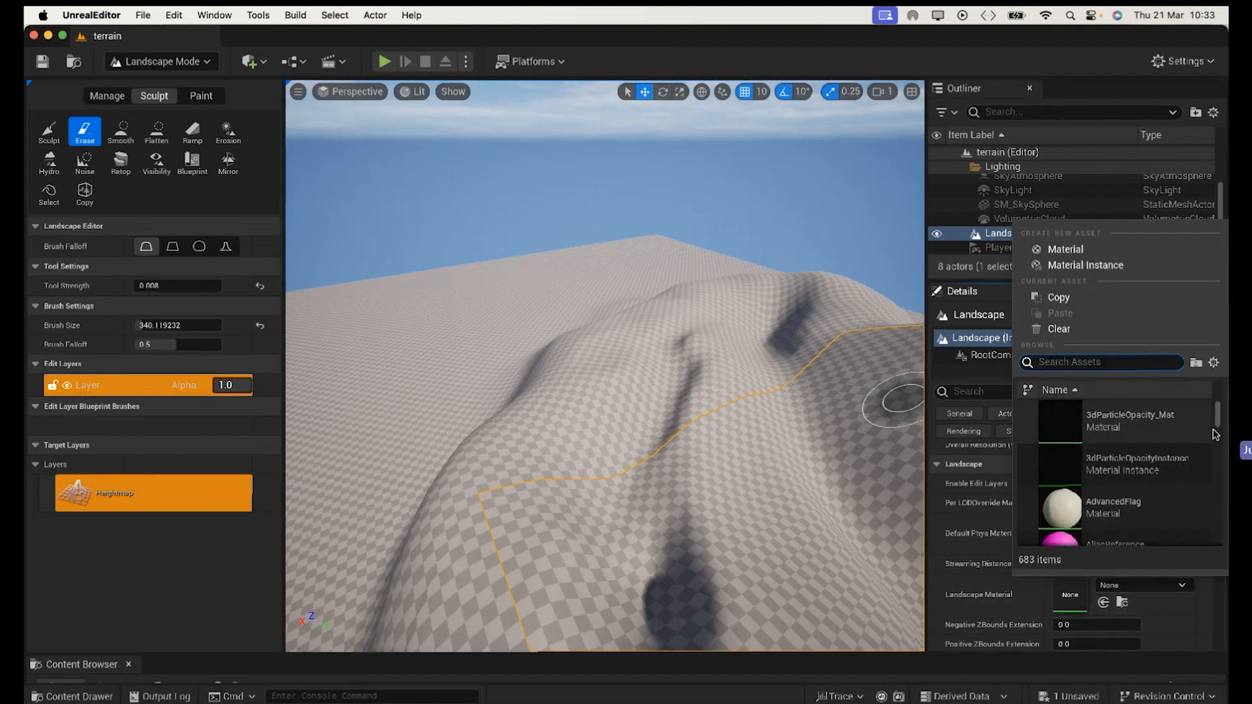
left_click(1096, 362)
type("M_land")
left_click(1126, 465)
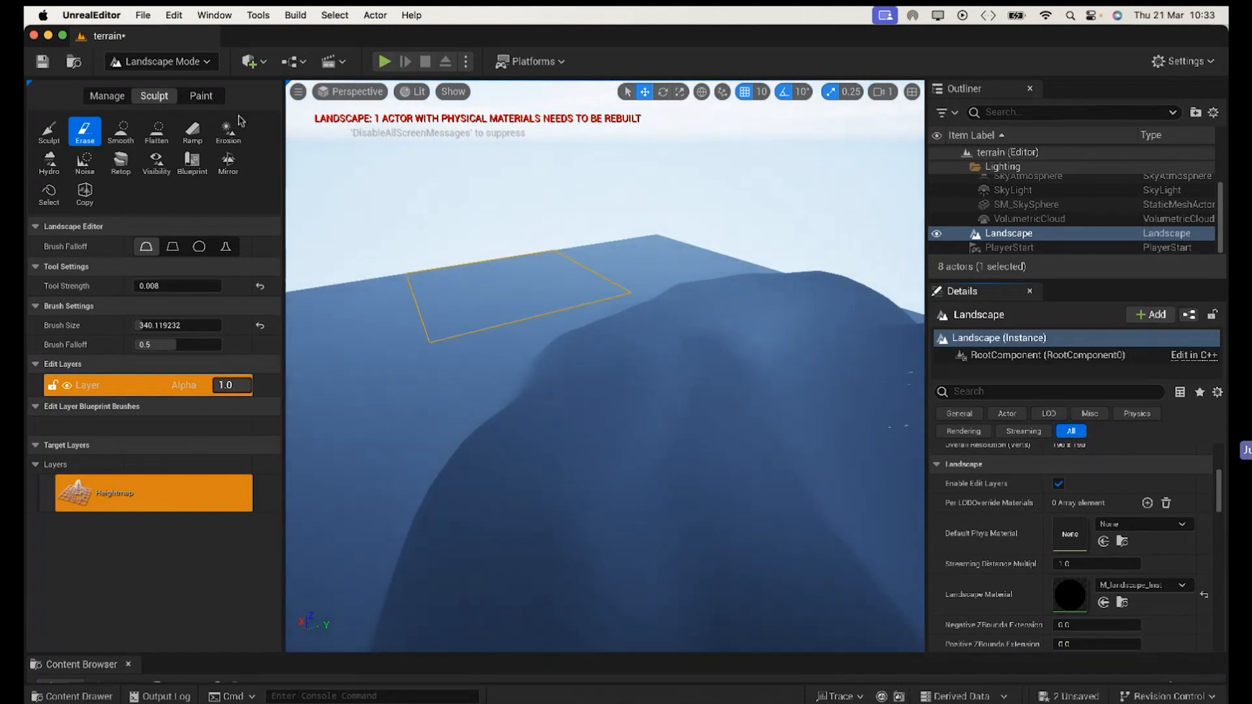
Step: Switch to landscape painting and create a weight-blended layer info for layer 1, saved as 1_LayerInfo in terrain_sharedassets
left_click(201, 96)
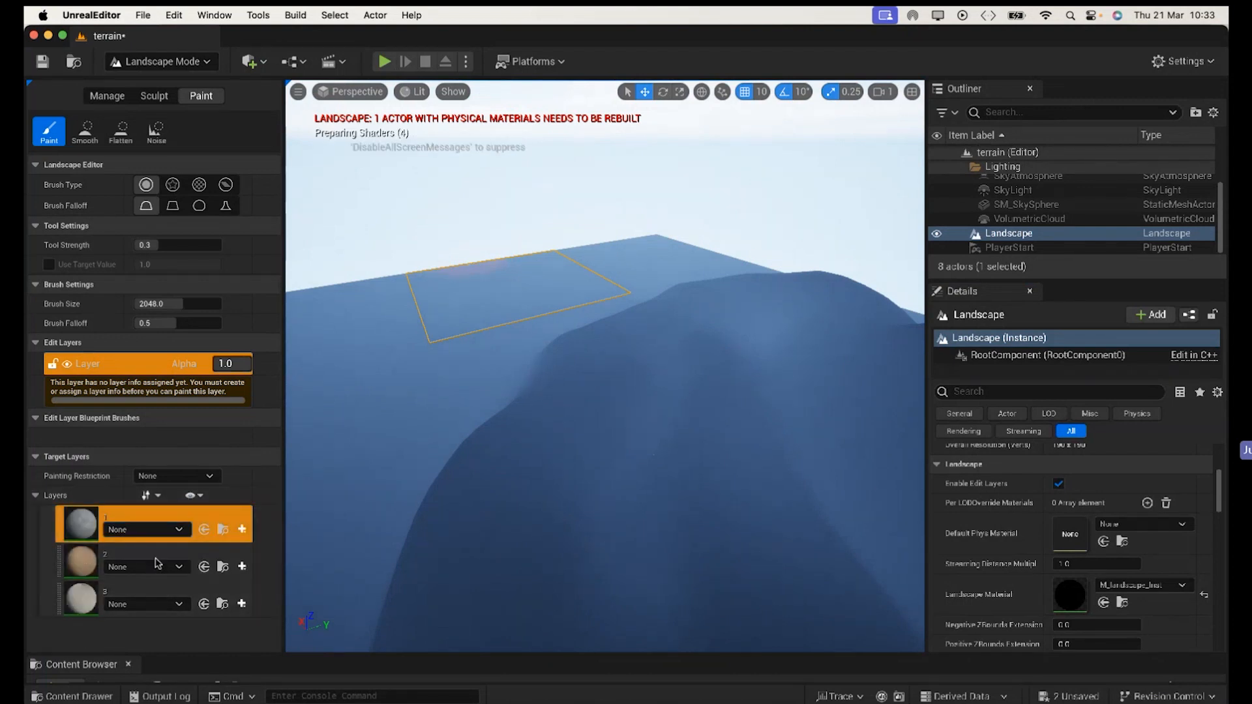
left_click(242, 530)
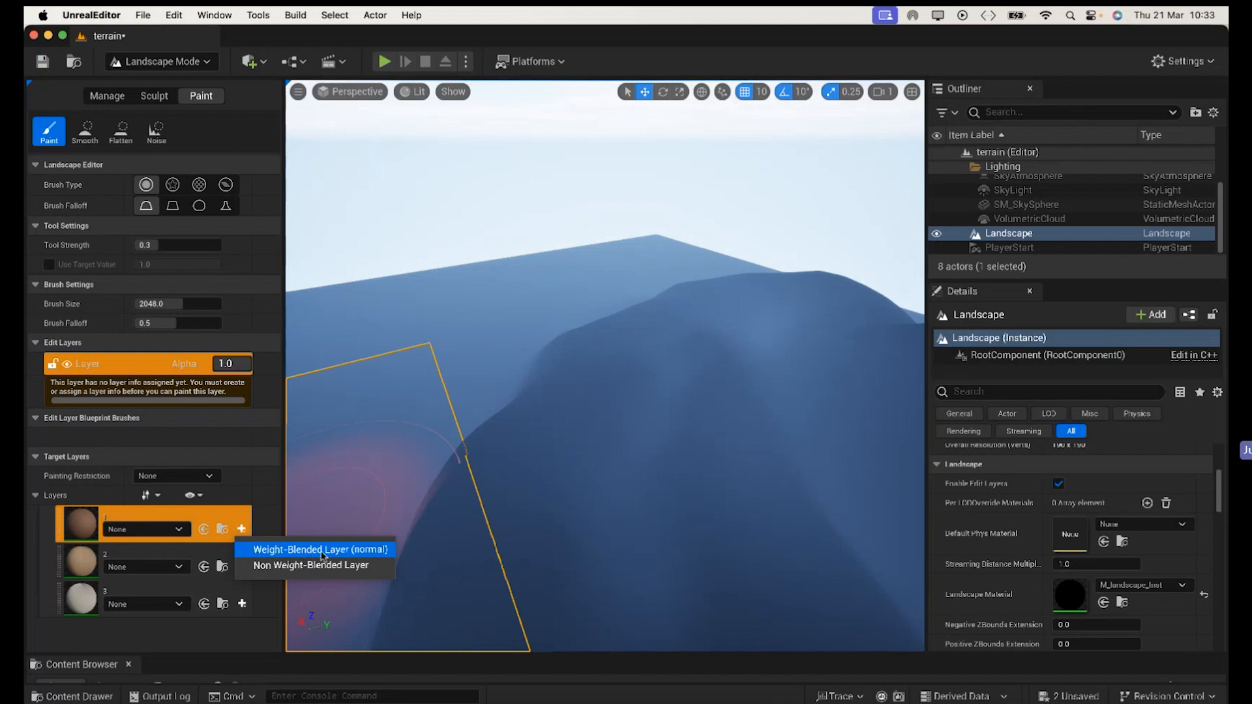
left_click(321, 549)
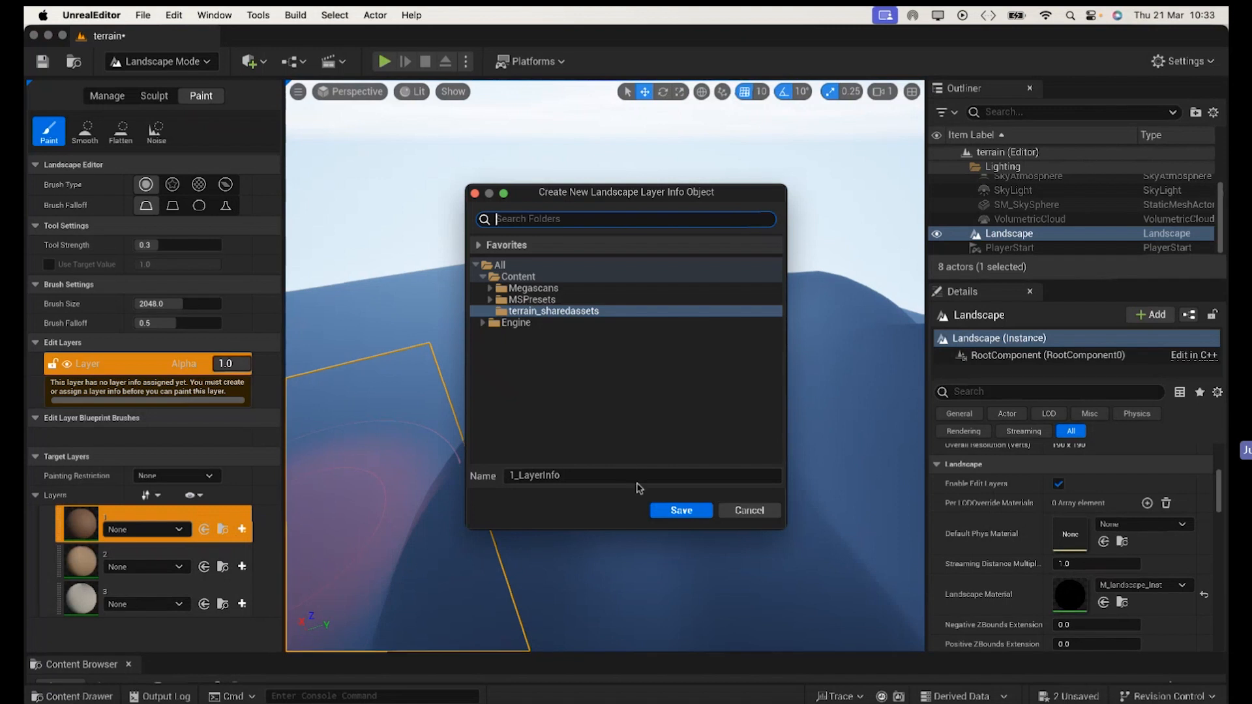
left_click(682, 511)
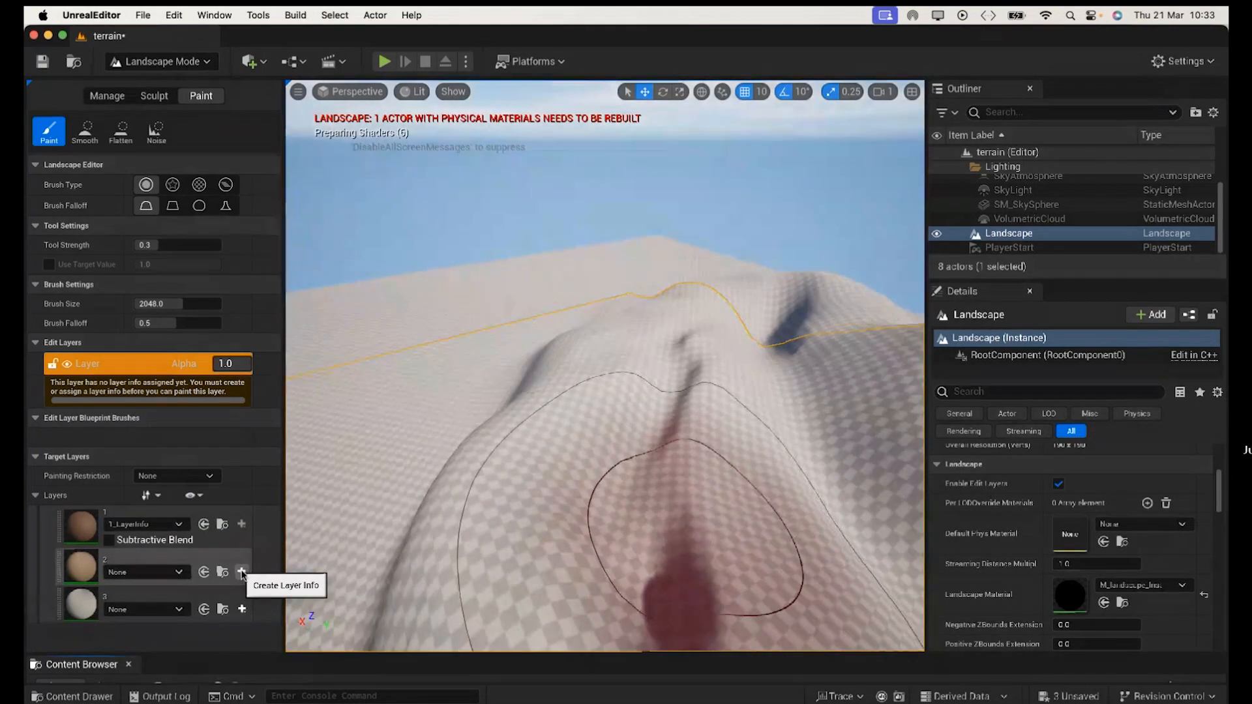
Step: Create weight-blended layer infos for layers 2 and 3, saved as 2_LayerInfo and 3_LayerInfo in terrain_sharedassets
left_click(242, 574)
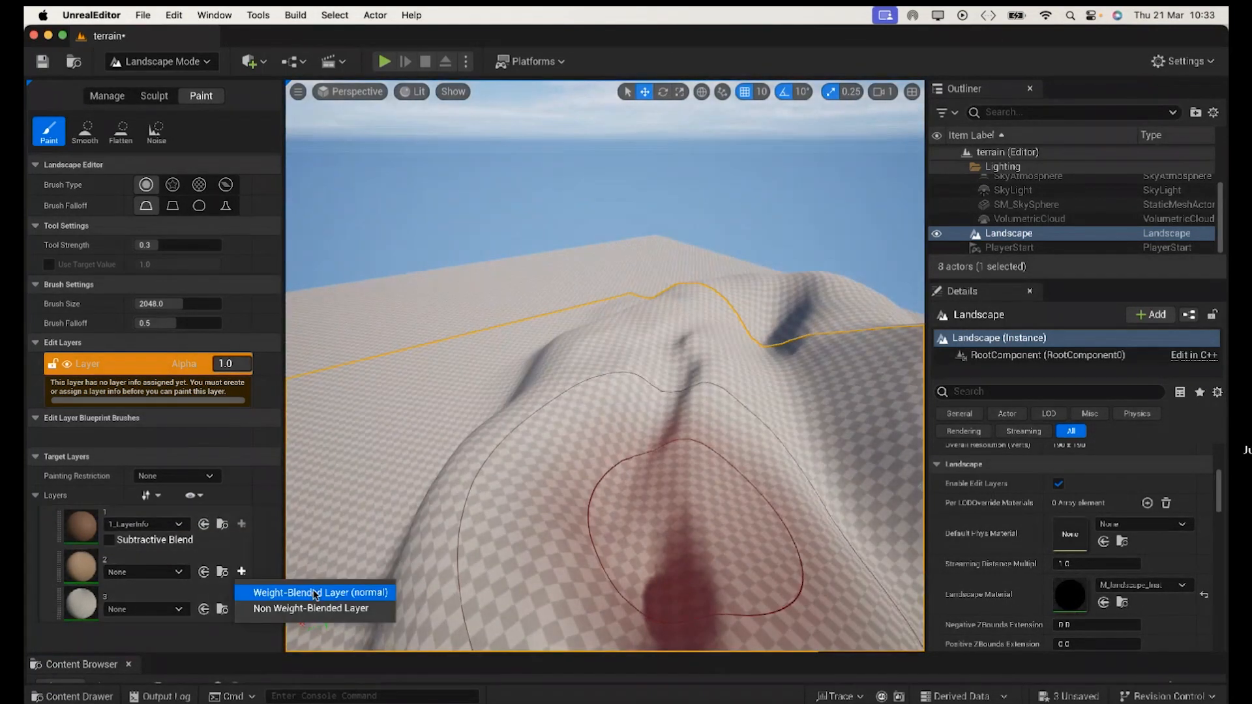
left_click(338, 590)
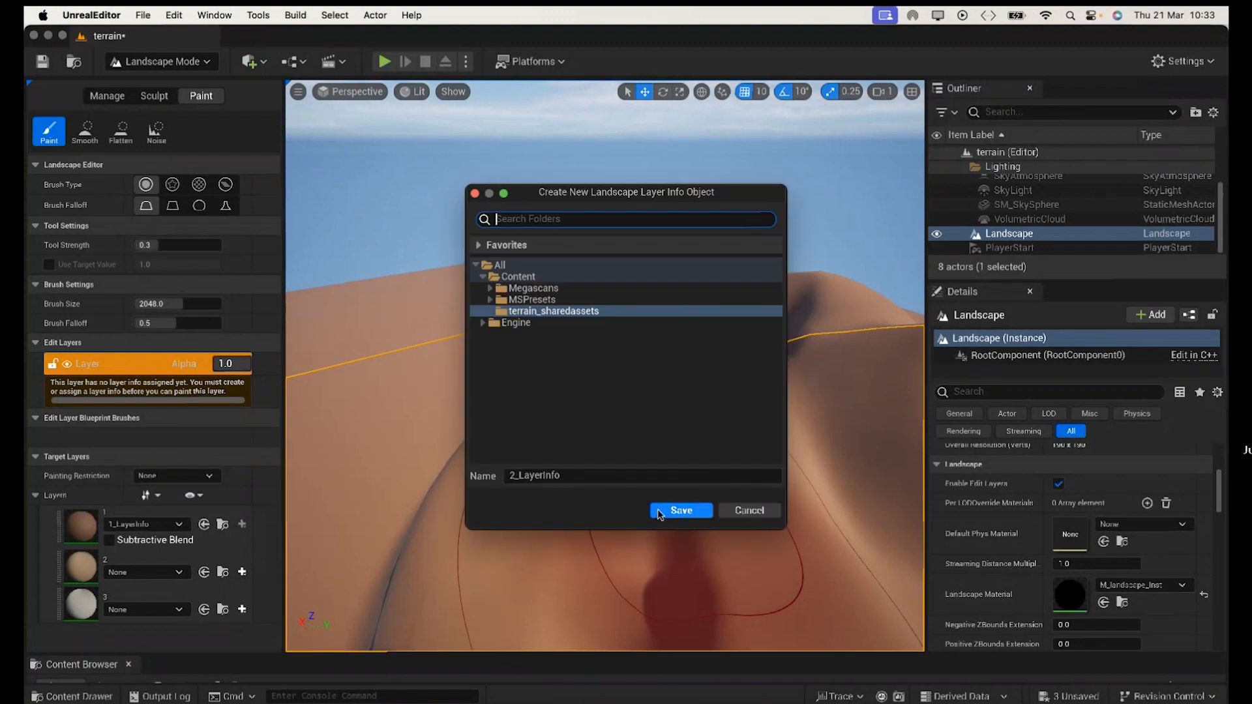
left_click(660, 512)
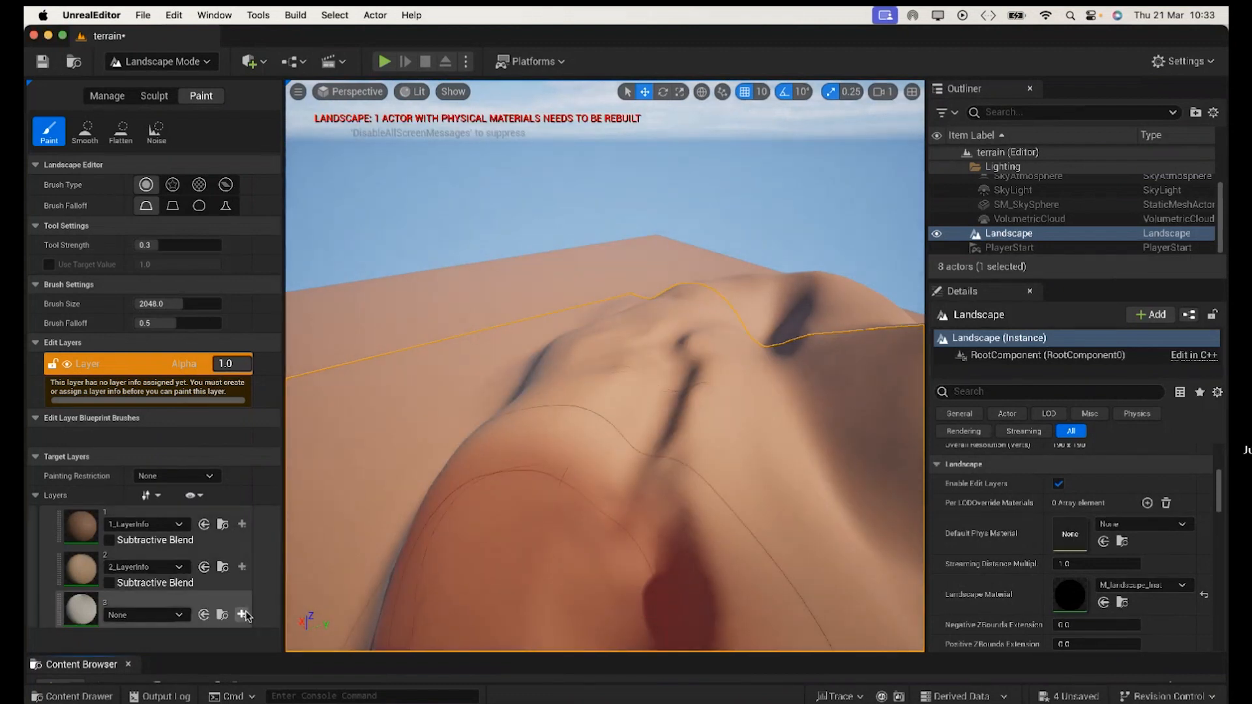
left_click(242, 615)
left_click(307, 632)
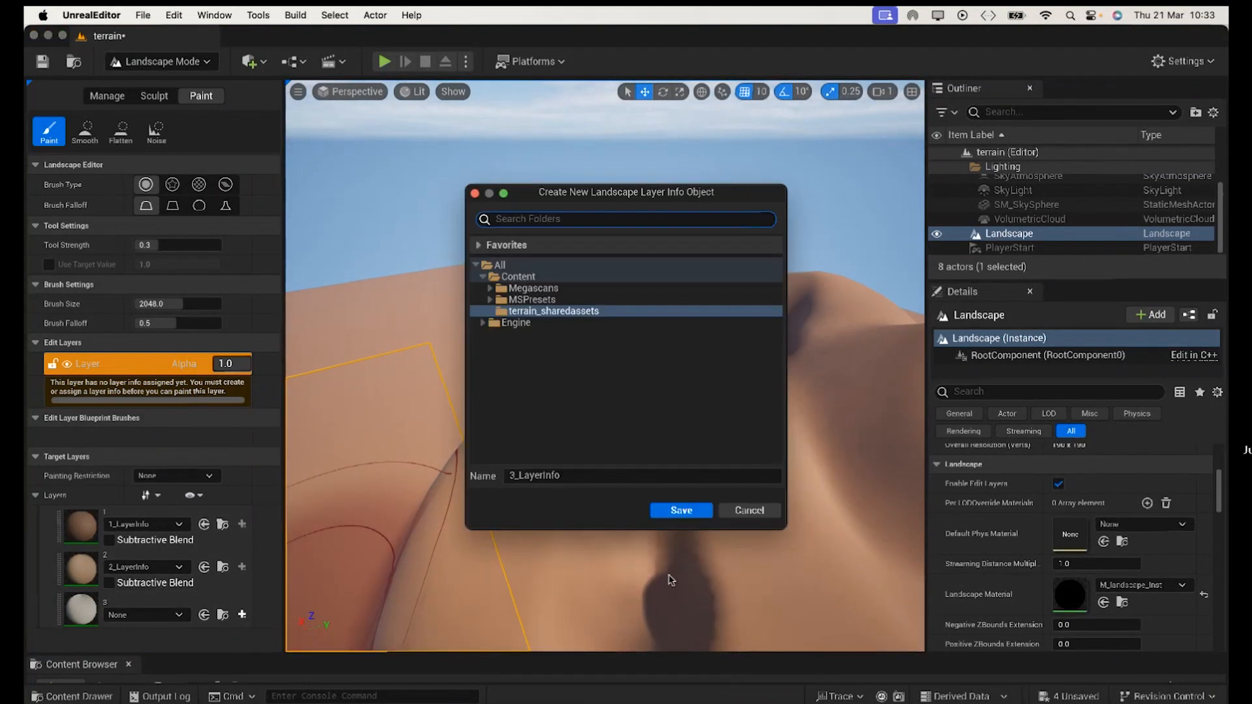
left_click(682, 511)
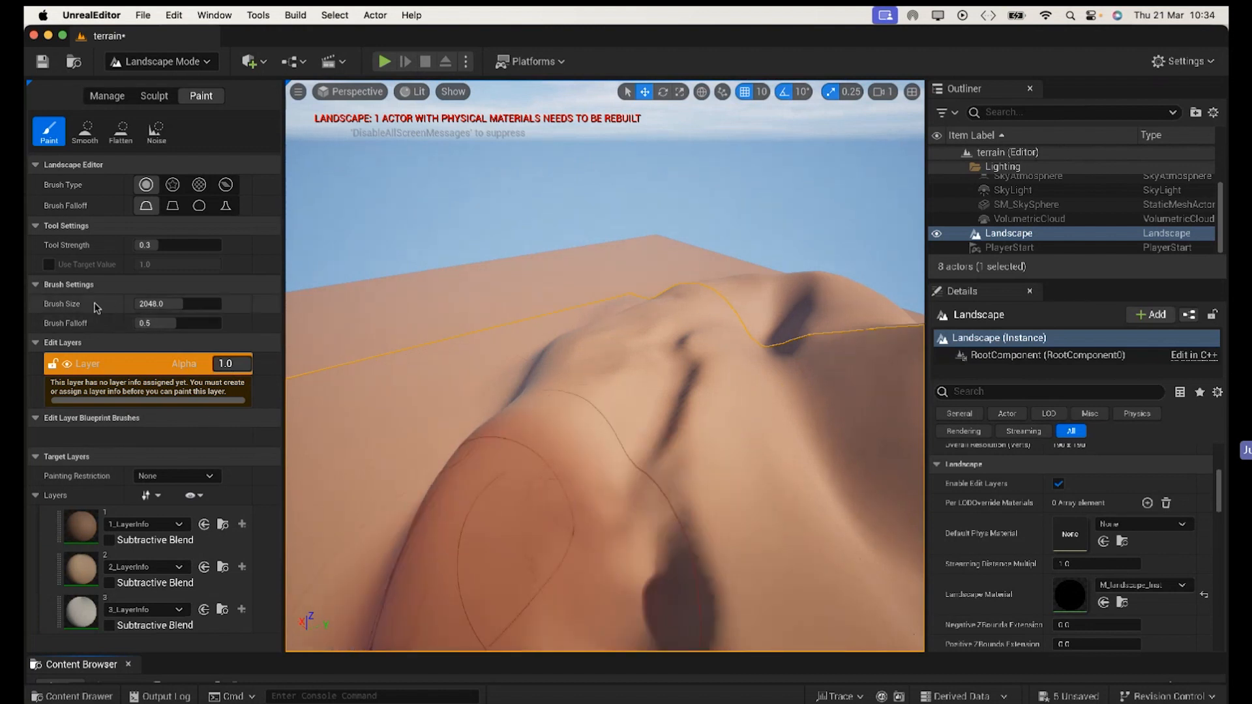
Step: Set the brush size to about 645.5 and paint layer 3 along the hill's ridge, undoing the last stroke
left_click_drag(152, 303, 150, 303)
left_click(109, 625)
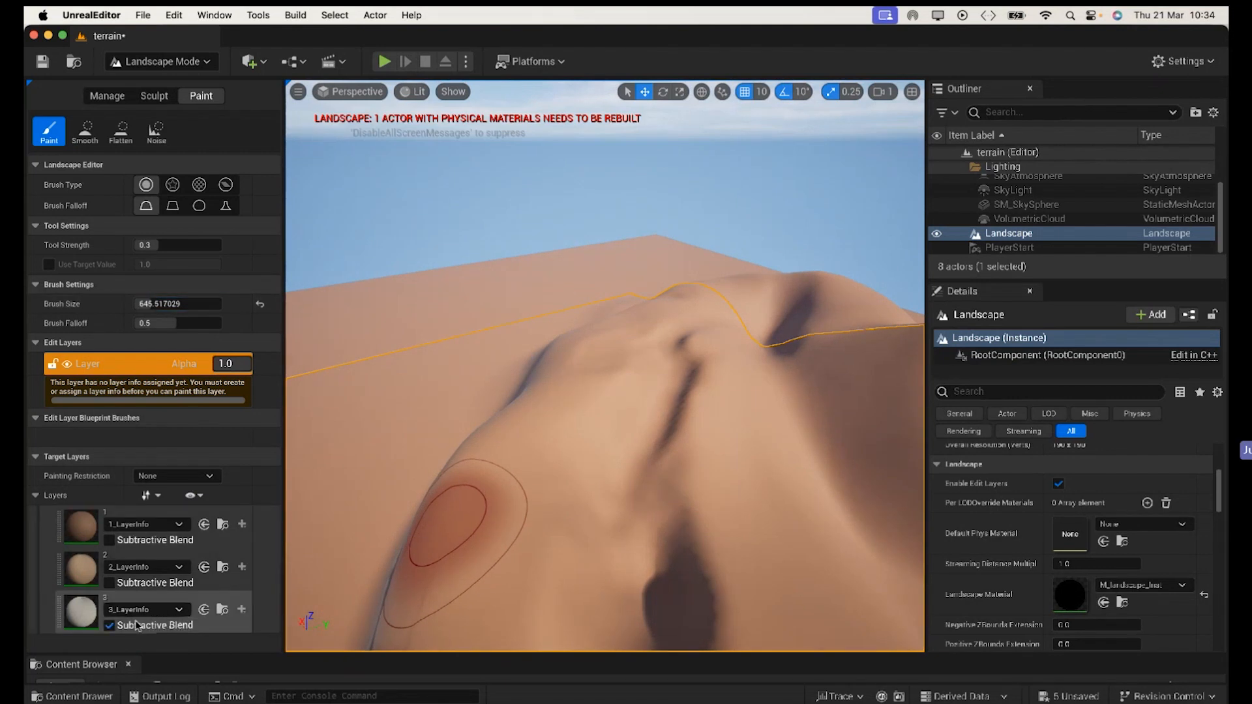
left_click(77, 613)
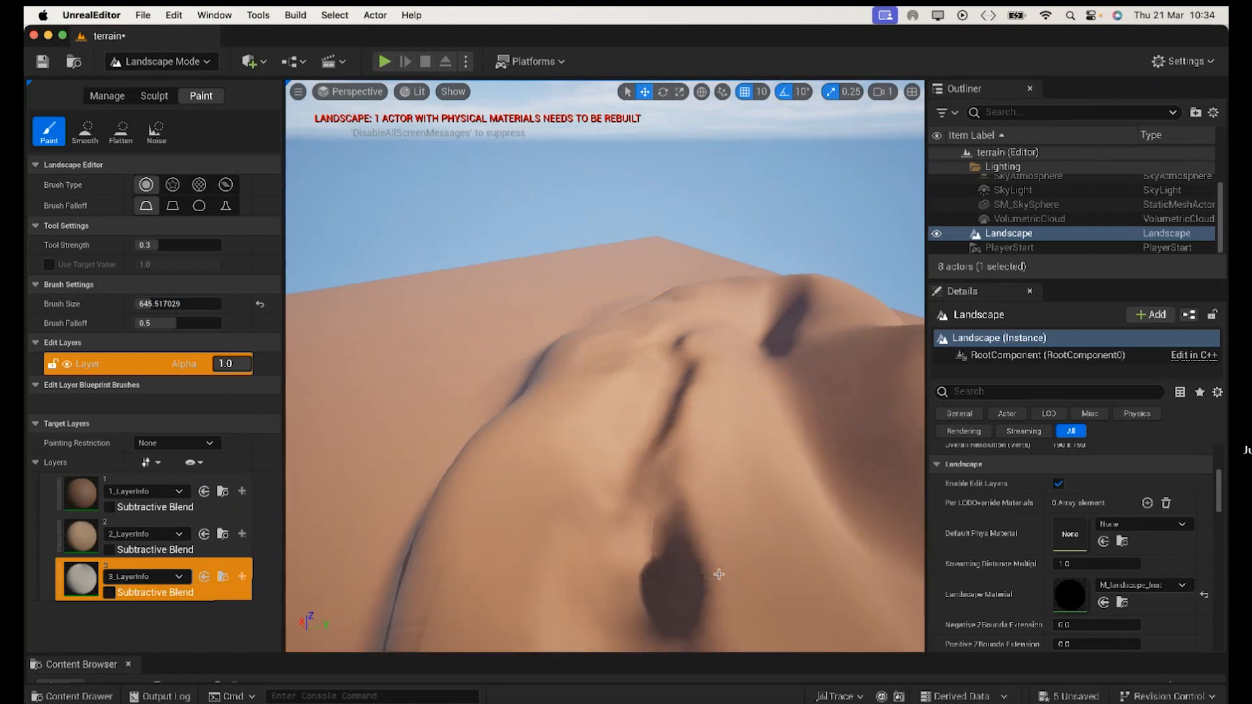
left_click_drag(634, 613, 645, 432)
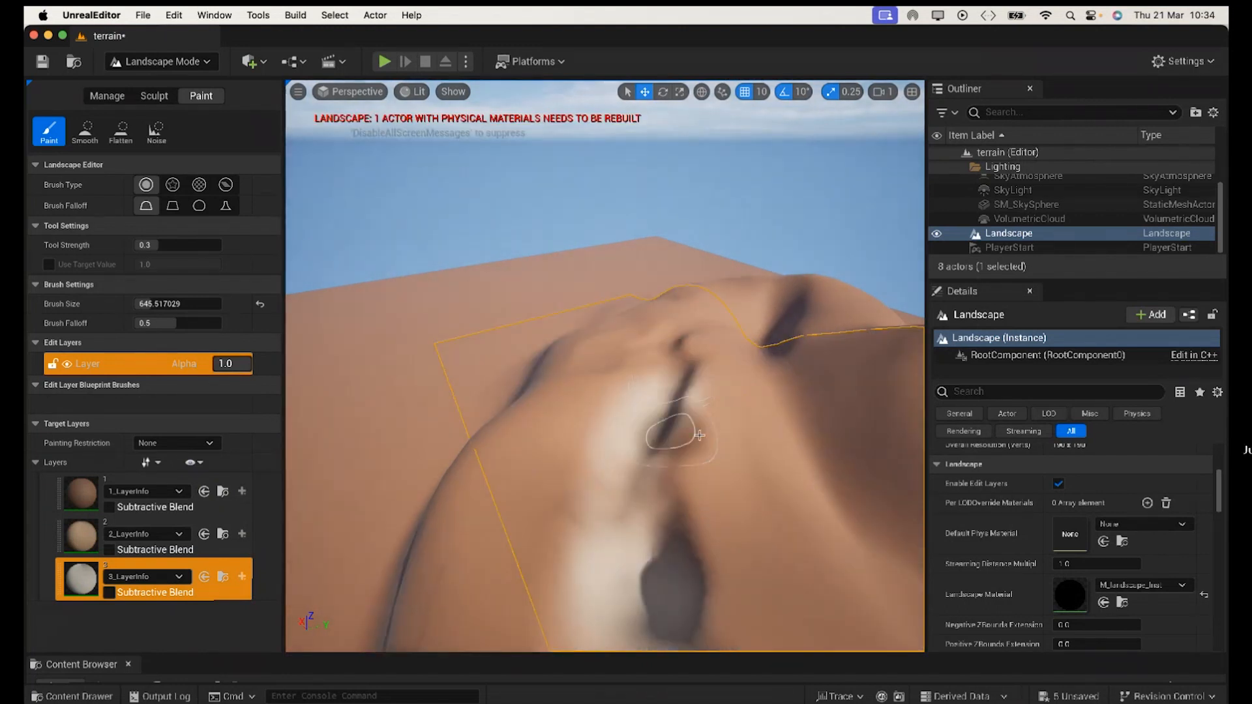
mouse_move(654, 373)
left_mouse_down()
mouse_move(660, 345)
mouse_move(697, 326)
mouse_move(748, 324)
mouse_move(808, 397)
left_mouse_up()
mouse_move(614, 500)
left_mouse_down()
mouse_move(627, 391)
mouse_move(611, 488)
left_mouse_up()
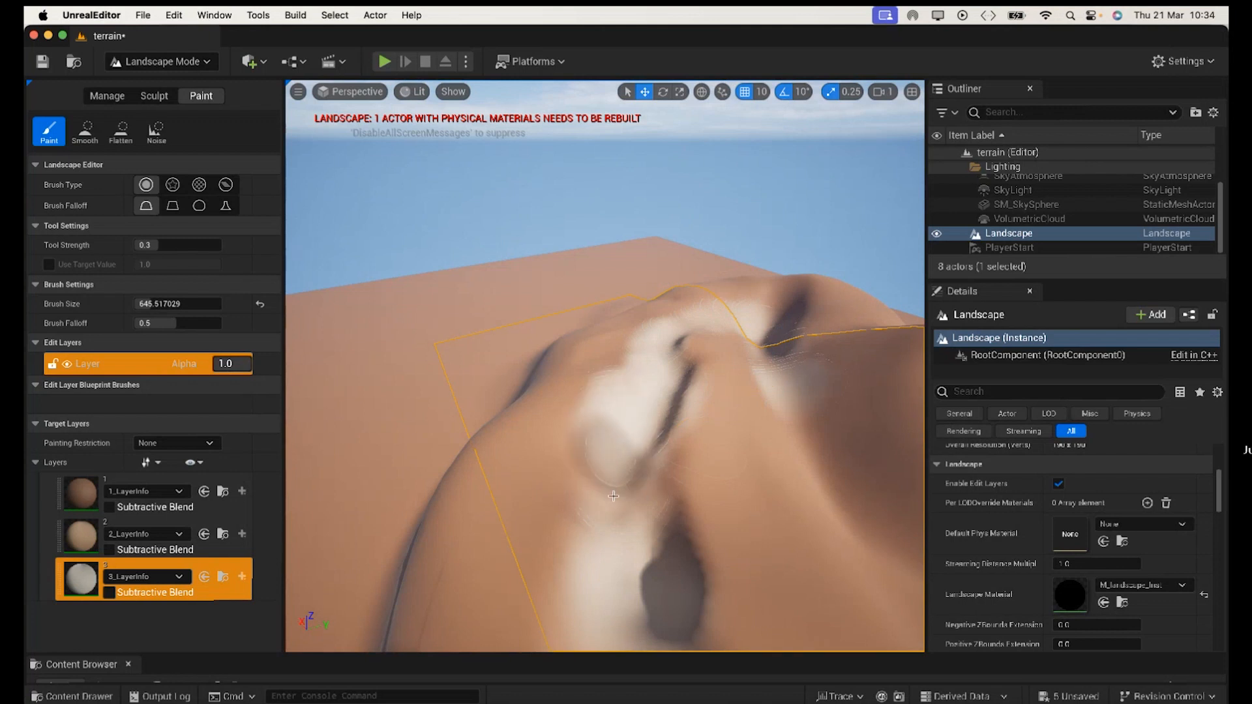
key("super+z")
Step: Paint layer 2 over the crease and the hollow on the hill's near slope
left_click_drag(687, 596, 687, 595, "alt")
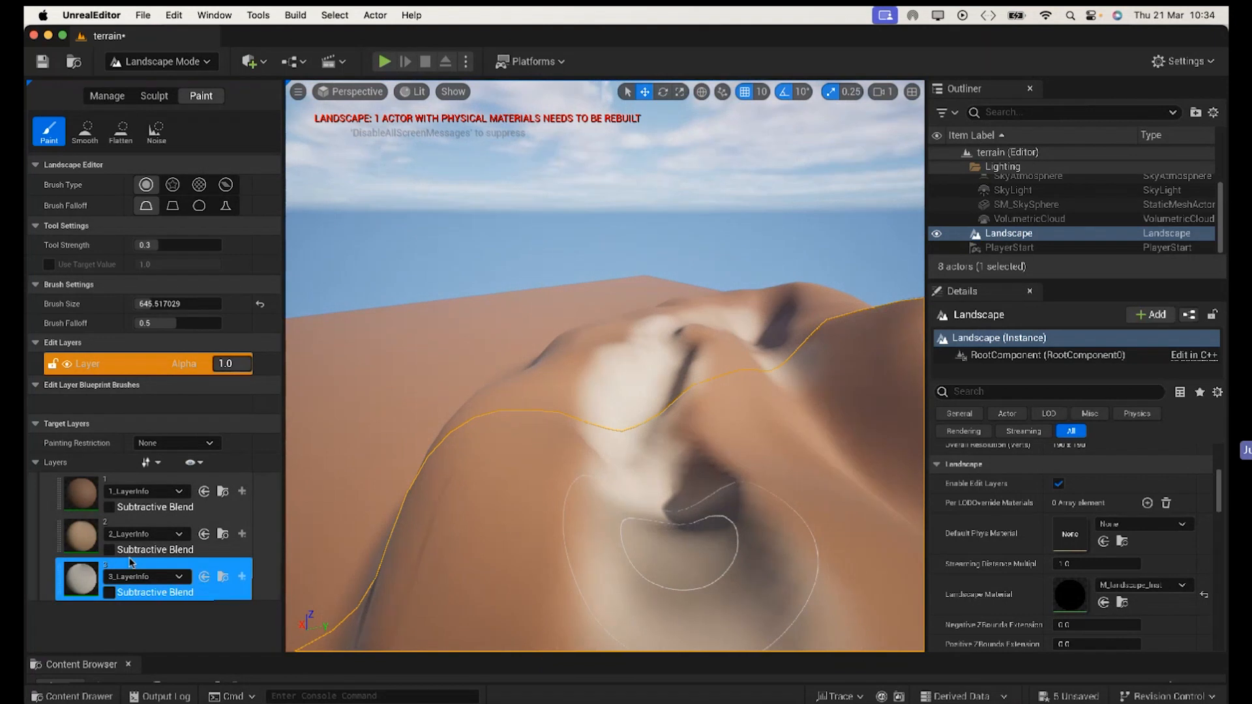
left_click(84, 539)
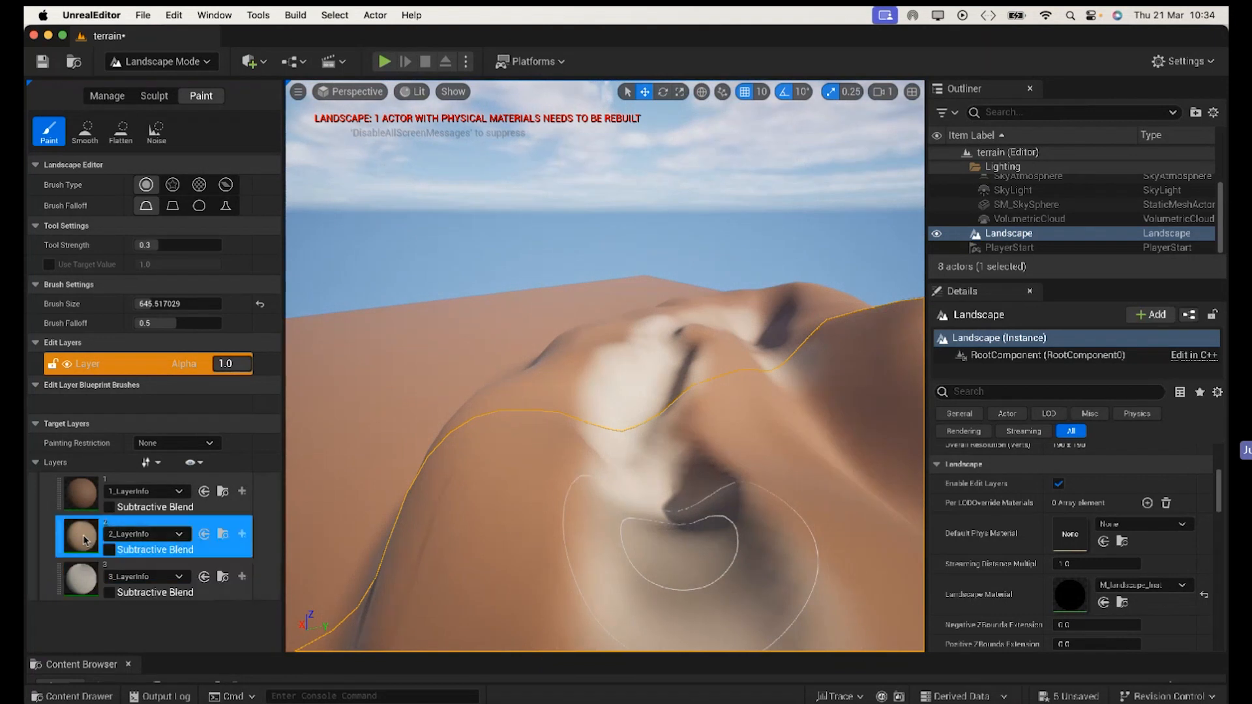
left_click(675, 424)
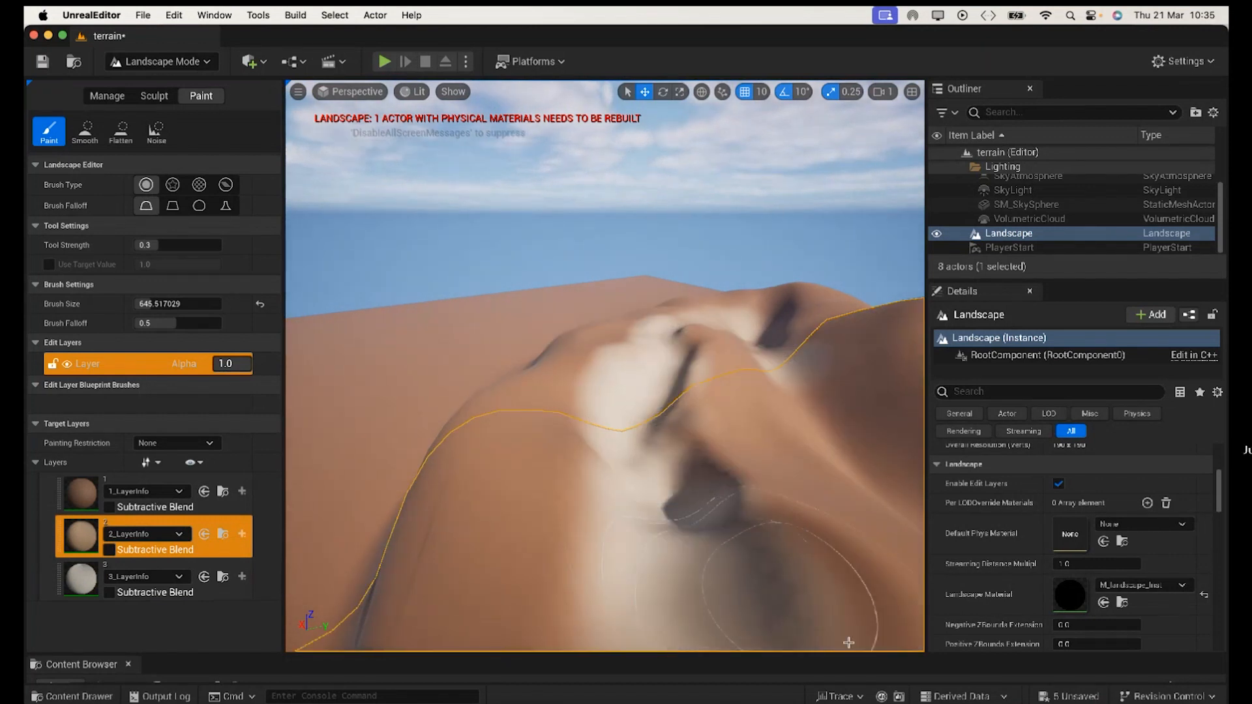
mouse_move(820, 582)
left_mouse_down()
mouse_move(774, 517)
mouse_move(836, 584)
left_mouse_up()
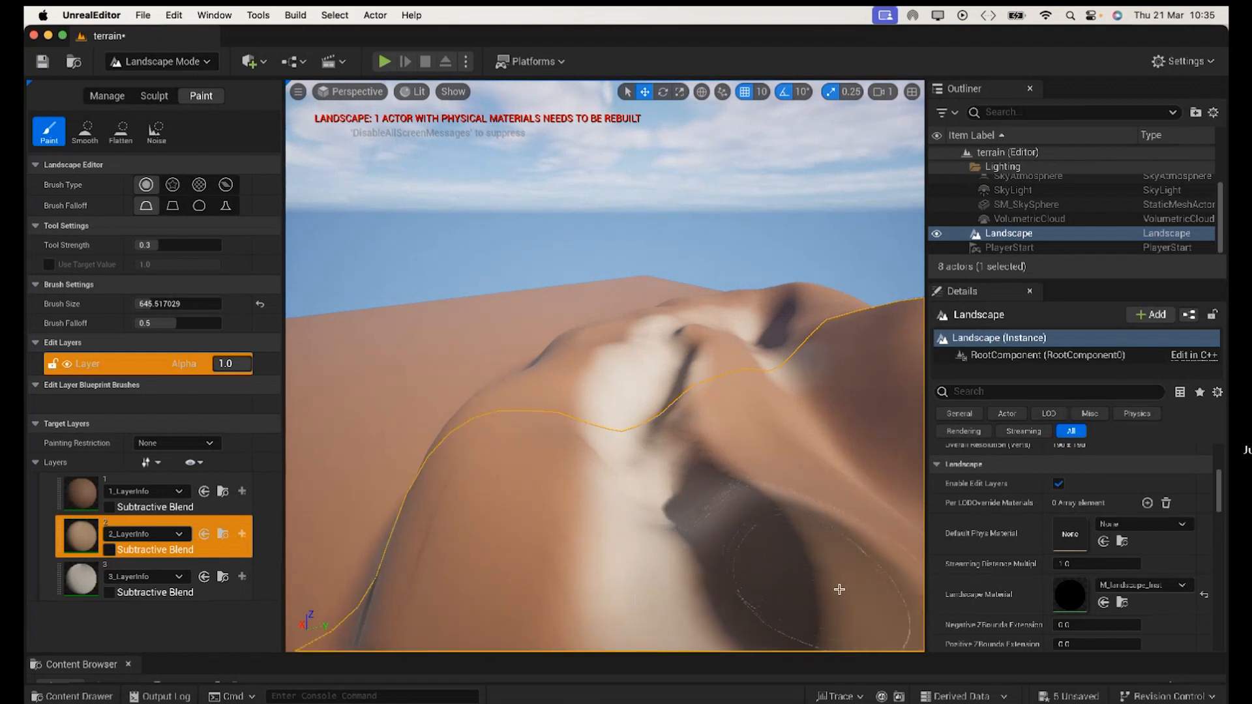
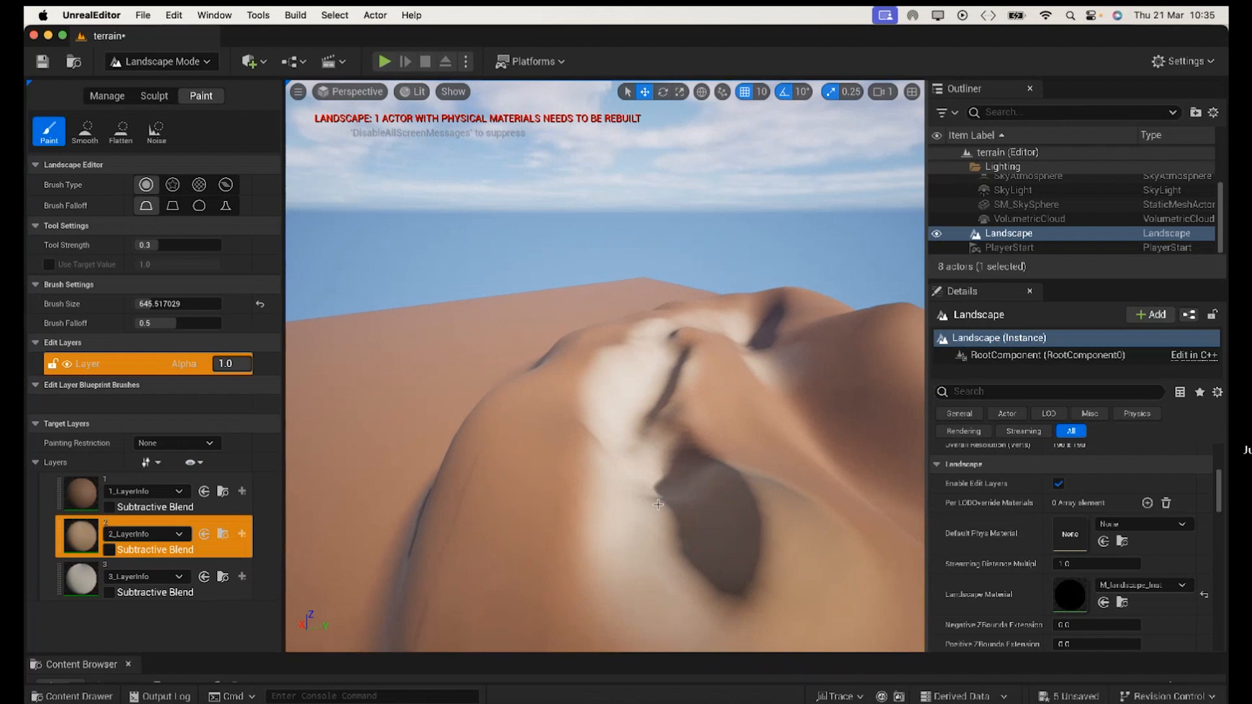
Step: Paint layer 1 over the hill's near slope beside the light layer 3 strip
left_click_drag(559, 383, 621, 339)
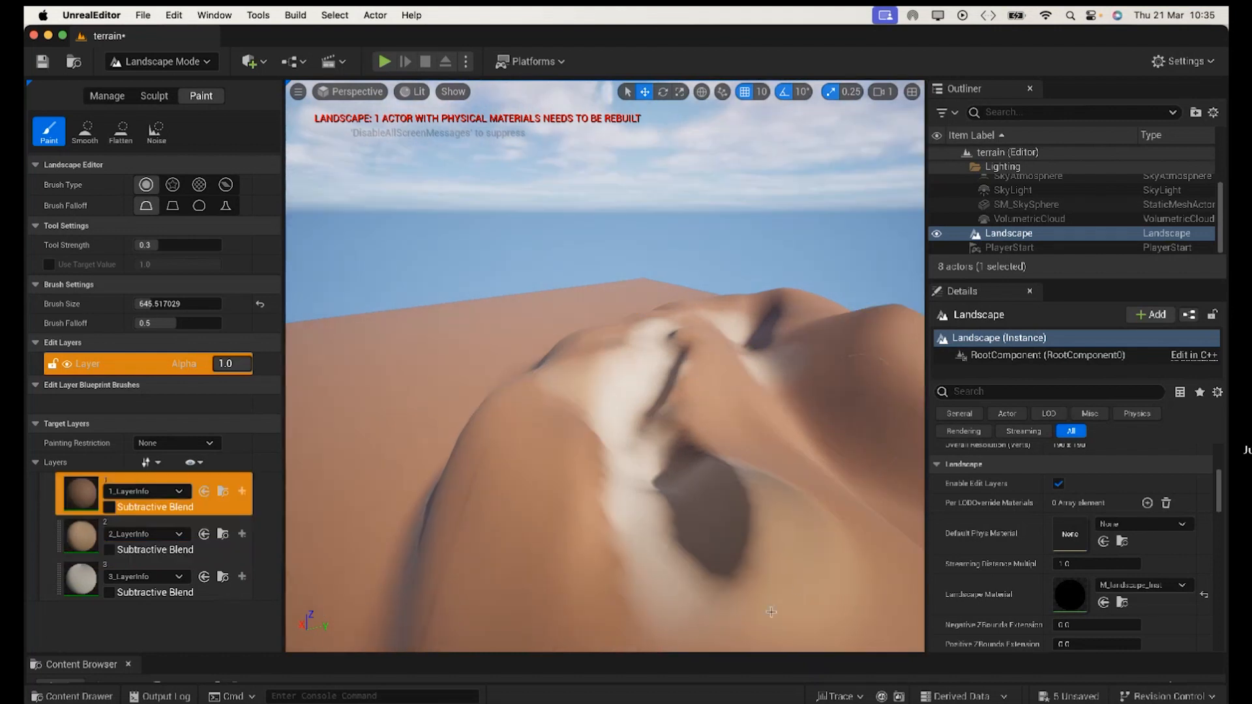
right_click_drag(729, 628, 729, 628)
left_click_drag(711, 604, 714, 603)
scroll(713, 603, "up", 5)
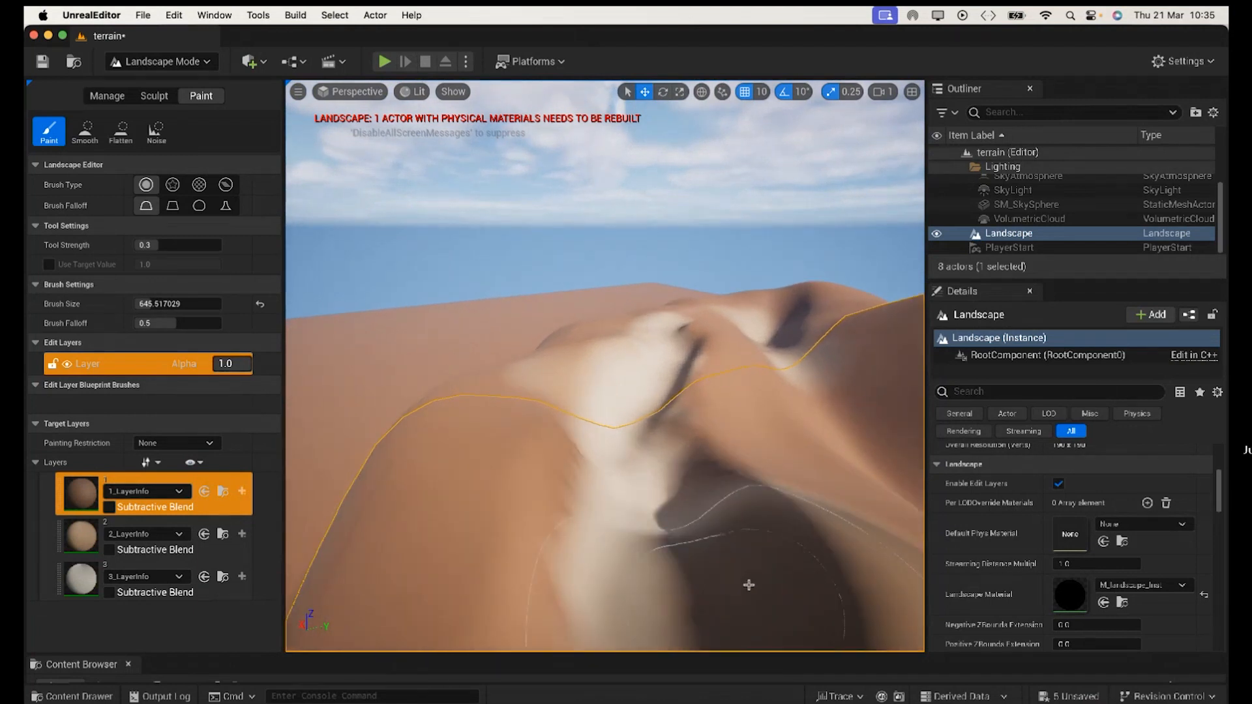
right_click_drag(748, 585, 755, 590)
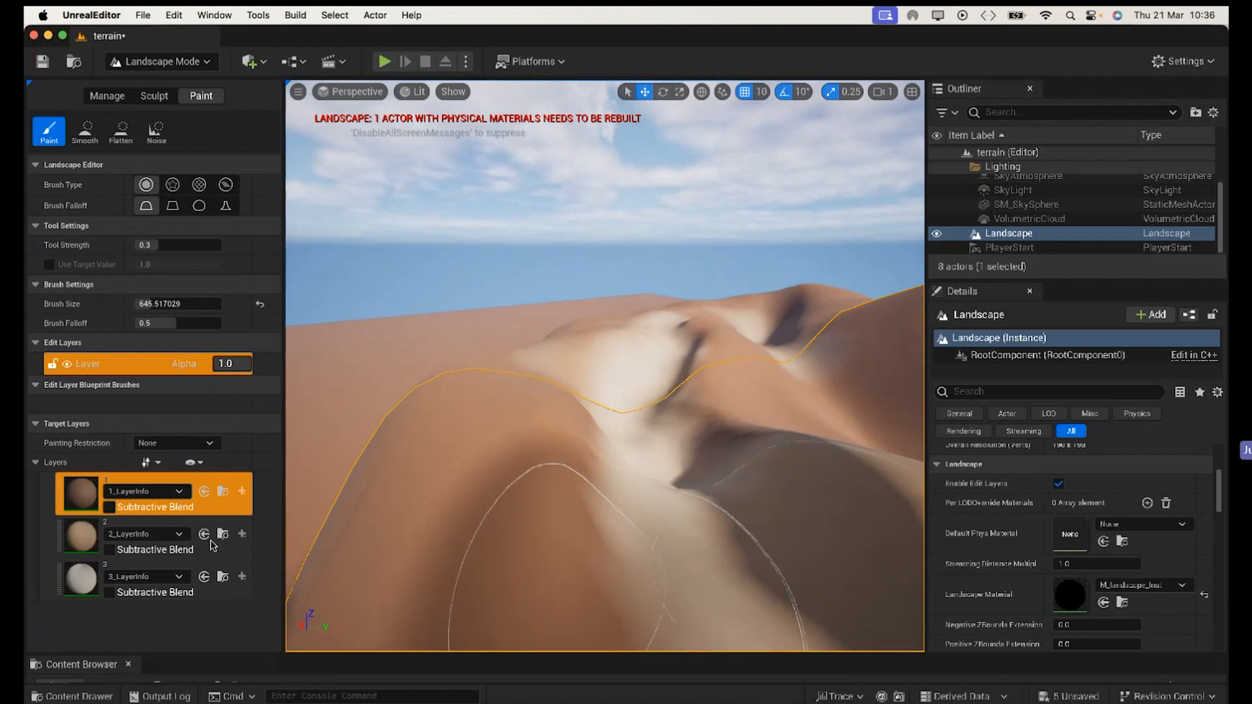
left_click_drag(746, 490, 746, 490)
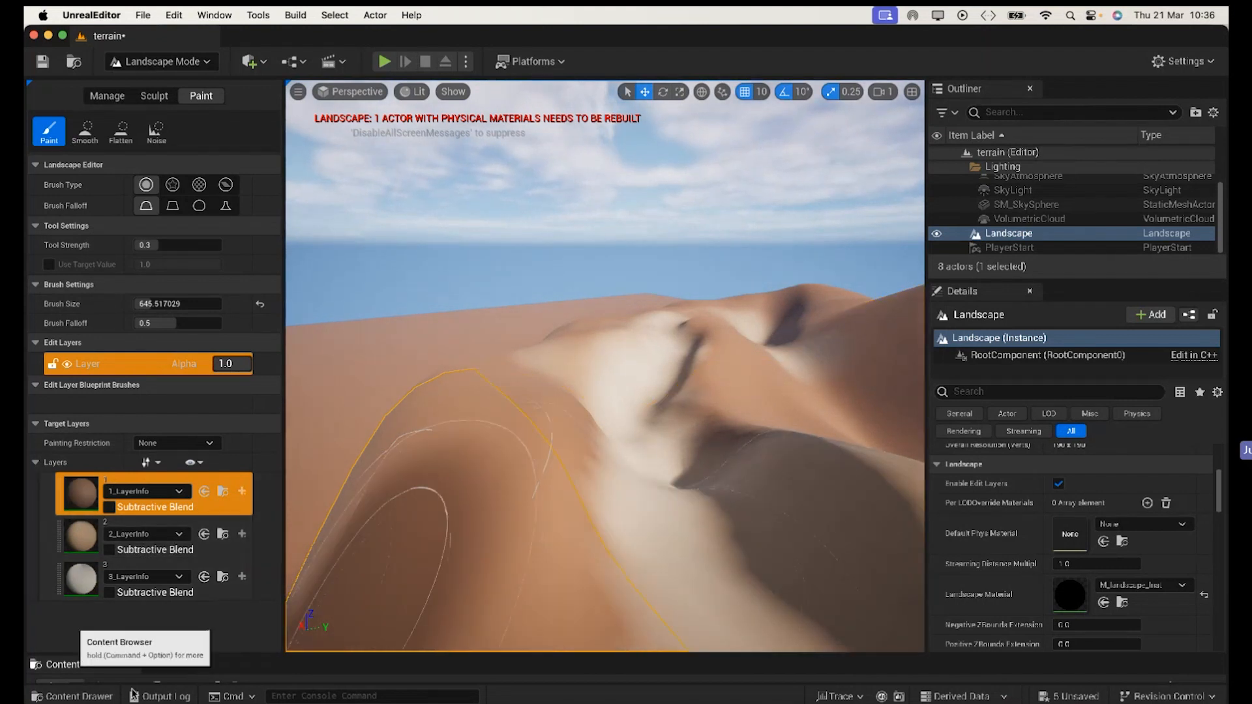
Step: Enlarge the content browser and open the M_landscape_Inst material instance from the Content folder
left_click(85, 698)
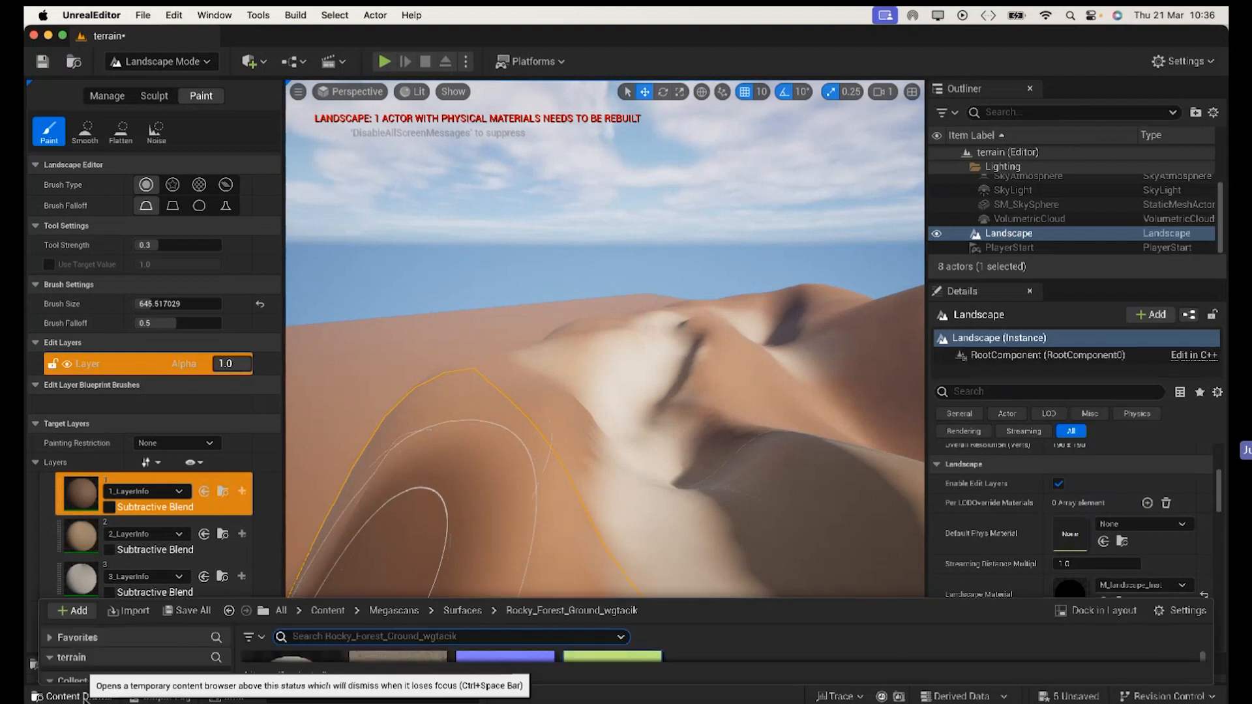
left_click(85, 697)
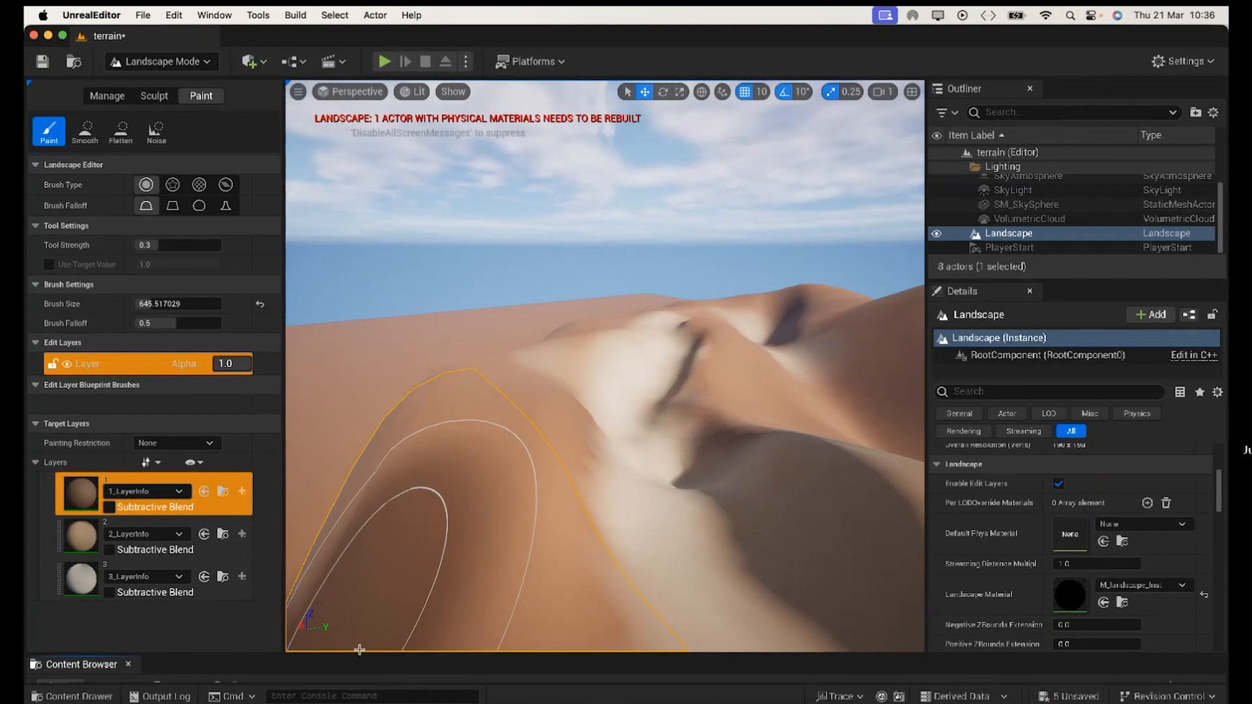
left_click_drag(381, 577, 403, 396)
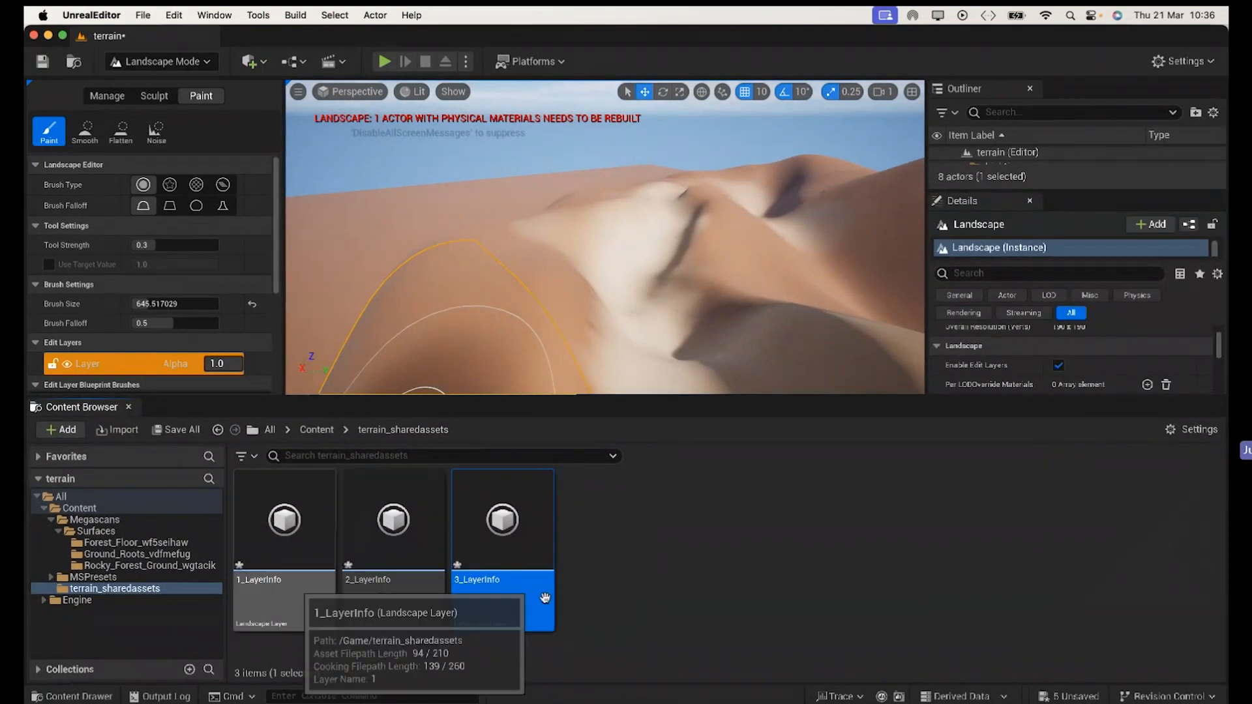
left_click(90, 509)
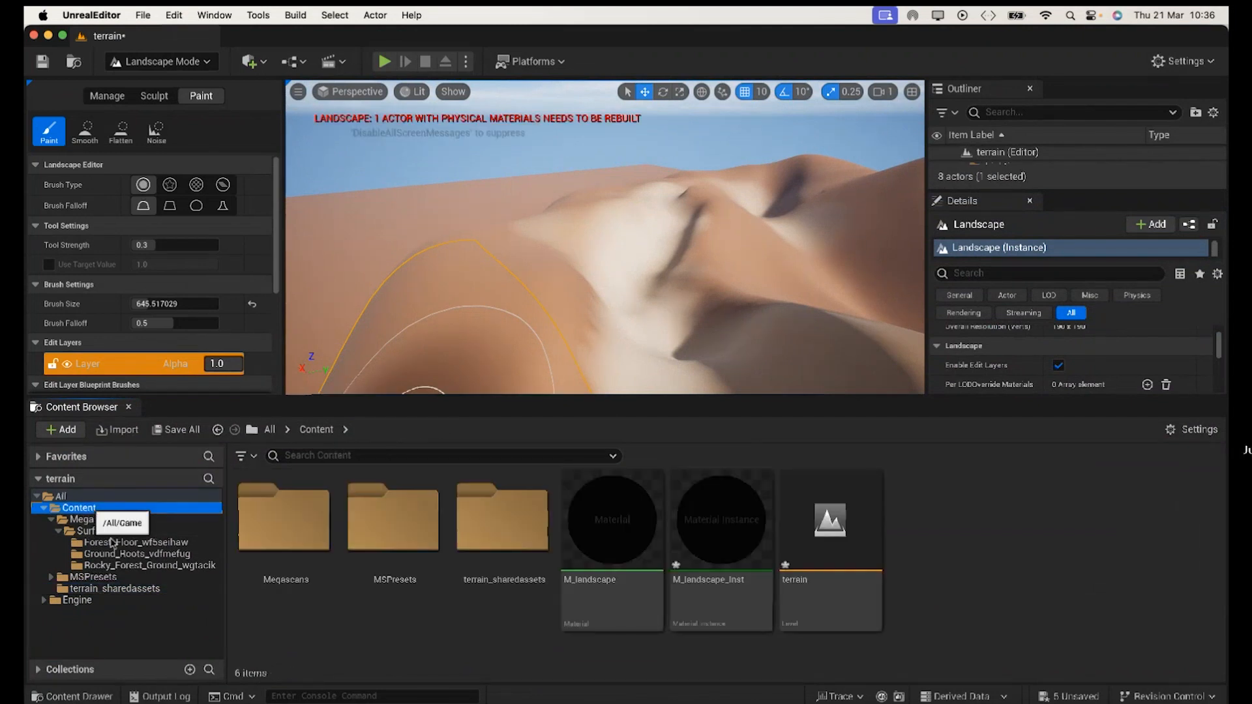
double_click(720, 594)
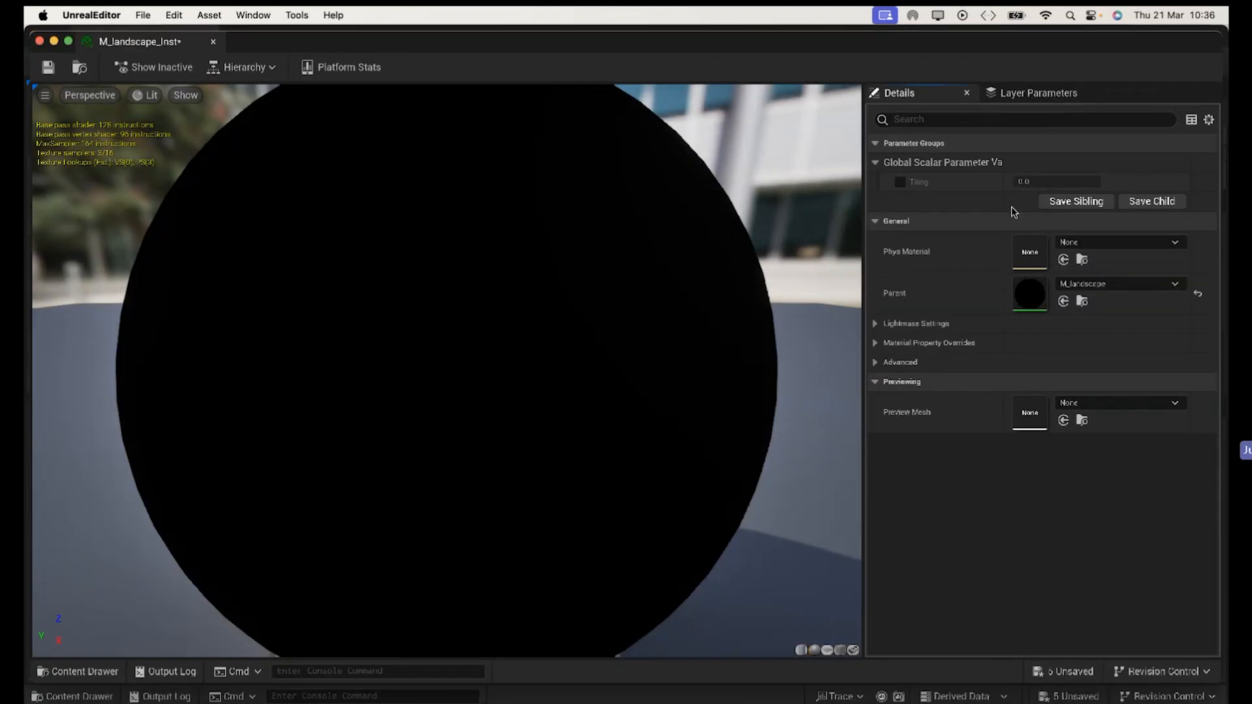
Step: Enable the Tiling parameter and set it to 0.05, then save and close the material instance
left_click(1049, 182)
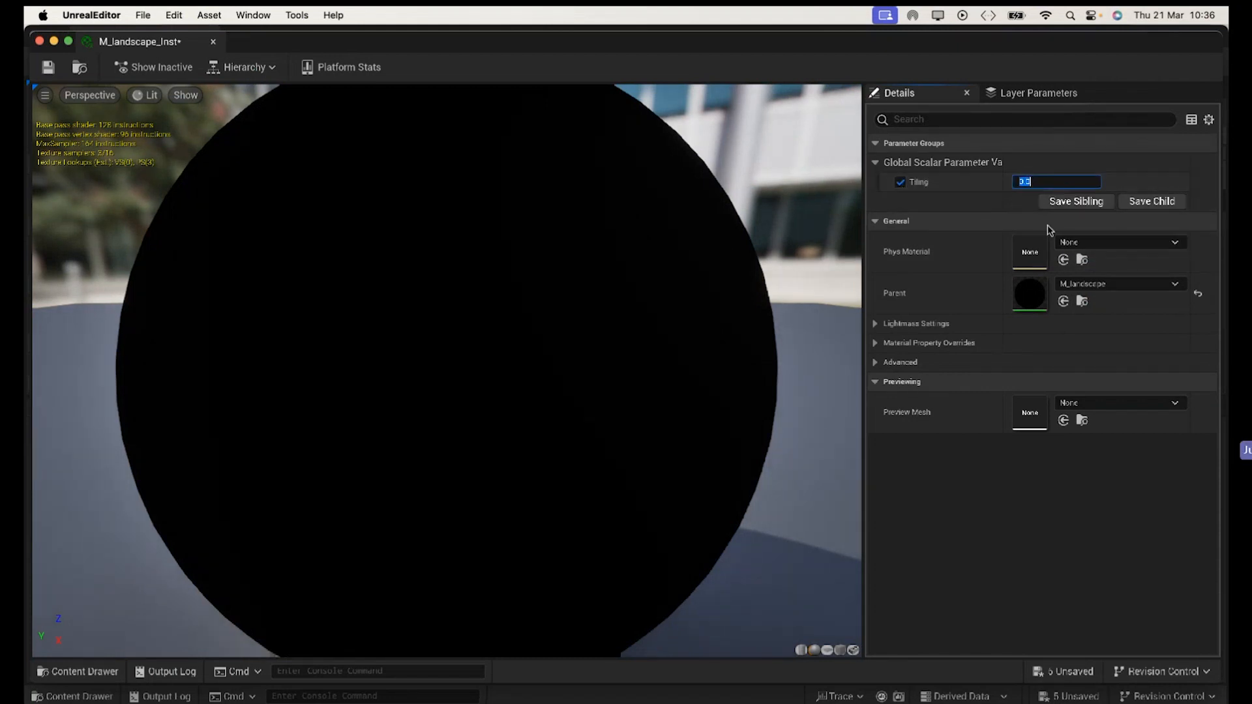
type("3")
left_click(49, 69)
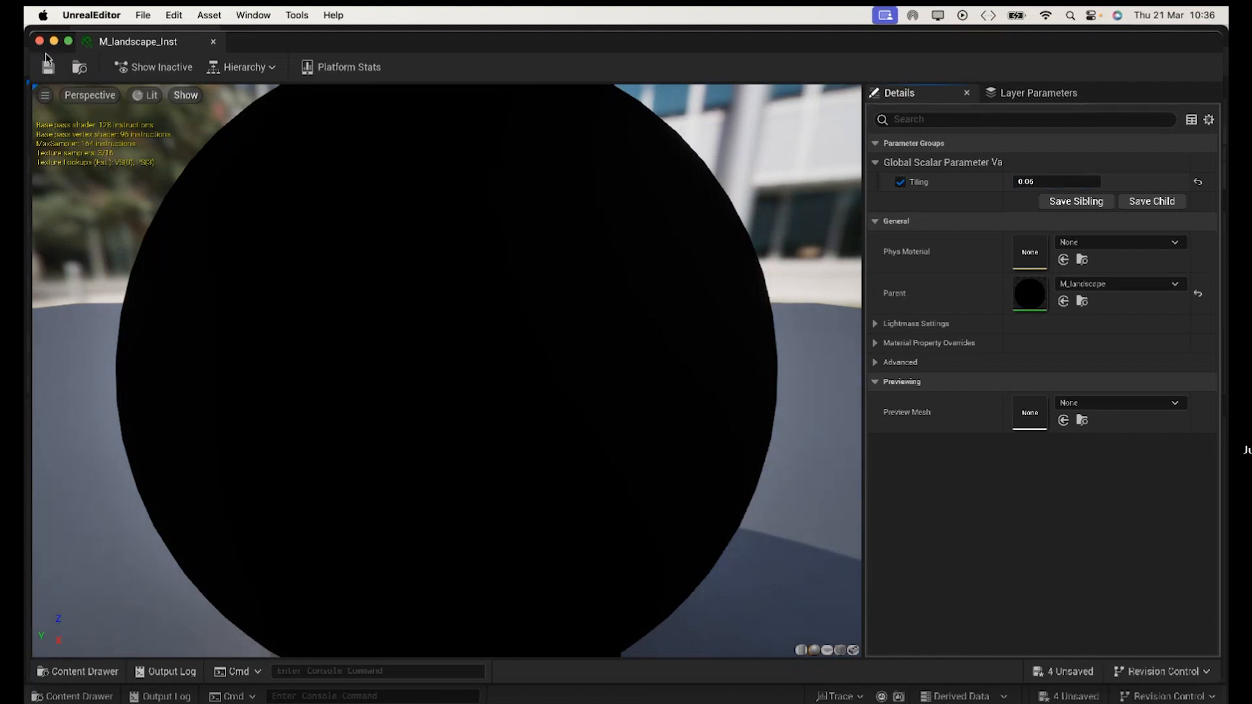
left_click(40, 43)
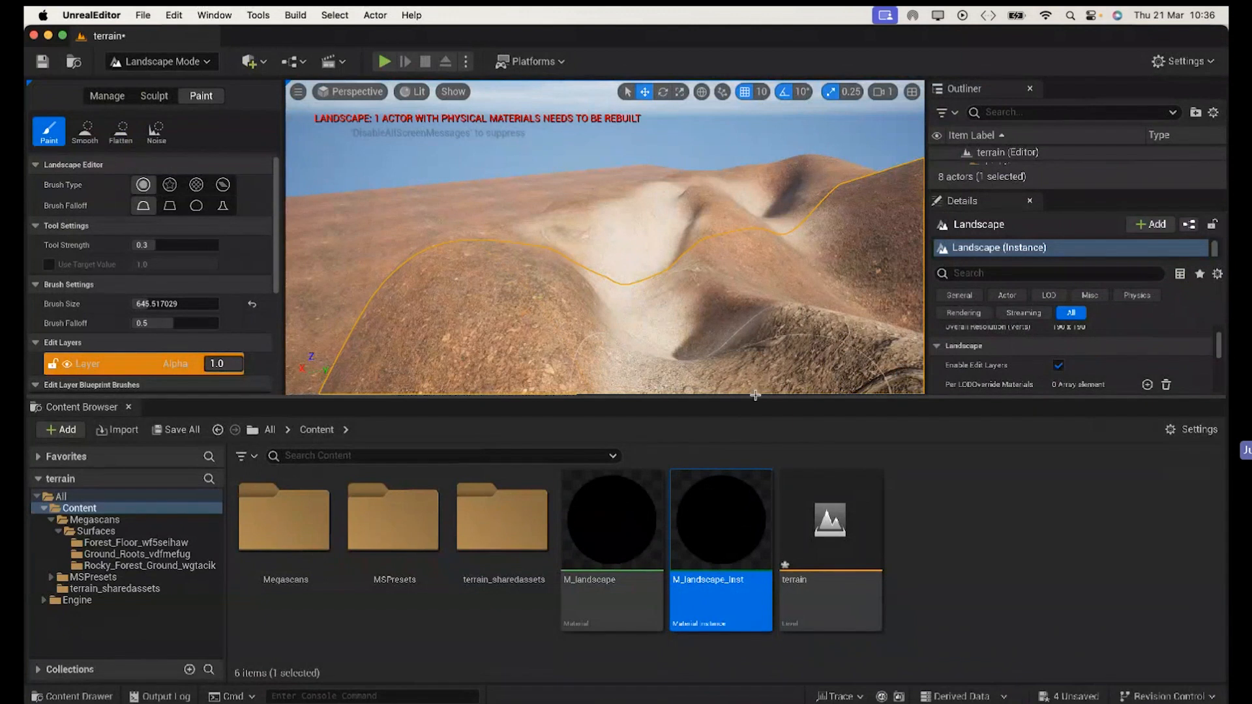
Step: Shrink the content browser and paint layer 2 in patches on the hill and along the crease near its ridge
left_click_drag(755, 395, 751, 561)
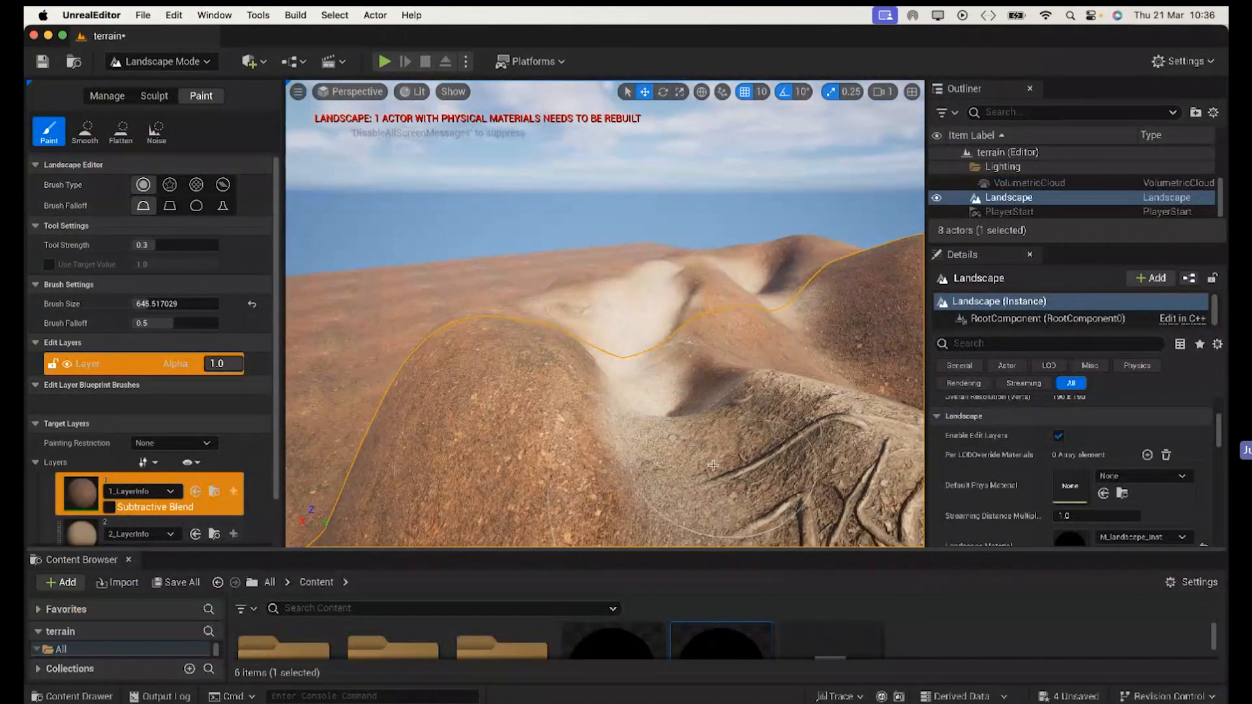
scroll(713, 465, "down", 5)
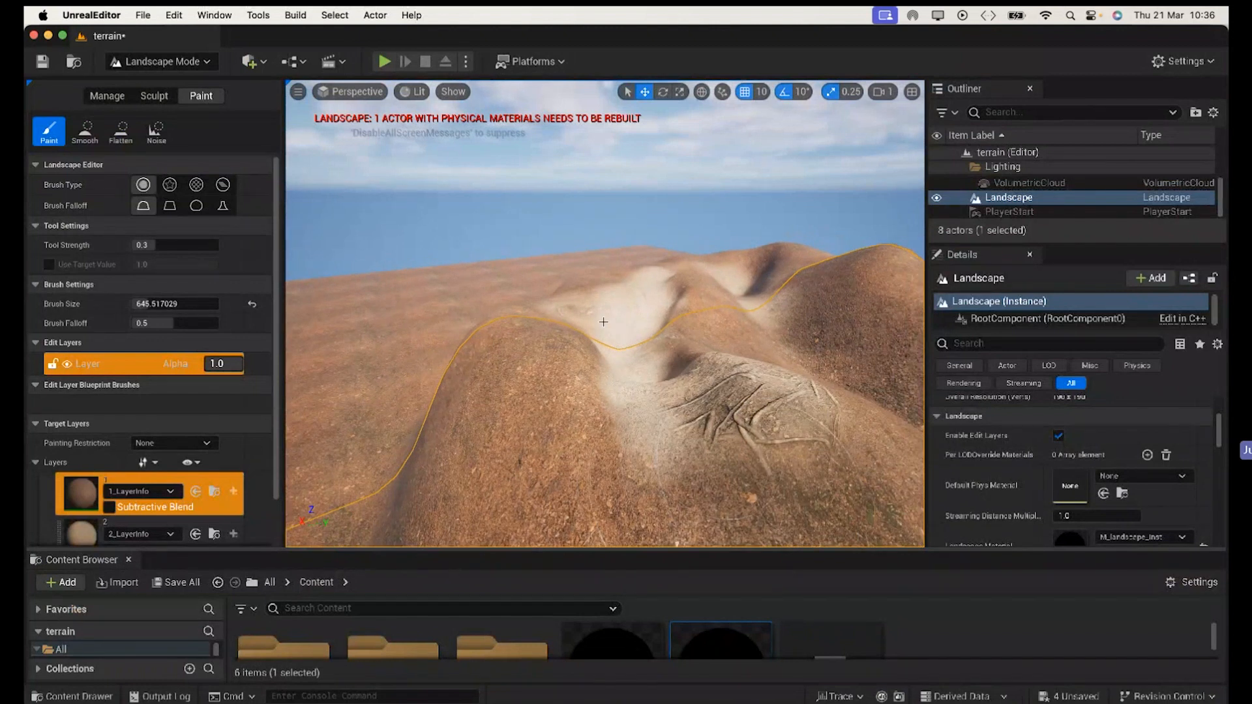
left_click(87, 529)
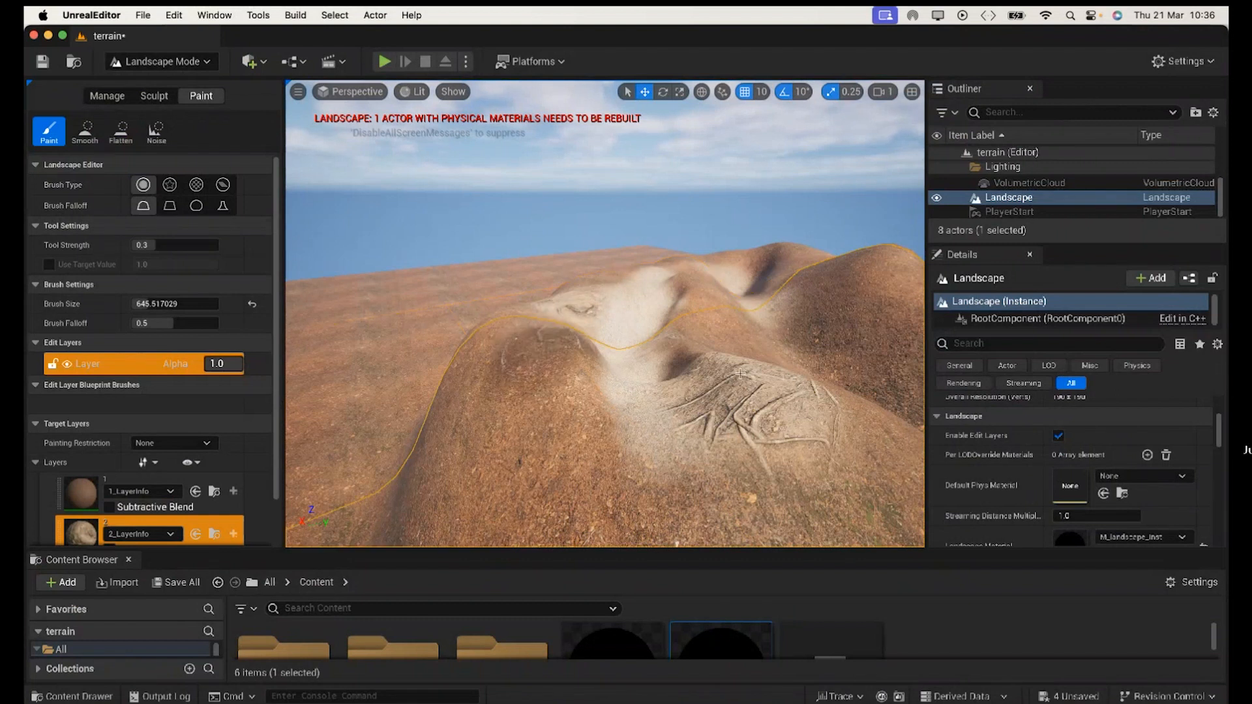
scroll(751, 350, "up", 3)
scroll(749, 333, "up", 6)
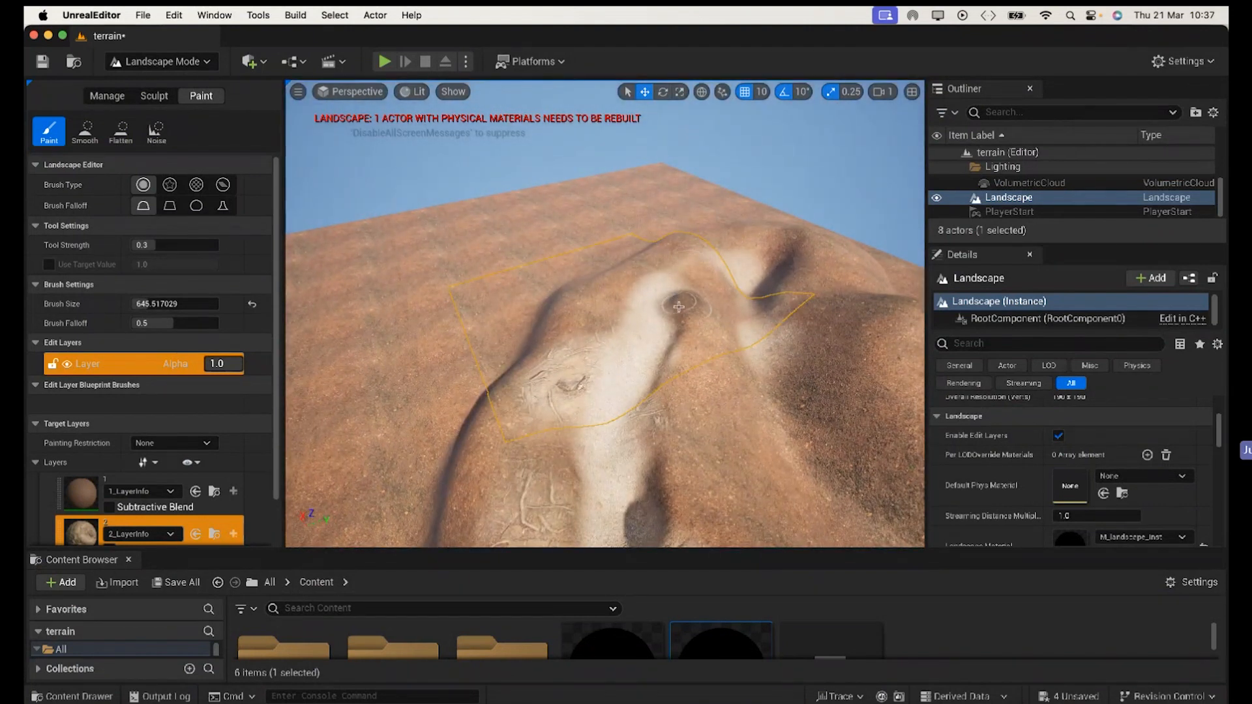
left_click_drag(675, 328, 646, 395)
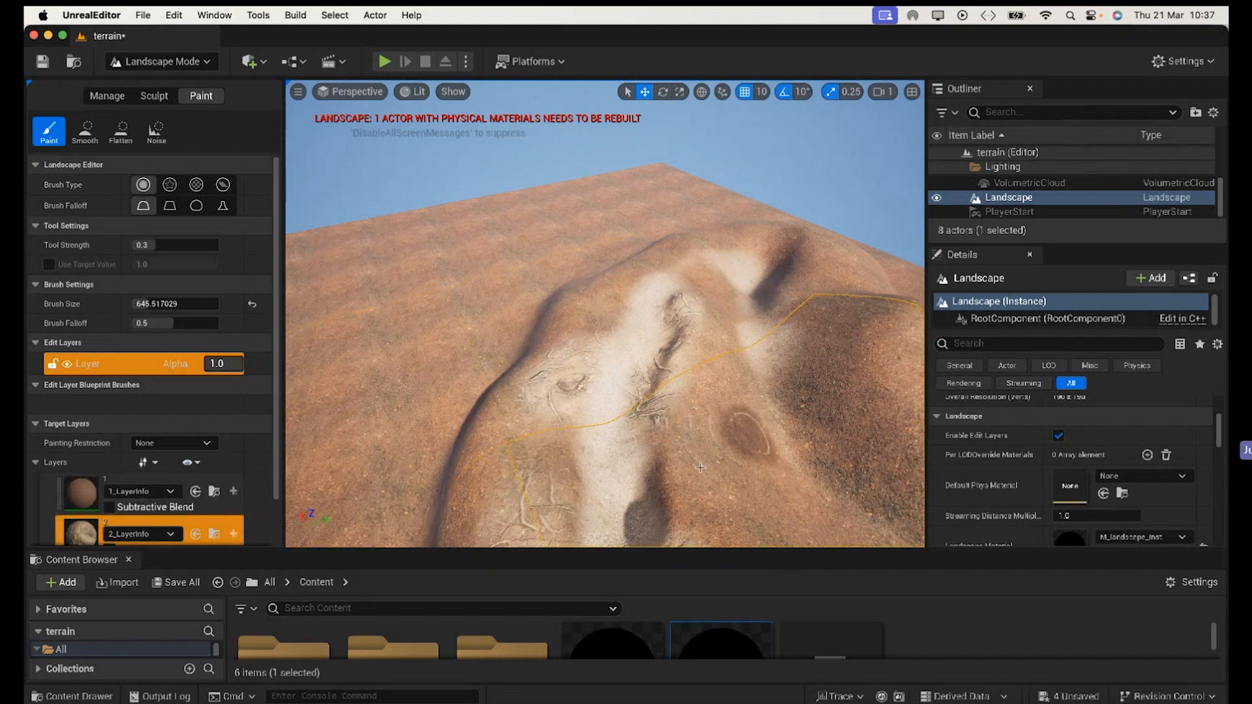
Step: Save all modified content, covering the three layer infos and the terrain level
scroll(691, 467, "down", 2)
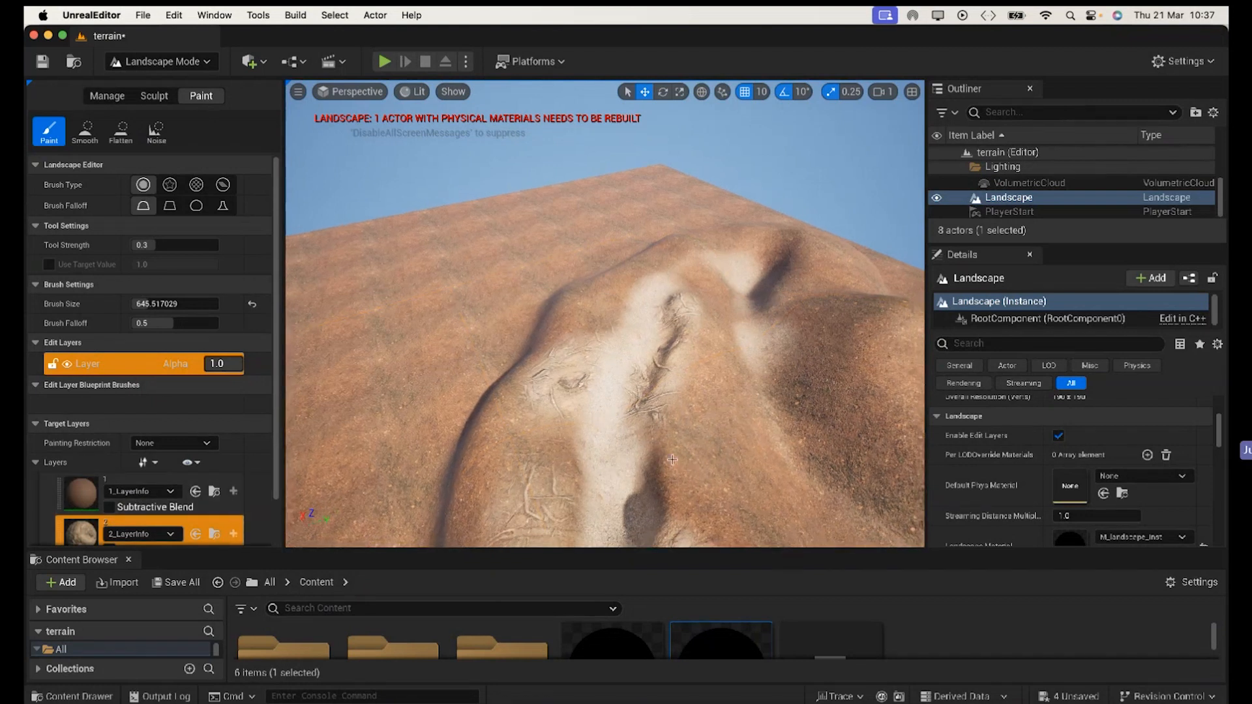
left_click_drag(666, 459, 666, 459, "alt")
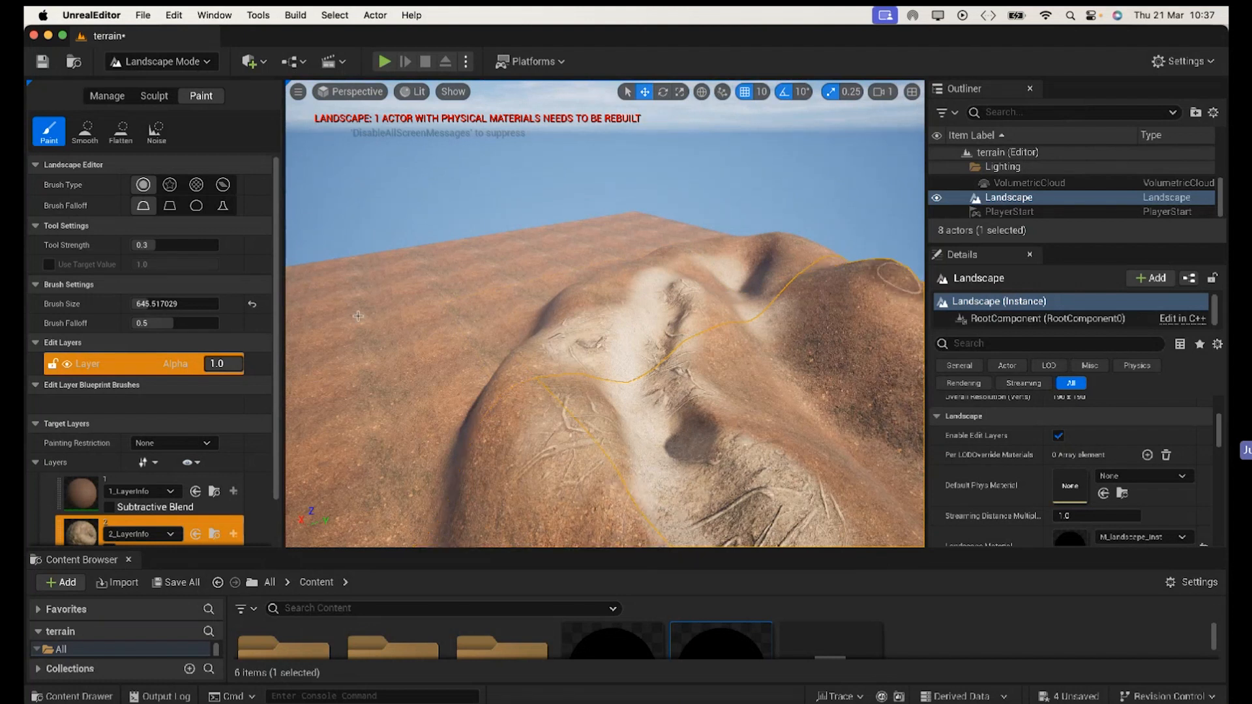
left_click(176, 582)
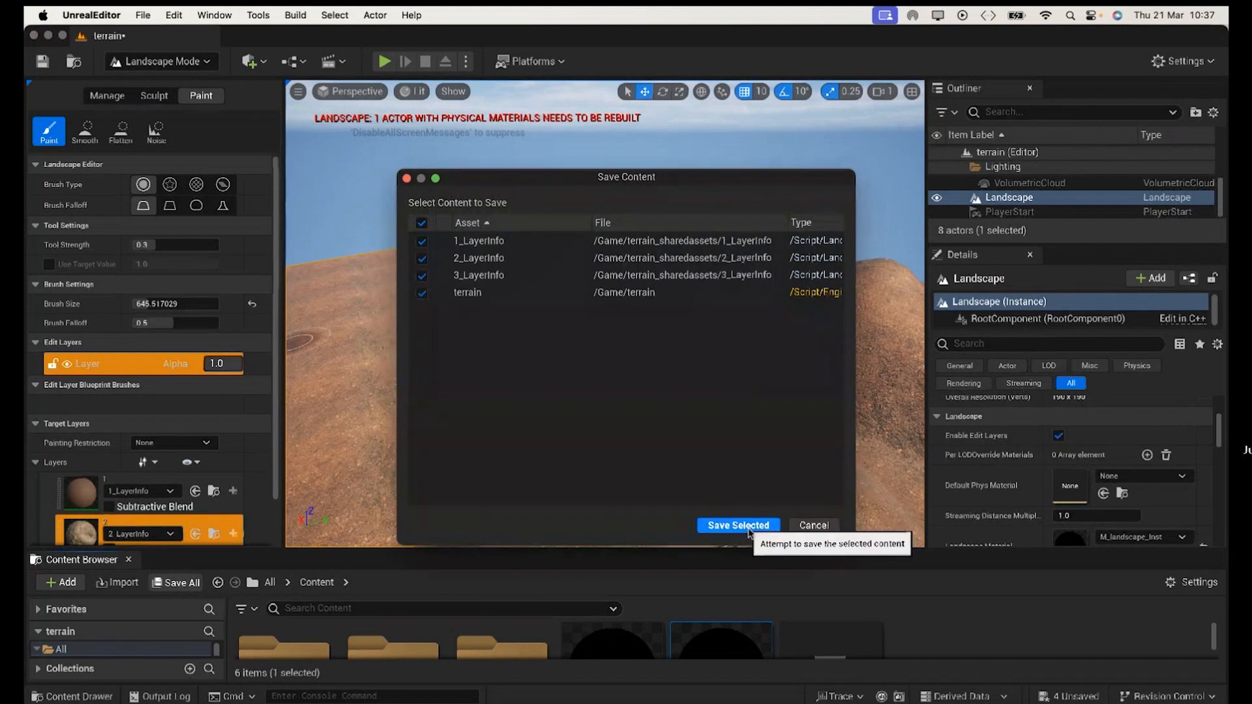
left_click(750, 525)
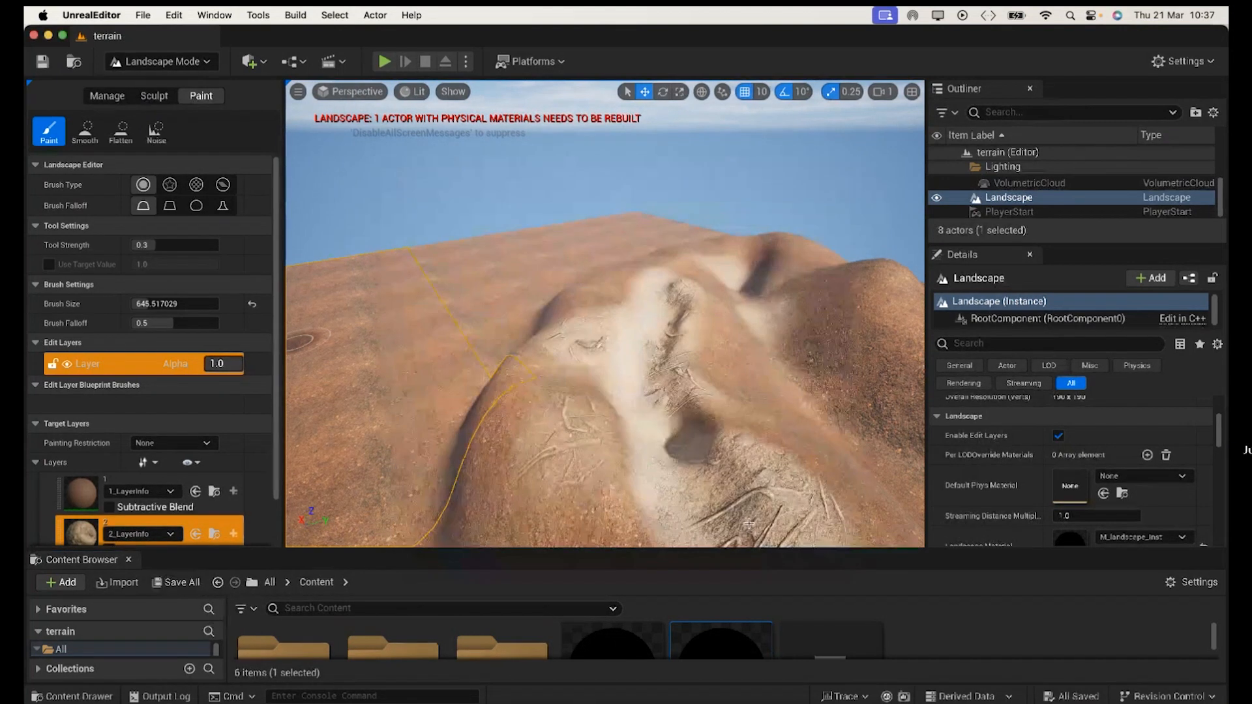
left_click_drag(748, 524, 645, 499)
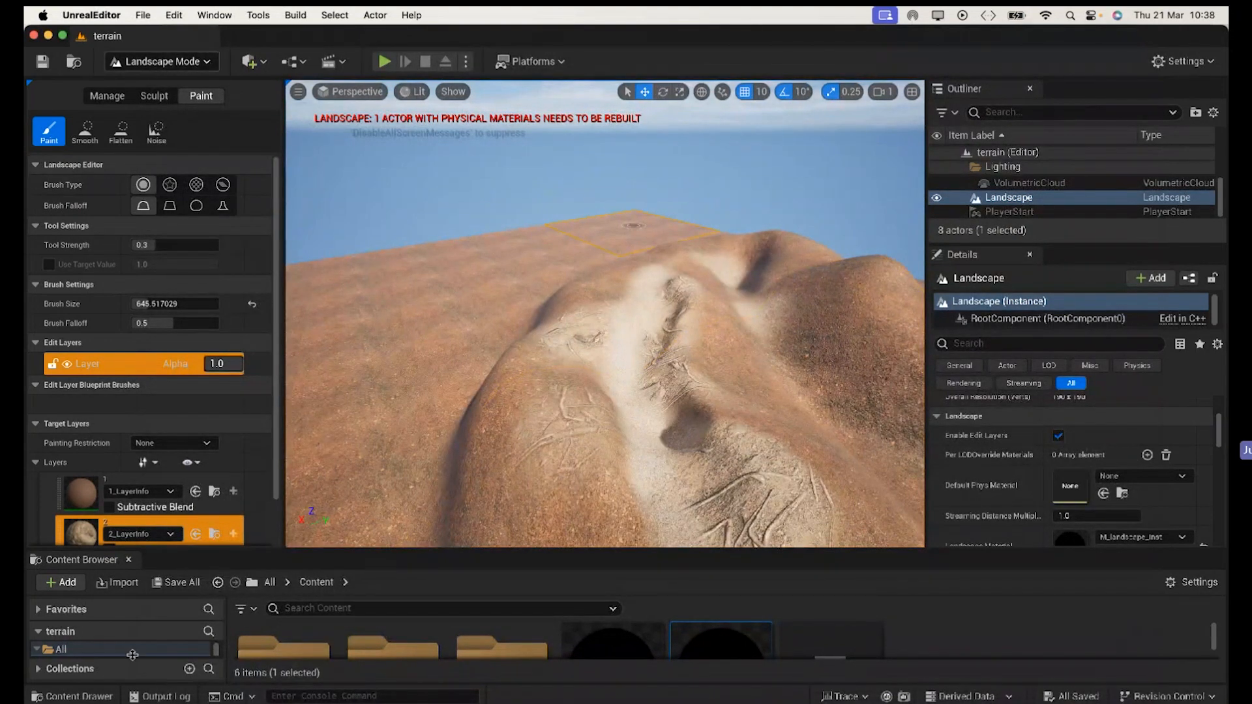
Step: Open Quixel Bridge to add content, remove the Forest and Floor search tags, and search for Ferns
left_click(63, 586)
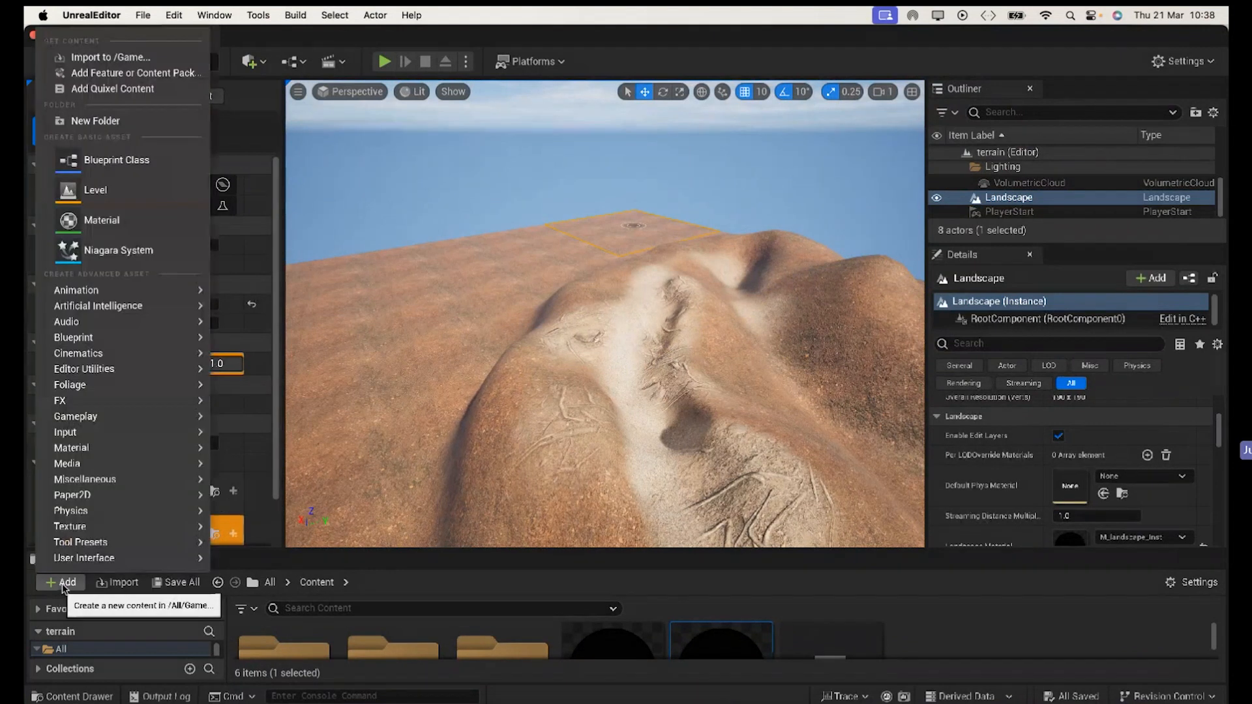
left_click(122, 89)
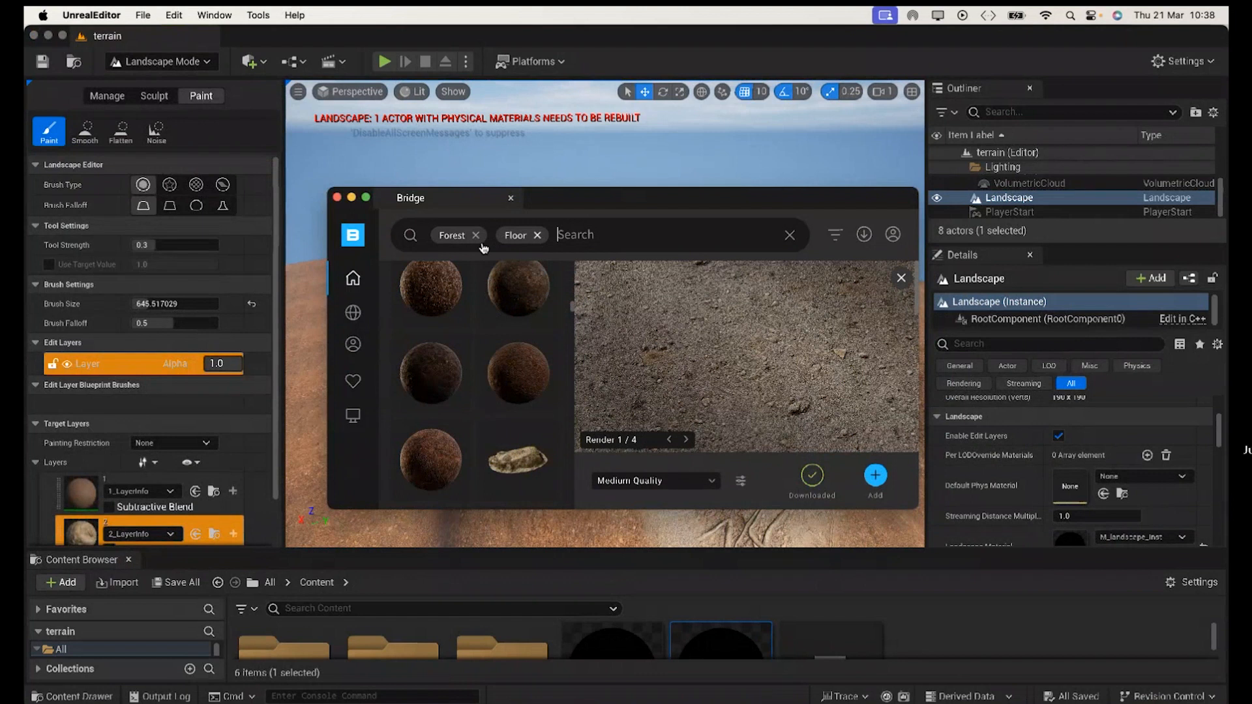
left_click(536, 235)
left_click(476, 236)
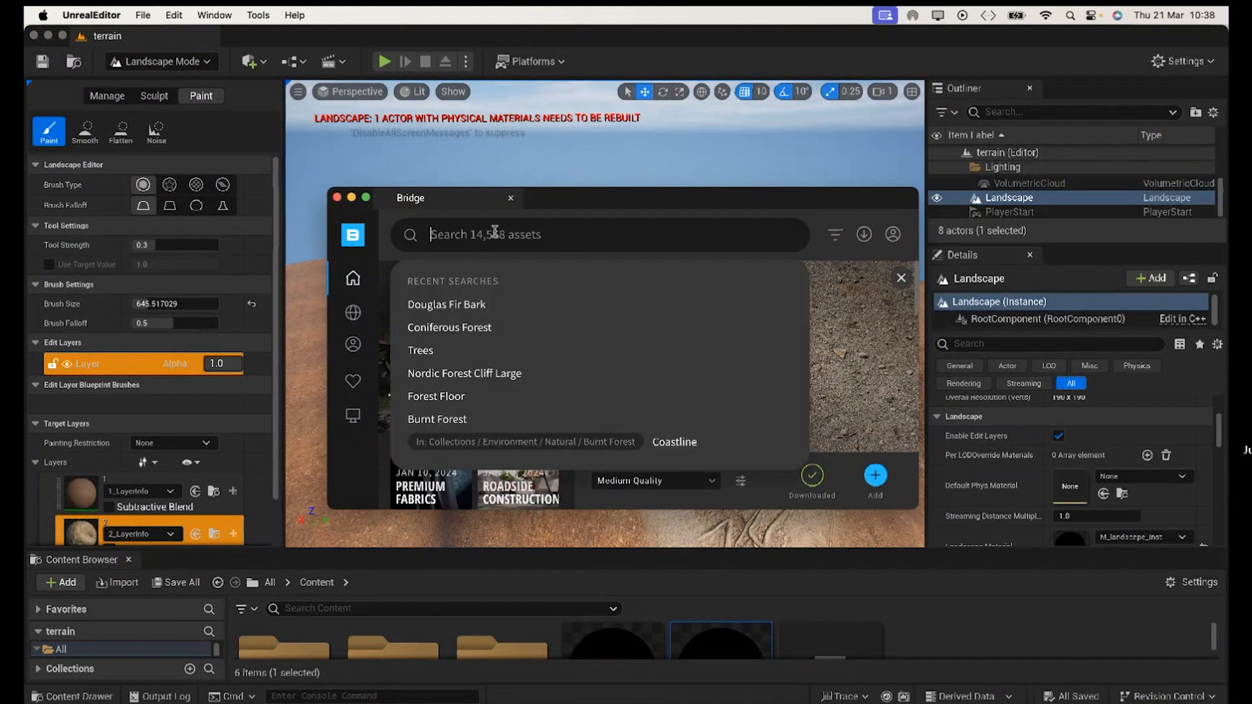
type("fern")
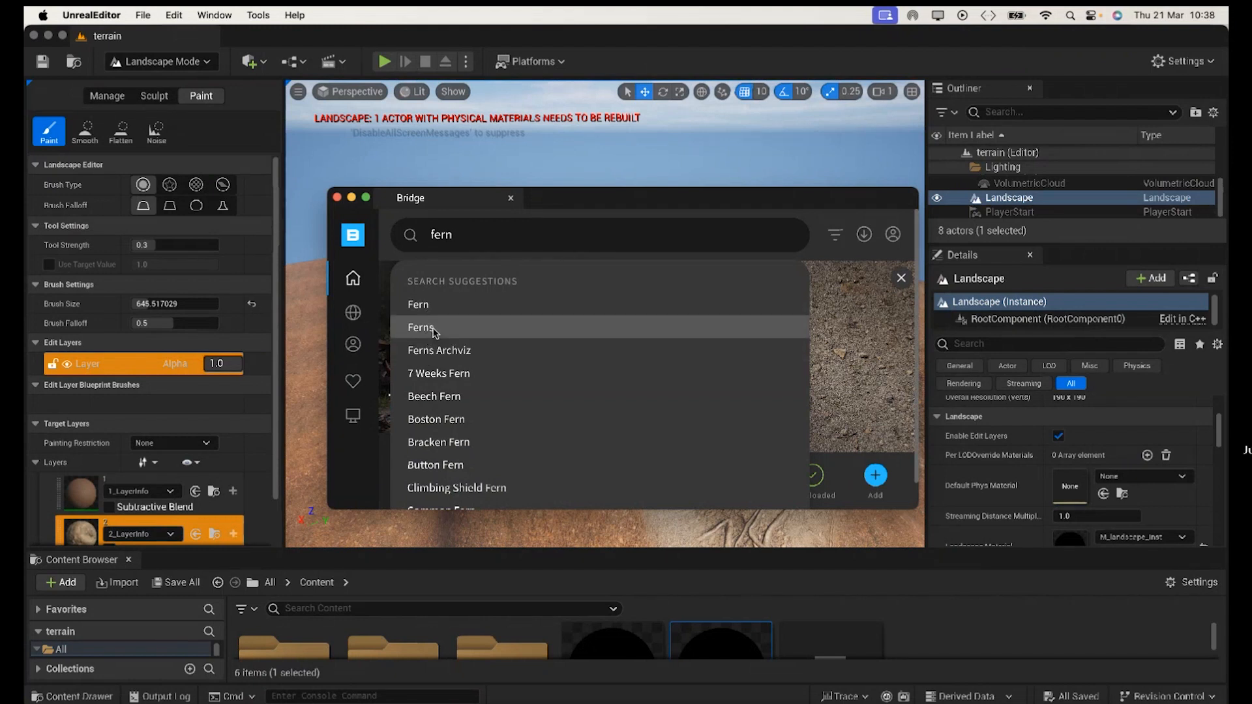
left_click(420, 327)
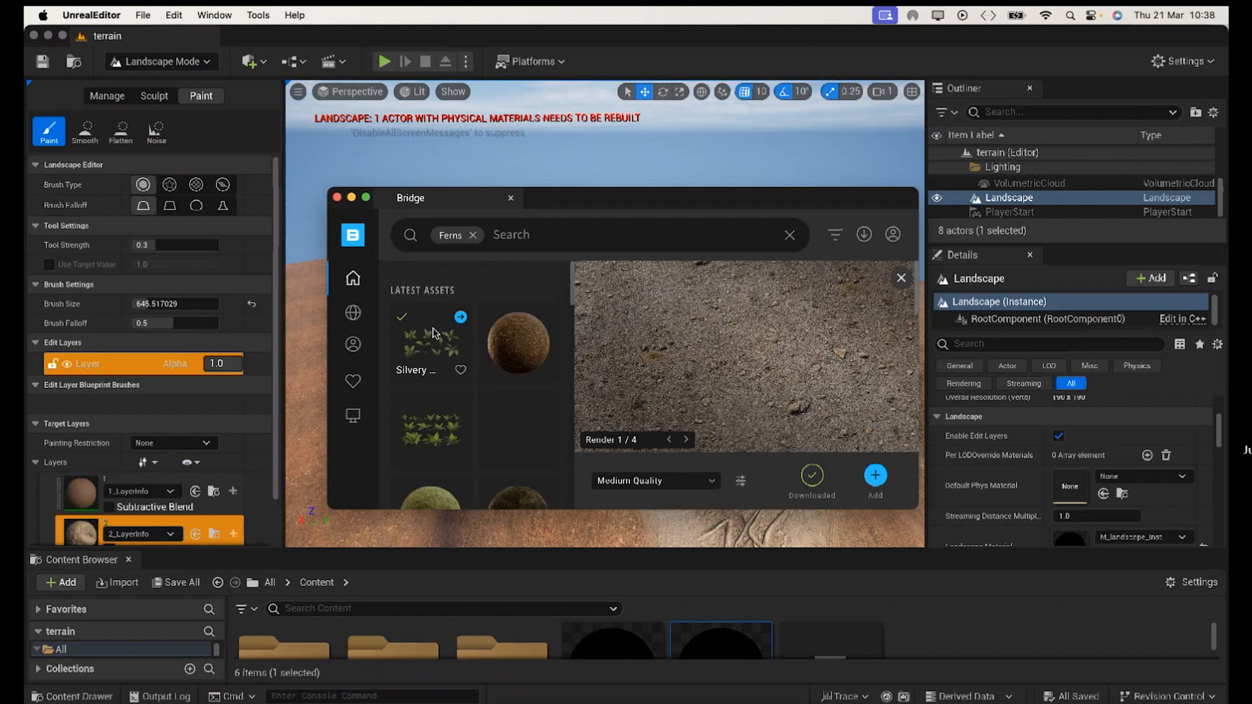
Step: Enlarge the Bridge window and add the Silvery Glade Fern 3D plant to the project at medium quality
left_click_drag(566, 211, 438, 95)
left_click_drag(847, 459, 1009, 619)
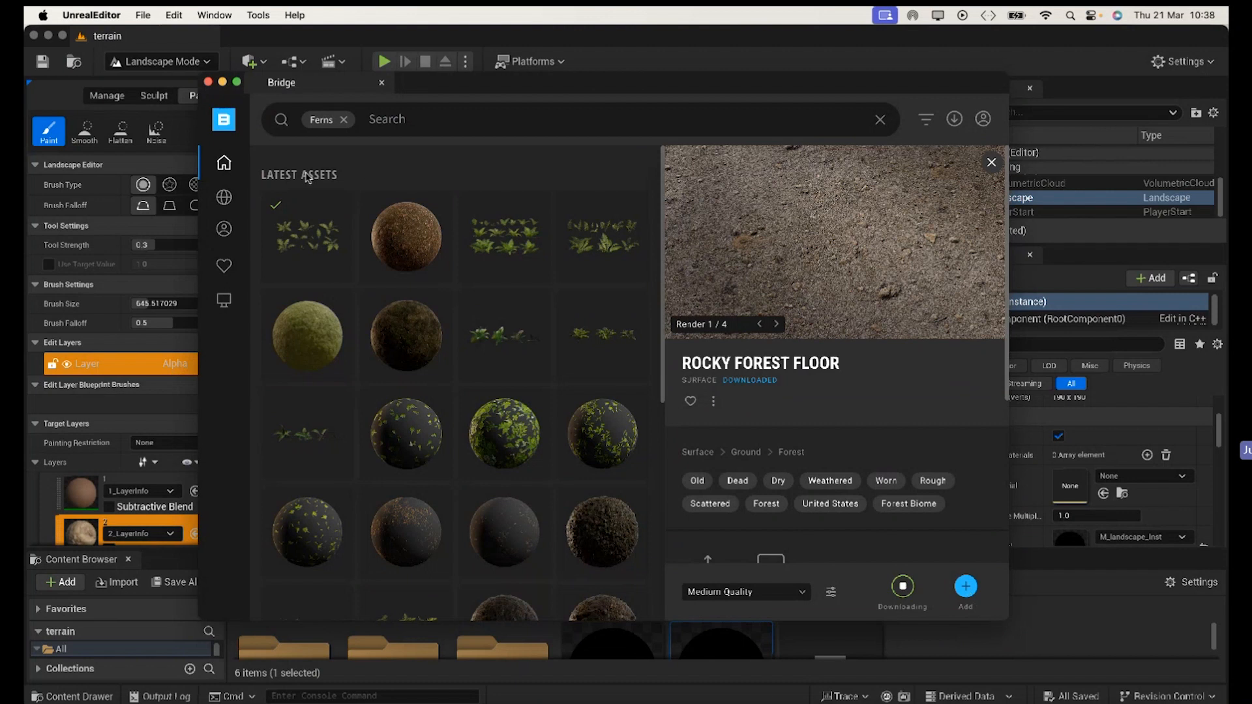
left_click(296, 233)
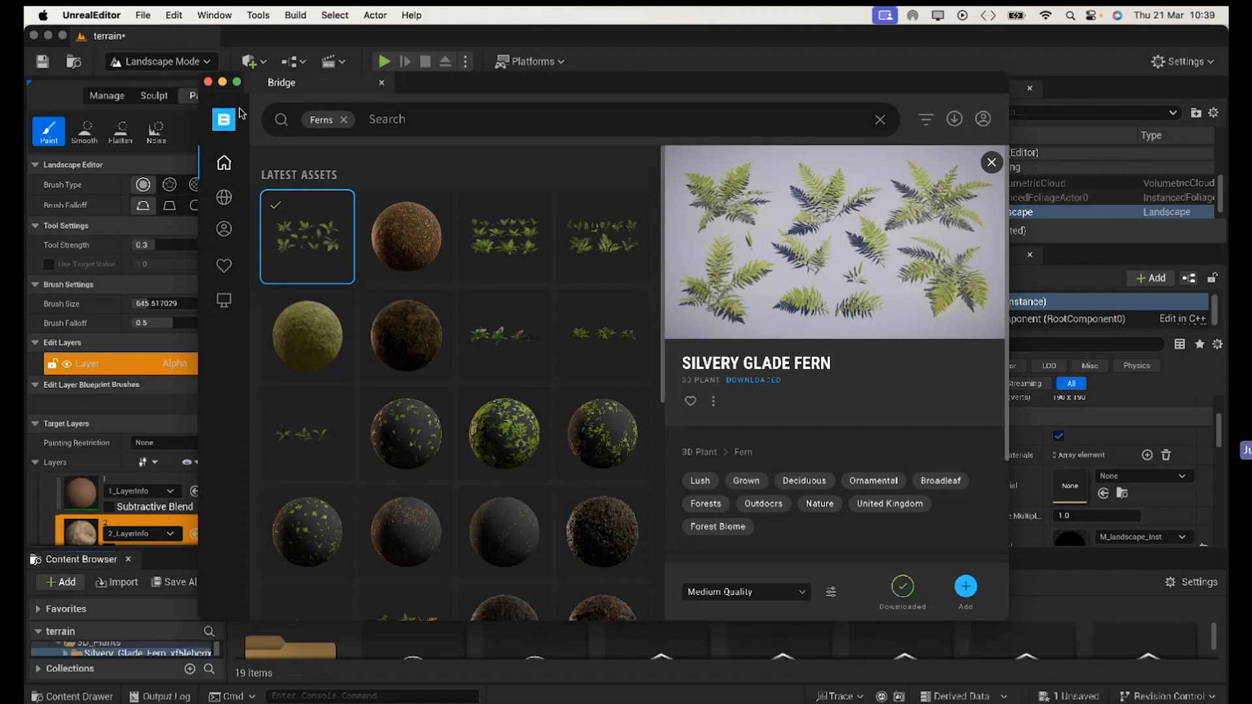
Step: Minimize Bridge and enlarge the content browser to look through the imported Silvery Glade Fern assets
left_click(222, 83)
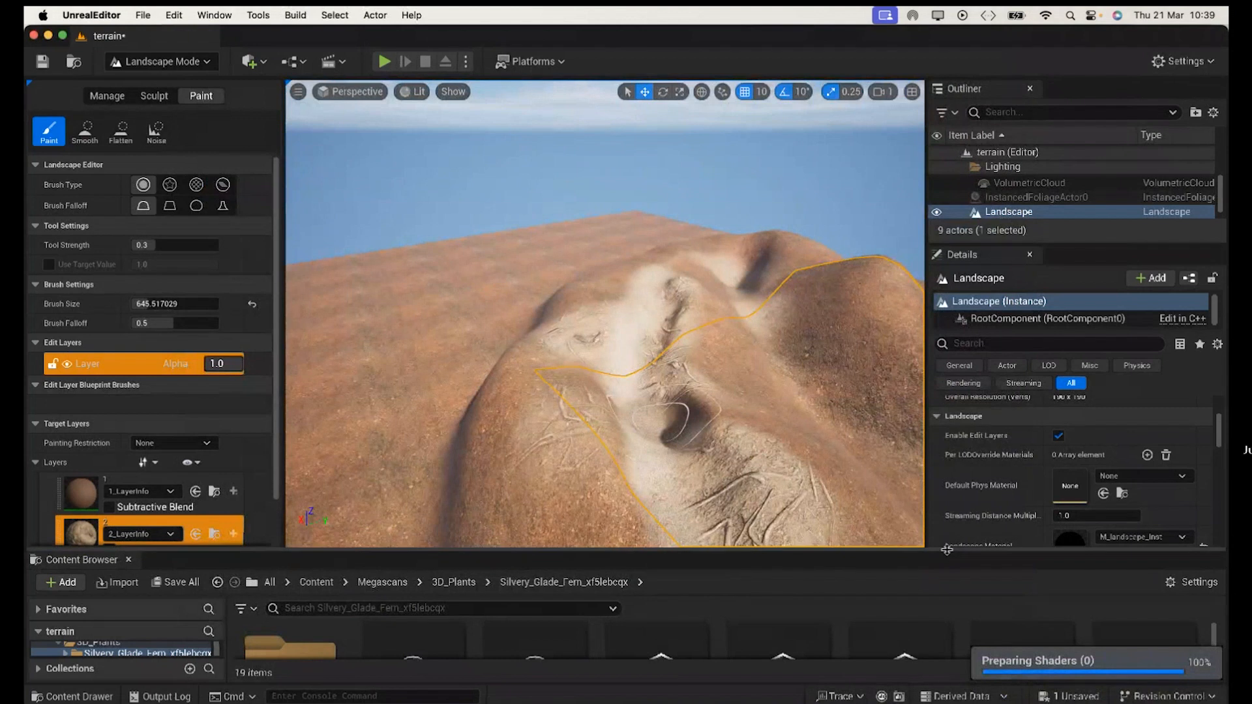
left_click_drag(111, 550, 111, 457)
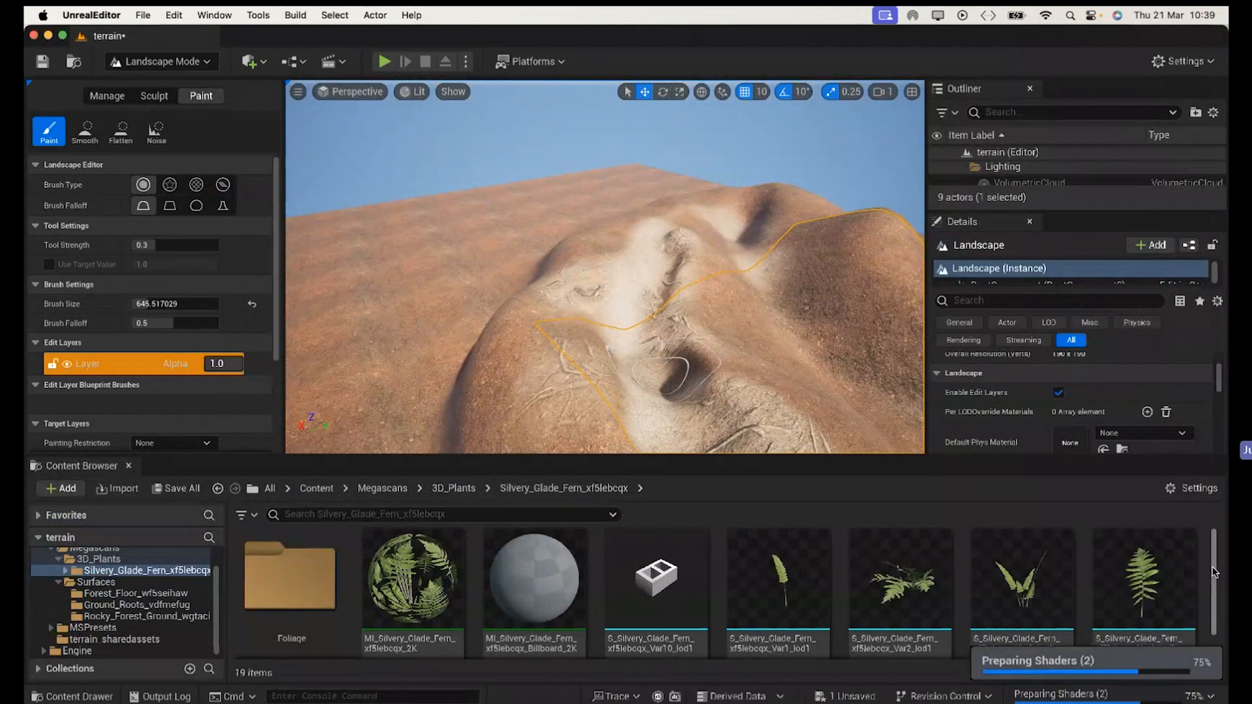
scroll(1209, 606, "down", 3)
scroll(1207, 594, "up", 5)
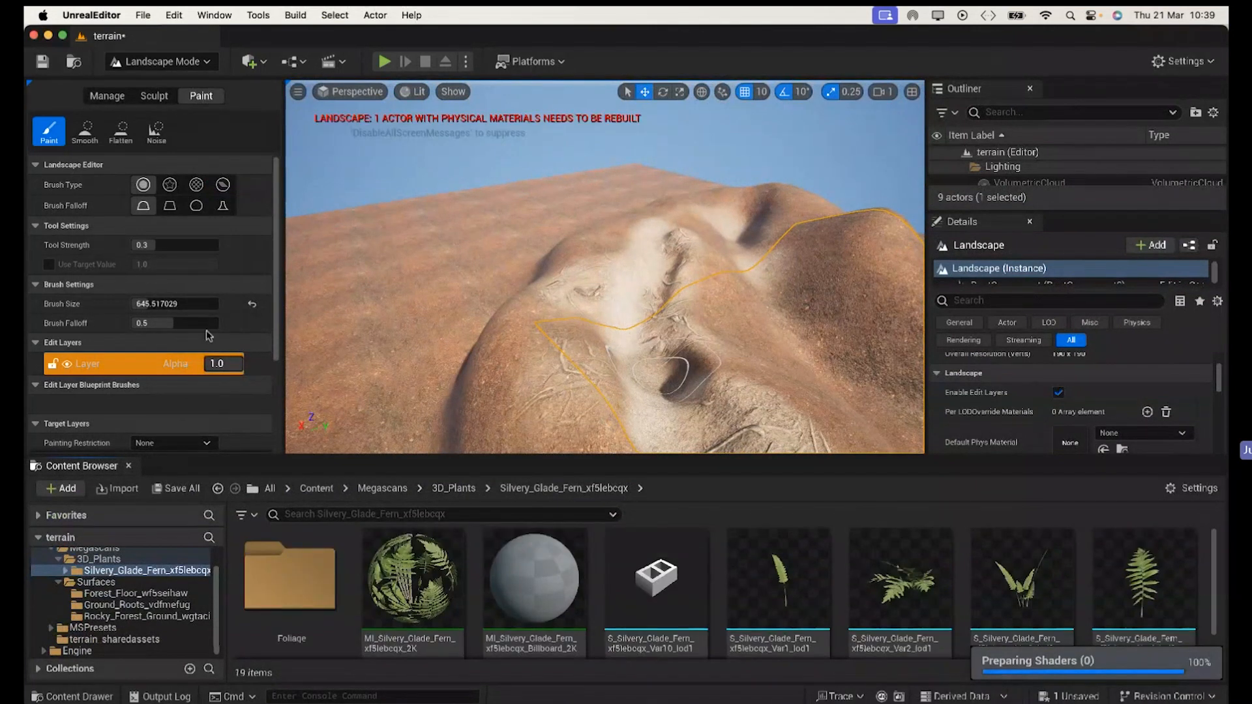
Step: Switch to Foliage mode and enable all ten Silvery Glade Fern variants for painting
left_click(210, 63)
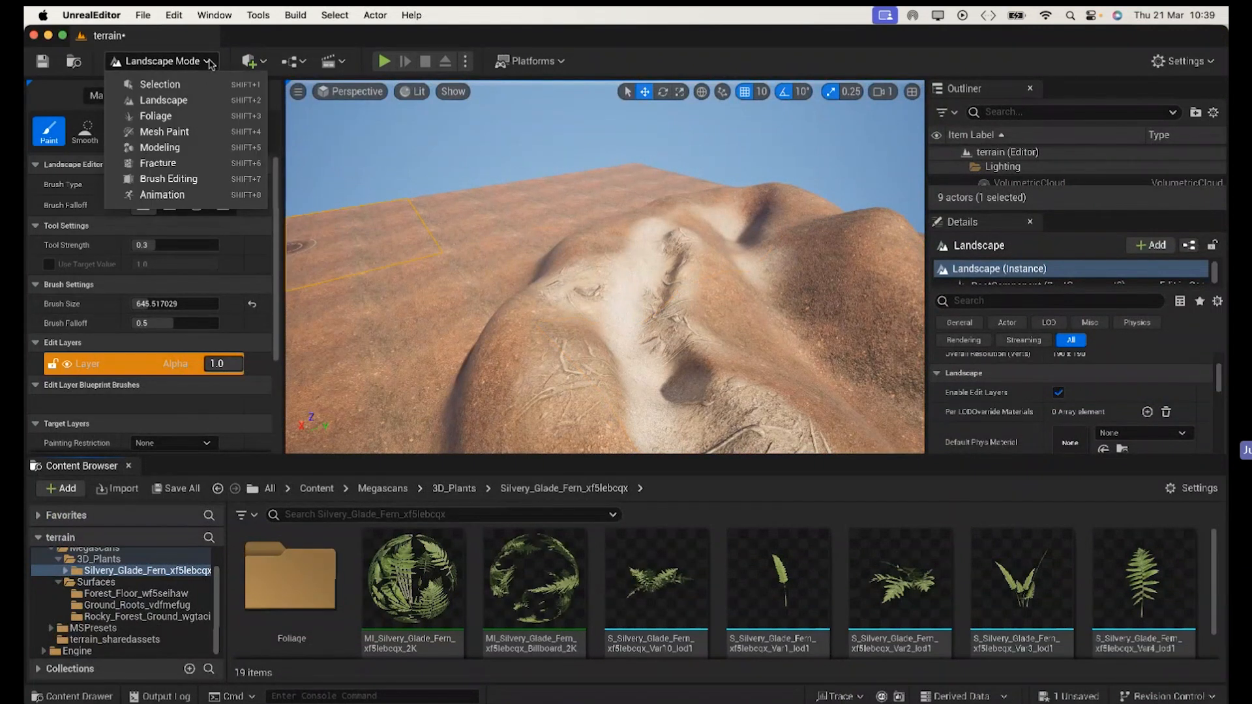
left_click(186, 121)
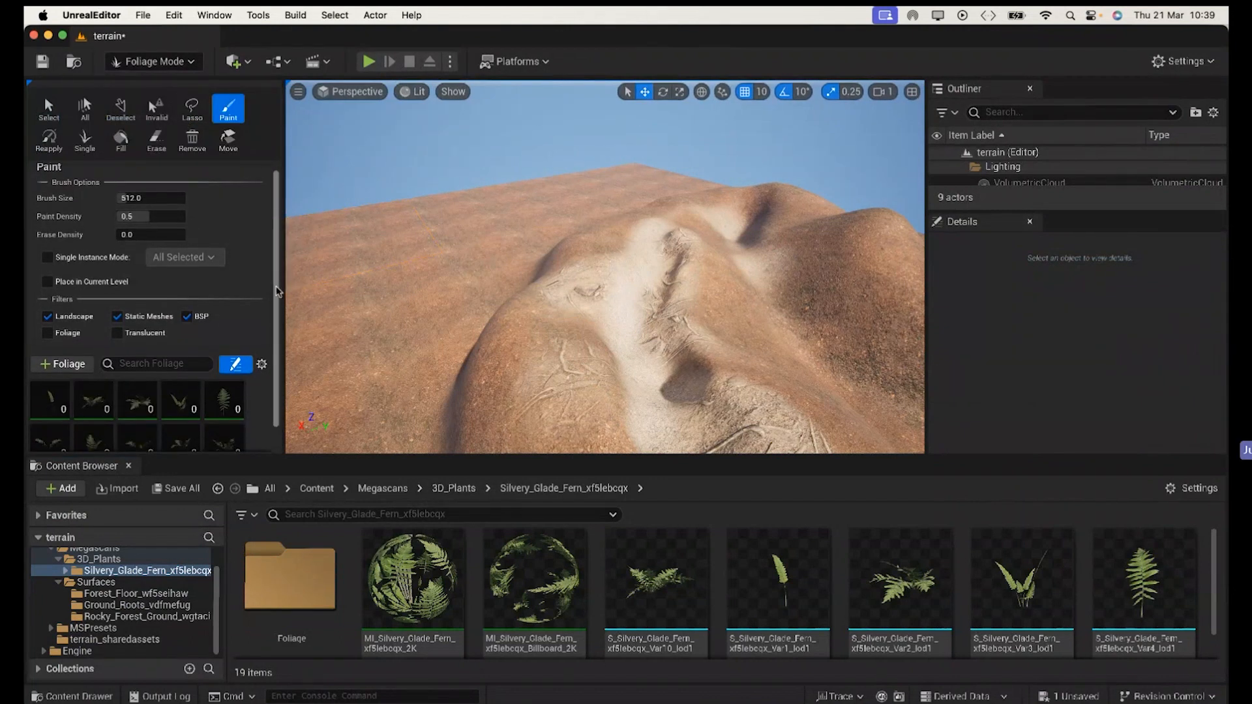
left_click_drag(278, 280, 277, 317)
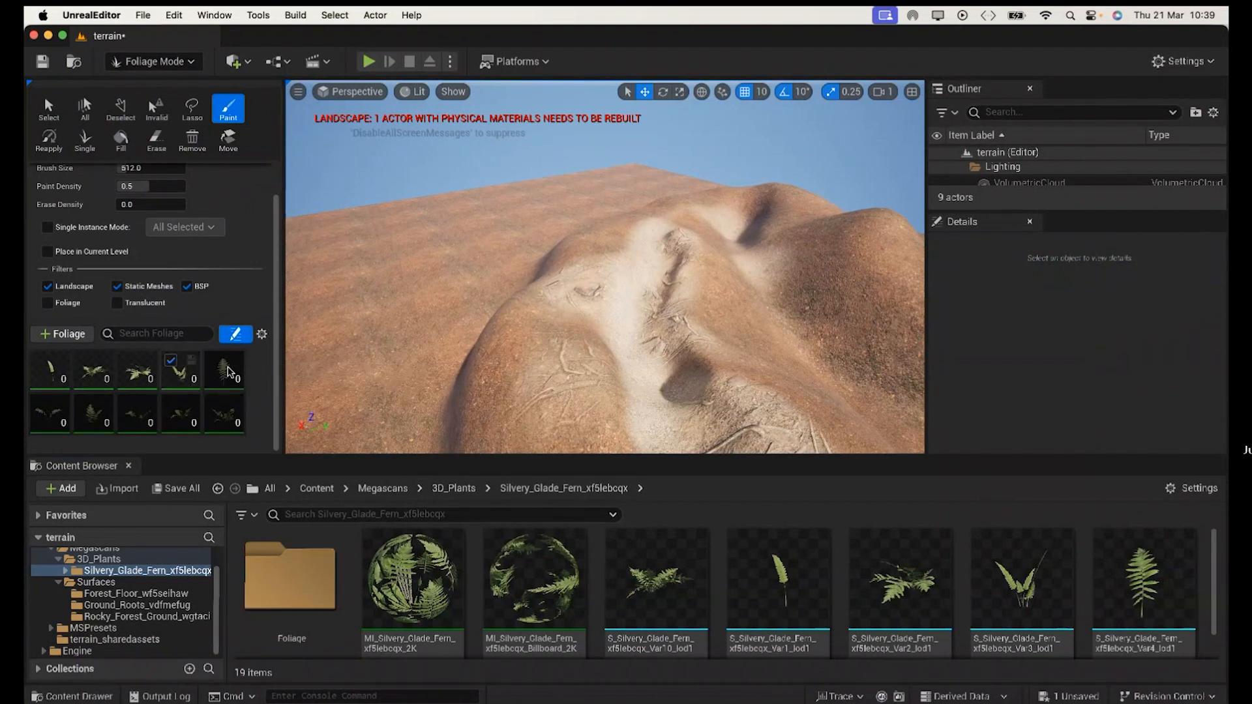
left_click(213, 360)
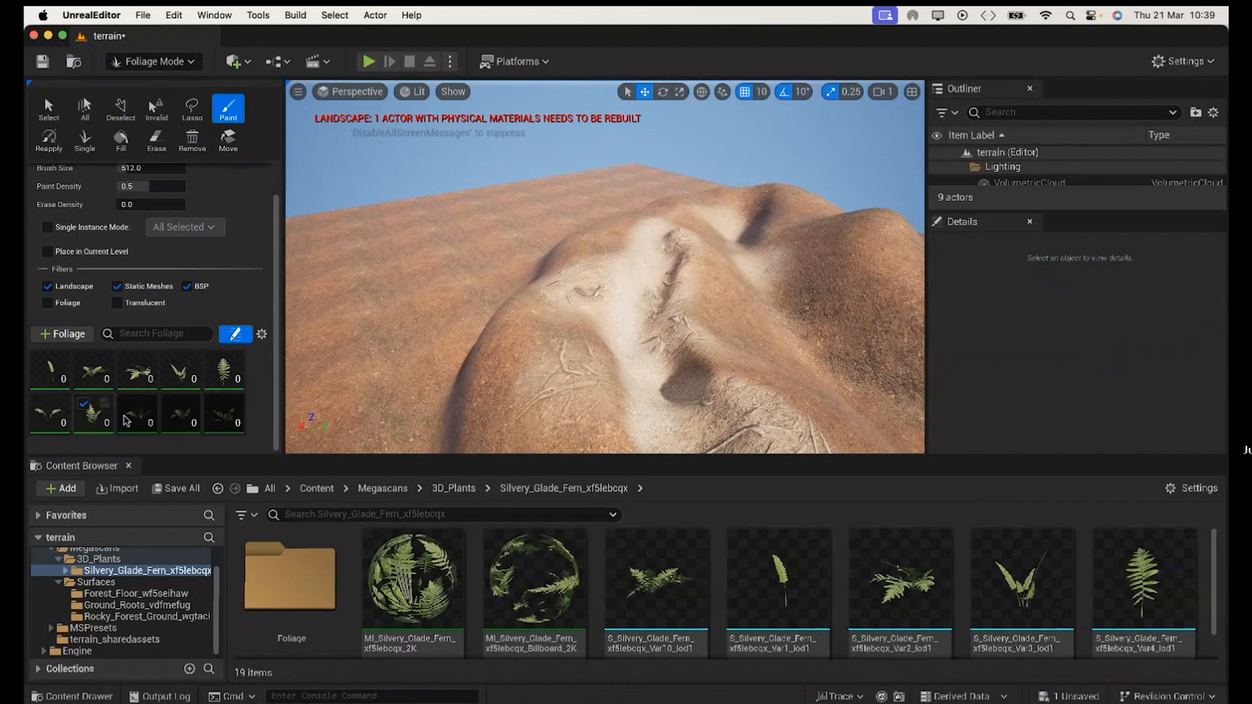
left_click(171, 404)
left_click(216, 404)
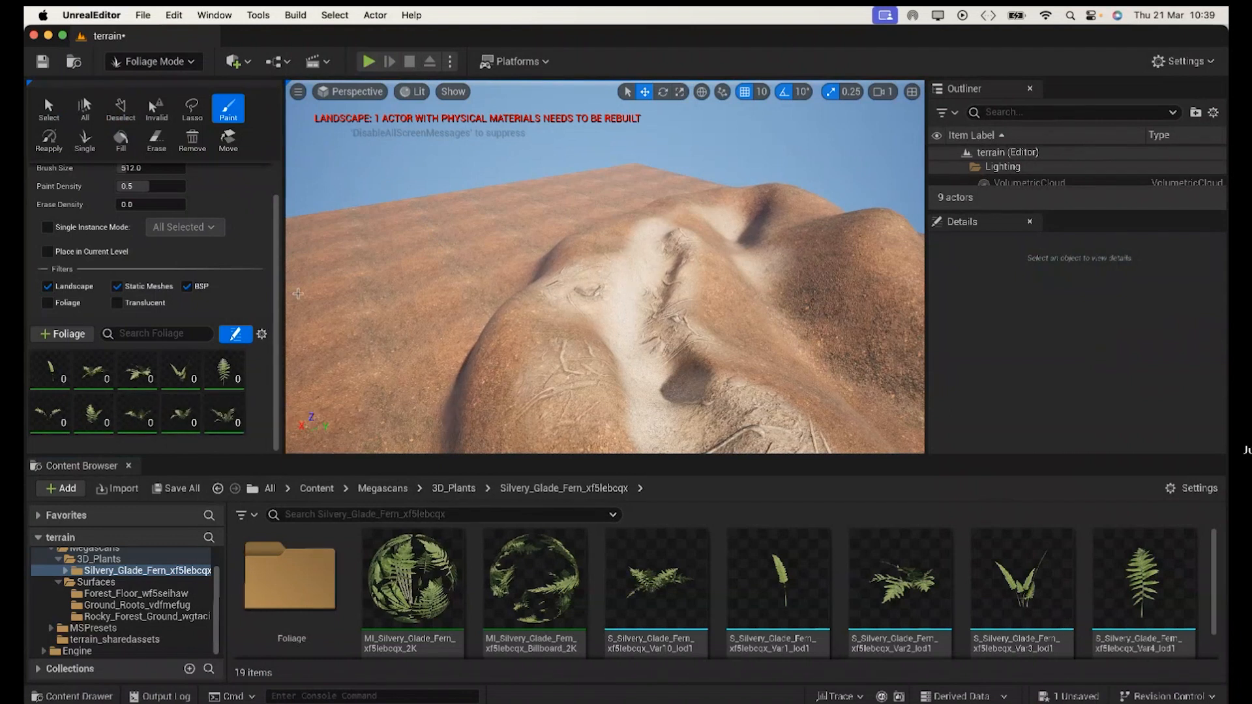
scroll(279, 301, "up", 3)
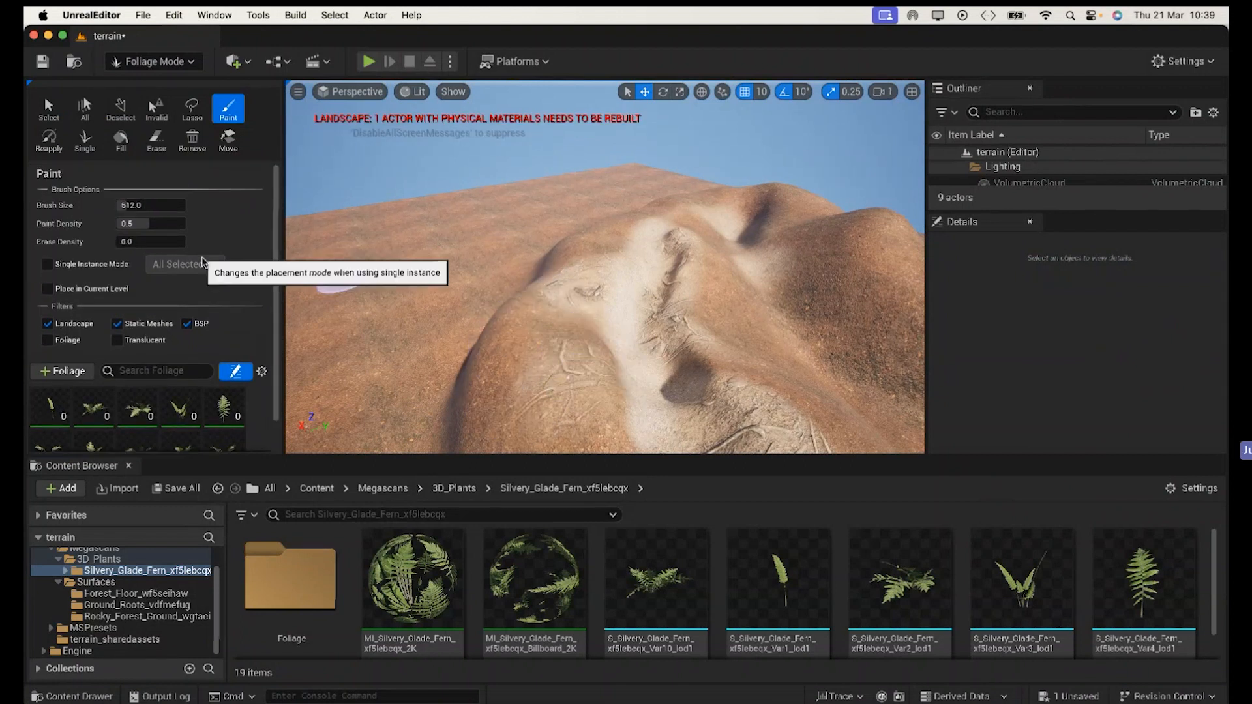
Step: Slightly enlarge the foliage brush, shrink the content browser, and paint ferns down the hill's near slope
left_click_drag(142, 205, 156, 205)
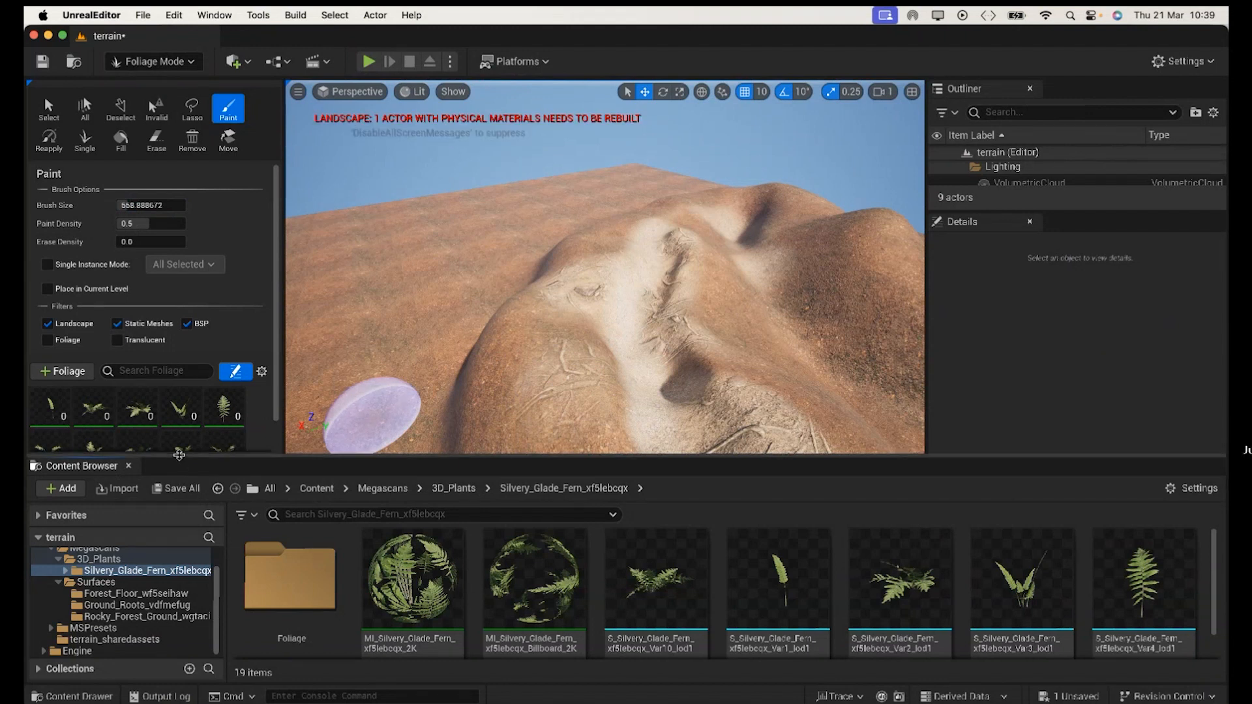
left_click_drag(188, 541, 196, 644)
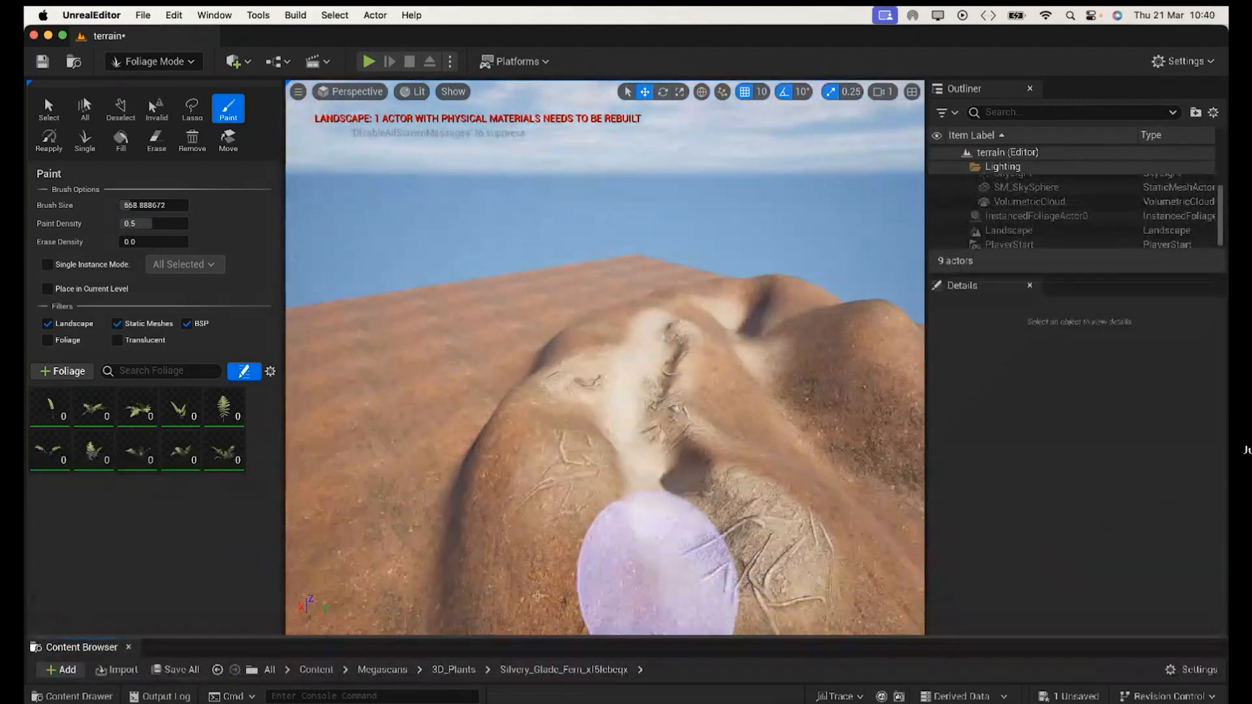
mouse_move(561, 591)
left_mouse_down()
mouse_move(554, 626)
mouse_move(600, 612)
mouse_move(531, 452)
mouse_move(485, 507)
mouse_move(600, 517)
mouse_move(414, 397)
mouse_move(595, 388)
mouse_move(560, 392)
left_mouse_up()
Step: Set the foliage paint density to 1.0 and paint ferns thickly on the slope across the light strip
left_click(142, 224)
type("1")
key("Return")
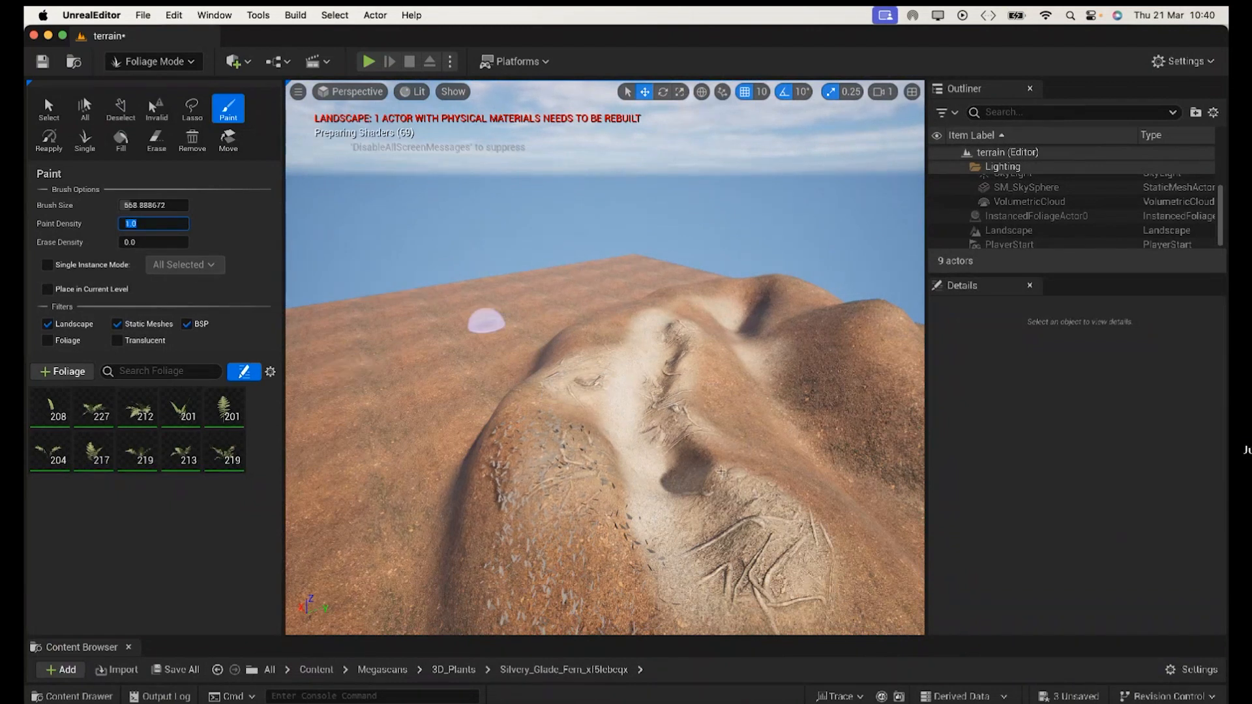
mouse_move(703, 412)
left_mouse_down()
mouse_move(743, 413)
mouse_move(782, 461)
mouse_move(796, 601)
mouse_move(620, 582)
mouse_move(531, 483)
mouse_move(505, 414)
mouse_move(674, 591)
left_mouse_up()
Step: Undo the last fern stroke and paint ferns on the upper slope beside the light strip
scroll(675, 592, "up", 5)
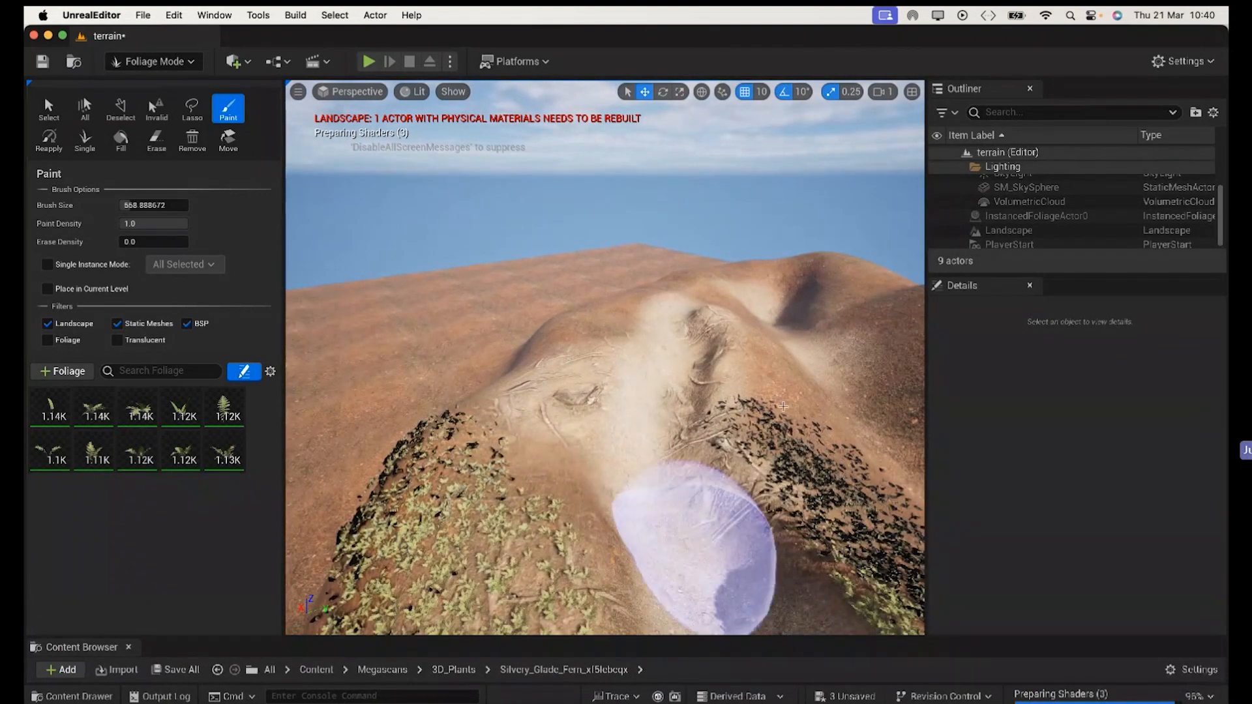
mouse_move(600, 324)
left_mouse_down()
mouse_move(577, 326)
mouse_move(646, 287)
mouse_move(707, 300)
left_mouse_up()
key("super+z")
scroll(620, 391, "up", 4)
left_click_drag(534, 315, 659, 260)
Step: Set the foliage paint density to 0.5 and paint ferns along the hill's ridge beside the light strip
left_click(147, 223)
type("0.5")
key("Return")
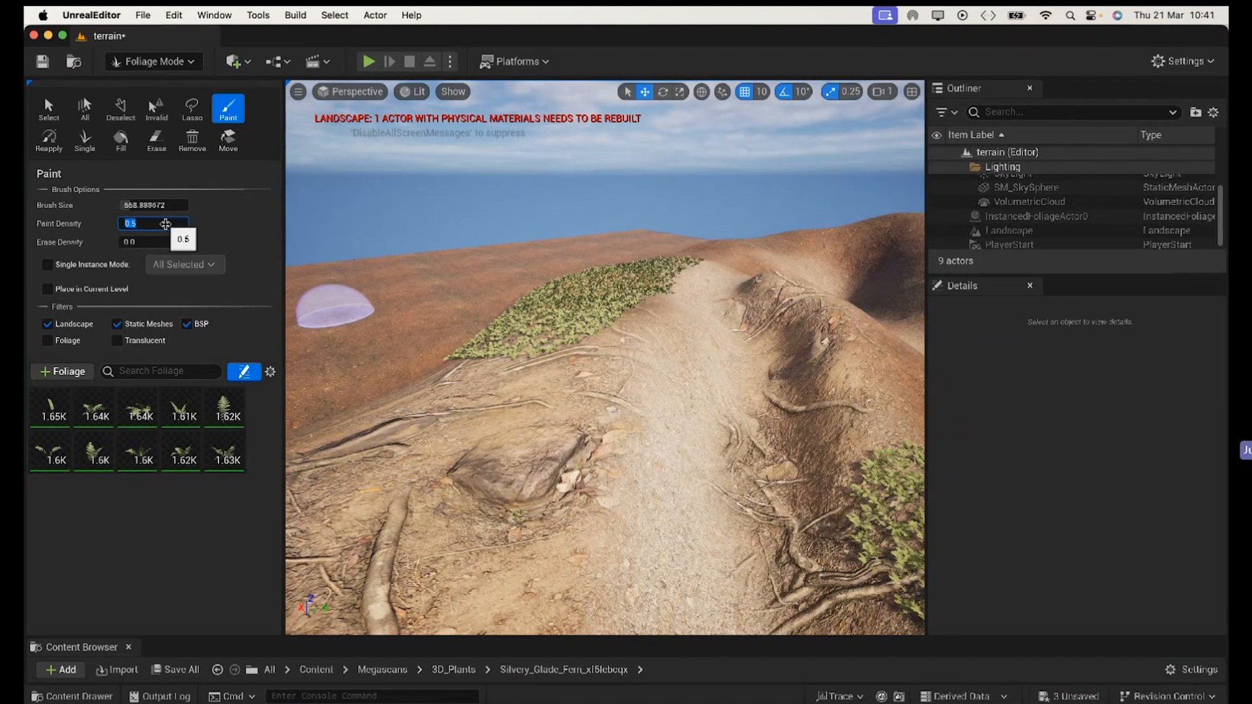
scroll(771, 450, "up", 4)
right_click_drag(750, 385, 726, 389)
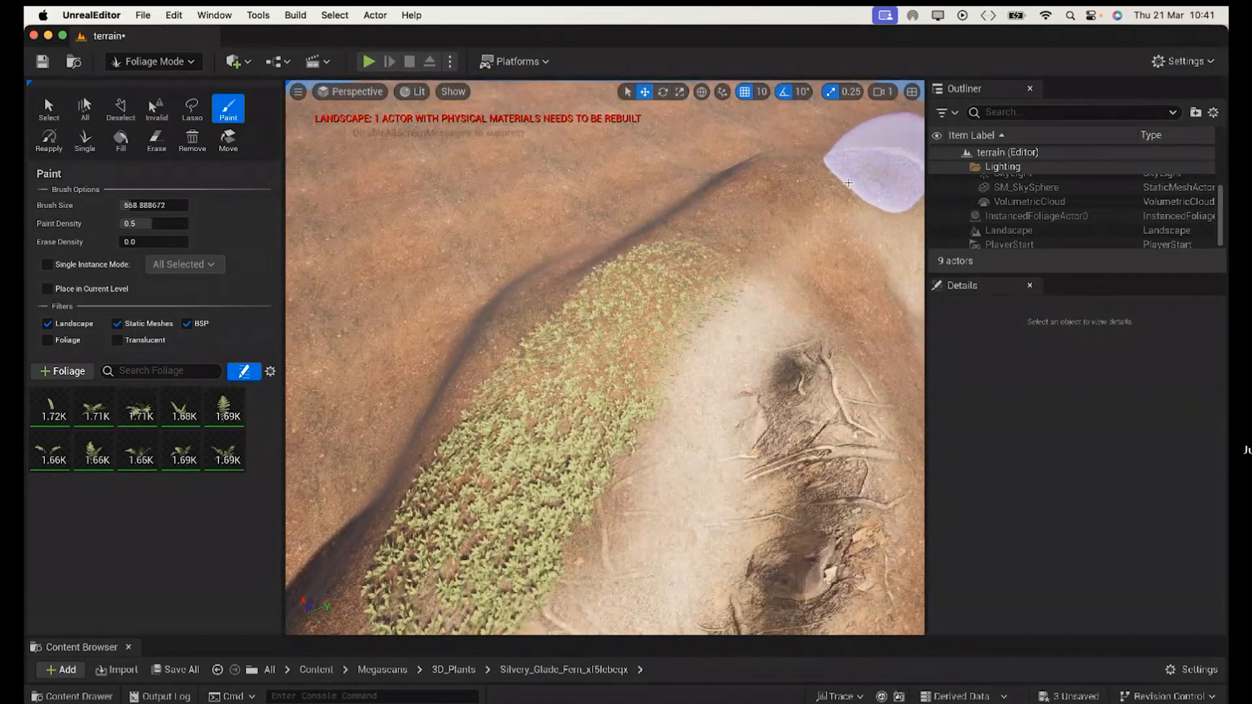
mouse_move(867, 189)
left_mouse_down()
mouse_move(728, 220)
mouse_move(833, 246)
mouse_move(732, 218)
mouse_move(706, 476)
left_mouse_up()
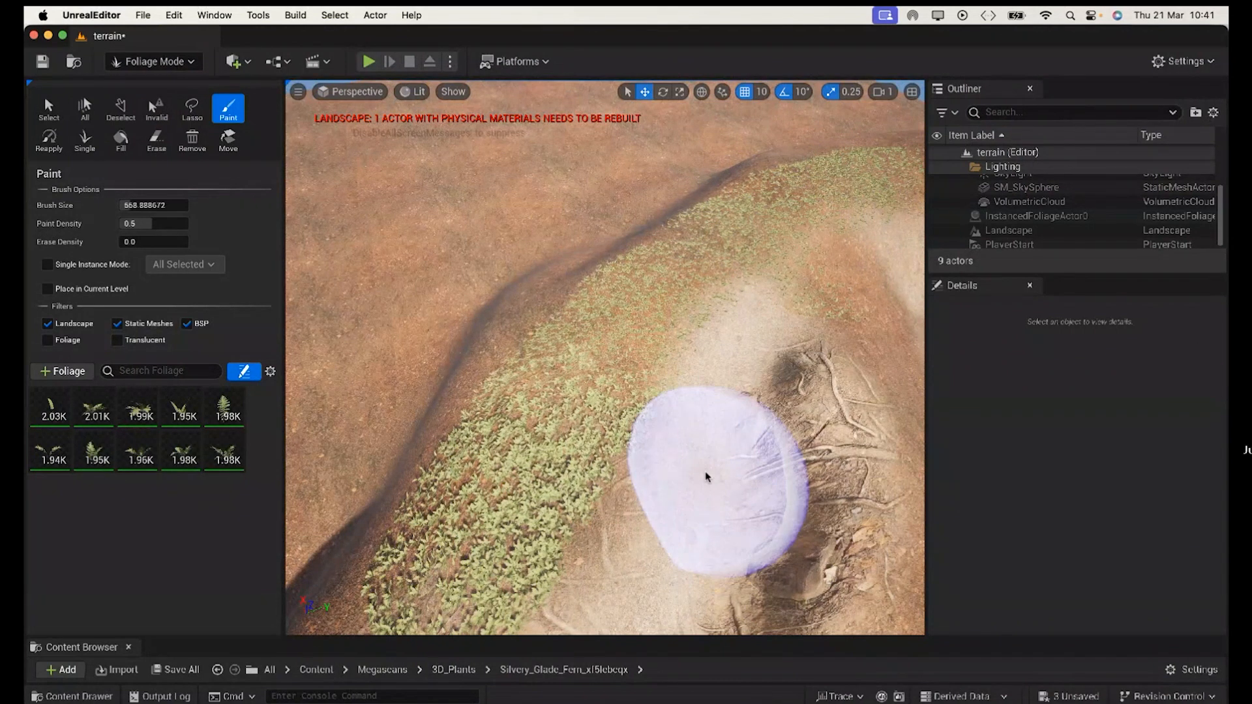
Step: Undo the last fern stroke and paint ferns on the slope on the other side of the crease
key("super+z")
mouse_move(780, 511)
right_mouse_down()
mouse_move(755, 478)
mouse_move(750, 502)
right_mouse_up()
left_click_drag(750, 512, 748, 514)
mouse_move(734, 486)
right_mouse_down()
mouse_move(738, 468)
mouse_move(629, 464)
mouse_move(560, 424)
mouse_move(512, 418)
right_mouse_up()
key("s")
key("w")
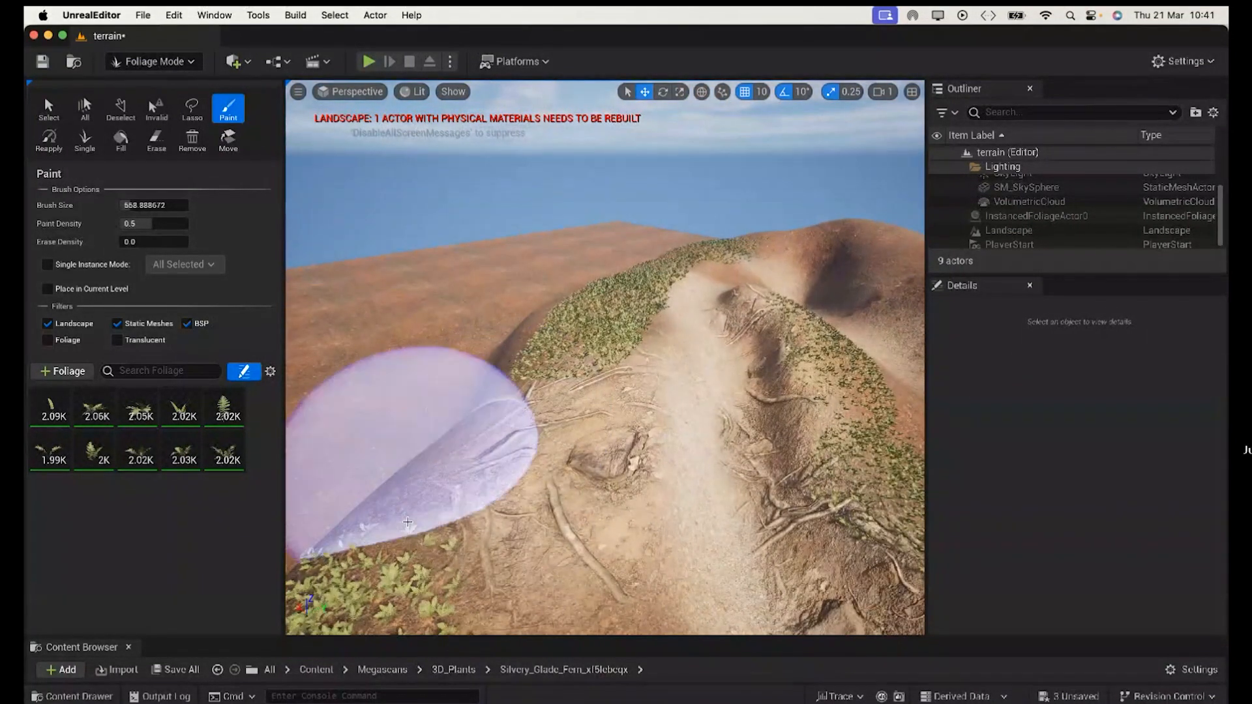
Step: Paint a scattered patch of ferns on the near end of the hill below the light strip
mouse_move(753, 519)
right_mouse_down()
mouse_move(746, 594)
mouse_move(741, 568)
mouse_move(685, 683)
mouse_move(717, 626)
mouse_move(781, 582)
mouse_move(754, 499)
mouse_move(743, 548)
mouse_move(722, 567)
right_mouse_up()
key("s")
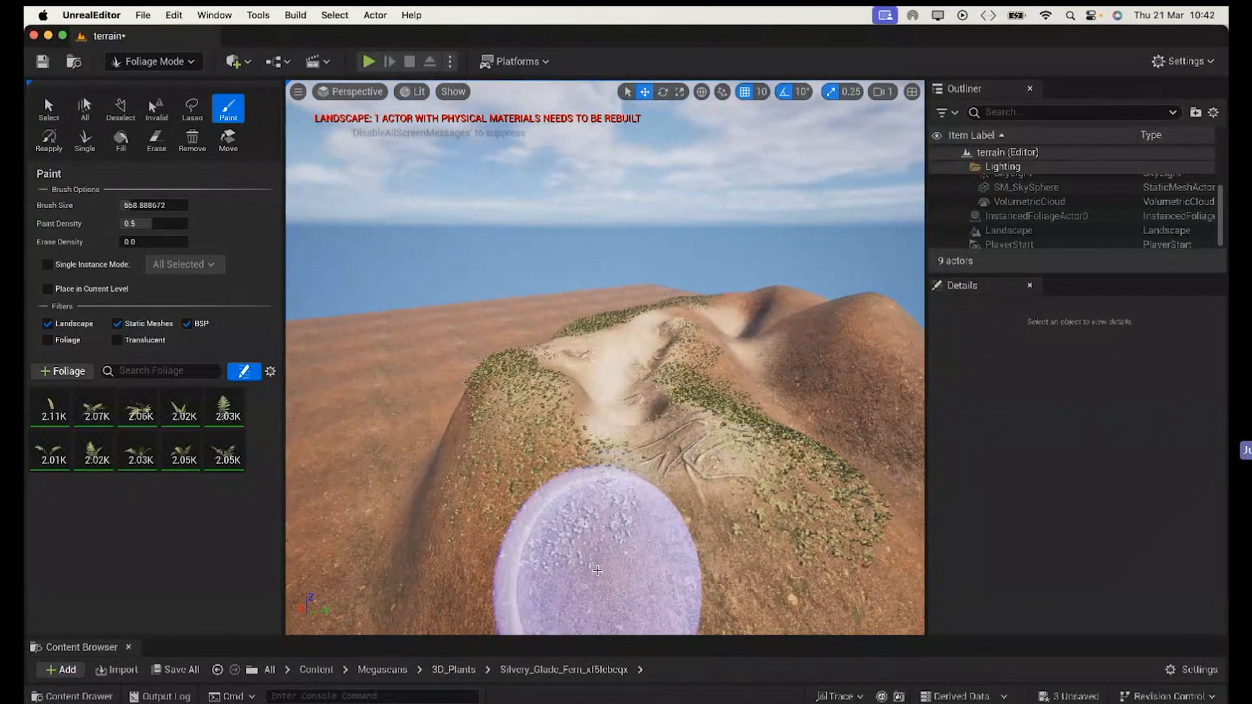
left_click_drag(515, 525, 640, 474)
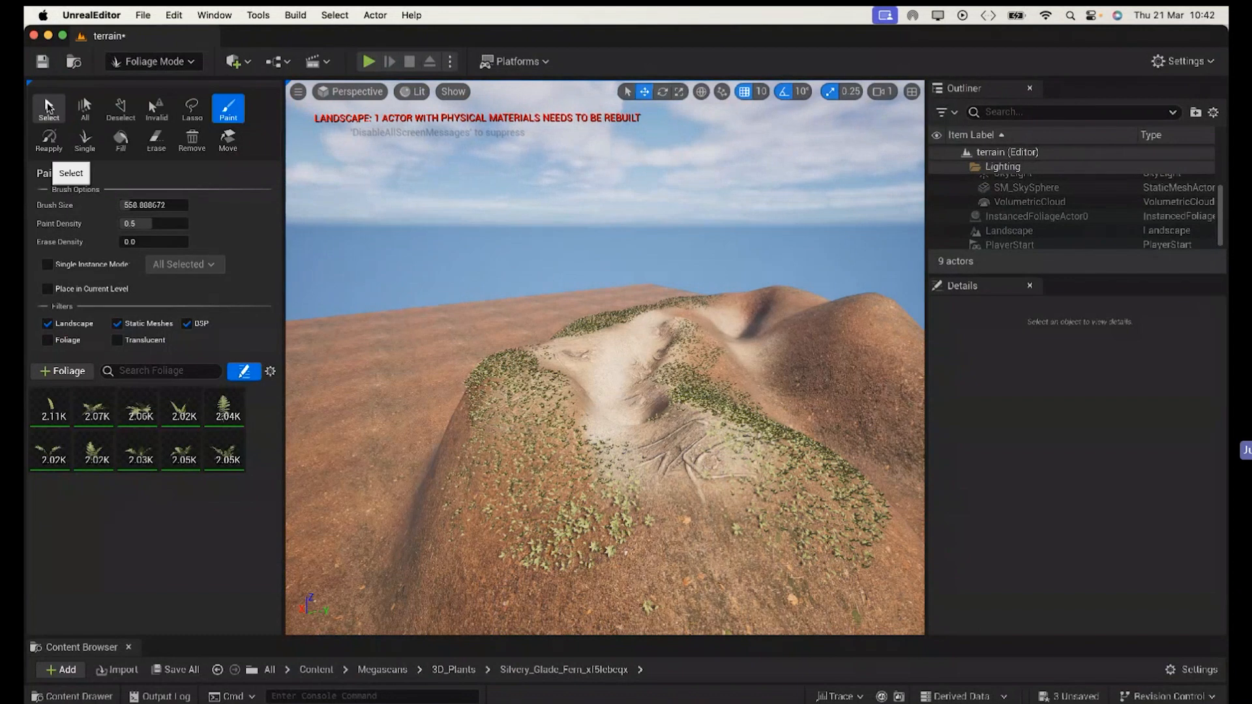
Step: Switch to the foliage Select tool and save all modified content, including the fern materials and the terrain level
left_click(49, 108)
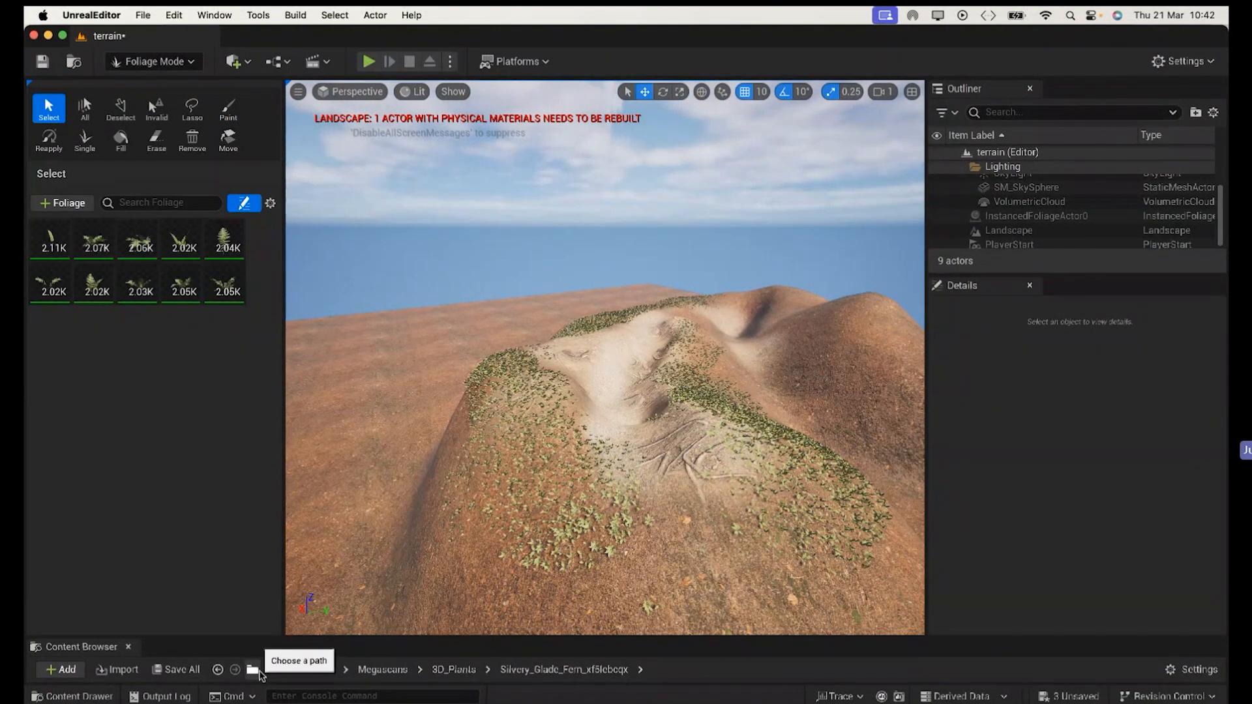
left_click(182, 671)
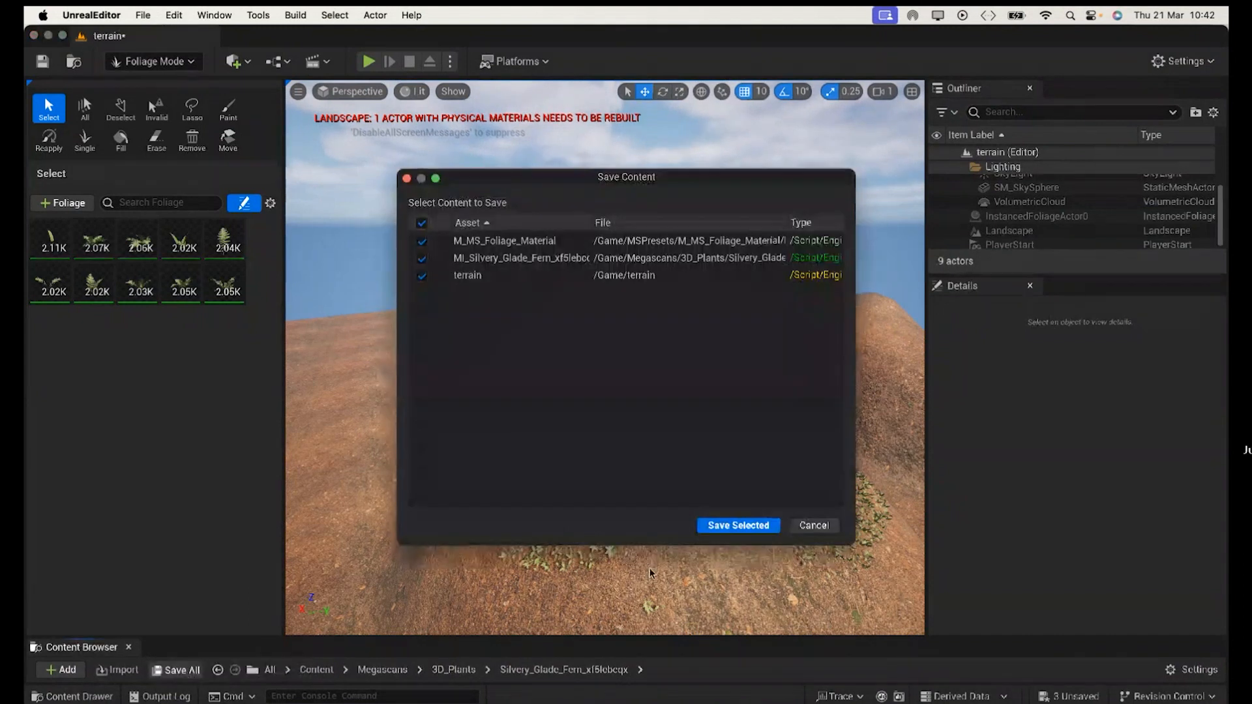
left_click(739, 525)
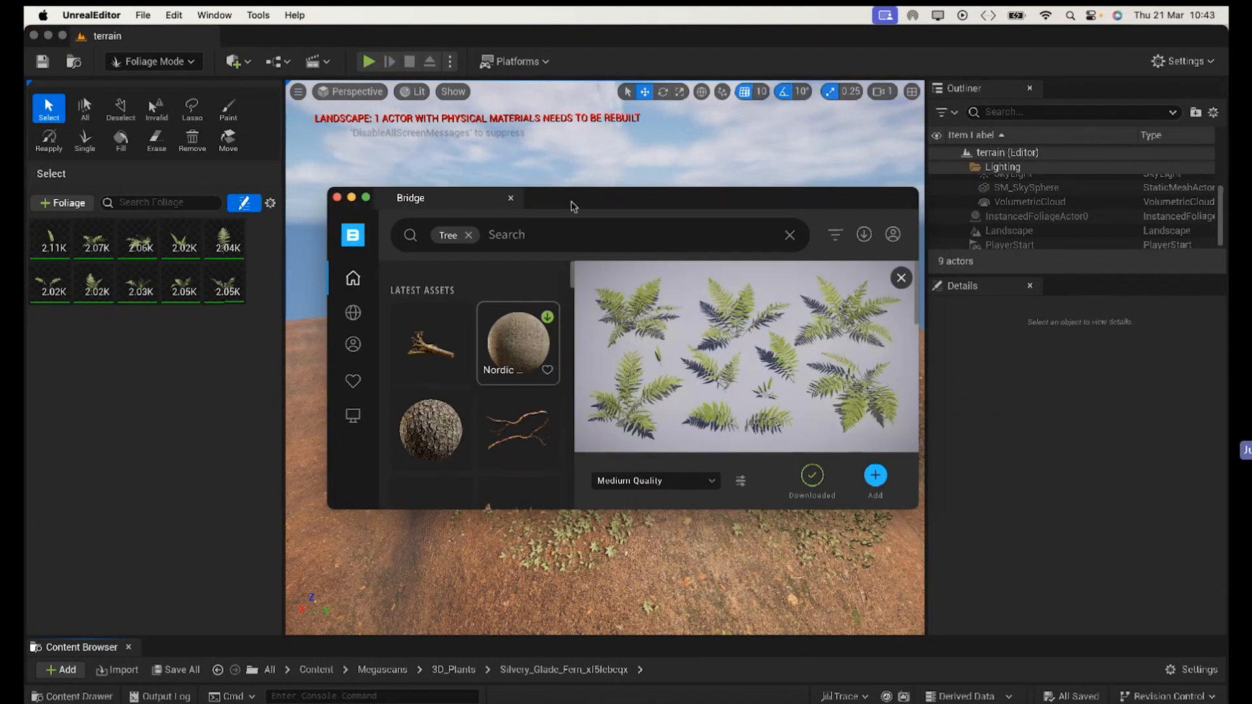
Step: Move and enlarge the Bridge window, and return it from the Tree search to its home page
left_click_drag(573, 204, 377, 97)
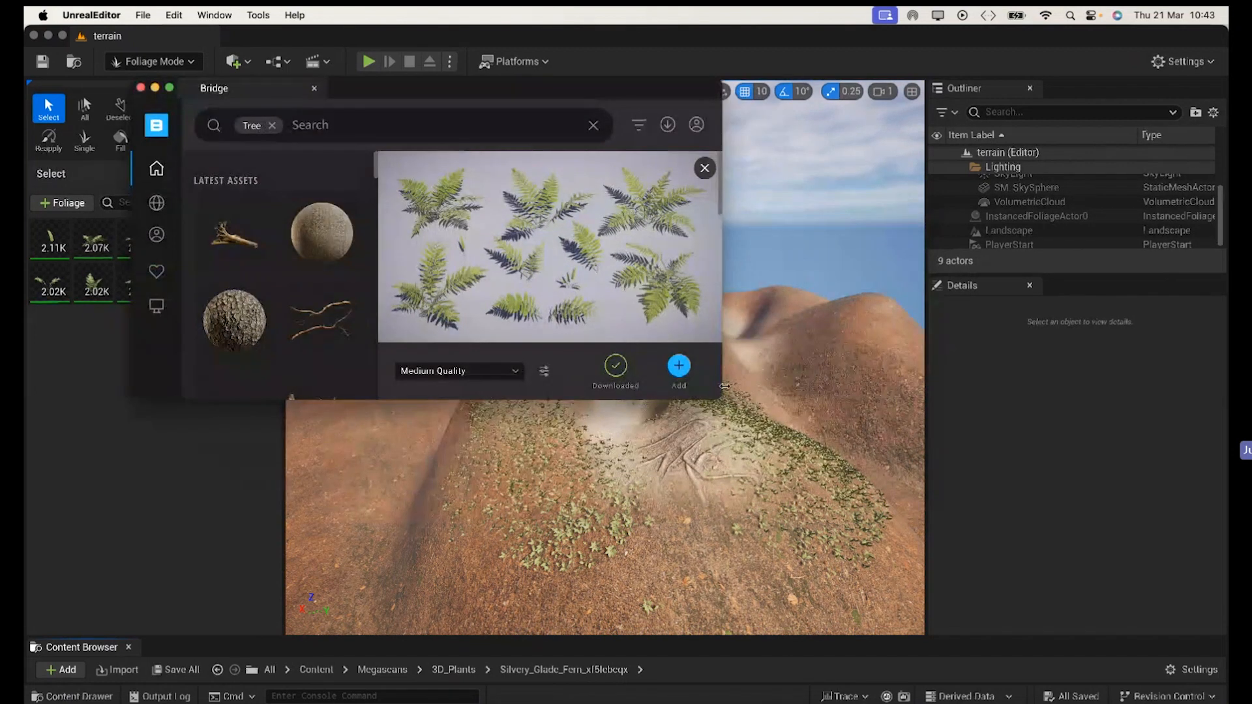
left_click_drag(718, 396, 1011, 646)
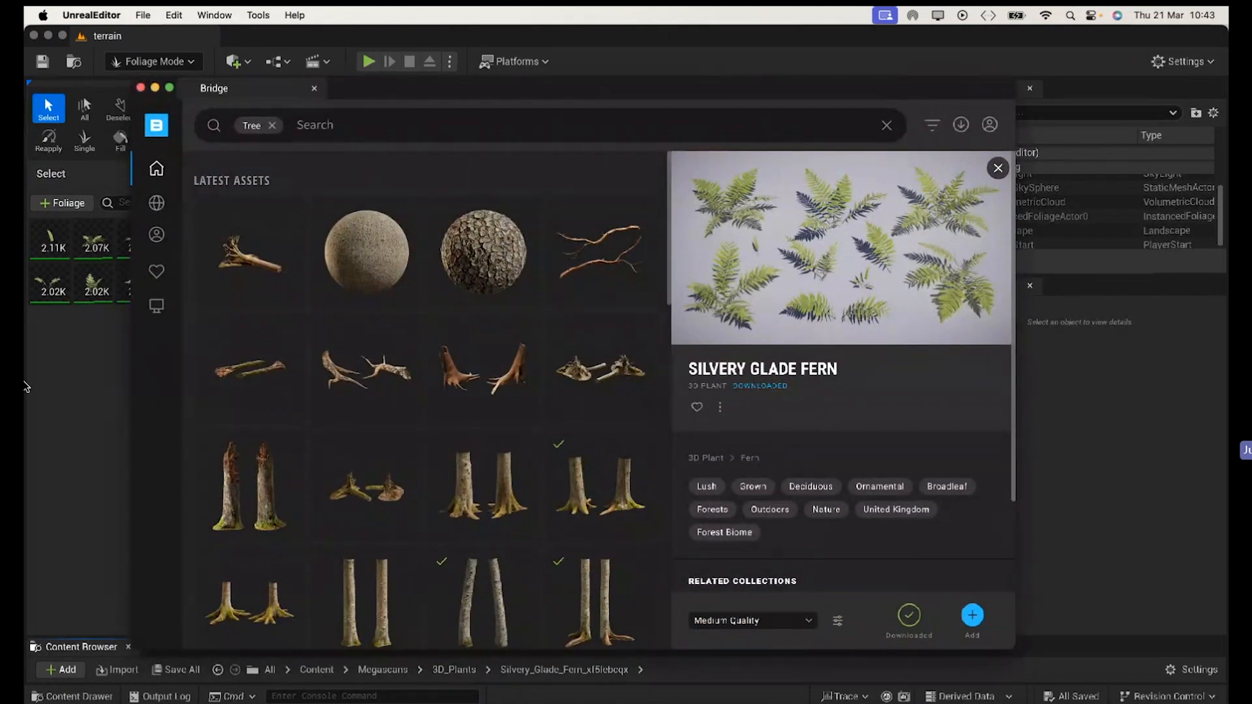
mouse_move(153, 185)
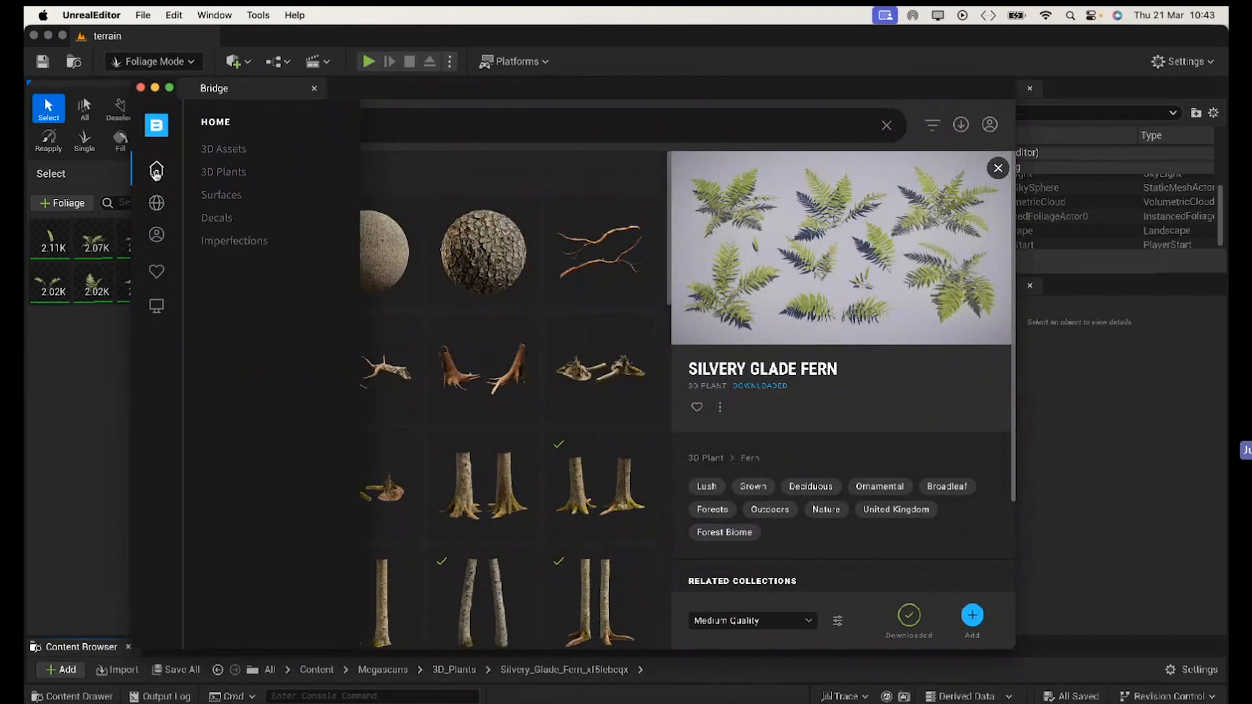
left_click(156, 171)
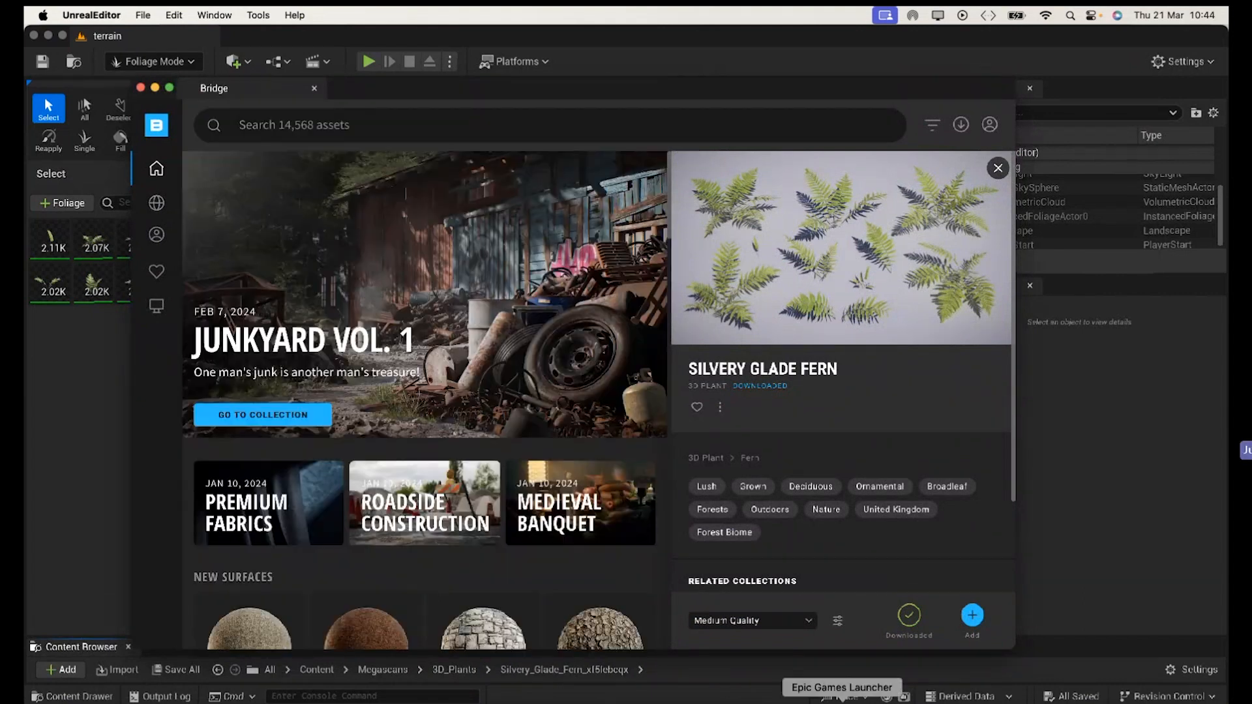
Step: Switch to the Epic Games Launcher and search the Unreal Engine Marketplace for "european black alder"
left_click(841, 698)
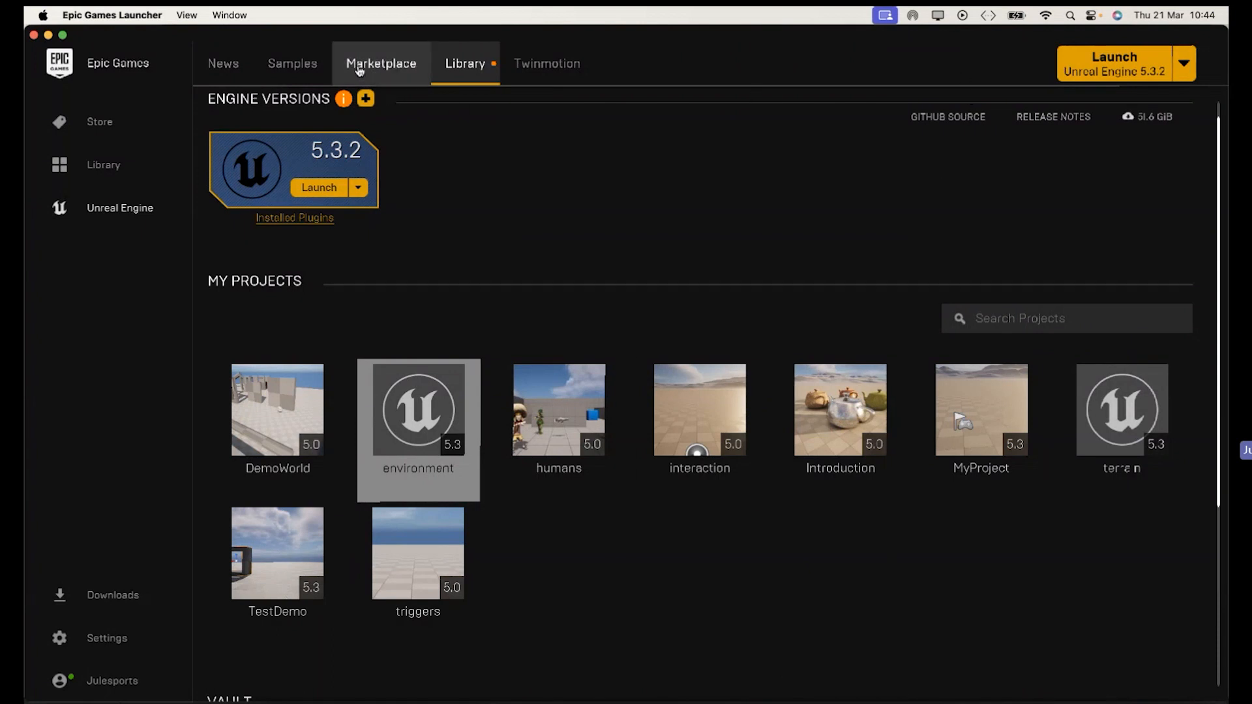
left_click(292, 65)
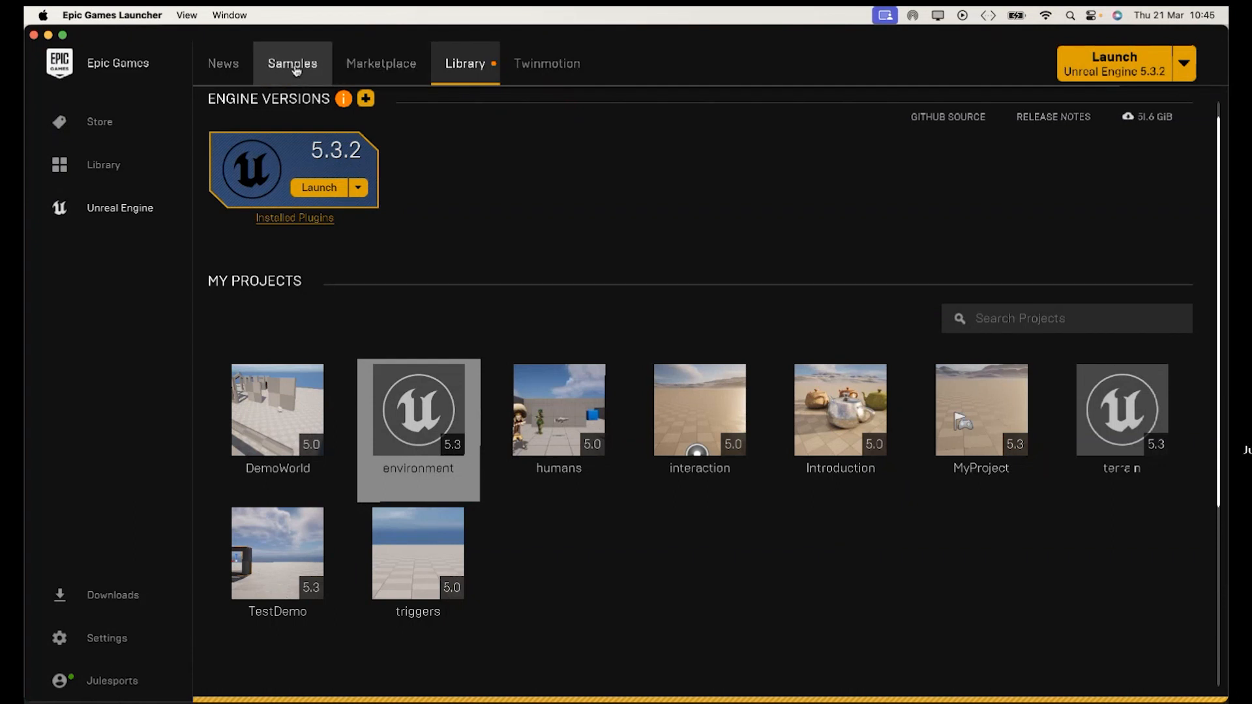
type("europeanblac")
scroll(1002, 273, "down", 9)
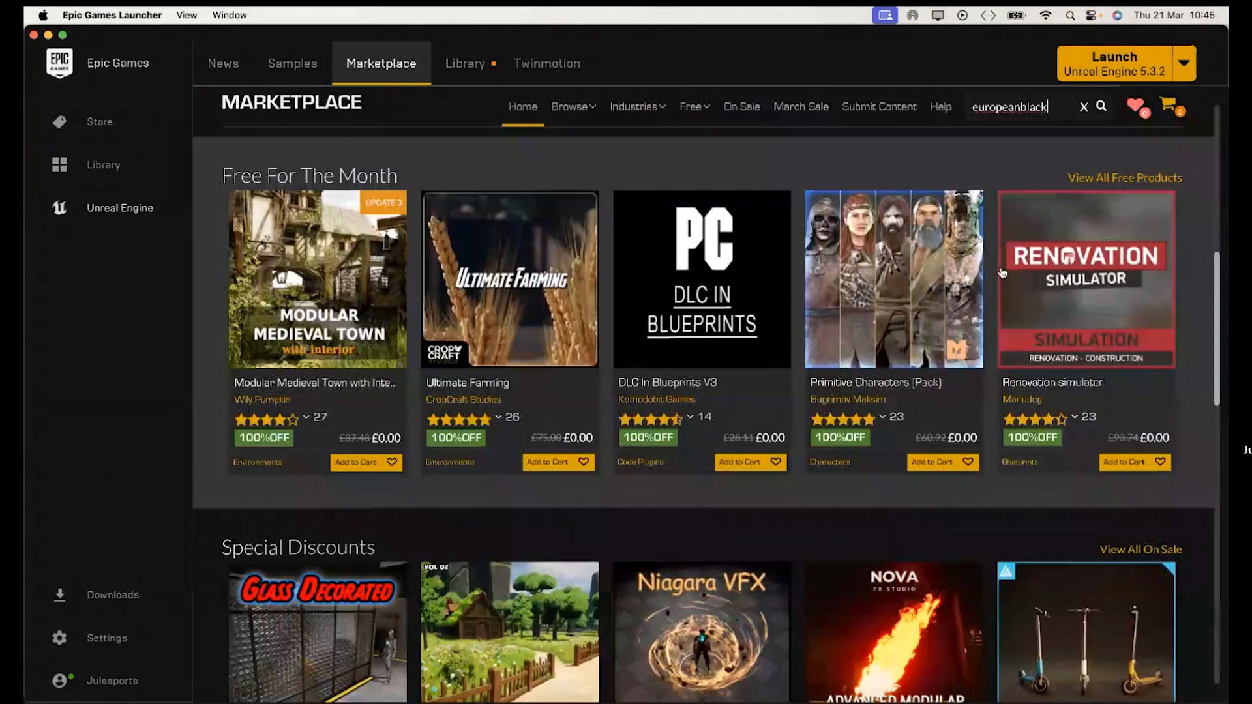
type("k alder")
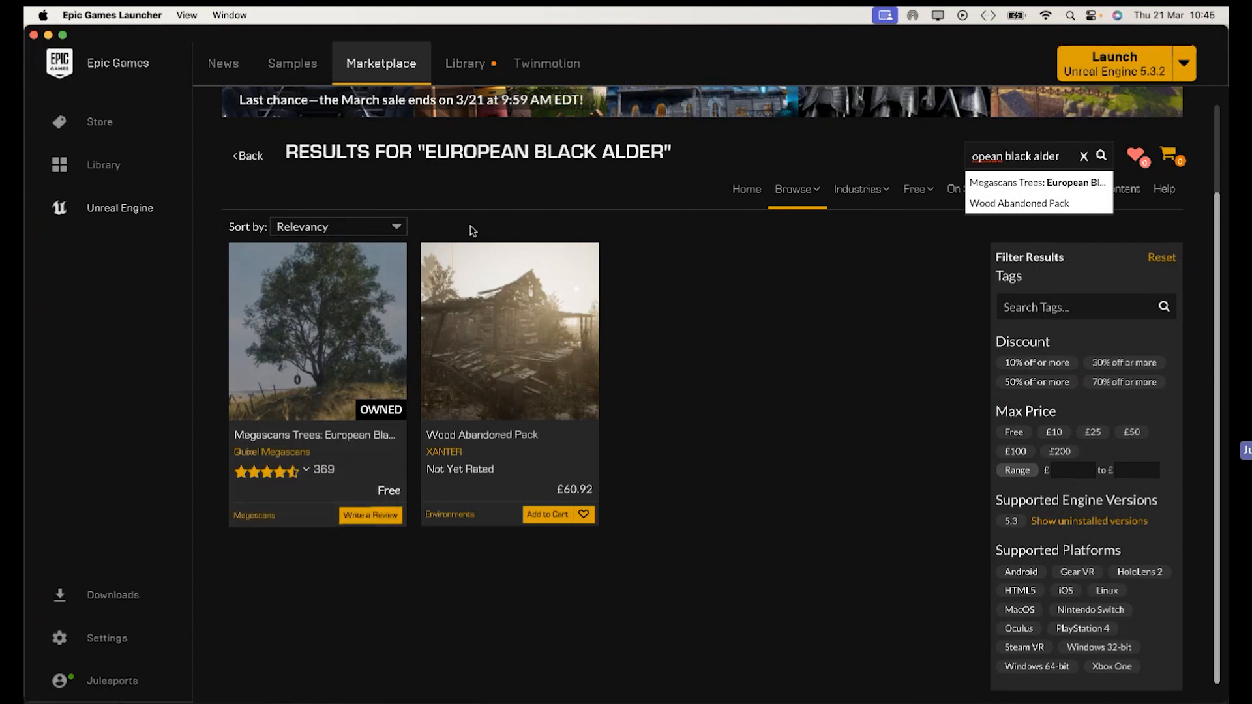
Step: Add the Megascans Trees: European Black Alder pack from the library vault to the terrain project
left_click(467, 77)
scroll(700, 489, "down", 5)
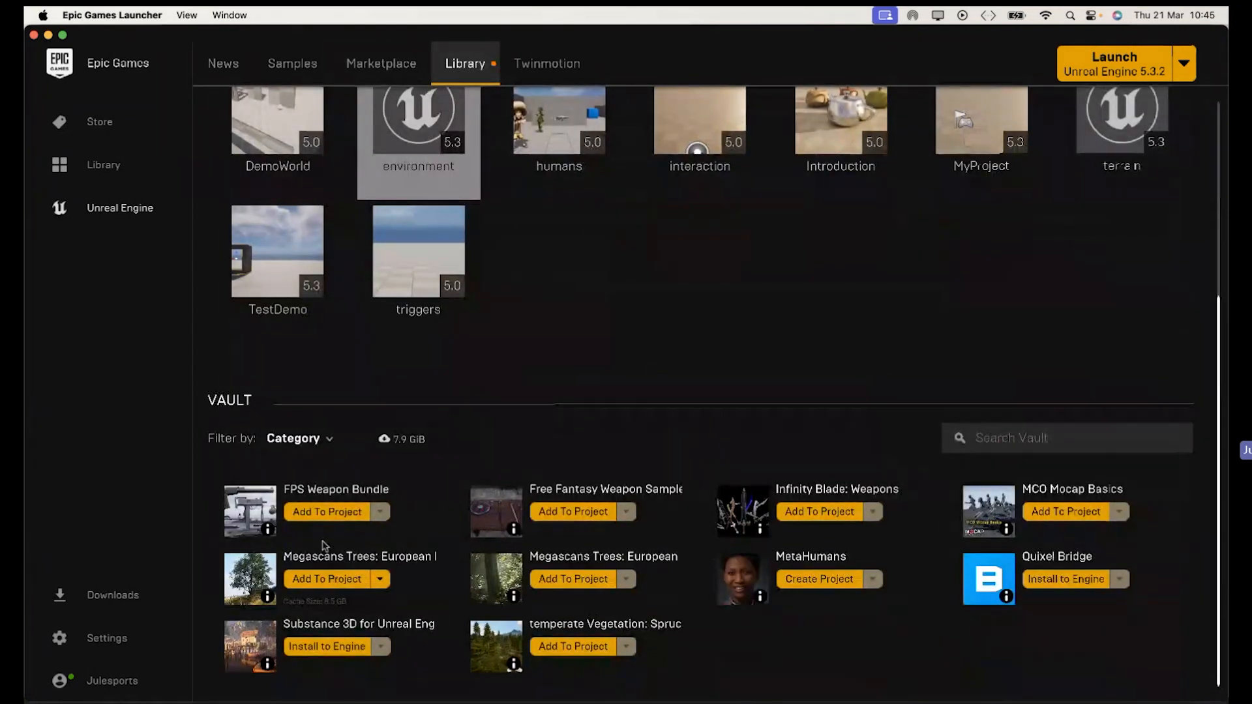
left_click(328, 581)
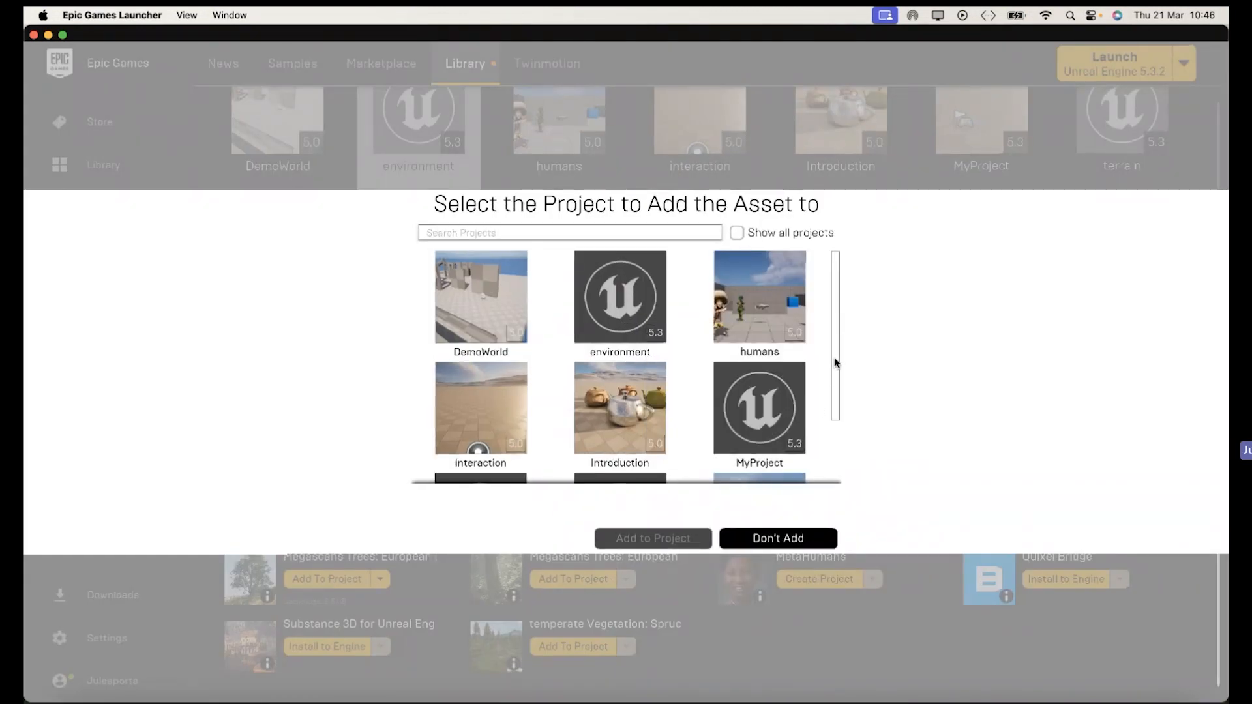
left_click_drag(832, 364, 828, 422)
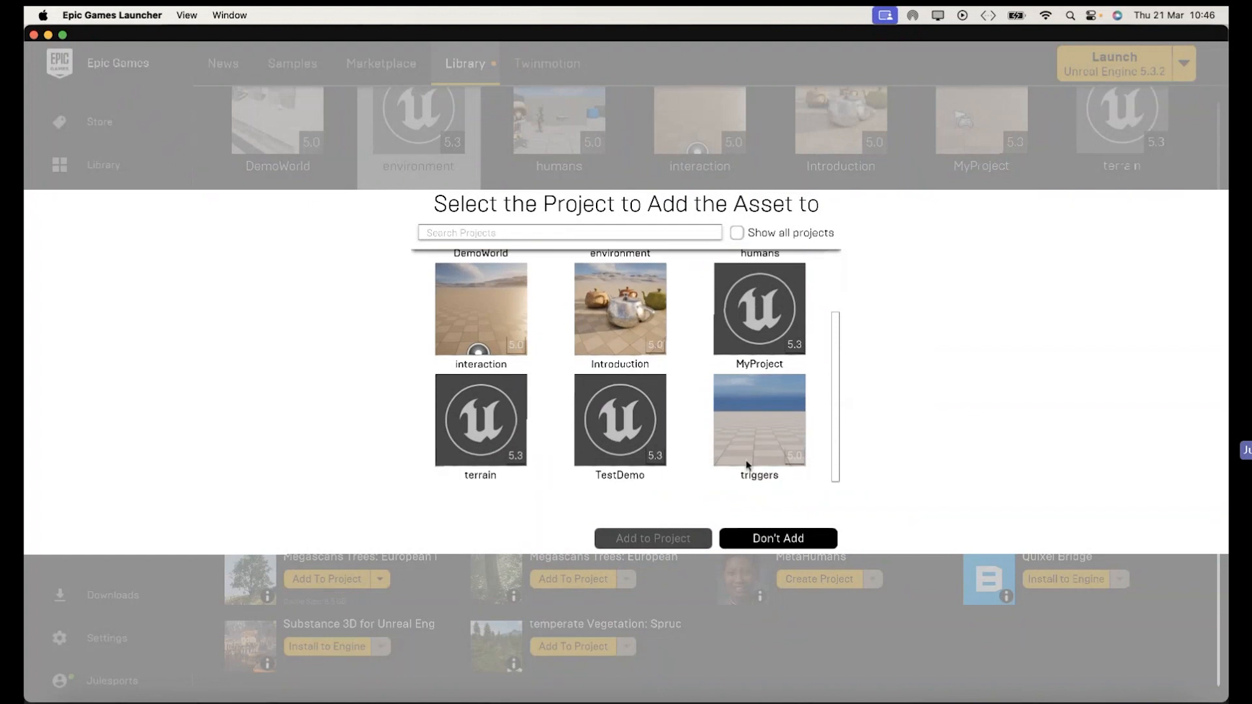
left_click(482, 424)
left_click(633, 539)
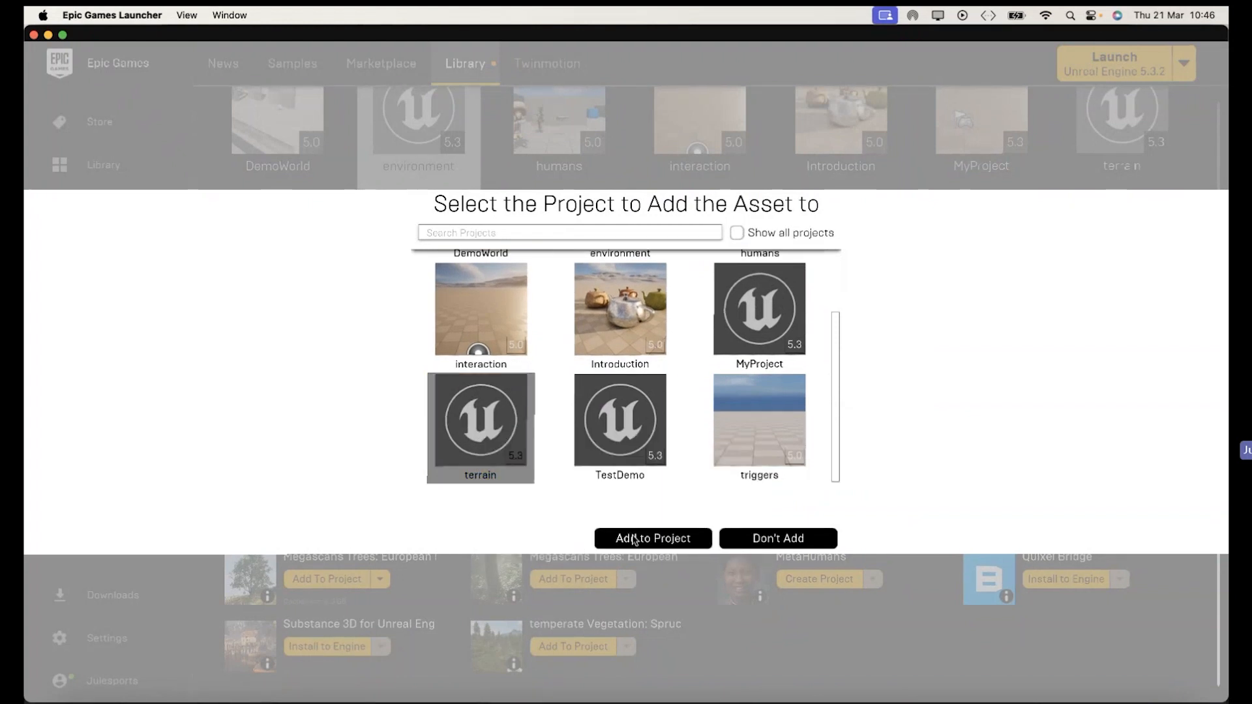
left_click(633, 537)
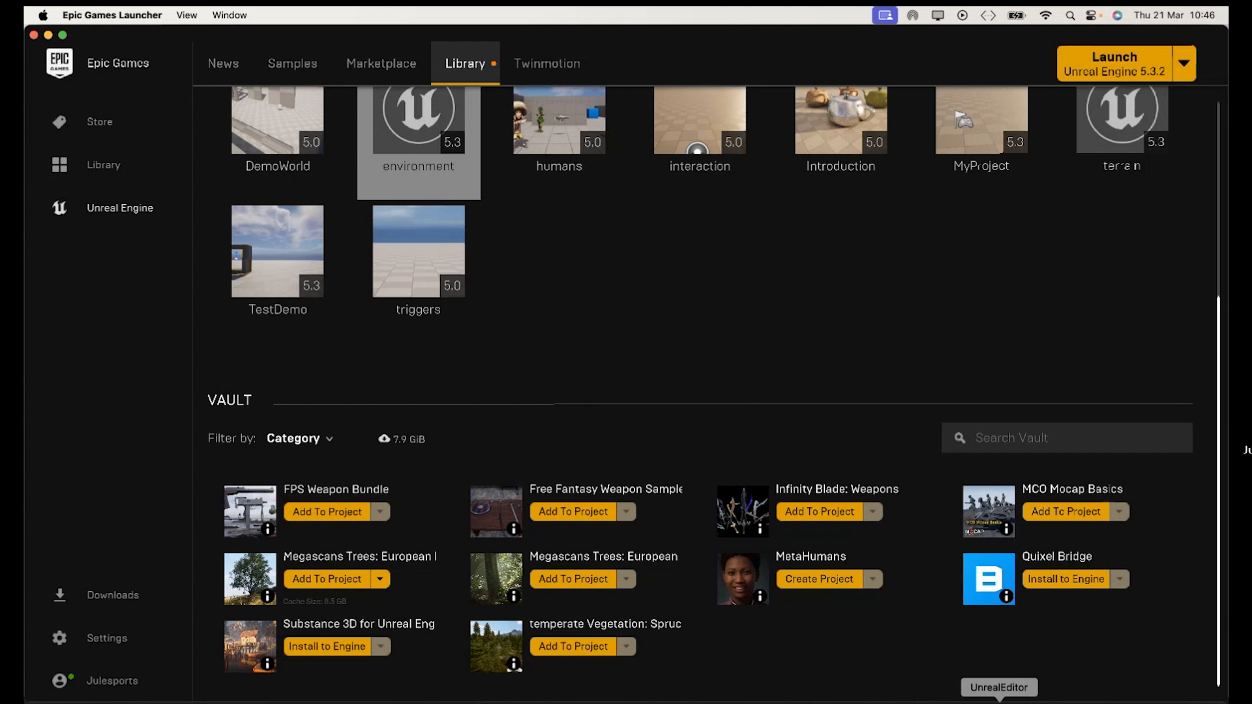
Step: Switch back to Unreal Editor, minimize Bridge and enlarge the Content Browser to show its folders and assets
left_click(999, 701)
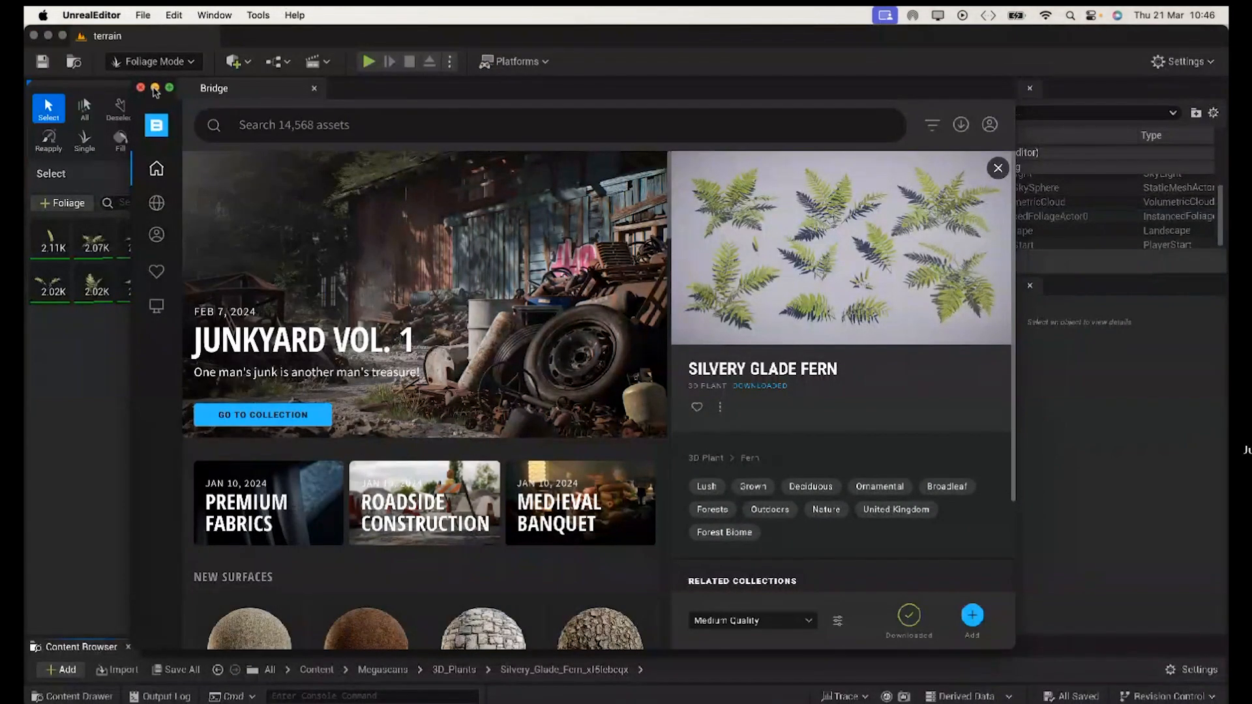
left_click(154, 88)
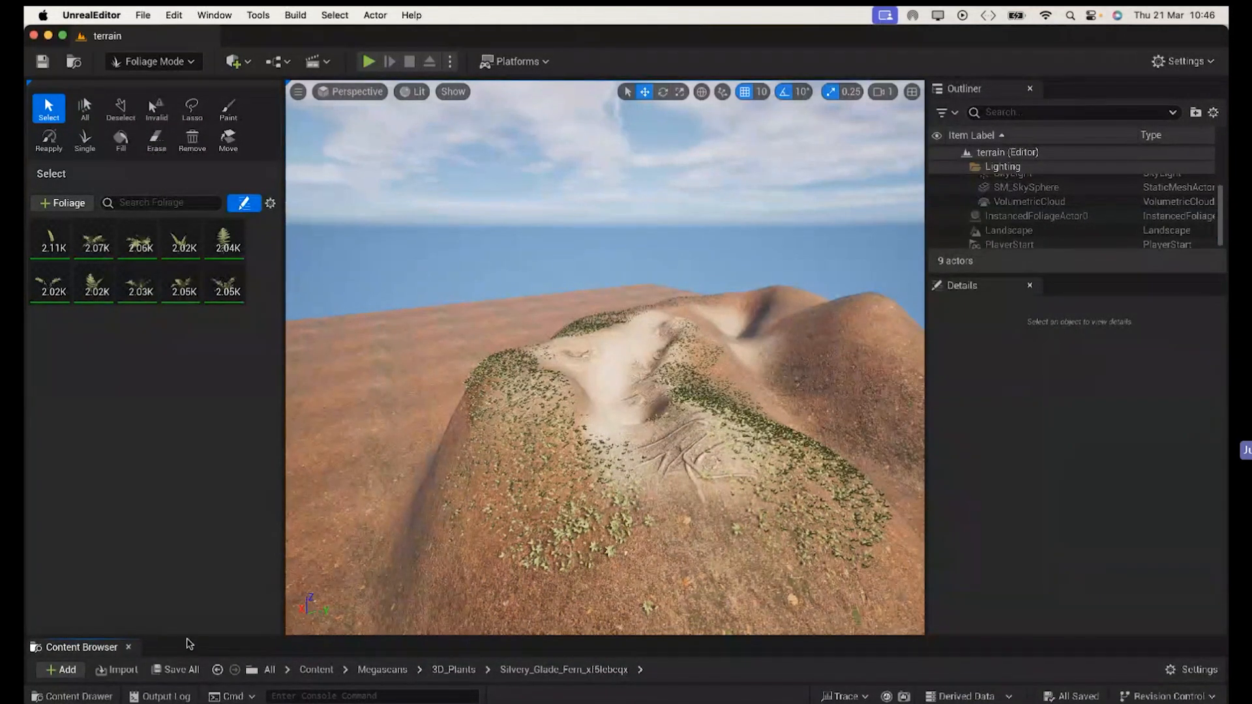
left_click_drag(188, 638, 193, 384)
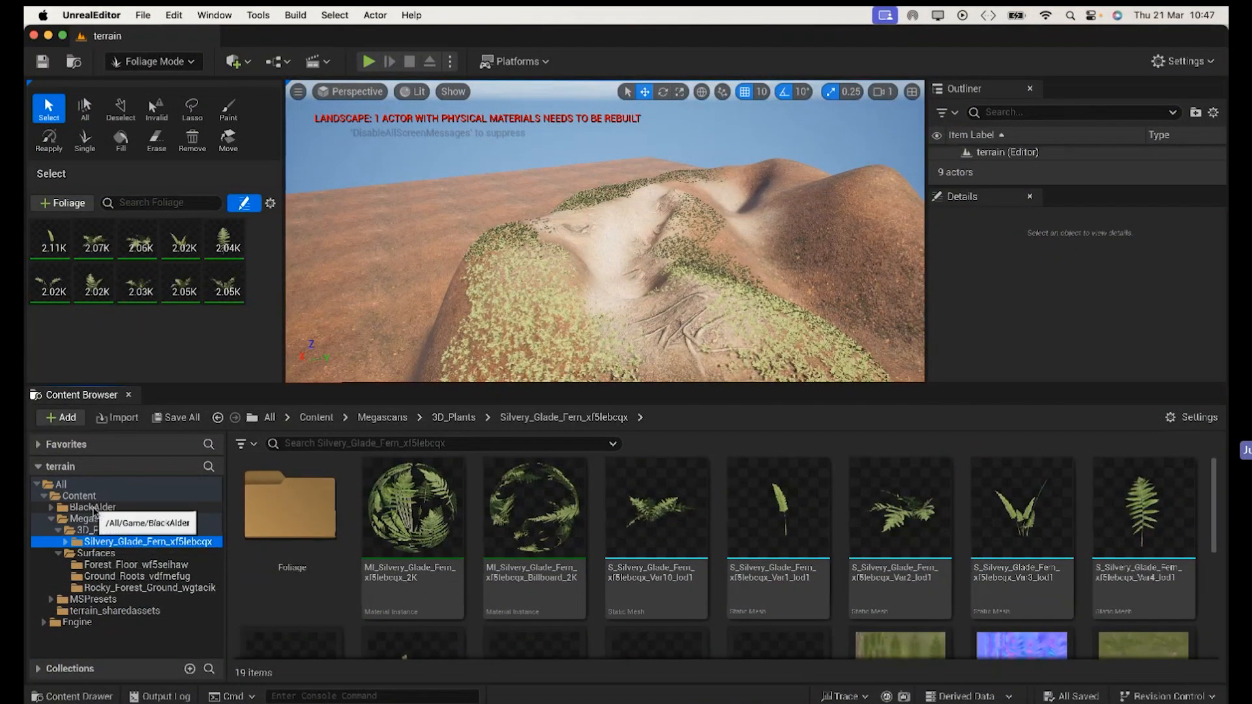
Step: Open the BlackAlder/Geometry/SimpleWind folder and look through its tree meshes
left_click(93, 509)
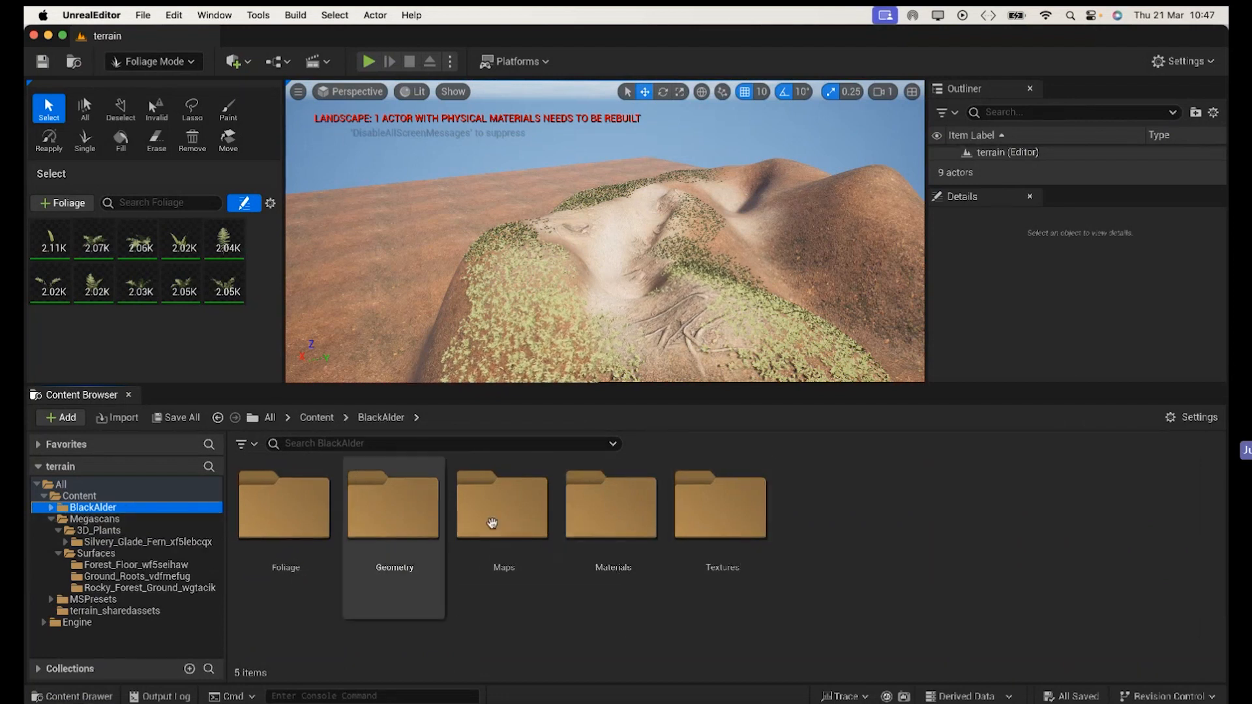
left_click(411, 522)
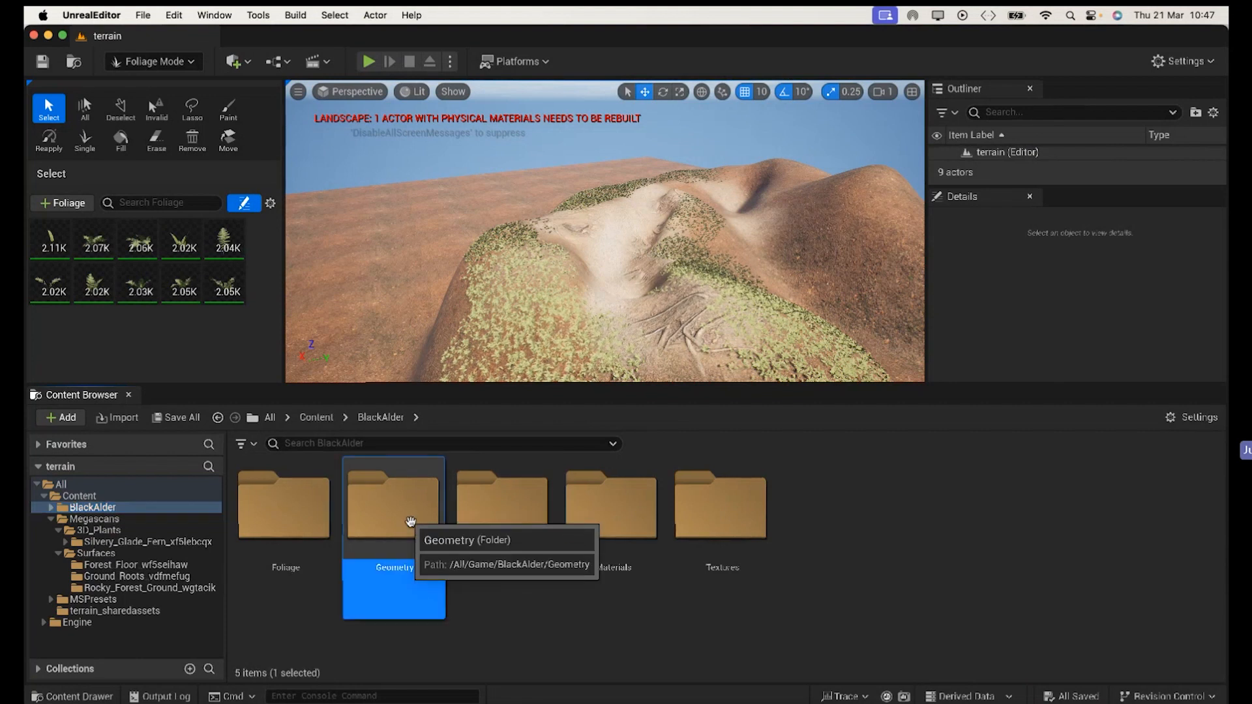
double_click(411, 522)
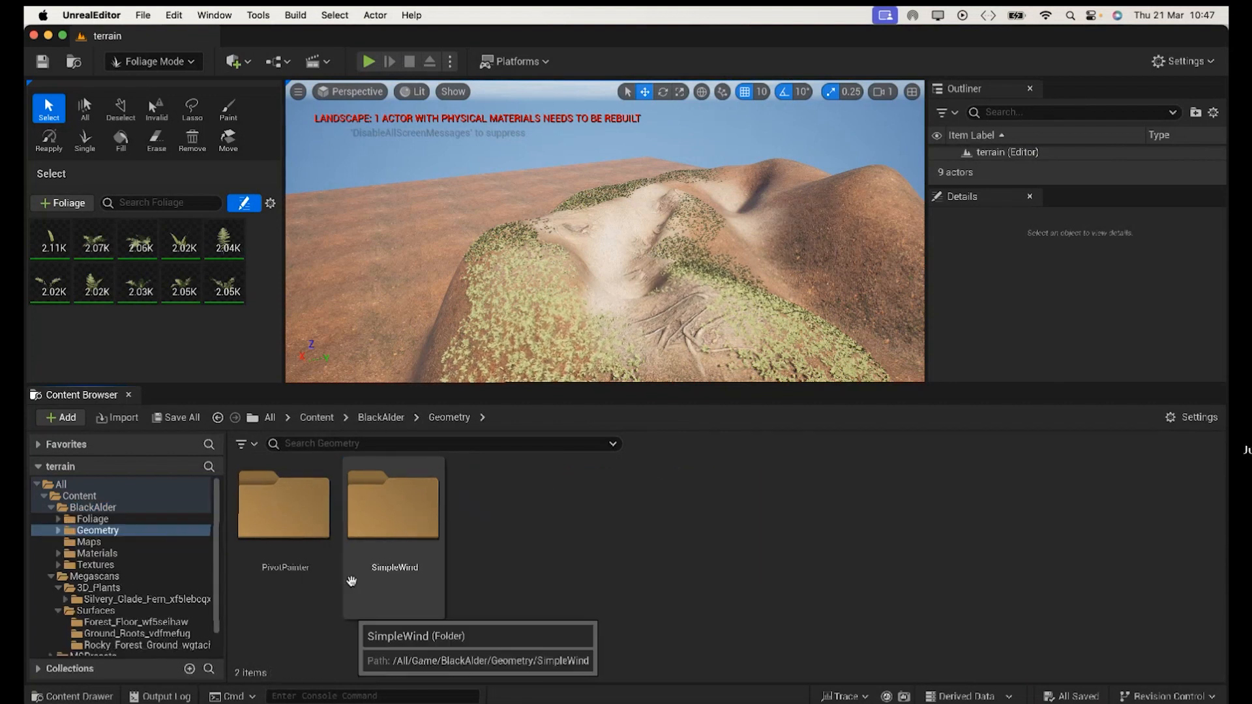
double_click(383, 517)
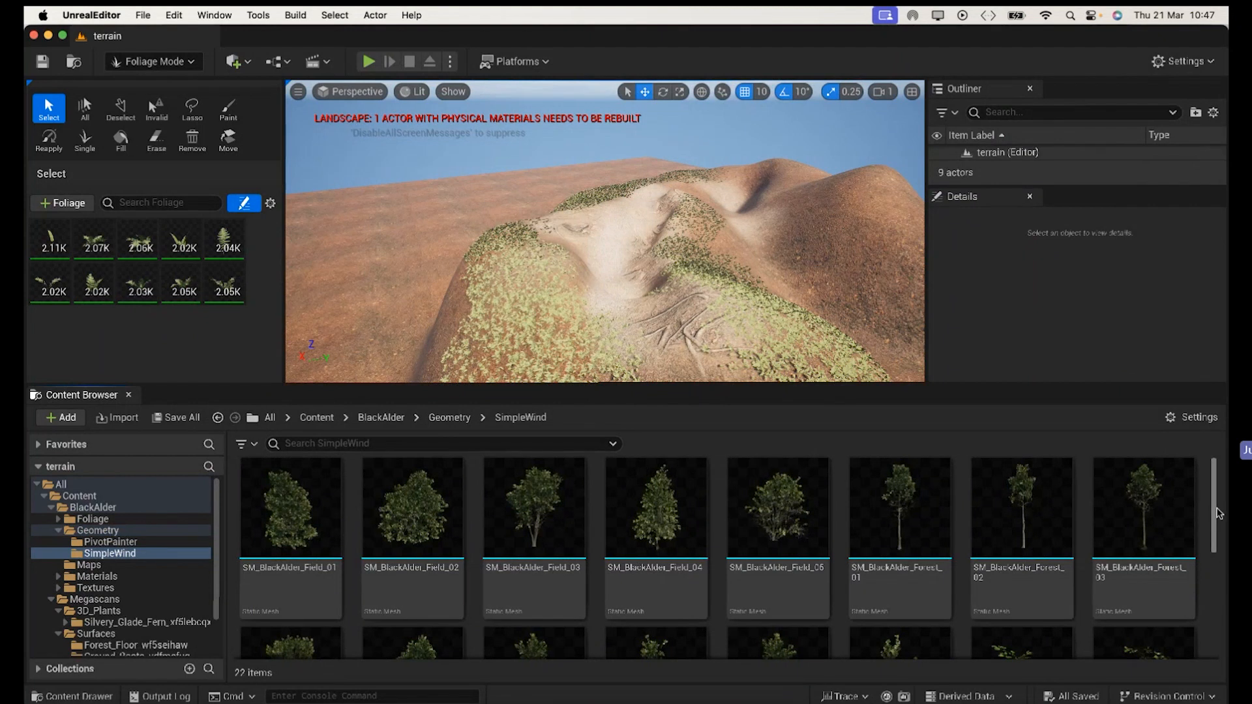
scroll(1219, 513, "down", 5)
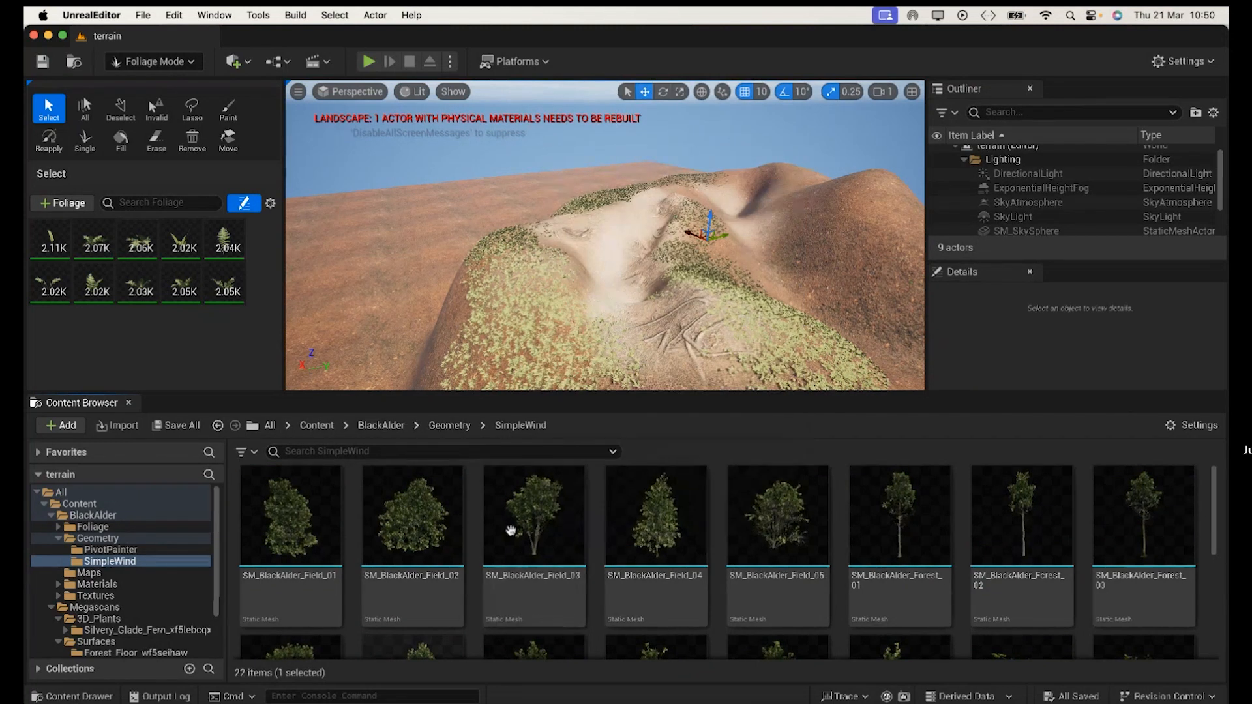
Step: Place SM_BlackAlder_Field_03 on the hill at the near end of the light strip and enlarge the Outliner
left_click_drag(530, 529, 715, 300)
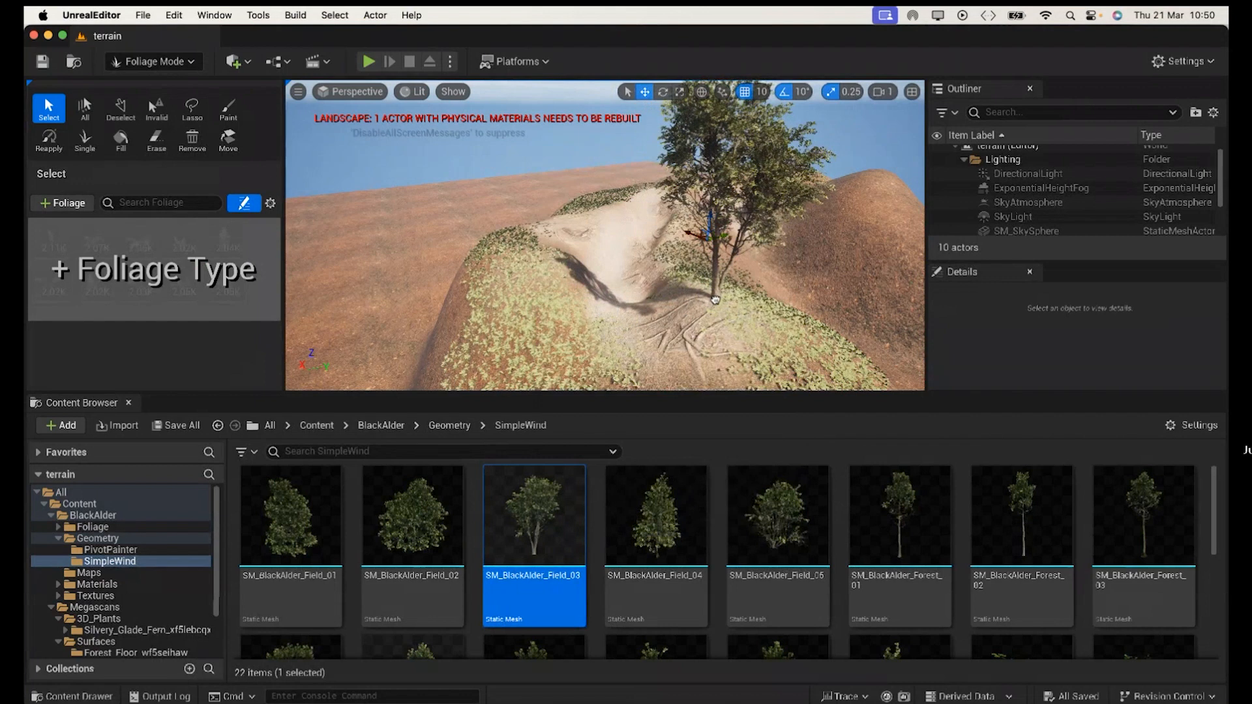
left_click_drag(715, 300, 715, 299)
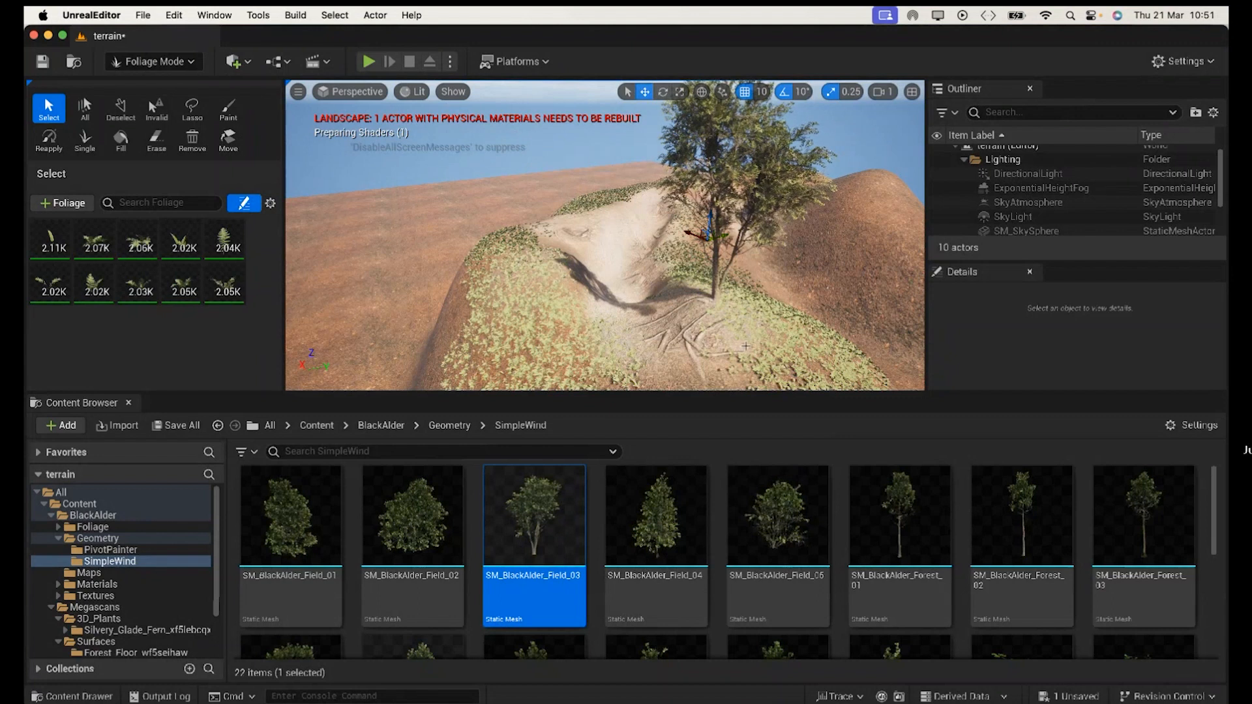
left_click_drag(1220, 189, 1220, 246)
left_click_drag(1109, 261, 1093, 369)
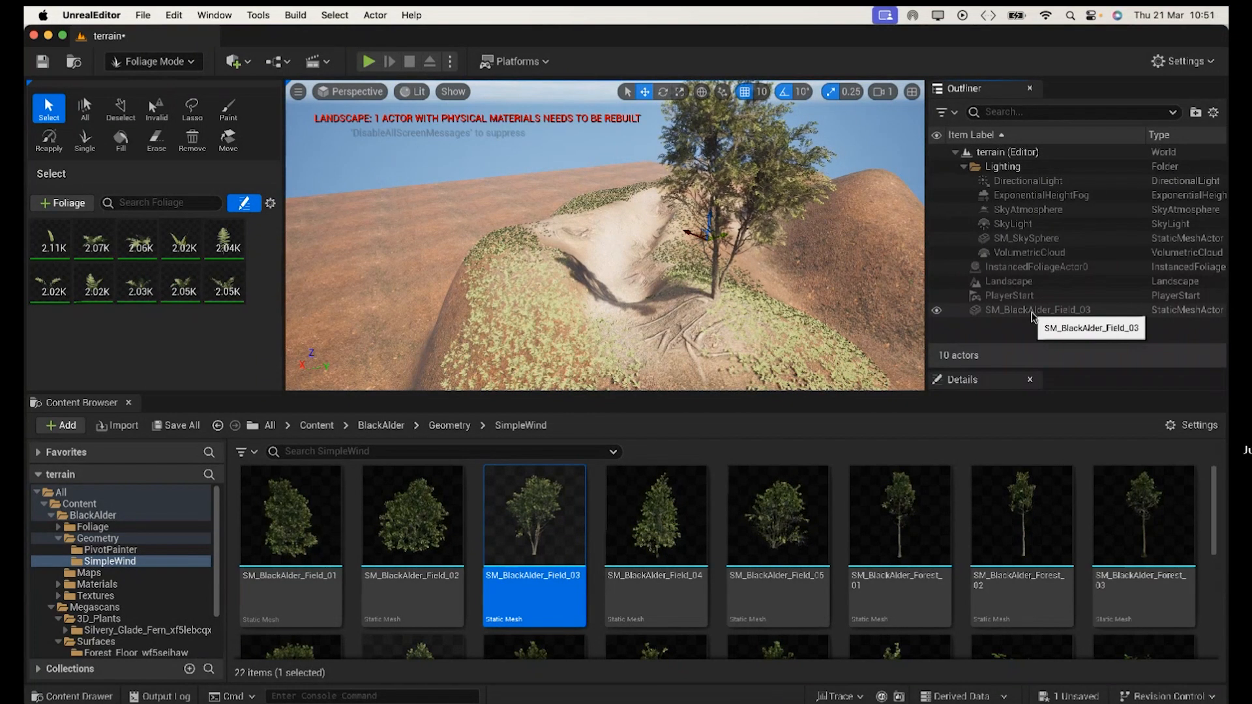
Step: Switch from Foliage mode to Selection mode and save all modified content
left_click(183, 63)
left_click(163, 82)
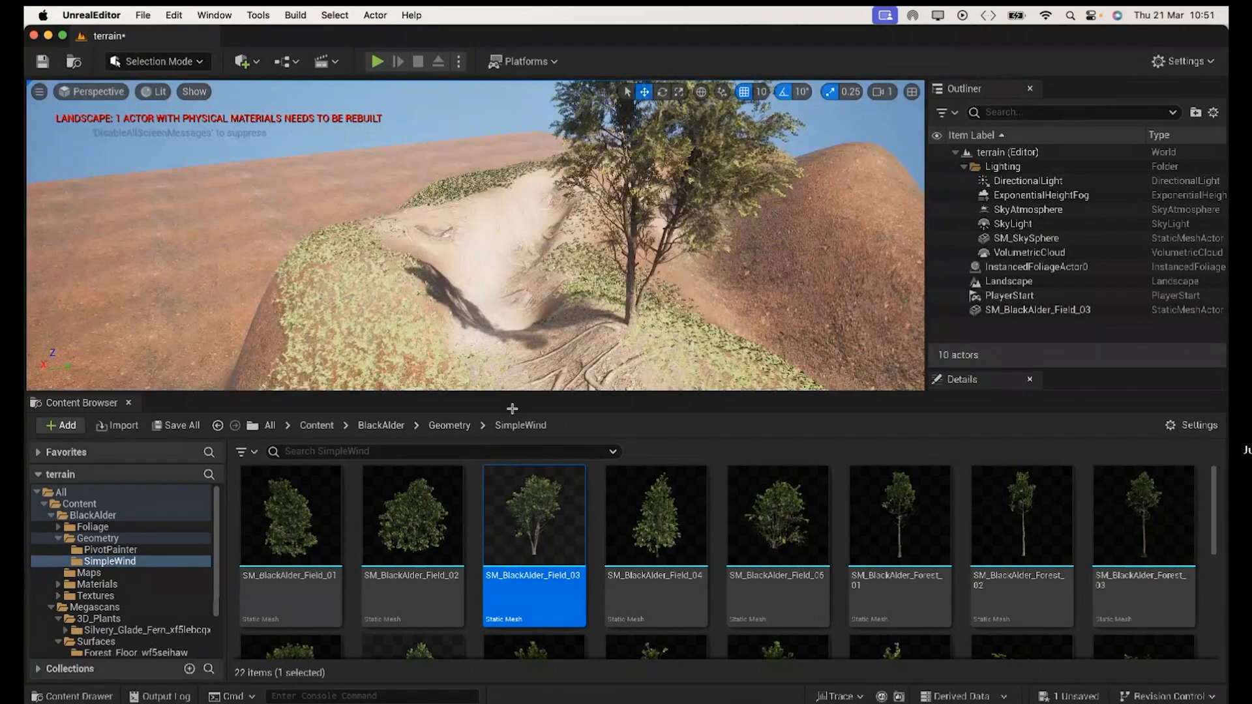
left_click(176, 425)
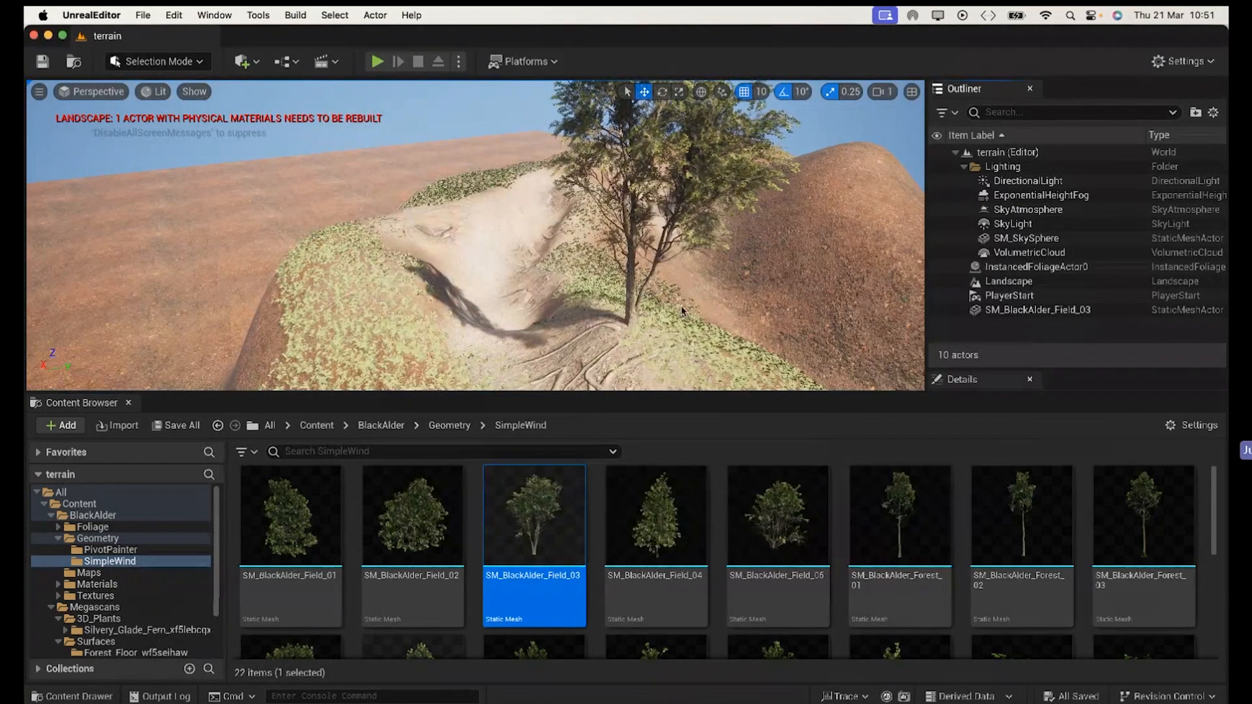
Step: Place SM_BlackAlder_Field_01 on the fern-covered slope across from the first tree and deselect it
mouse_move(1214, 498)
left_mouse_down()
mouse_move(1218, 602)
mouse_move(1225, 496)
left_mouse_up()
left_click_drag(290, 515, 356, 345)
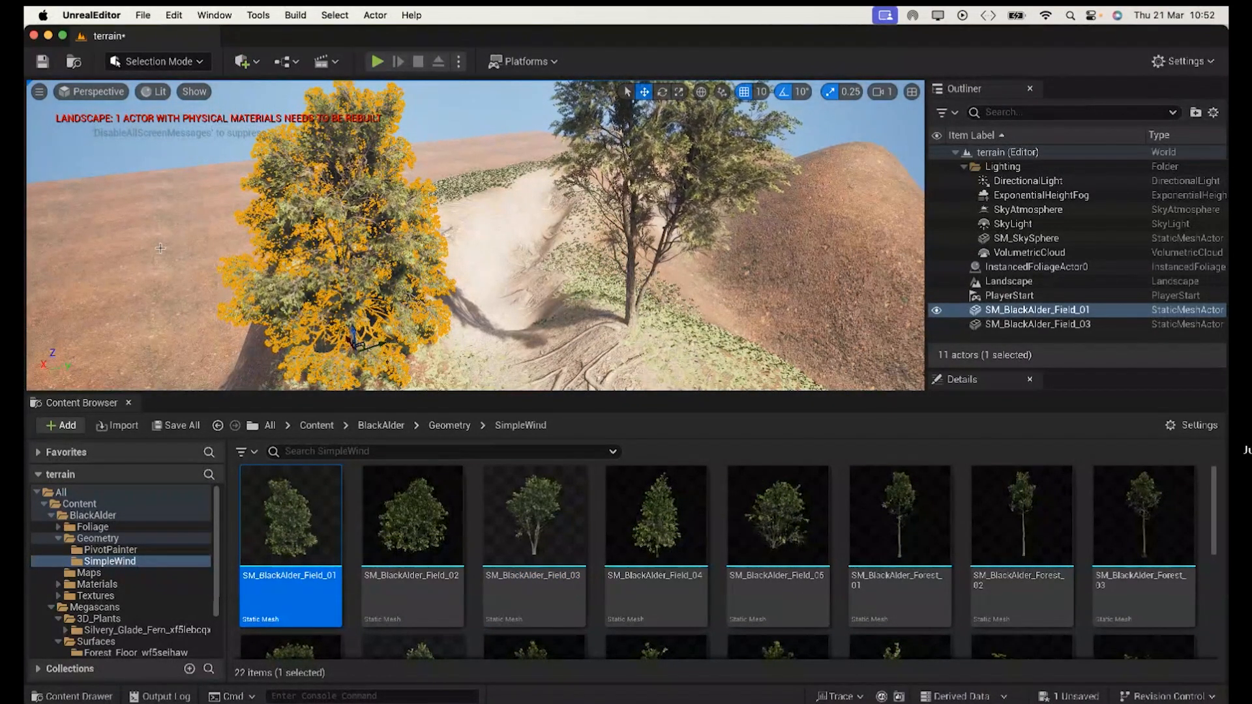
key("Escape")
scroll(530, 305, "up", 5)
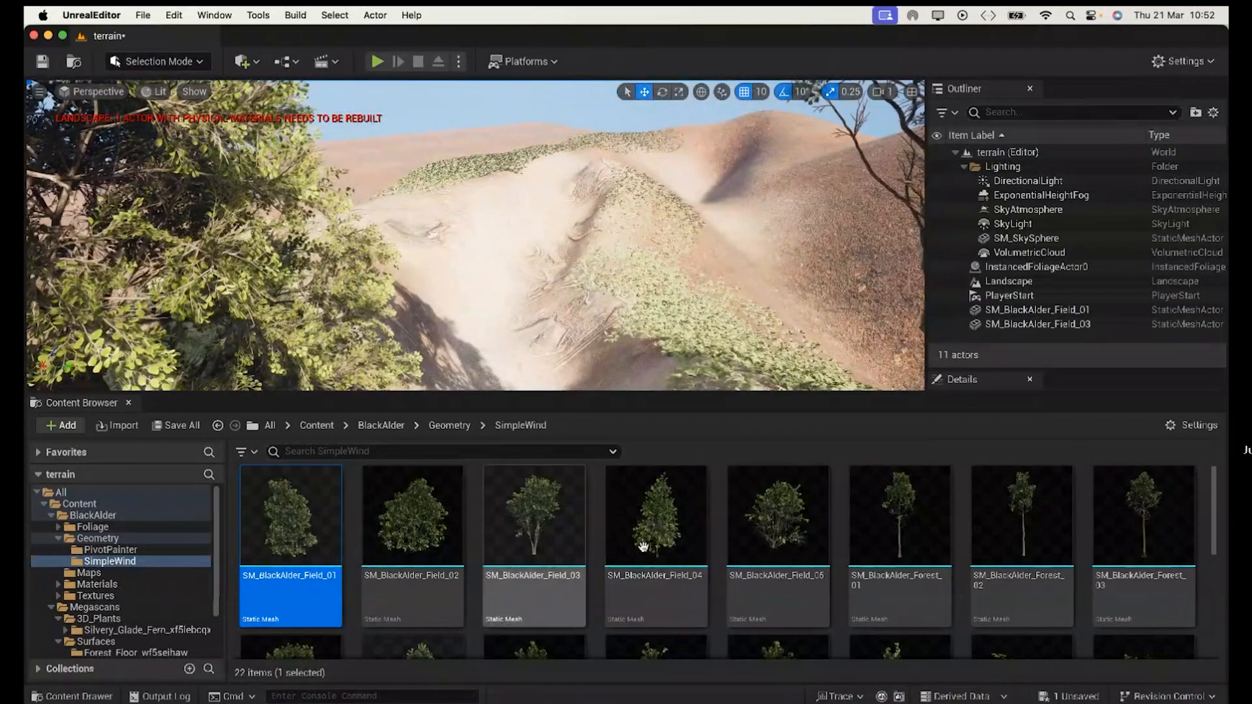
Step: Place SM_BlackAlder_Field_05 on the far ridge beside the light strip
left_click_drag(781, 538, 620, 198)
scroll(648, 331, "down", 5)
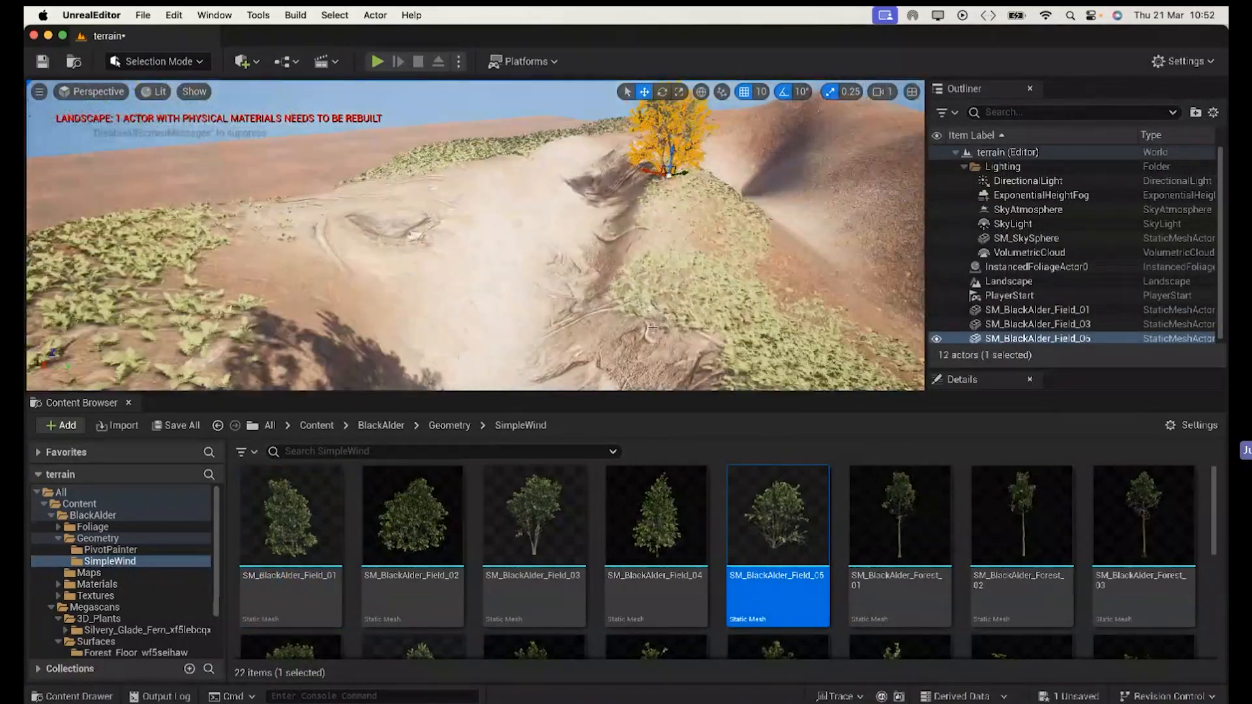
left_click_drag(649, 330, 678, 318, "alt")
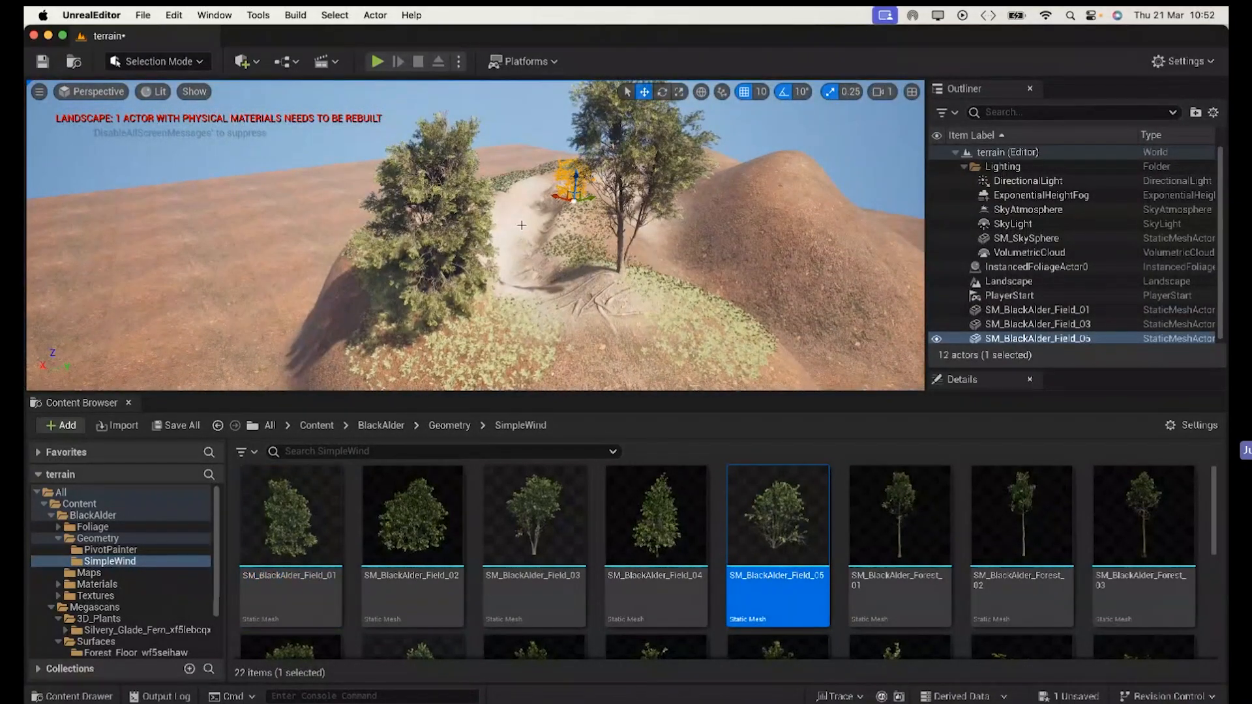
Step: Enlarge the viewport and move the SM_BlackAlder_Field_01 tree from the near slope back toward the light strip
left_click_drag(199, 393, 199, 475)
left_click(464, 427)
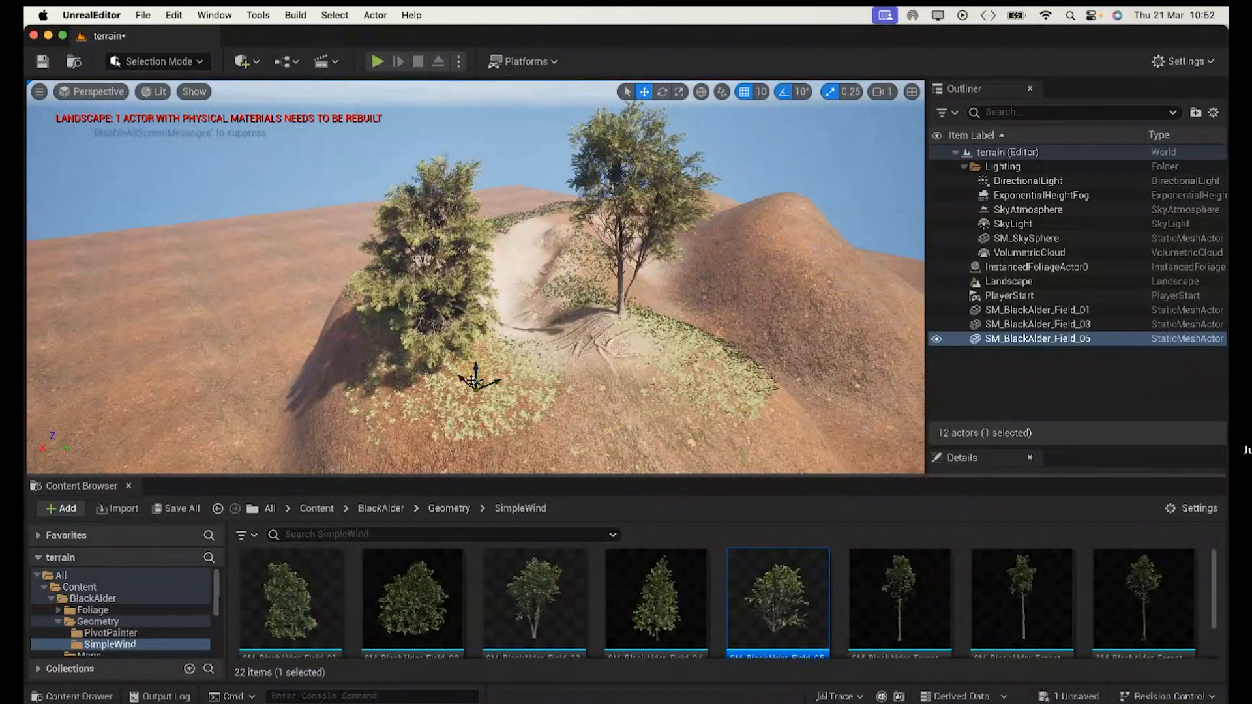
left_click(1057, 325)
left_click(1060, 311)
left_click_drag(437, 346, 478, 281)
Step: Select the SM_BlackAlder_Field_05 tree and reposition it on the fern-covered slope opposite the SM_BlackAlder_Field_03 tree
left_click(1036, 338)
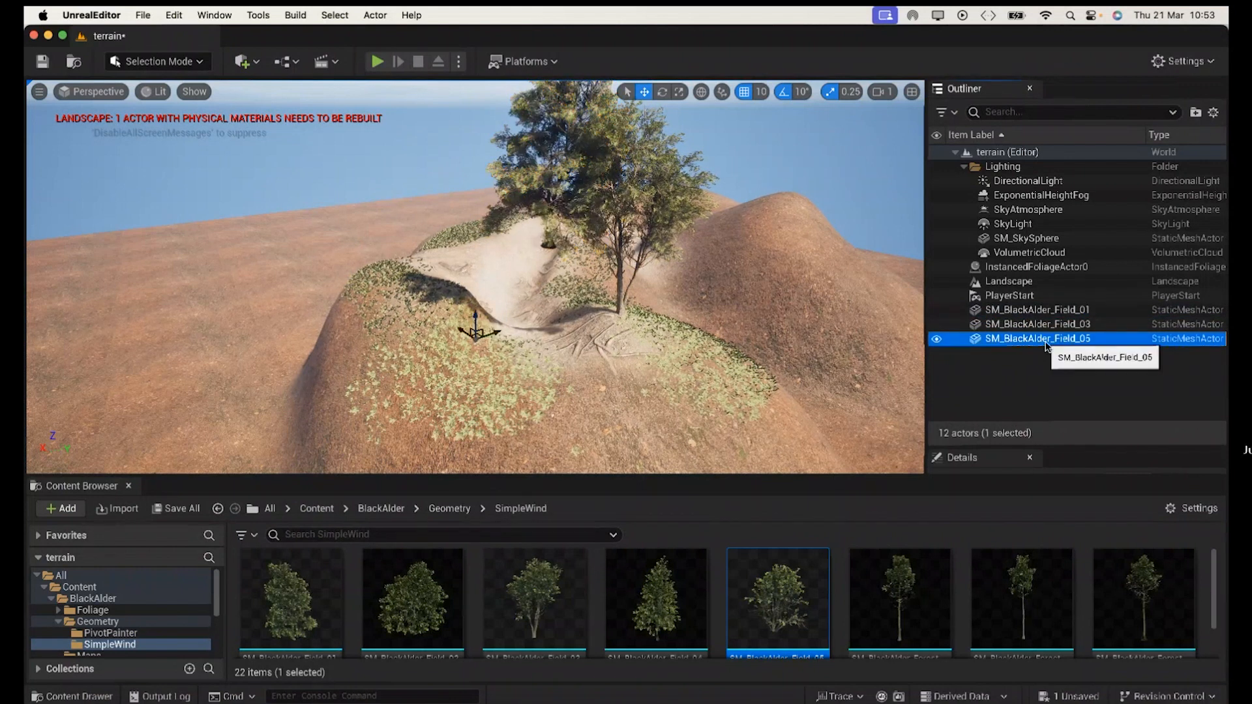
right_click_drag(476, 259, 581, 290)
left_click_drag(581, 290, 818, 383)
left_click_drag(813, 334, 848, 153)
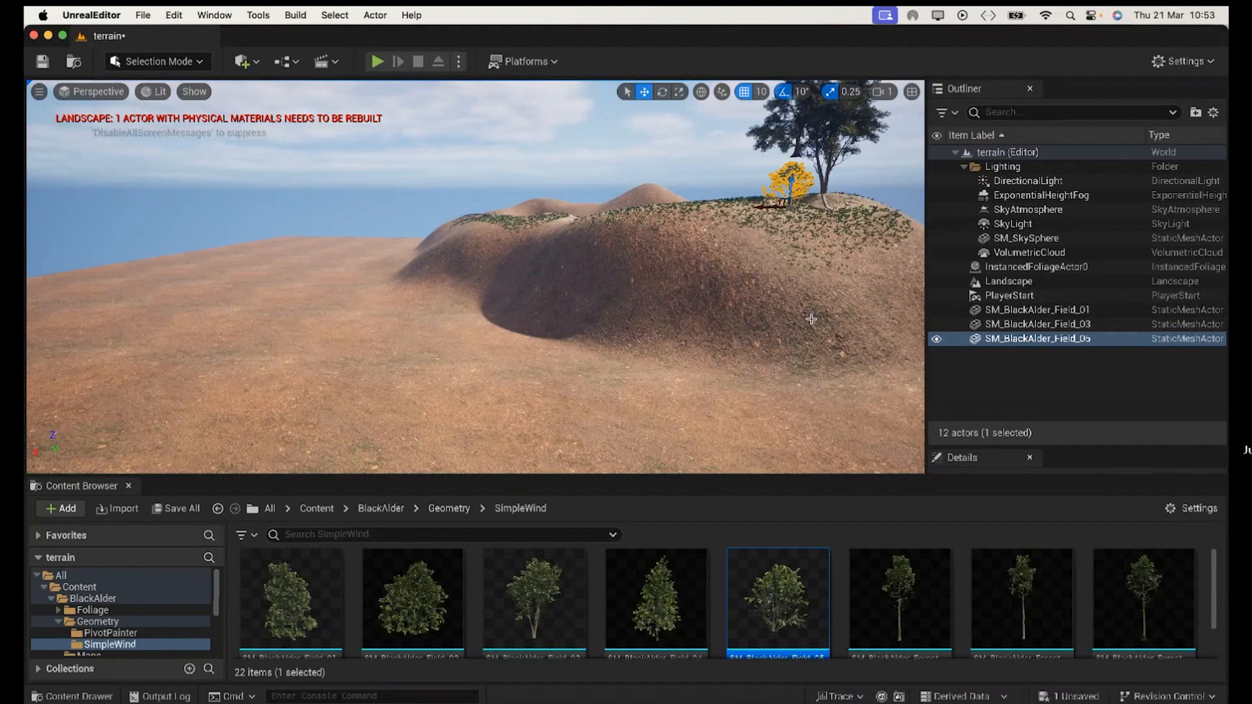
key("f")
left_click_drag(647, 275, 135, 222)
left_click_drag(365, 223, 277, 215, "alt")
left_click_drag(264, 195, 573, 194)
left_click(589, 260)
left_click_drag(589, 338, 485, 284, "alt")
left_click_drag(592, 217, 574, 261)
mouse_move(562, 235)
left_mouse_down()
mouse_move(526, 235)
mouse_move(590, 236)
mouse_move(563, 236)
left_mouse_up()
left_click_drag(533, 192, 594, 339)
Step: Deselect the trees and save all changes to the terrain level
left_click_drag(657, 381, 615, 388, "alt")
left_click(614, 387)
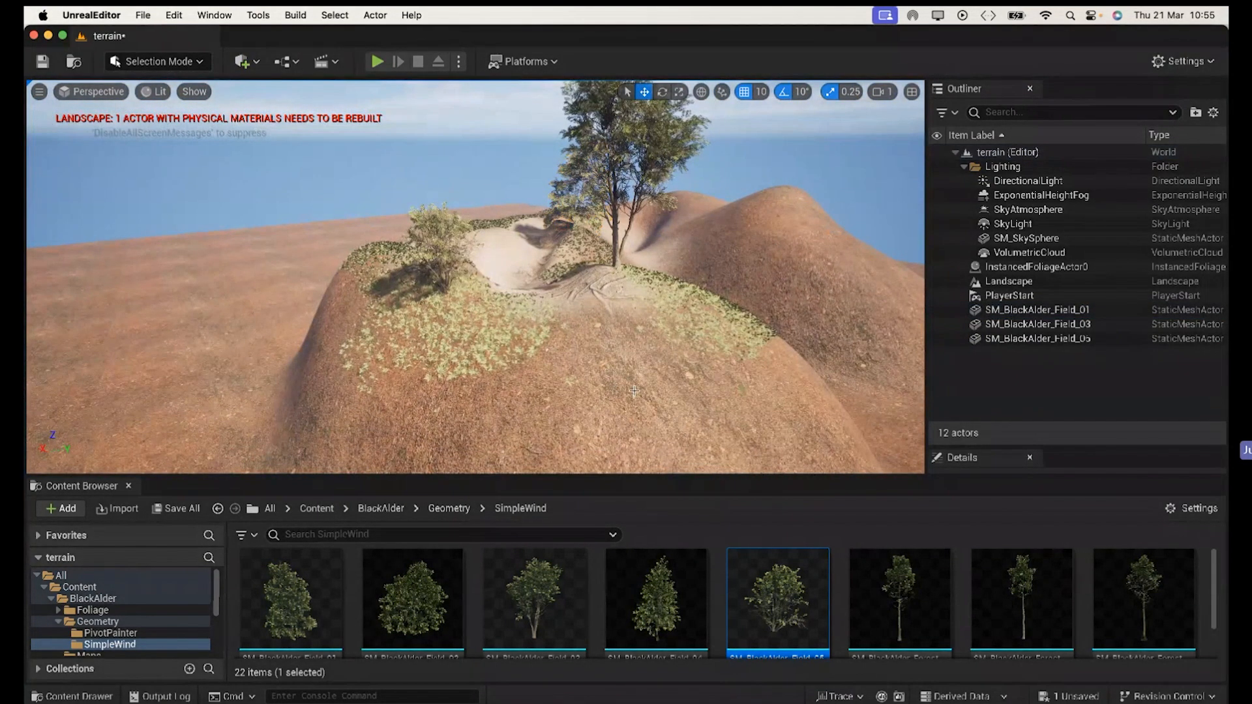
left_click(186, 513)
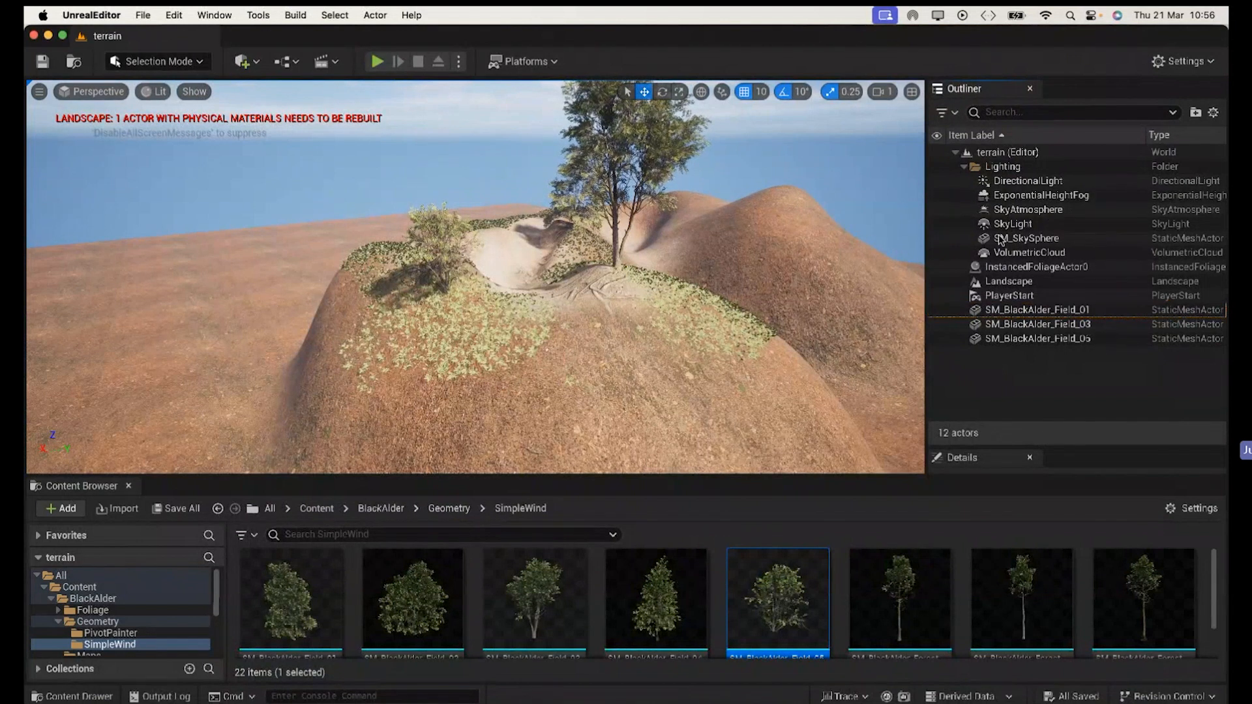
Step: Select the ExponentialHeightFog actor, enlarge the viewport and its properties area, and enable Volumetric Fog on its height fog component
left_click(1045, 198)
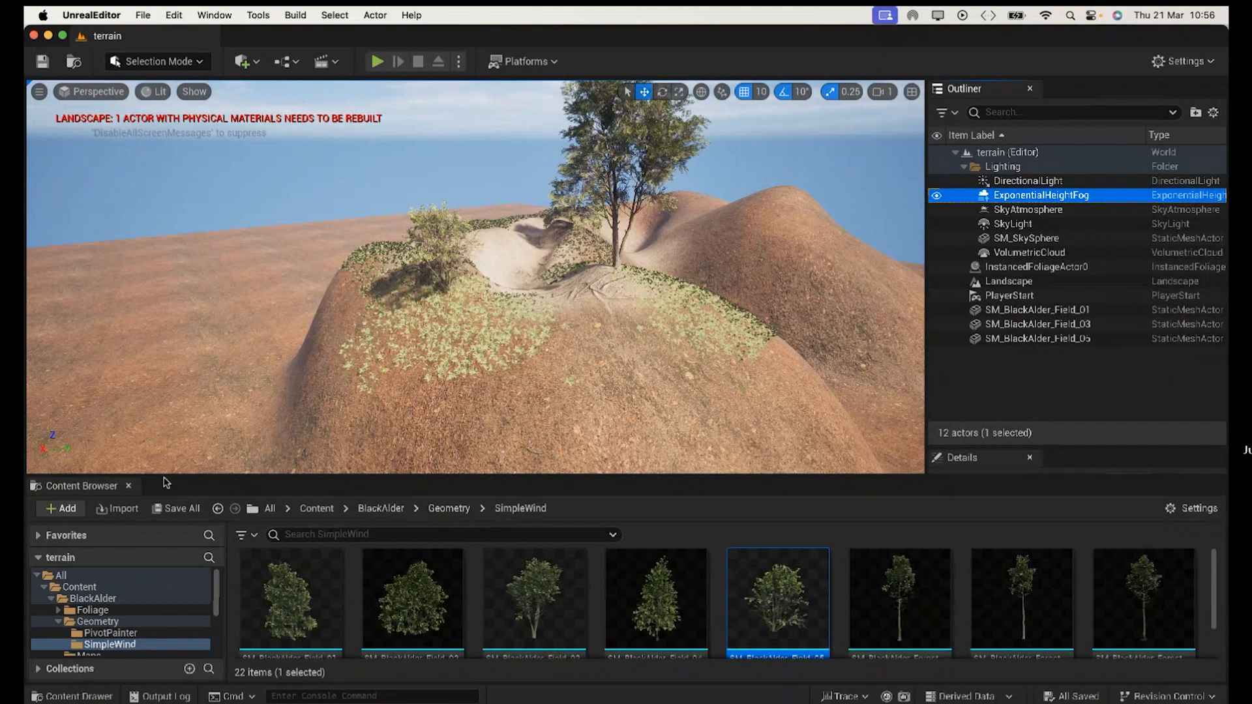
left_click_drag(164, 476, 170, 686)
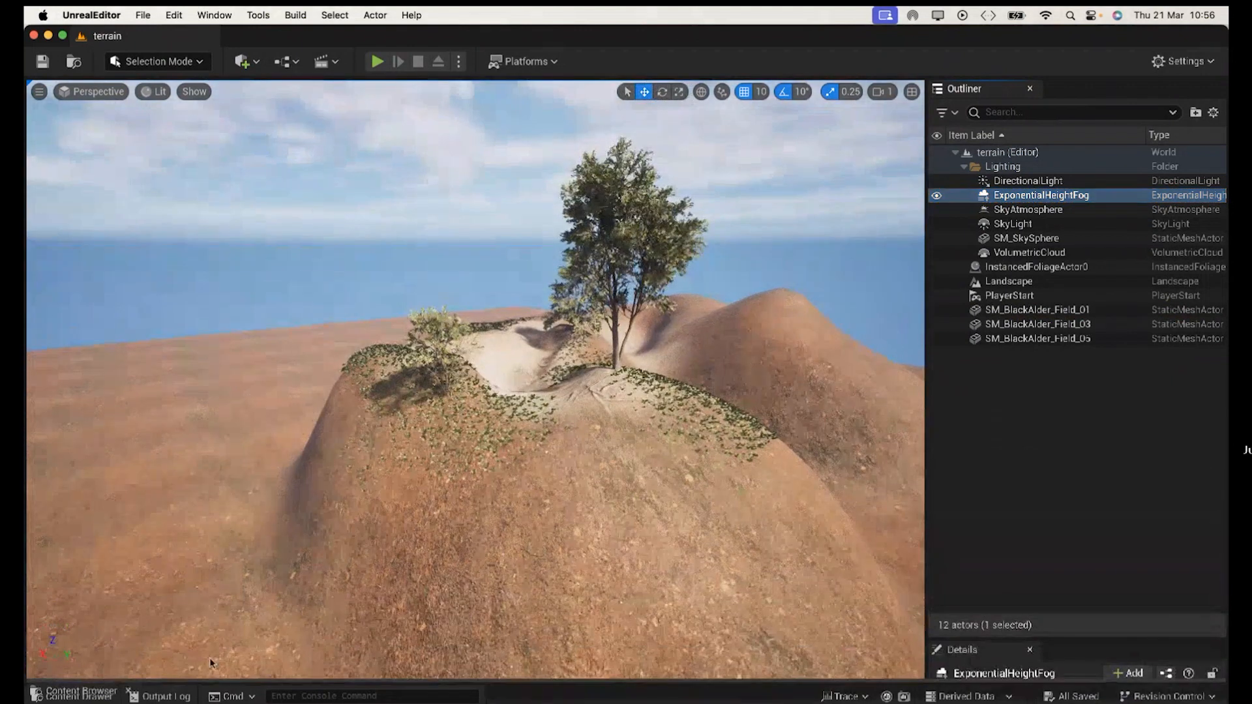
left_click_drag(1085, 640, 1100, 376)
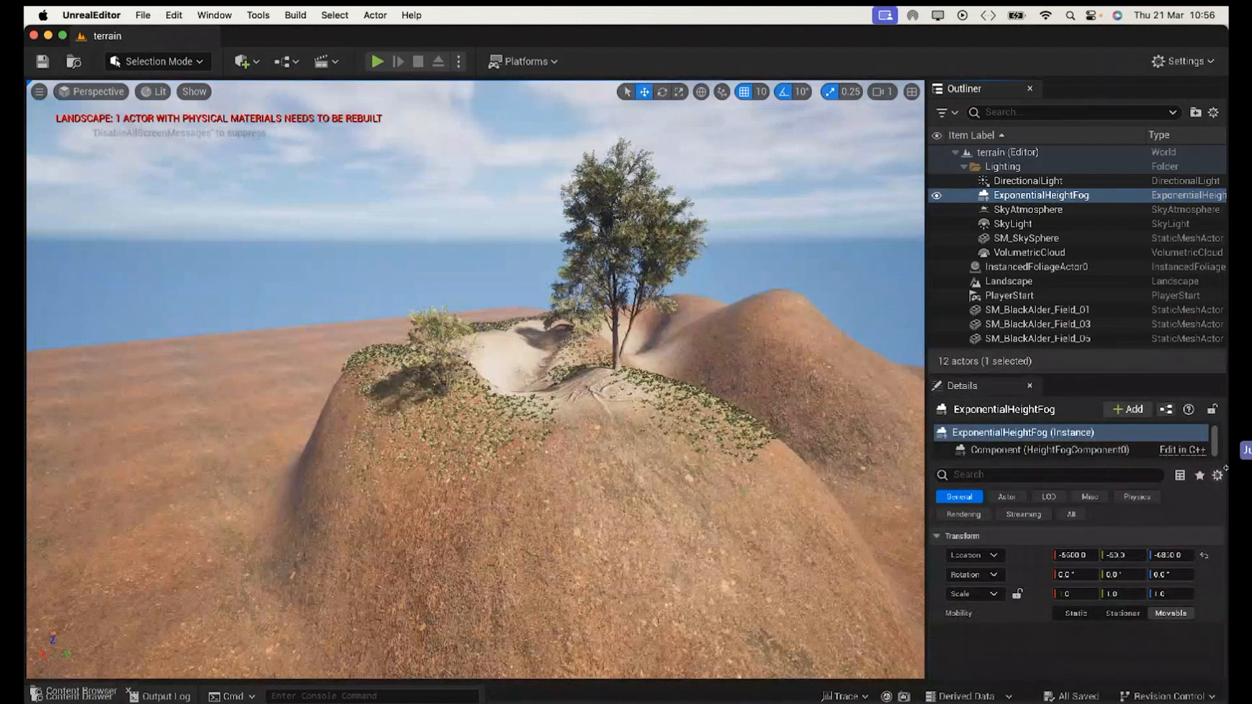
left_click(1046, 449)
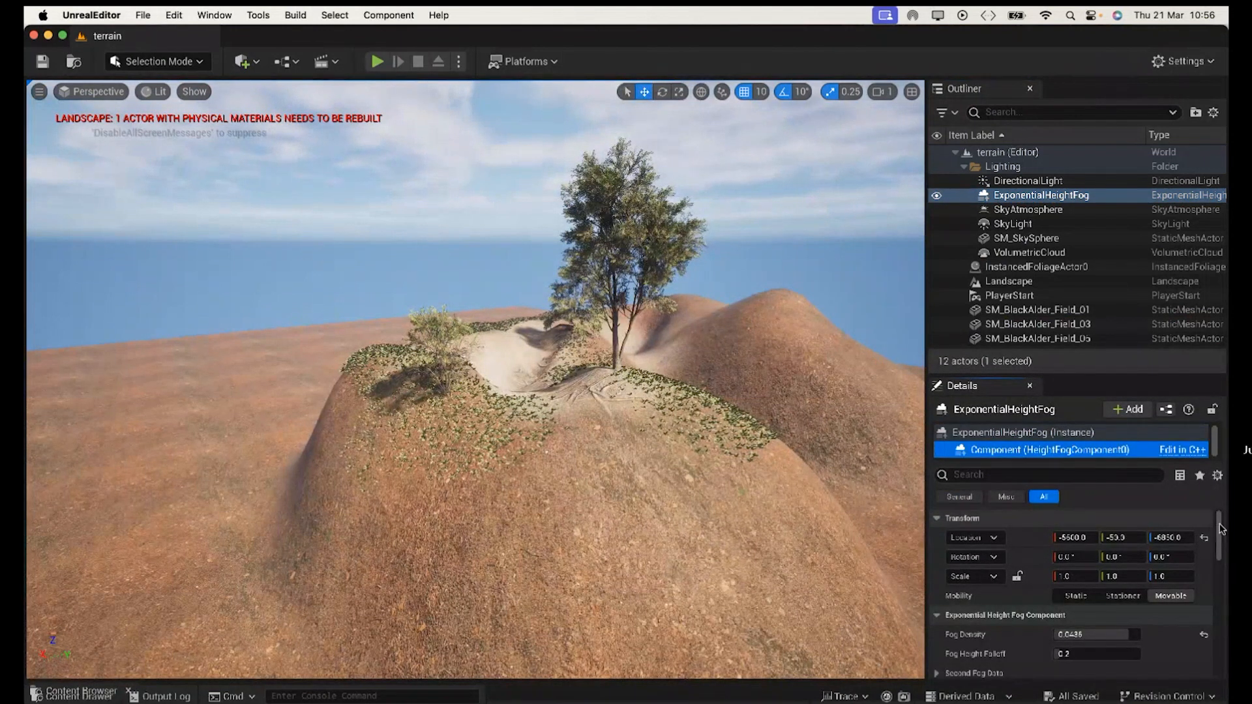
left_click_drag(1221, 530, 1222, 587)
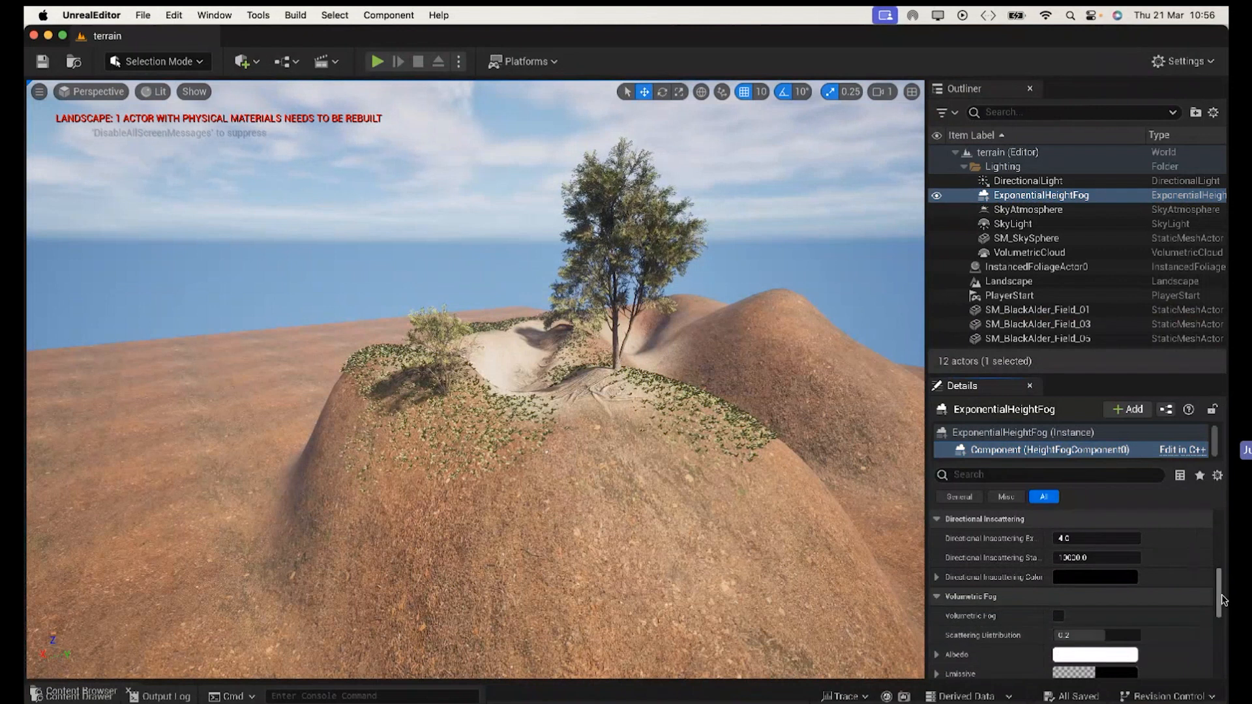
left_click(1058, 616)
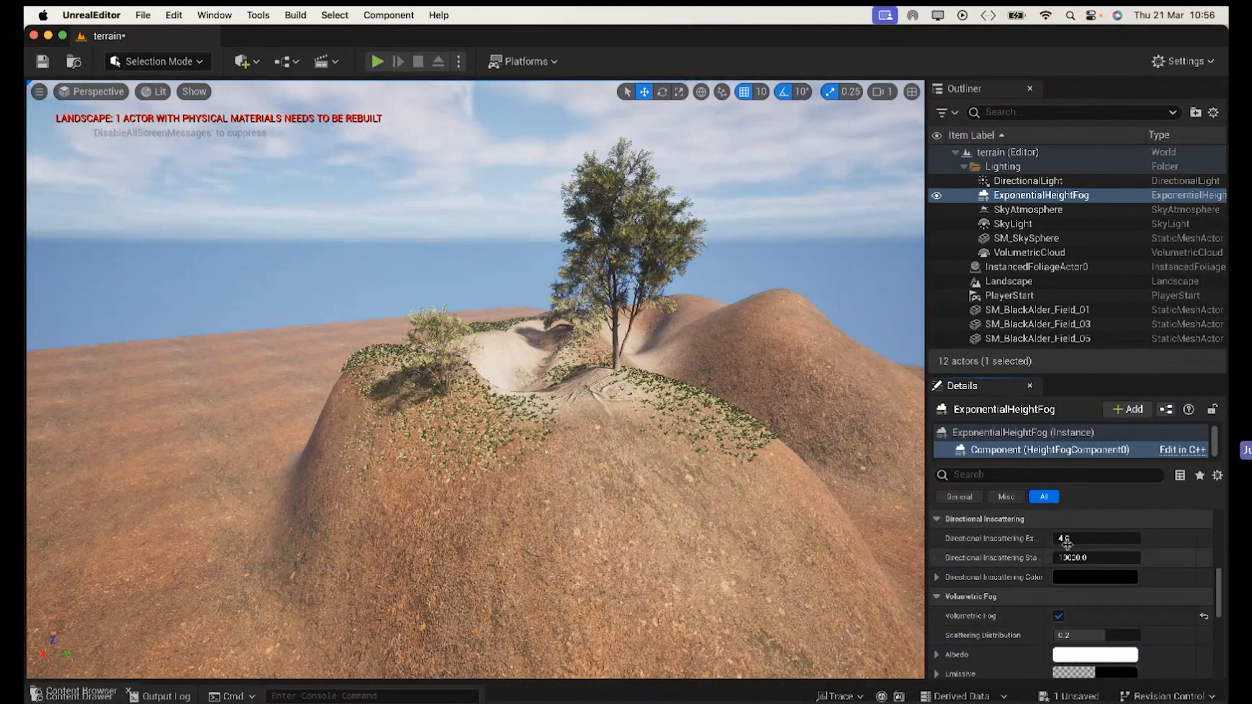
Step: Try fog densities of 1.0 and 0.5 on the height fog component
scroll(1108, 574, "down", 5)
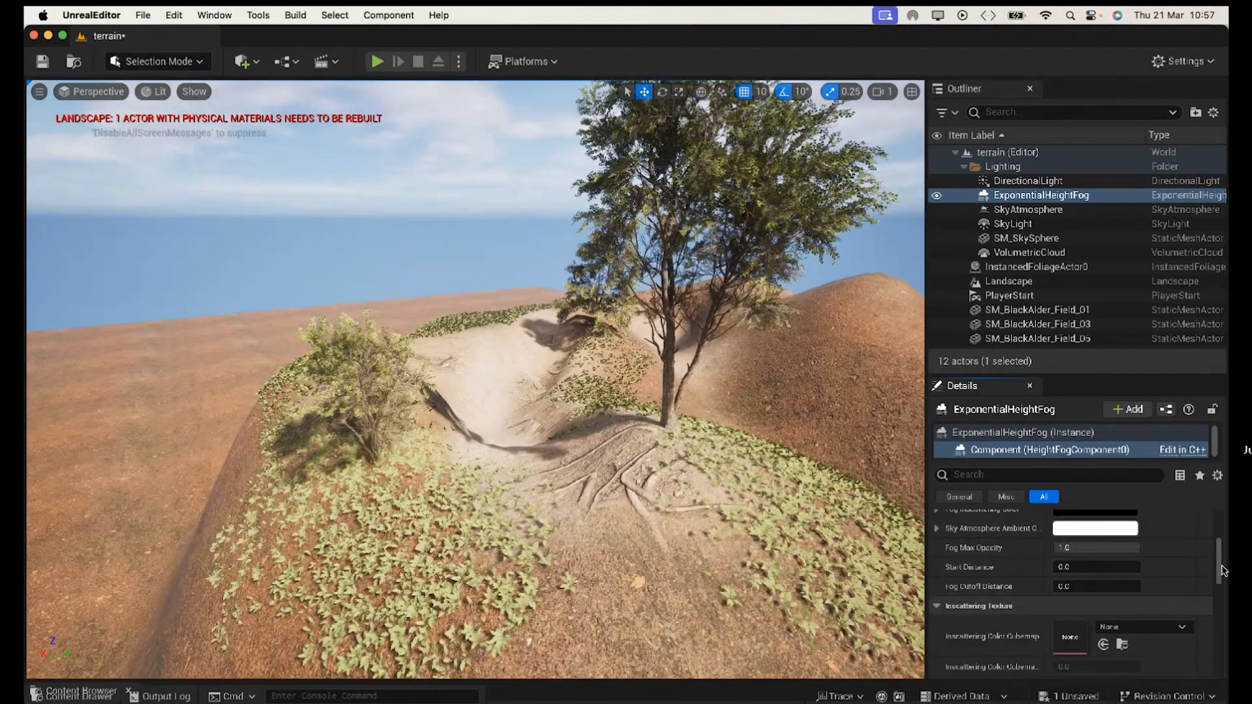
left_click_drag(1222, 571, 1223, 534)
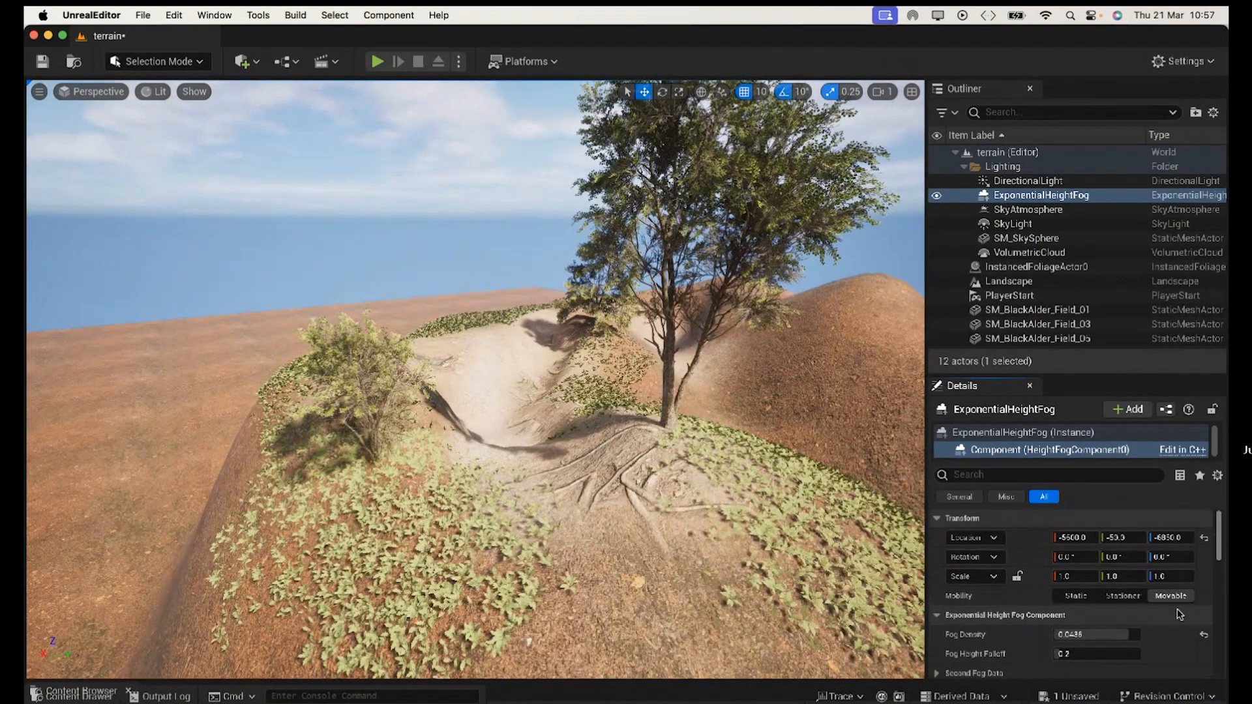
left_click(1079, 636)
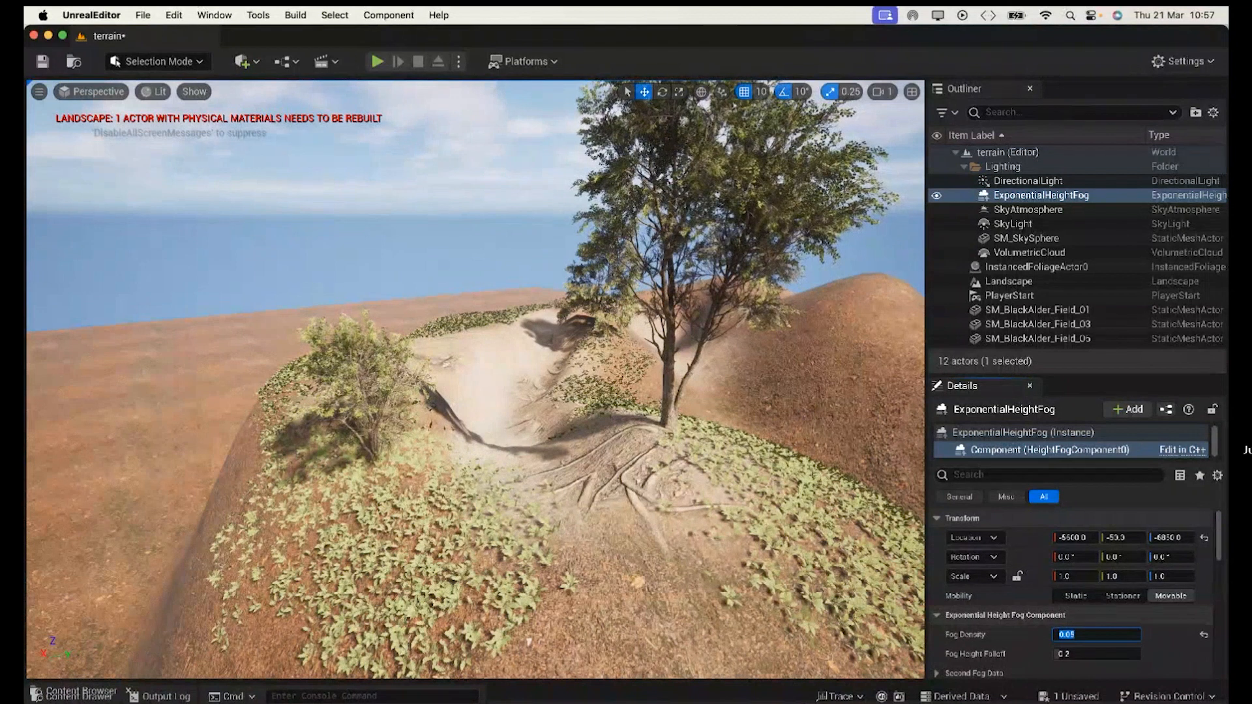
type("1")
key("Return")
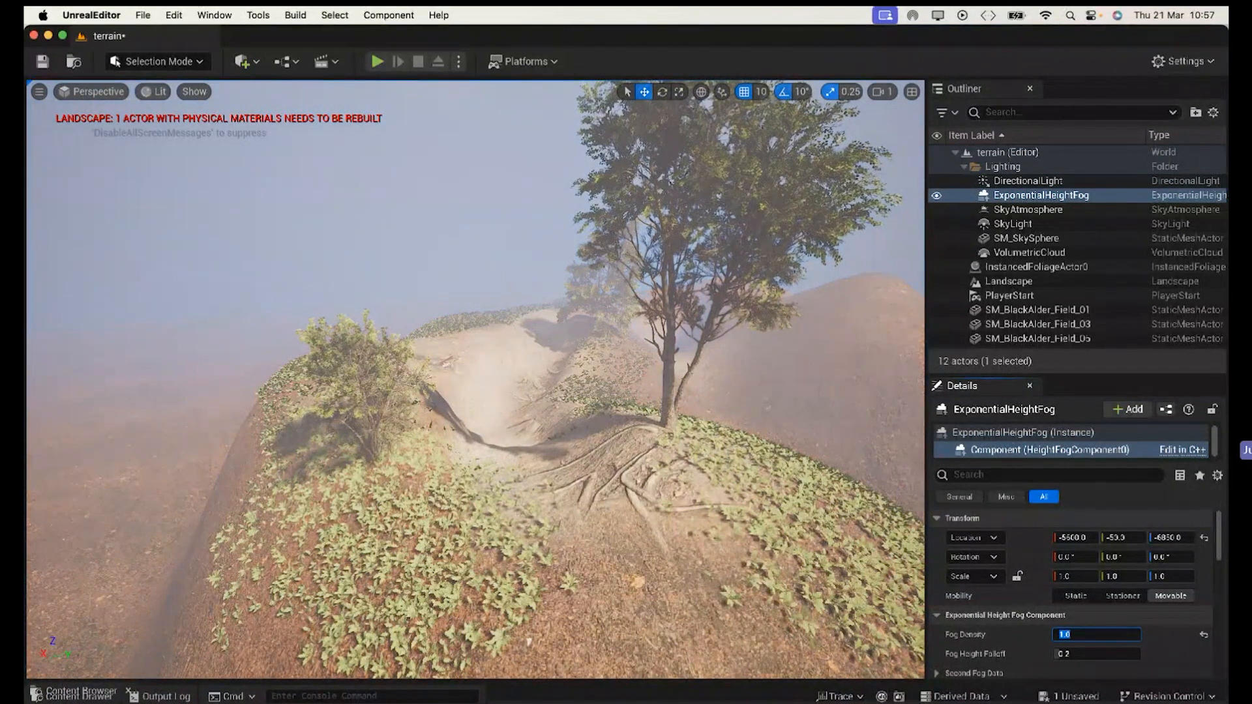
type("0.")
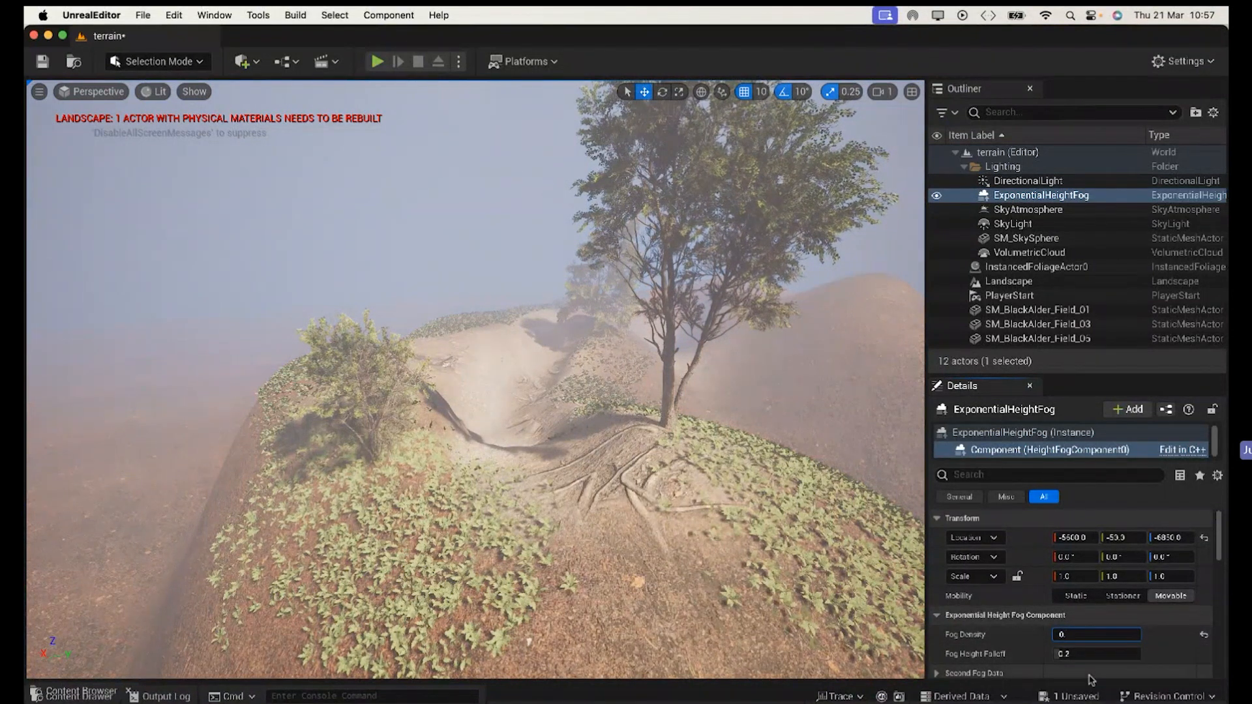
type("5")
key("Return")
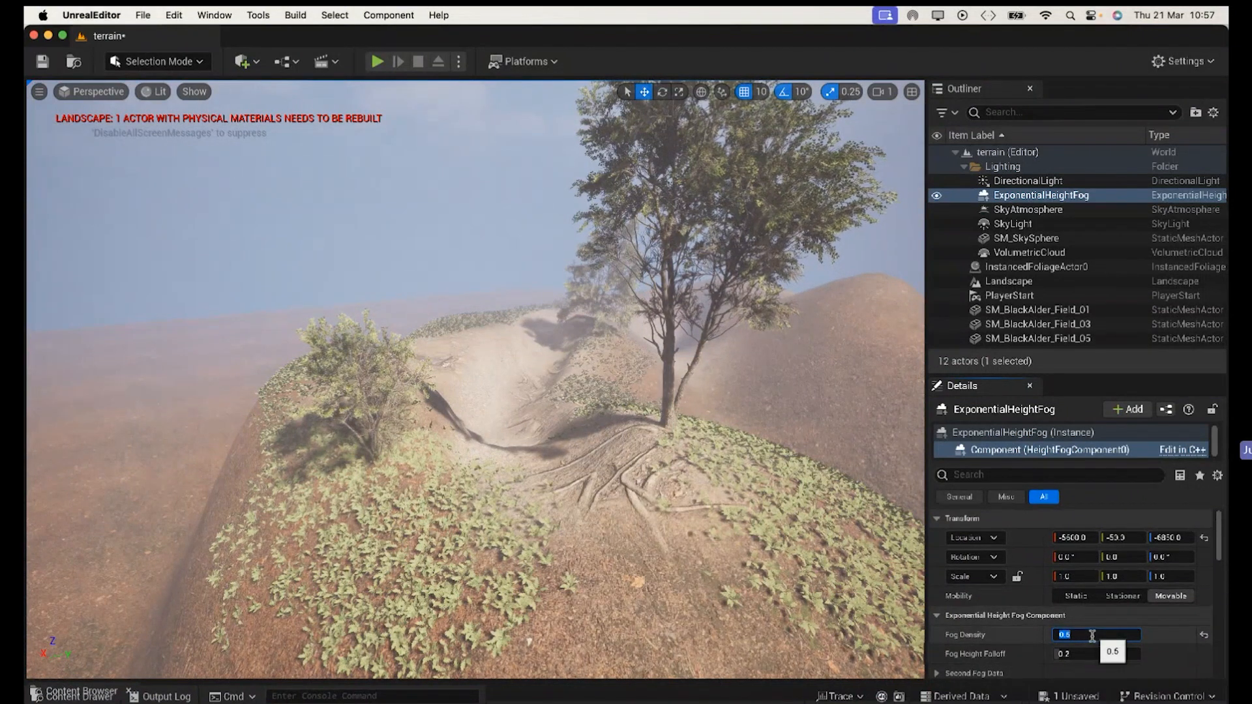
Step: Set the height fog's Fog Density to 0.2 and inspect the haze around the trees on the hill
type("0")
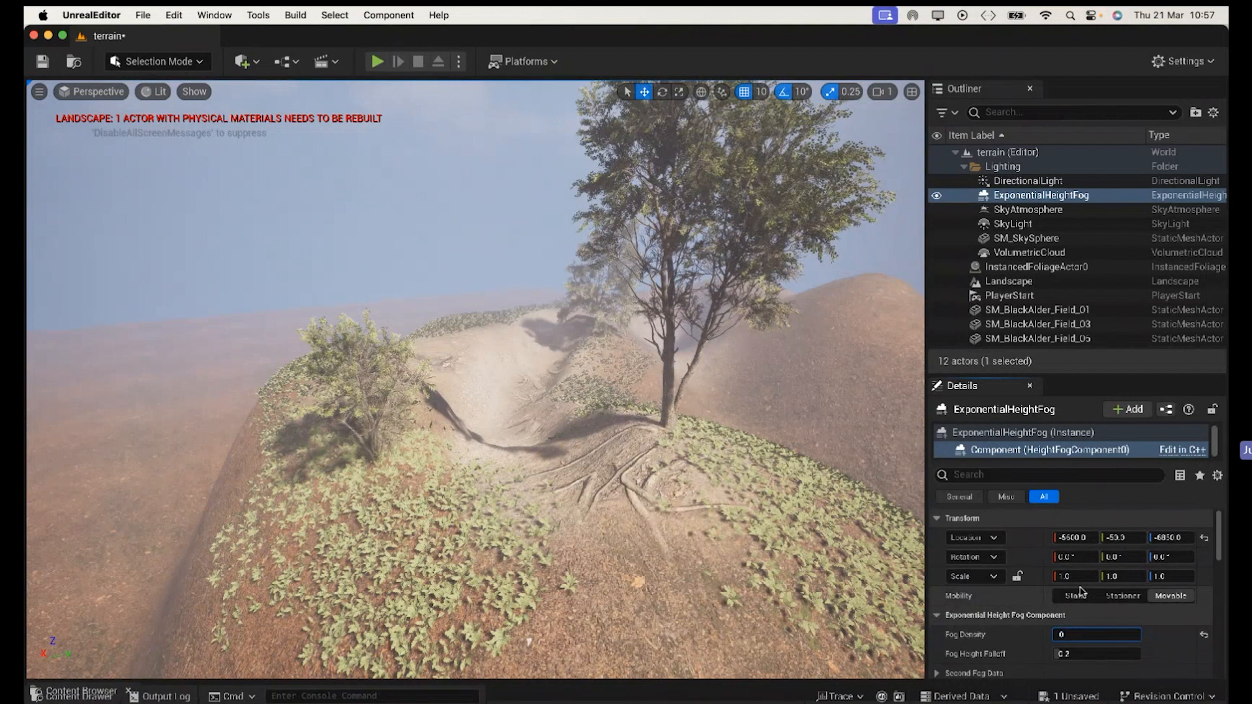
key("Return")
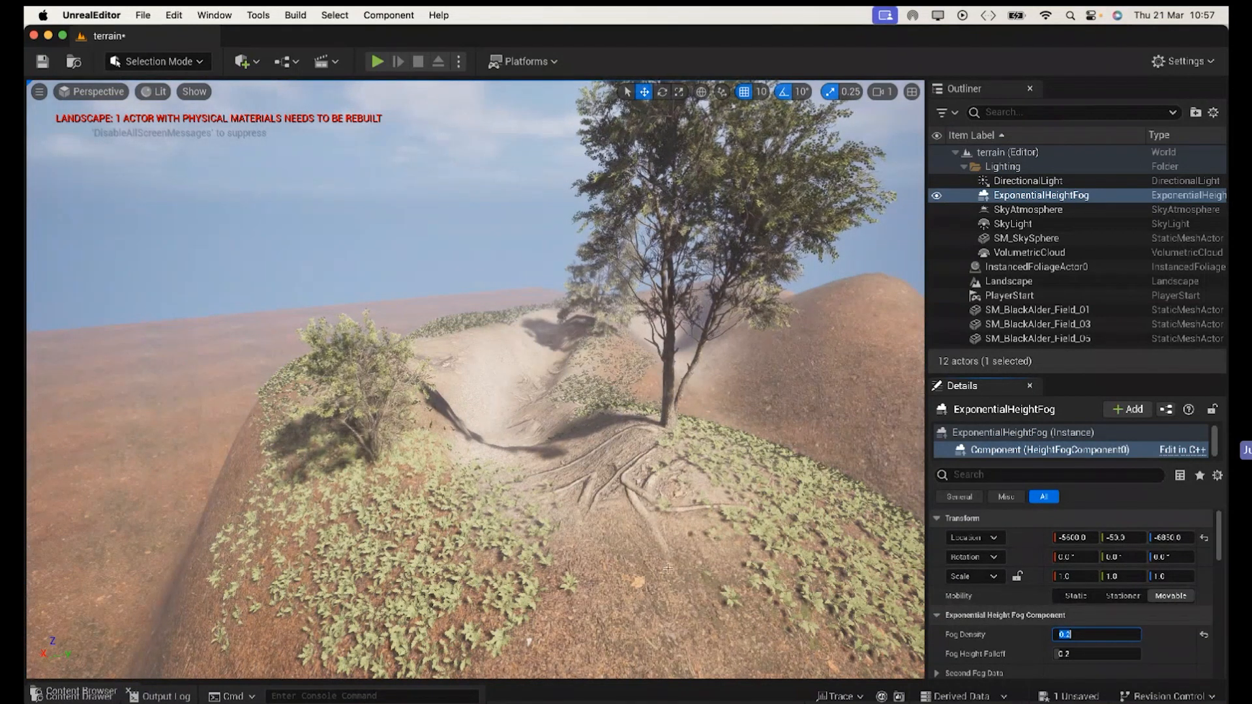
scroll(672, 581, "down", 3)
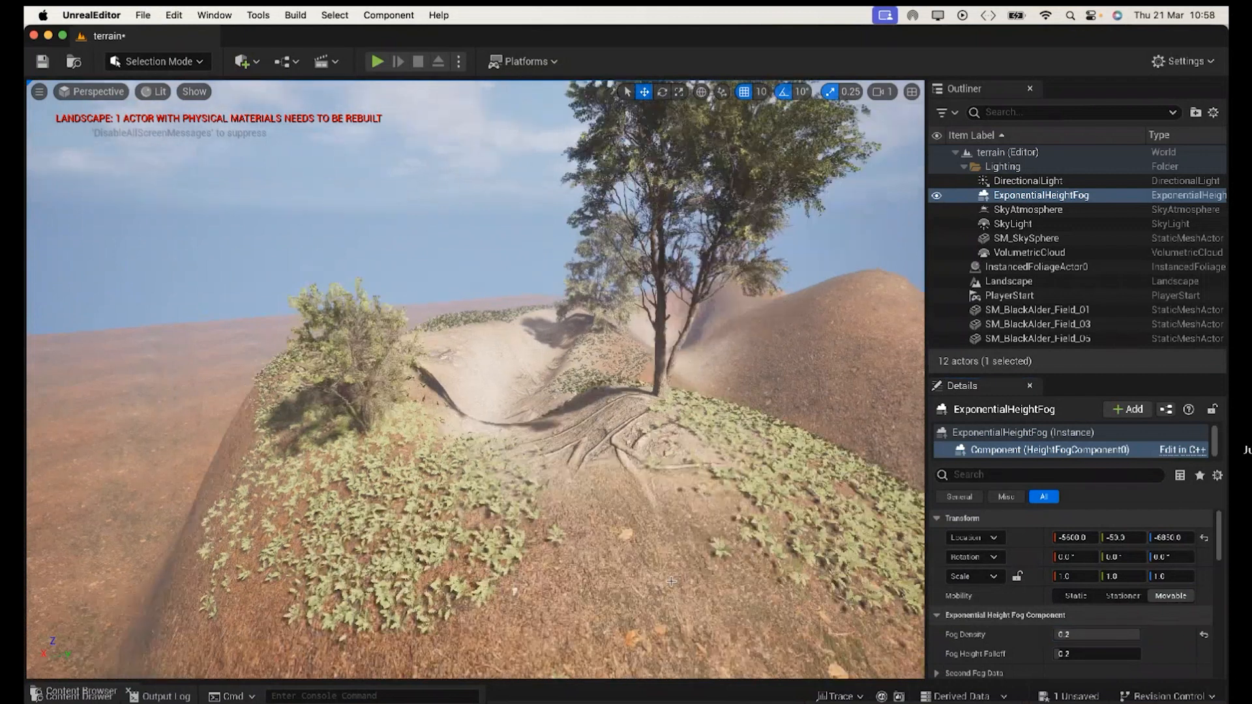
scroll(672, 580, "down", 5)
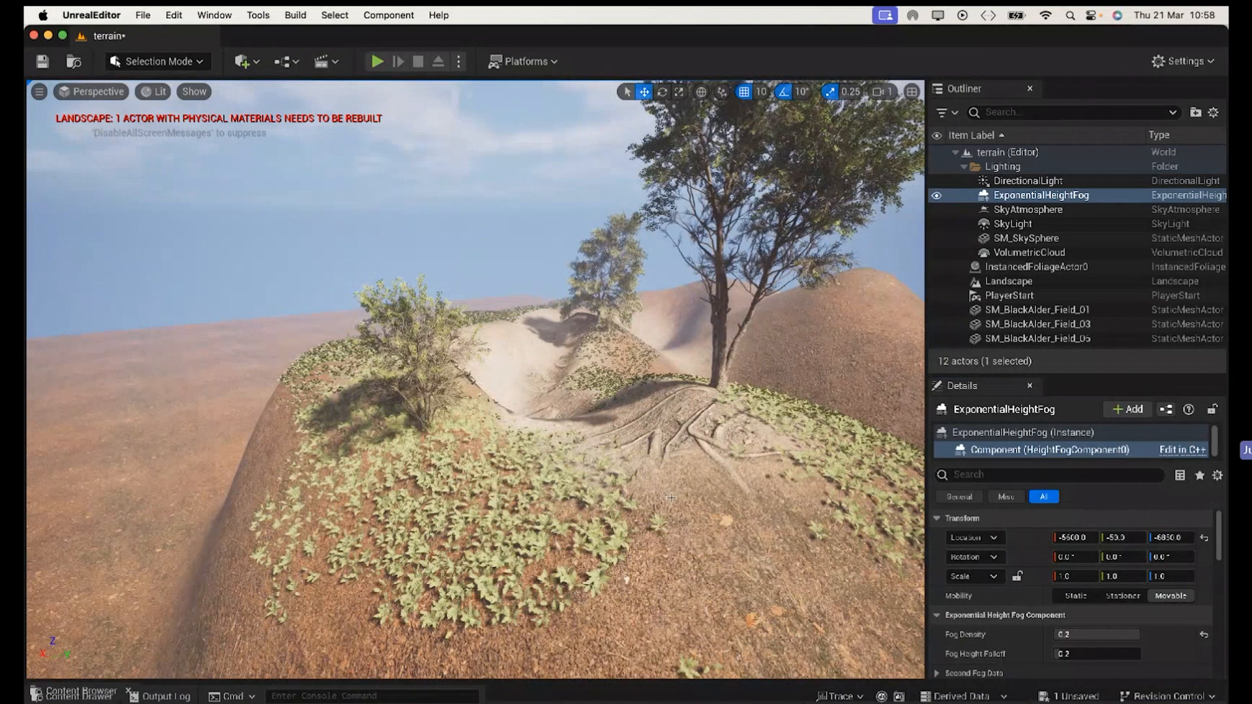
left_click_drag(666, 496, 629, 468, "alt")
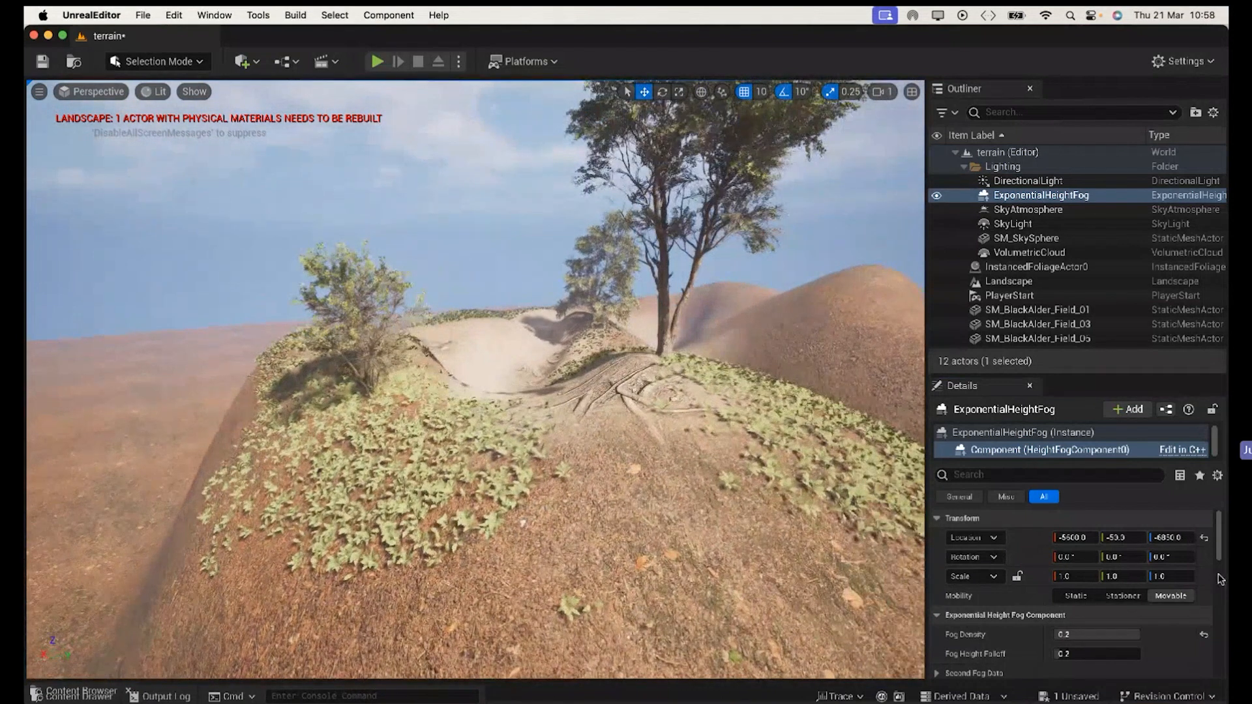
Step: Set the volumetric fog's Scattering Distribution to 0.8768 and its Albedo to pale yellow, sRGB hex FFF5BBFF
left_click_drag(1221, 545, 1221, 562)
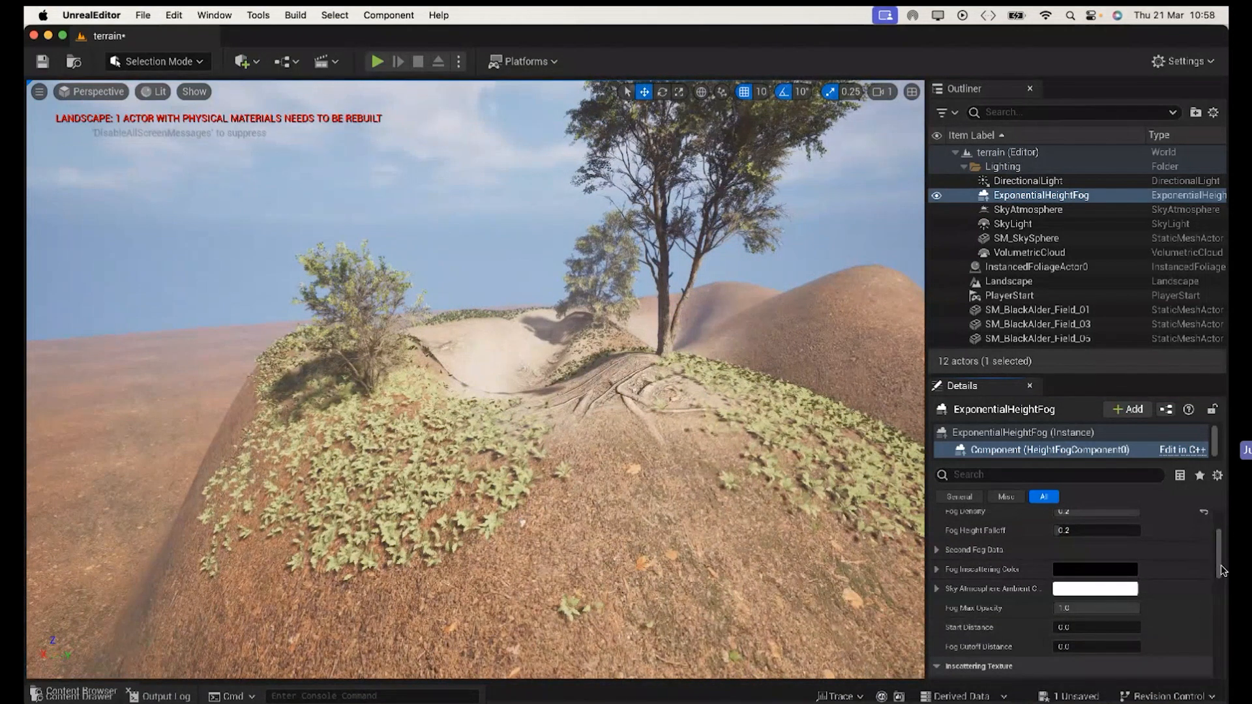
left_click_drag(1221, 571, 1222, 616)
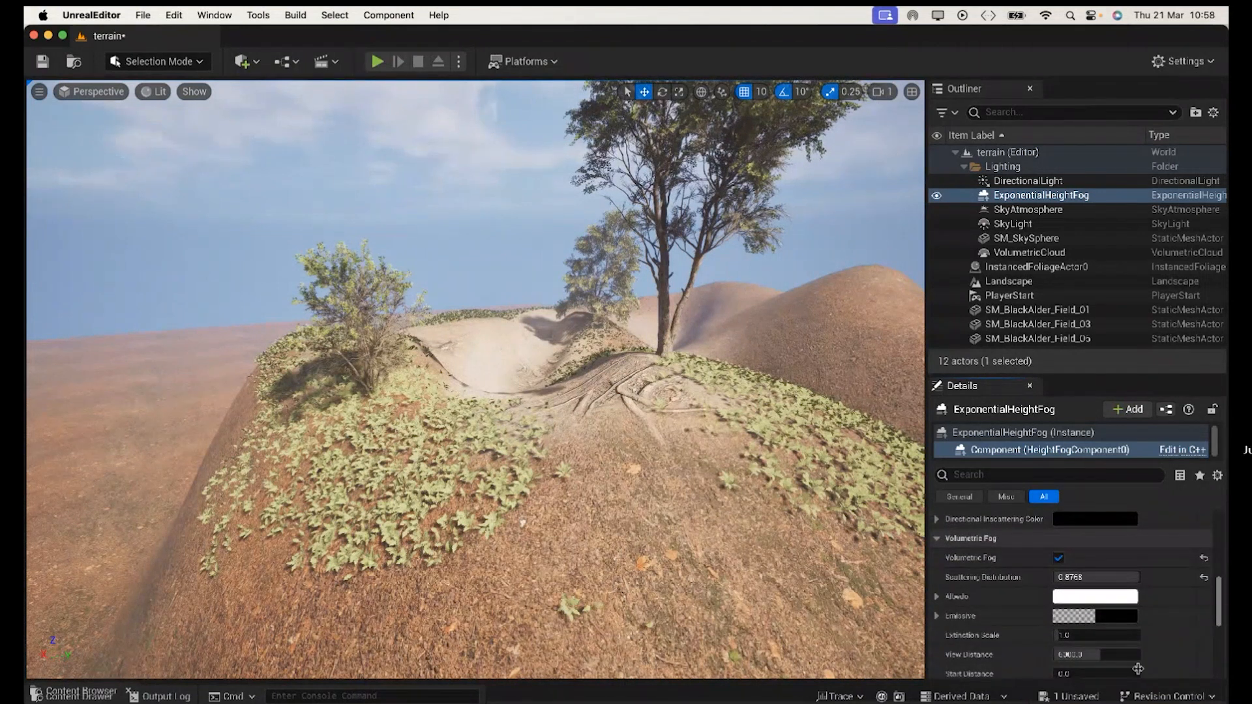
left_click(1070, 597)
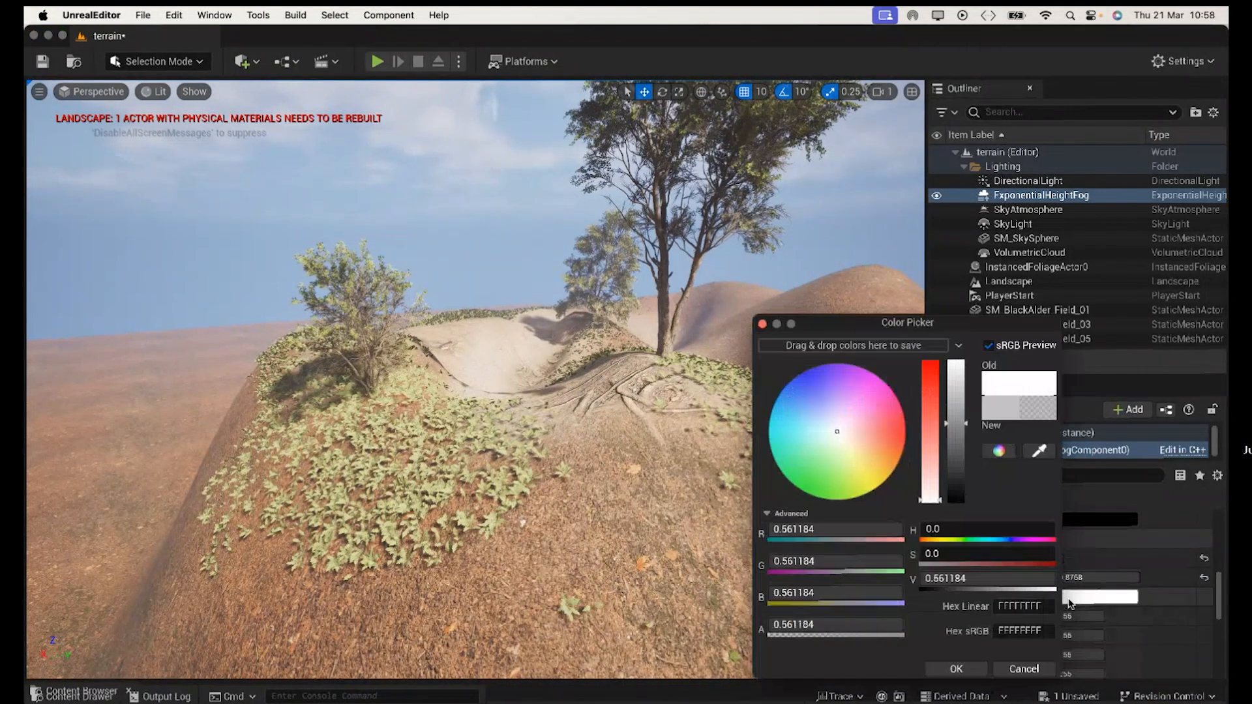
left_click(861, 464)
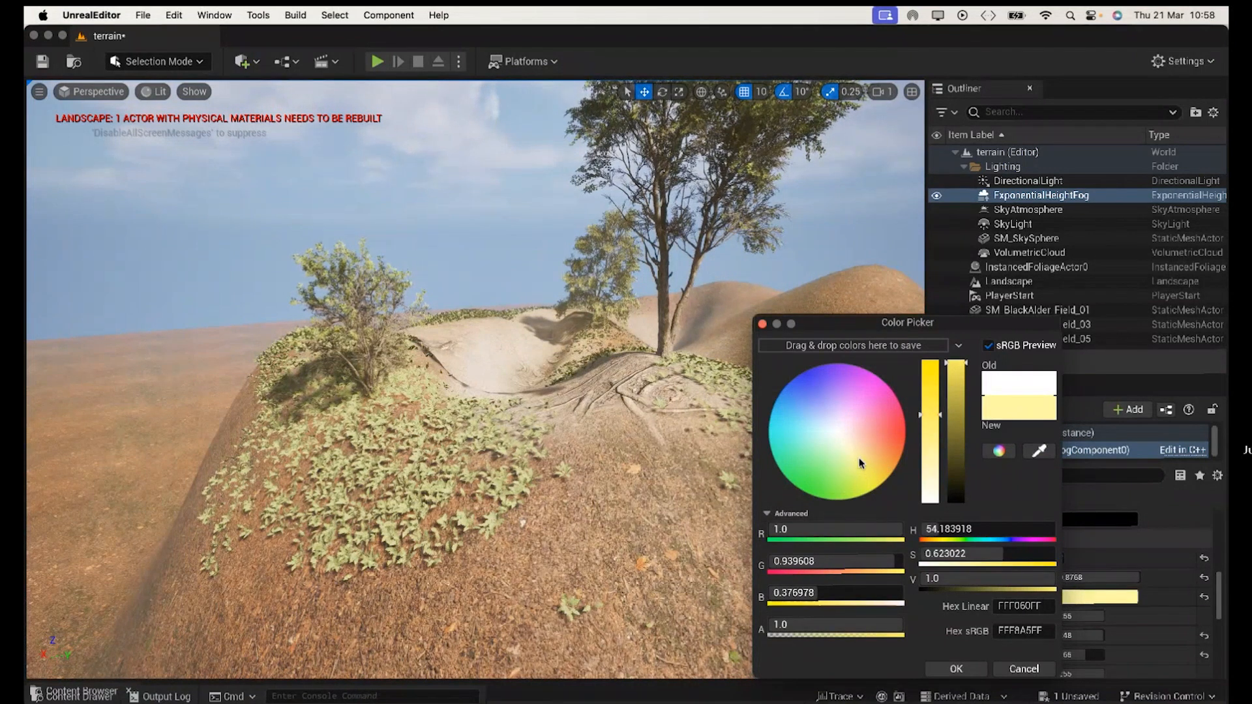
left_click(857, 459)
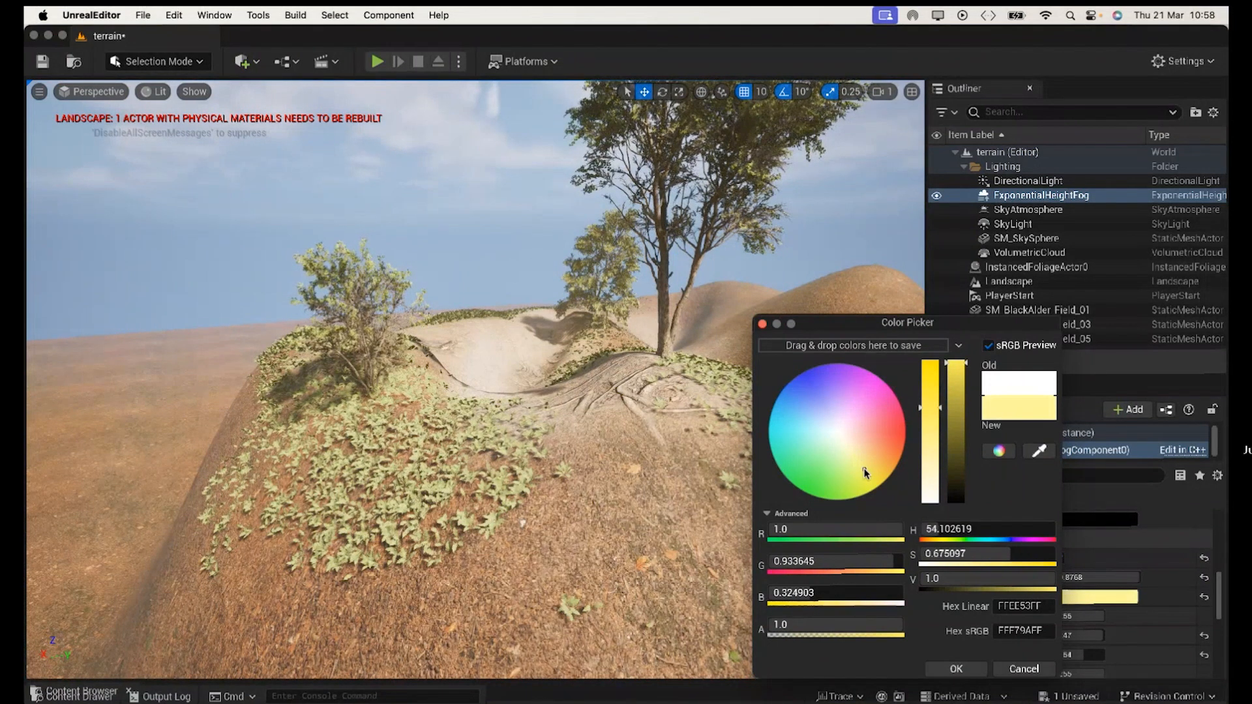
left_click(876, 387)
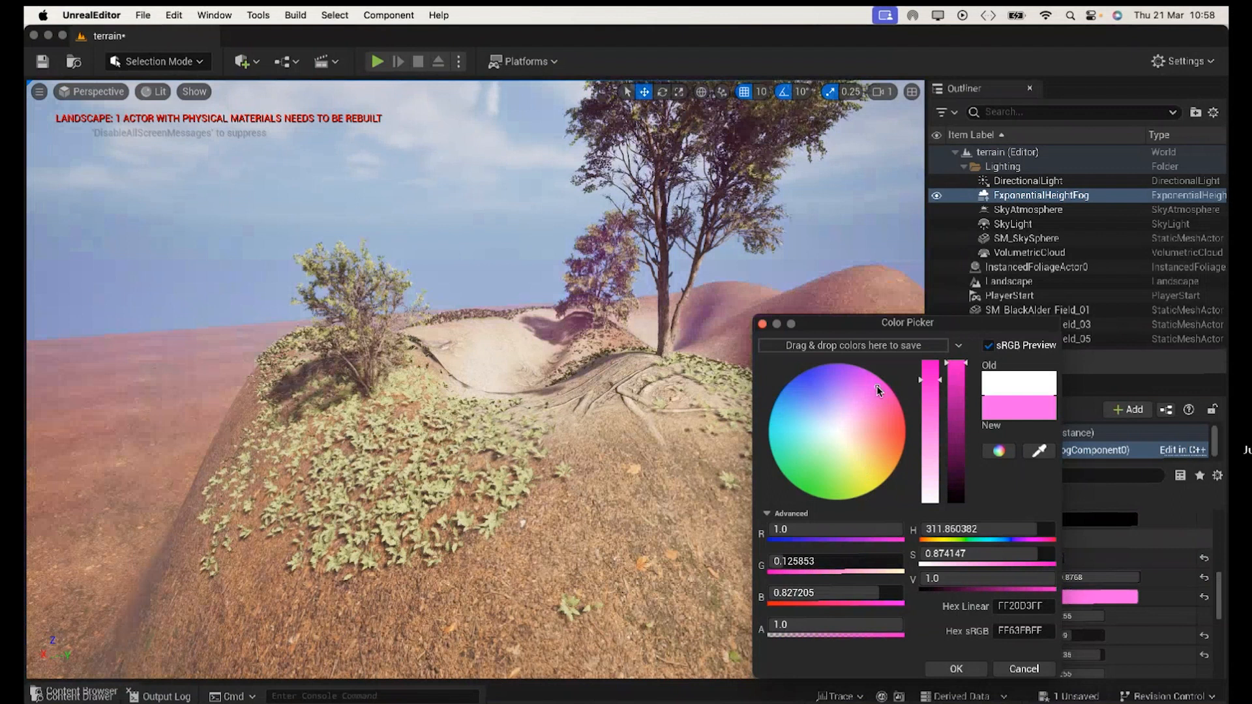
left_click(859, 456)
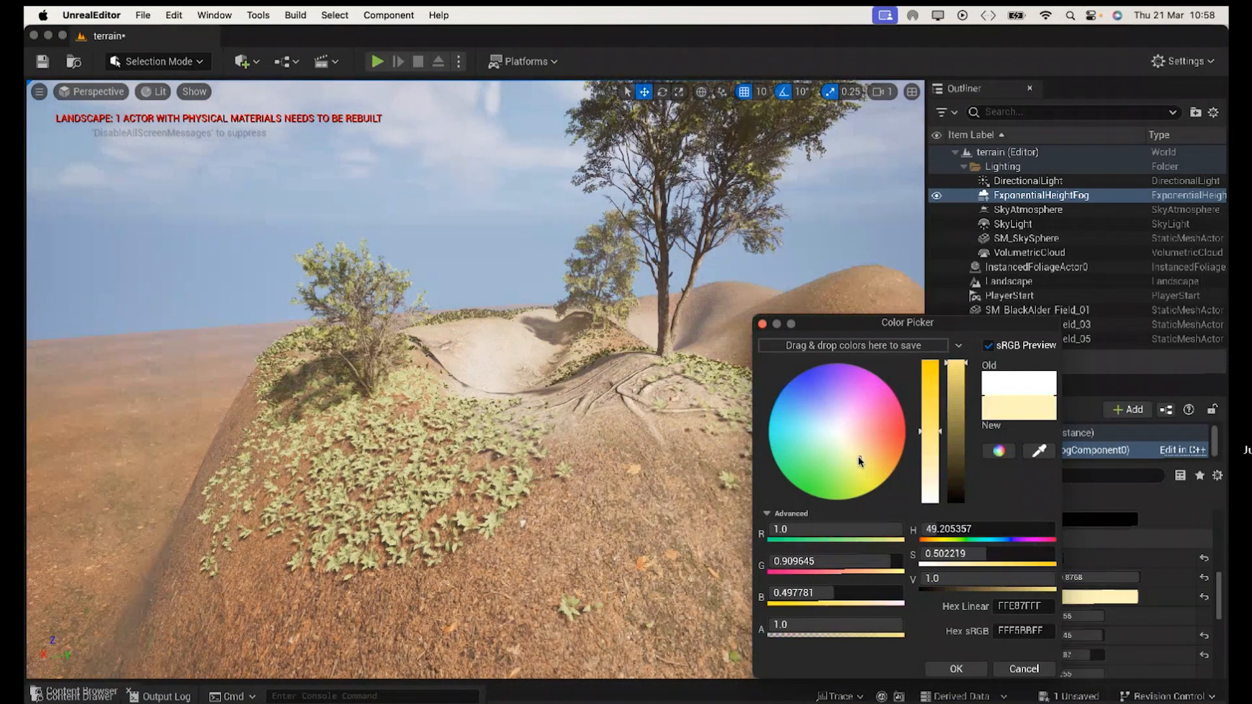
left_click(978, 669)
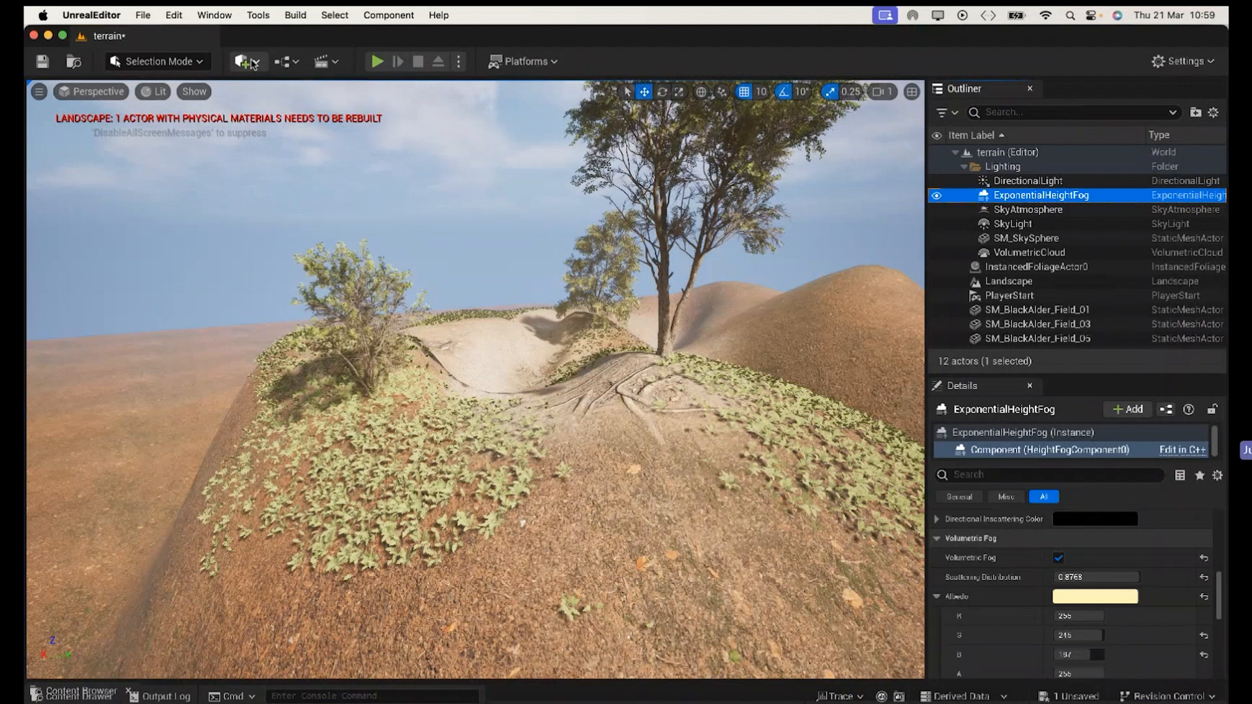
Step: Add a Cine Camera Actor to the level and pilot it in the viewport
left_click(252, 63)
mouse_move(296, 215)
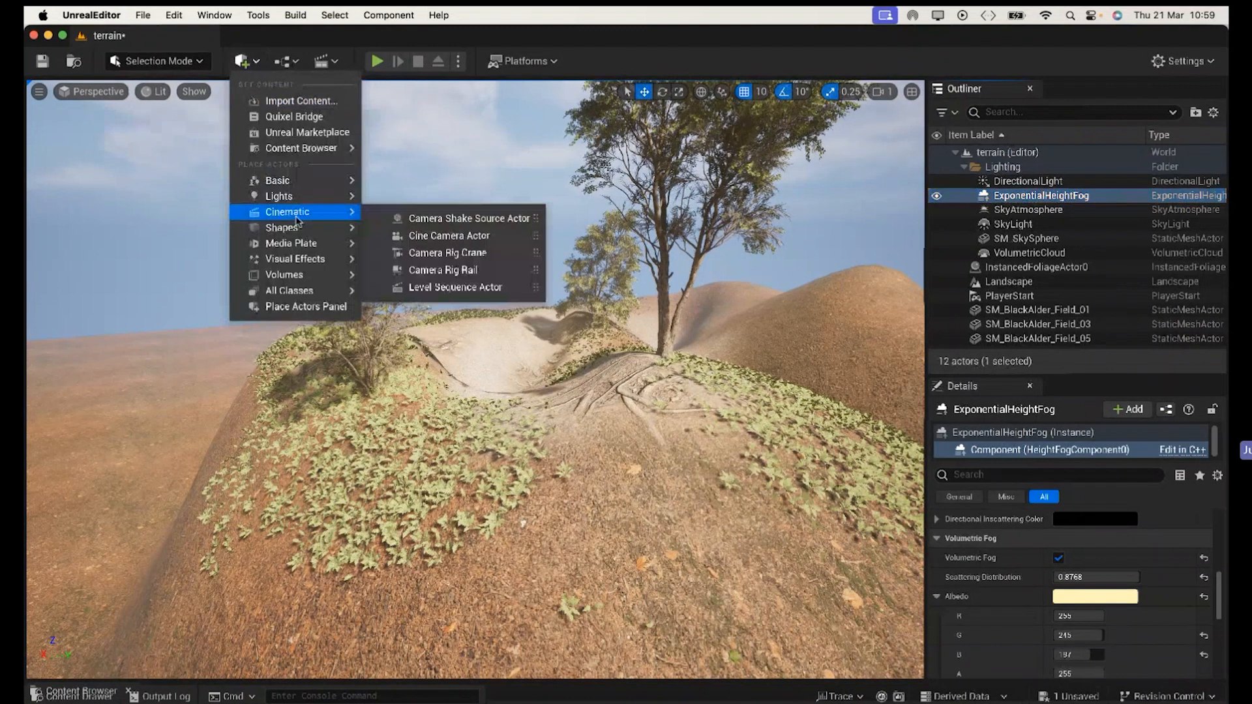
left_click(454, 236)
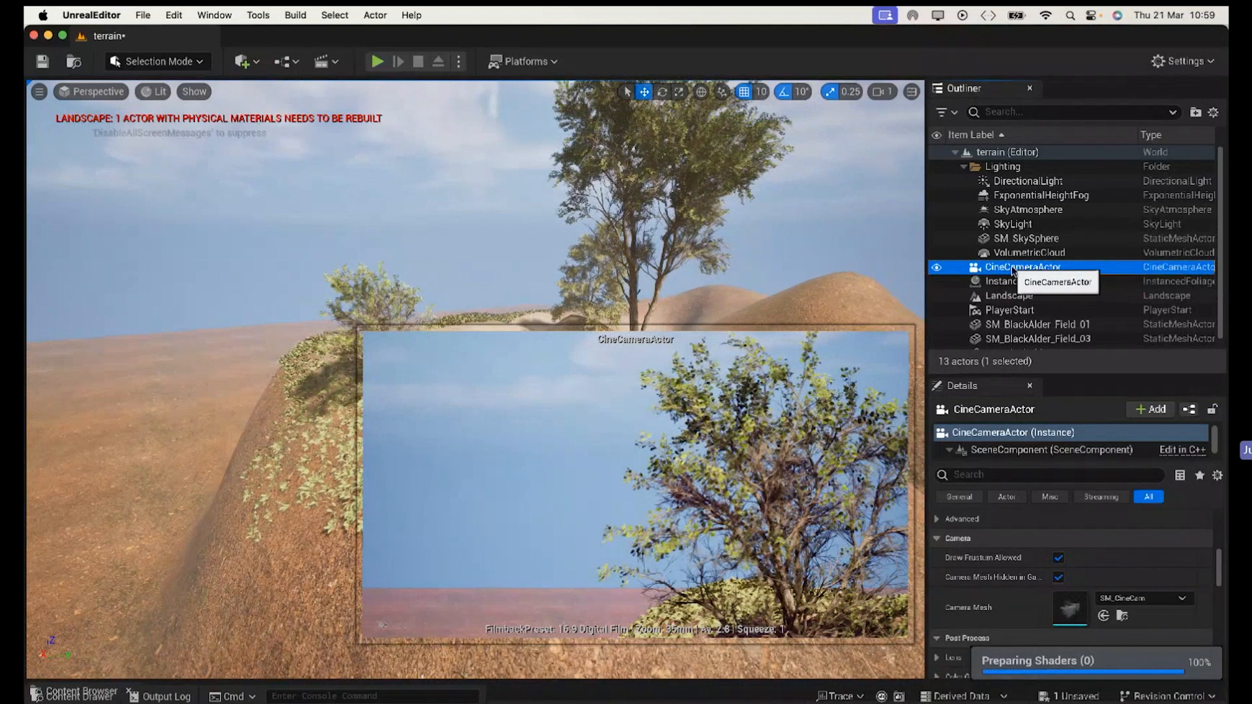
right_click(1012, 269)
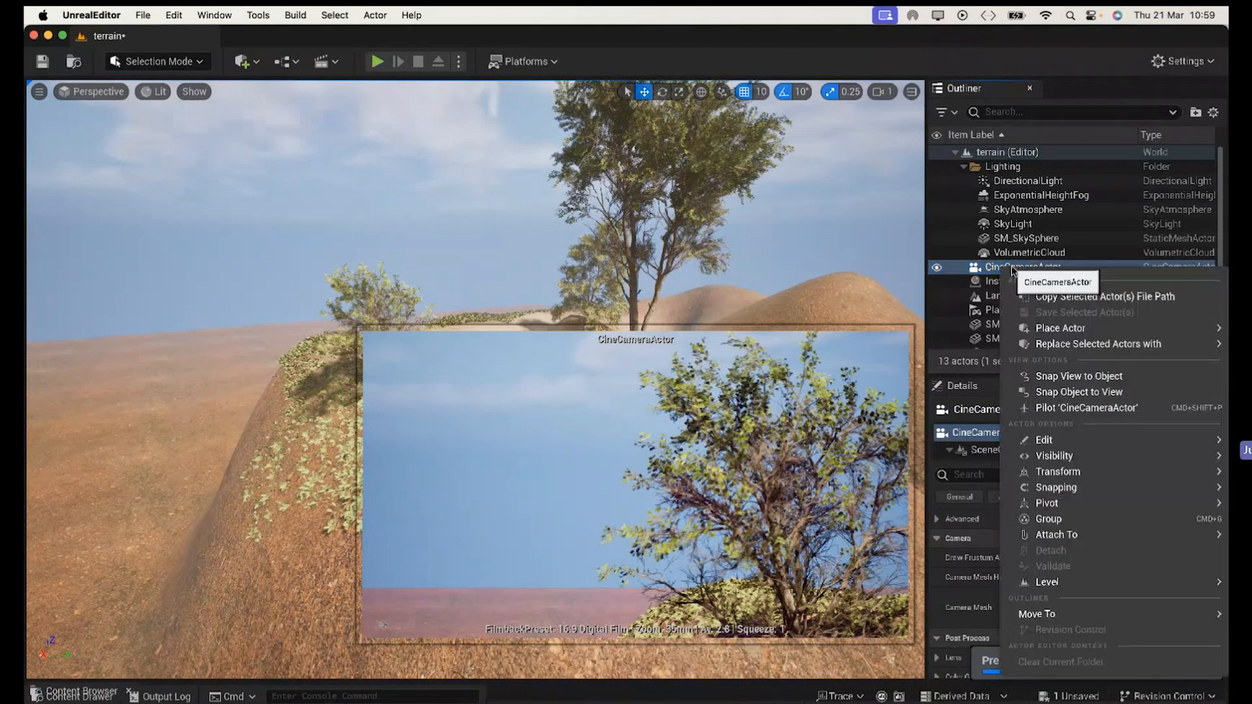
left_click(1064, 409)
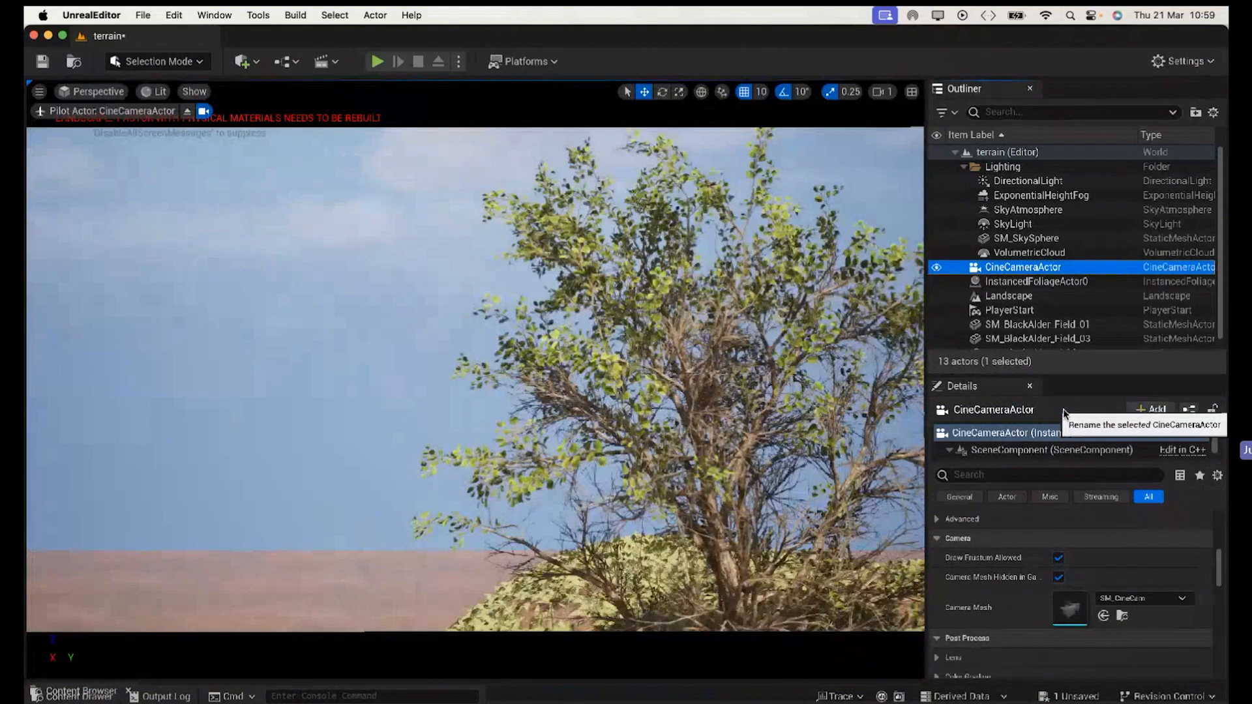
Step: Position the piloted cine camera to frame the fern-covered hill, sandy hollow and all three alder trees against the sky
scroll(681, 481, "down", 4)
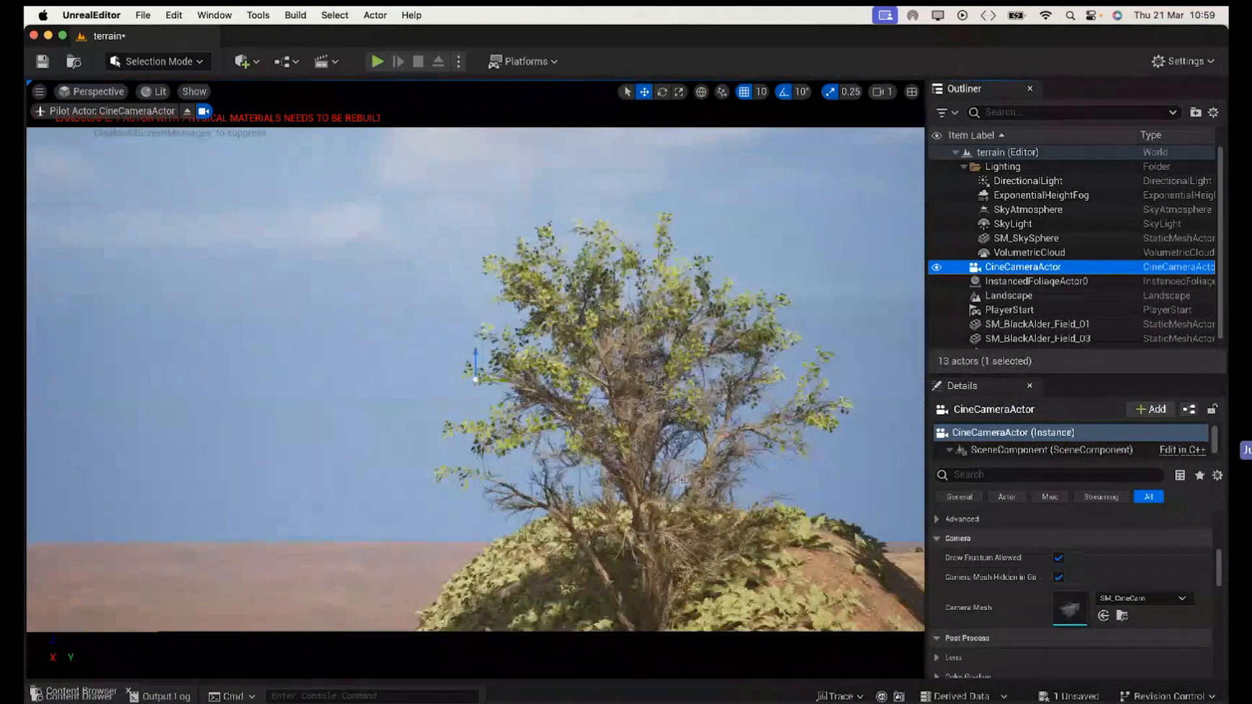
scroll(681, 481, "up", 2)
right_click_drag(681, 481, 582, 484)
scroll(598, 398, "down", 10)
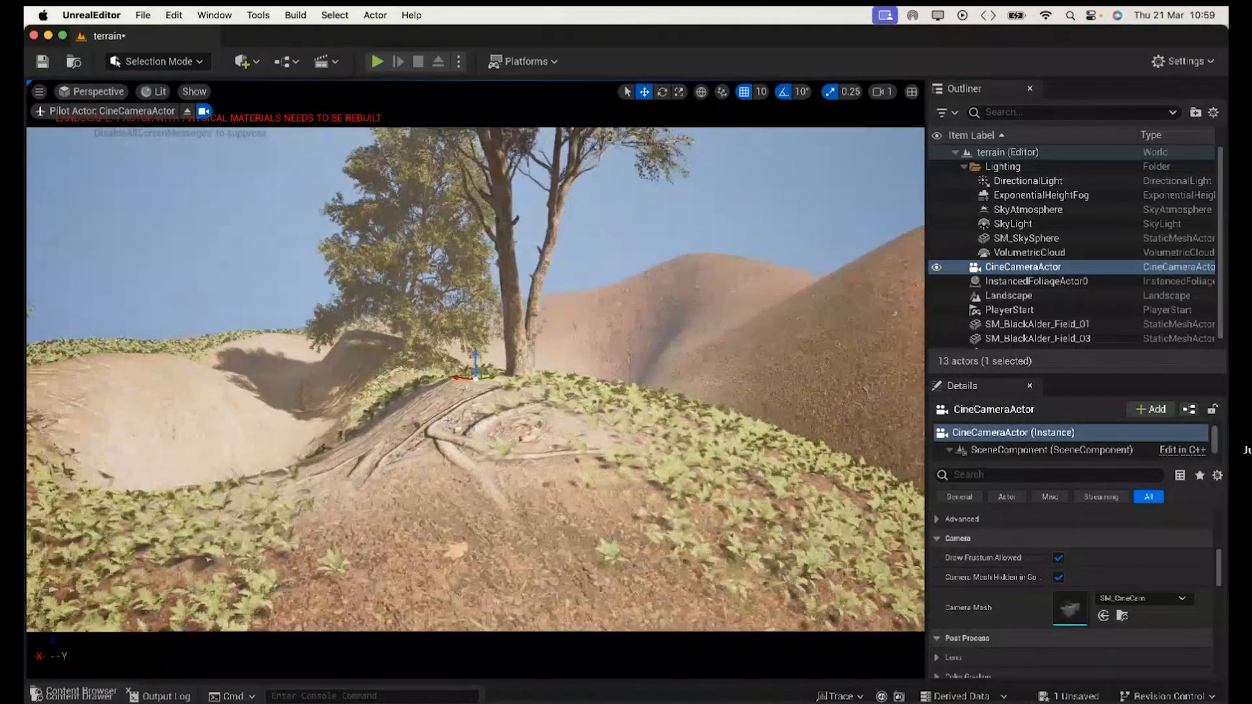
right_click_drag(595, 407, 595, 406)
scroll(596, 407, "down", 1)
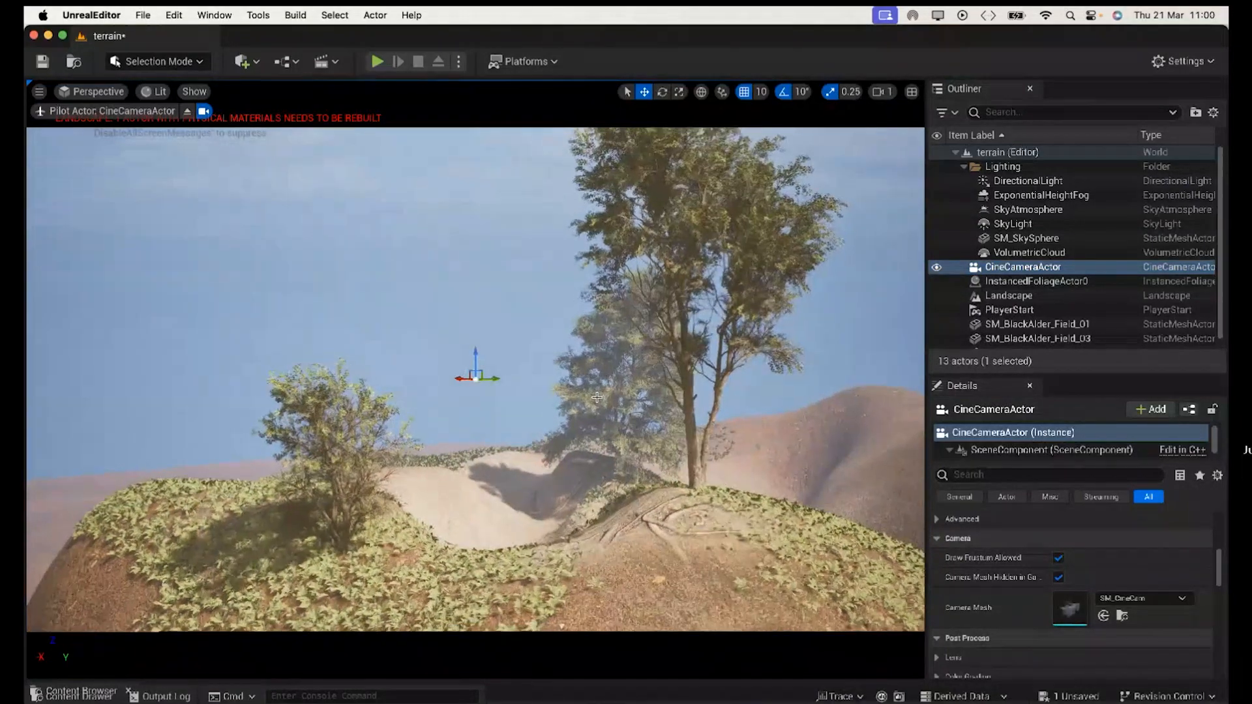
scroll(596, 407, "up", 4)
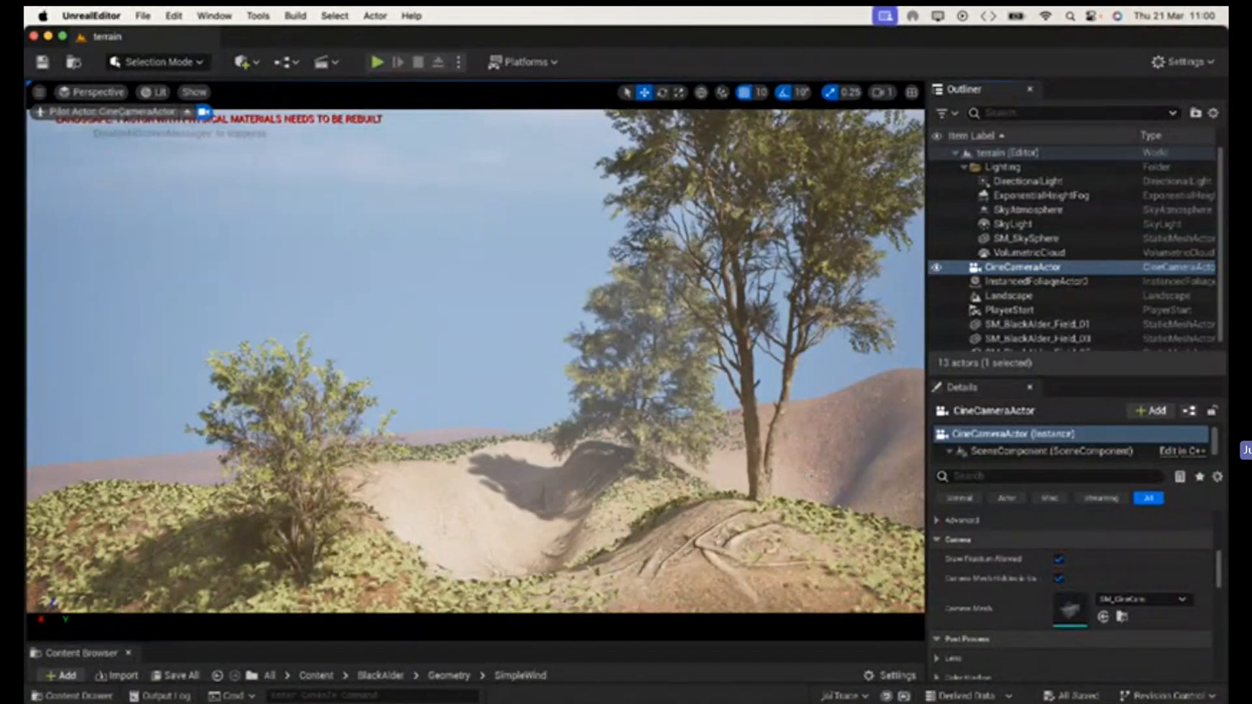
Step: Capture a high resolution screenshot of the piloted camera view with a Screenshot Size Multiplier of 2
left_click(39, 93)
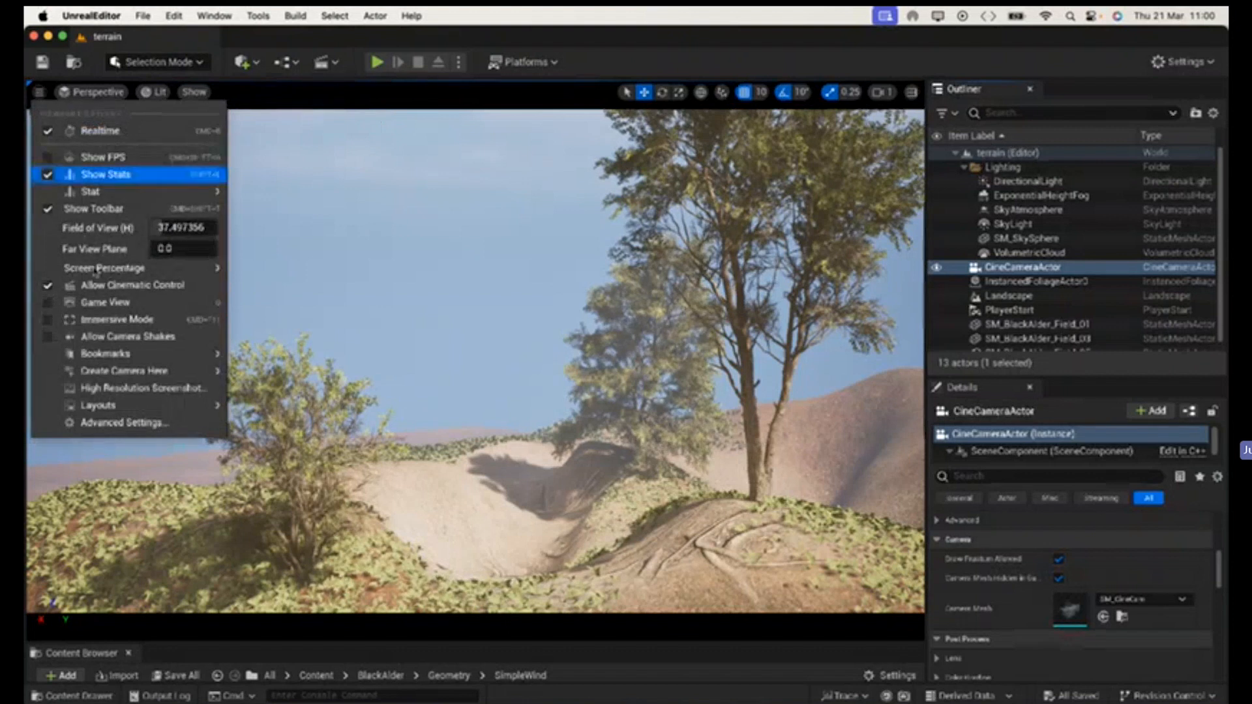
left_click(137, 390)
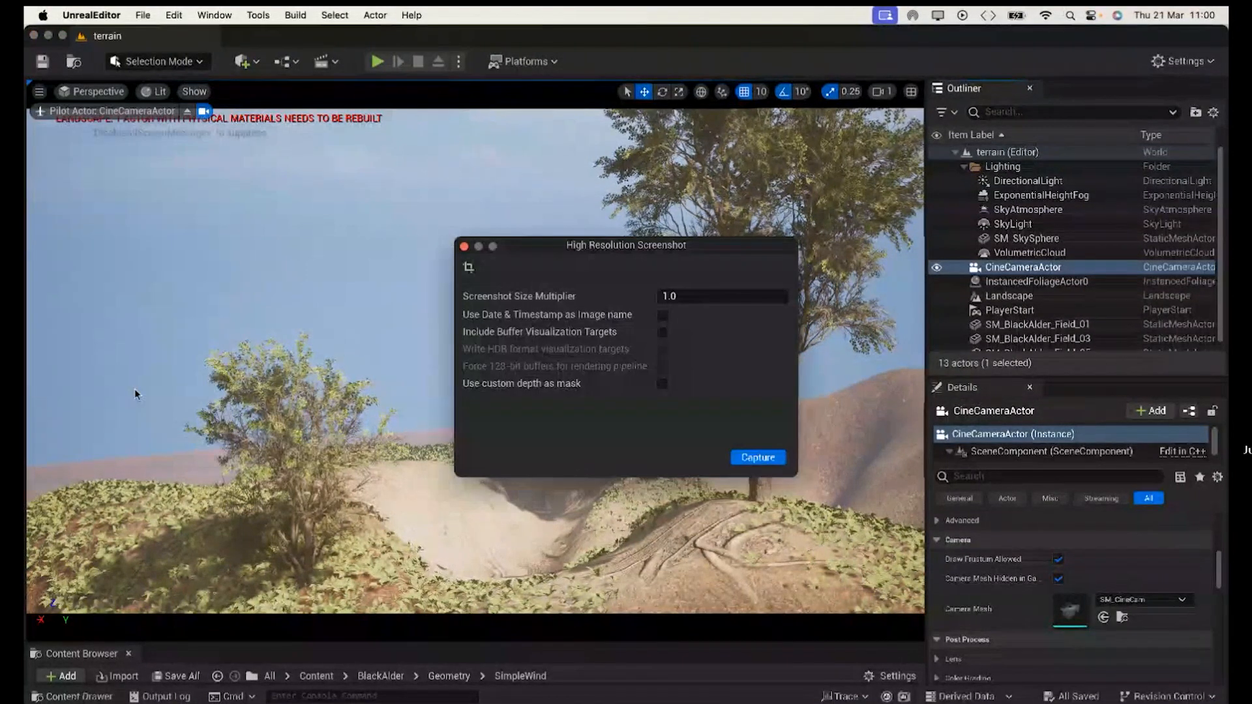
left_click(686, 297)
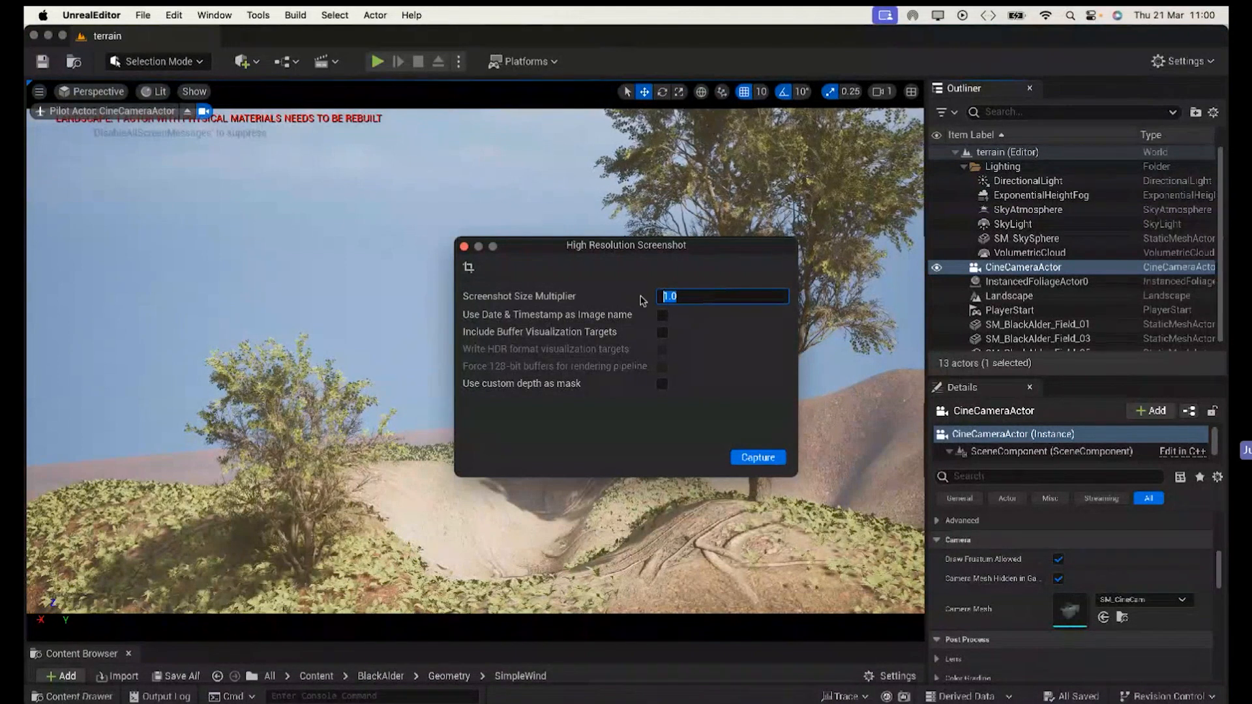
type("2")
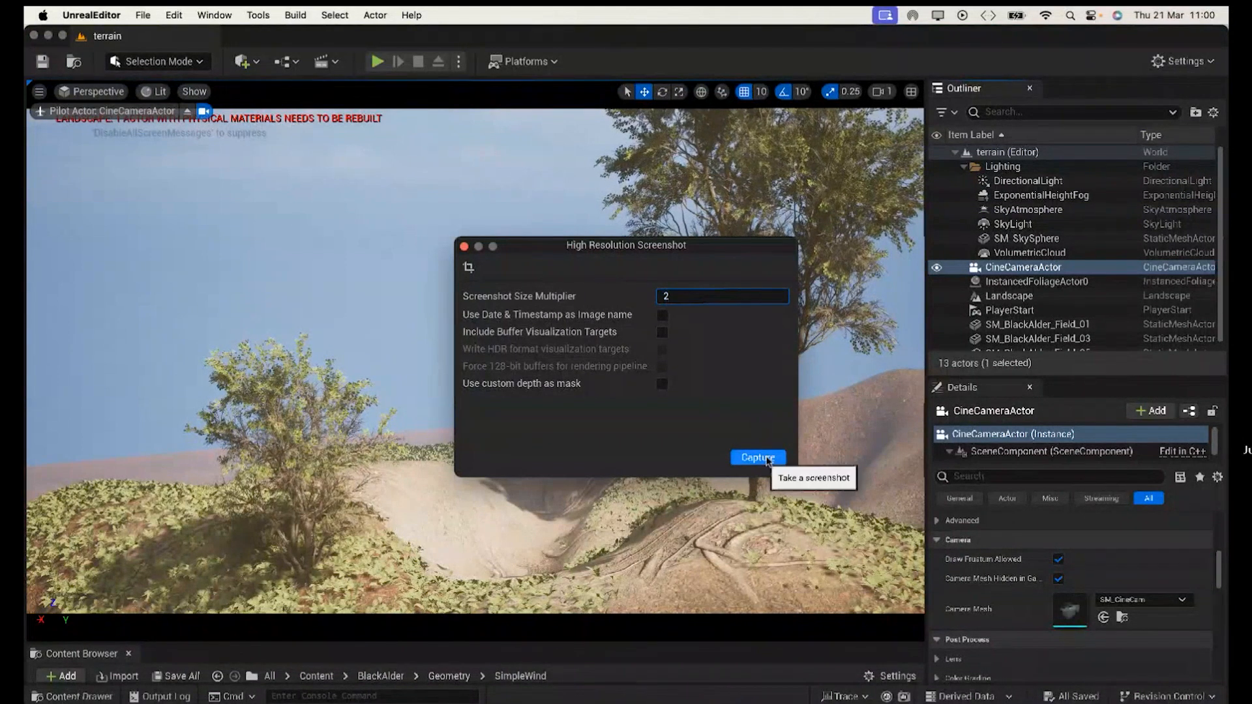
left_click(758, 458)
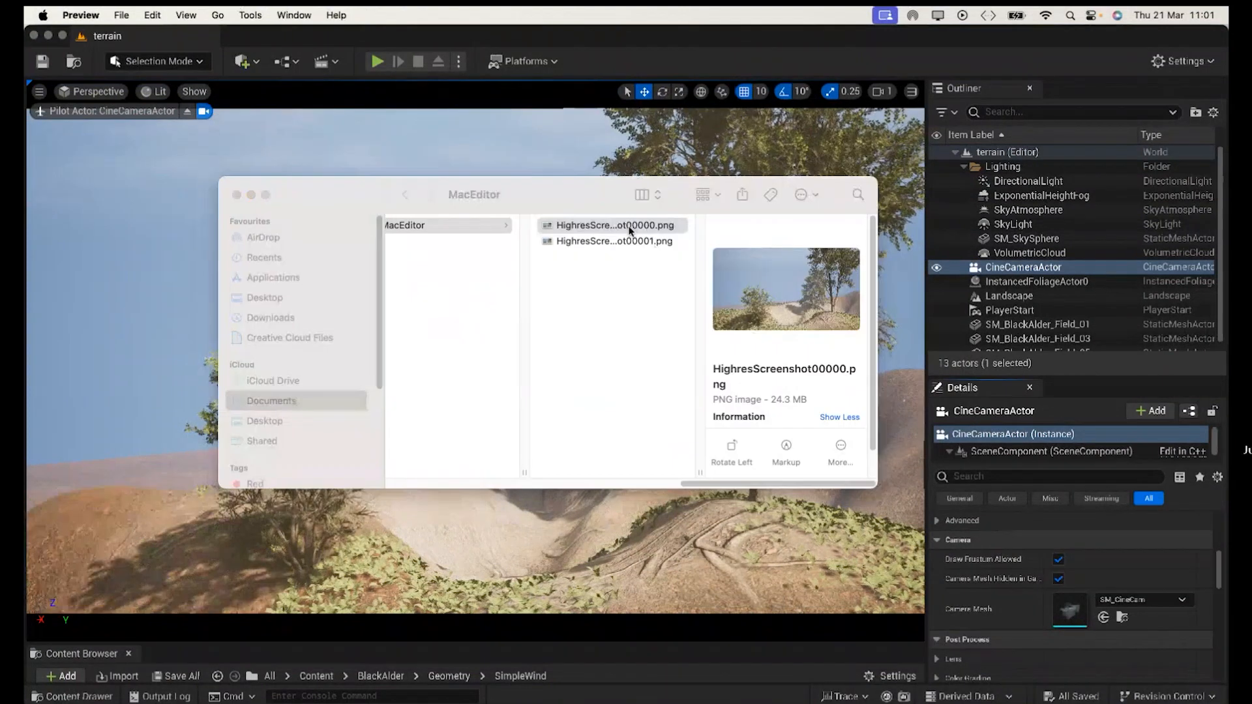
Step: View HighresScreenshot00000.png at full size, and close the image, its folder and the High Resolution Screenshot dialog
key("Return")
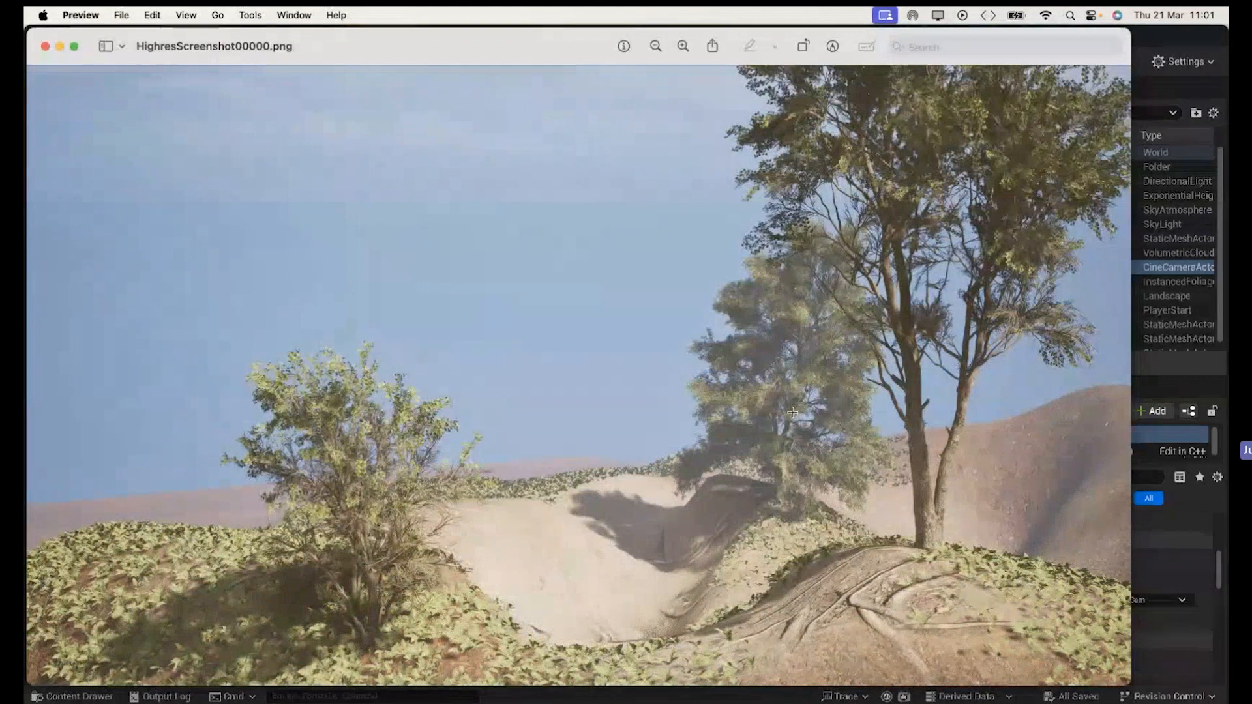
left_click(45, 47)
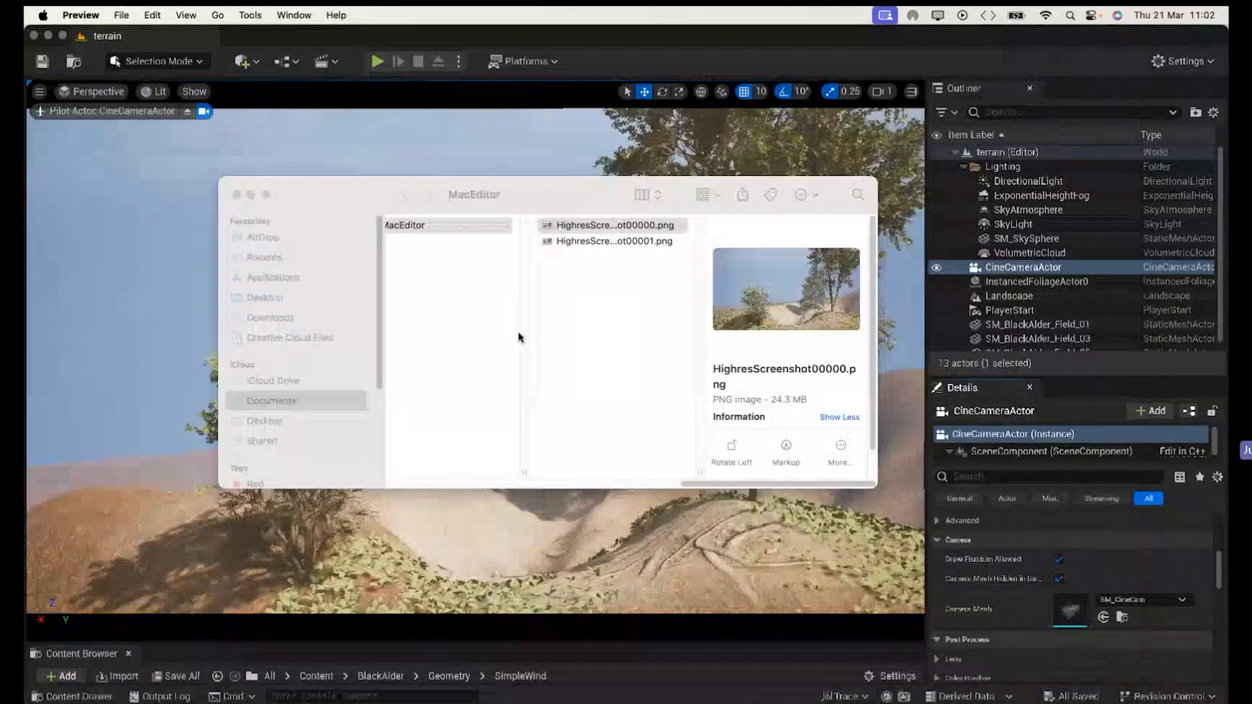
left_click(236, 194)
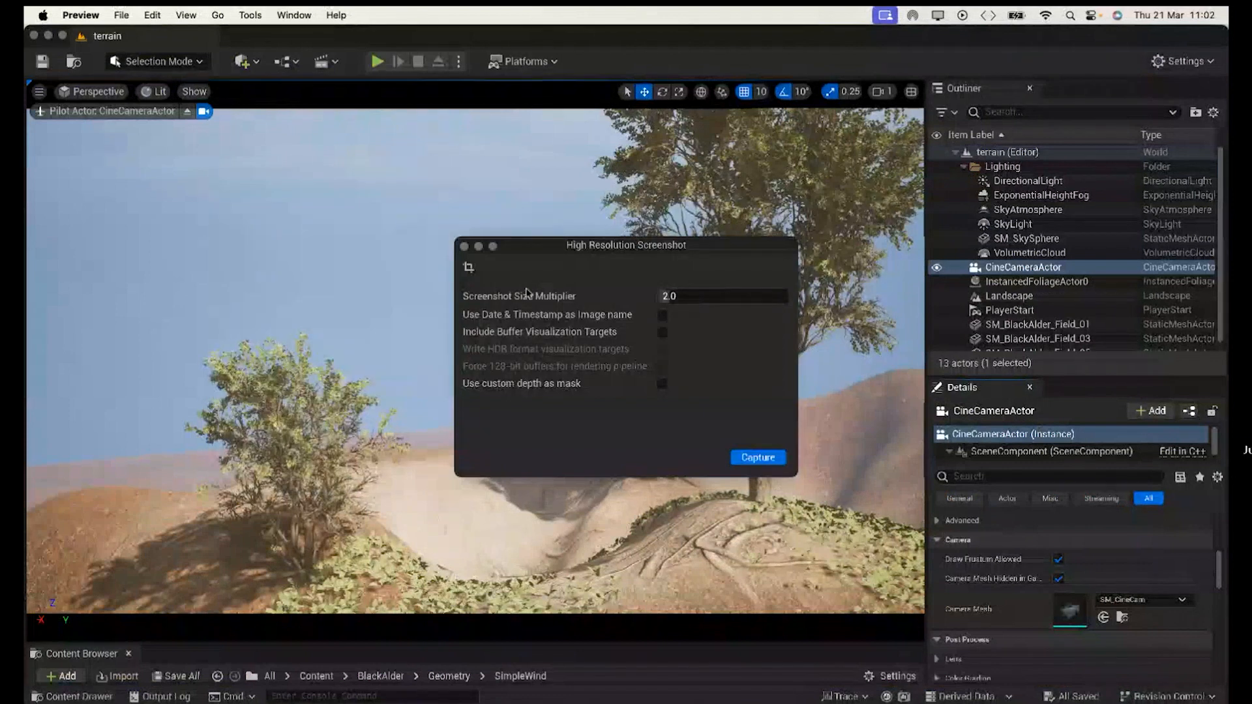
left_click(464, 247)
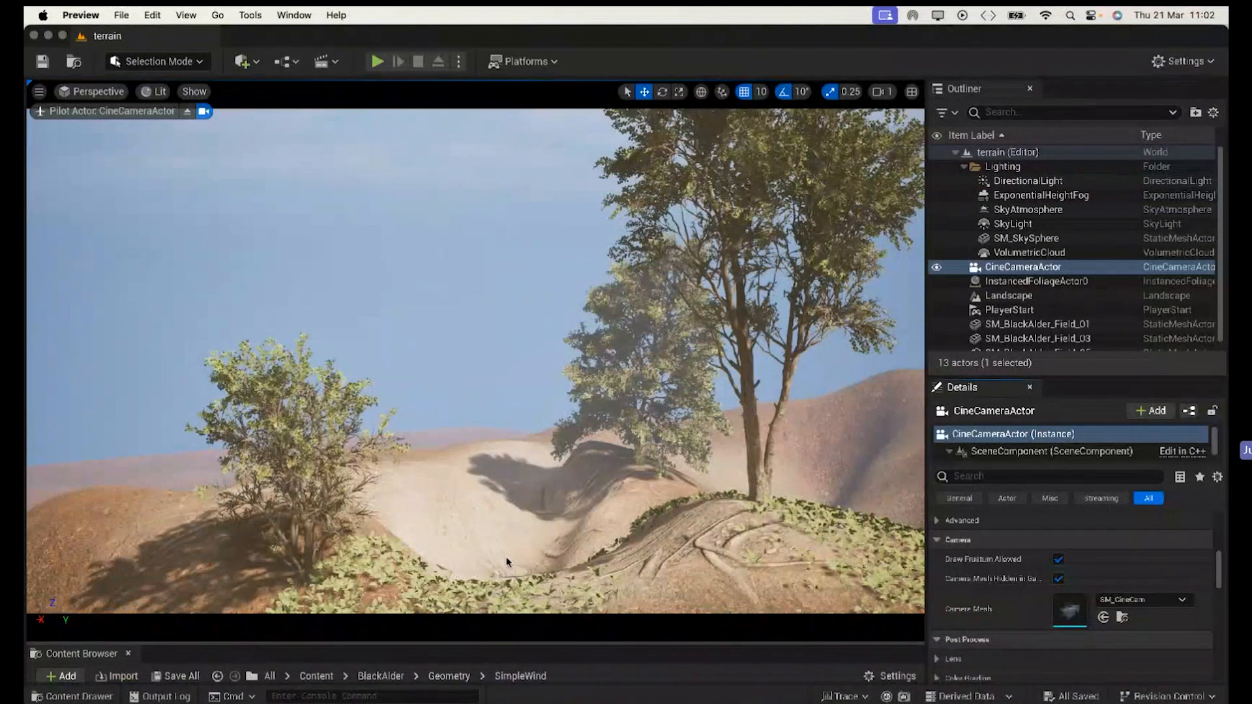
Step: Reframe the piloted cine camera on the ferny hill, sandy hollow and three alder trees, and deselect the camera
left_click(436, 497)
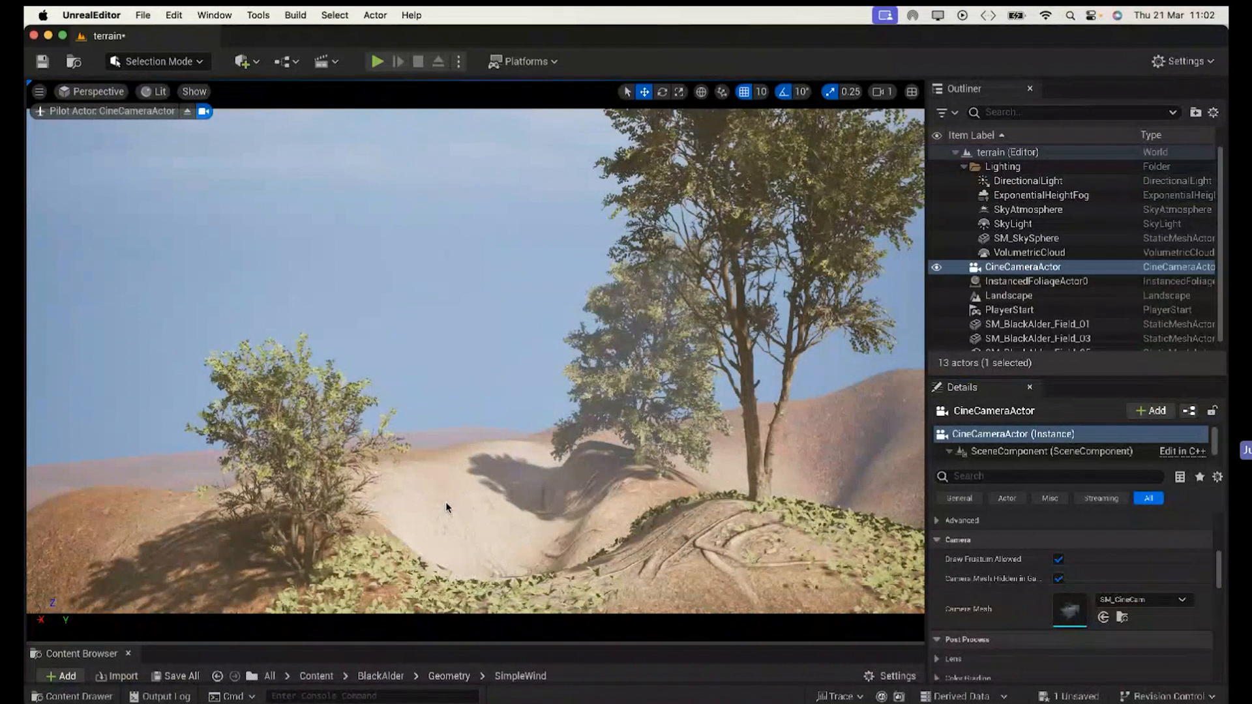
right_click_drag(445, 502, 445, 502)
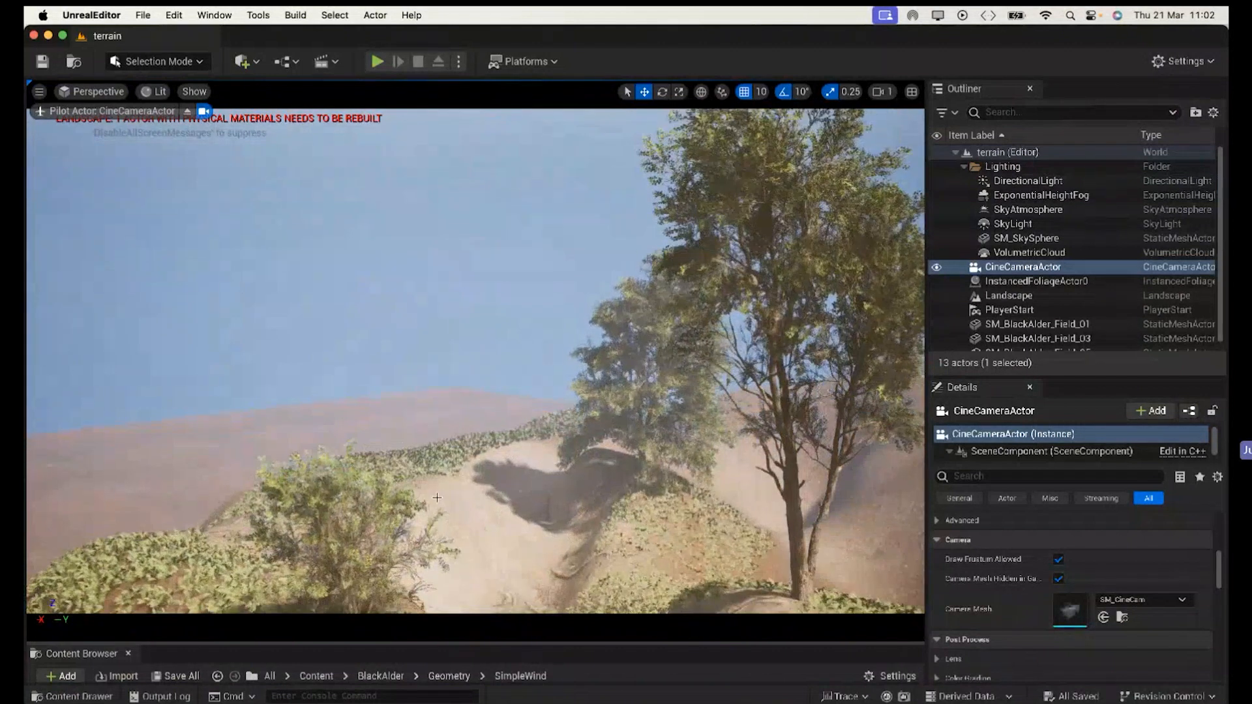
right_click_drag(524, 530, 533, 489)
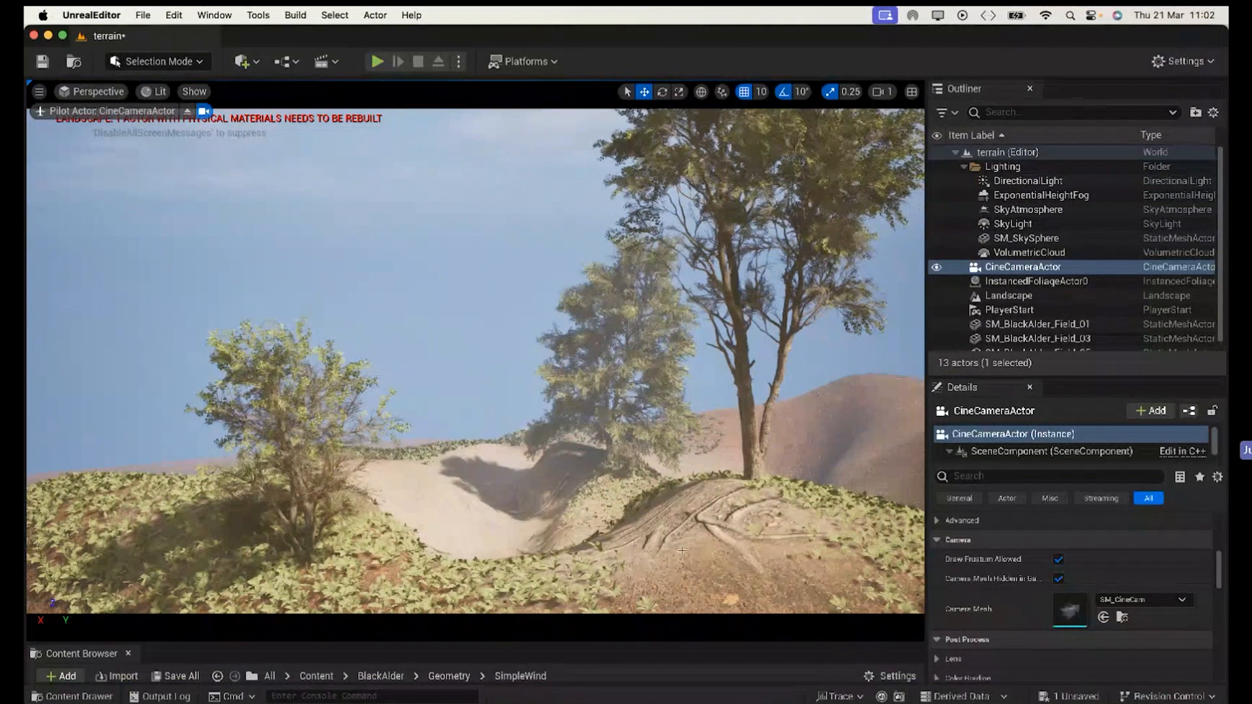
key("Escape")
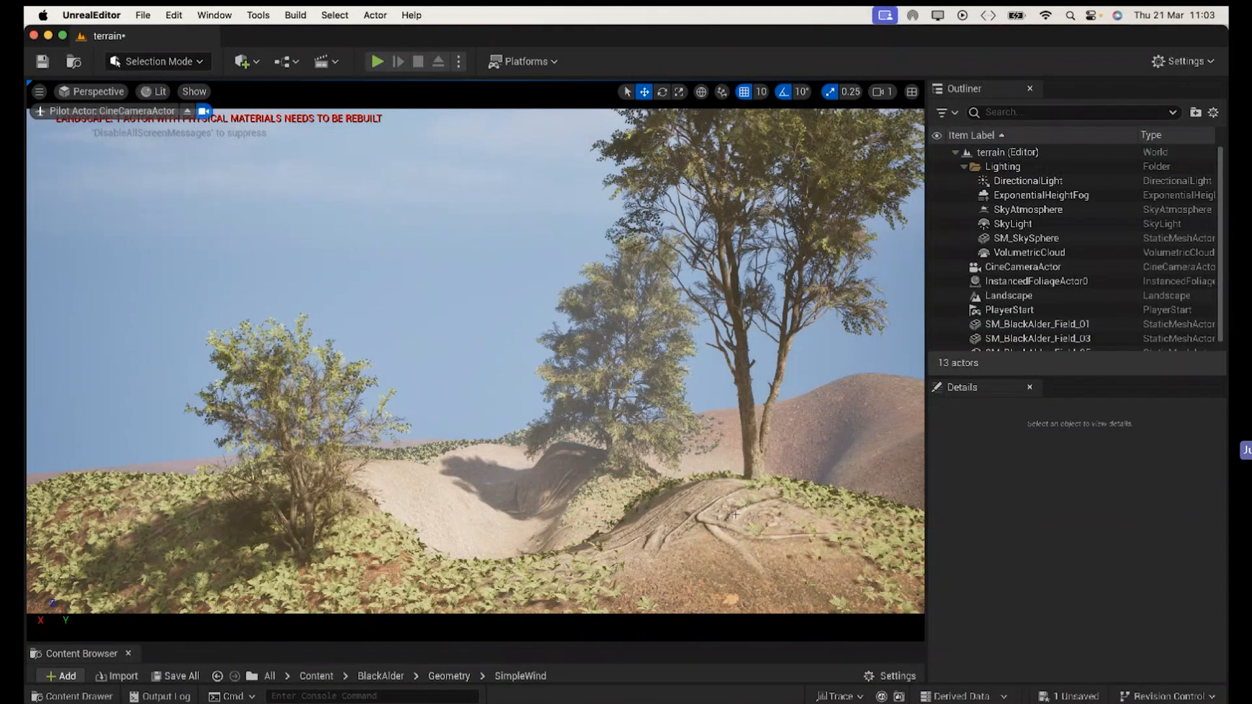
Step: Rotate the sun until warm side light falls on the tall tree's trunks and the foreground ferns, and save all changes
key("ctrl+l")
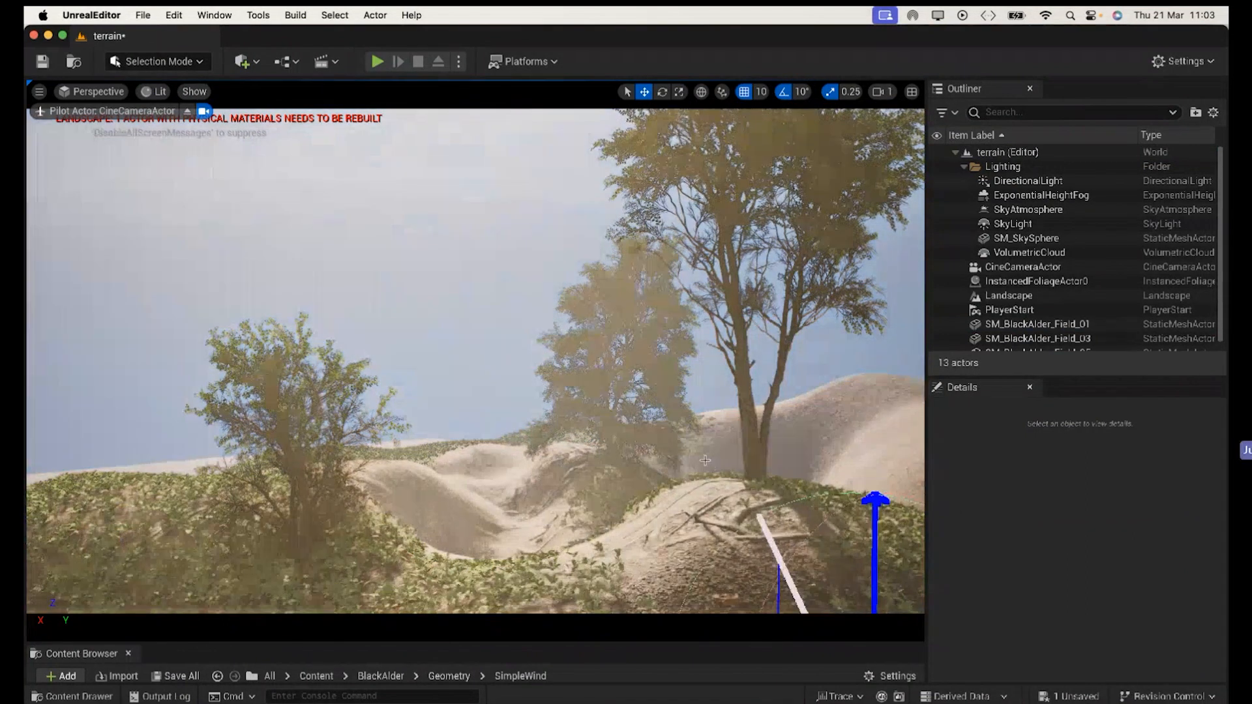
key("ctrl+l")
key("ctrl+l")
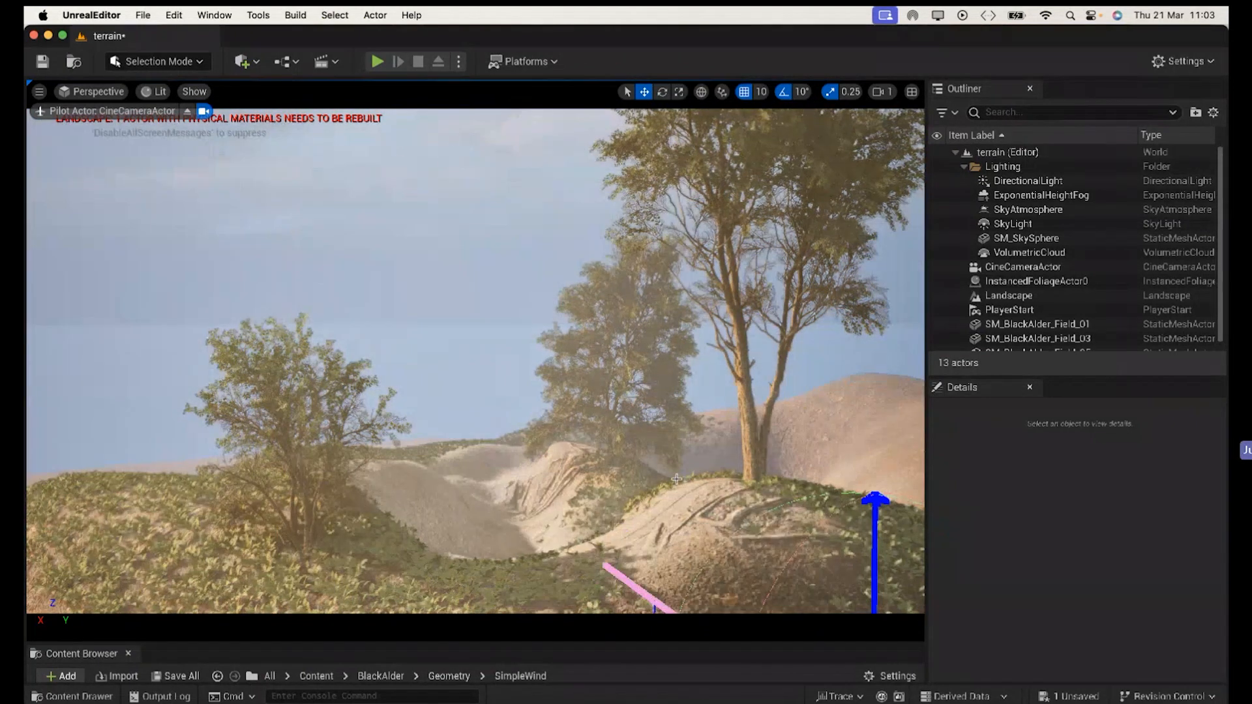
key("ctrl+l")
key("ctrl+l")
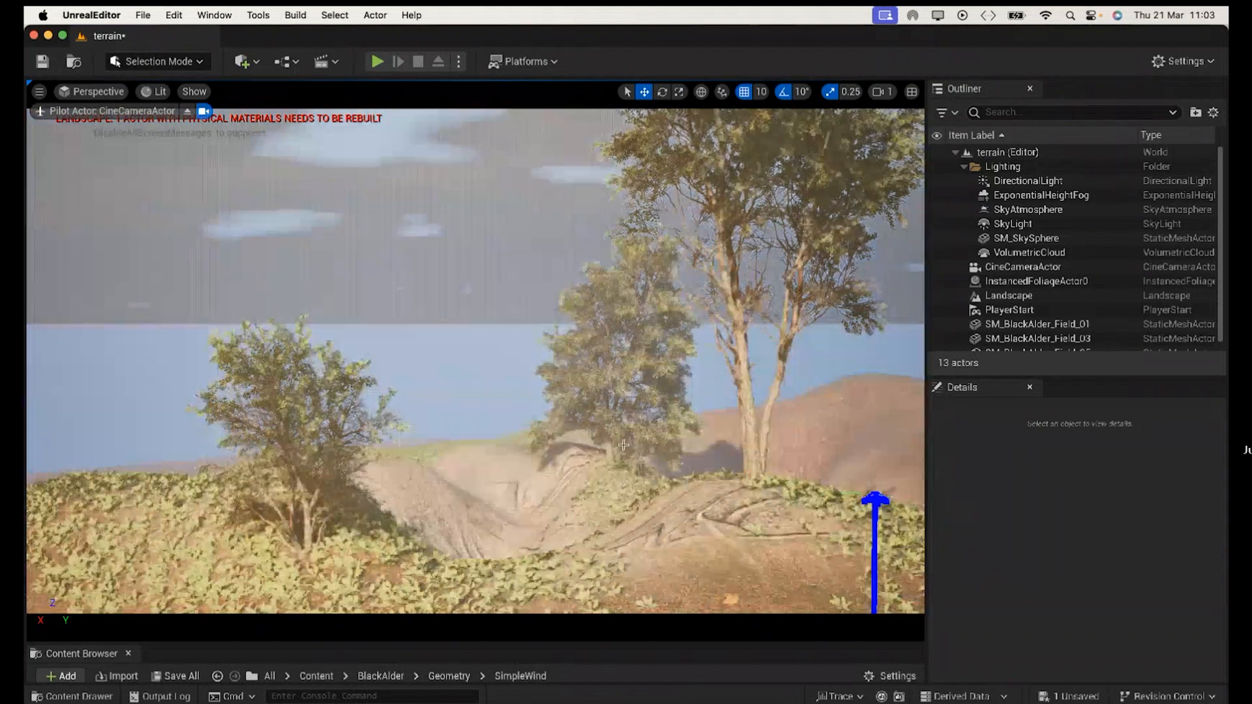
key("ctrl+l")
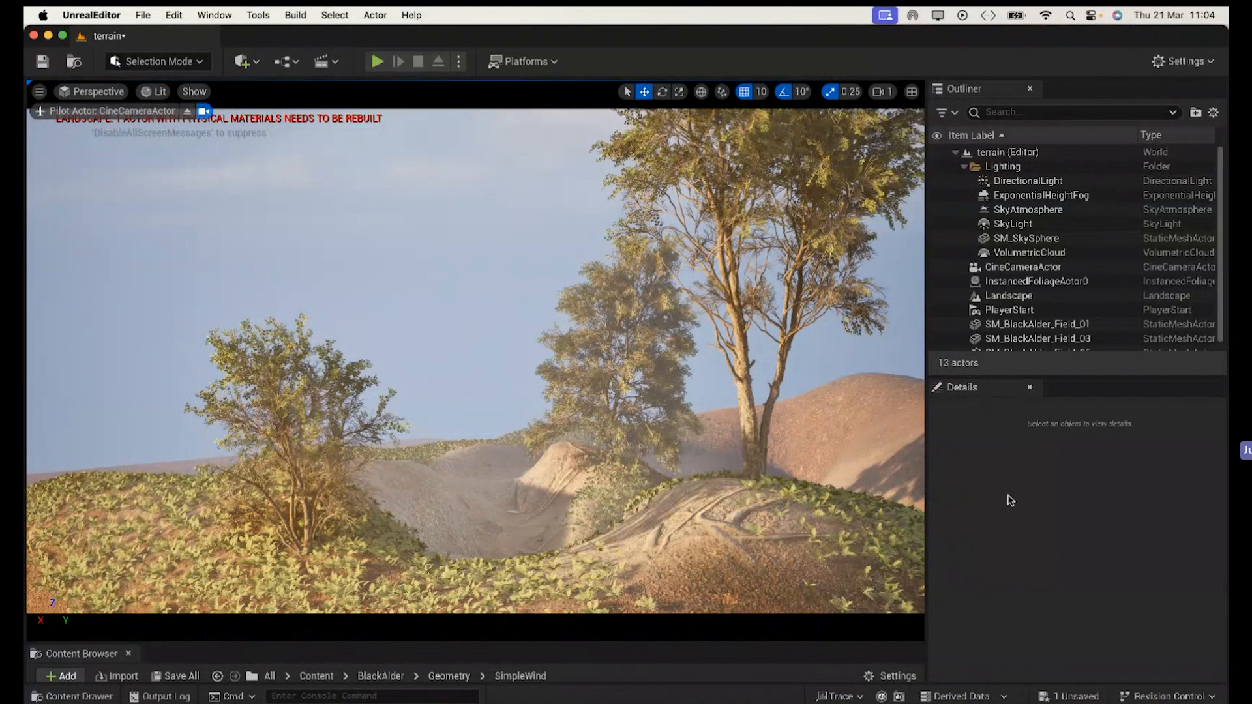
left_click(174, 677)
left_click(738, 525)
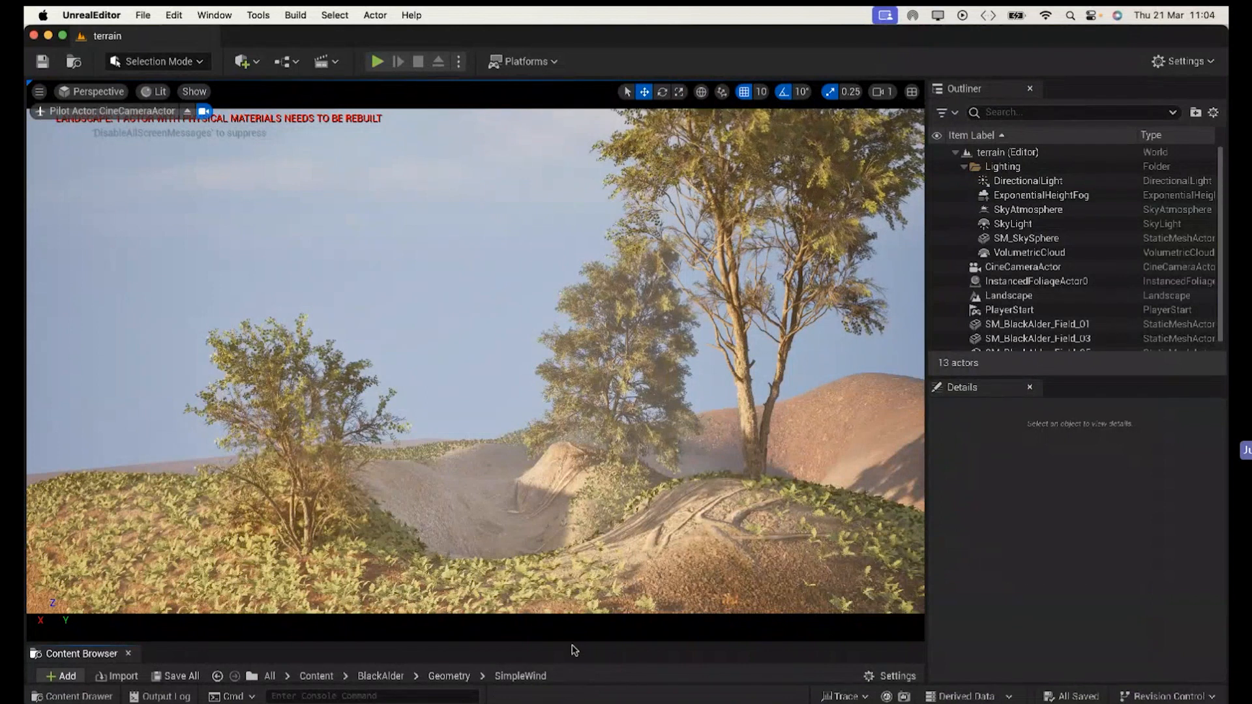
Step: Place BP_GlobalFoliageActor_UE5 from MSPresets/MS_Foliage_Material/GlobalFoliageActor into the level near the sandy hollow, and enlarge the viewport again
left_click_drag(560, 642, 209, 274)
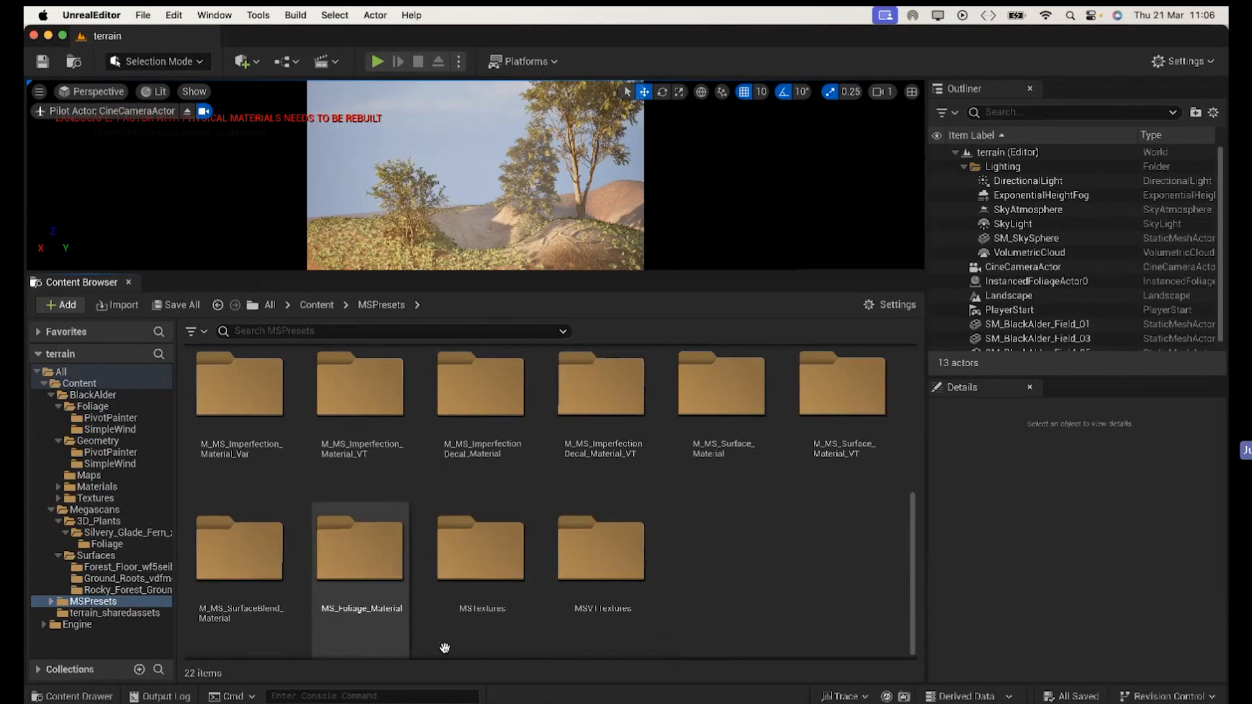
double_click(358, 556)
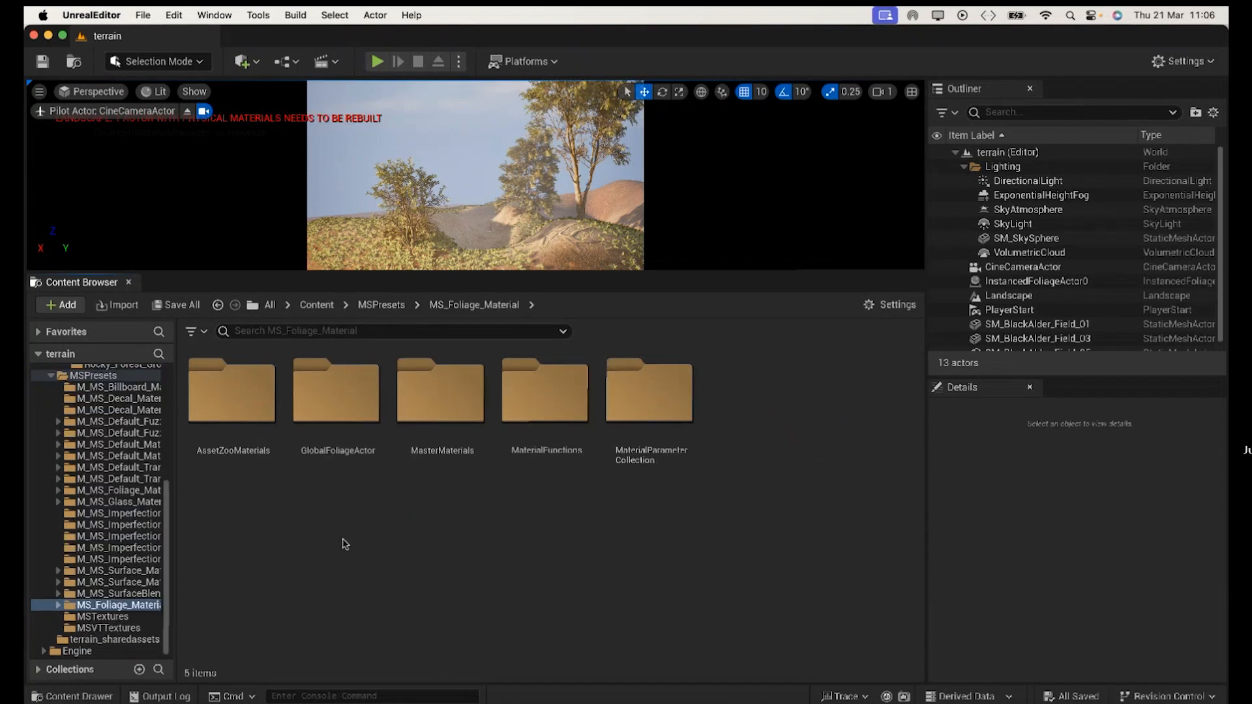
double_click(319, 408)
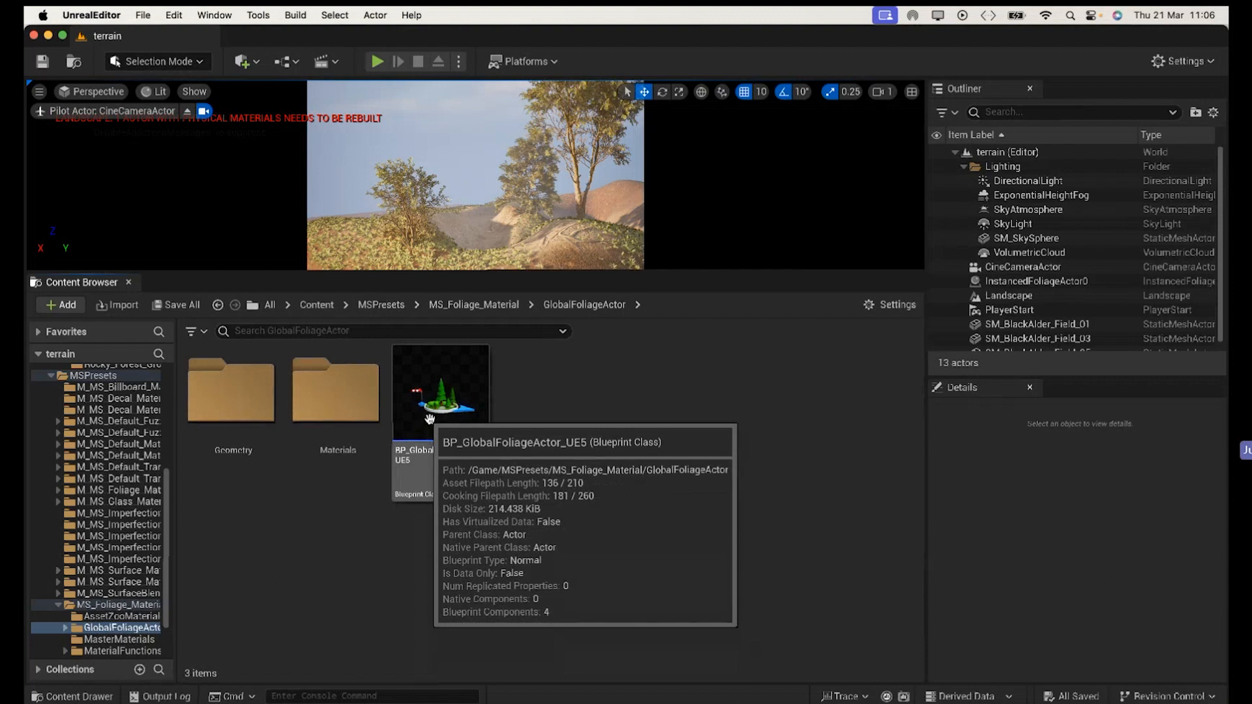
left_click_drag(430, 418, 499, 253)
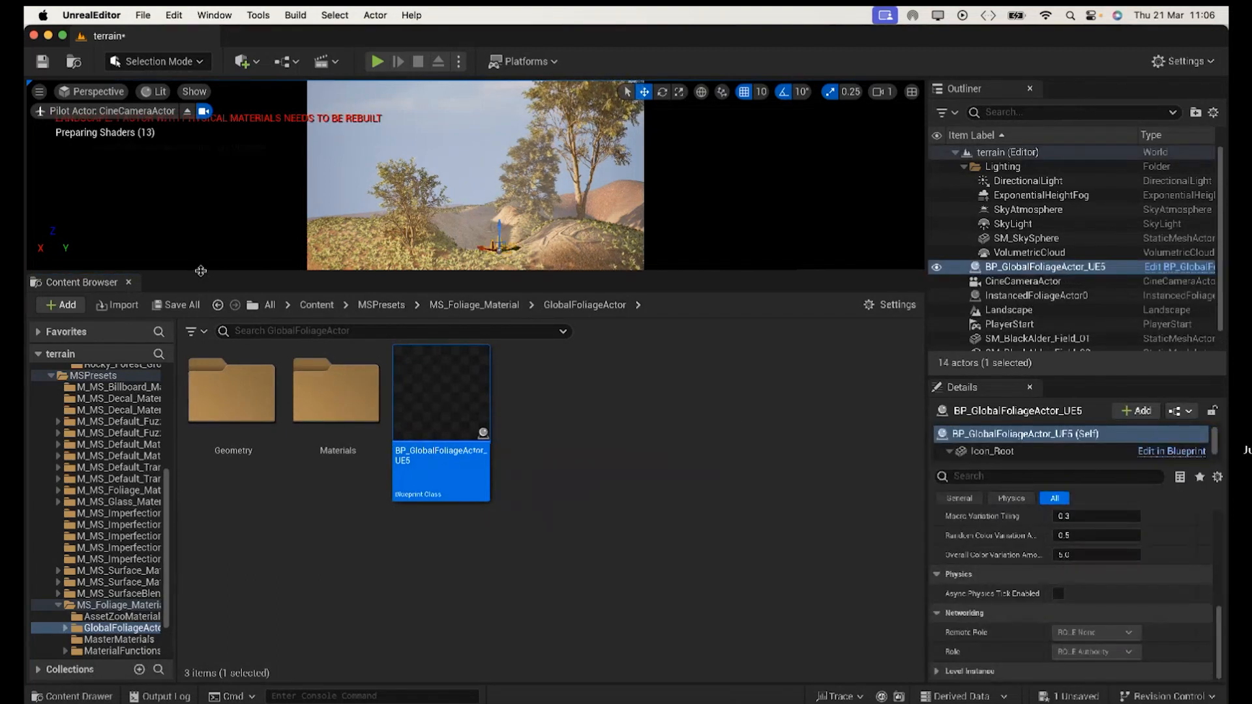
left_click_drag(201, 270, 202, 541)
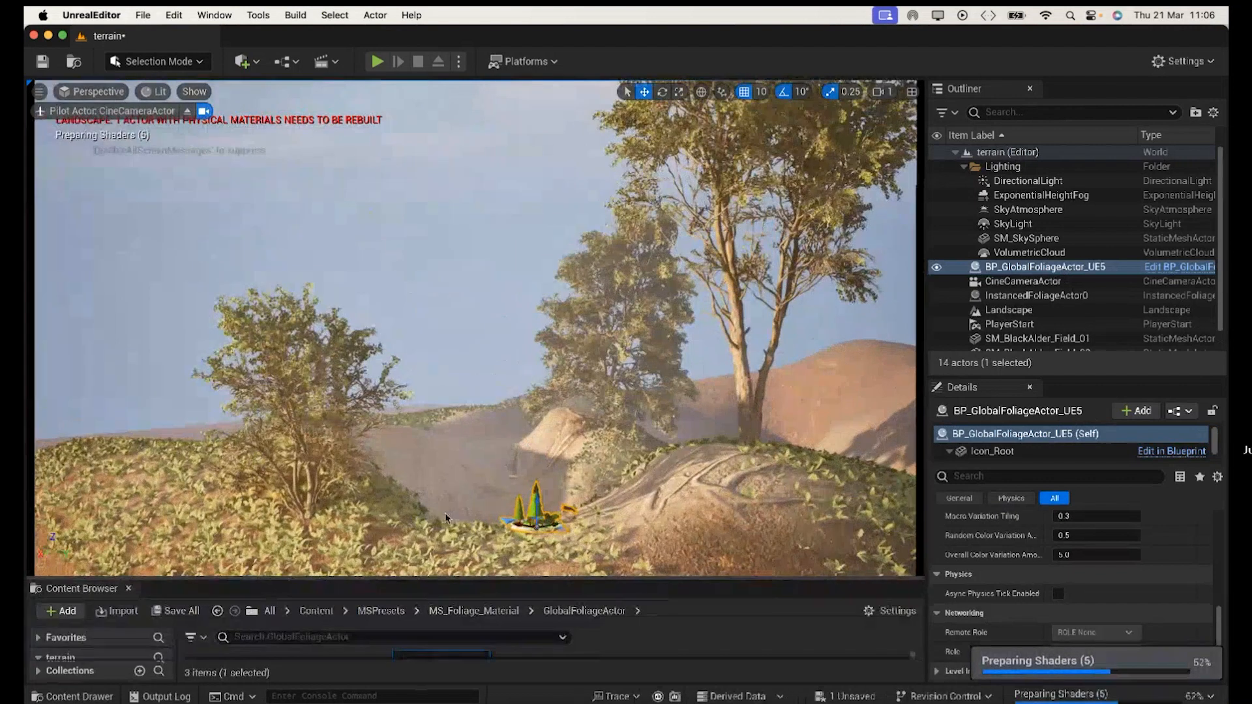
Step: Try Wind Strength values of 6 and 10 on the global foliage actor, and restore it to 2
left_click(1030, 267)
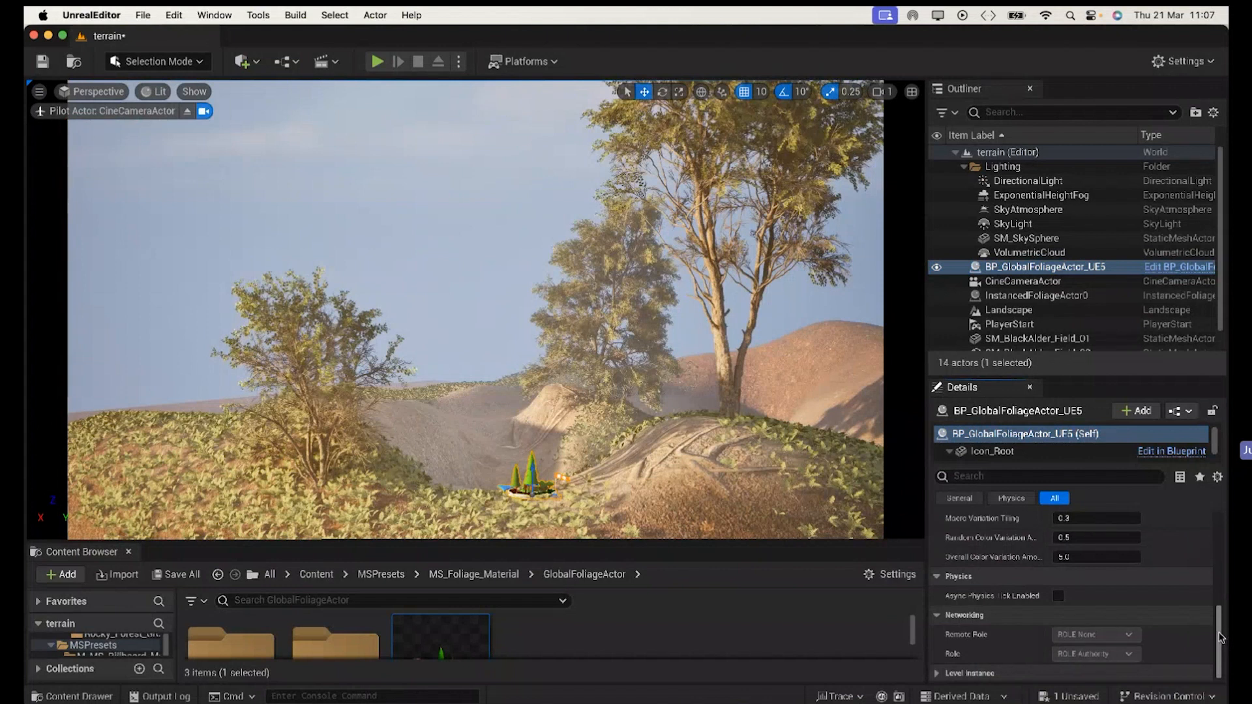
left_click_drag(1221, 638, 1223, 515)
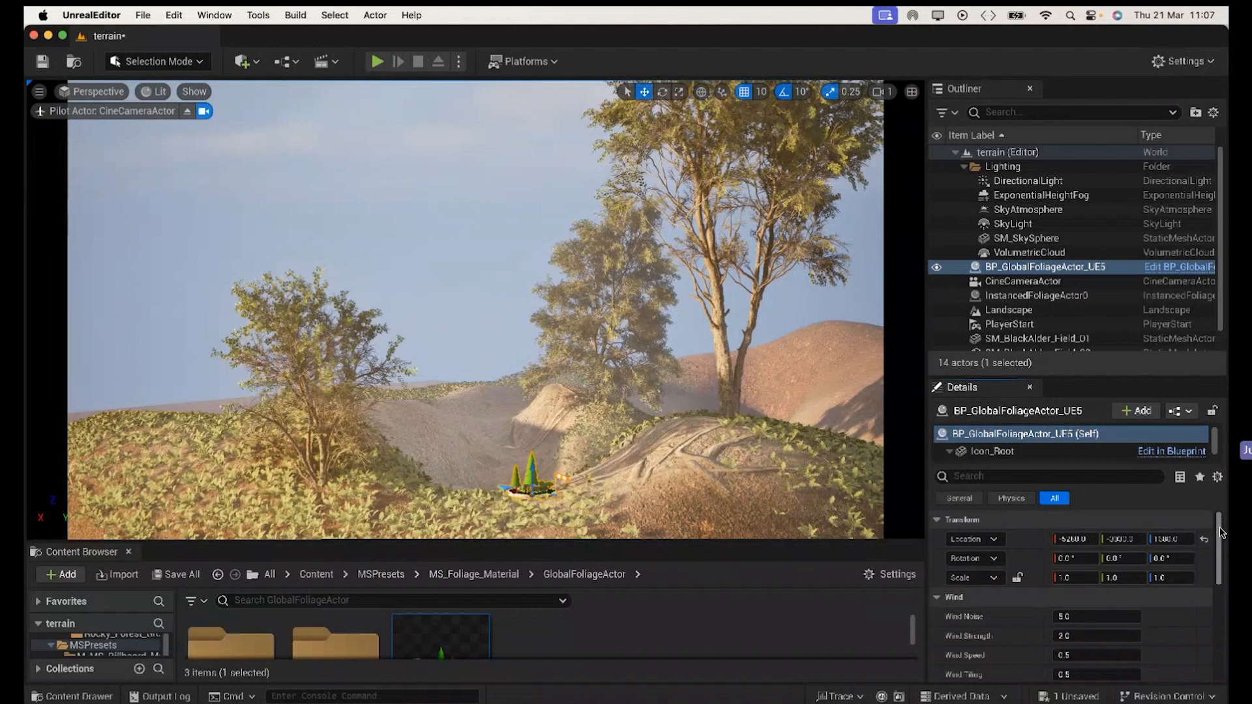
left_click(1063, 635)
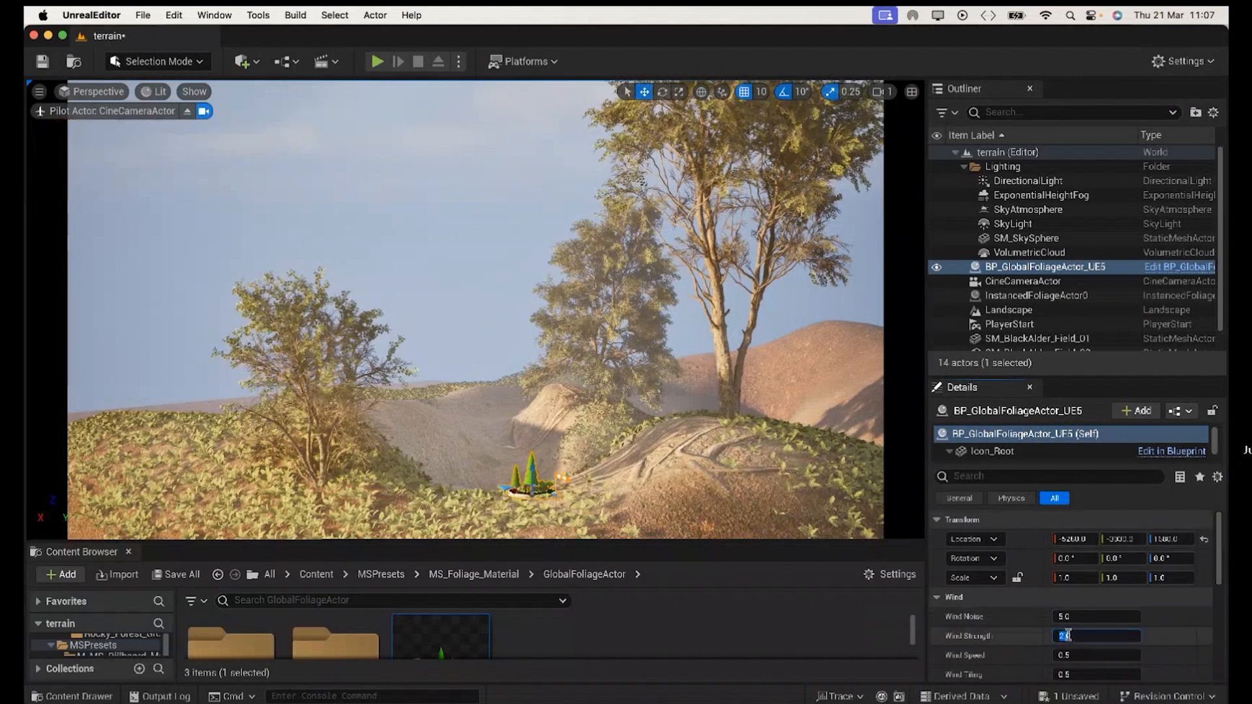
type("6")
key("Return")
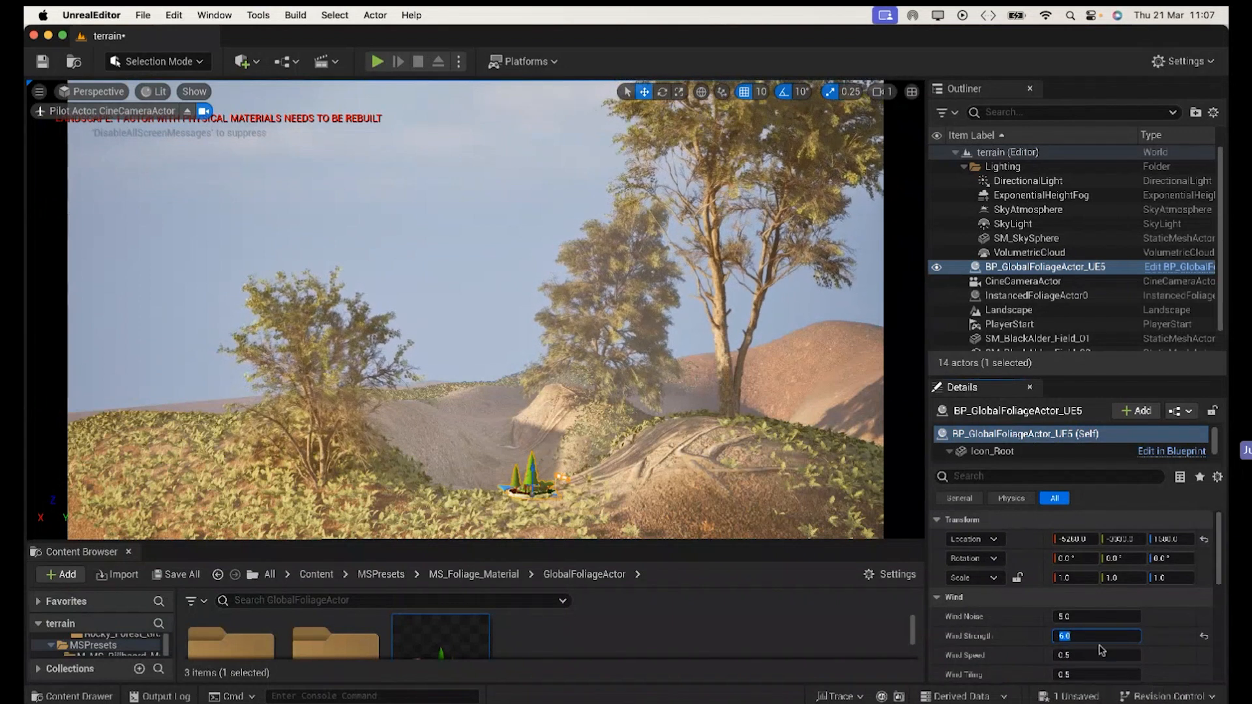
type("1")
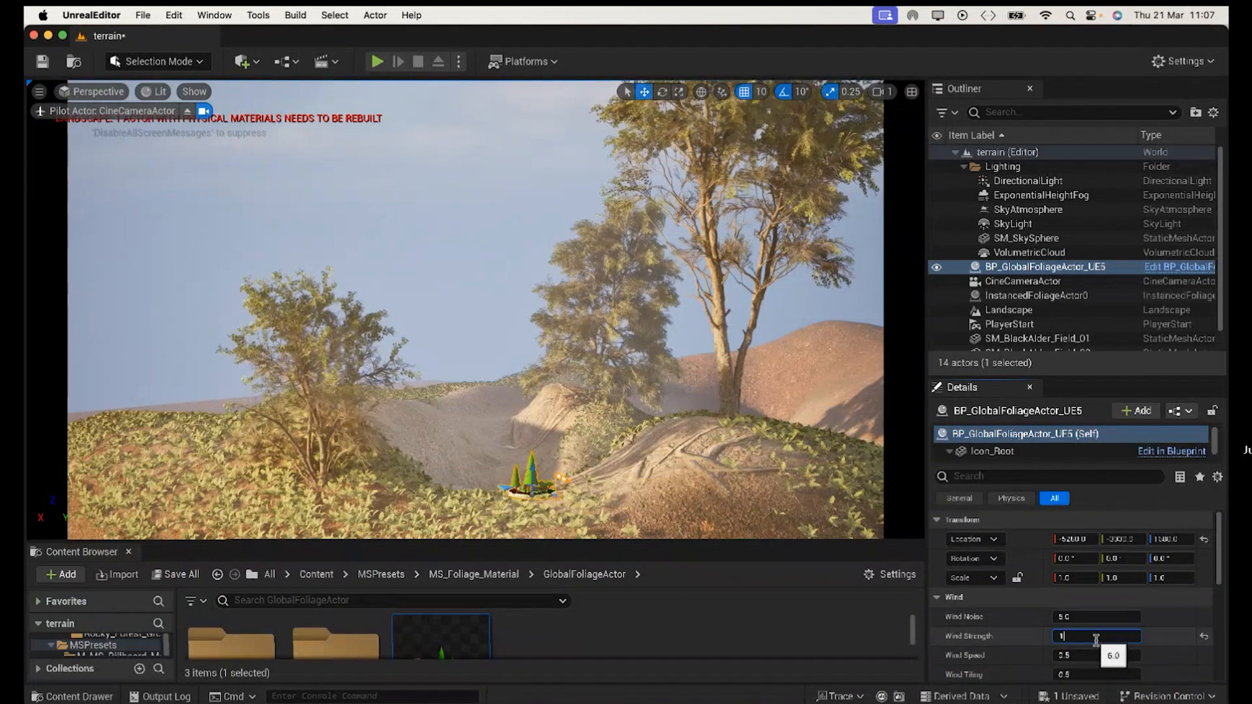
type("0")
key("Return")
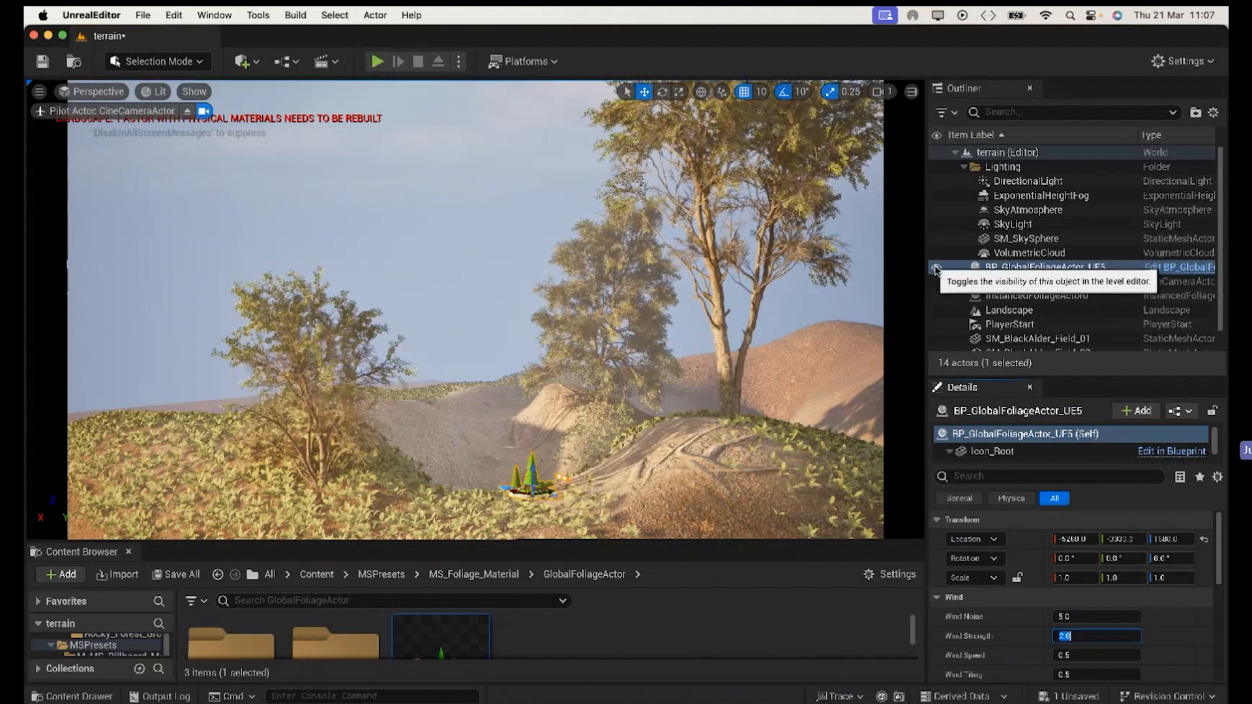
Step: Hide the global foliage actor's icon in the level editor and deselect the actor
left_click(936, 268)
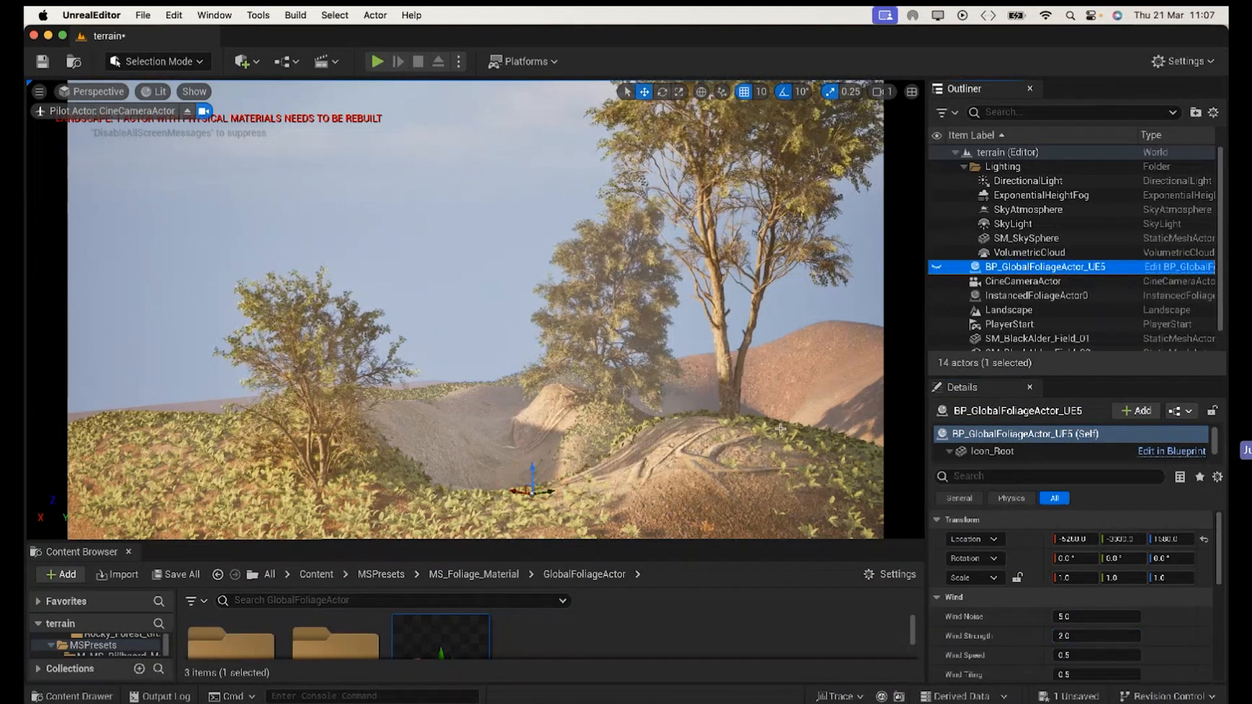
key("Escape")
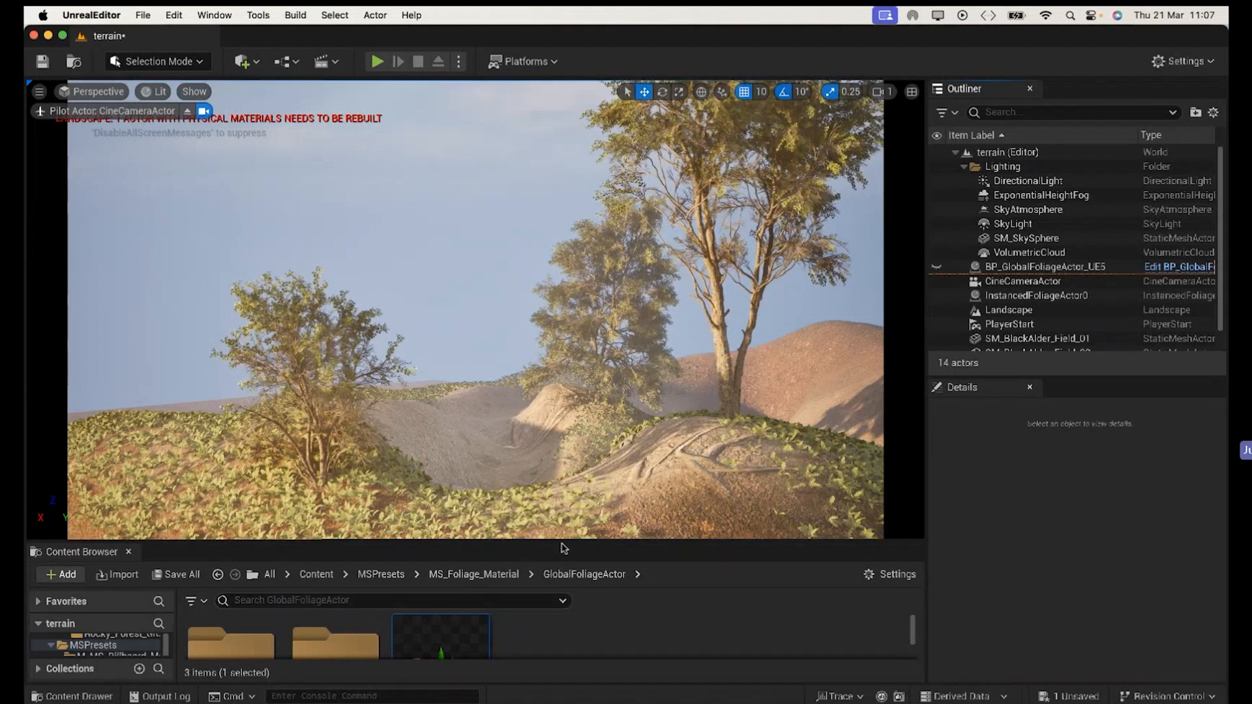
Step: Enlarge the Content Browser, show the Content folder, and collapse its BlackAlder, Megascans and MSPresets subfolders
left_click_drag(562, 541, 562, 322)
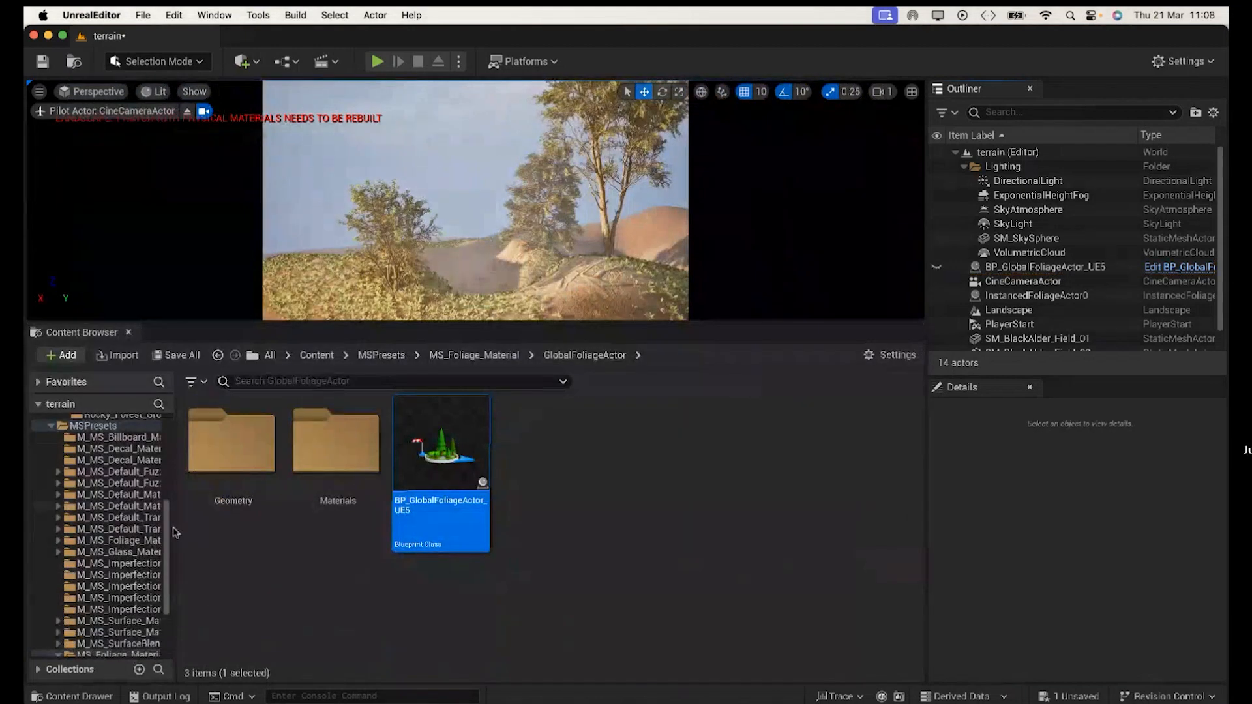
scroll(92, 470, "up", 10)
left_click(79, 433)
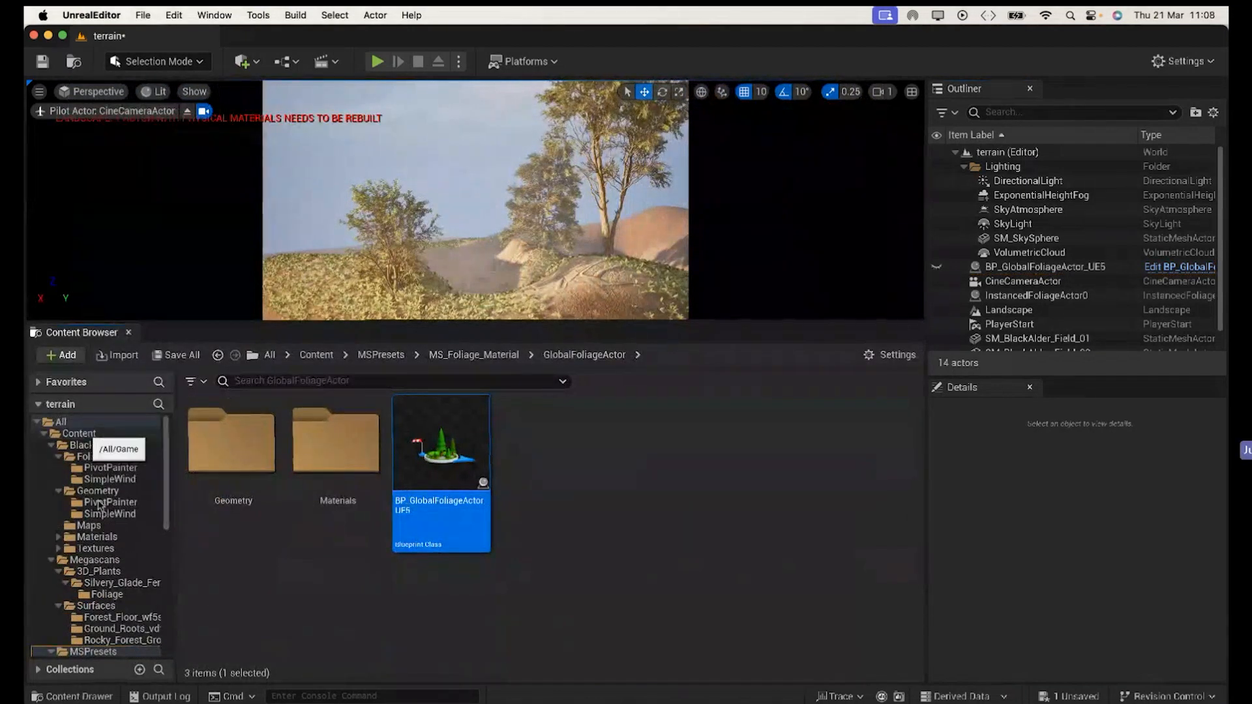
left_click(52, 446)
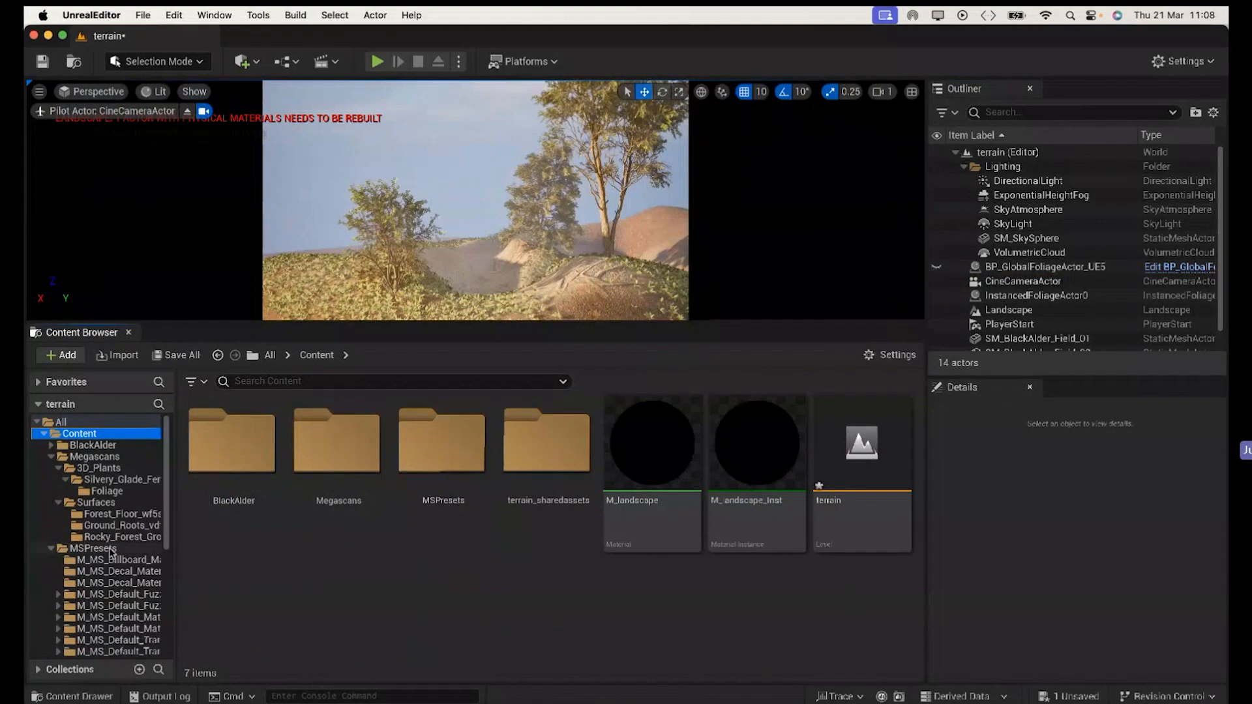
left_click(51, 457)
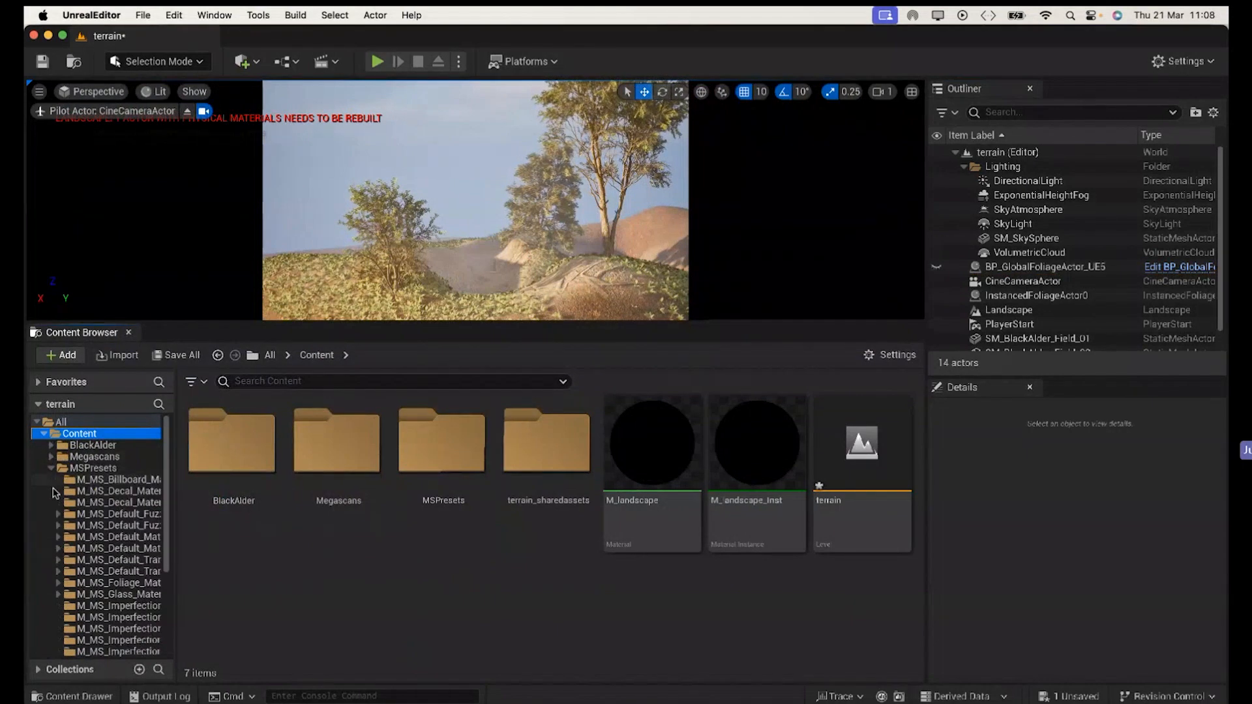
left_click(50, 469)
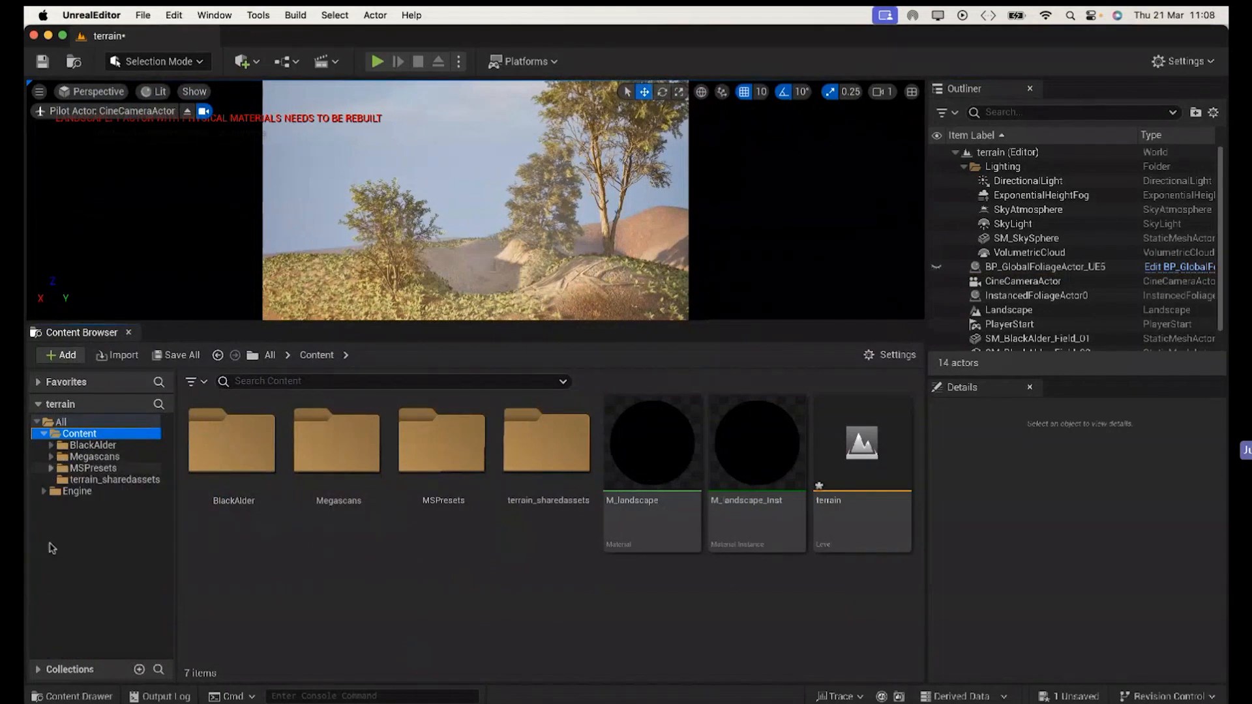
left_click(43, 492)
left_click(44, 492)
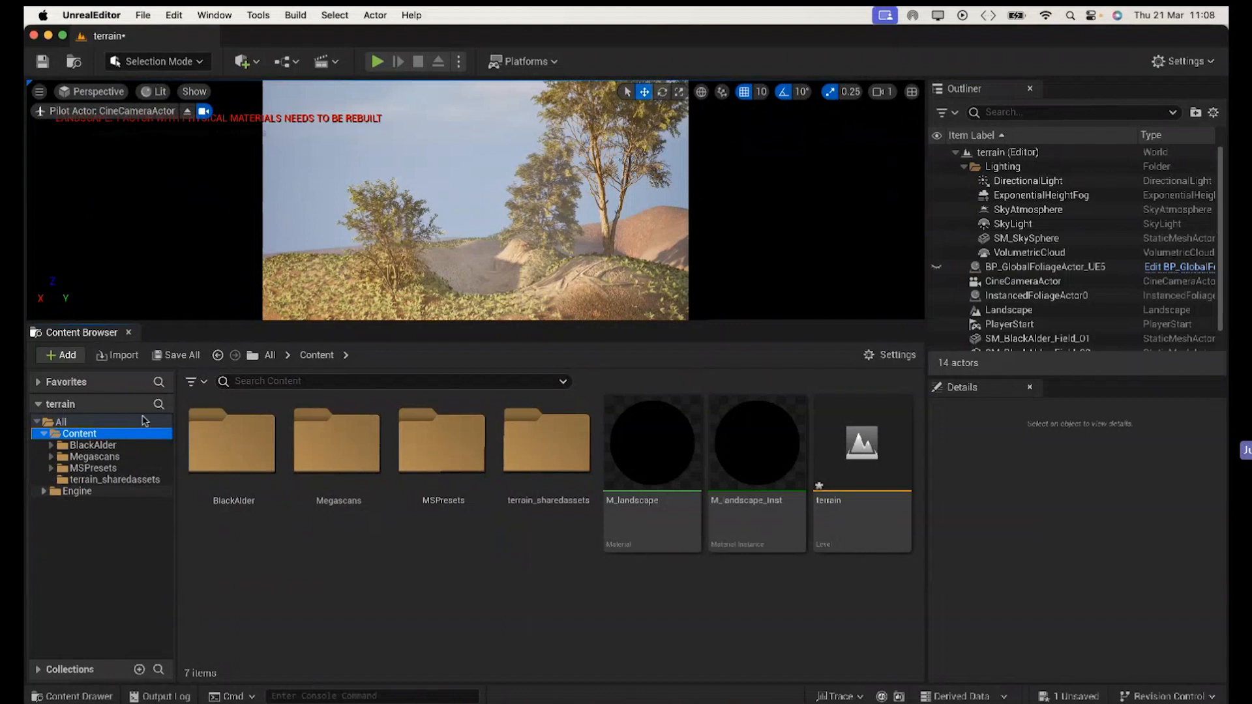
Step: Import ambientSound.wav from the Unreal Projects folder into the Content folder
left_click(58, 359)
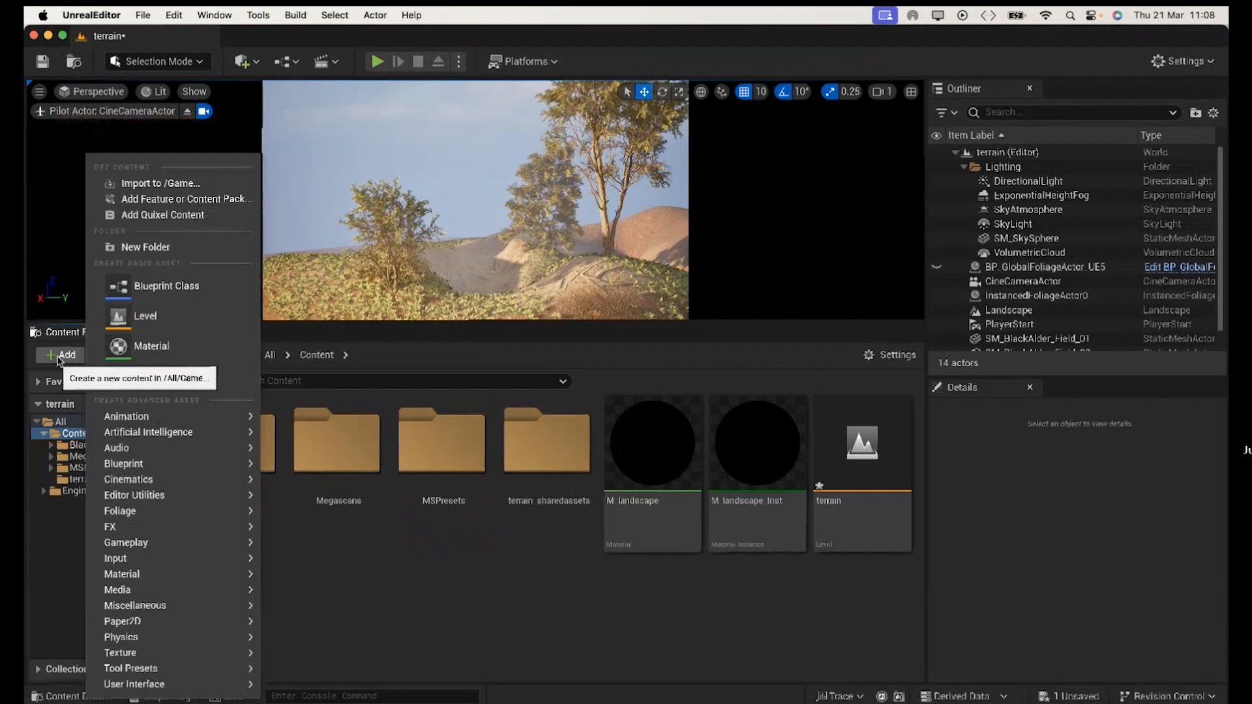
left_click(155, 183)
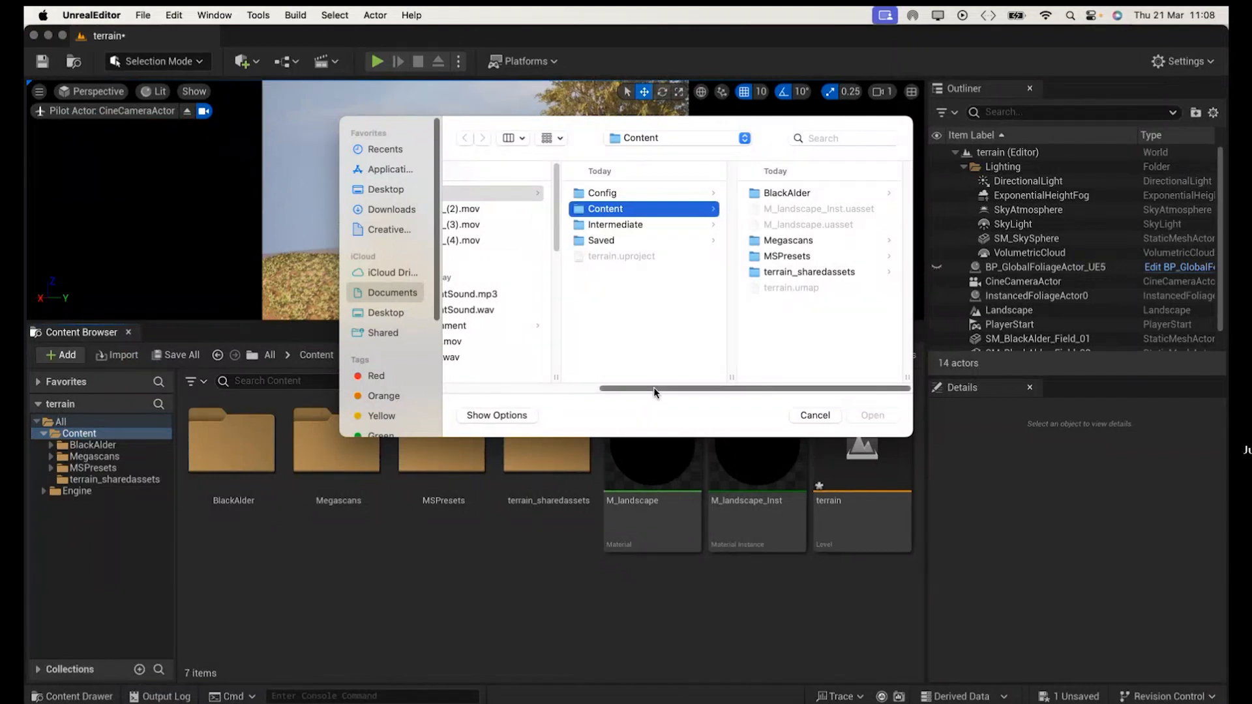
left_click_drag(655, 390, 546, 408)
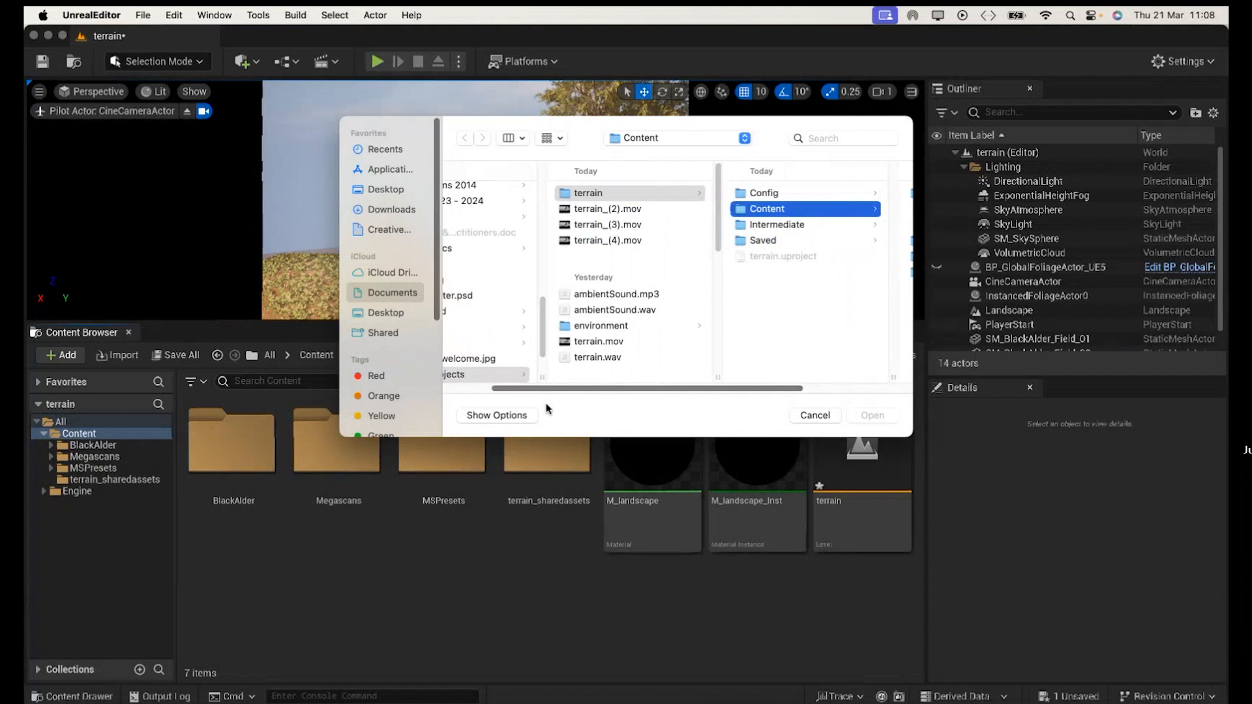
left_click(616, 310)
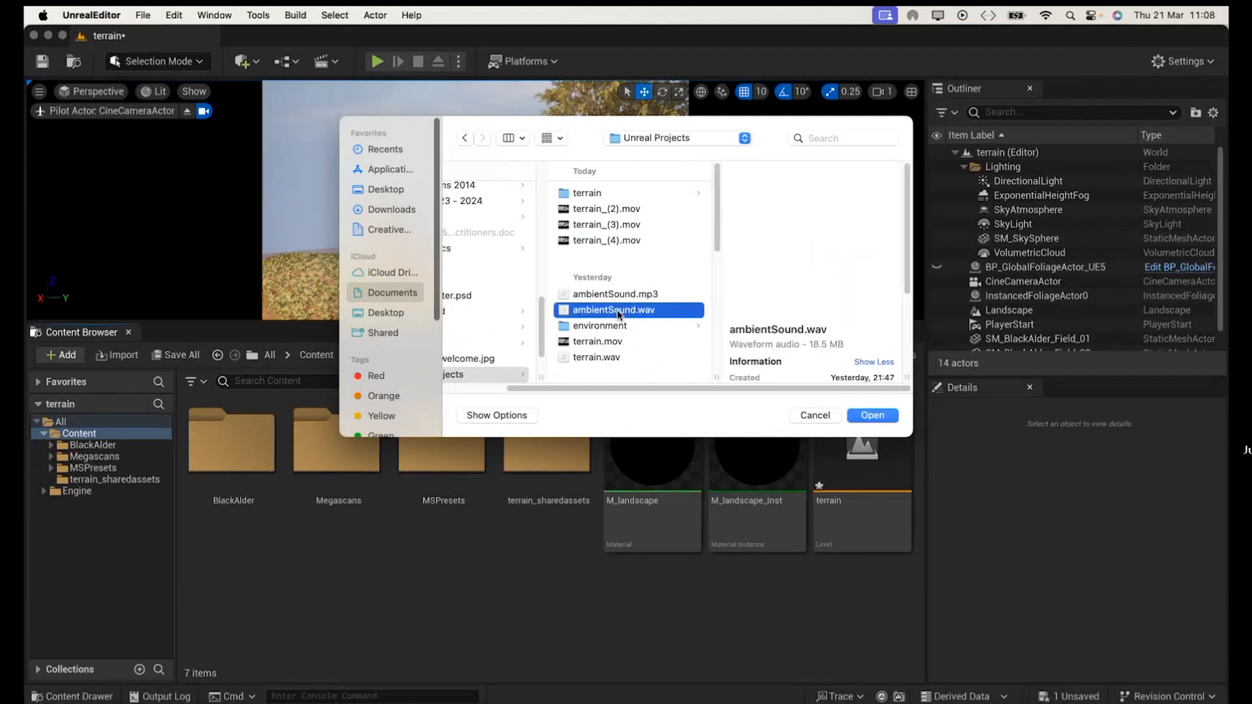
left_click(865, 418)
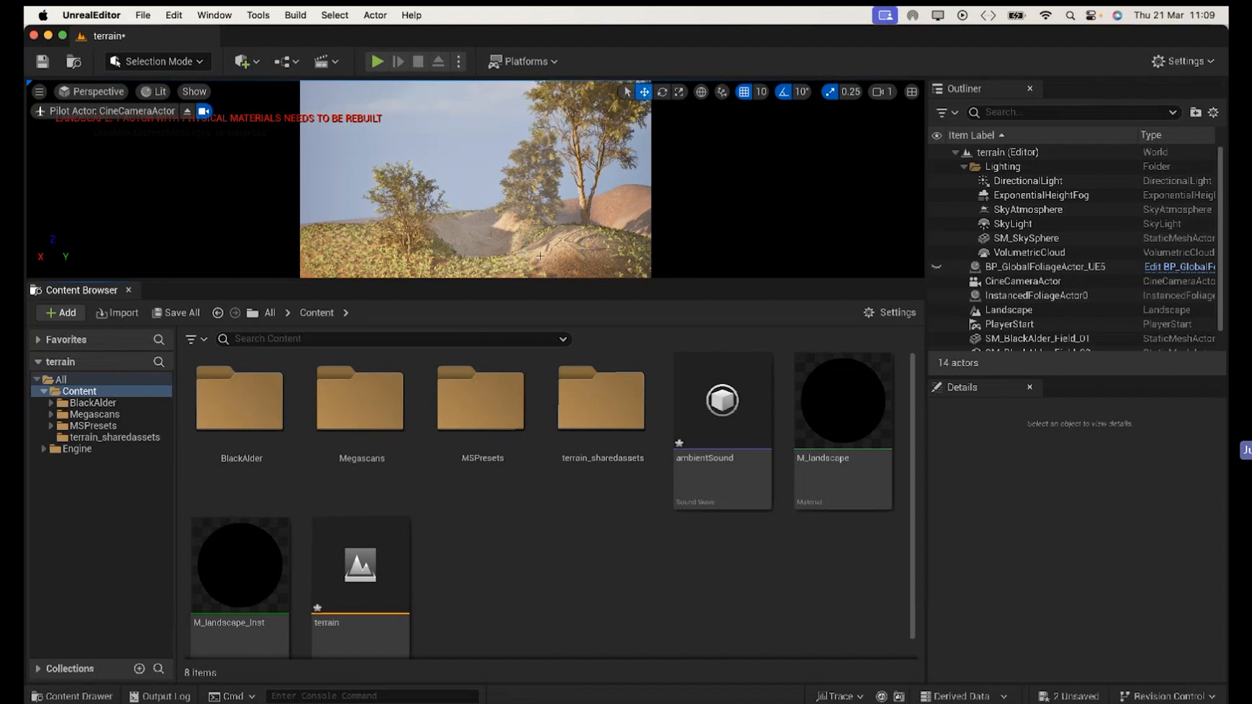
Step: Create a Sound Cue in the Content folder and keep the default name NewSoundCue
right_click(506, 544)
mouse_move(505, 541)
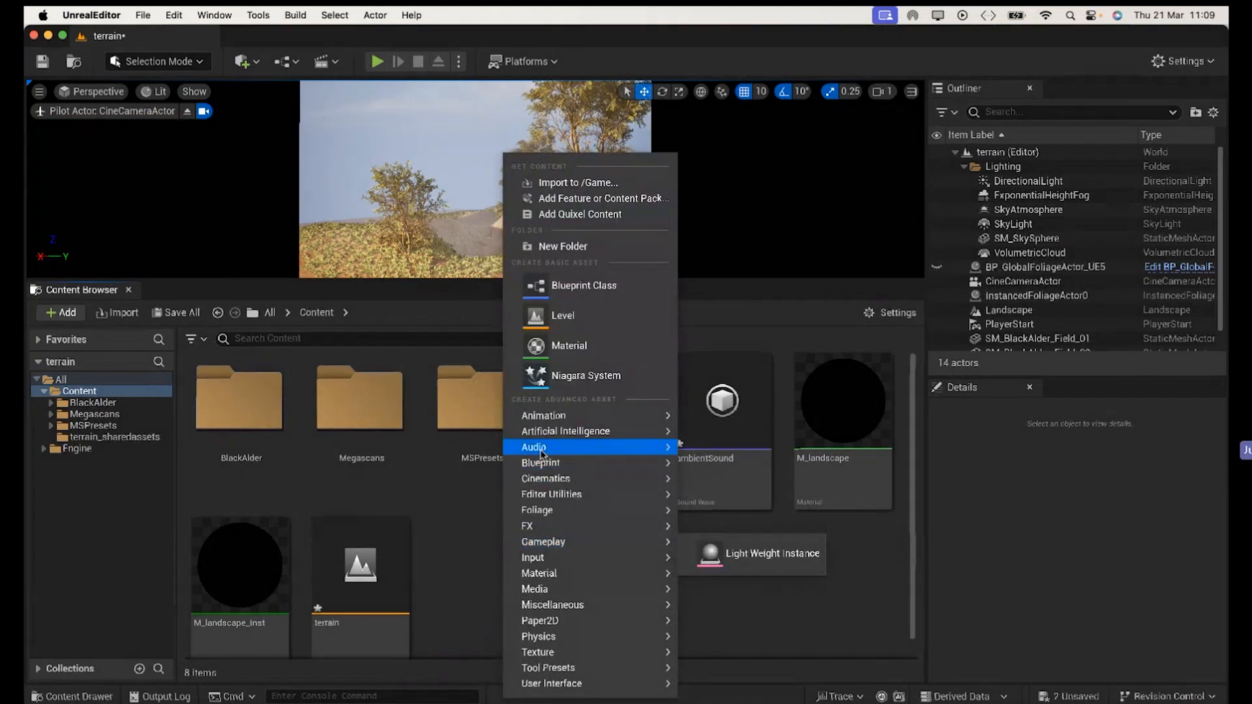
mouse_move(540, 454)
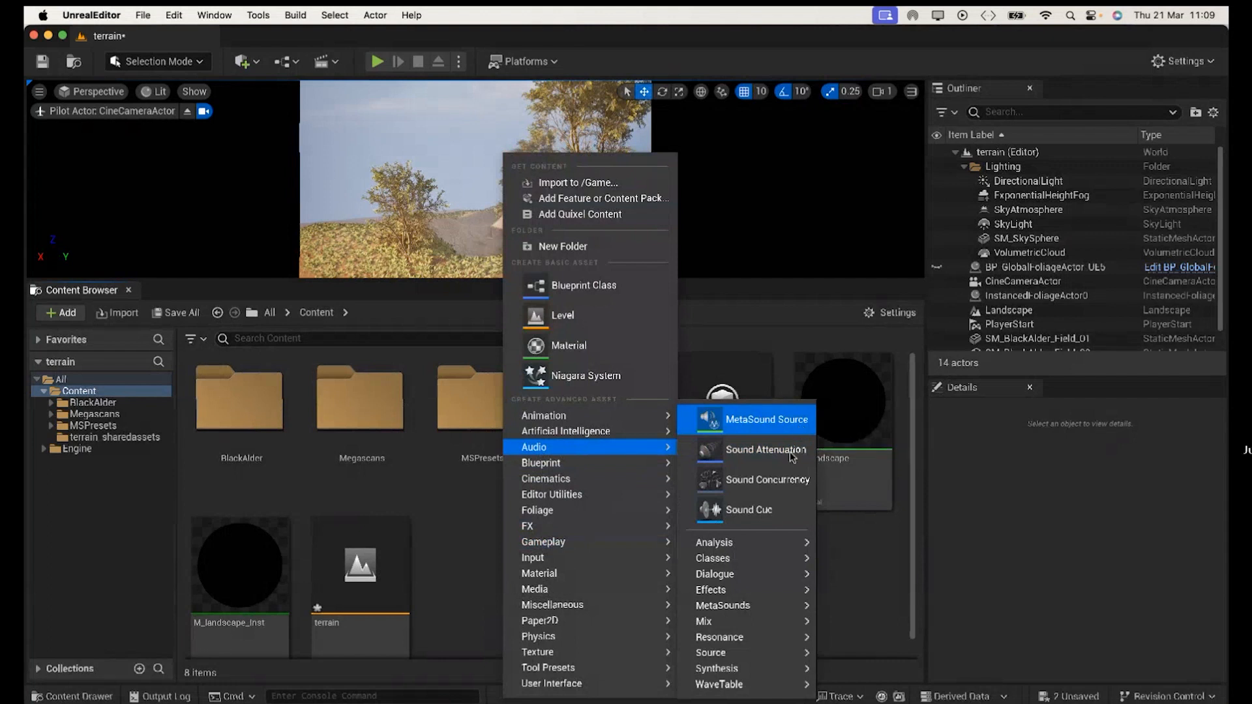
left_click(740, 507)
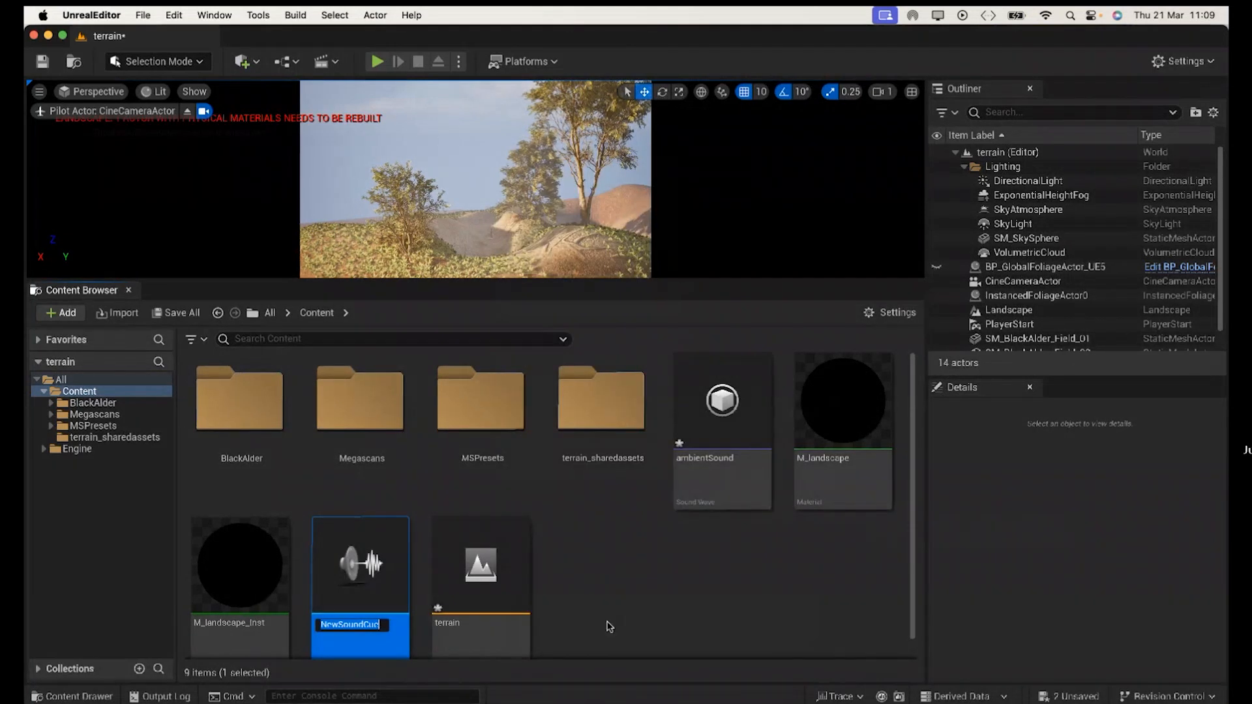
key("Return")
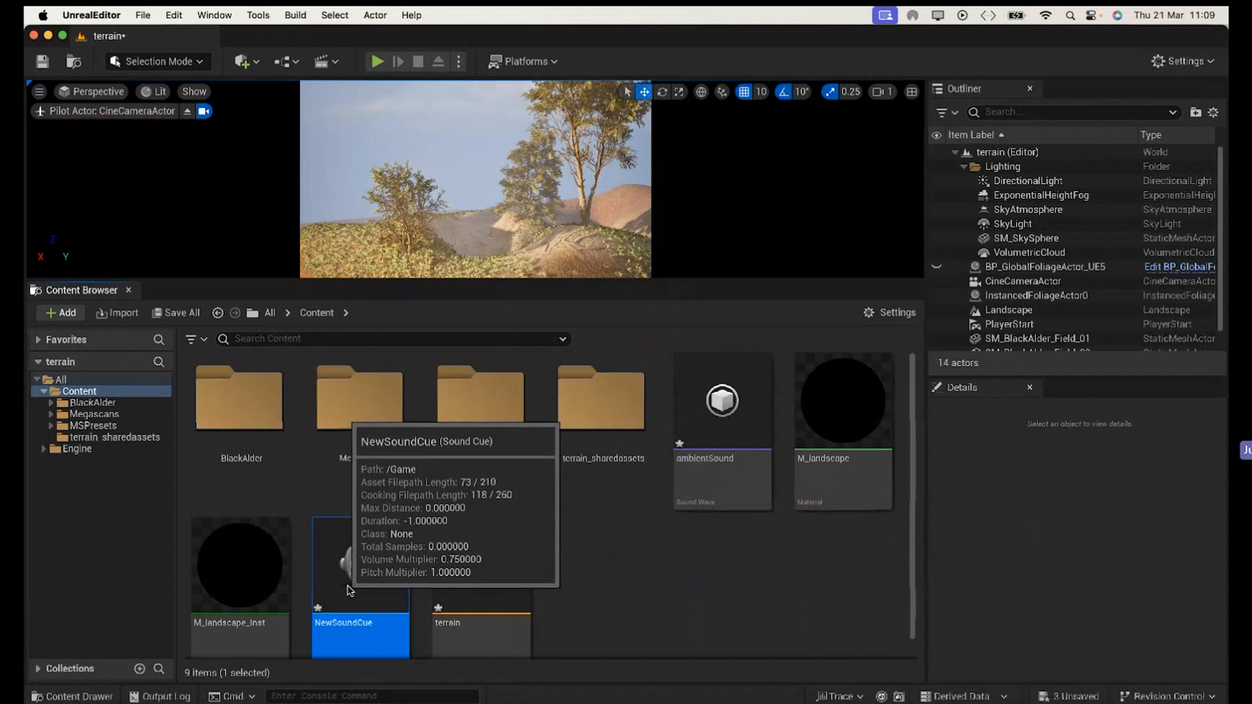
Step: Open NewSoundCue and add the ambientSound wave to its graph, connected to the Output node
double_click(348, 586)
left_click(77, 672)
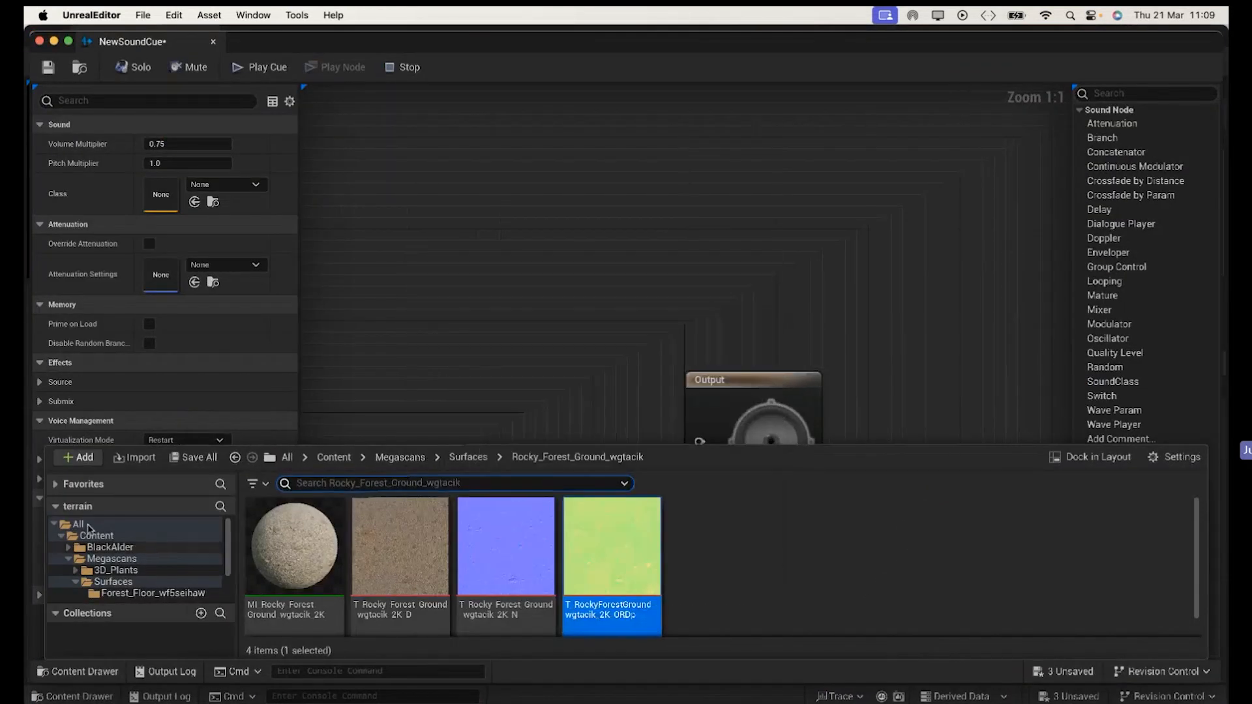
left_click(97, 534)
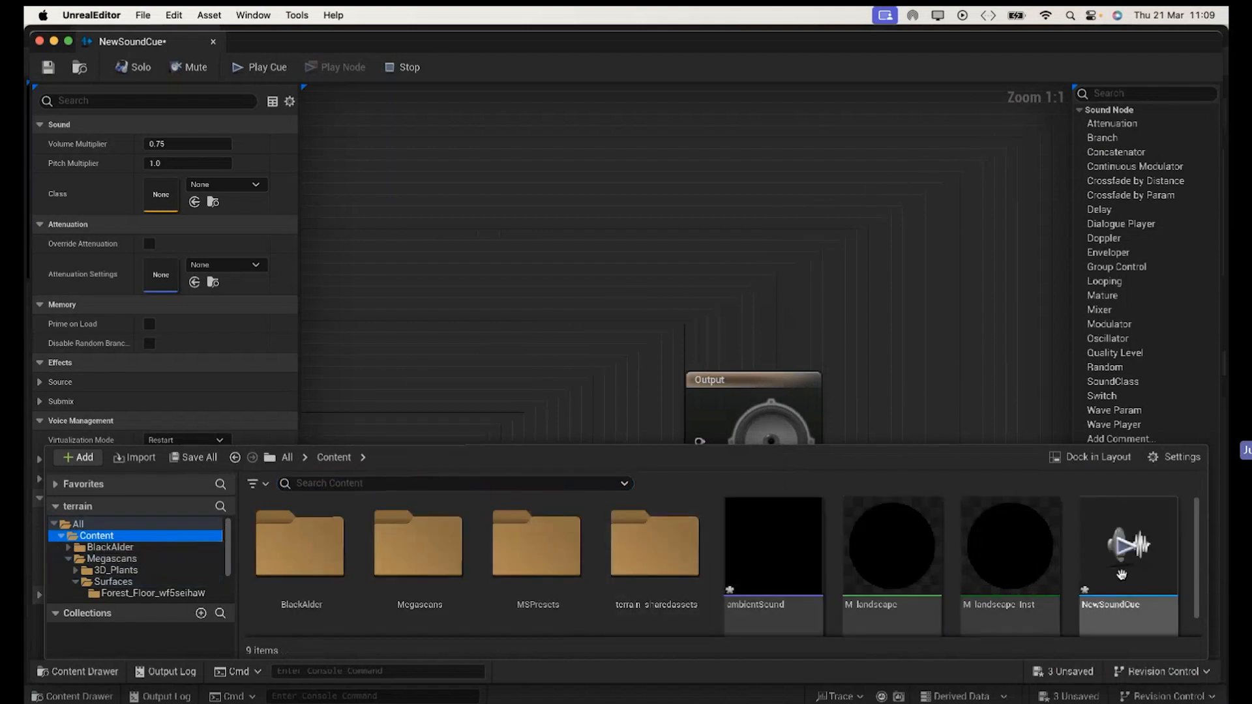
left_click_drag(773, 548, 698, 444)
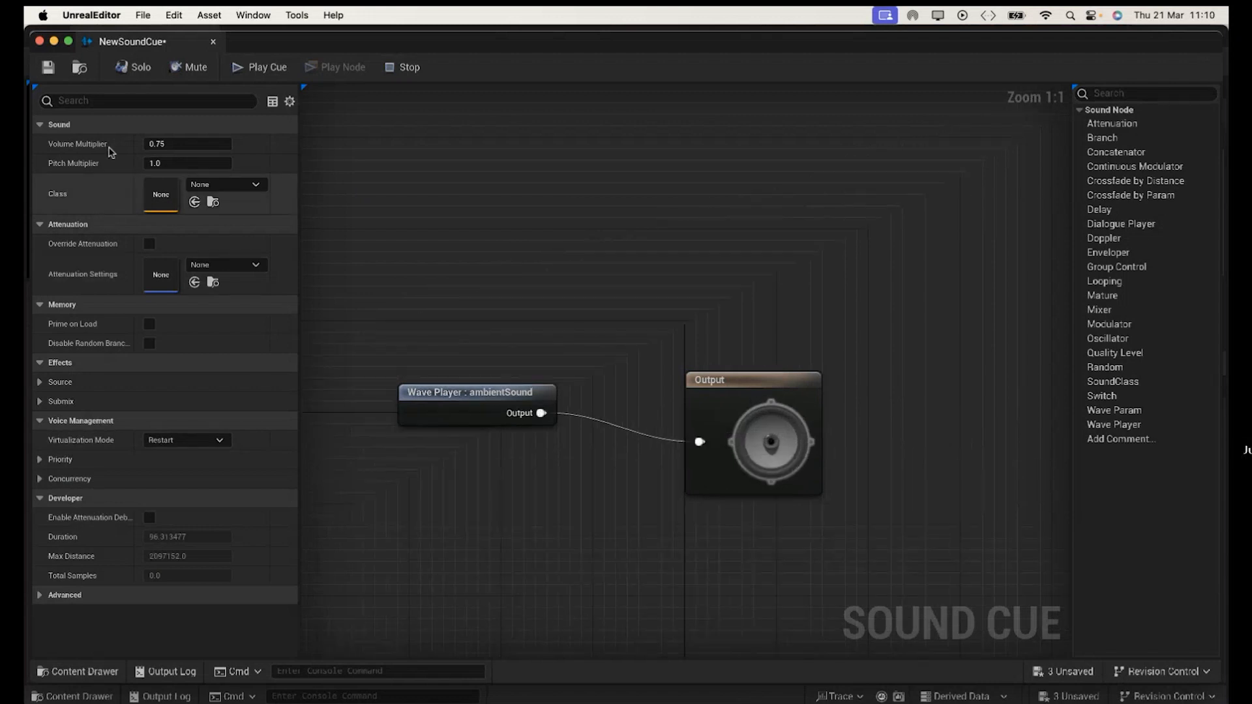
Step: Turn on Override Attenuation for the sound cue, save it, and close its editor
left_click(180, 144)
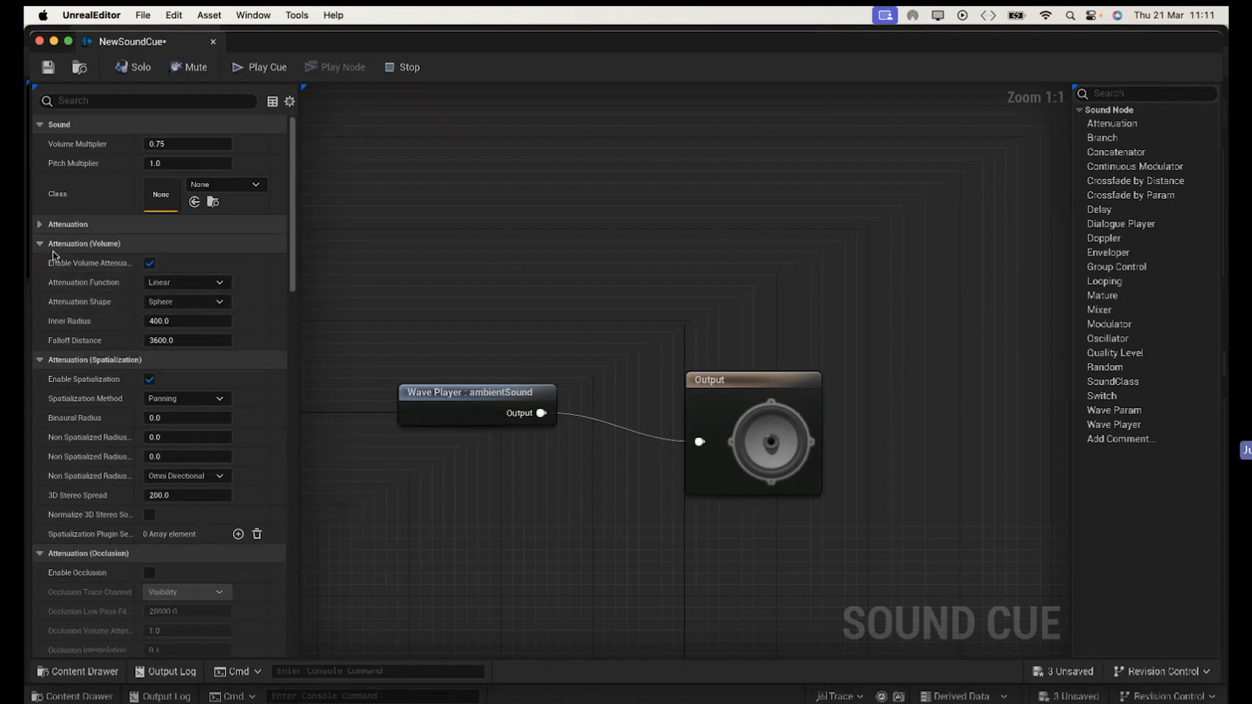
left_click(48, 68)
left_click(40, 42)
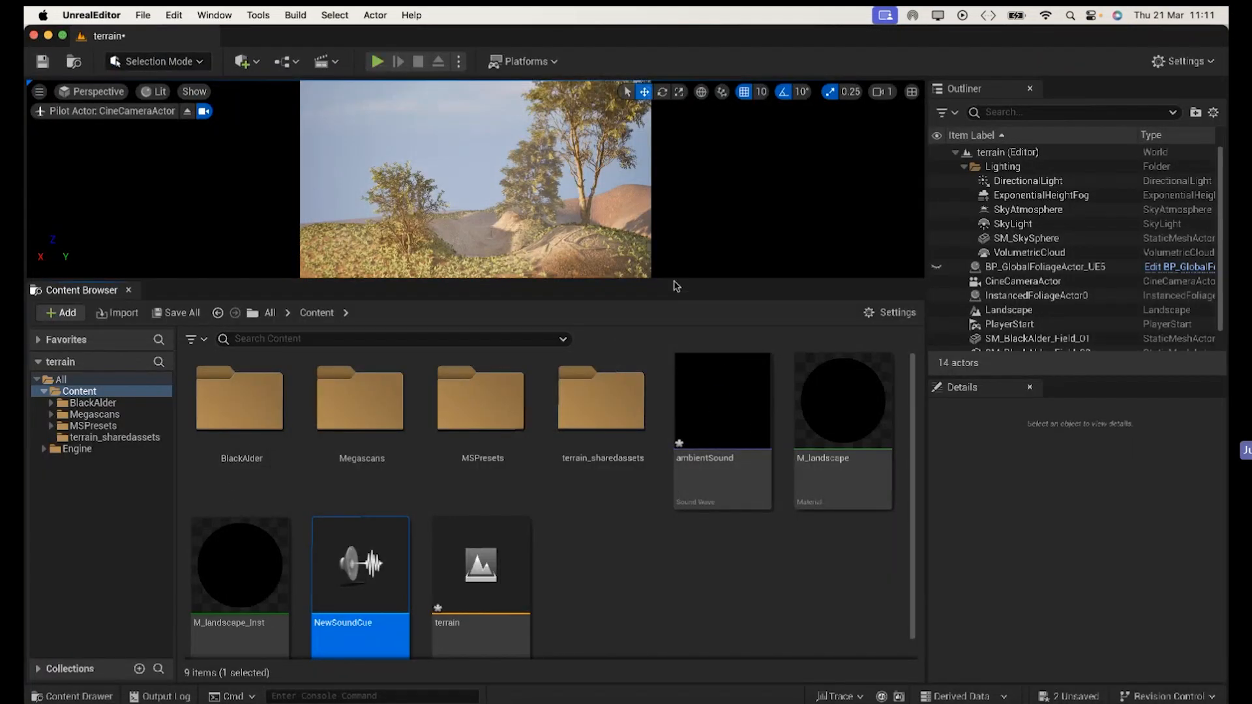
Step: Place NewSoundCue in the level on the sandy mound near the tall tree, and enlarge the viewport again
left_click_drag(674, 280, 723, 512)
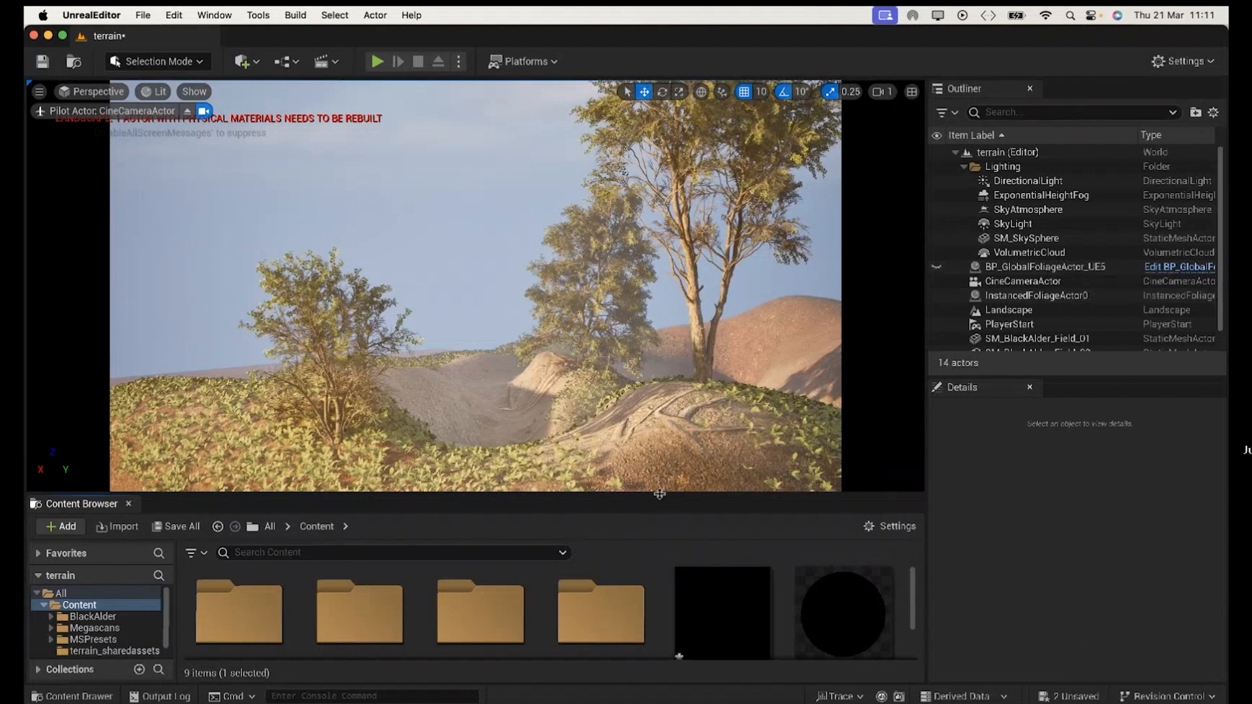
left_click_drag(659, 494, 659, 310)
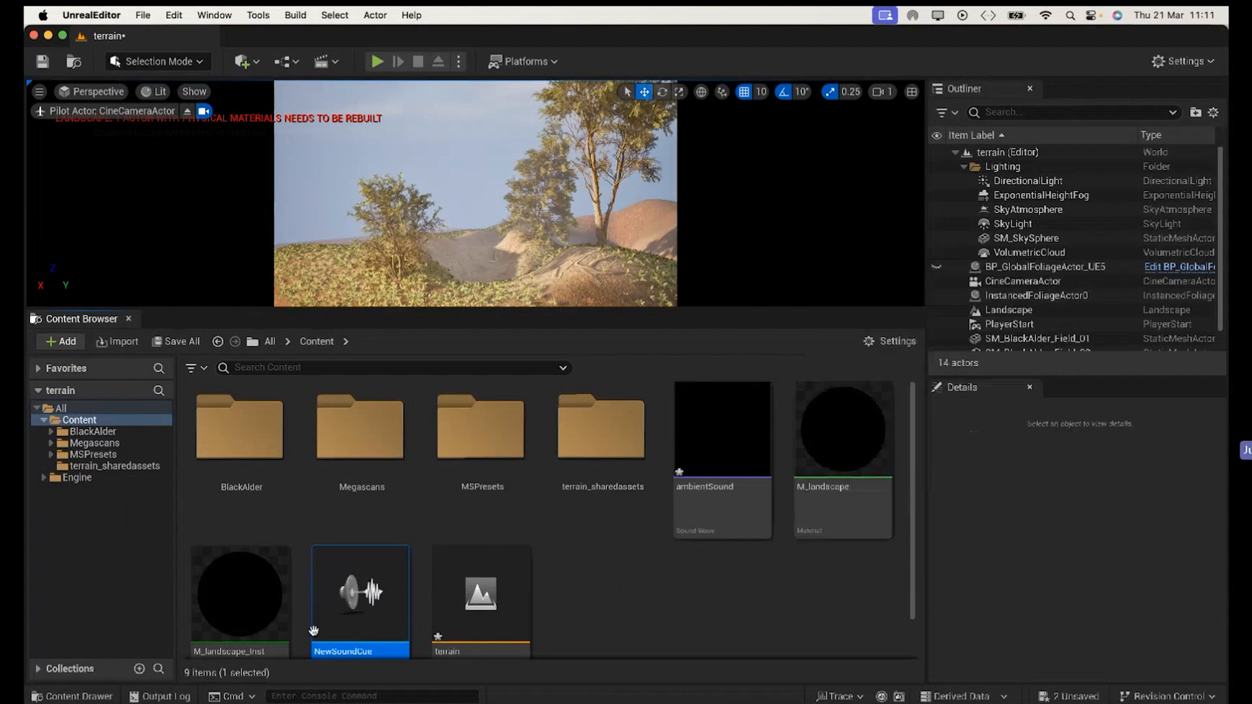
mouse_move(344, 604)
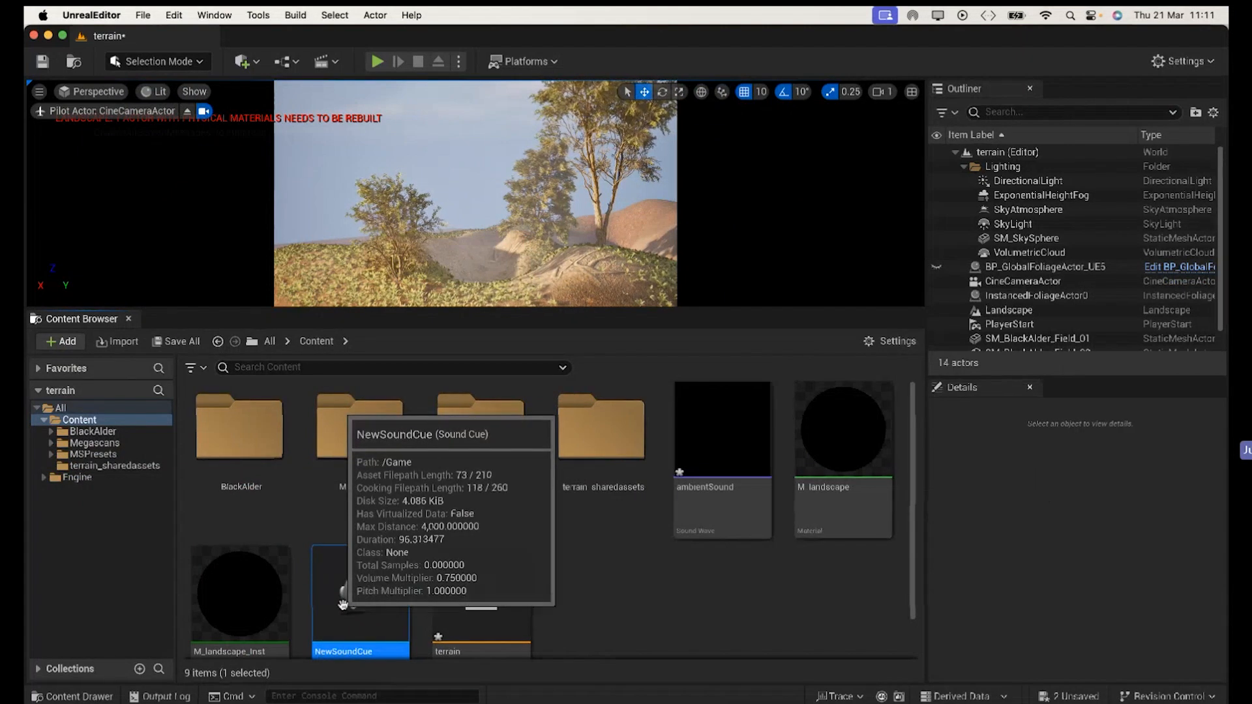
left_click_drag(582, 253, 581, 252)
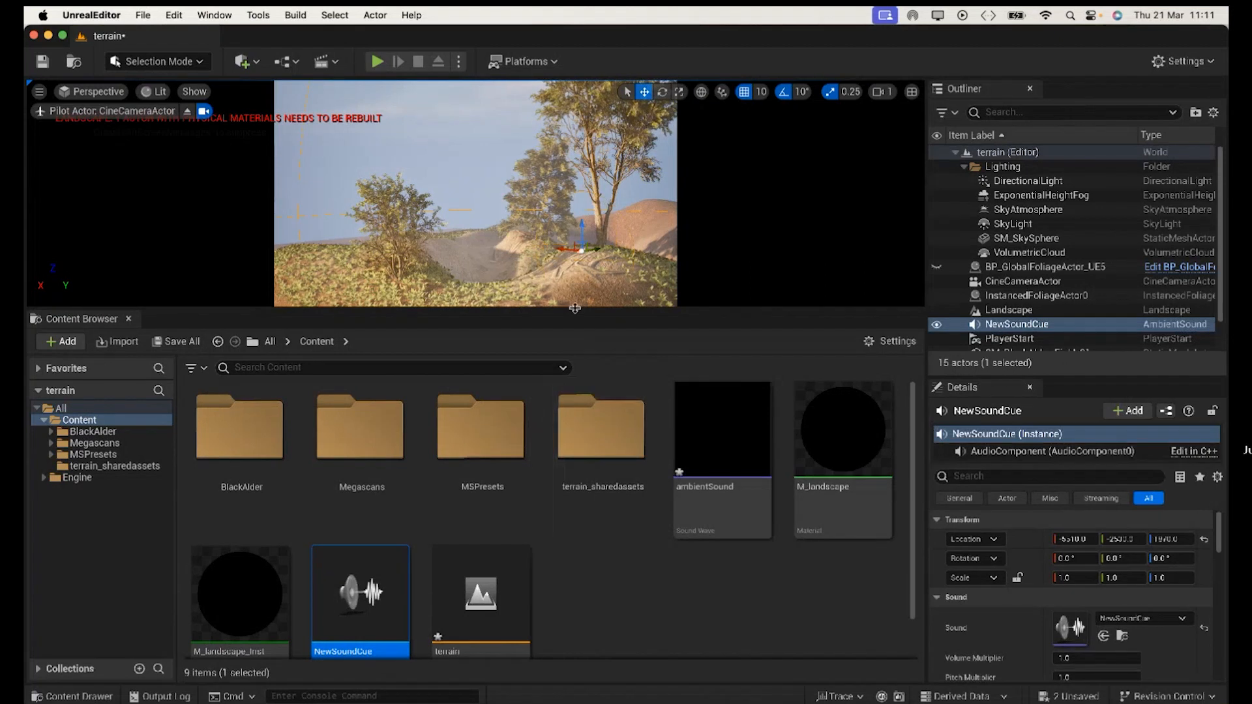
left_click_drag(574, 309, 625, 573)
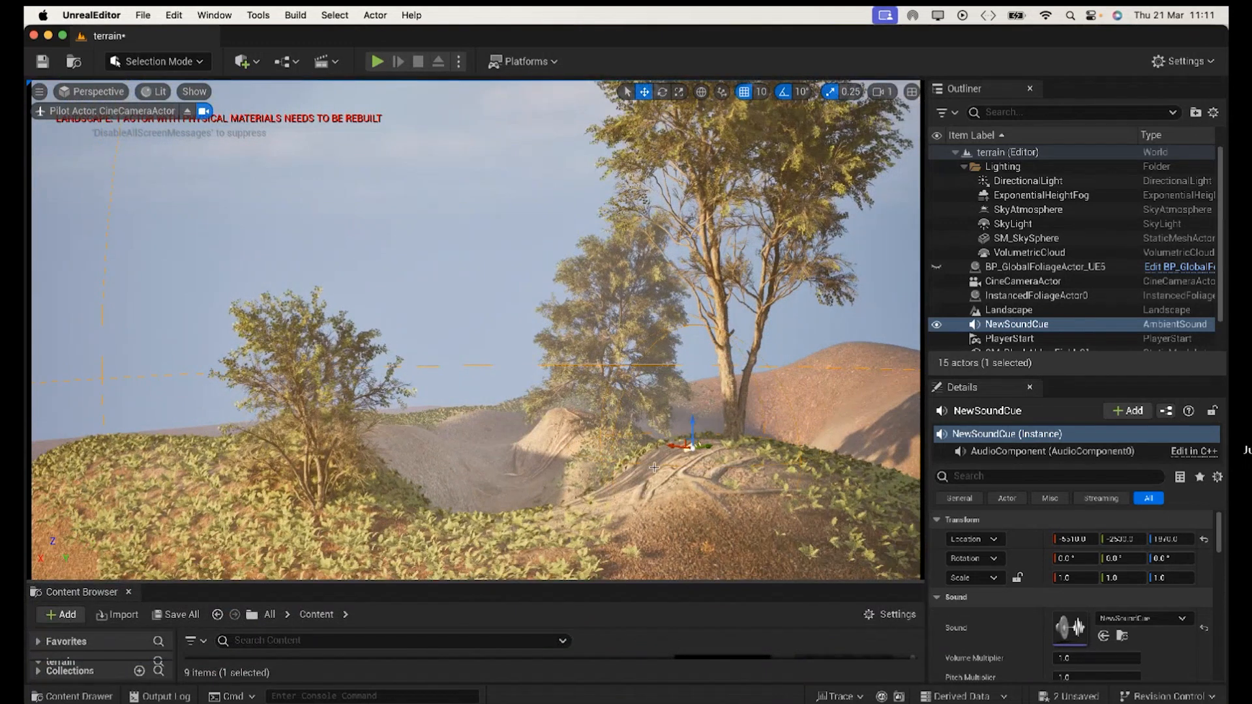
Step: Examine the extent of the sound's attenuation sphere around the hill from farther away, and return closer to the trees
scroll(653, 467, "down", 10)
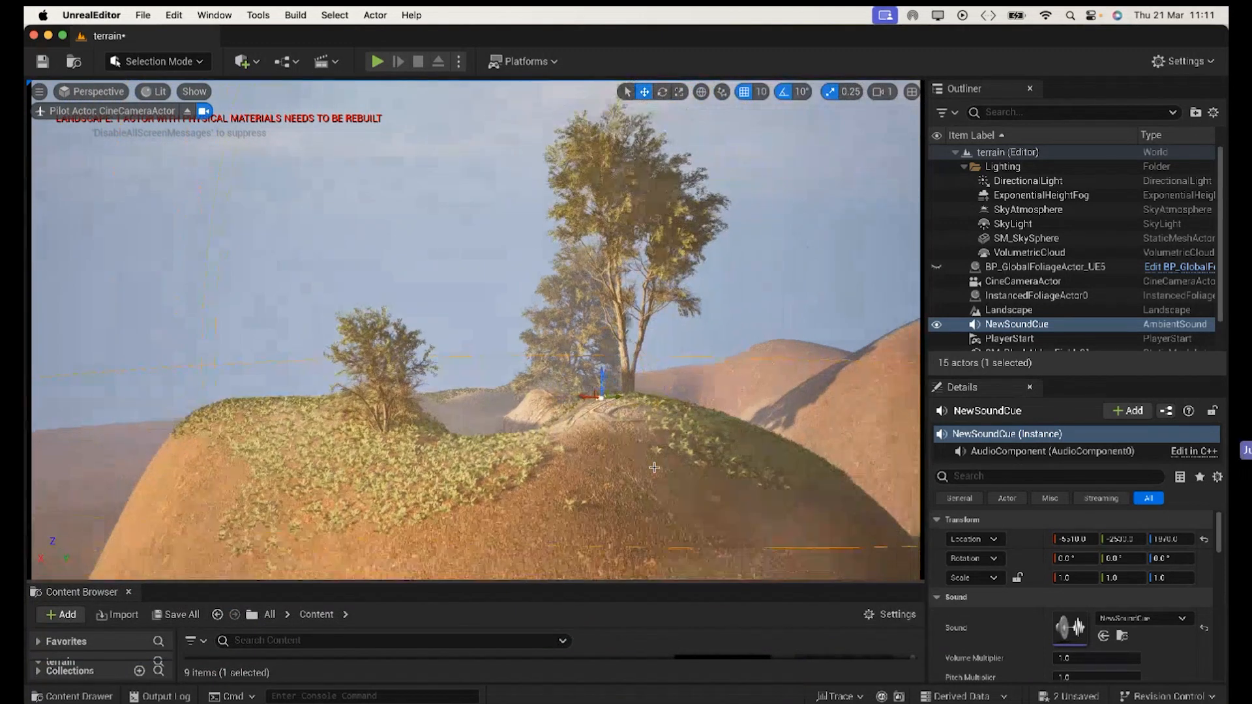
scroll(736, 417, "down", 2)
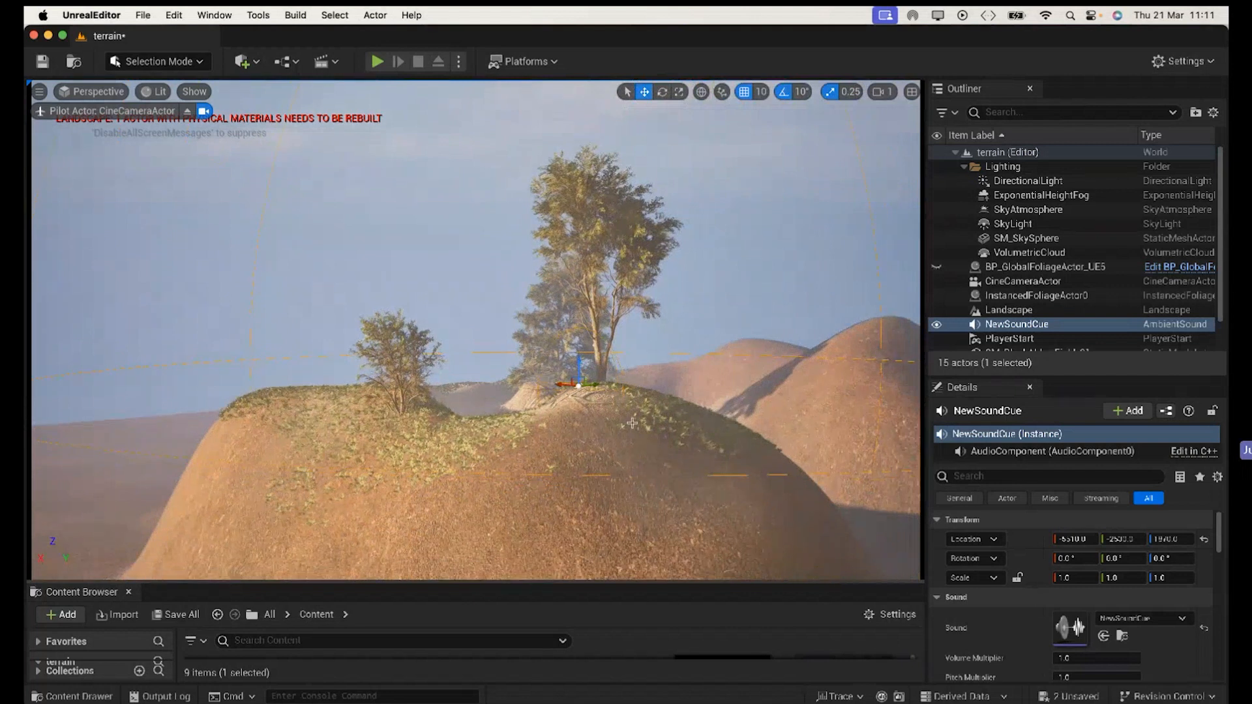
scroll(631, 422, "down", 2)
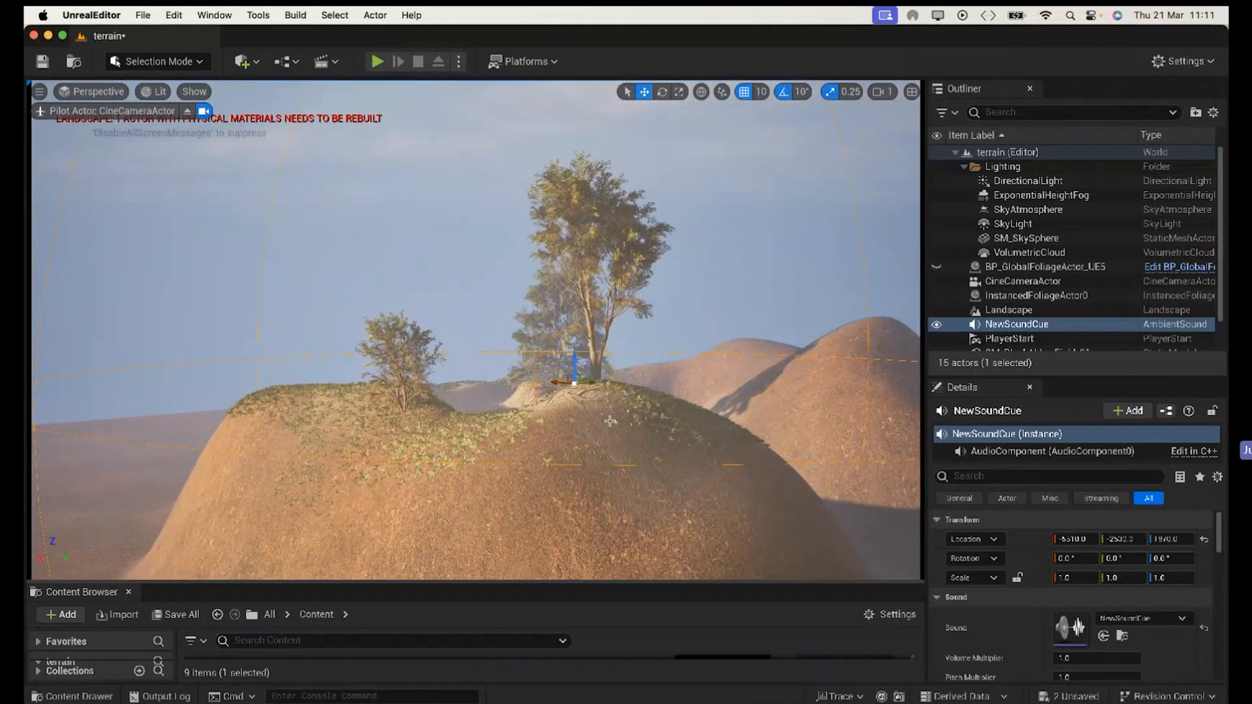
scroll(609, 421, "up", 2)
scroll(645, 404, "up", 5)
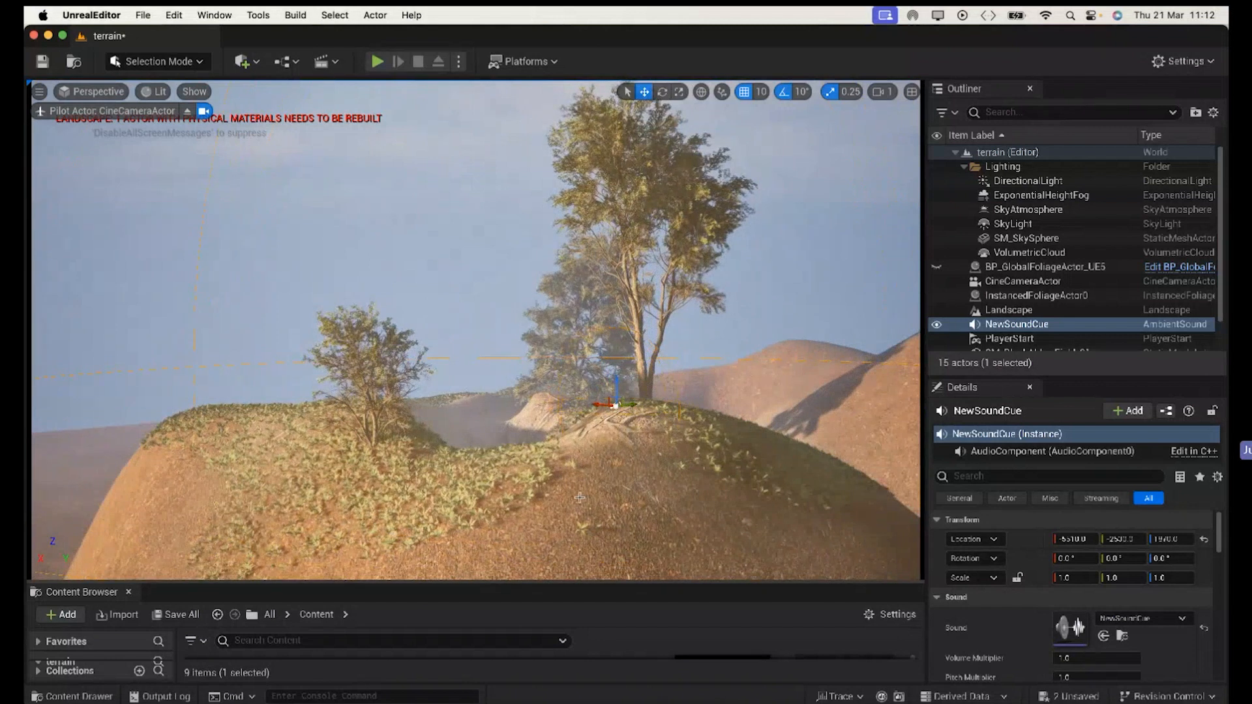
scroll(579, 497, "up", 2)
scroll(544, 445, "up", 3)
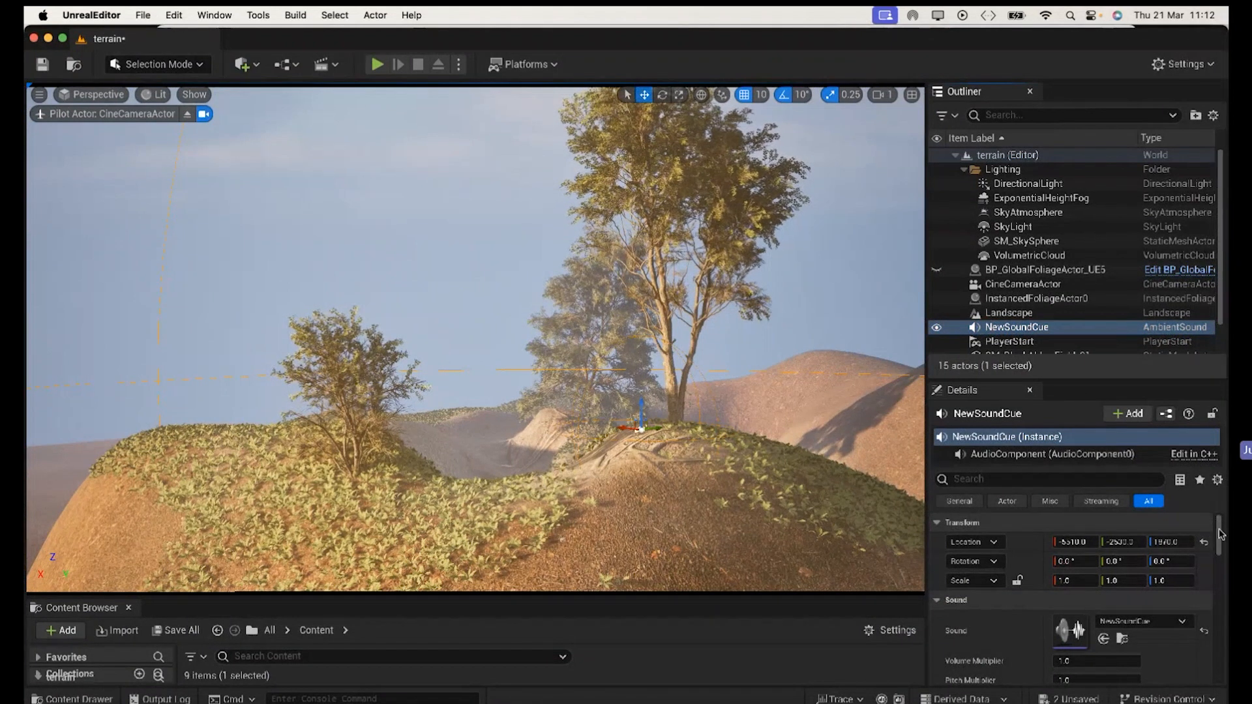
Step: Open the placed actor's sound cue for editing, set its Volume Multiplier to 4, and play the cue
scroll(1223, 538, "down", 3)
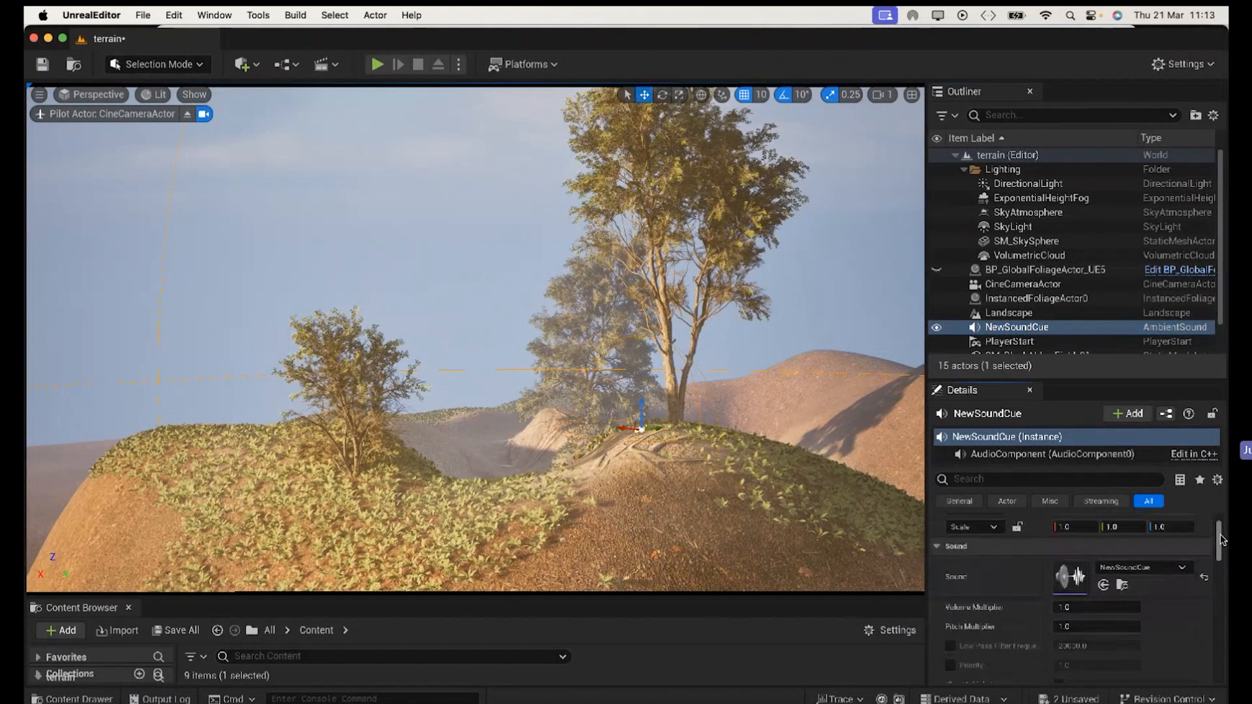
left_click(1070, 612)
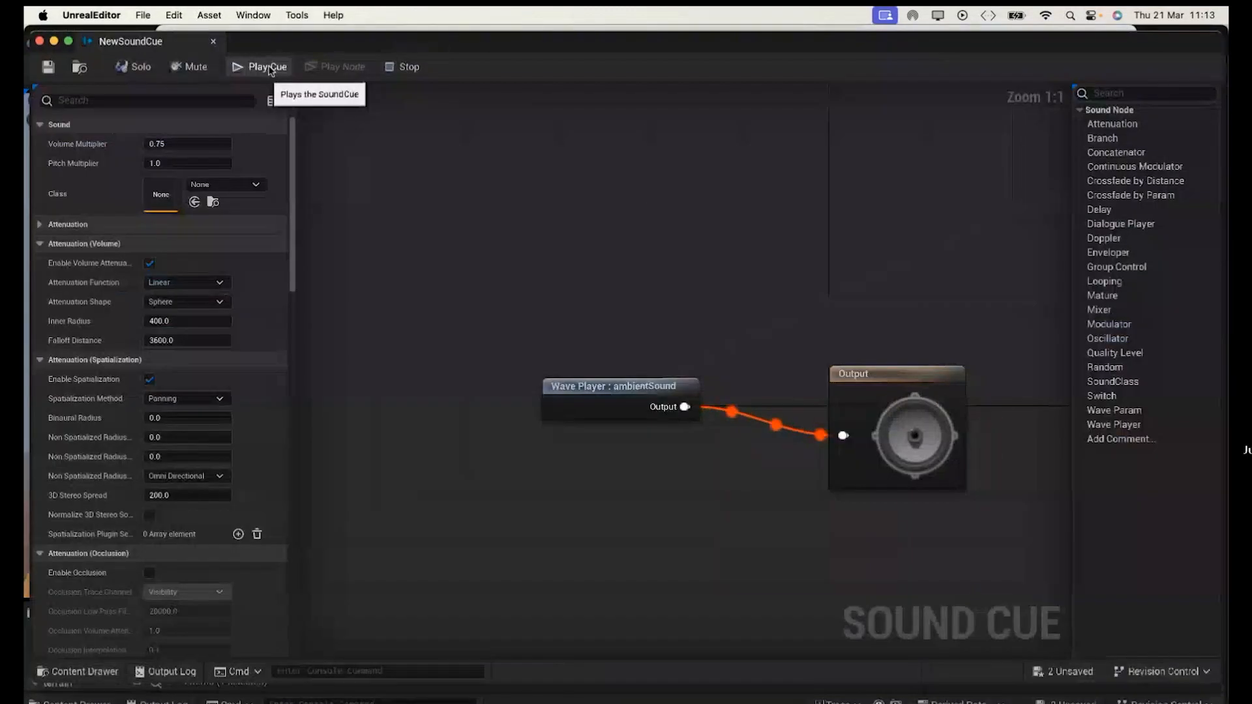
left_click(173, 143)
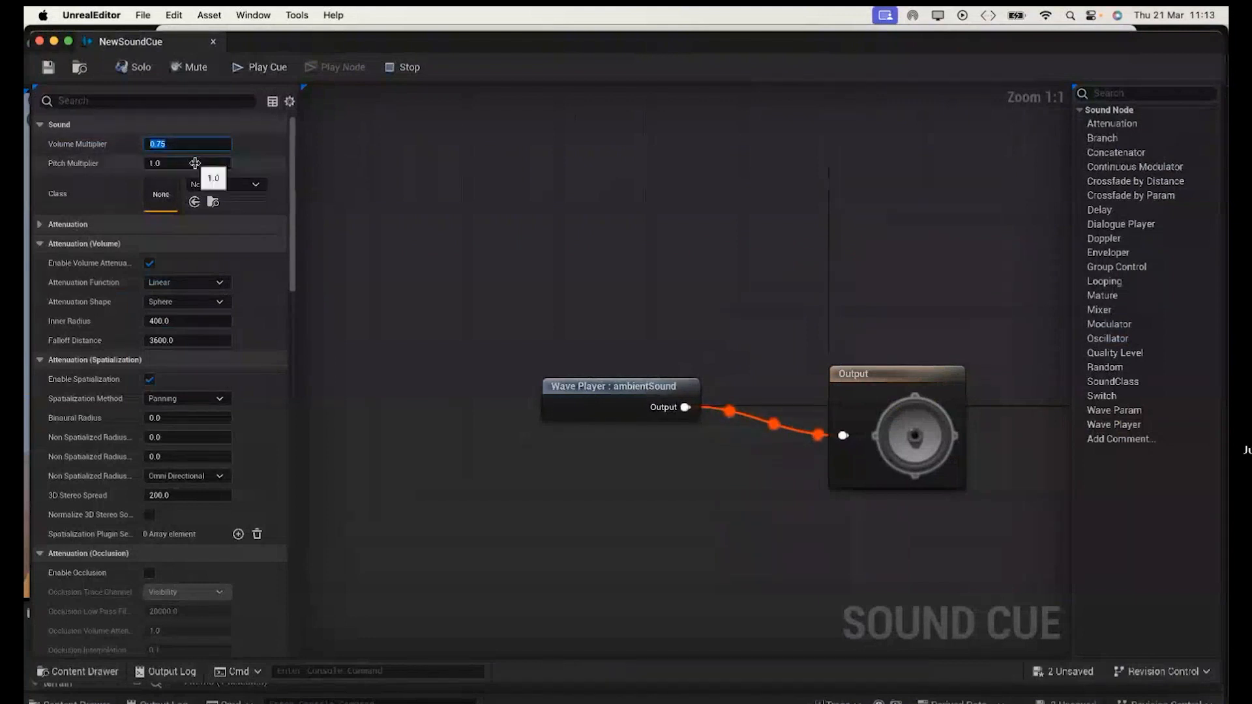
type("4")
key("Return")
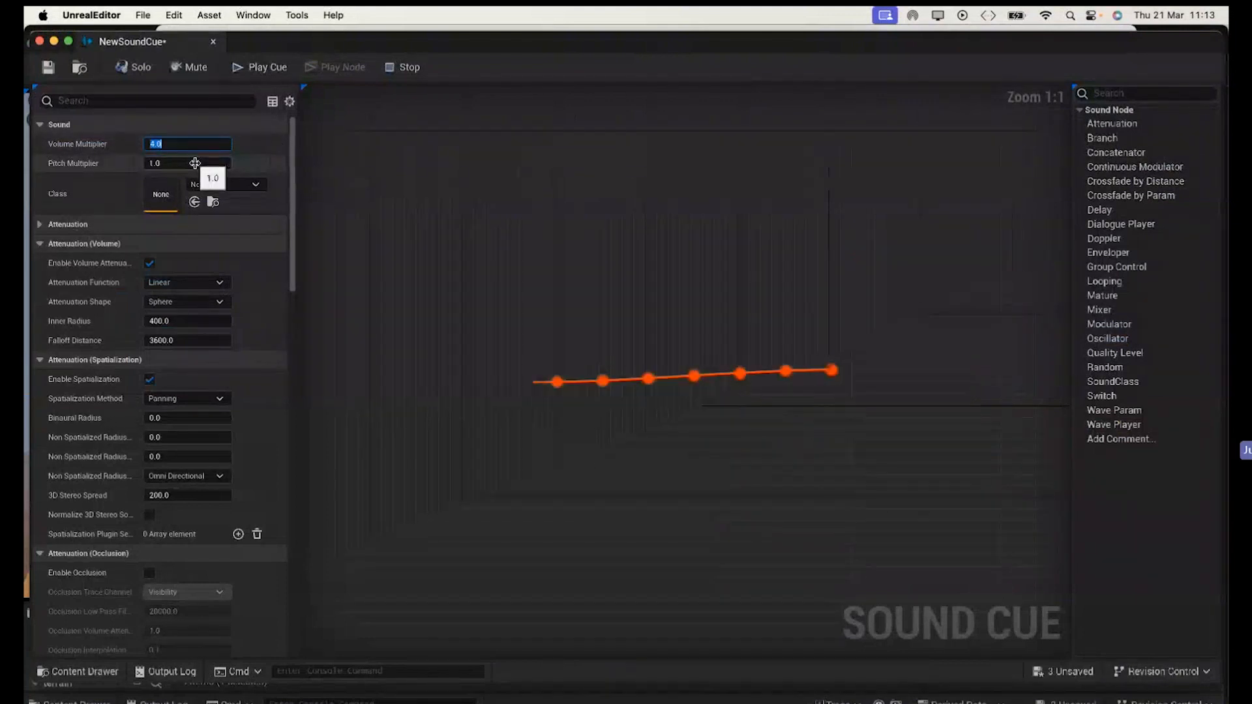
left_click(268, 66)
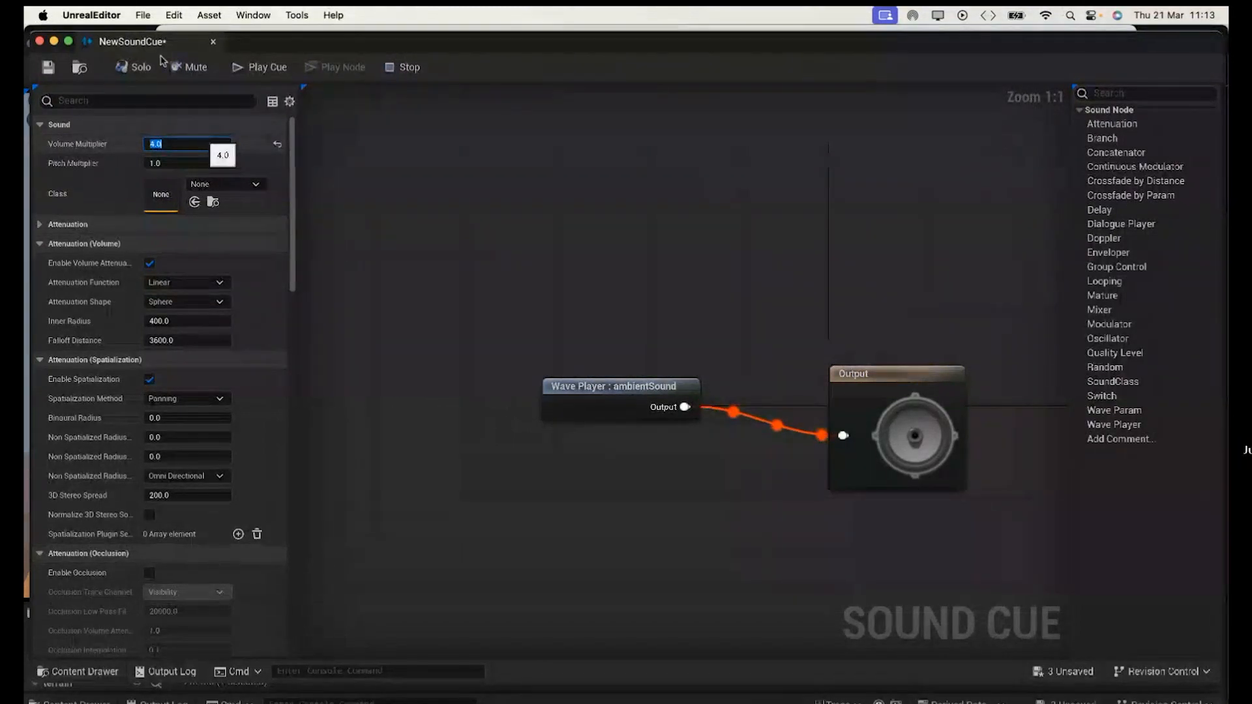
Step: Set the sound cue's Volume Multiplier to 10, save the cue, stop its playback, and close its editor
type("10")
key("Return")
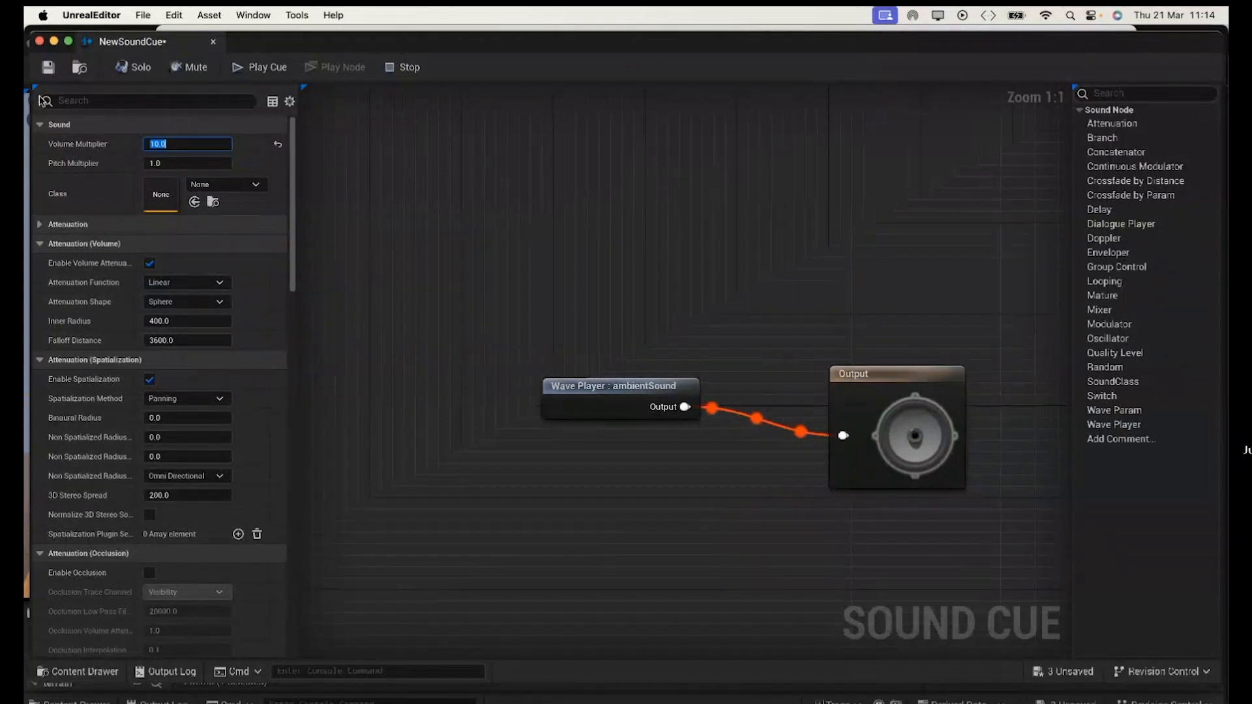
left_click(49, 68)
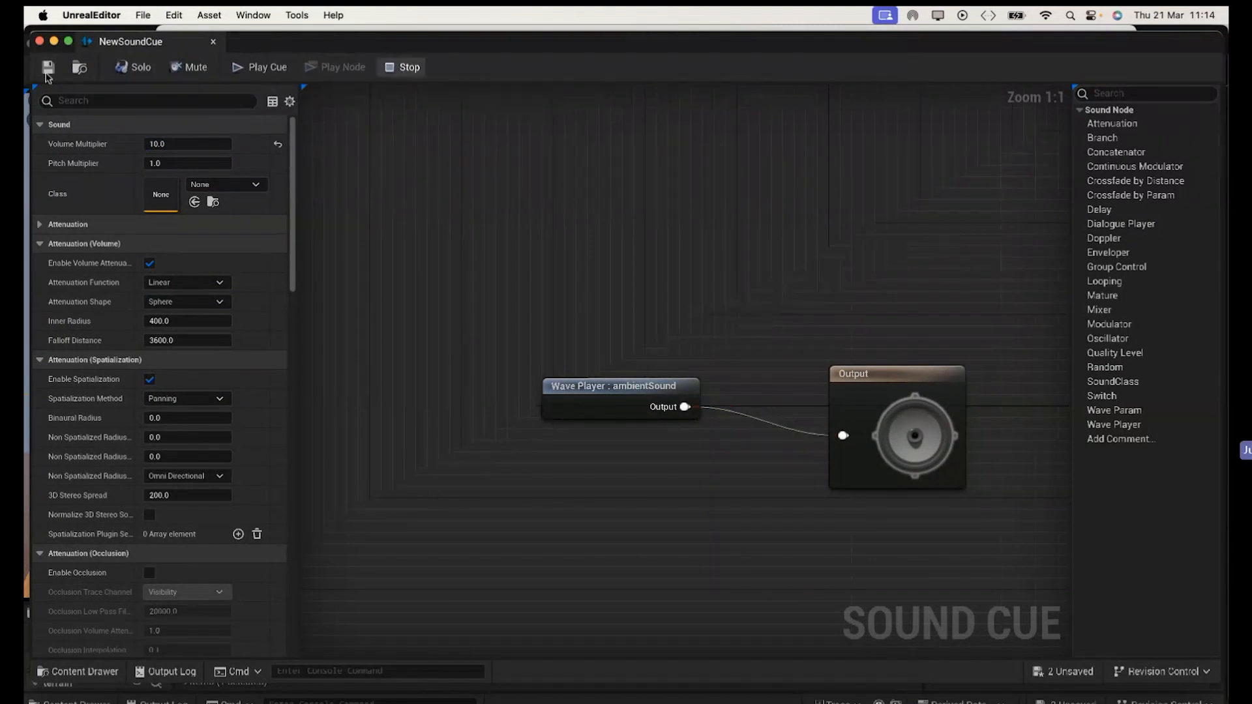
left_click(400, 67)
left_click(40, 42)
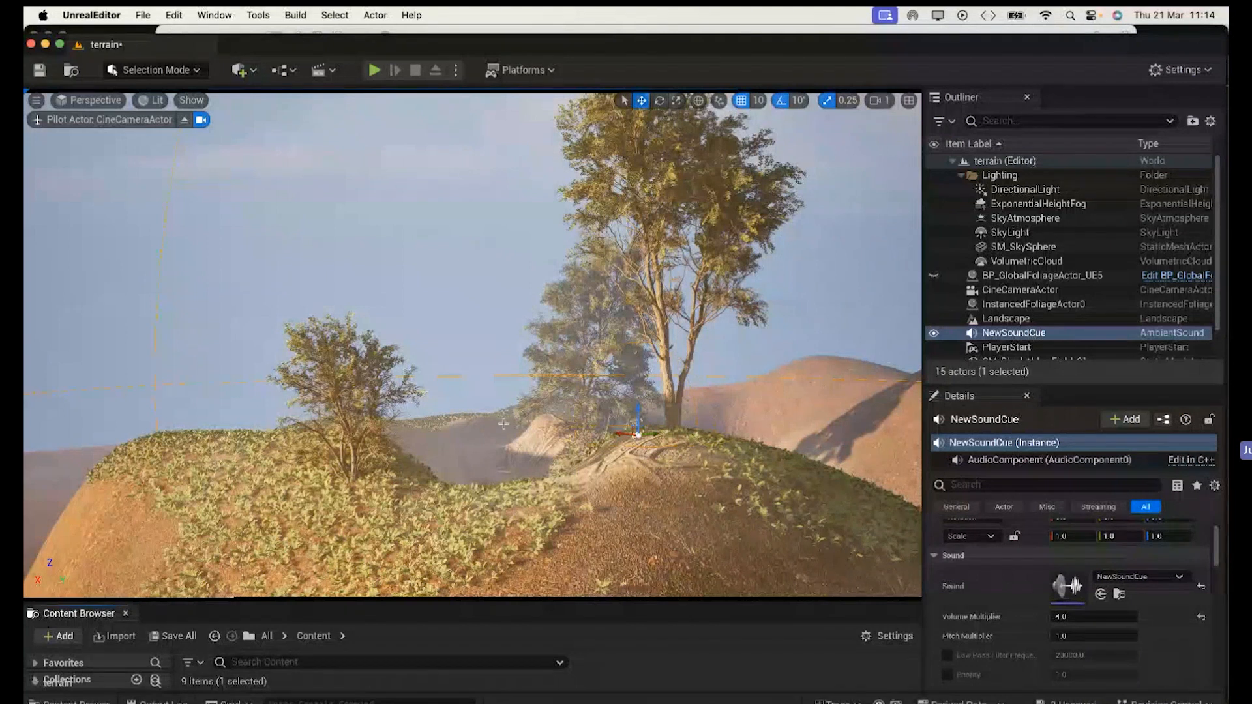
Step: Start adding a new level sequence without shots to the terrain level
left_click(322, 74)
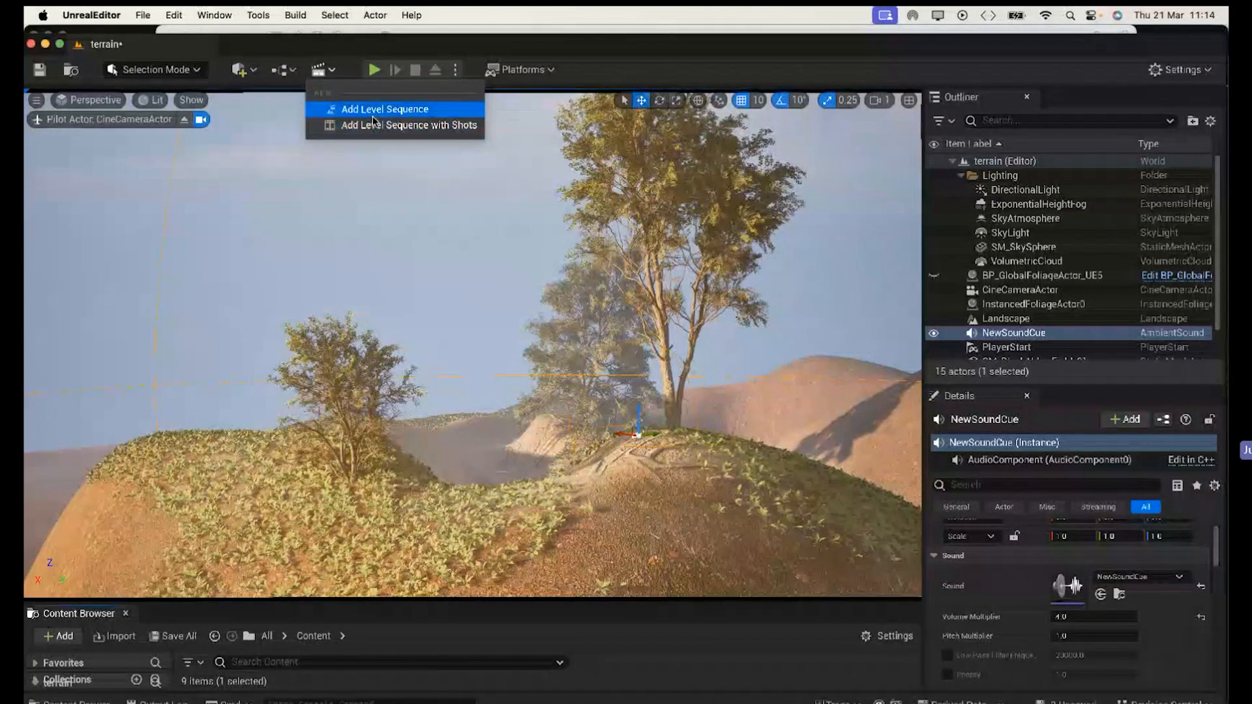
left_click(326, 72)
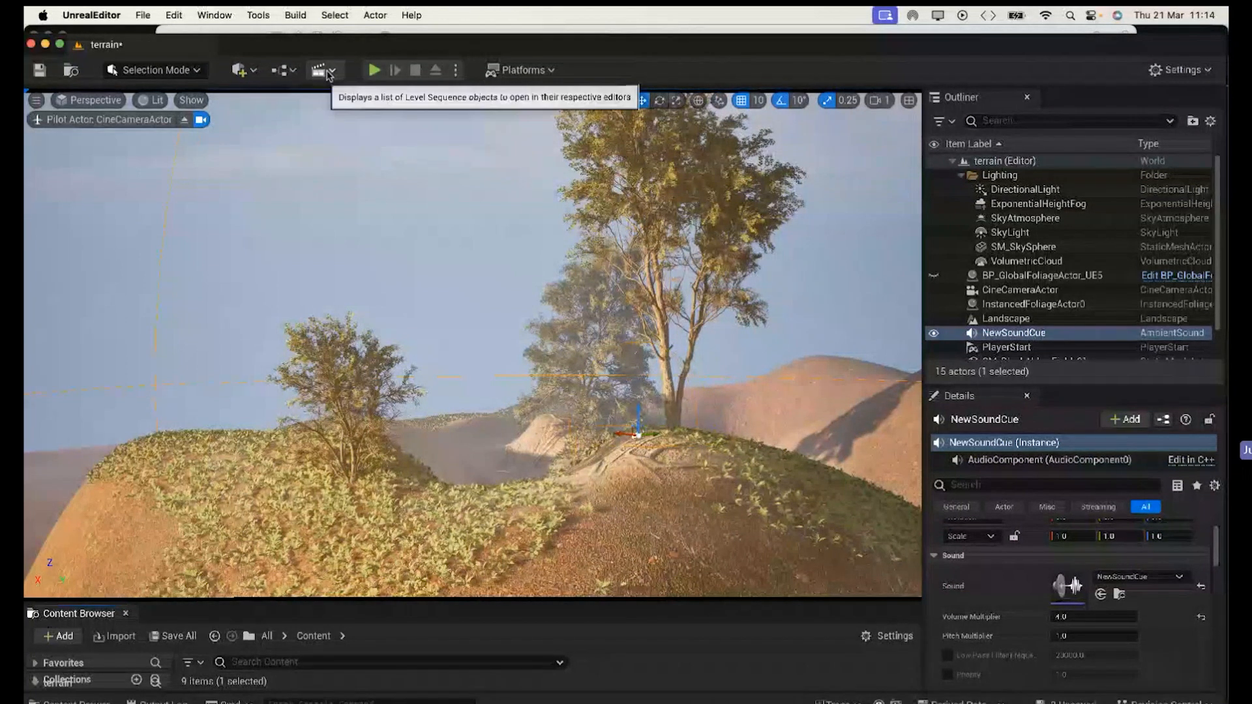
left_click(328, 74)
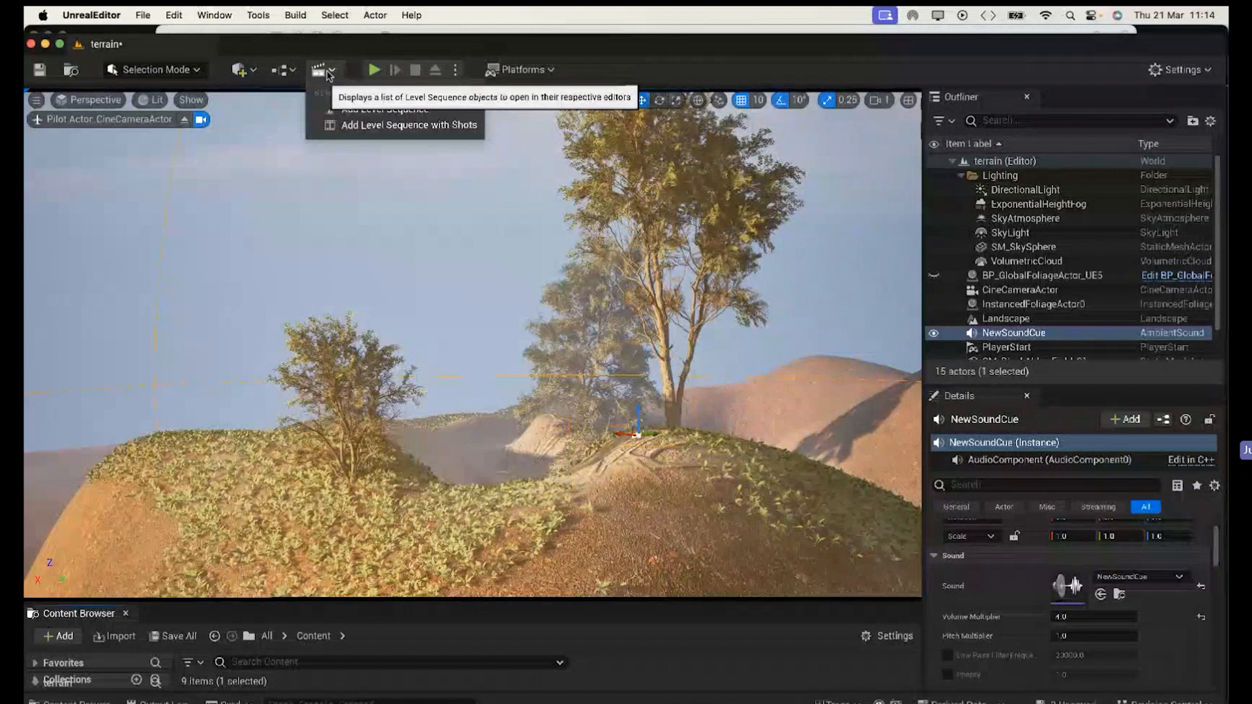
left_click(358, 115)
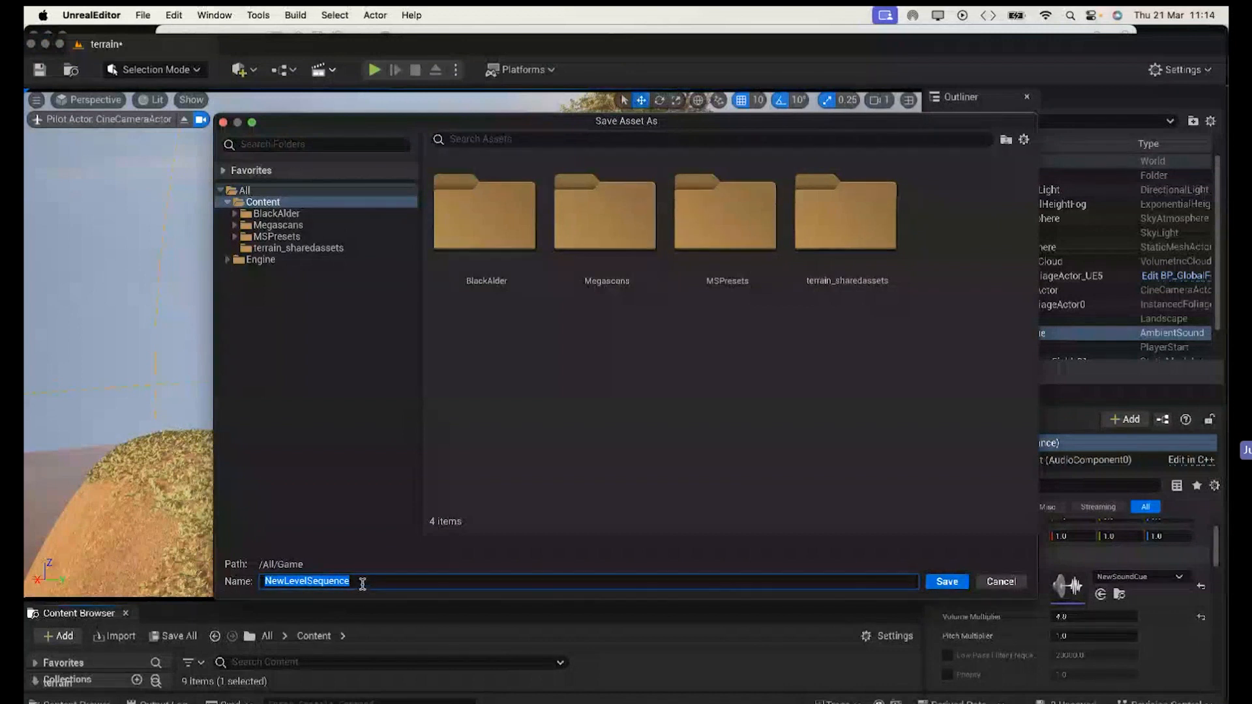
type("t")
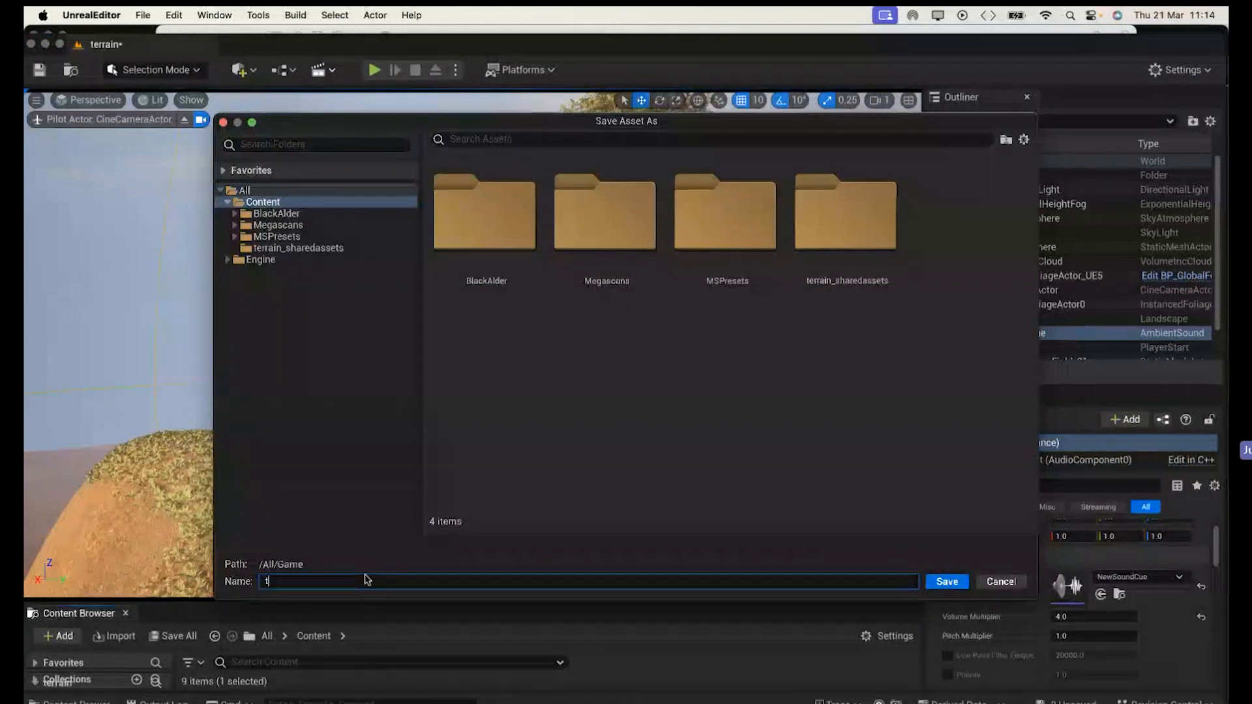
type("errain")
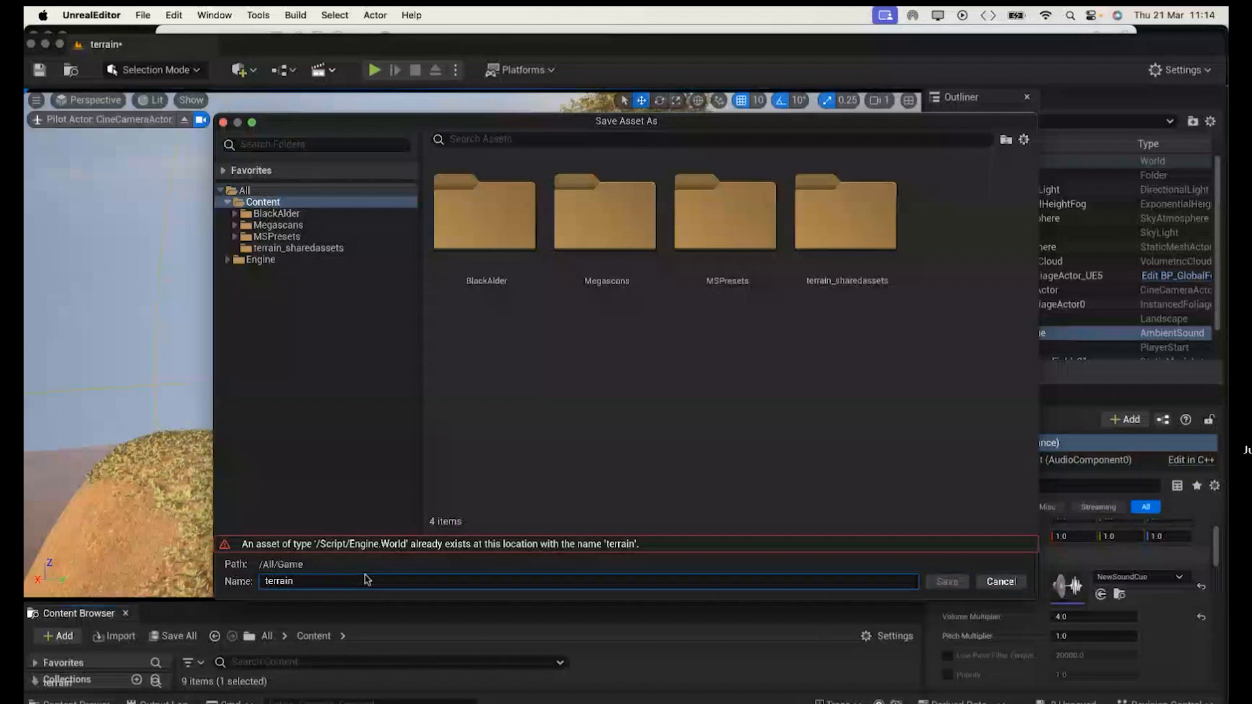
key("BackSpace")
key("BackSpace")
key("BackSpace")
key("BackSpace")
key("BackSpace")
key("BackSpace")
key("BackSpace")
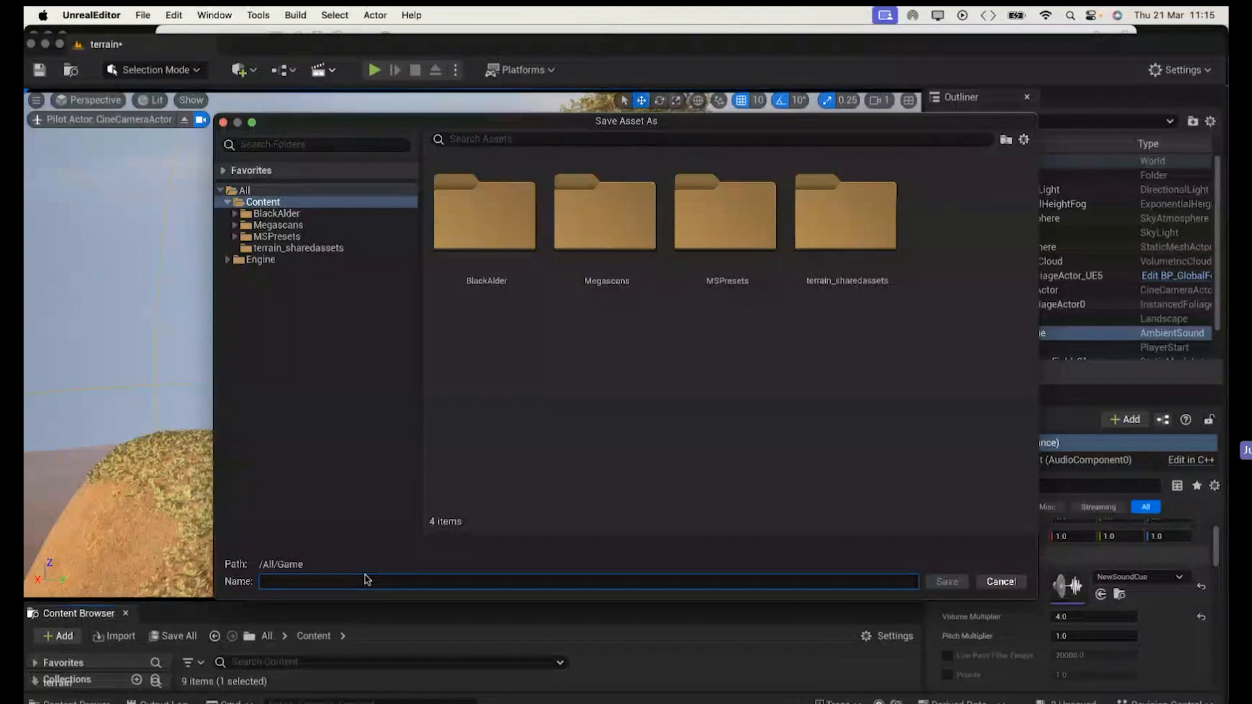
Step: Save the level sequence as hillside in the Content folder and enlarge the Sequencer below the viewport
type("hillside")
left_click(938, 584)
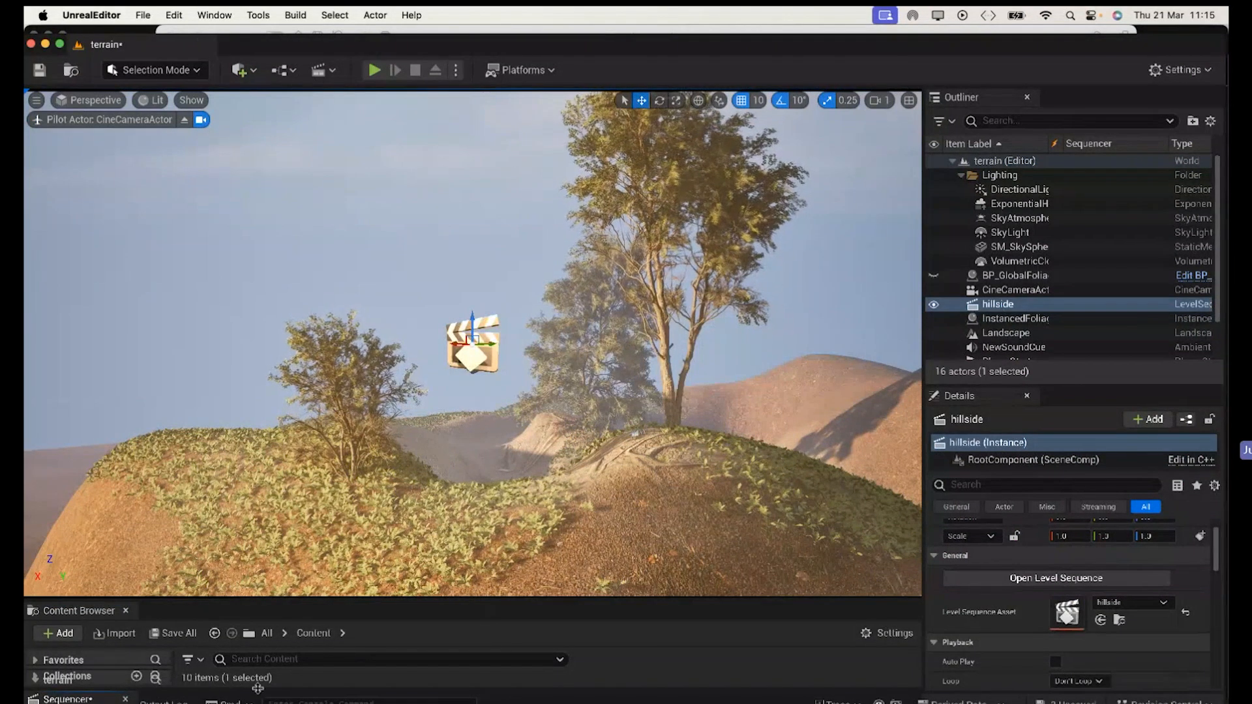
left_click_drag(279, 689, 339, 474)
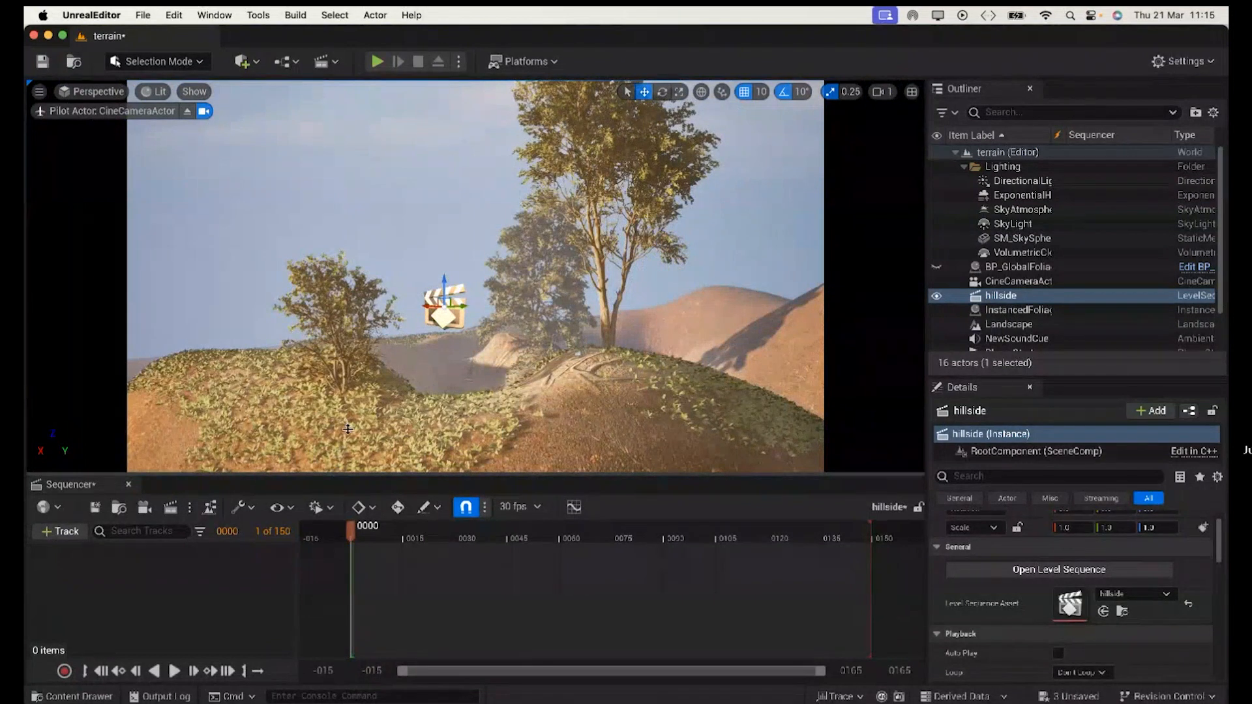
left_click_drag(348, 428, 347, 465)
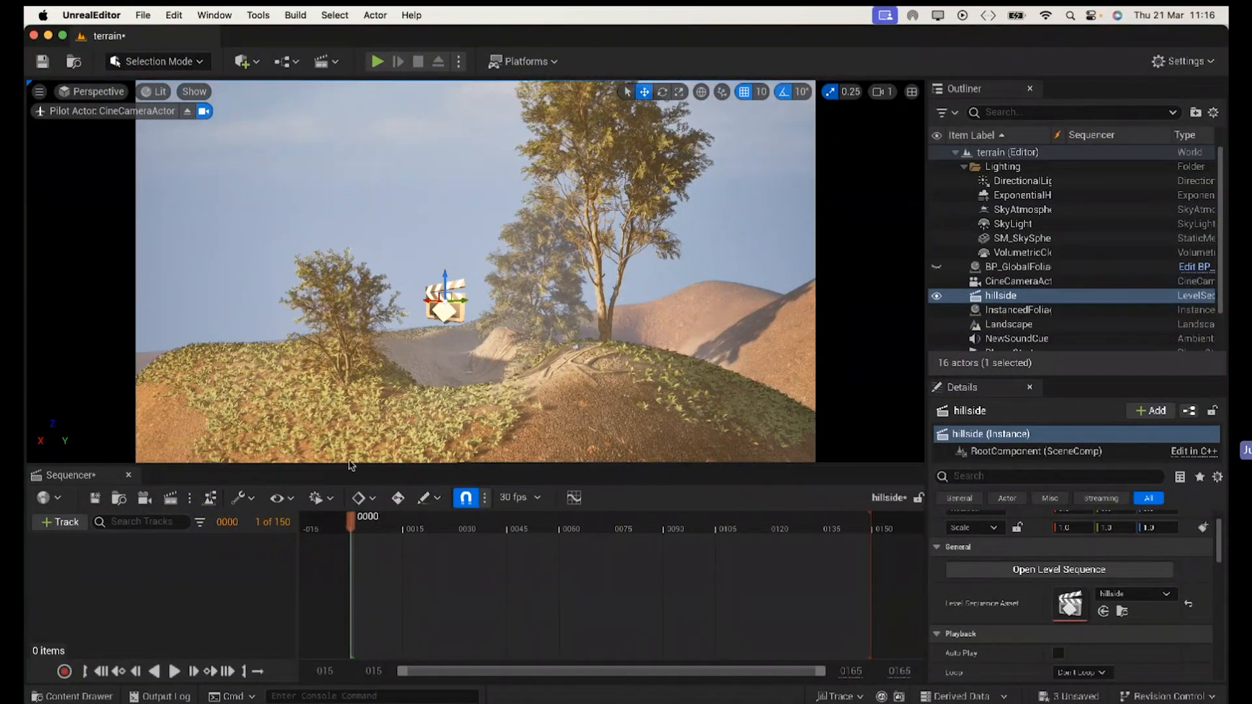
mouse_move(346, 465)
left_mouse_down()
mouse_move(355, 523)
mouse_move(357, 483)
left_mouse_up()
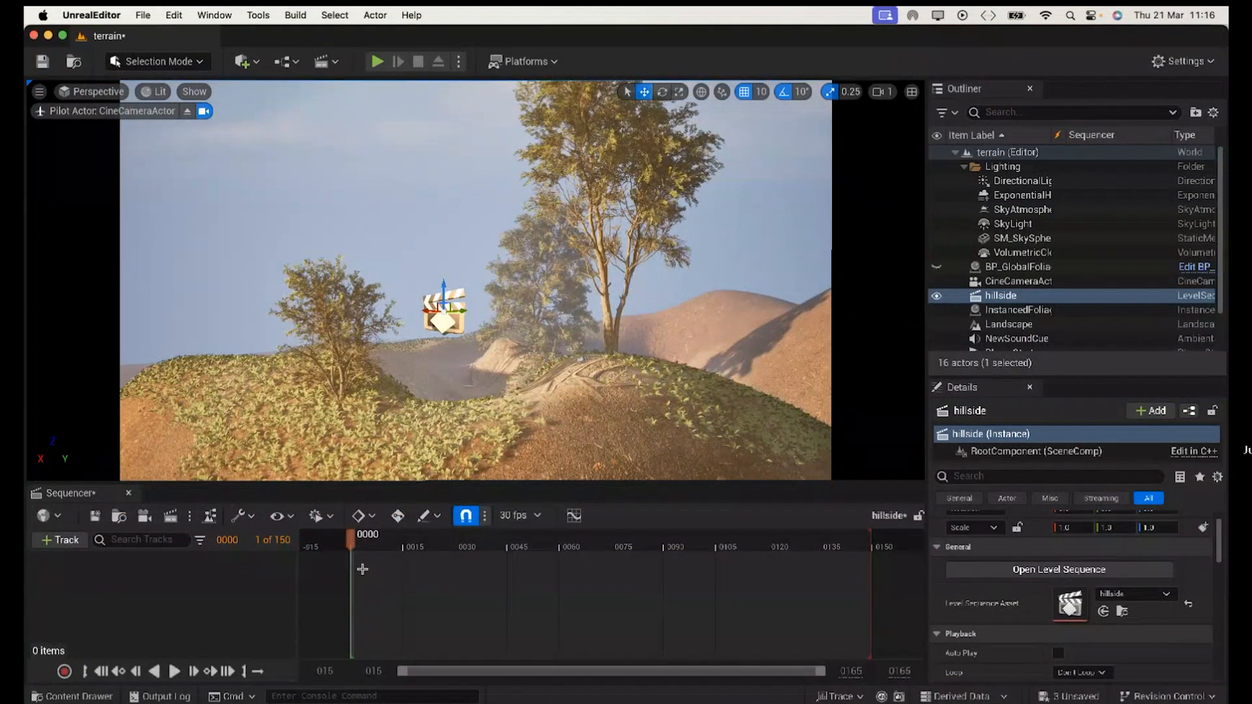
Step: Add the existing CineCameraActor to the hillside sequence
left_click(60, 541)
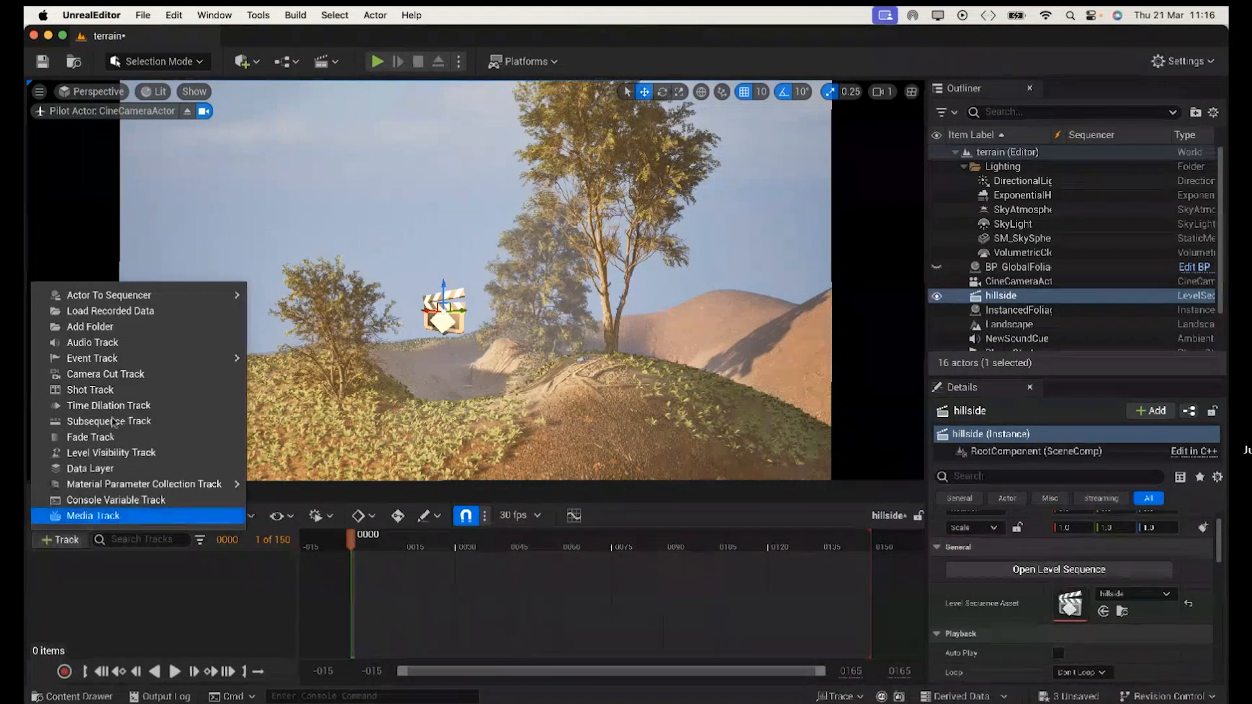
mouse_move(130, 299)
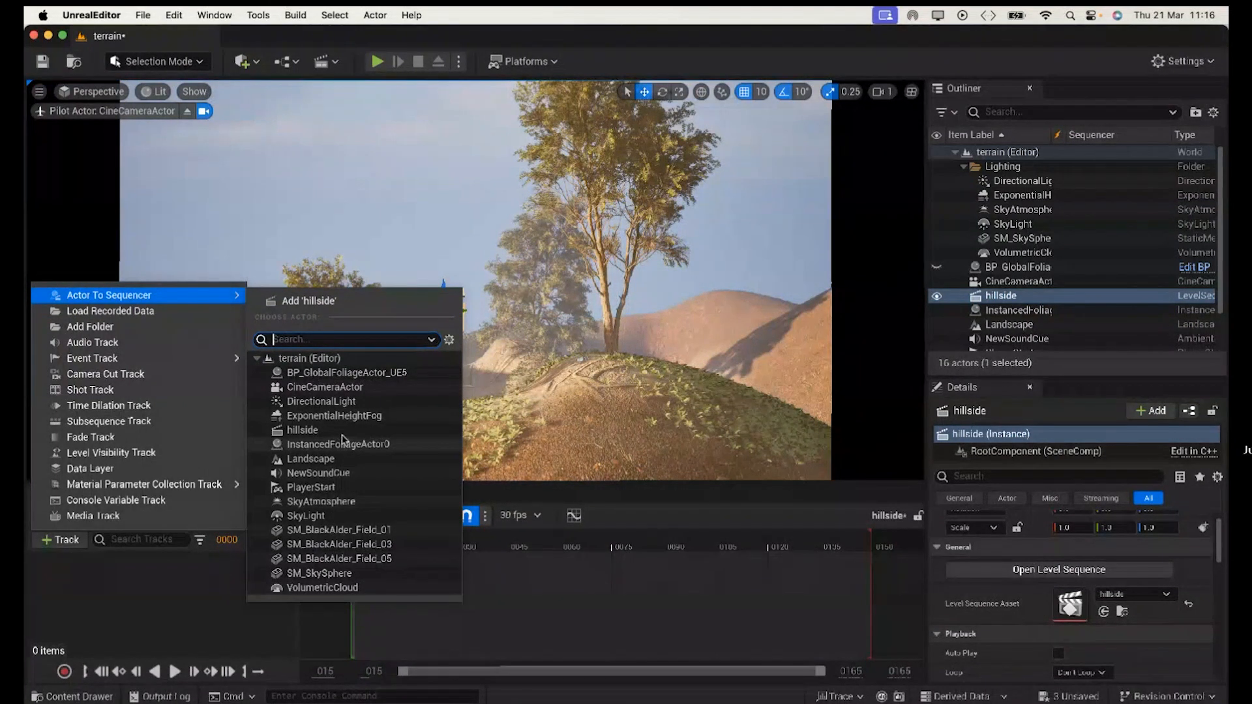
left_click(326, 388)
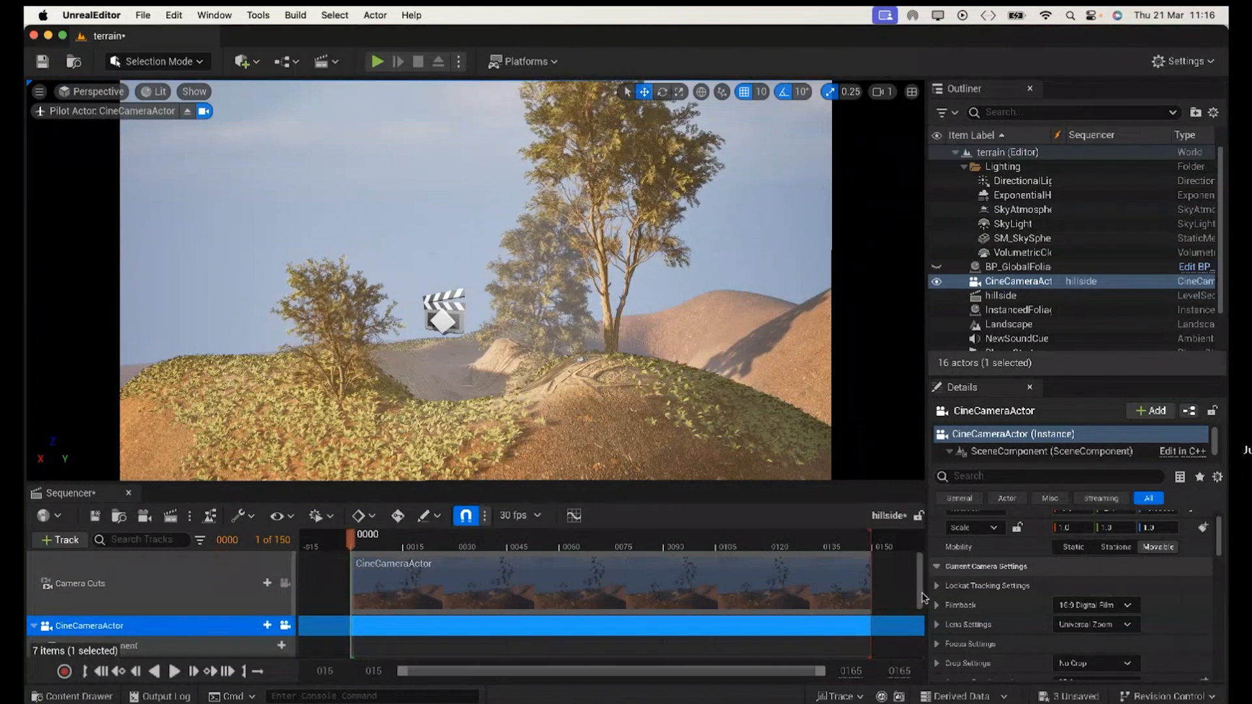
Step: Enlarge the Sequencer to show all camera tracks, and key the camera's Transform at frame 0
scroll(923, 613, "down", 3)
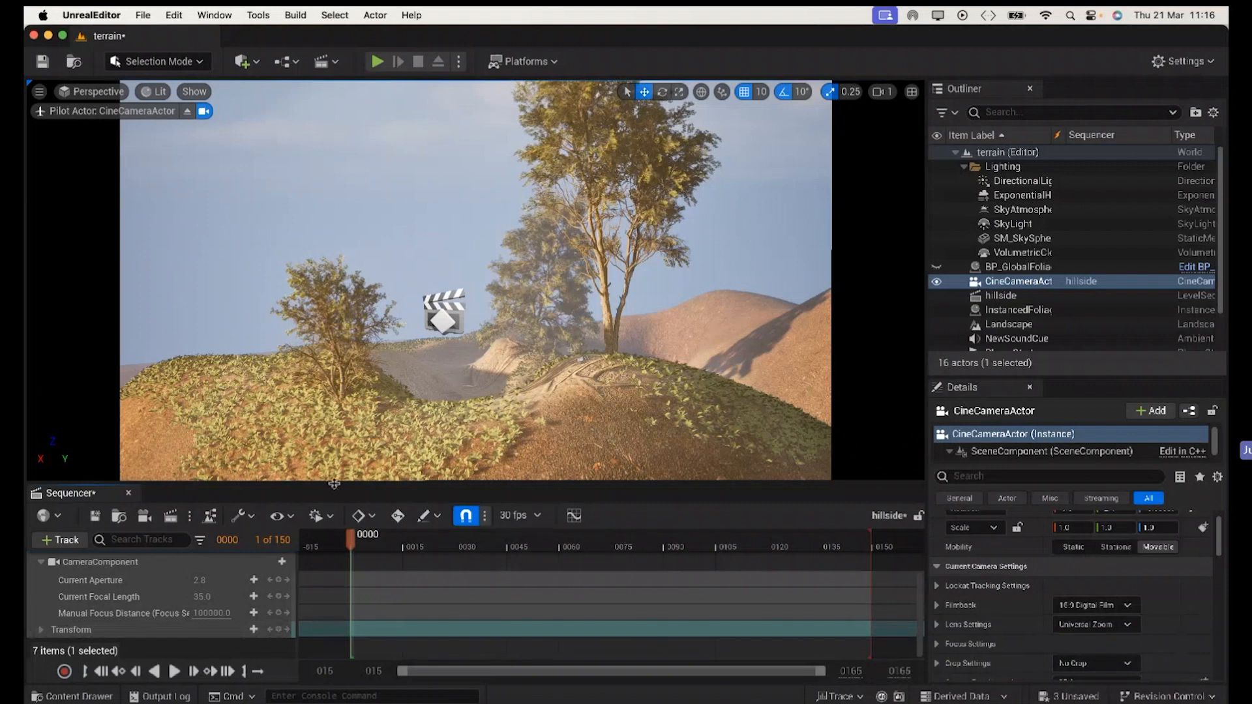
left_click_drag(334, 483, 334, 407)
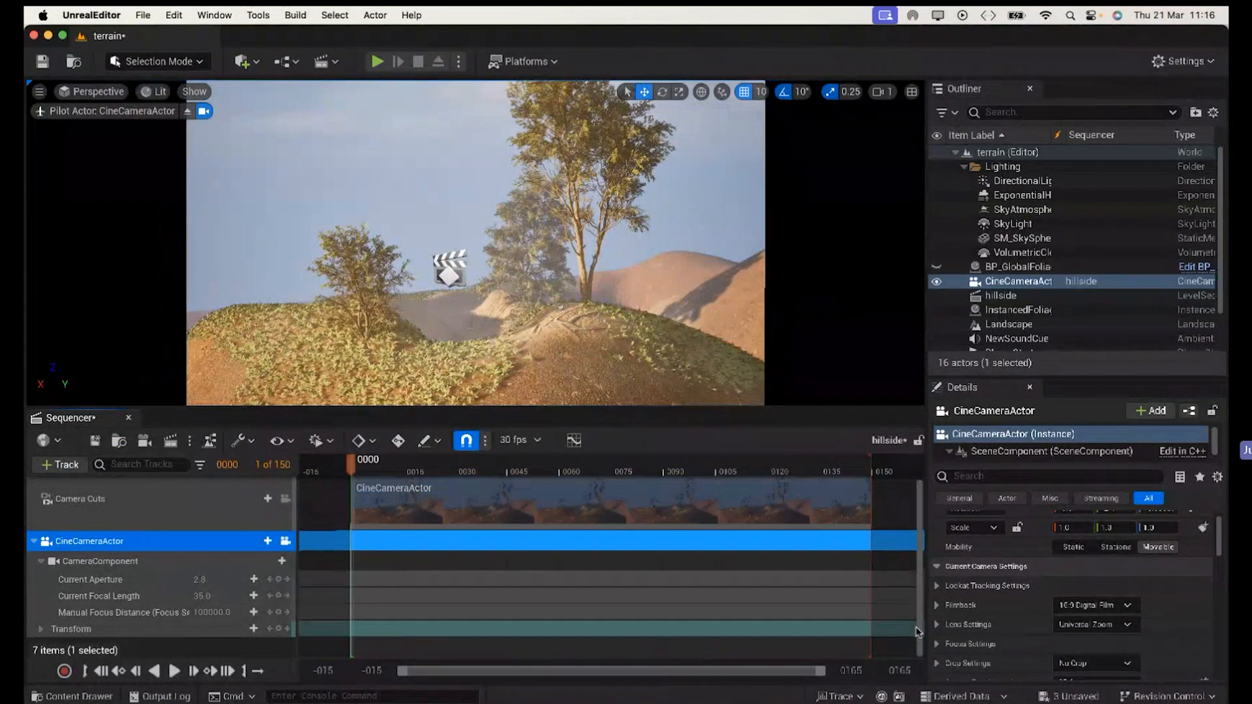
left_click_drag(919, 632, 920, 541)
scroll(916, 623, "down", 1)
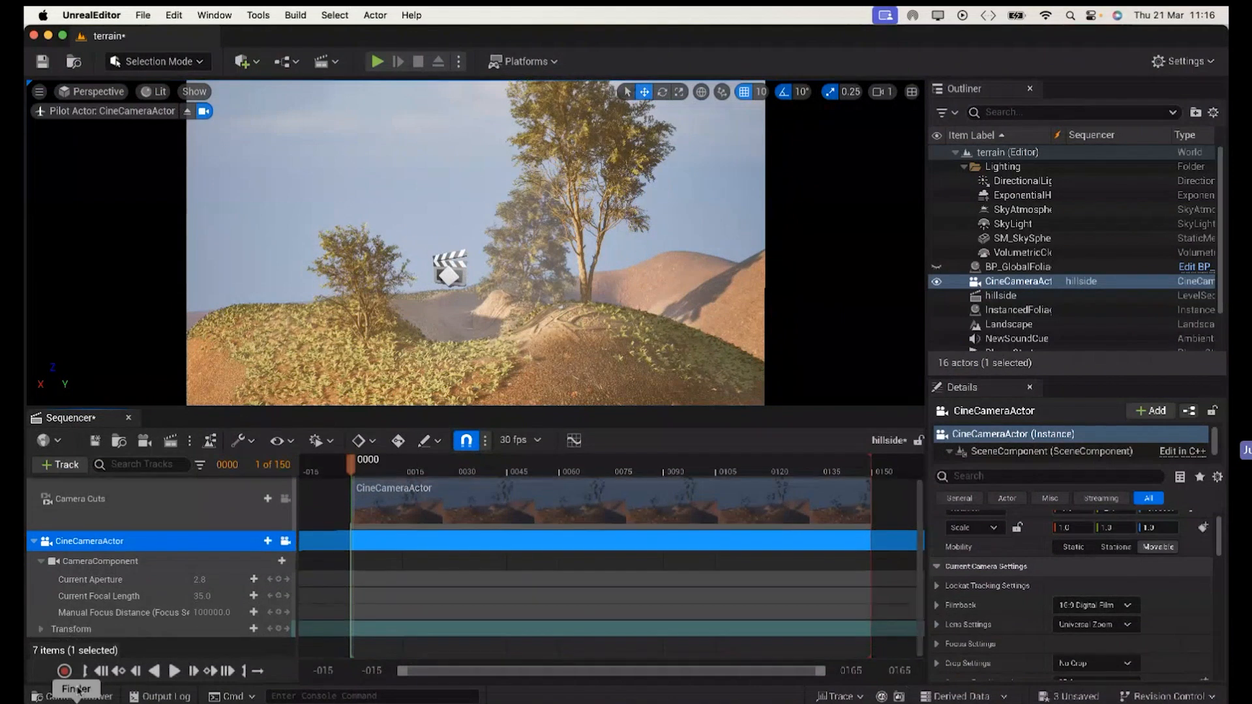
left_click(279, 628)
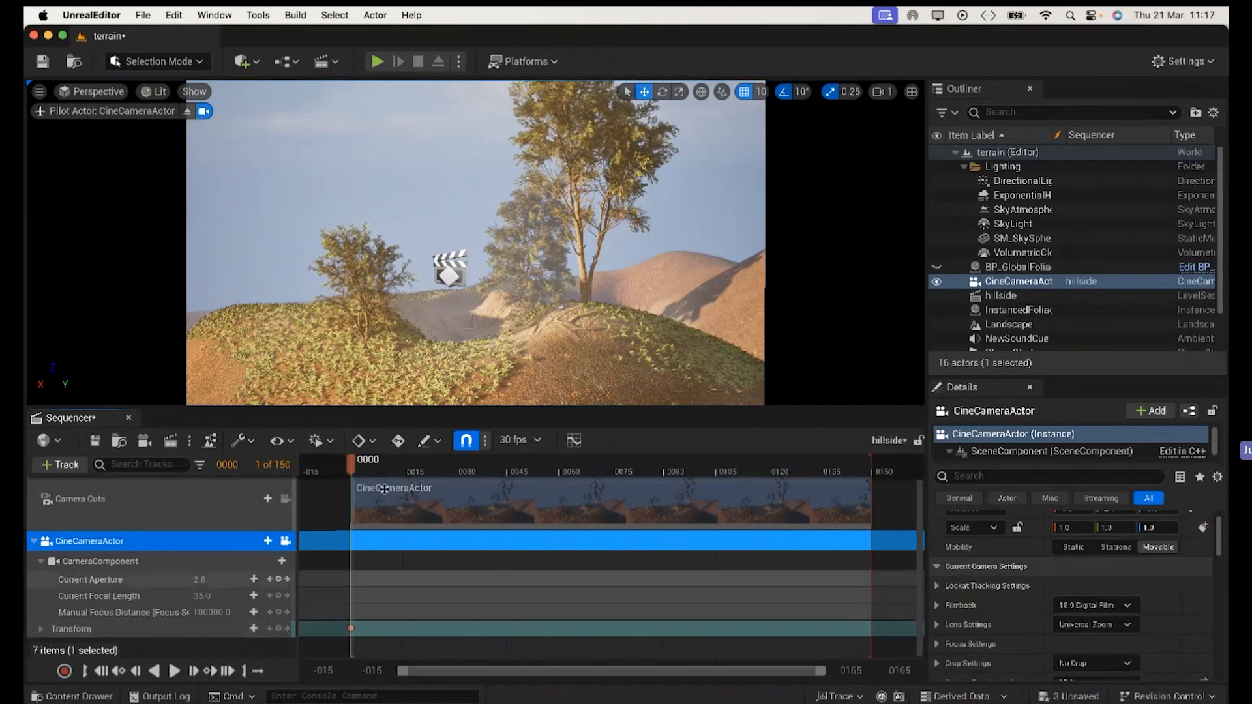
Step: At frame 149, fly the piloted camera forward to low ground near the rear tree, tilt it slightly upward, and key its Transform
left_click_drag(496, 487, 870, 487)
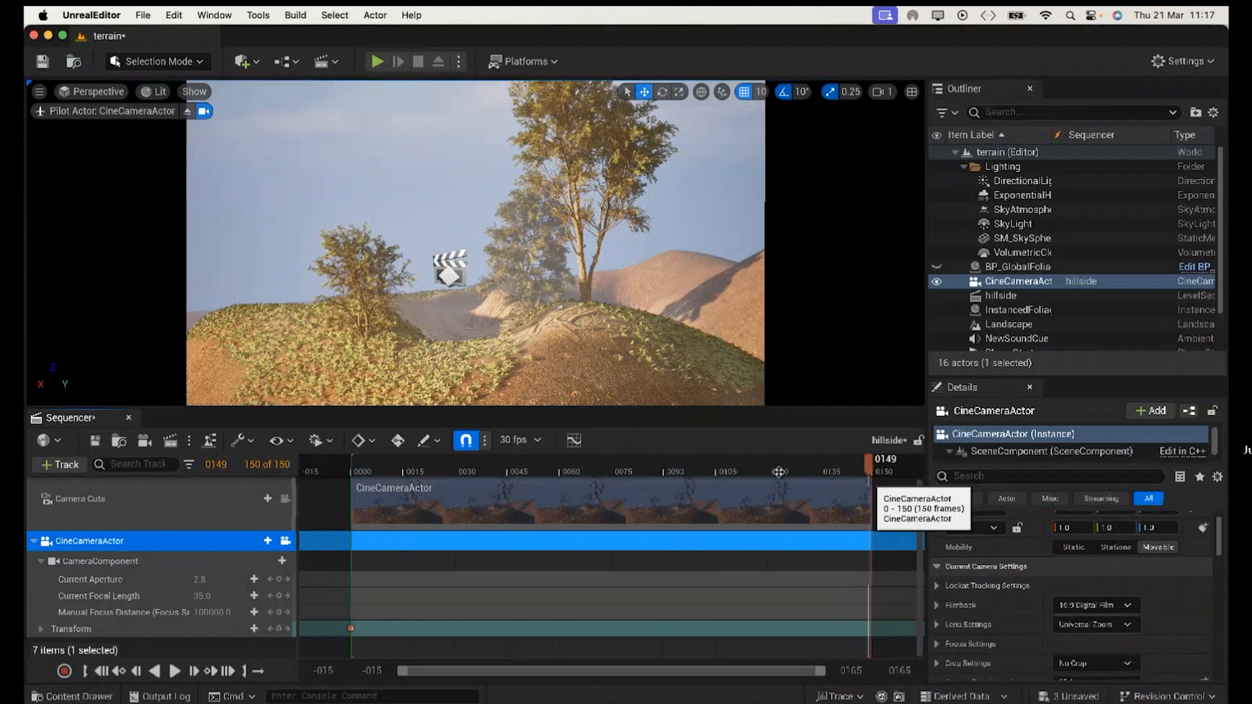
scroll(477, 334, "up", 10)
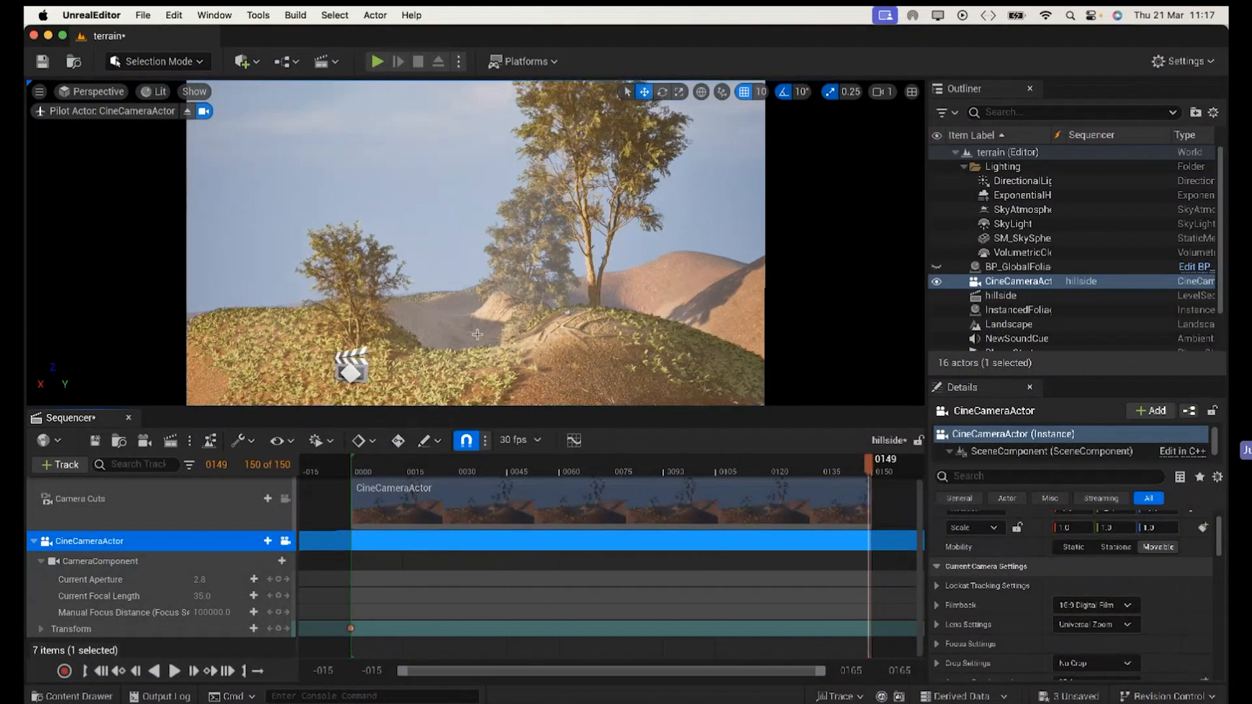
scroll(477, 334, "up", 3)
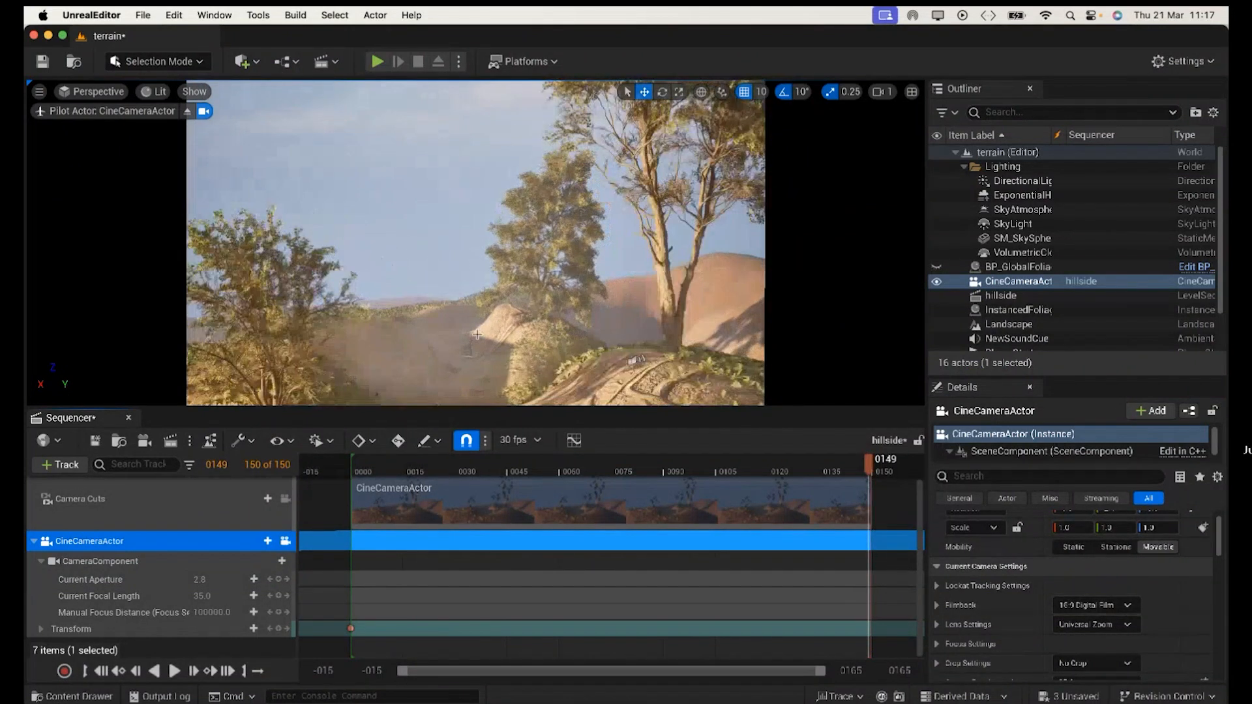
scroll(478, 334, "up", 8)
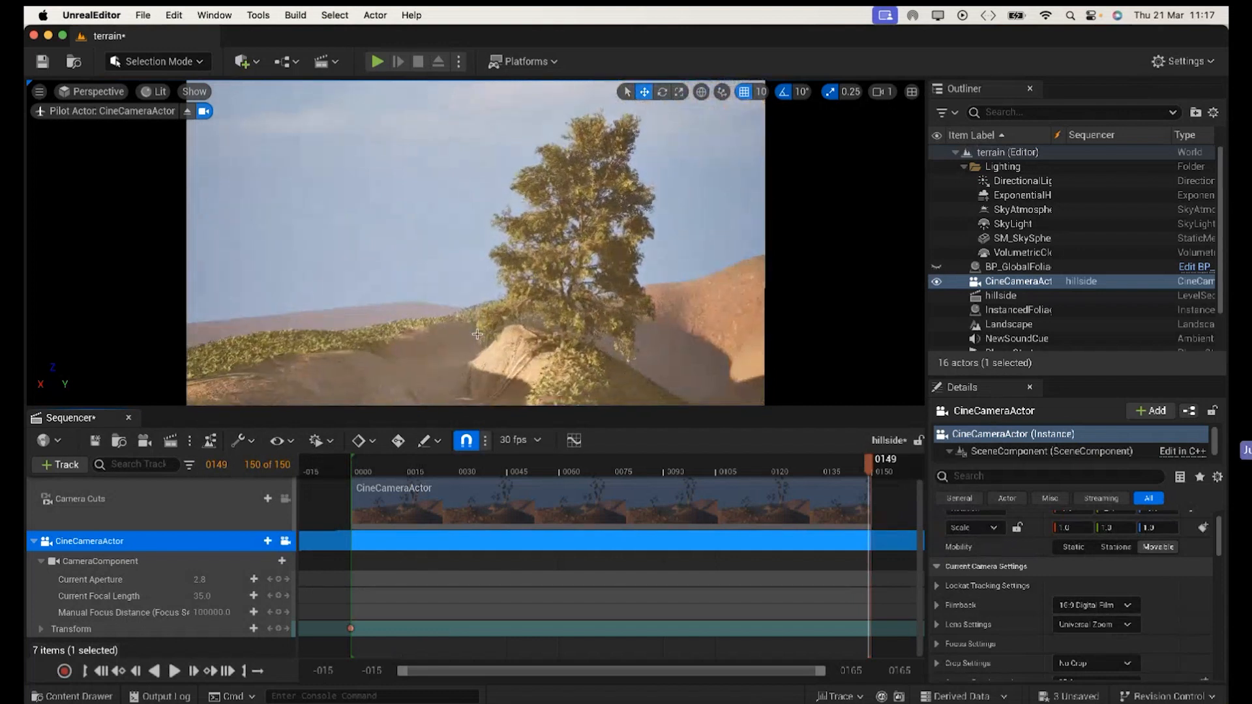
scroll(478, 334, "up", 2)
scroll(478, 334, "up", 1)
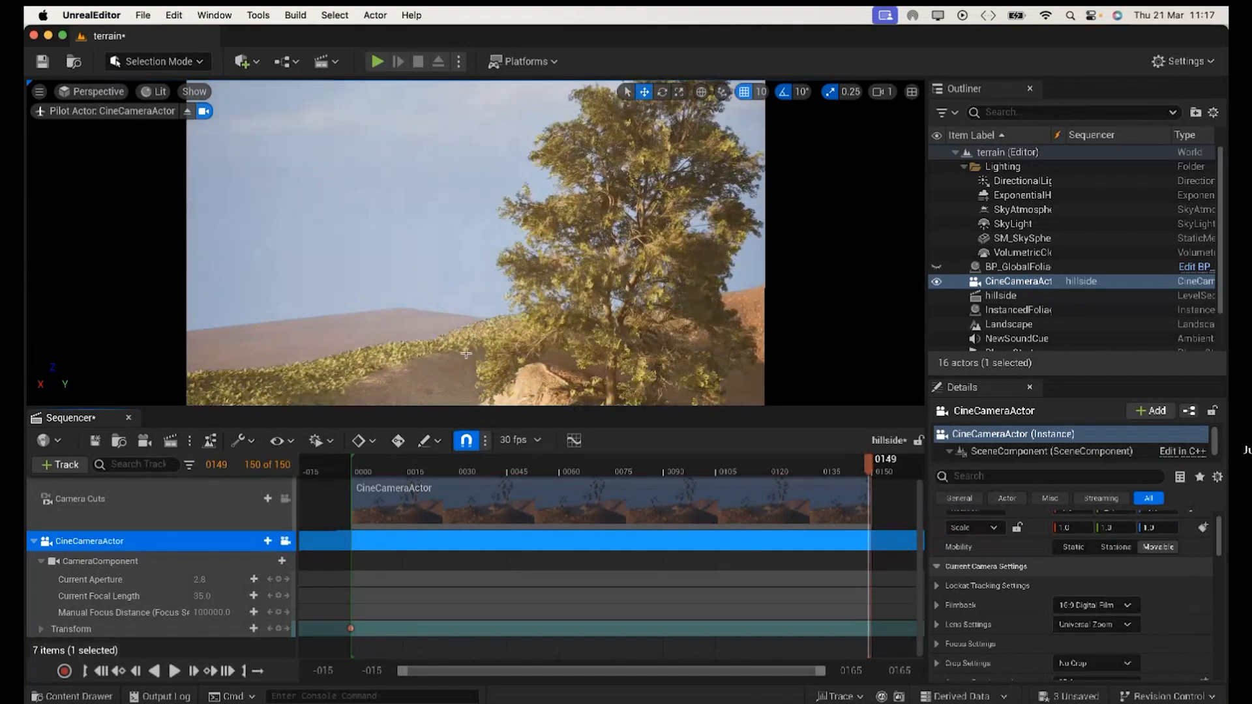
right_click_drag(460, 360, 460, 334)
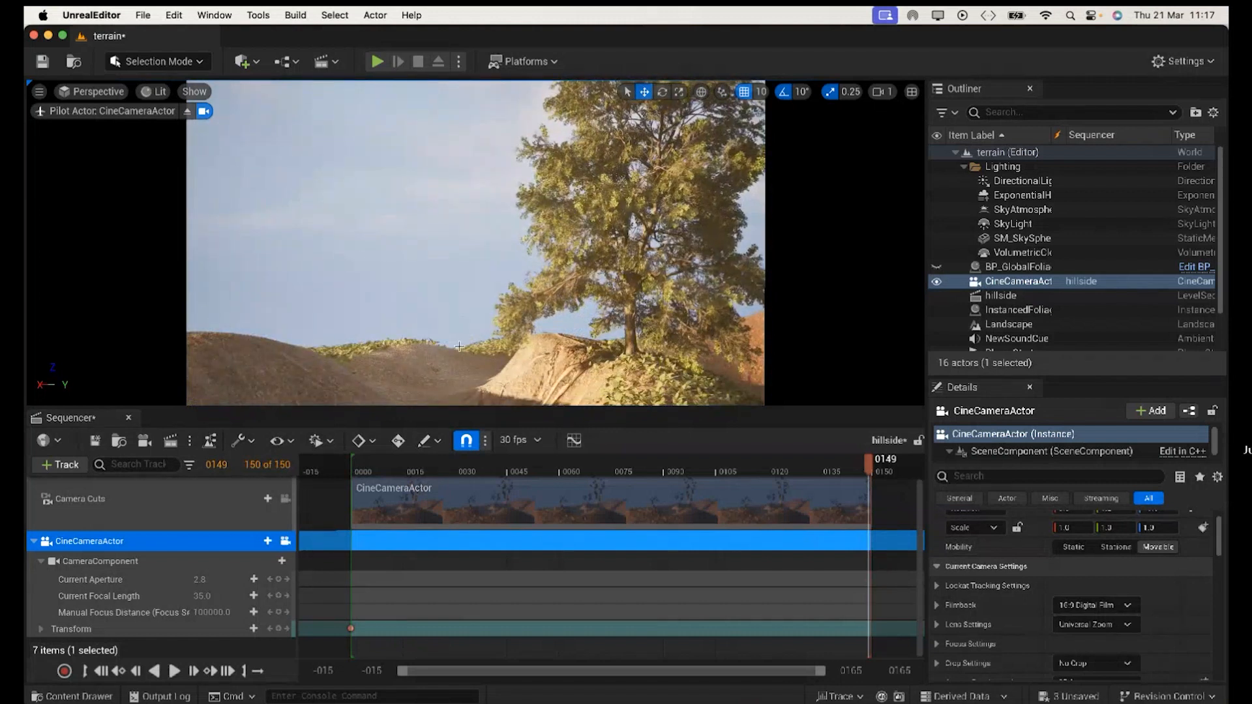
right_click_drag(459, 346, 460, 326)
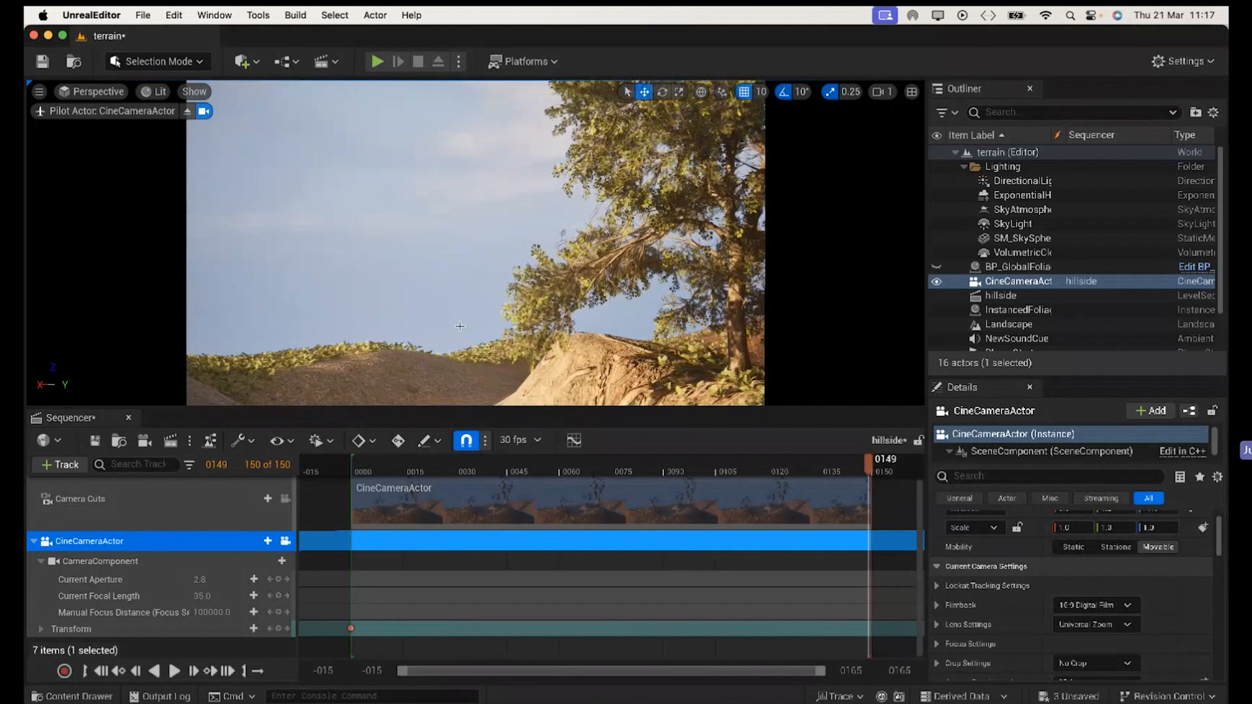
left_click(279, 629)
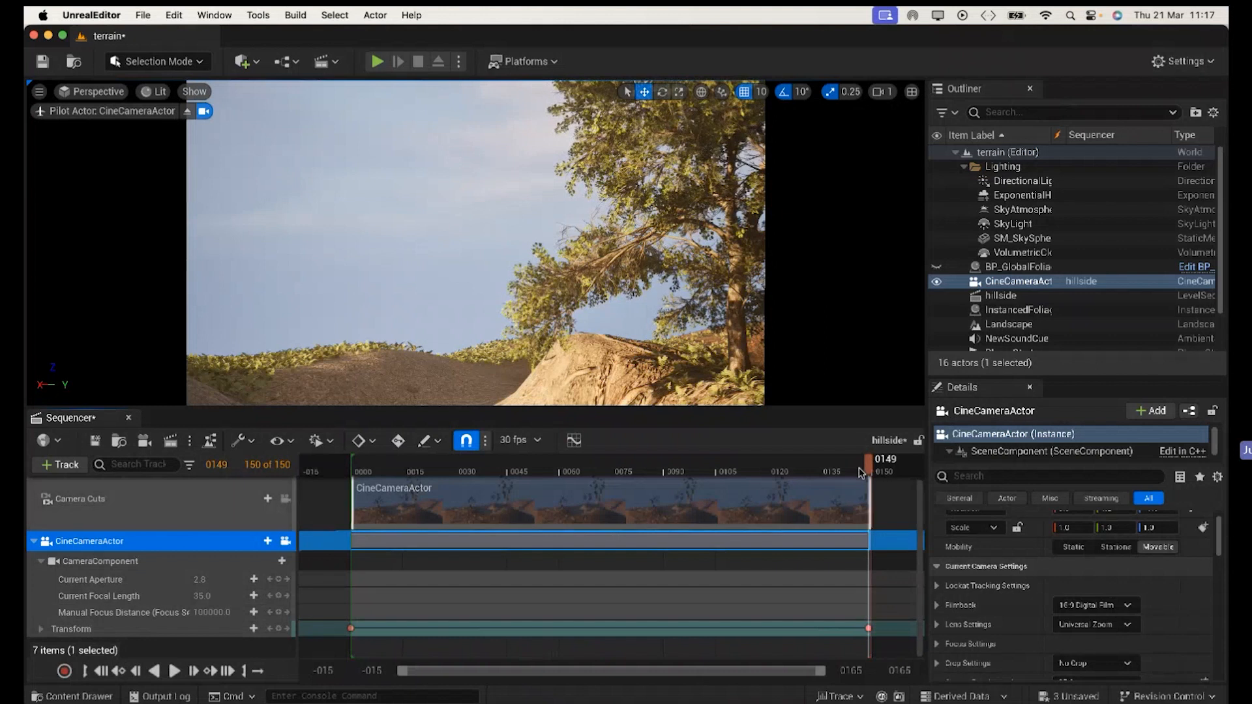
Step: Scrub the camera animation back to frame 0 and save all modified files
left_click_drag(861, 474, 321, 466)
left_click_drag(416, 460, 352, 478)
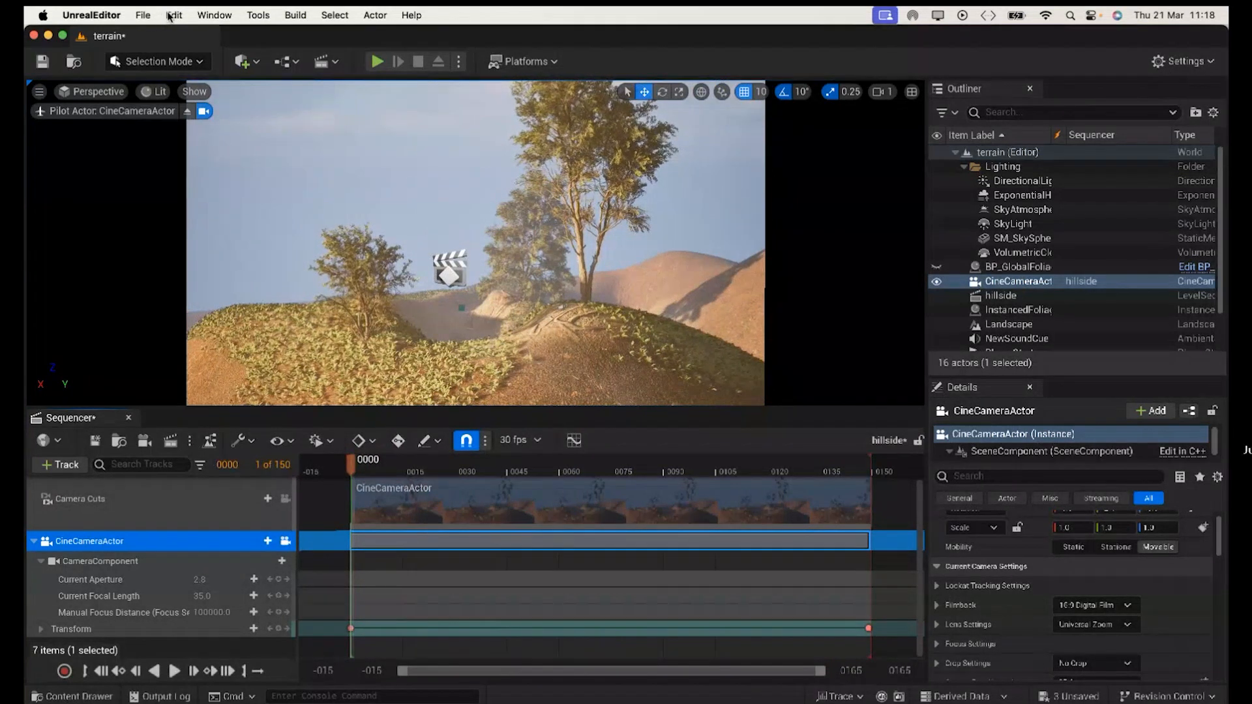
left_click(143, 15)
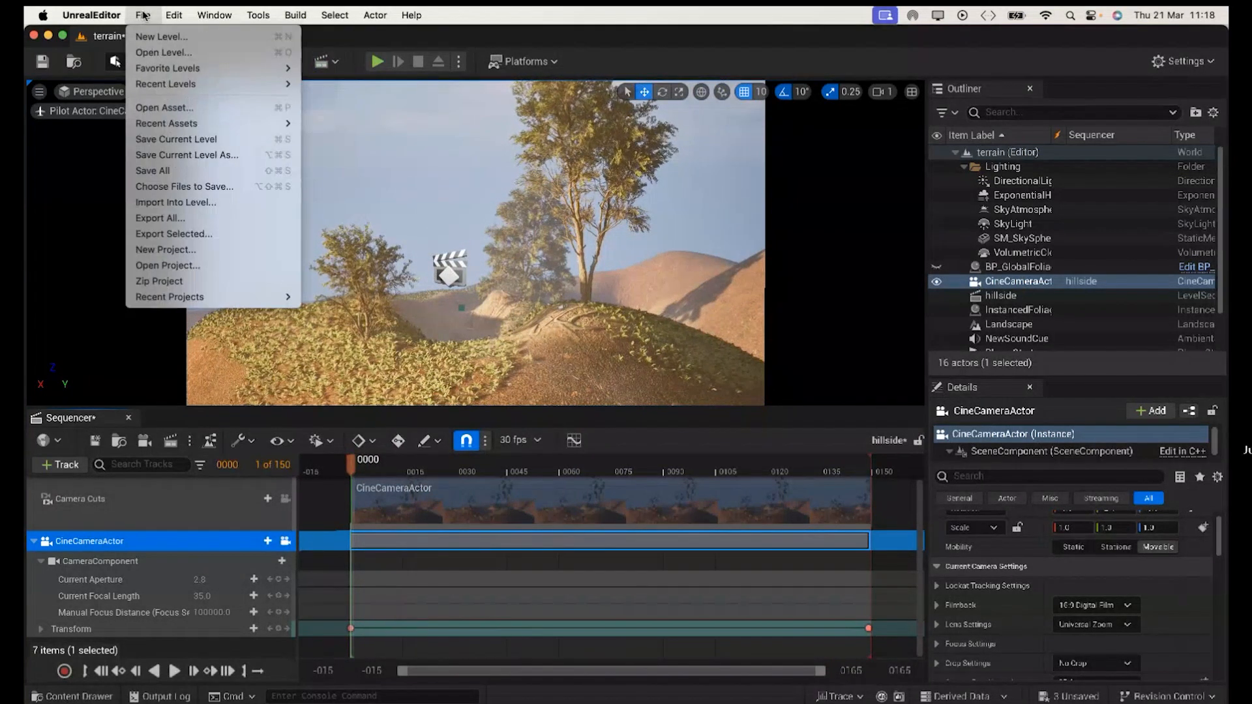
left_click(167, 172)
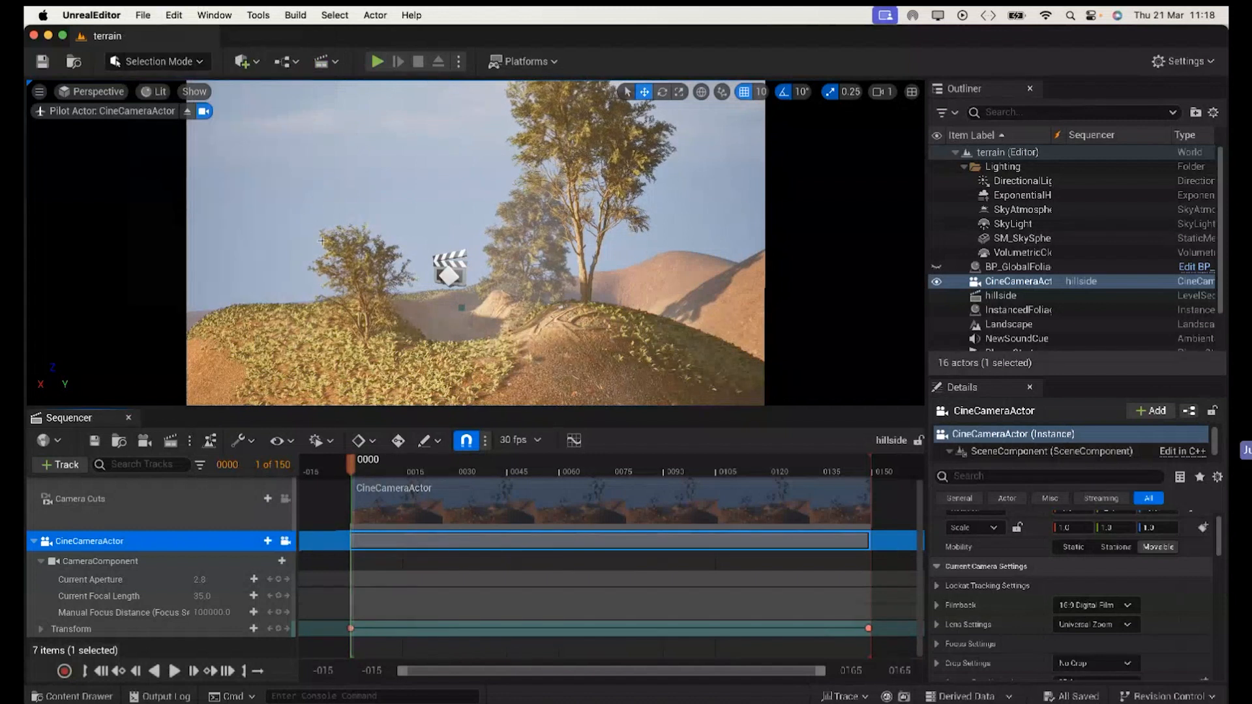
Step: Open the movie render settings for the hillside sequence and set Audio Output Format to Master Audio Submix
left_click(171, 442)
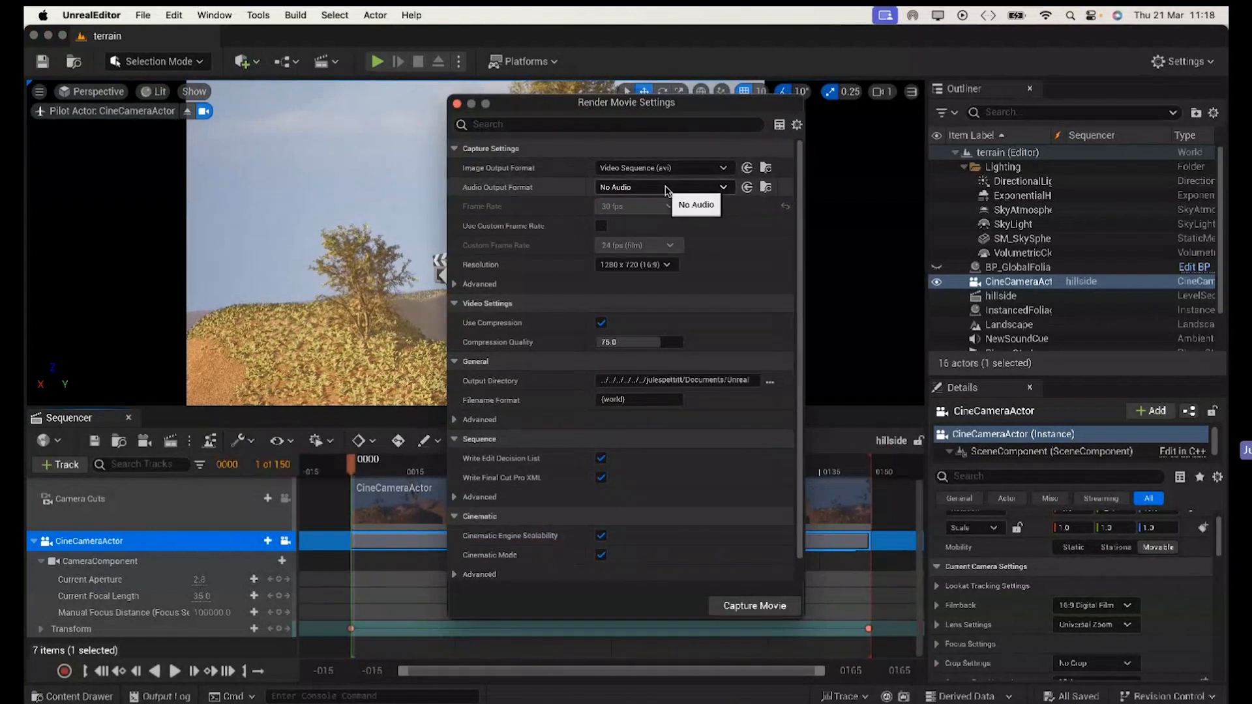
left_click(723, 188)
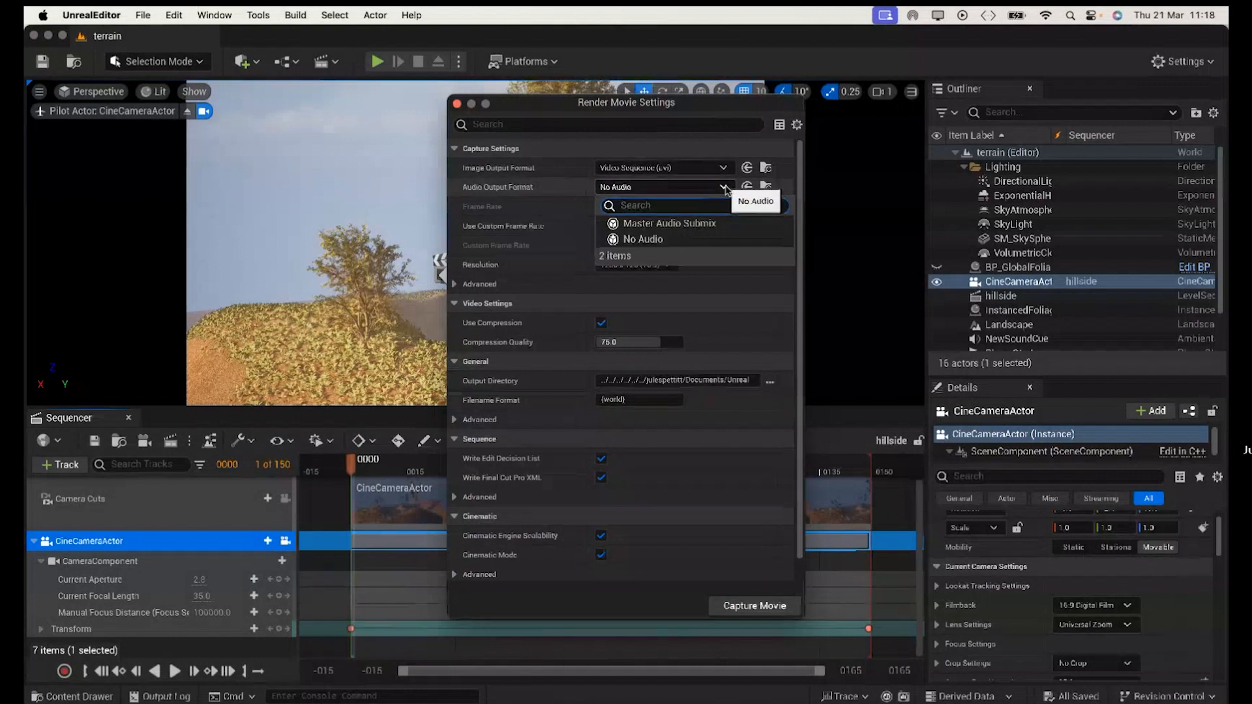
left_click(662, 225)
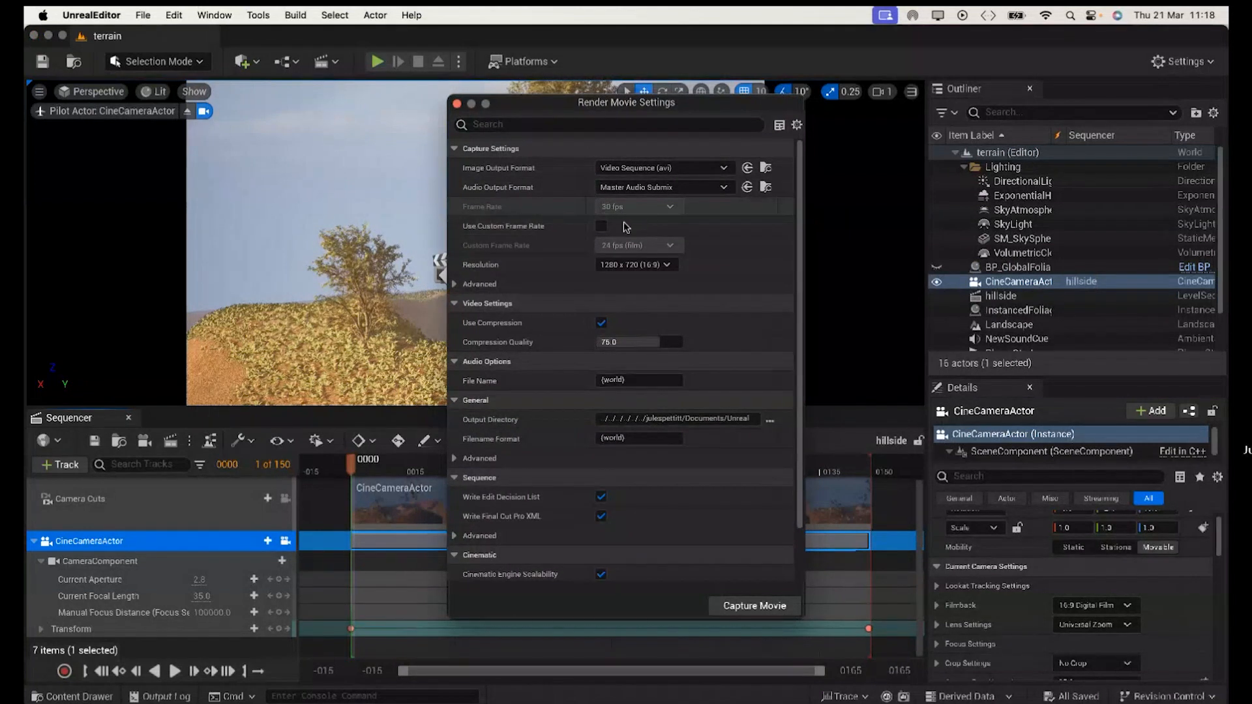
Step: Close the movie render settings, restore the sequence's playback end to frame 150, and return the playhead to frame 0
left_click(458, 104)
left_click_drag(470, 462, 537, 442)
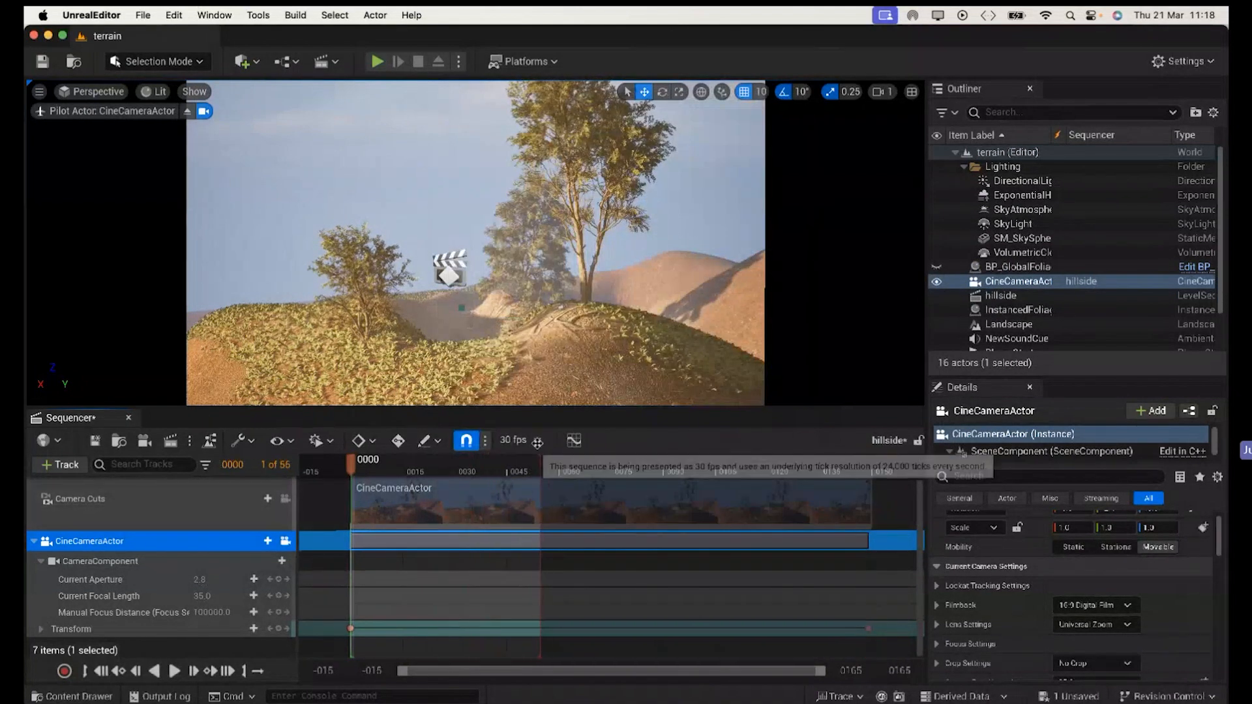
mouse_move(534, 495)
left_mouse_down()
mouse_move(913, 495)
mouse_move(874, 496)
left_mouse_up()
left_click(873, 464)
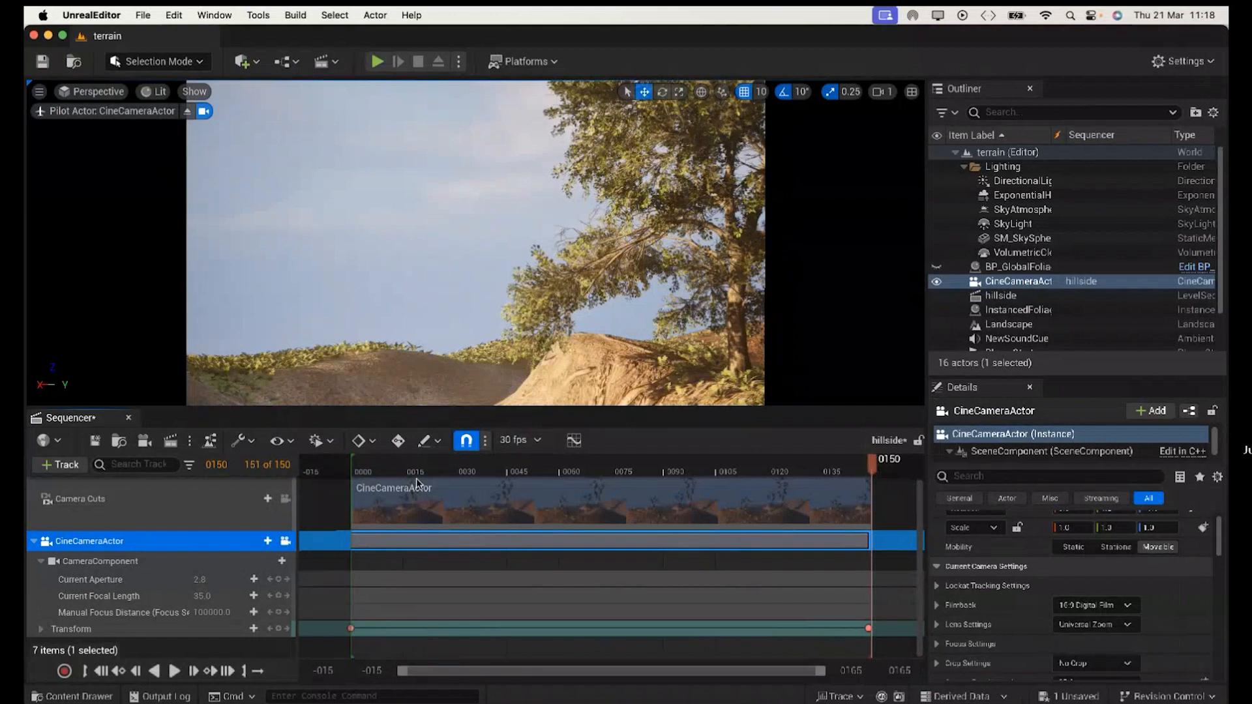
left_click(350, 470)
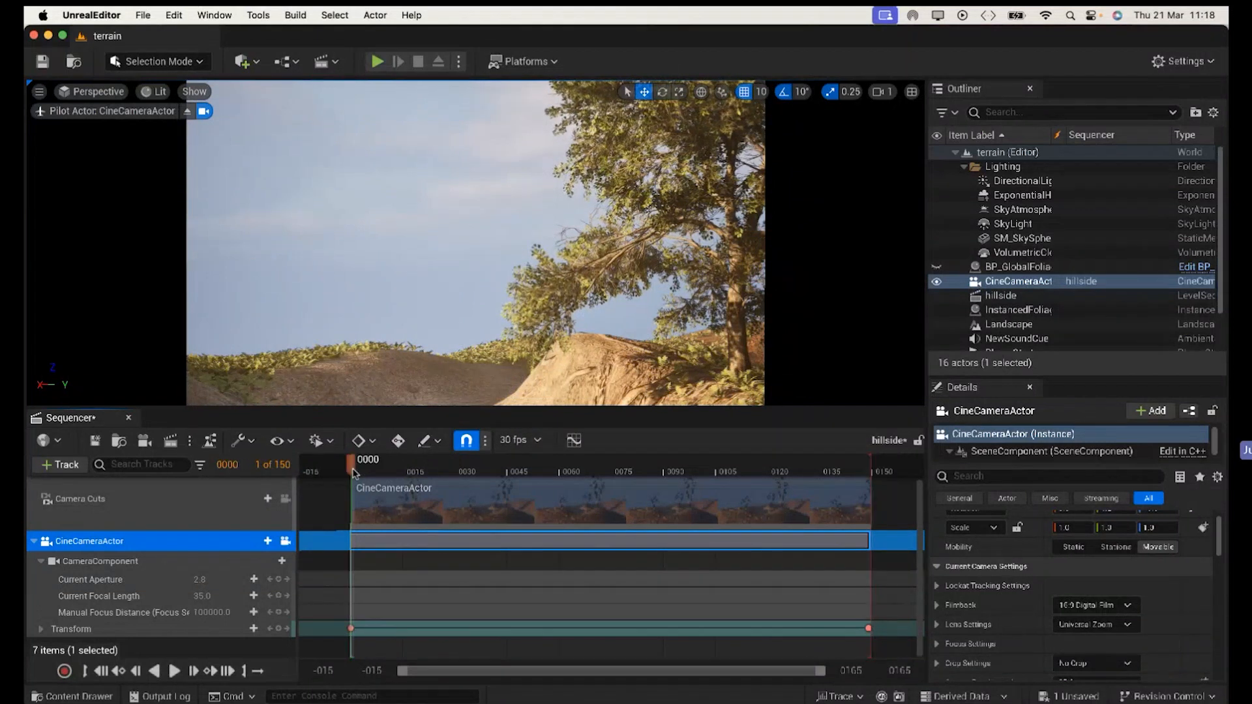
Step: Set the hillside sequence's display rate to 60 fps
left_click(537, 442)
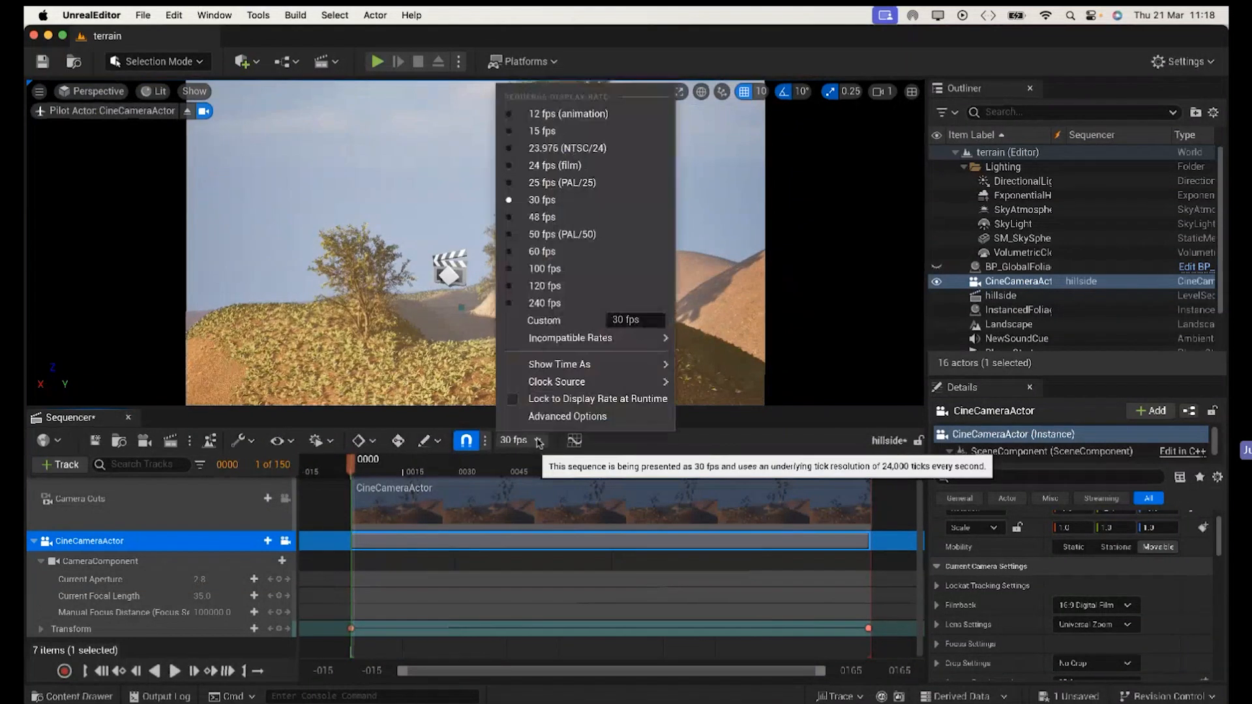
left_click(546, 253)
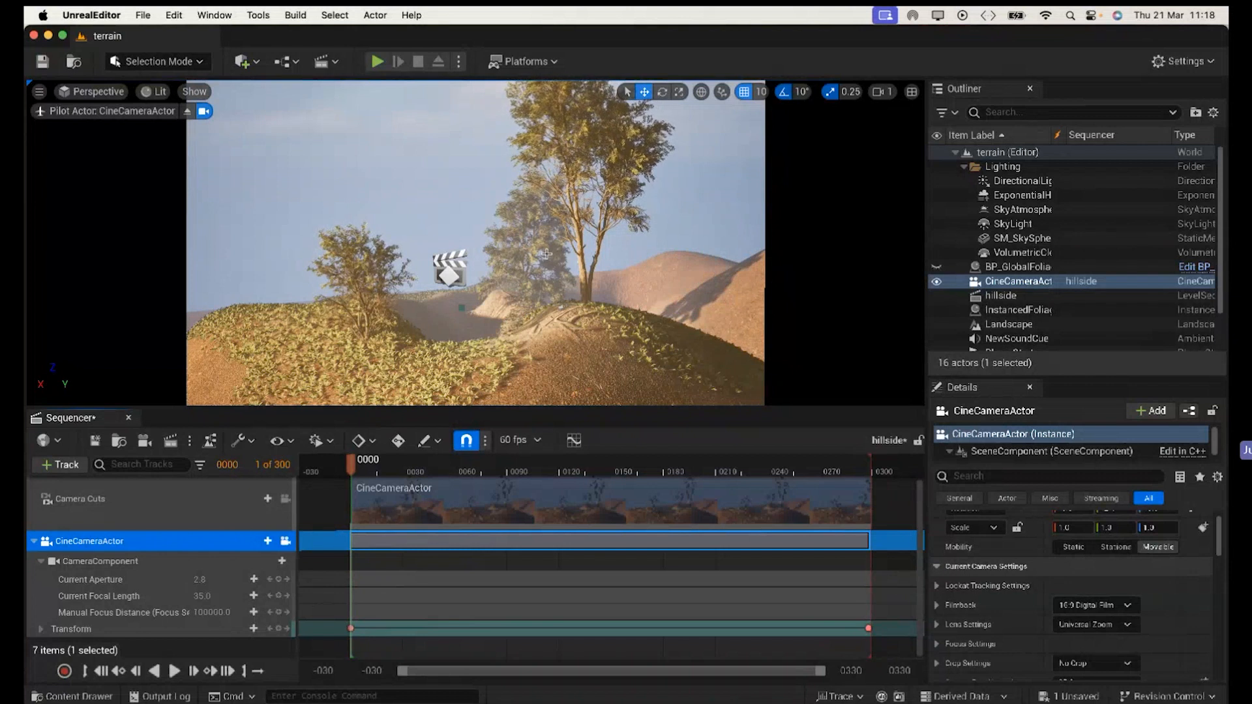
Step: Reopen the movie render settings and set the Output Directory to the terrain folder inside Unreal Projects
left_click(171, 441)
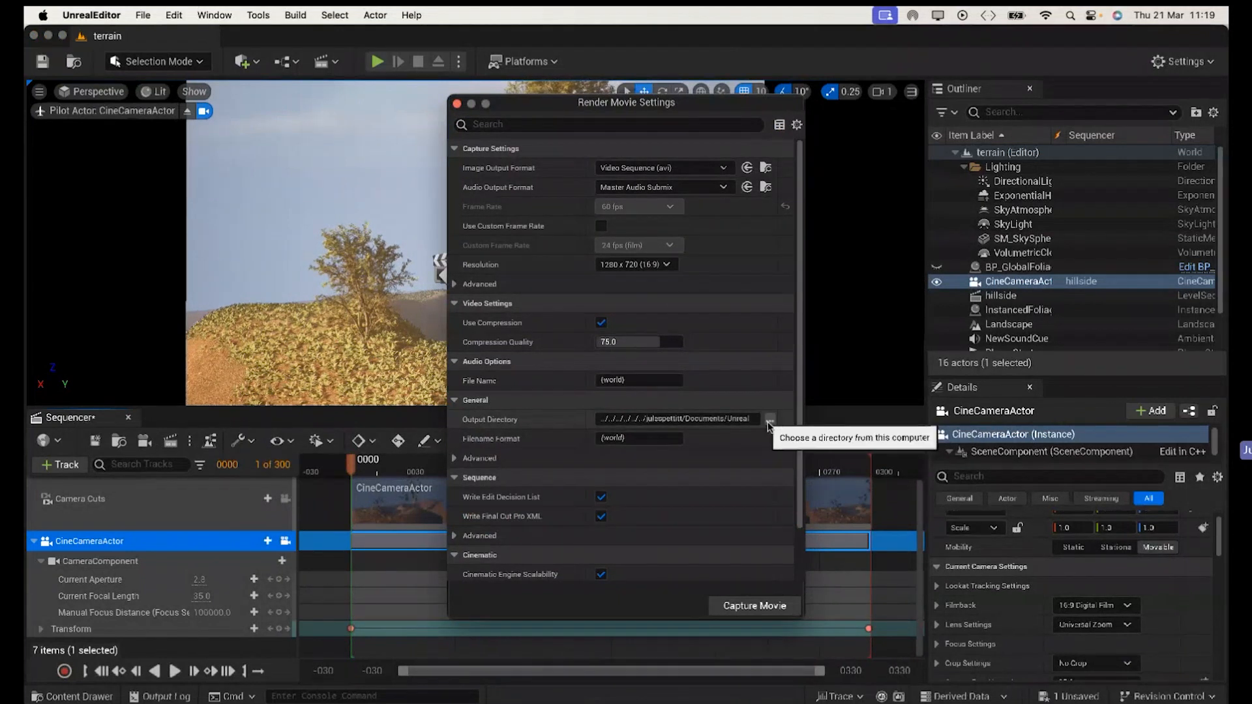
left_click(770, 421)
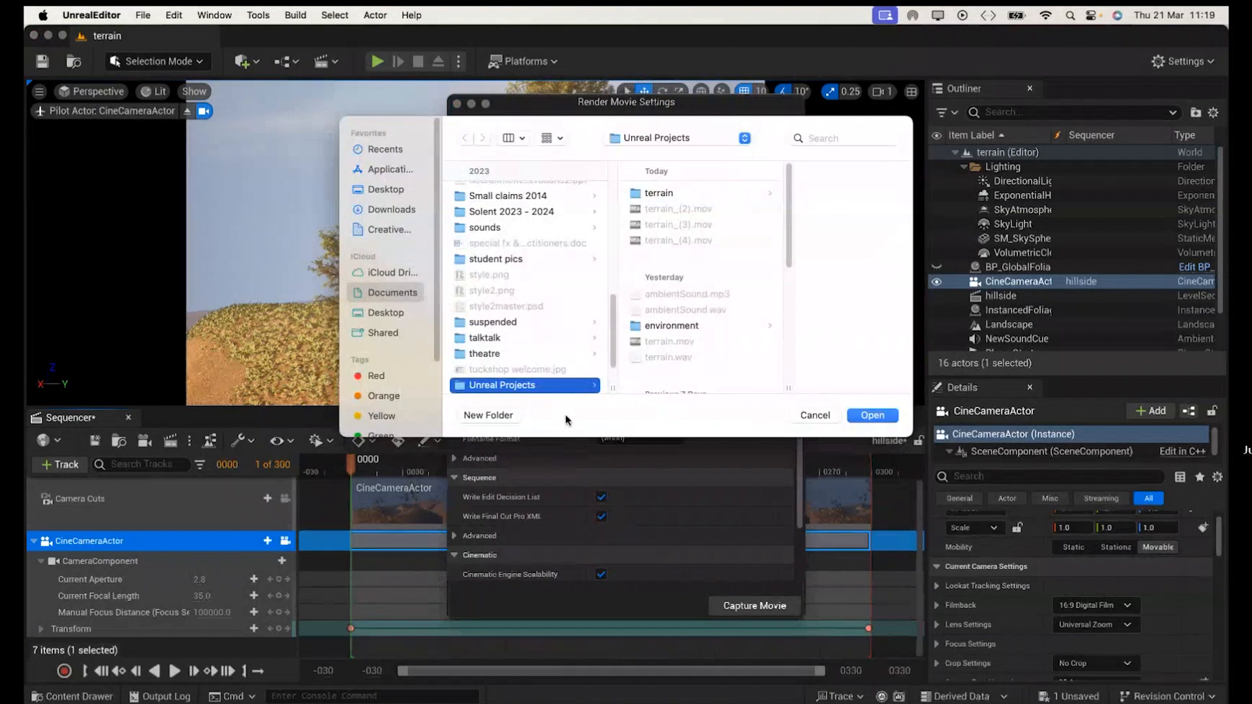
left_click(658, 193)
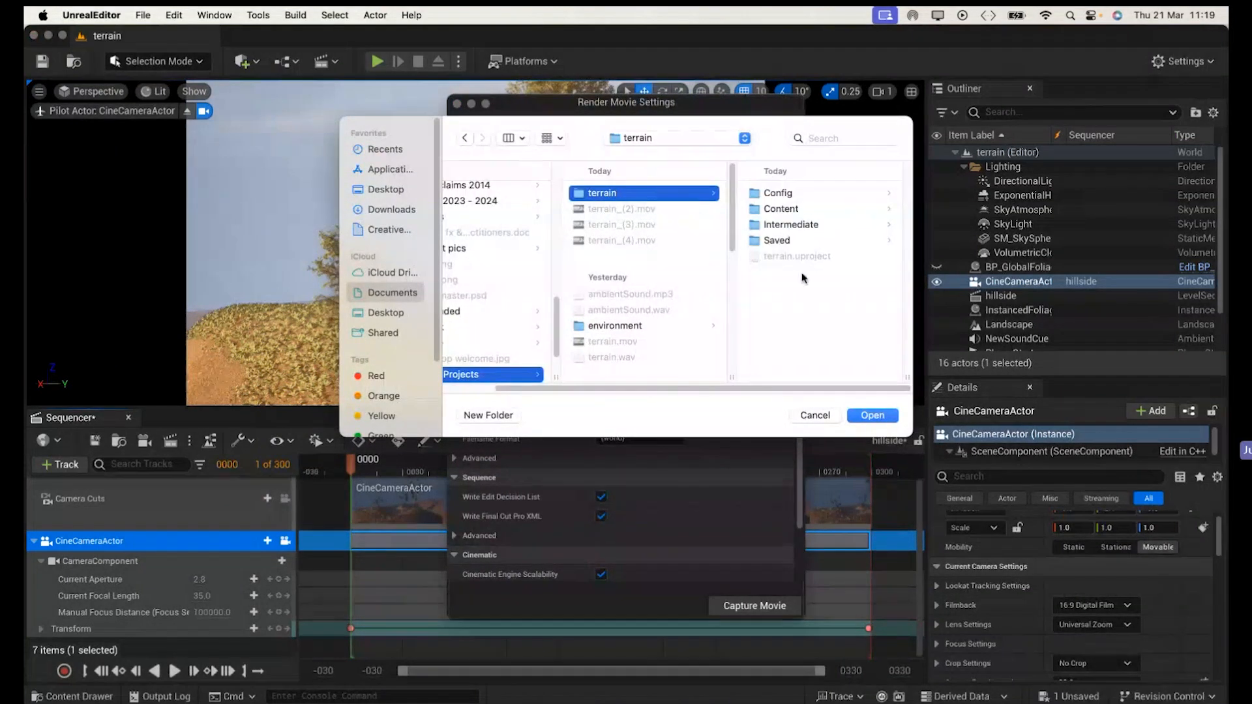
left_click(871, 416)
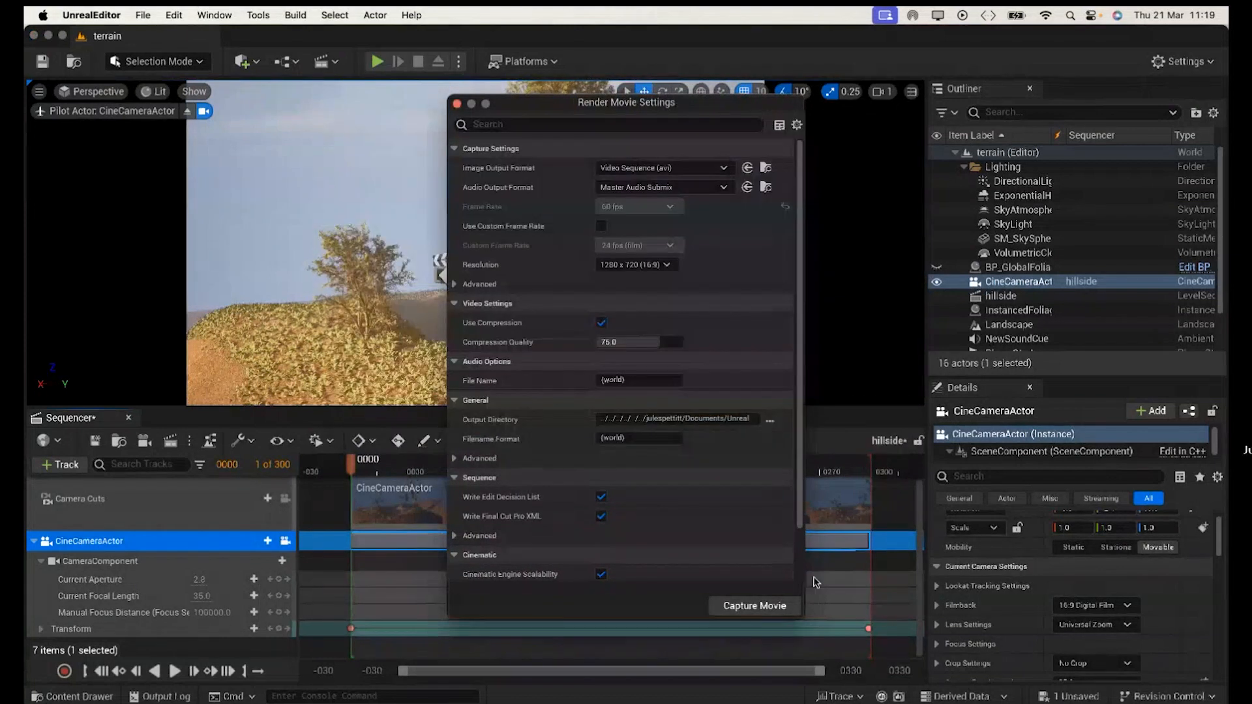
Step: Start capturing the movie and save the modified hillside sequence when asked
left_click(753, 607)
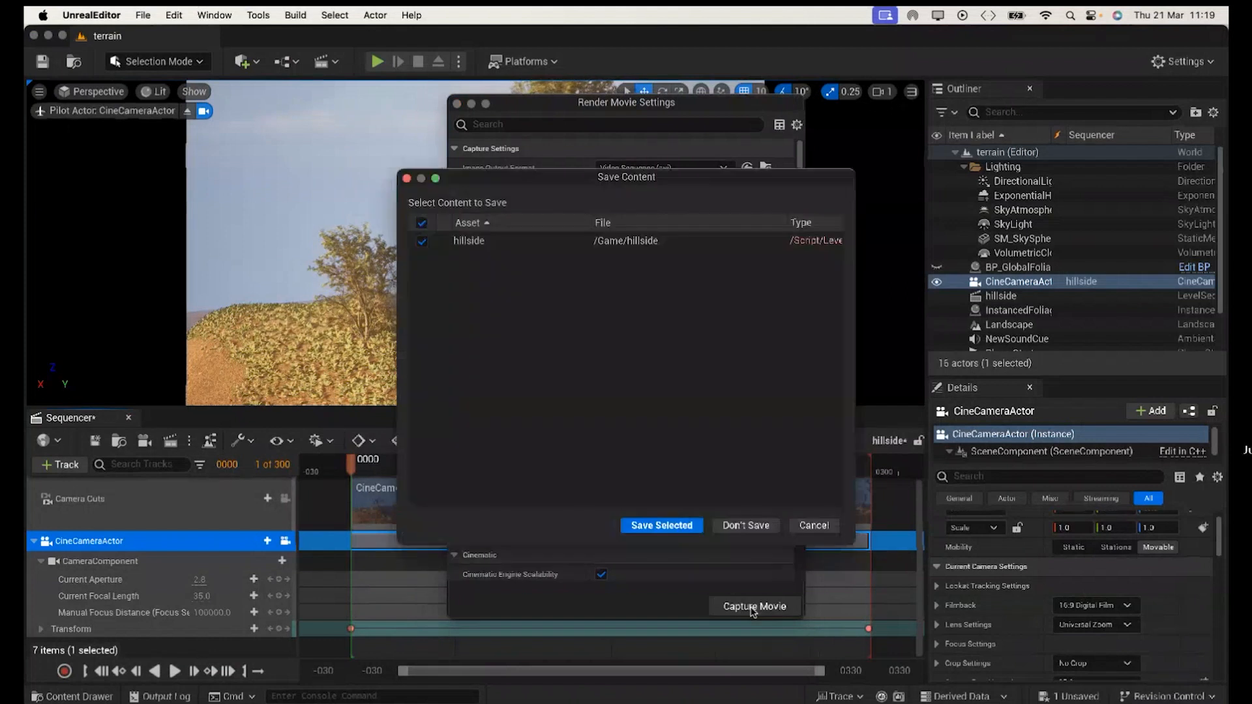
left_click(656, 525)
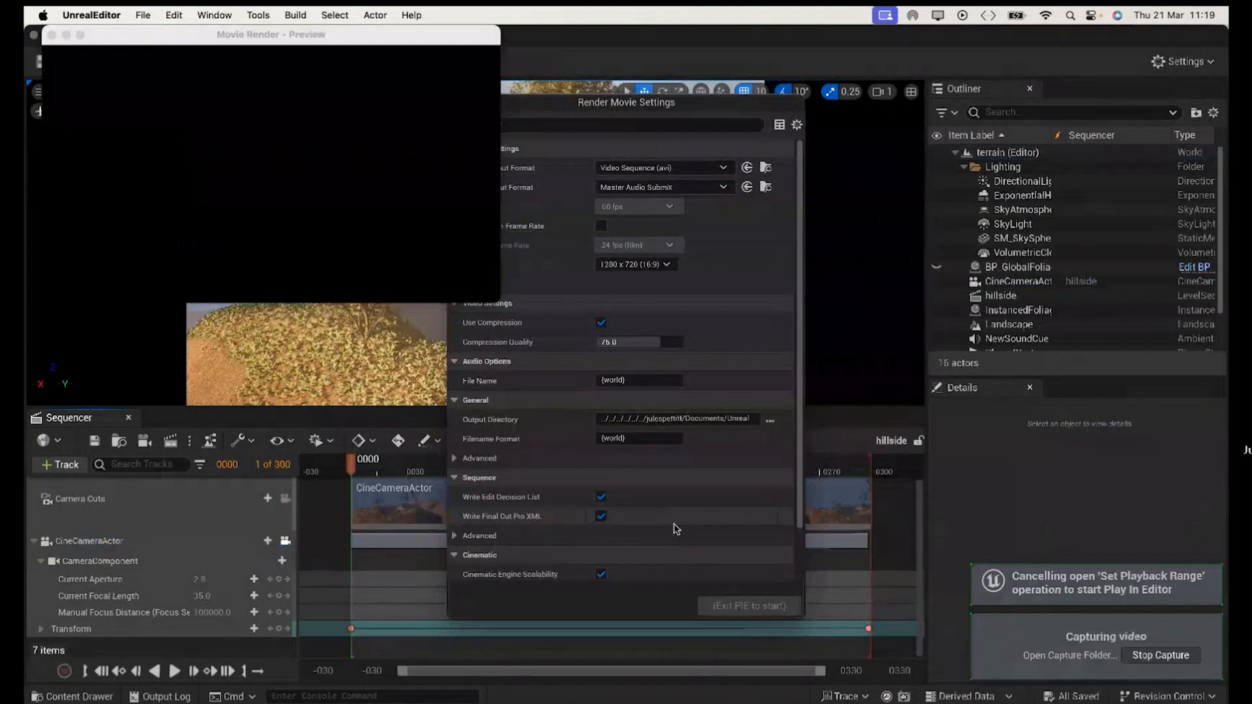